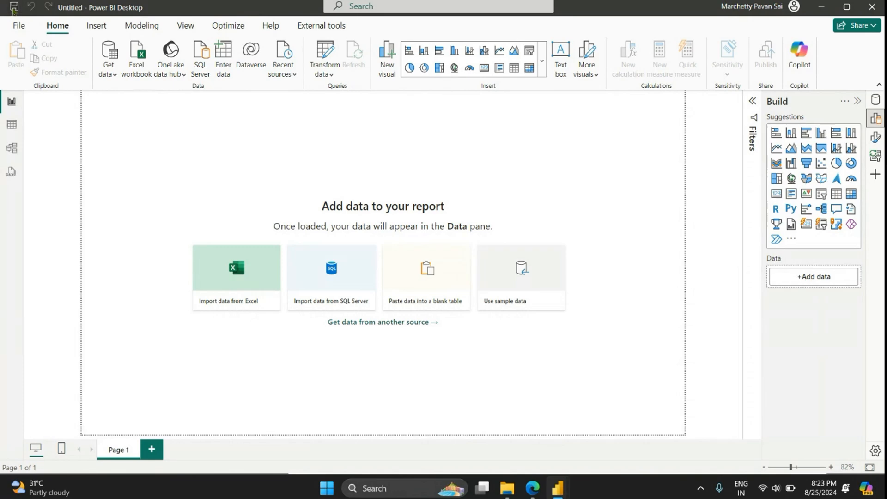
Step: Save the blank report in the Downloads folder as a Power BI file named Sales Analysis
left_click(368, 352)
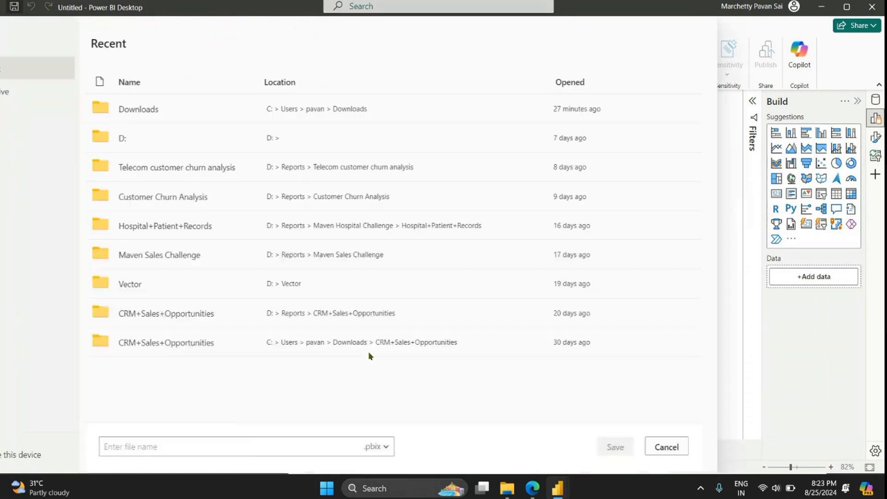
left_click(193, 451)
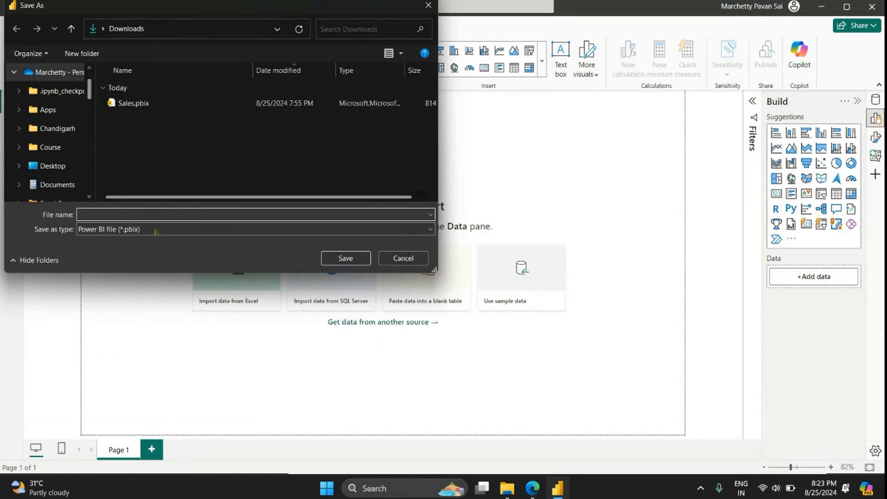
type("Sa")
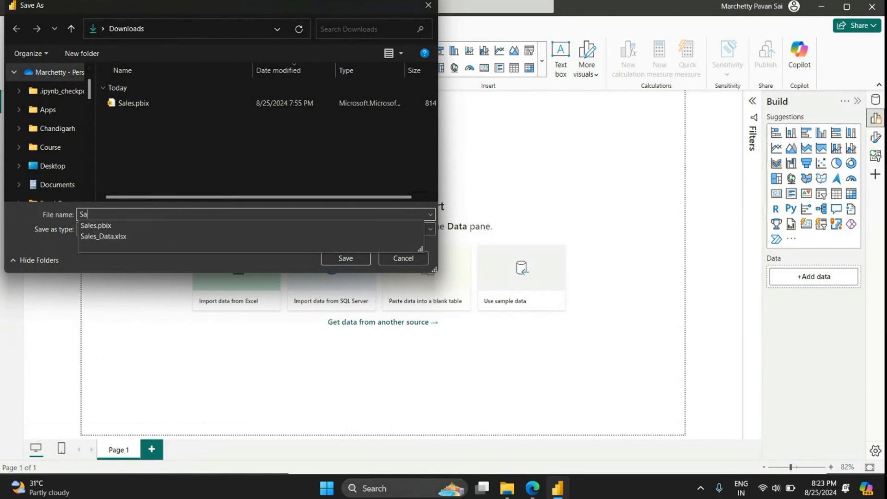
type("les Analysis")
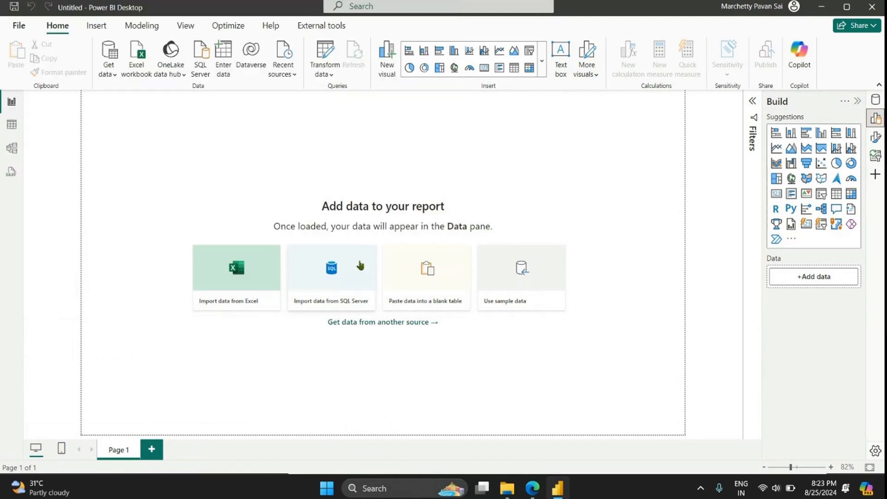
left_click(369, 257)
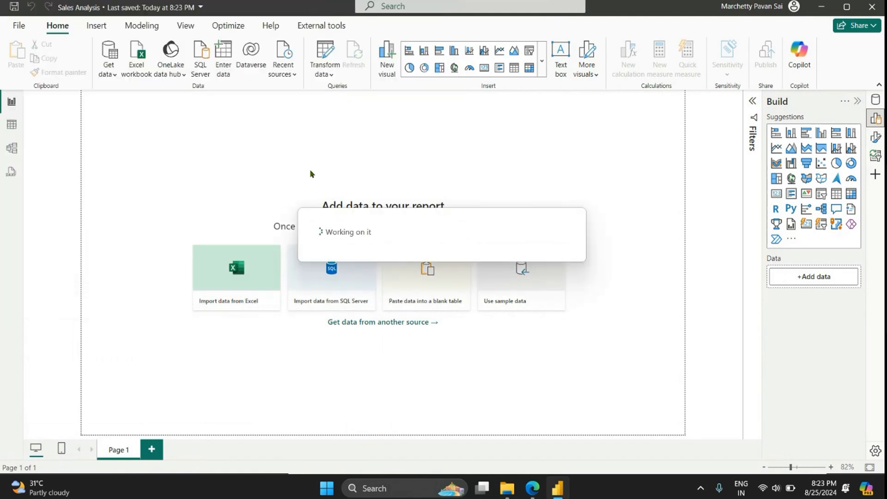
Step: Open the Power Query Editor and connect to the Excel workbook Sales_Data.xlsx in Downloads as a new source
left_click(323, 70)
left_click(336, 94)
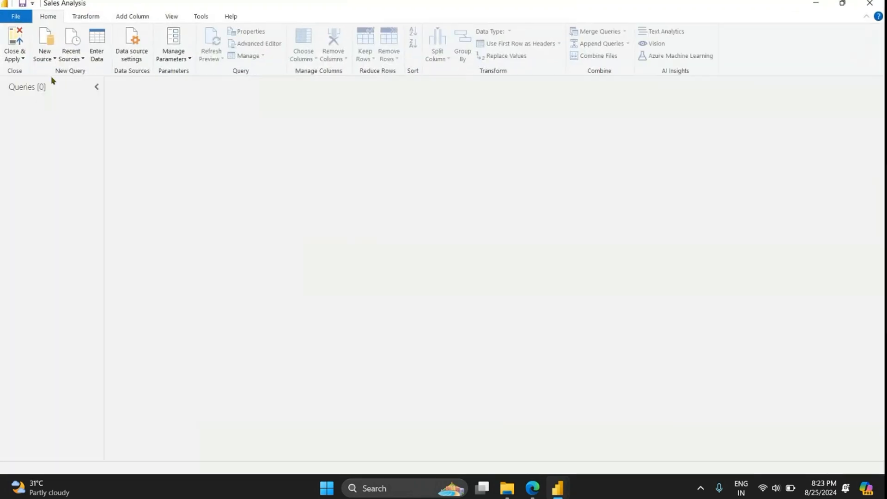
left_click(53, 59)
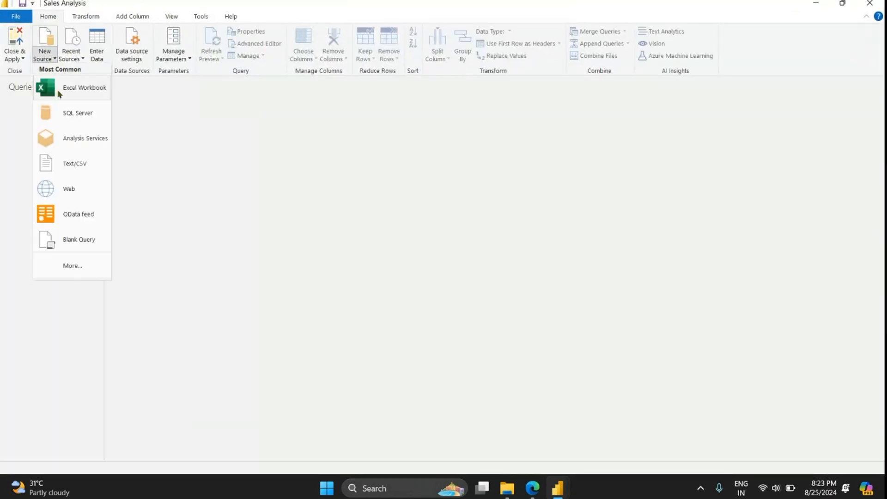
left_click(59, 90)
left_click(139, 102)
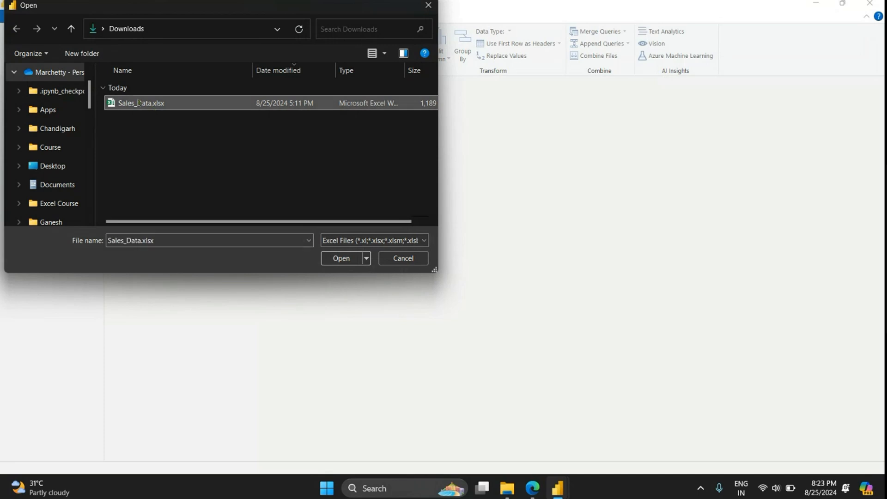
left_click(342, 257)
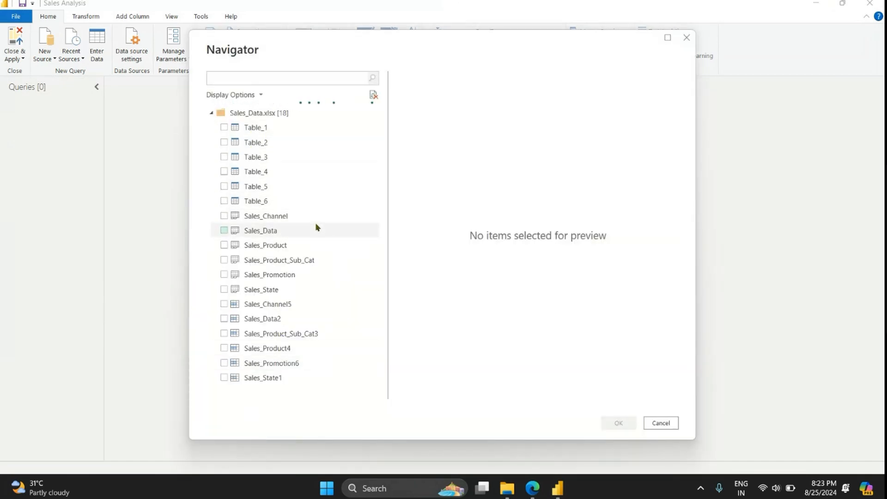
Step: Preview Table_1, Table_2 and the Sales_Channel and Sales_Data sheets to compare the contents of the workbook
left_click(297, 133)
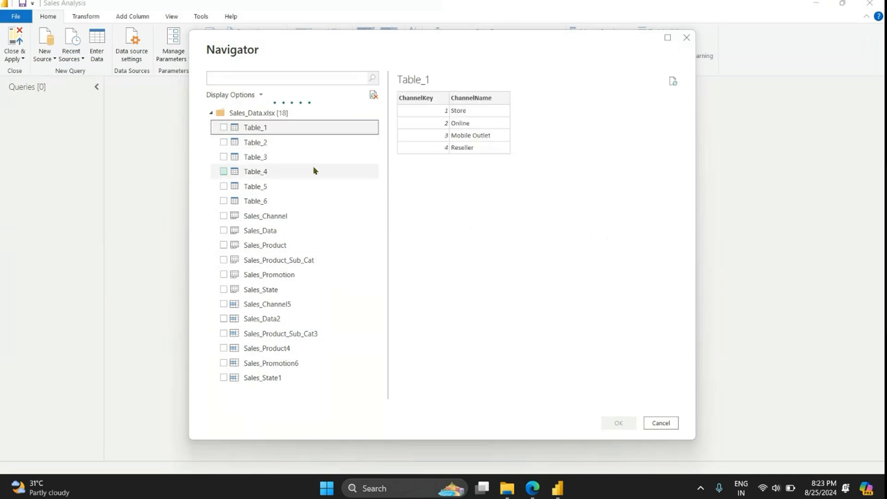
left_click(310, 142)
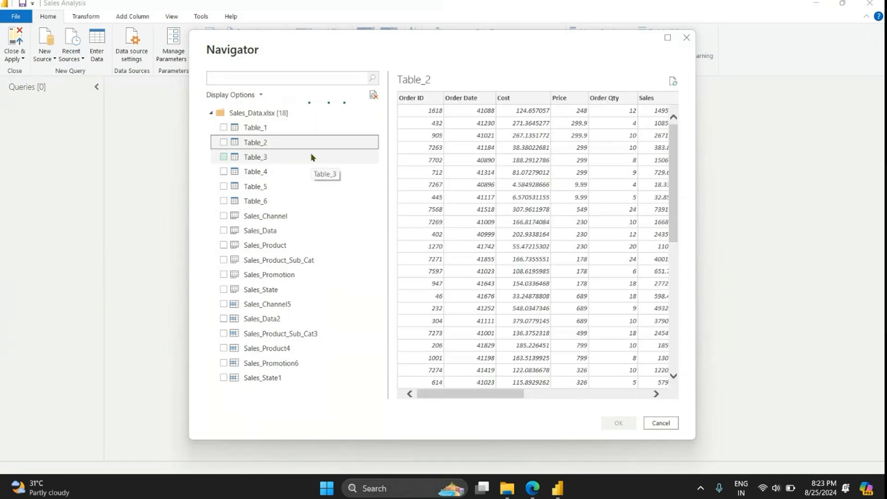
left_click(288, 230)
left_click(293, 217)
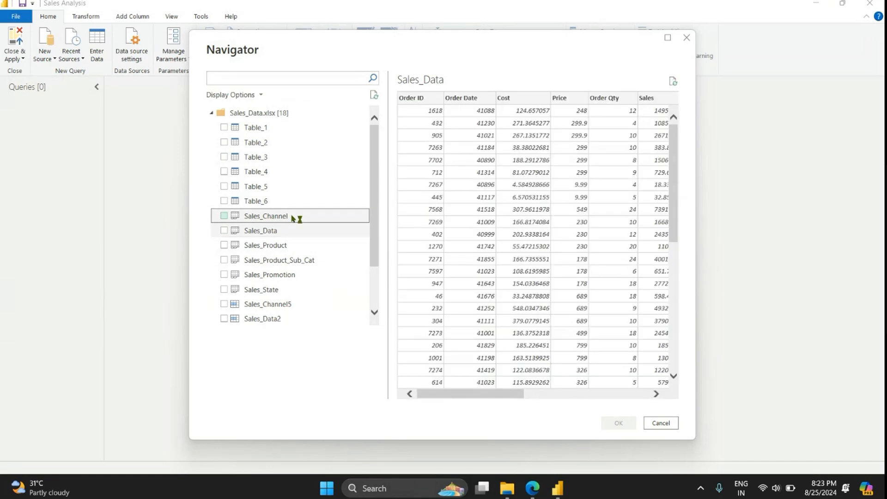
left_click(292, 234)
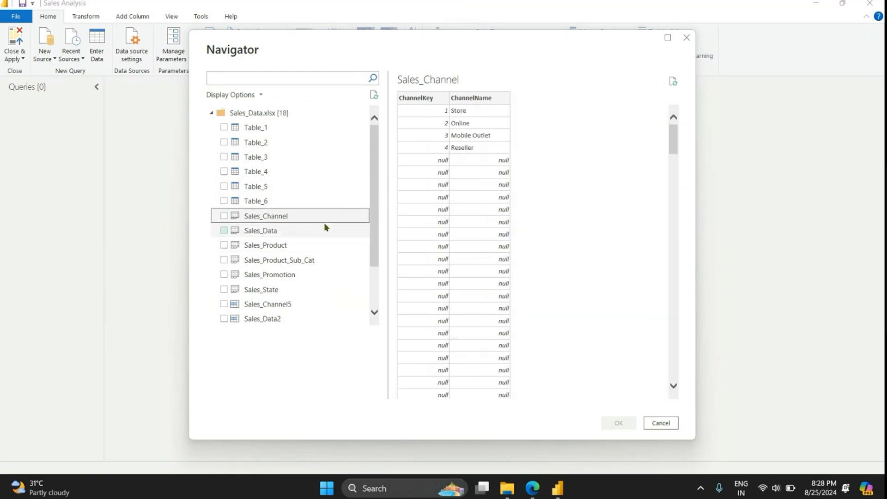
left_click(317, 230)
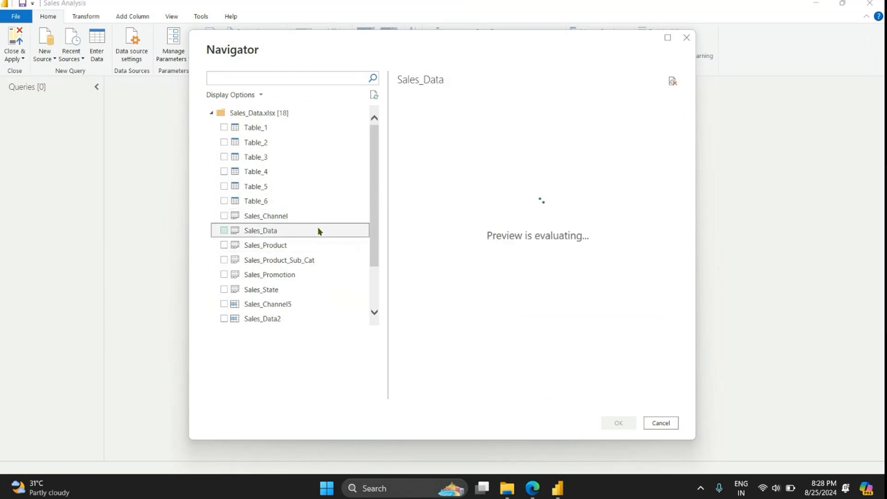
Step: Include the Sales_Data, Sales_Product and Sales_Product_Sub_Cat sheets in the import, checking the preview of the product sheets
left_click(224, 230)
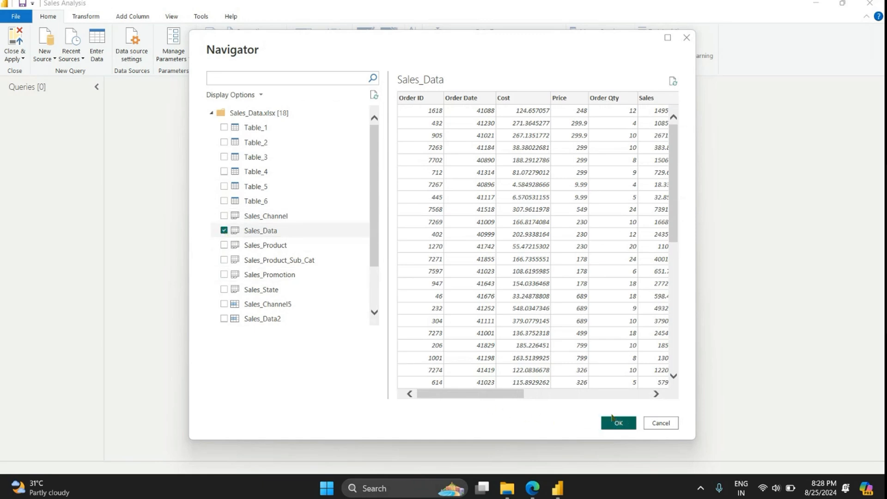
left_click(279, 246)
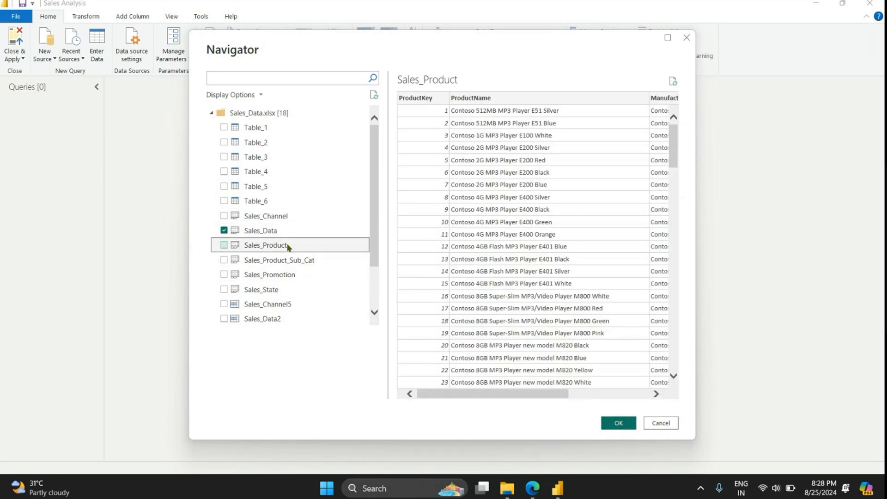
left_click(224, 244)
left_click(310, 261)
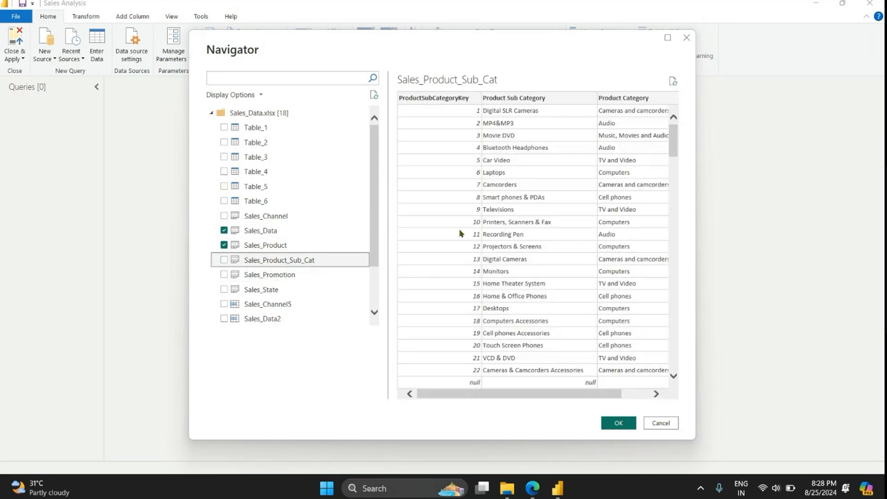
scroll(461, 268, "down", 3)
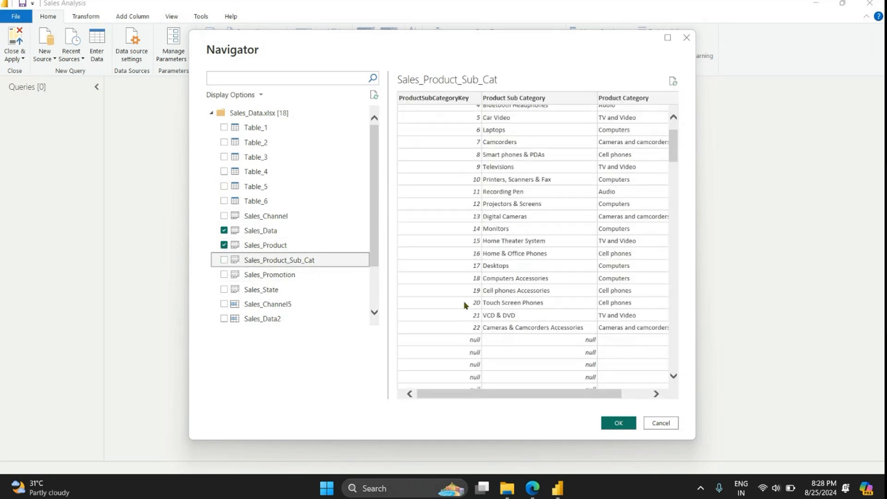
left_click(224, 260)
Step: Add Sales_Promotion, Sales_State and Sales_Channel5 to the import selection, previewing each one
left_click(270, 276)
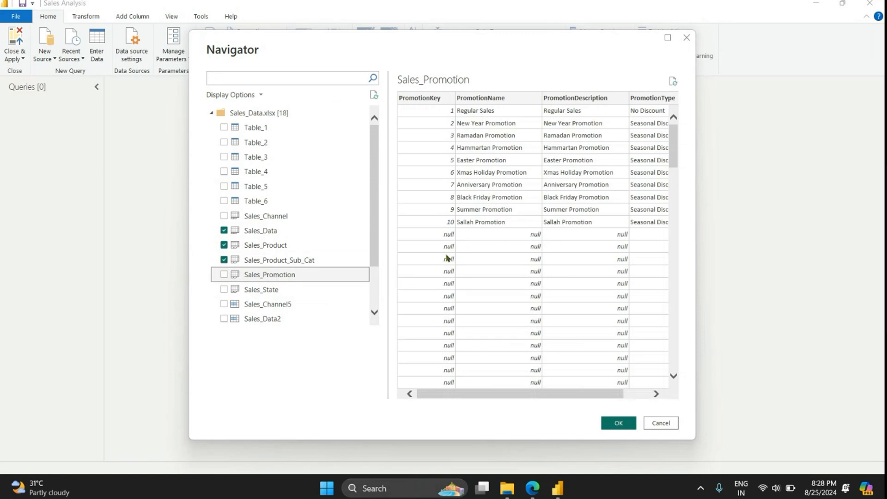
left_click(224, 275)
left_click(266, 289)
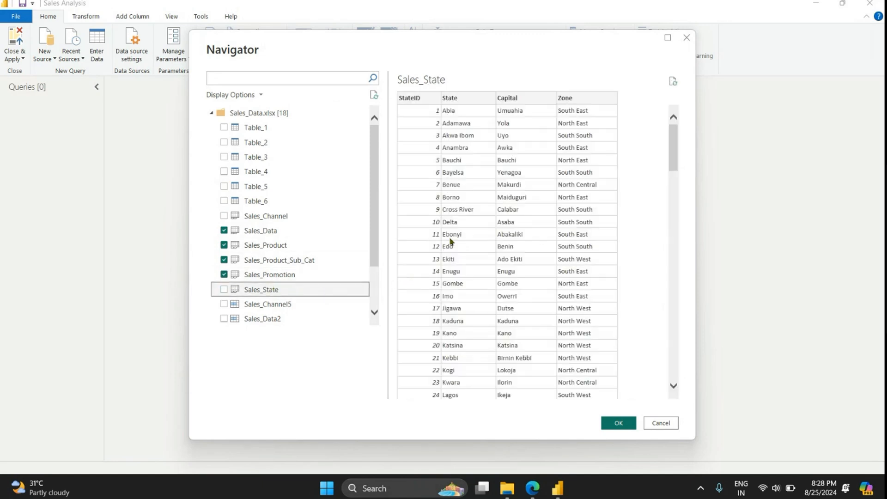
left_click(224, 289)
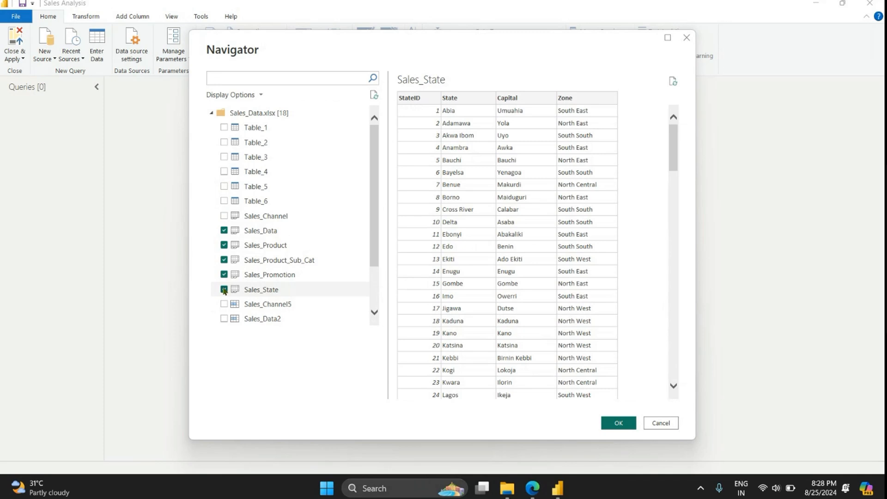
left_click(279, 308)
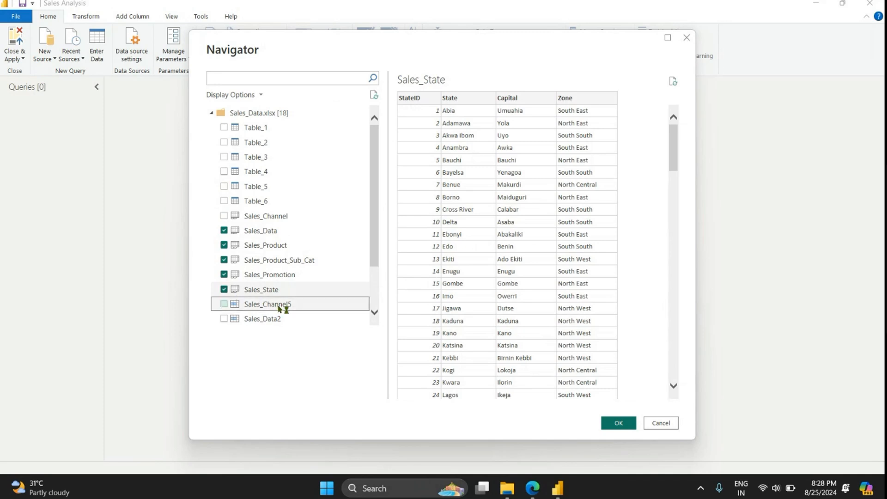
left_click(224, 304)
Step: Preview Sales_Data2 and Sales_Product, and load the selected tables as queries
left_click(261, 318)
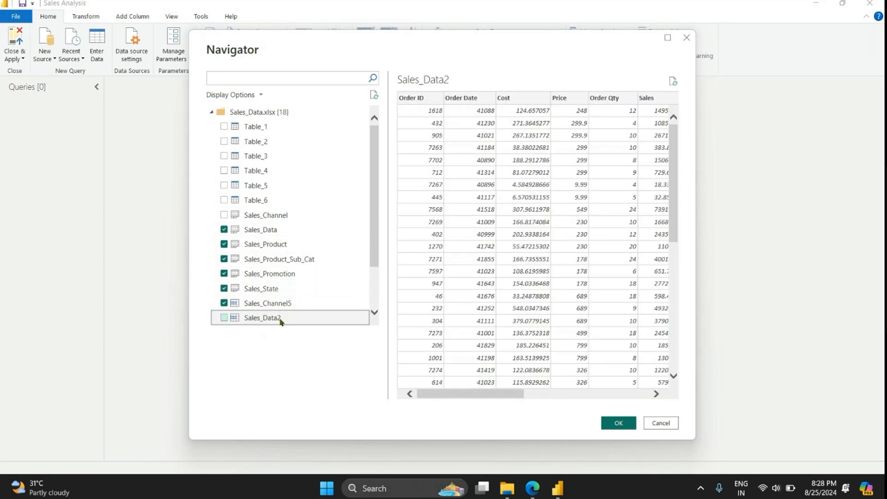
left_click(273, 243)
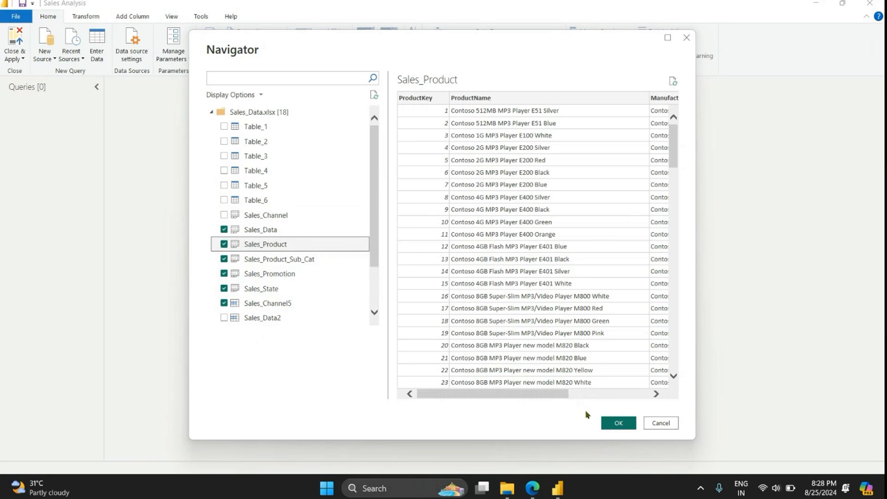
left_click(618, 423)
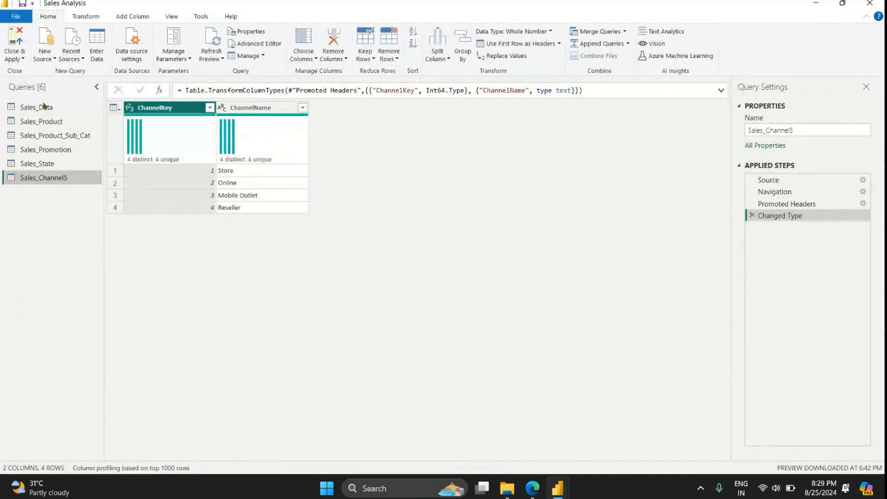
Step: Open the Sales_Data query and base its column profiling on the entire data set
left_click(43, 107)
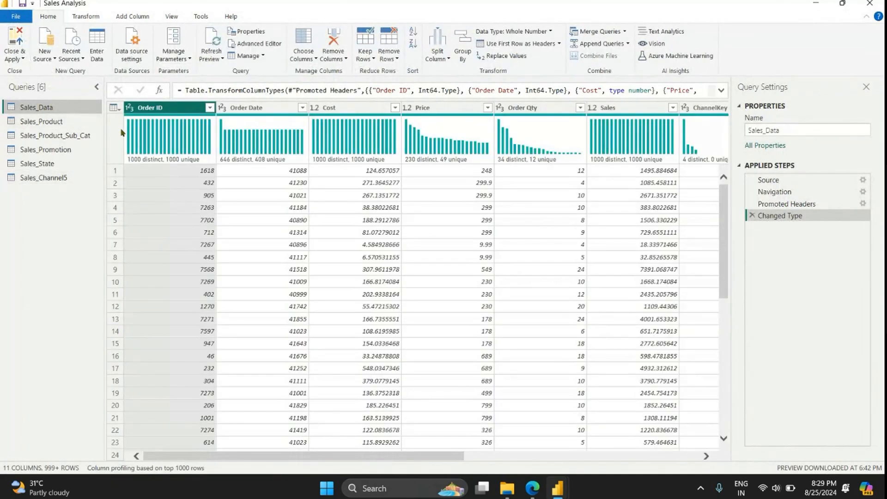
left_click(155, 468)
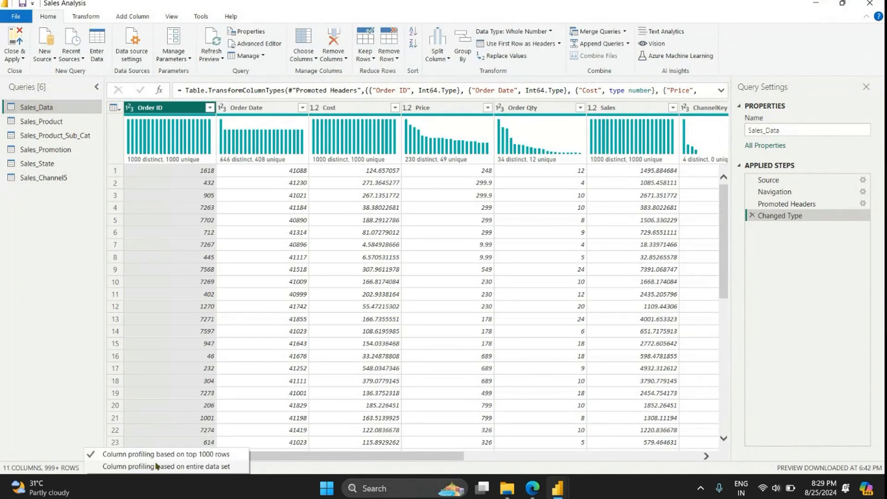
left_click(169, 465)
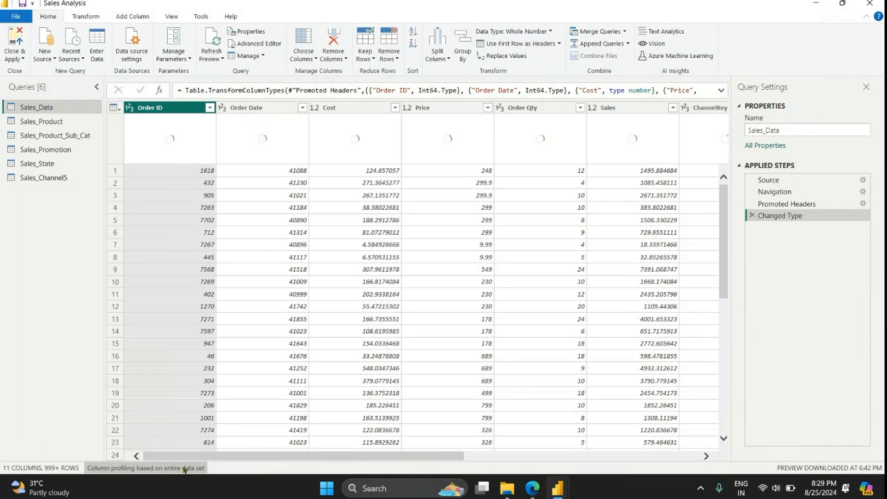
Step: Change the Order Date column's data type to Date, replacing the current type conversion
left_click(234, 109)
left_click(221, 108)
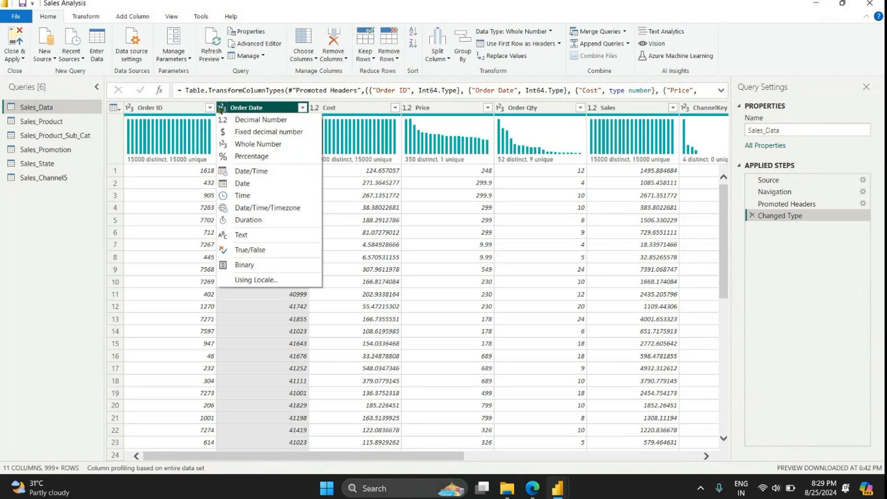
left_click(248, 184)
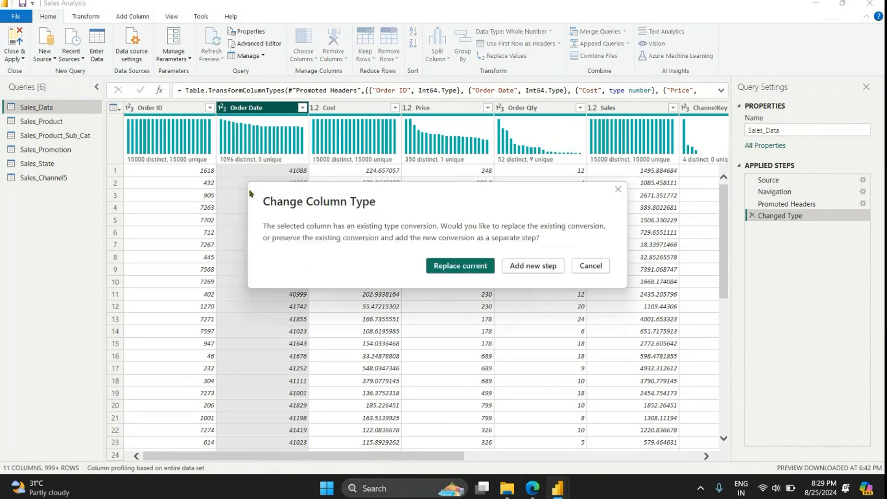
left_click(451, 266)
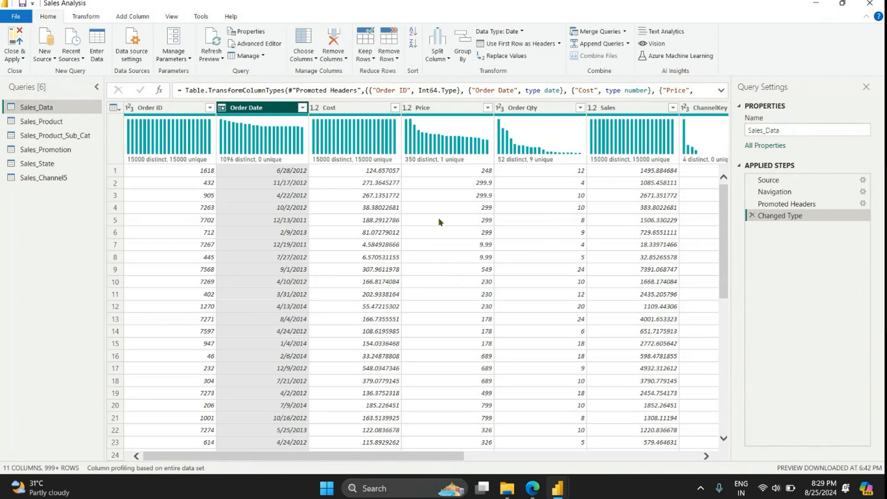
mouse_move(557, 488)
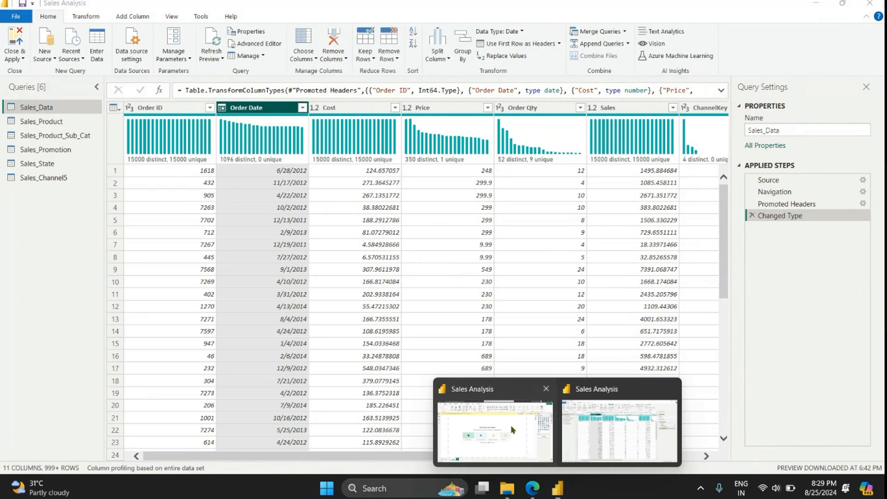
left_click(495, 425)
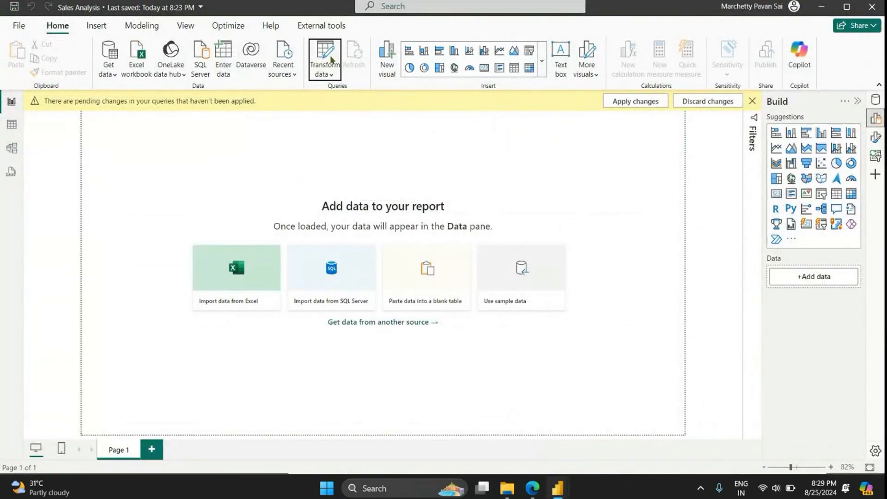
mouse_move(557, 488)
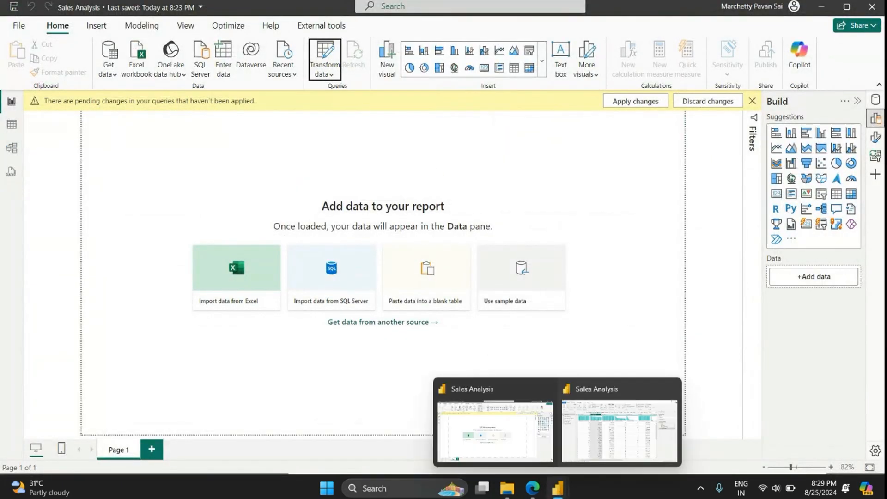
left_click(619, 431)
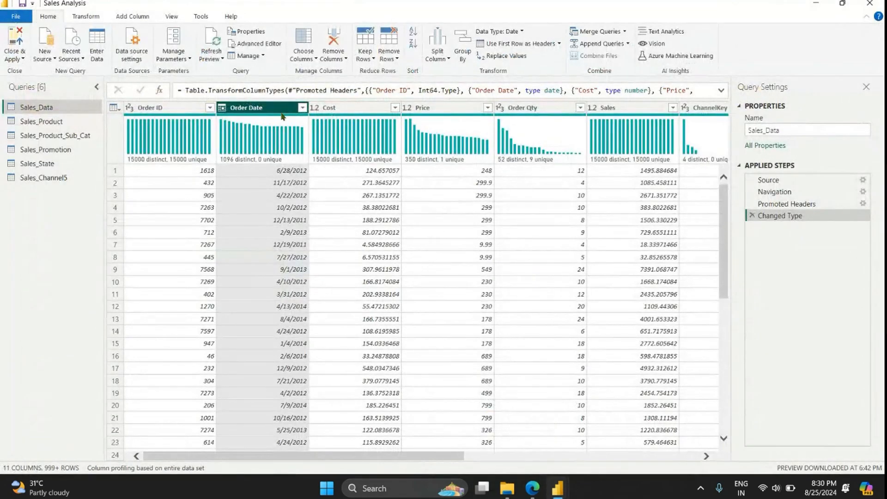
Step: Check the data types of the Order Date, Cost and Price columns and view the remaining Sales_Data columns
left_click(223, 109)
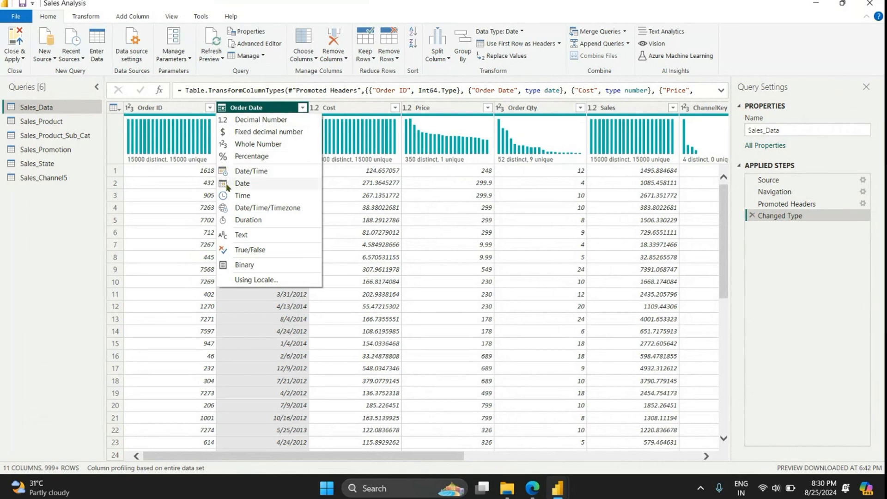
left_click(370, 111)
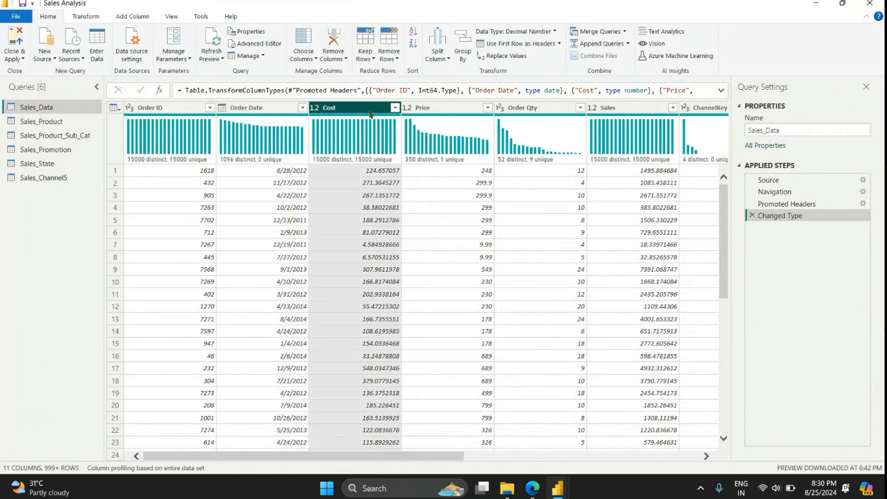
left_click(437, 110)
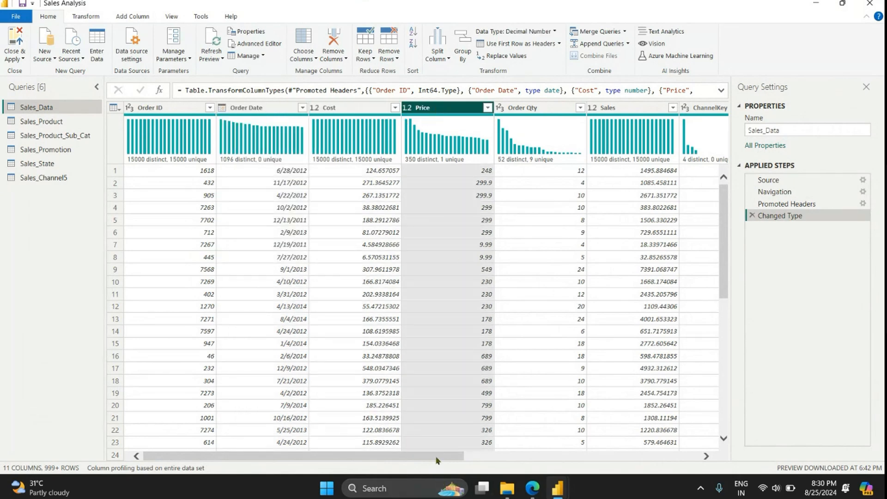
left_click_drag(436, 460, 659, 462)
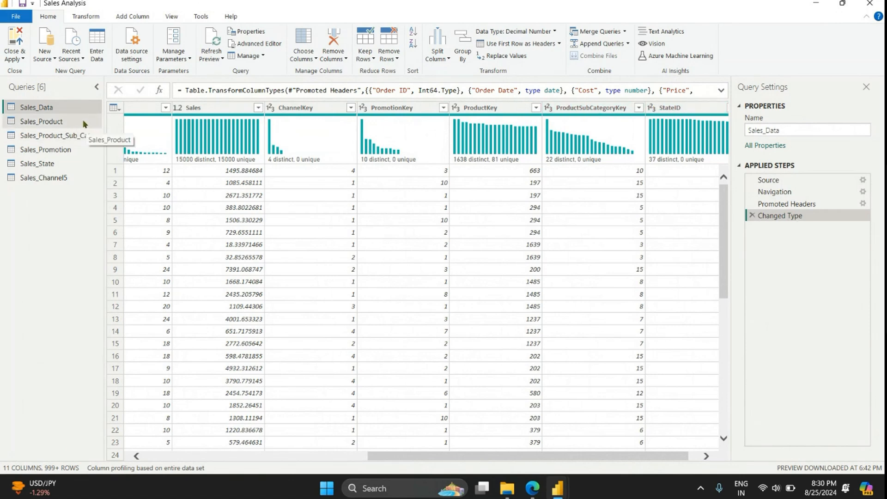
Step: Base the Sales_Product query's column profiling on the entire data set and inspect its ProductKey distribution
left_click(47, 121)
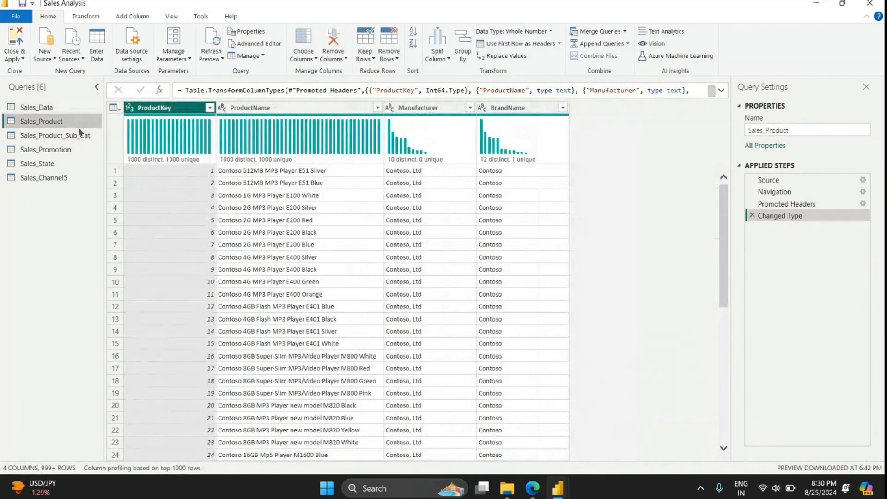
scroll(351, 269, "down", 8)
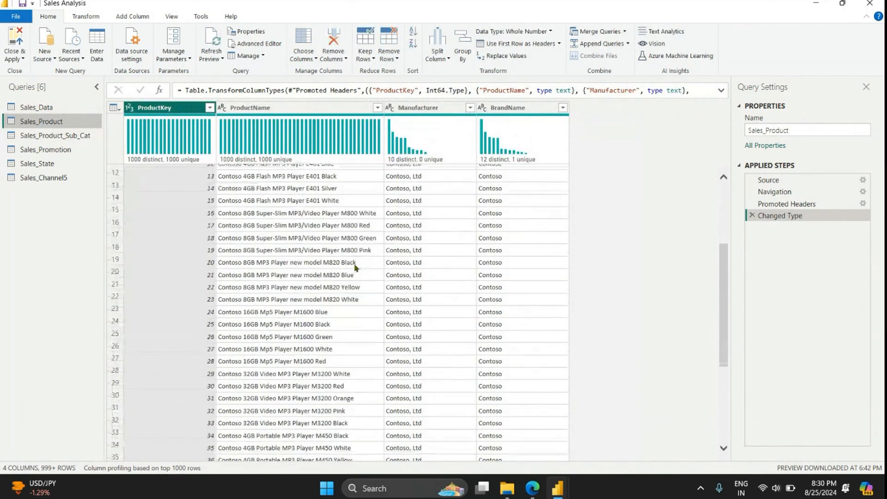
scroll(353, 267, "down", 5)
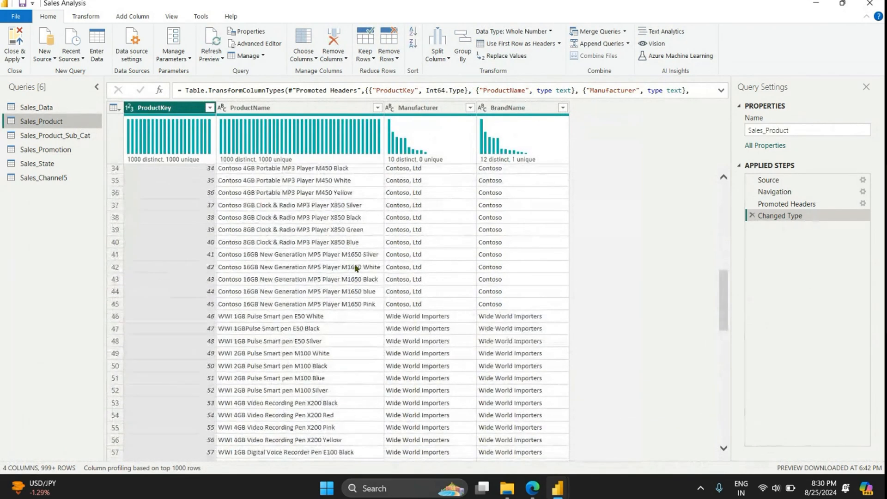
left_click(167, 467)
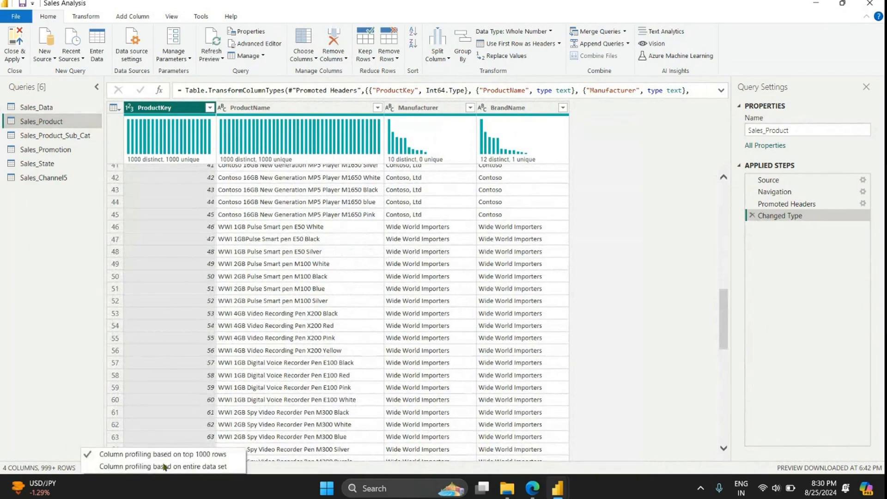
left_click(169, 465)
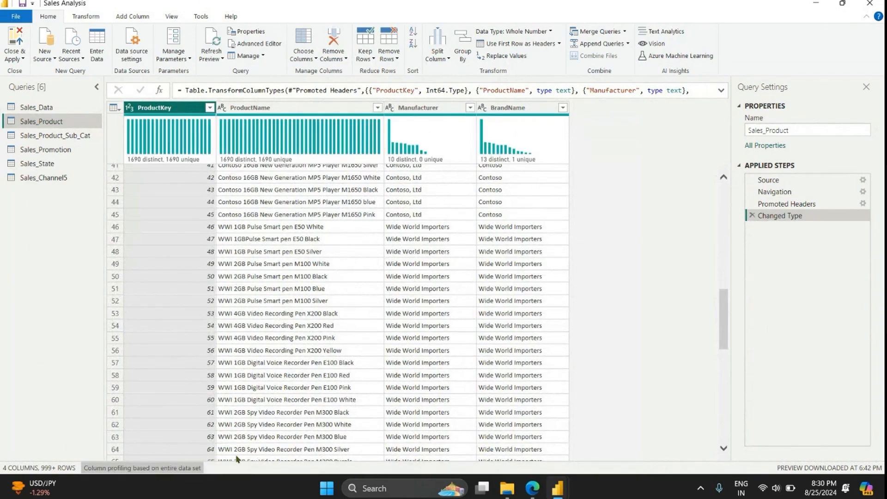
left_click_drag(723, 308, 707, 404)
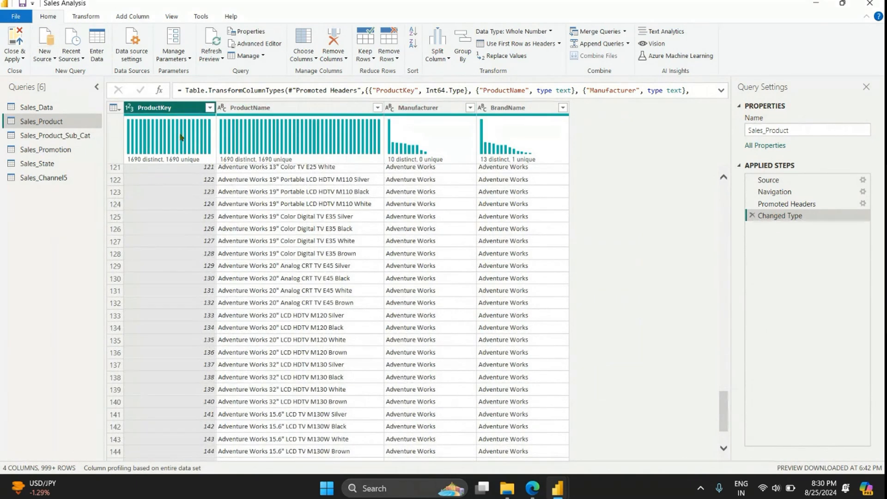
scroll(480, 335, "down", 6)
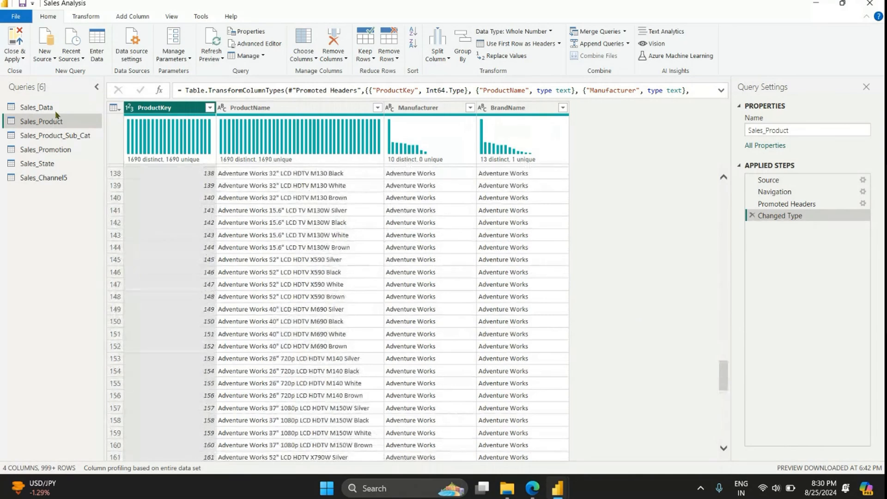
mouse_move(138, 164)
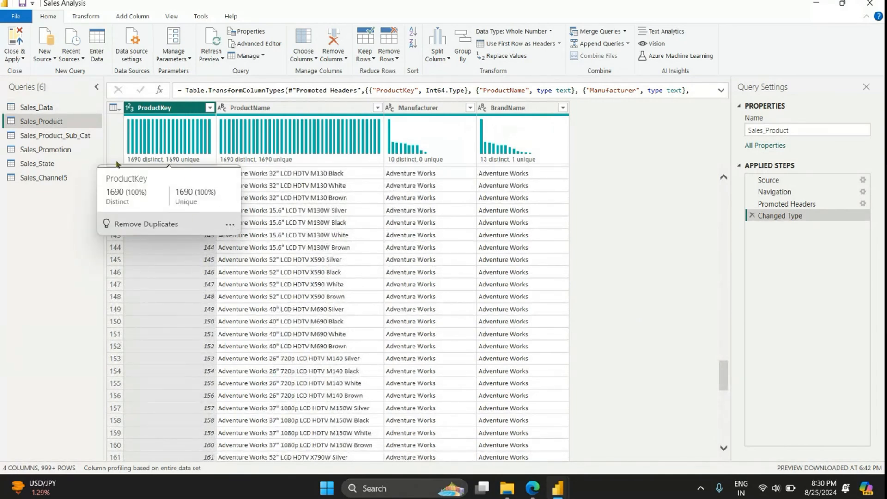
Step: Examine the Sales_Product_Sub_Cat query for empty records and remove its blank rows
left_click(77, 138)
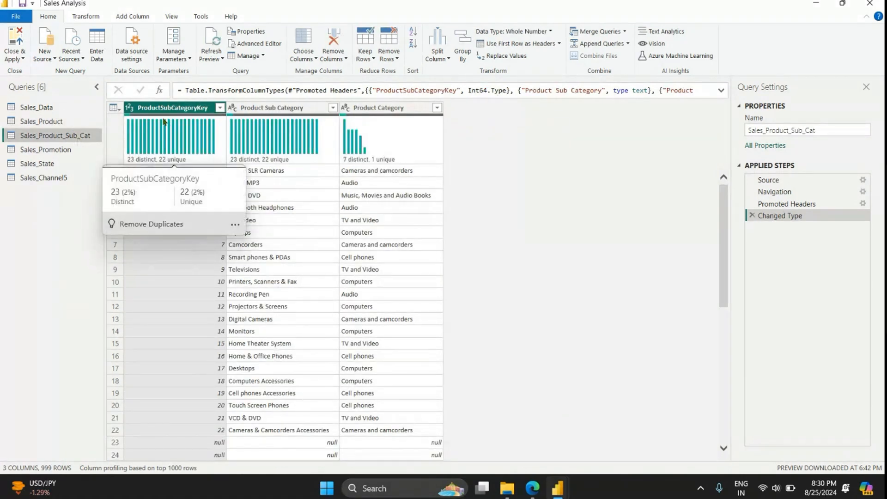
scroll(211, 319, "down", 2)
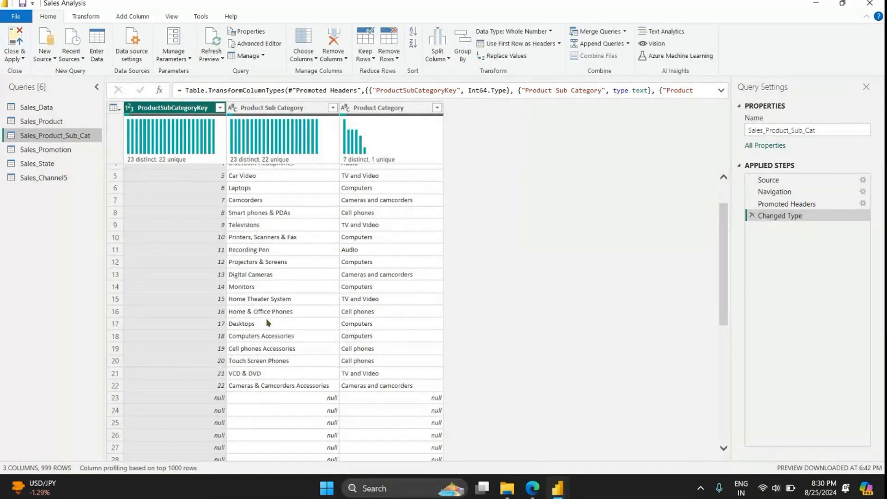
scroll(212, 351, "up", 2)
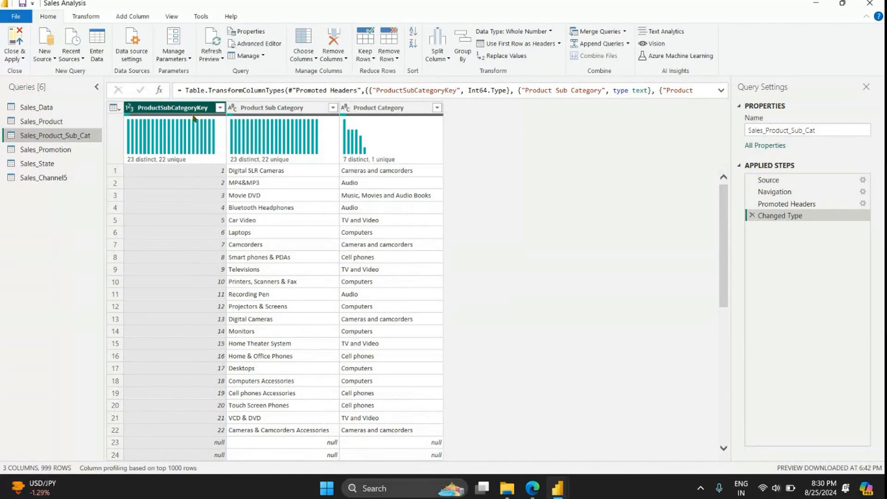
scroll(304, 387, "down", 10)
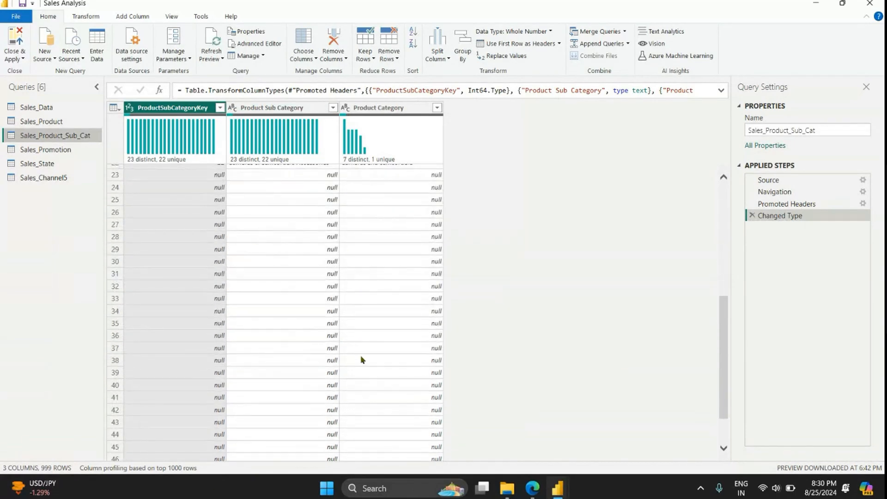
left_click(389, 54)
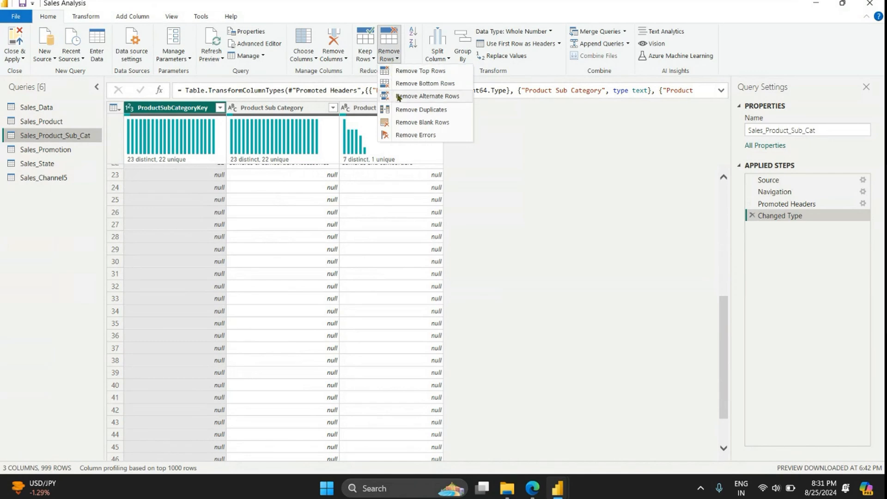
left_click(424, 123)
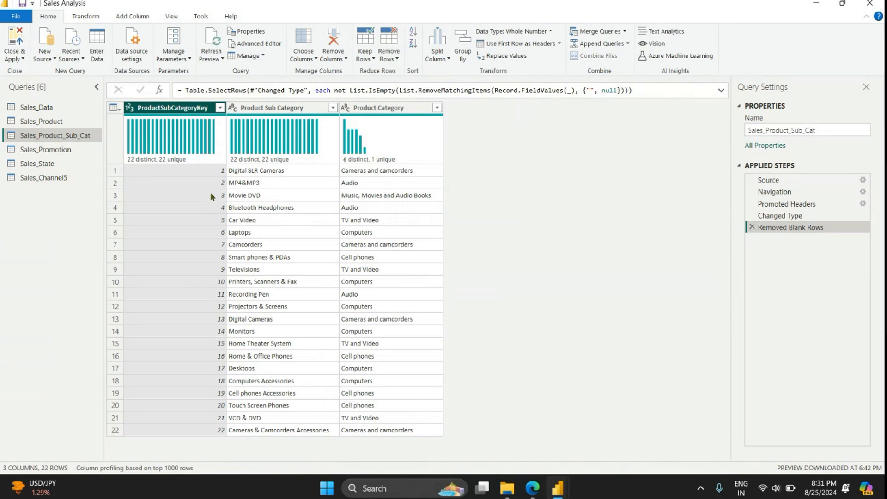
Step: Remove the blank rows from the Sales_Promotion query
left_click(91, 153)
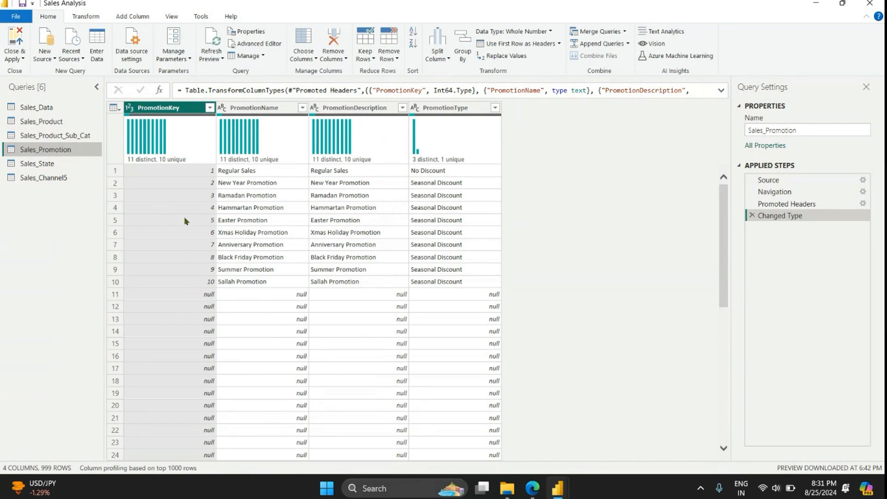
left_click(390, 57)
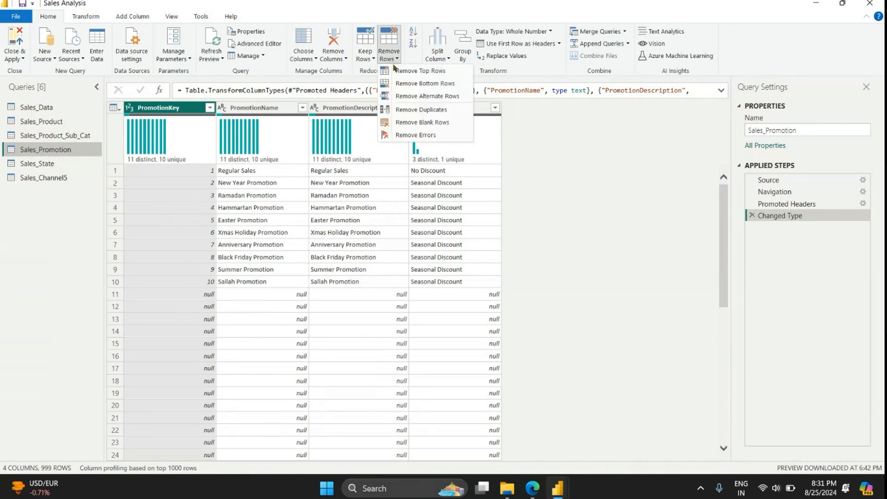
left_click(420, 122)
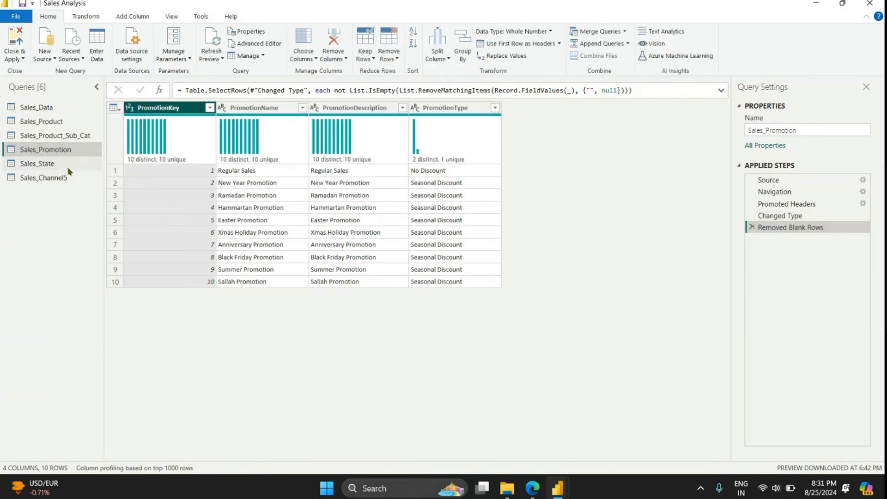
Step: Remove the blank rows from the Sales_State query and check the remaining rows
left_click(68, 167)
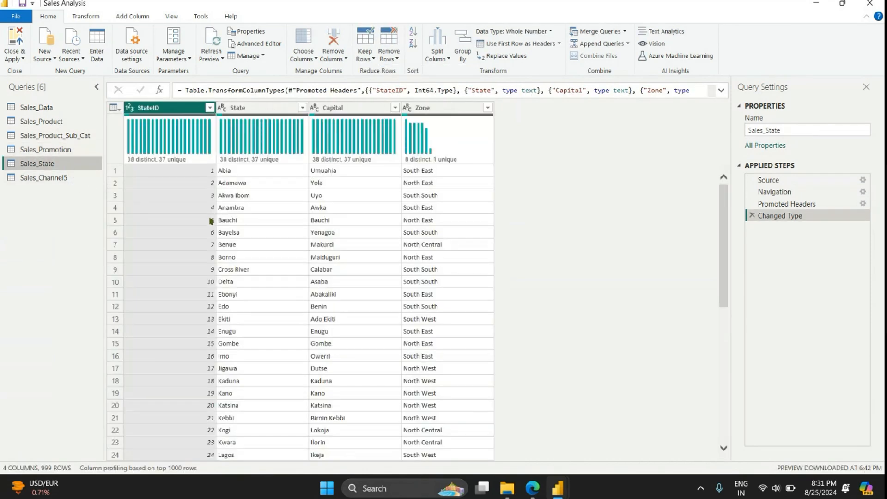
scroll(210, 240, "down", 9)
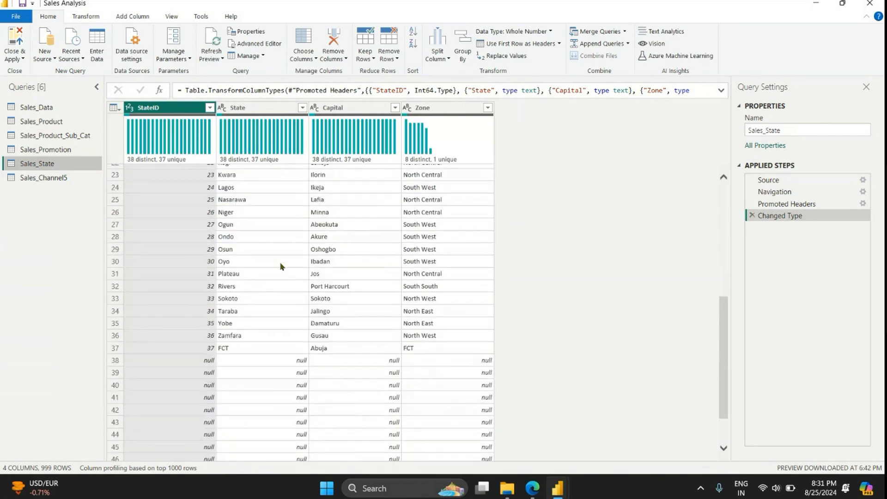
left_click(390, 55)
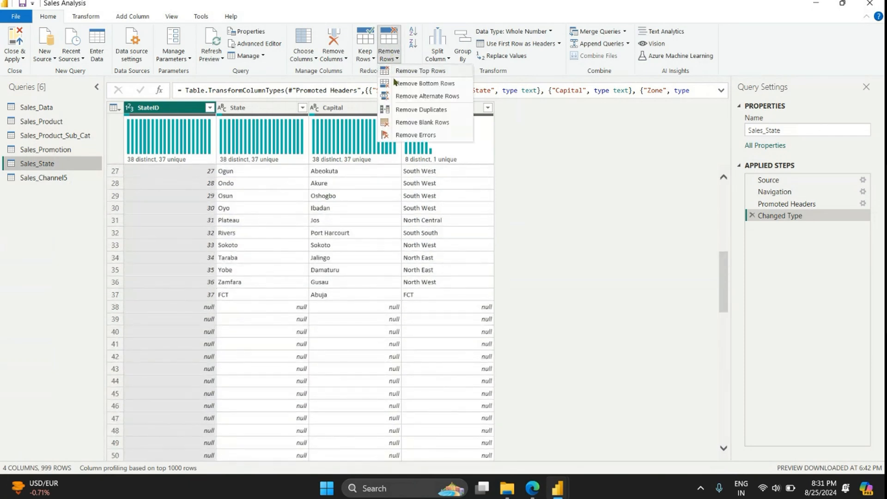
left_click(418, 122)
scroll(344, 244, "down", 4)
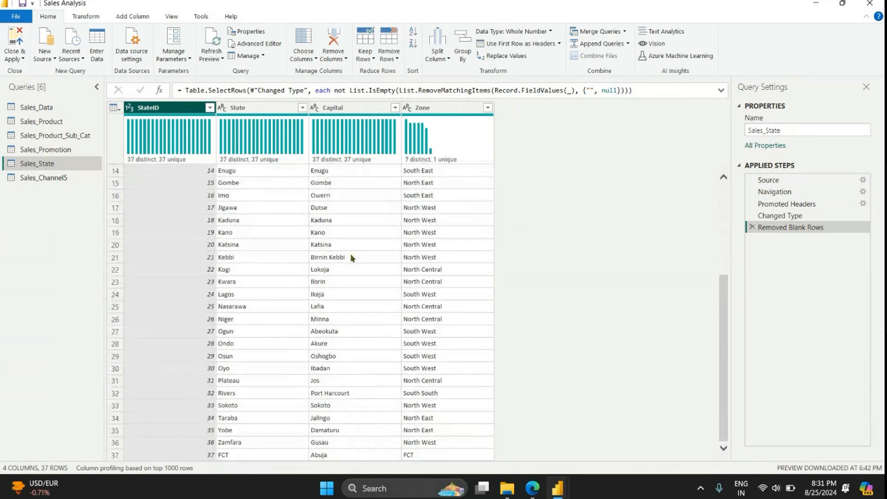
Step: Rename the Sales_Channel5 query as Sales_Channel
left_click(63, 176)
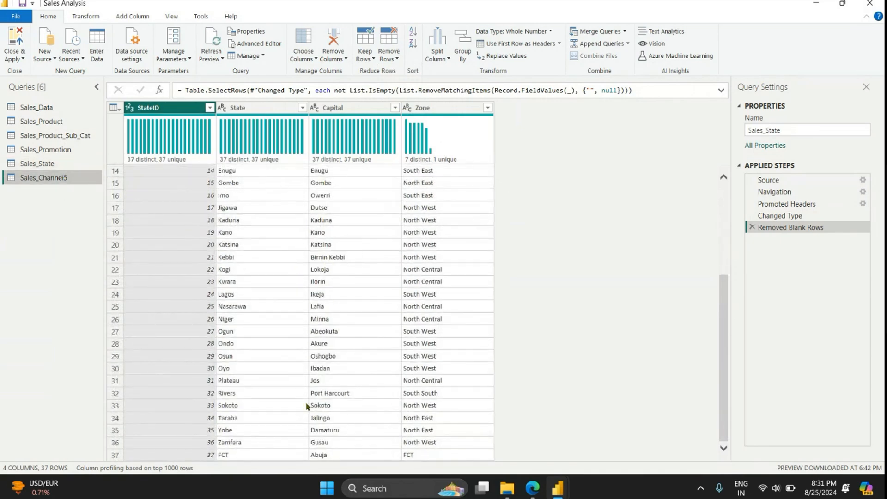
left_click(41, 163)
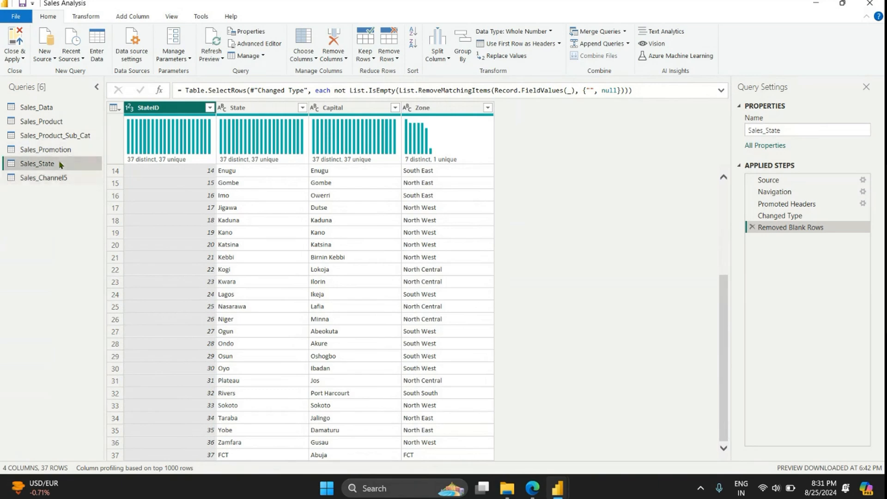
left_click(64, 178)
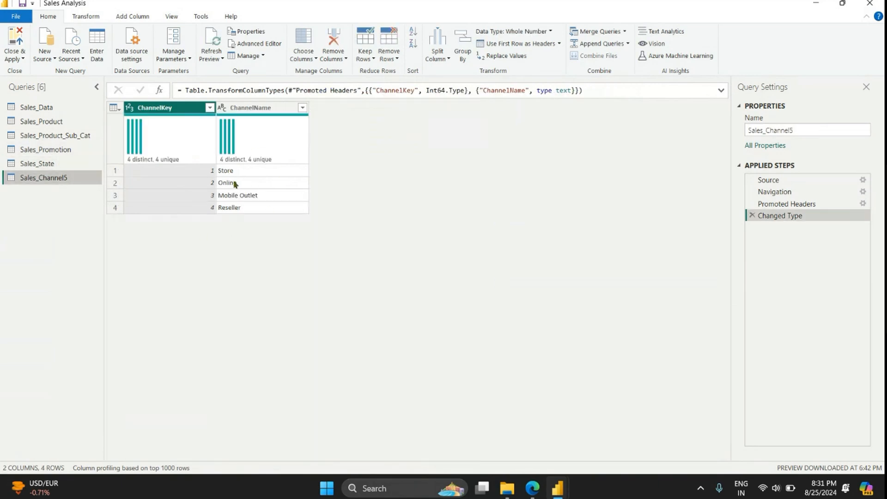
left_click(819, 130)
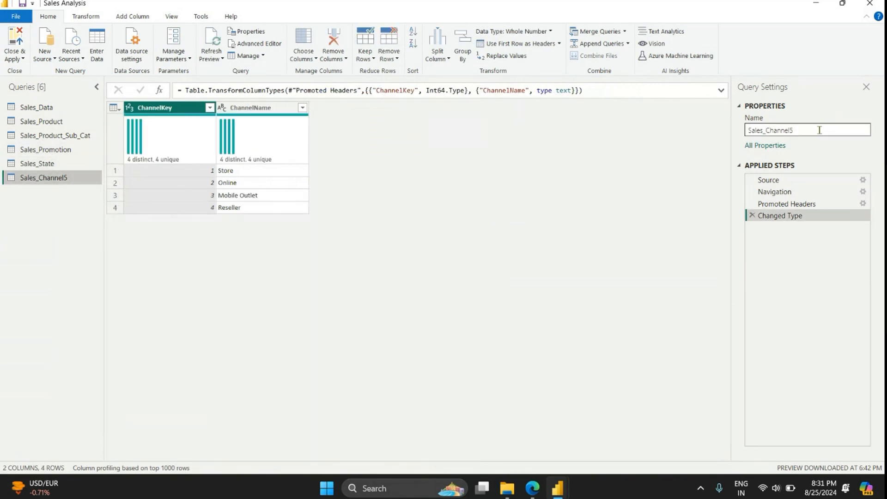
key("Return")
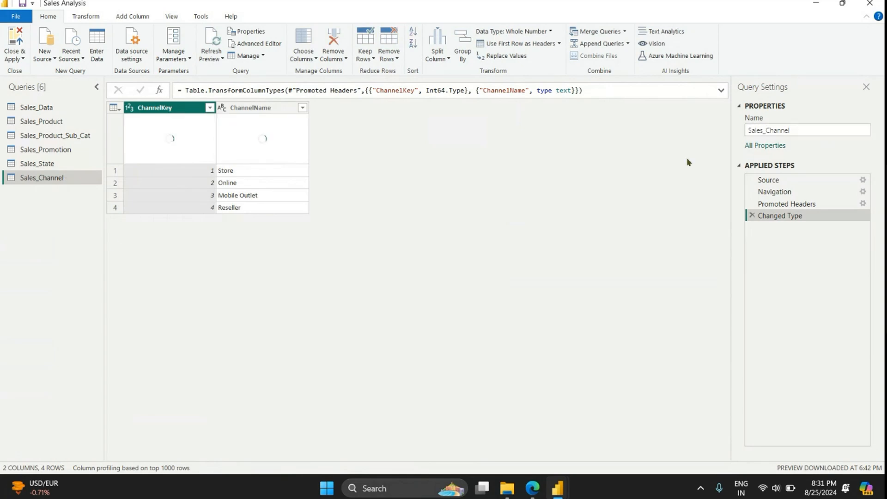
Step: Review the other queries from Sales_State back to Sales_Data, and close Power Query while applying all changes to the report
left_click(55, 169)
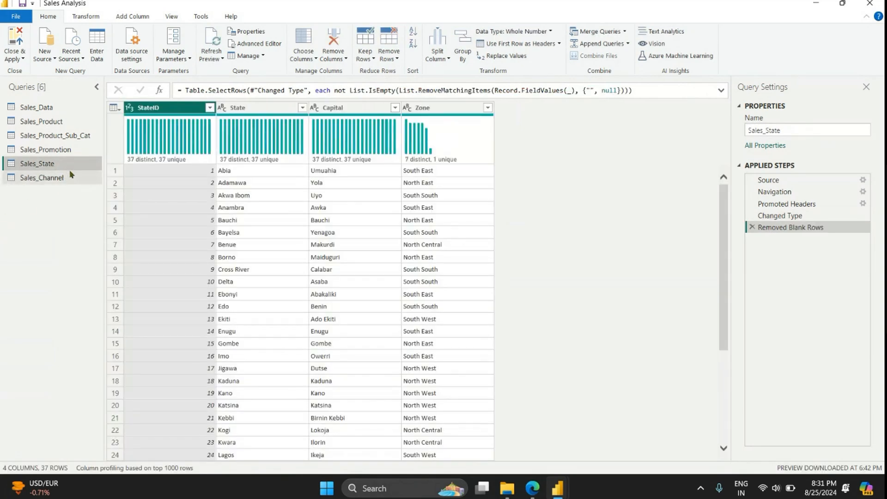
left_click(78, 150)
left_click(85, 136)
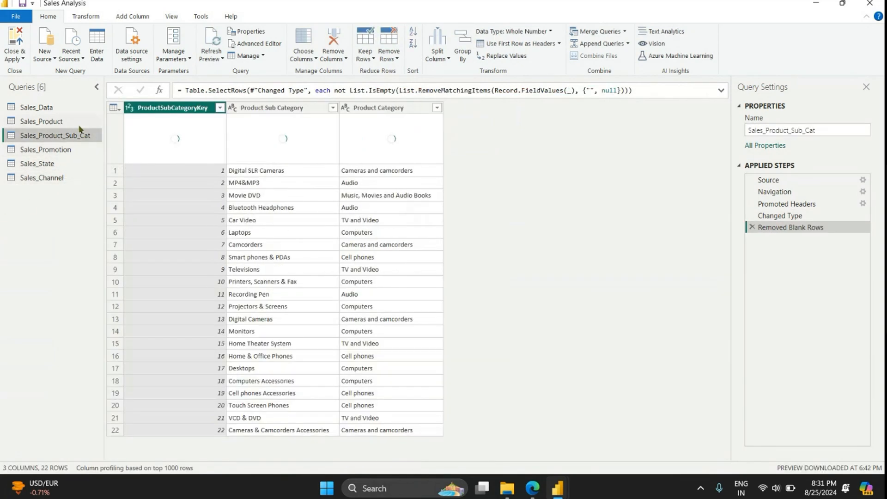
left_click(80, 122)
left_click(78, 110)
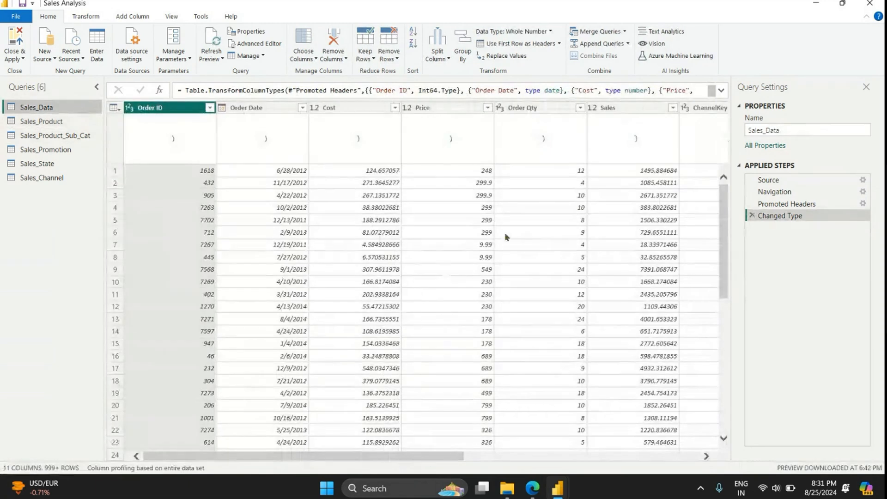
left_click(14, 57)
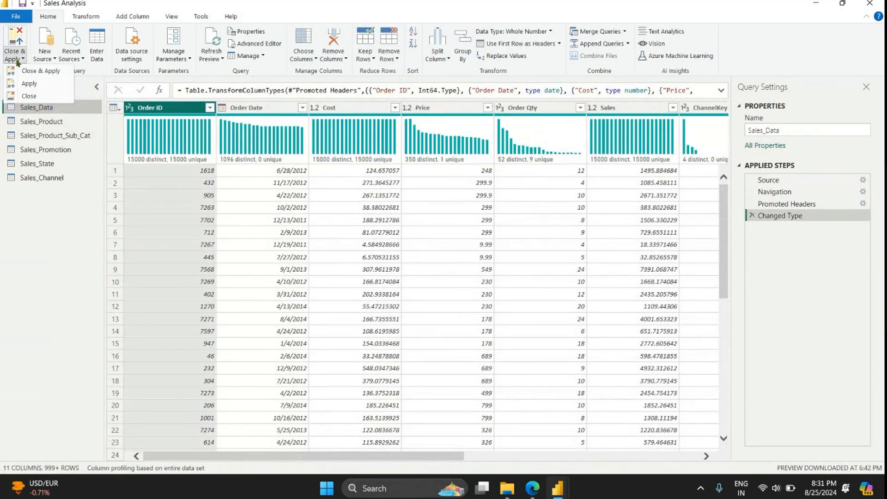
left_click(25, 72)
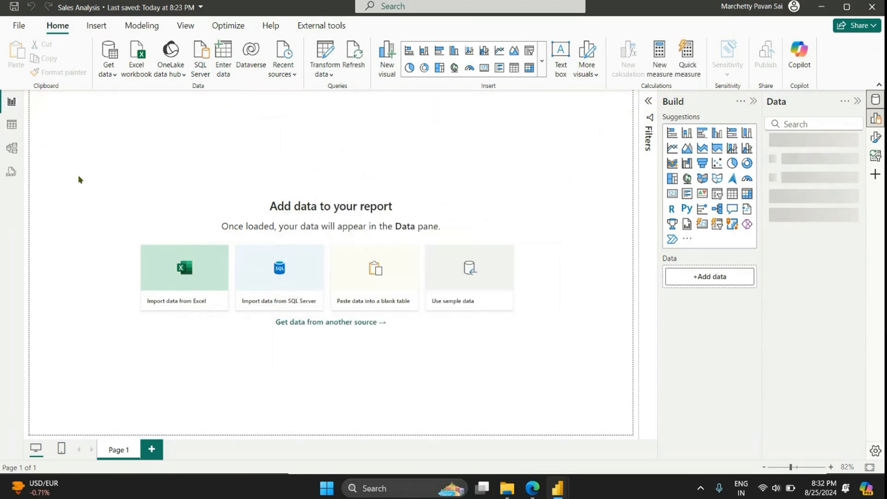
Step: Open the model diagram and collapse the Properties pane to look over the tables and their relationships
left_click(12, 148)
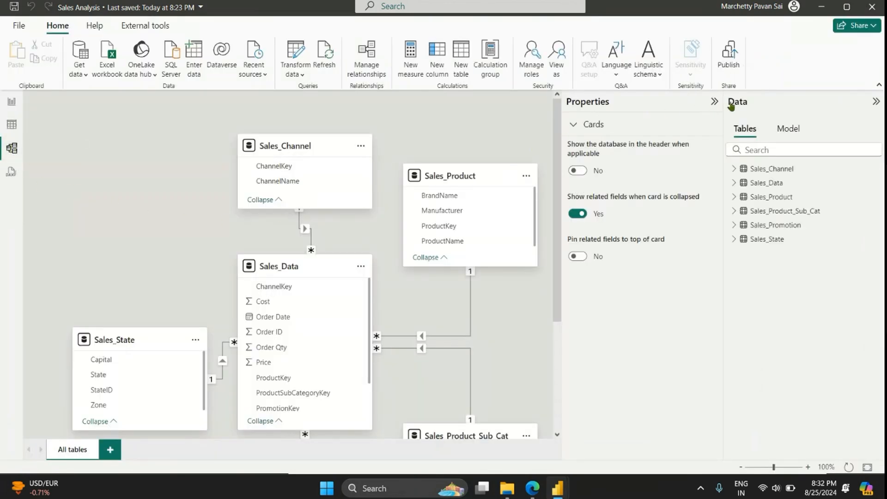
left_click(713, 102)
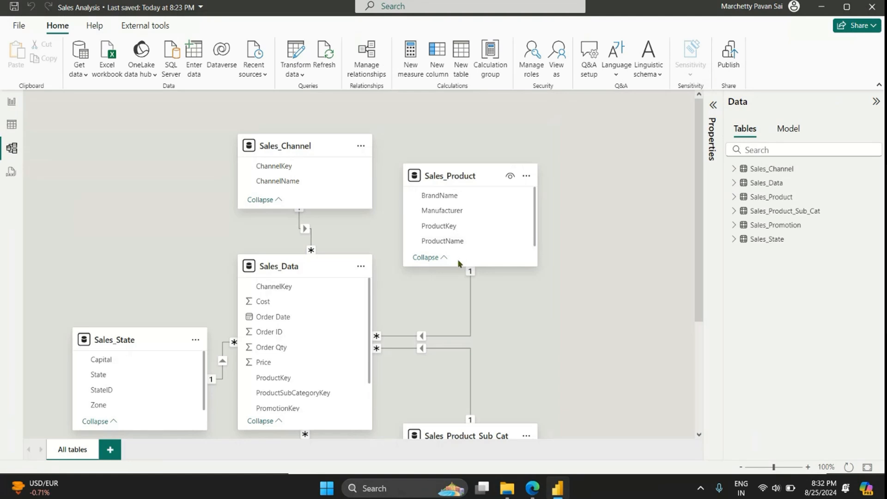
scroll(459, 262, "down", 3)
scroll(459, 262, "down", 1)
scroll(459, 259, "up", 2)
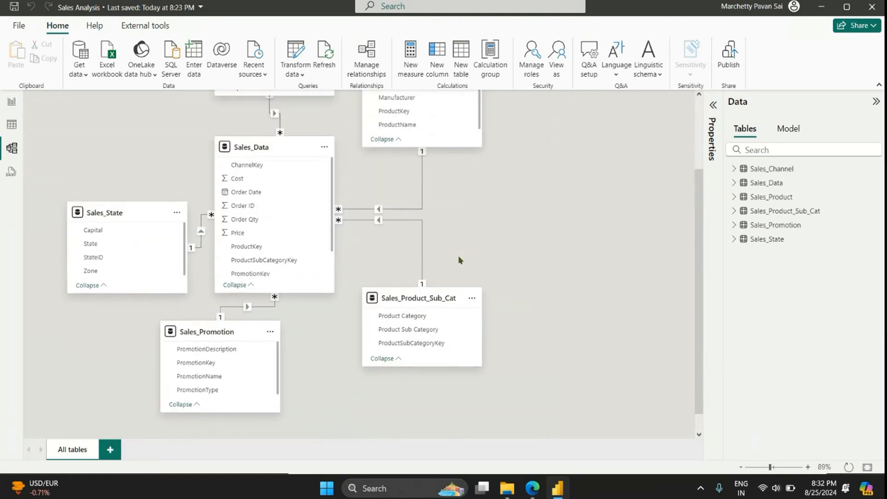
Step: Arrange the Sales_Channel, Sales_Product, Sales_Product_Sub_Cat and Sales_Promotion cards around the central Sales_Data table in the diagram
left_click_drag(241, 130, 90, 141)
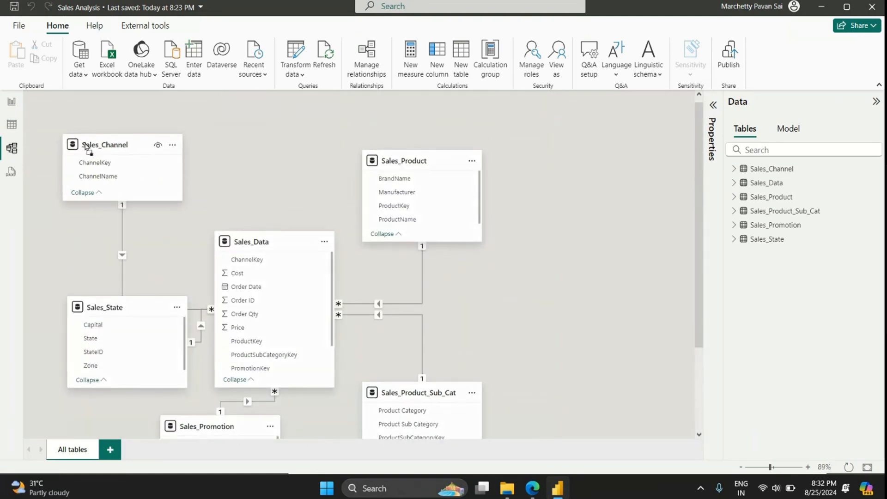
left_click_drag(441, 160, 380, 141)
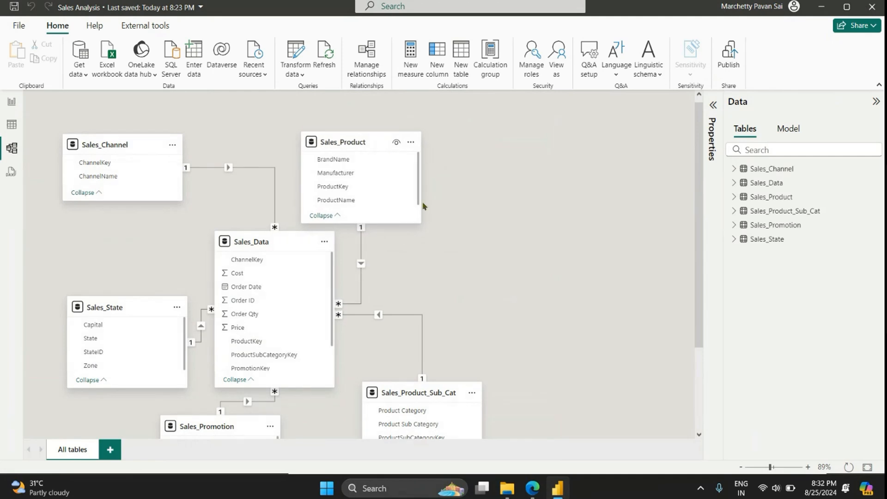
left_click_drag(411, 393, 451, 314)
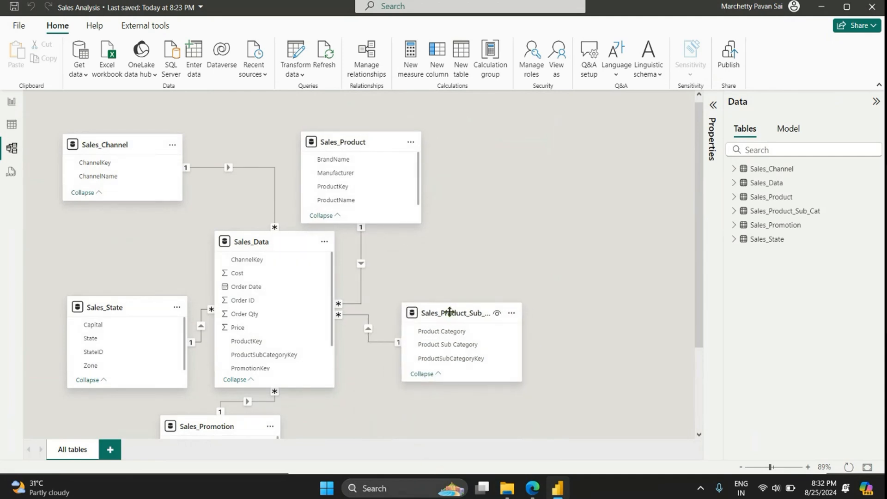
scroll(342, 366, "down", 2)
left_click_drag(230, 316, 290, 350)
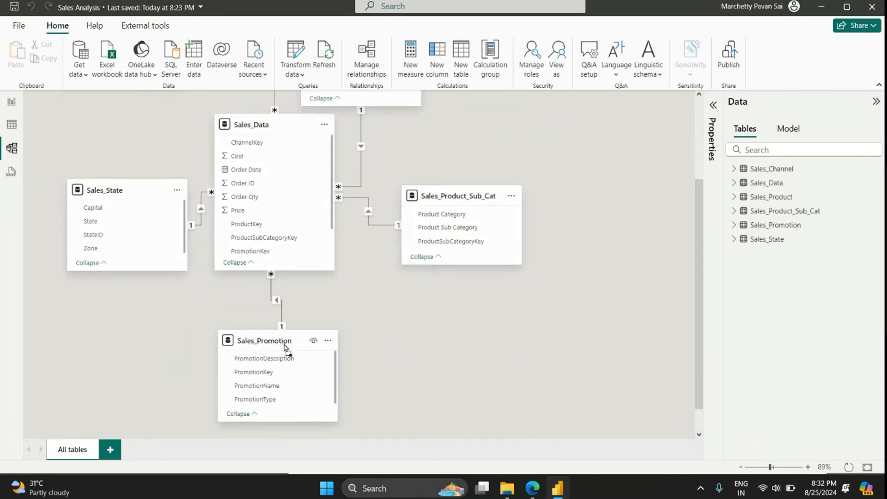
scroll(378, 324, "up", 2)
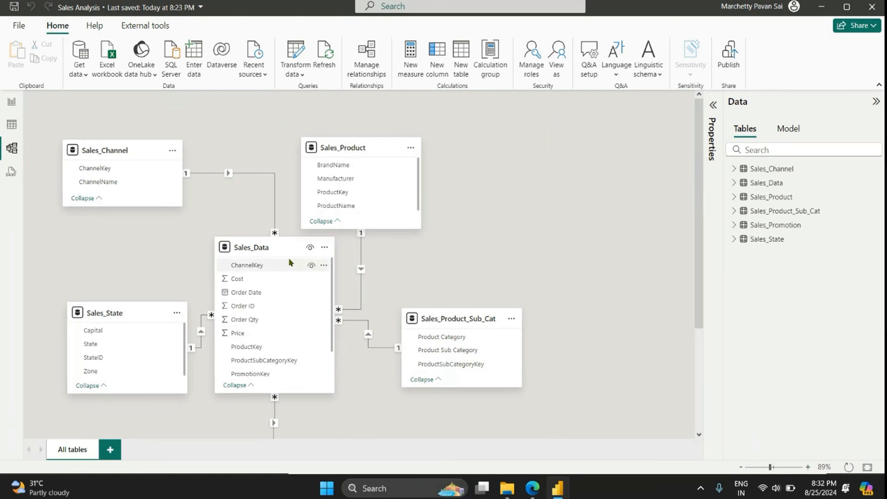
Step: Enlarge the Sales_Data card downward so that it shows all its fields, and check the diagram layout
scroll(390, 317, "down", 2)
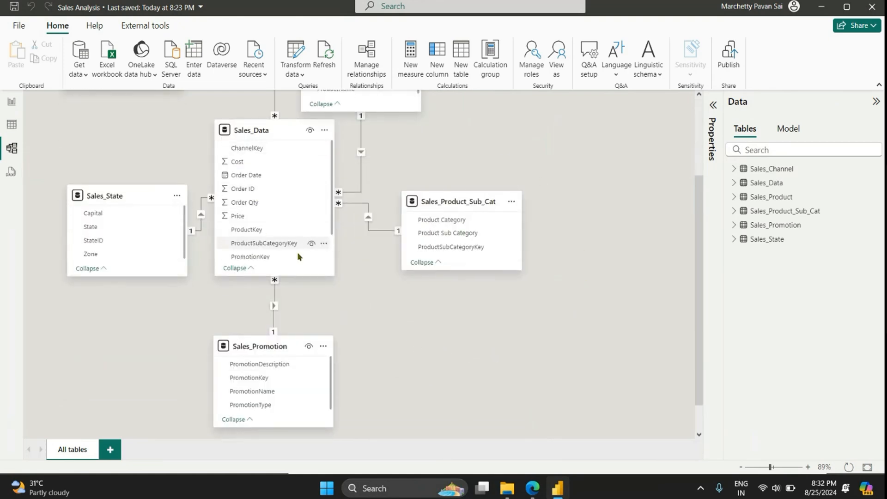
left_click_drag(298, 276, 300, 313)
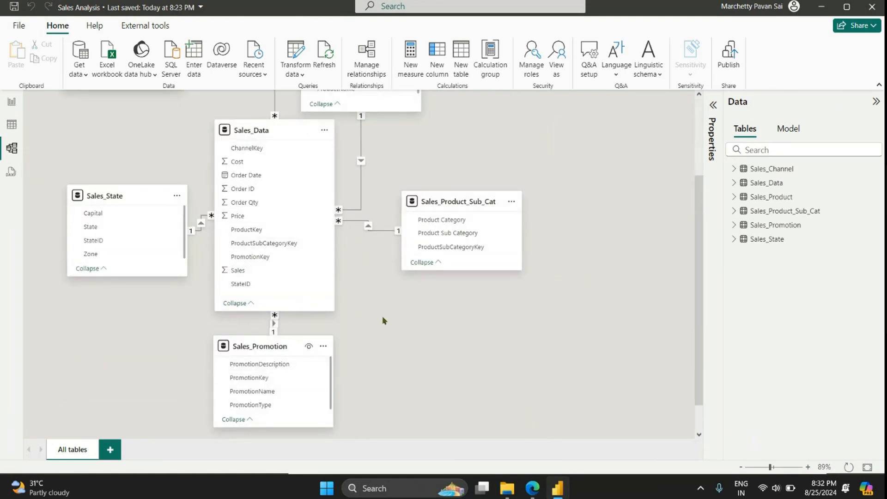
scroll(384, 323, "up", 2)
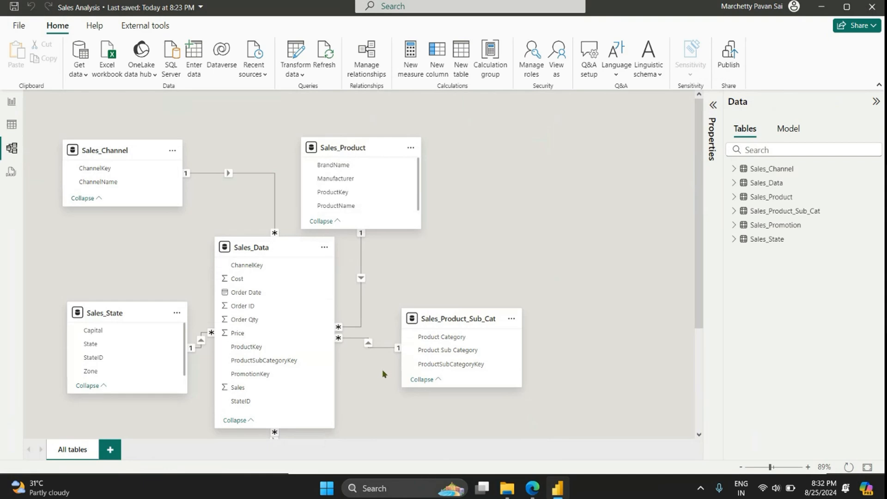
scroll(451, 255, "down", 2)
scroll(475, 295, "up", 1)
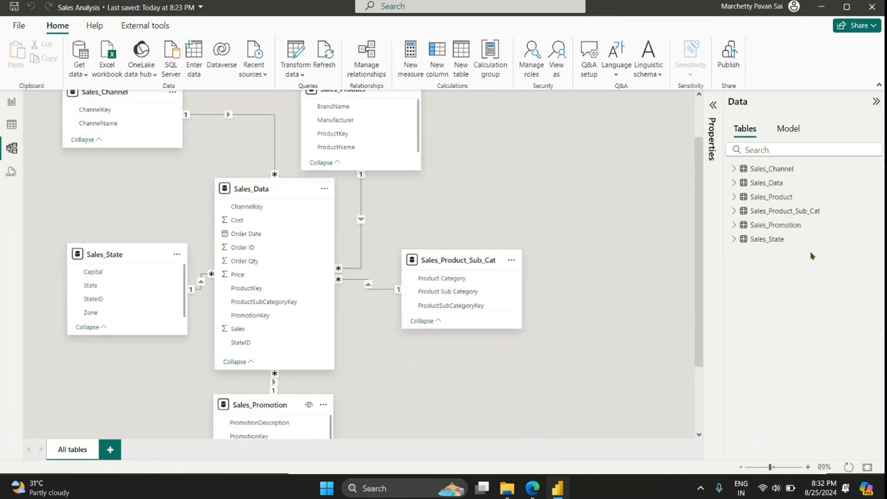
Step: Set the Order Date column of the Sales_Data table to the Short Date format (*3/14/2001)
left_click(780, 187)
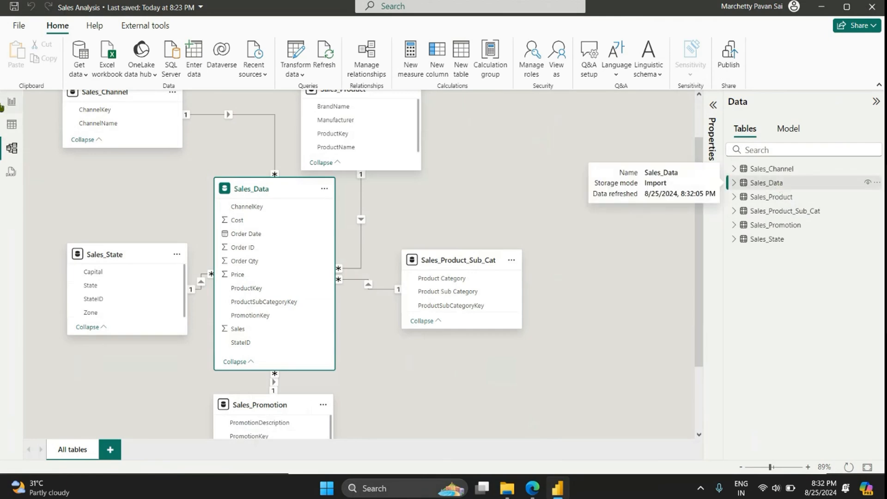
left_click(12, 125)
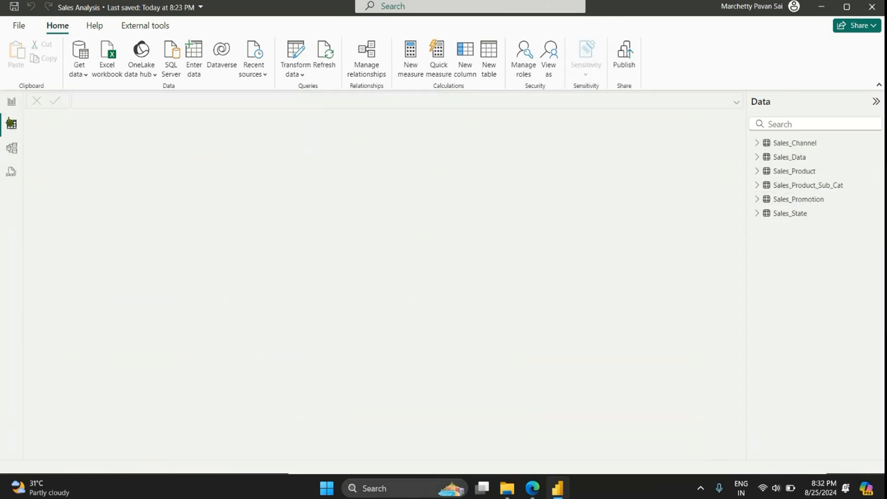
left_click(812, 158)
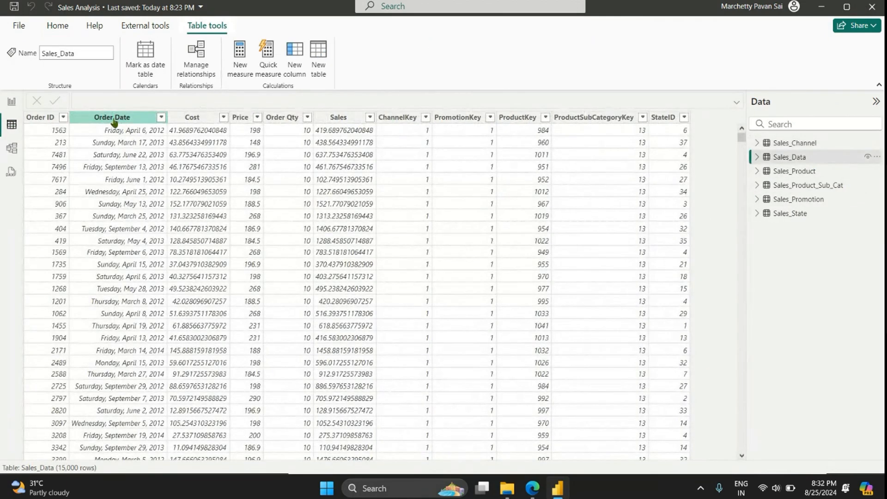
left_click(121, 117)
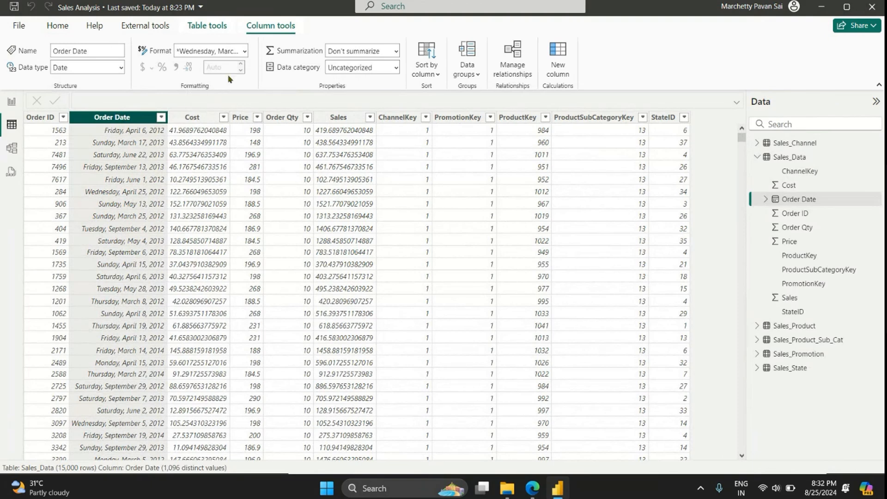
left_click(244, 51)
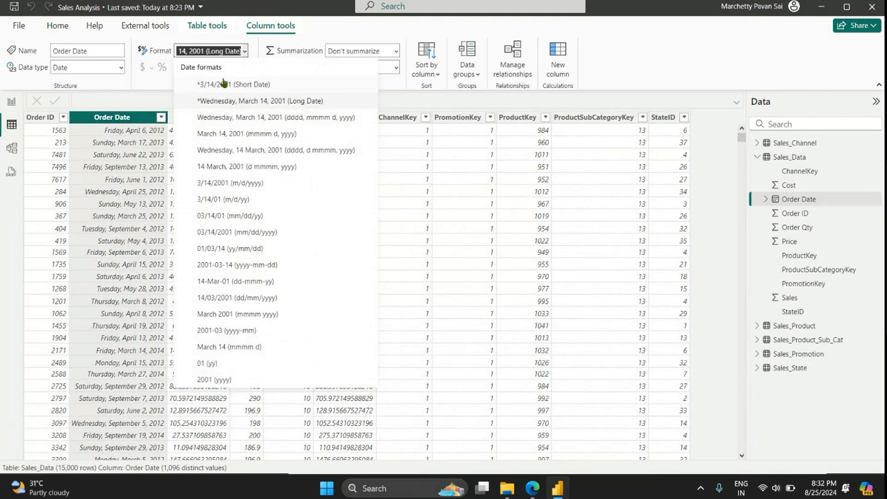
left_click(223, 83)
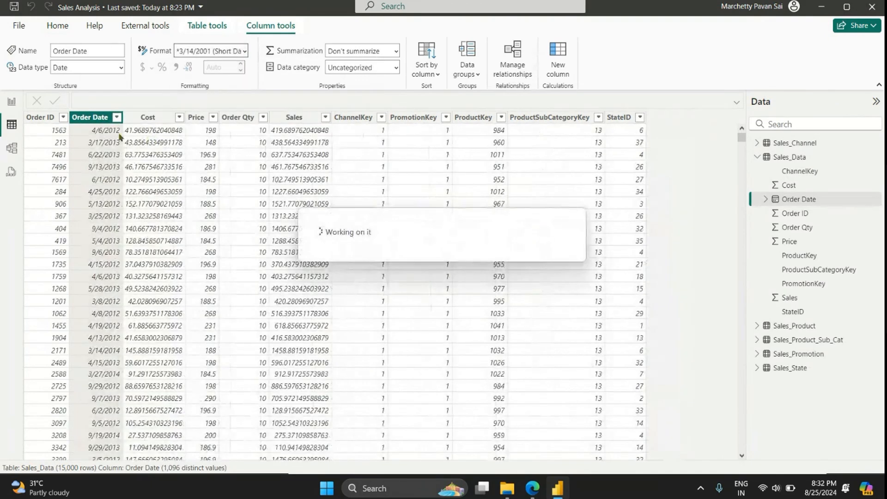
Step: Return to the model diagram and start a new calculated table named Calendar, enlarging the formula text
left_click(12, 148)
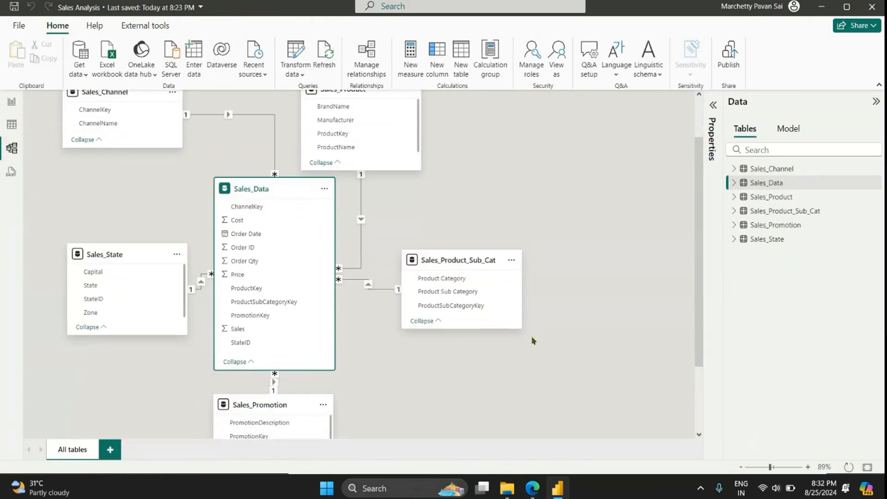
scroll(532, 340, "down", 2)
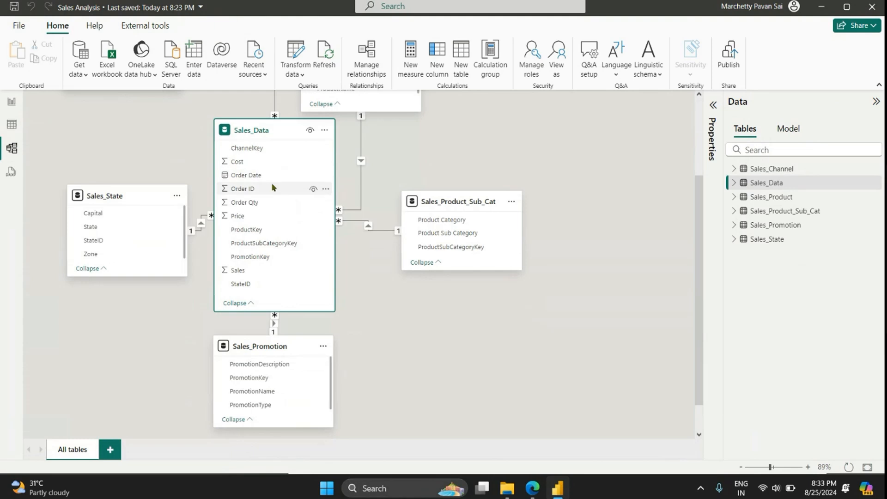
left_click(463, 67)
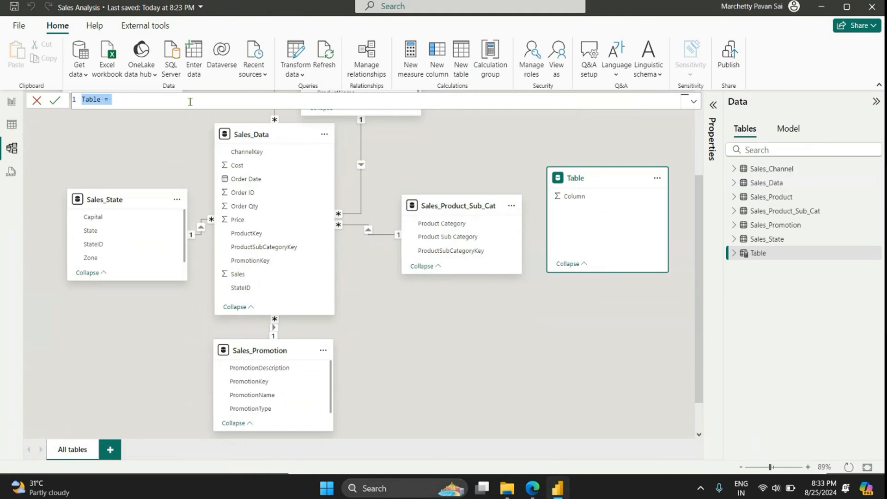
type("Calendar =")
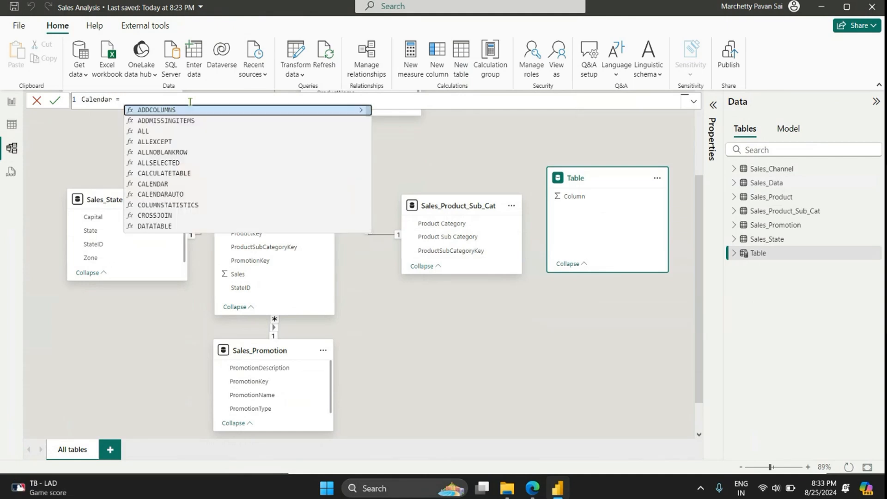
scroll(190, 100, "up", 1)
scroll(221, 137, "up", 4)
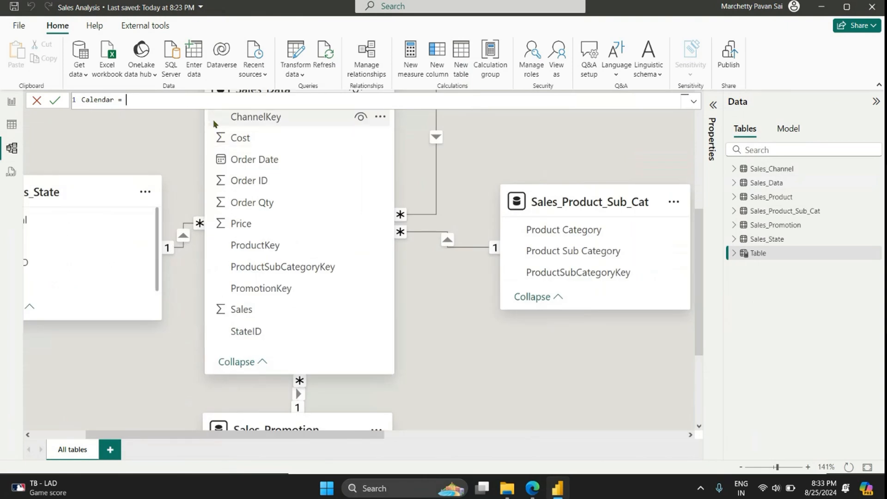
scroll(224, 96, "up", 5)
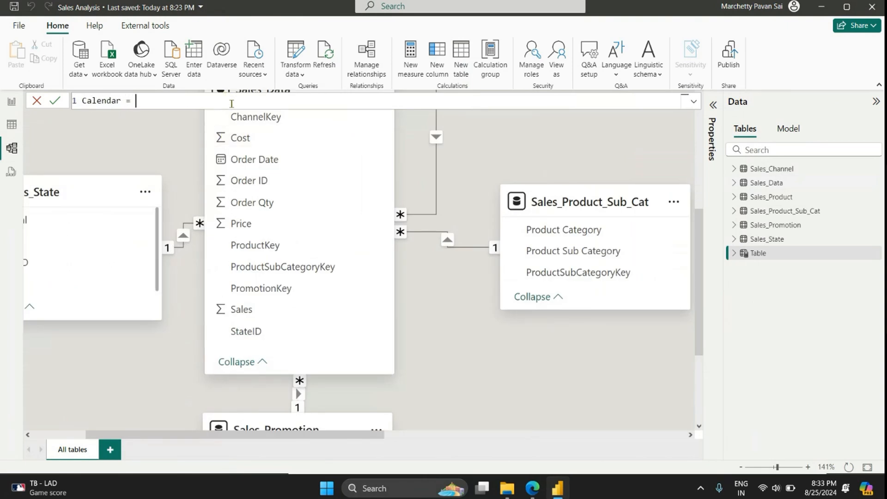
Step: Begin the Calendar formula with the CALENDAR function, using MIN(Sales_Data[Order Date]) as the start date
type("cal")
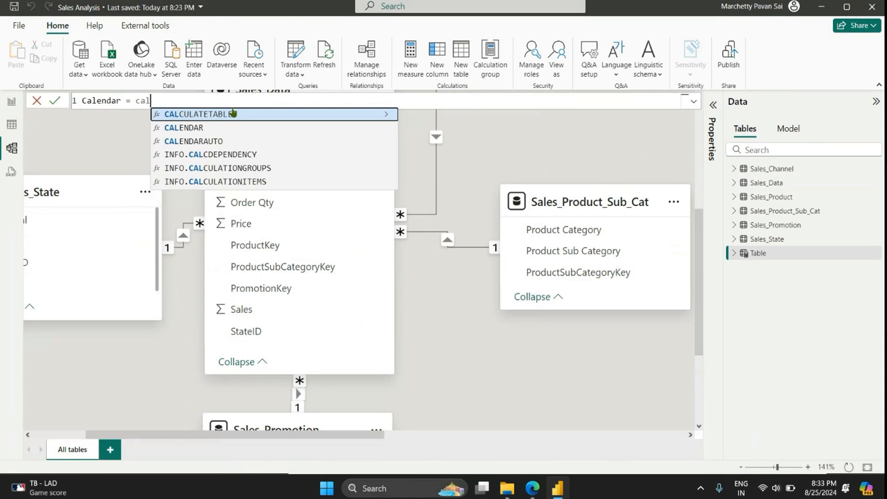
key("Down")
key("Tab")
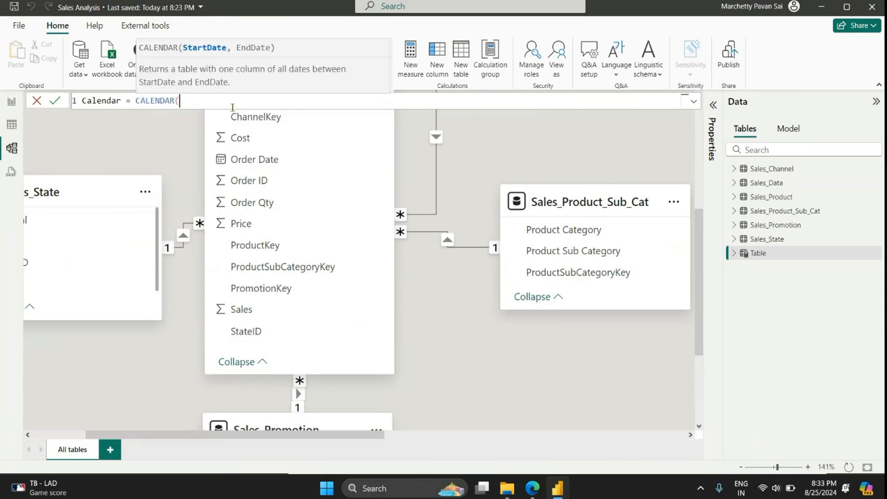
type("min")
key("Tab")
type("order")
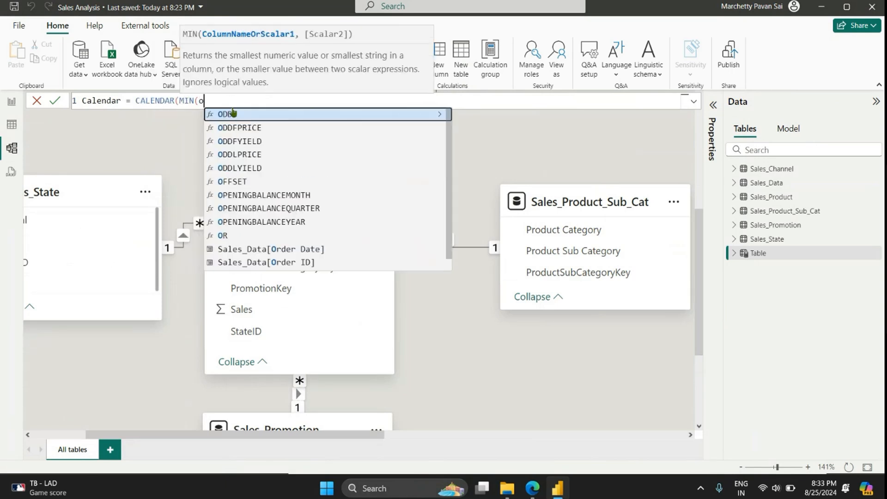
key("Tab")
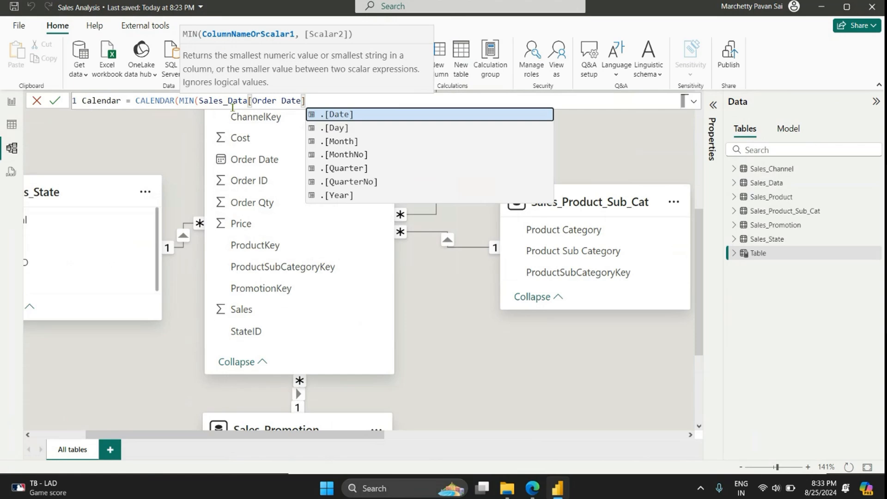
type("), ")
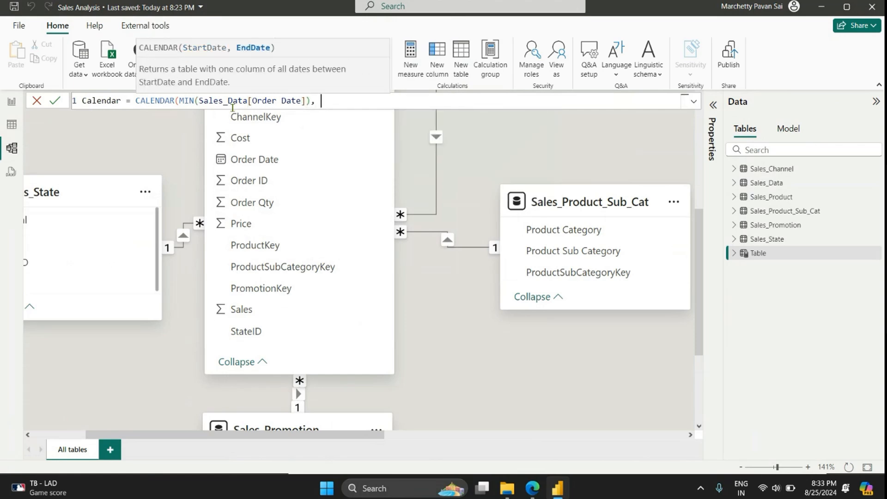
type("max")
Step: Complete the Calendar formula with MAX(Sales_Data[Order Date]) as the end date and create the table
key("Tab")
type("ord")
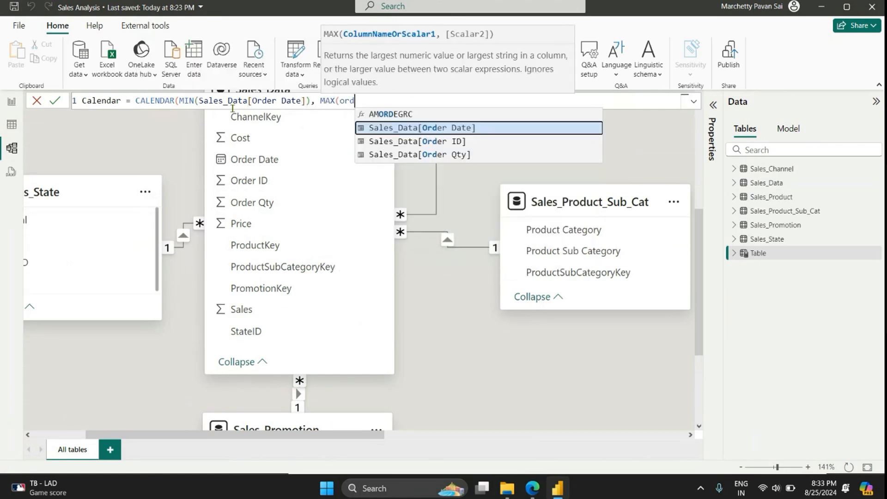
key("Tab")
type("))")
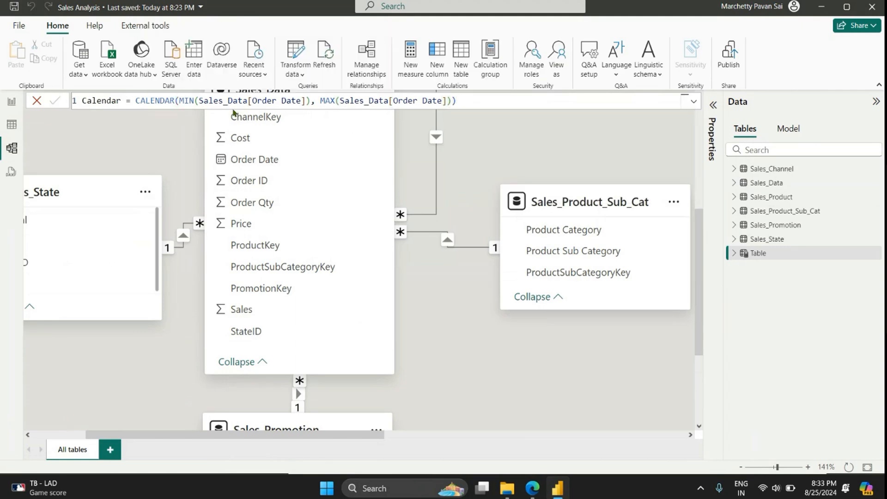
key("Return")
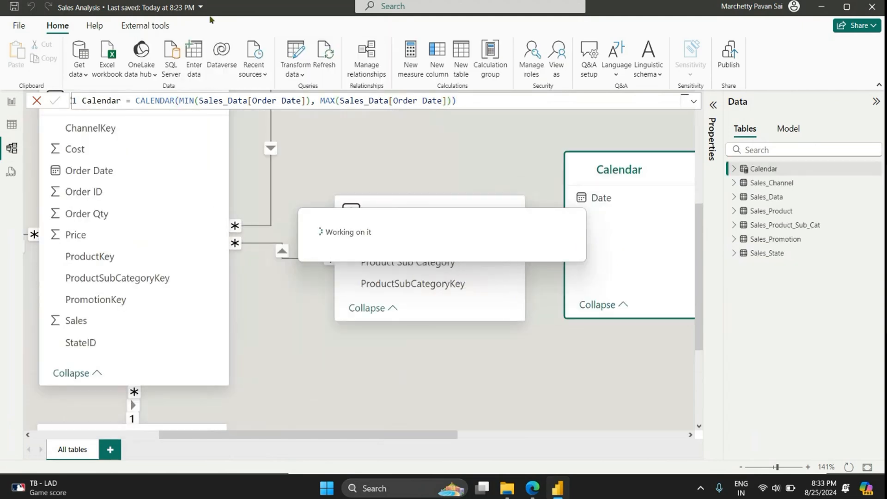
scroll(328, 205, "down", 3)
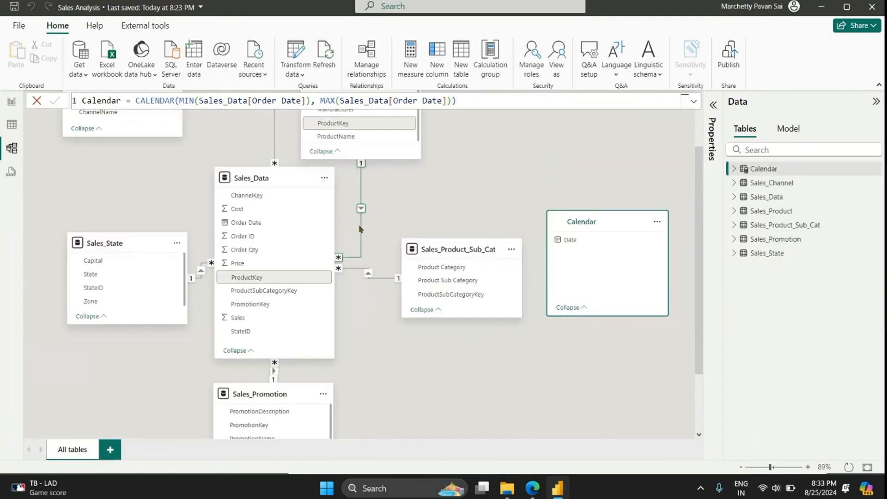
Step: In the table data view, set the Calendar table's Date column to the Date data type with the Short Date format (*3/14/2001)
left_click(10, 125)
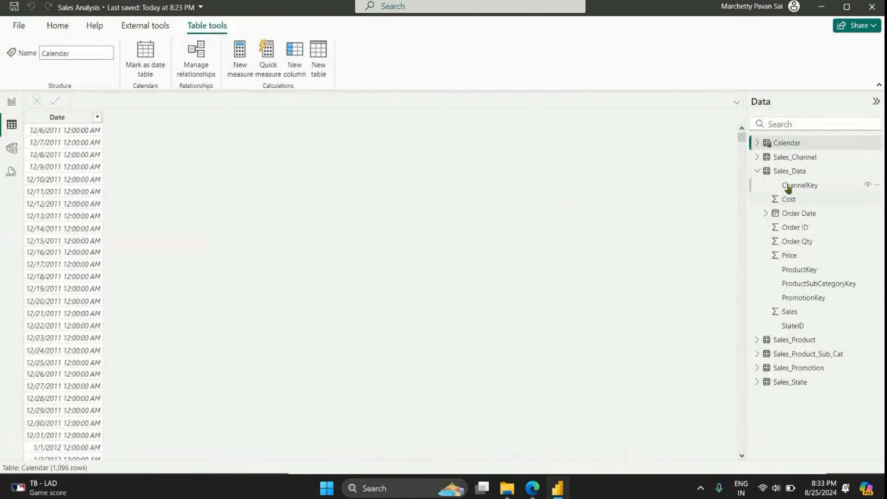
left_click(63, 118)
left_click(120, 67)
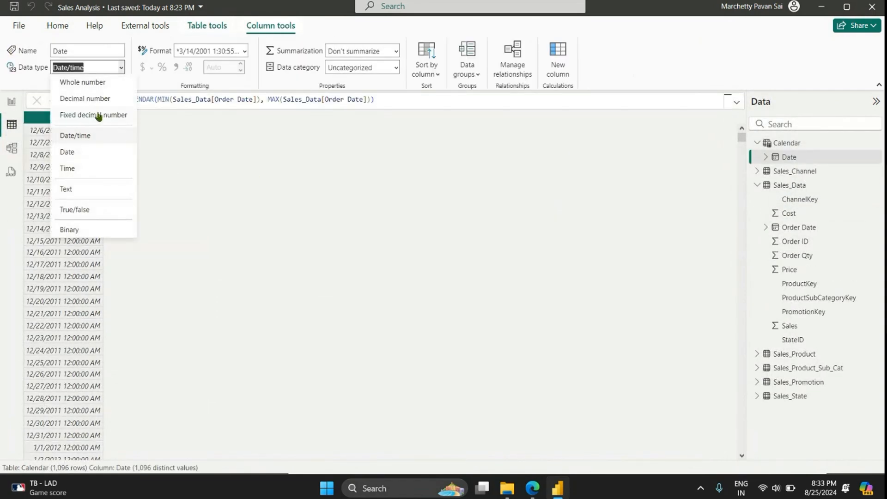
left_click(83, 157)
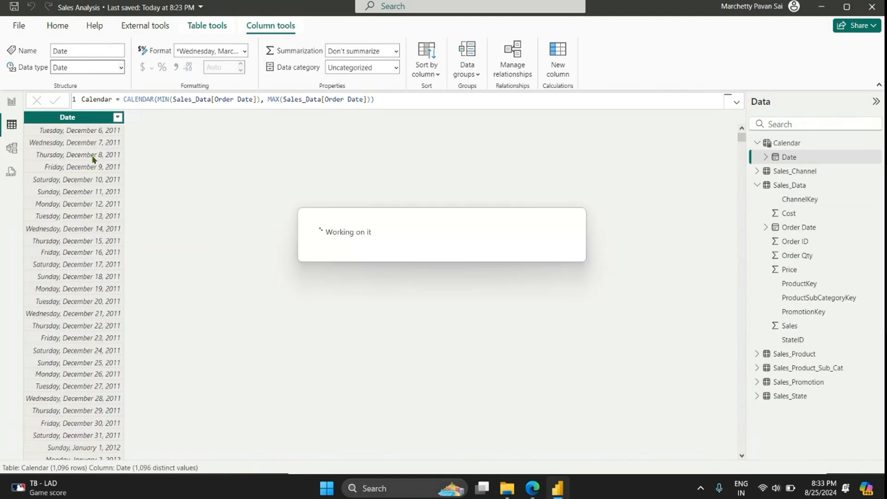
left_click(245, 51)
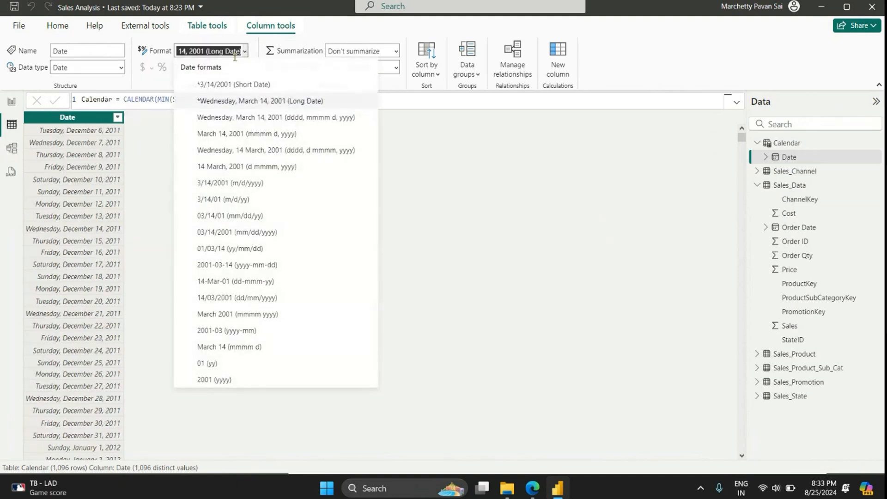
left_click(226, 83)
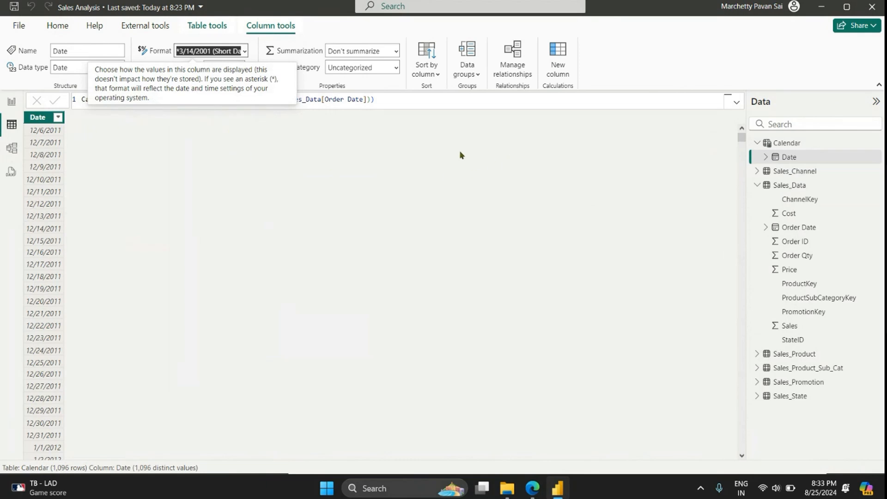
Step: Mark the Calendar table as a date table, using Date as its date column, and save the setting
left_click(806, 144)
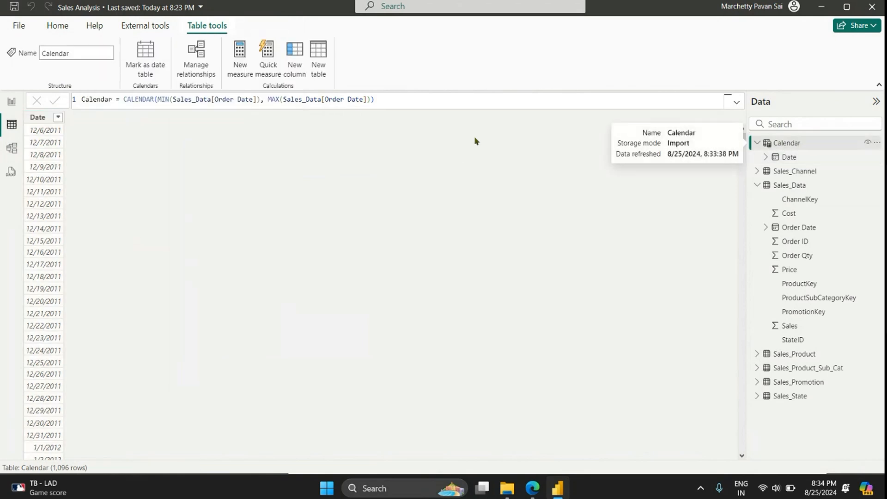
left_click(145, 51)
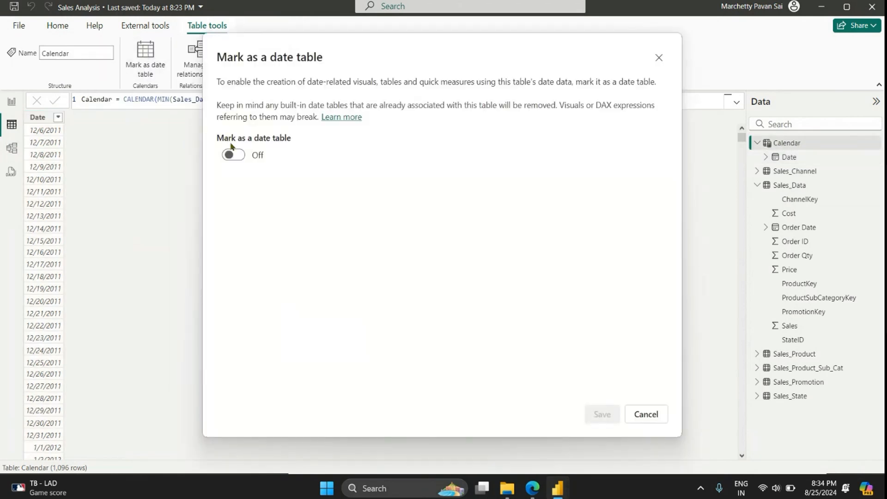
left_click(233, 155)
left_click(259, 191)
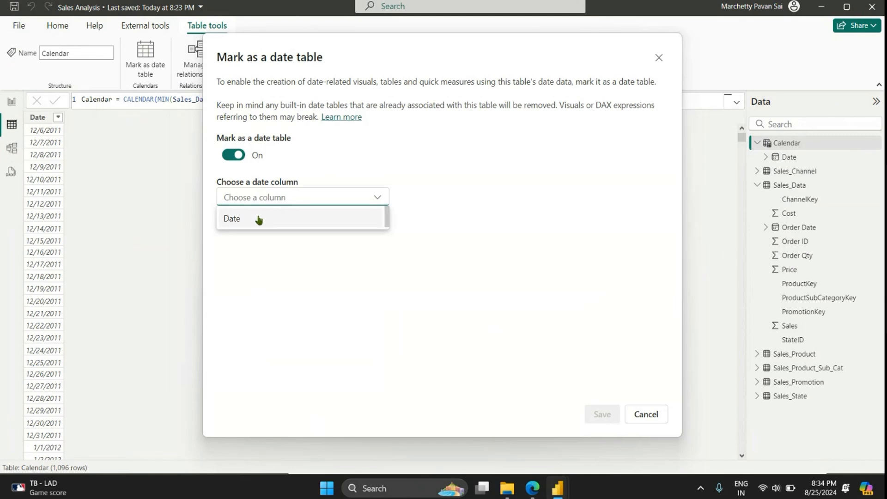
left_click(258, 219)
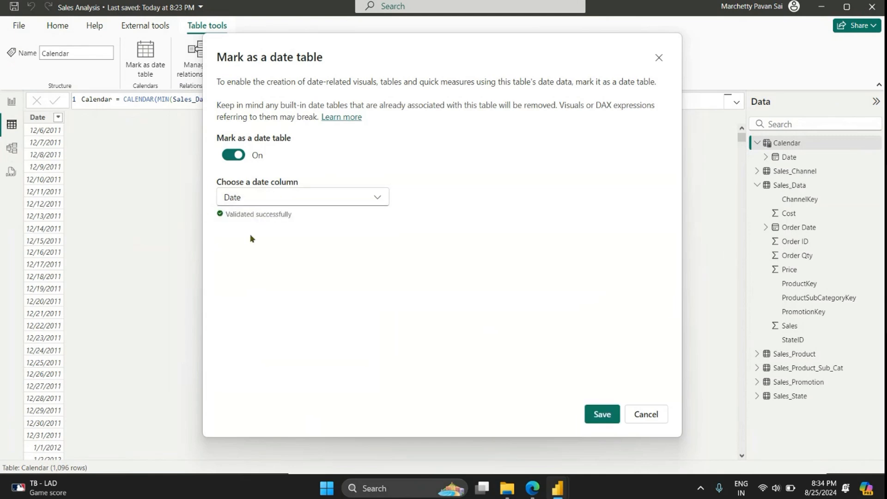
left_click(602, 414)
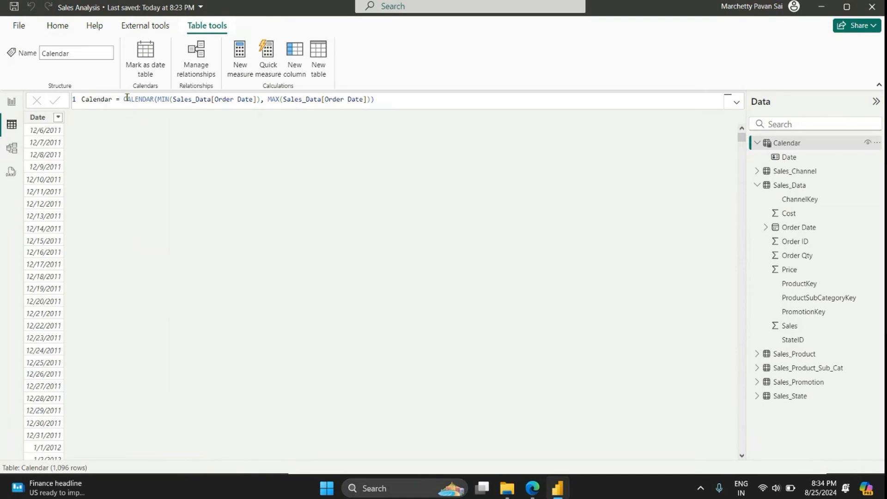
Step: Add a calculated column to the Calendar table with the formula Year = YEAR('Calendar'[Date])
left_click(295, 60)
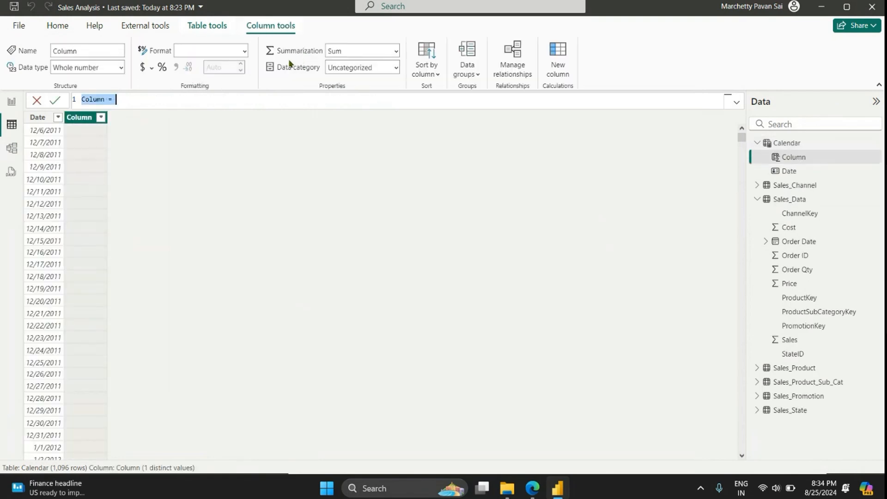
type("Year = YEAR(")
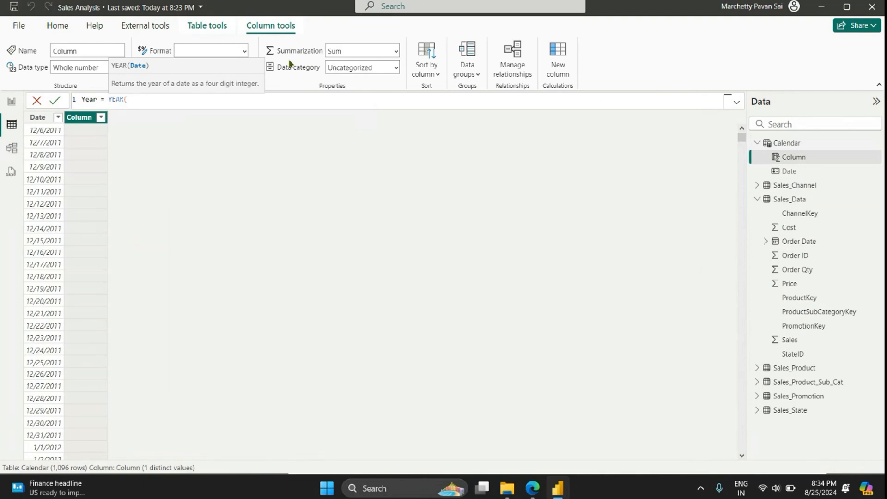
type("date")
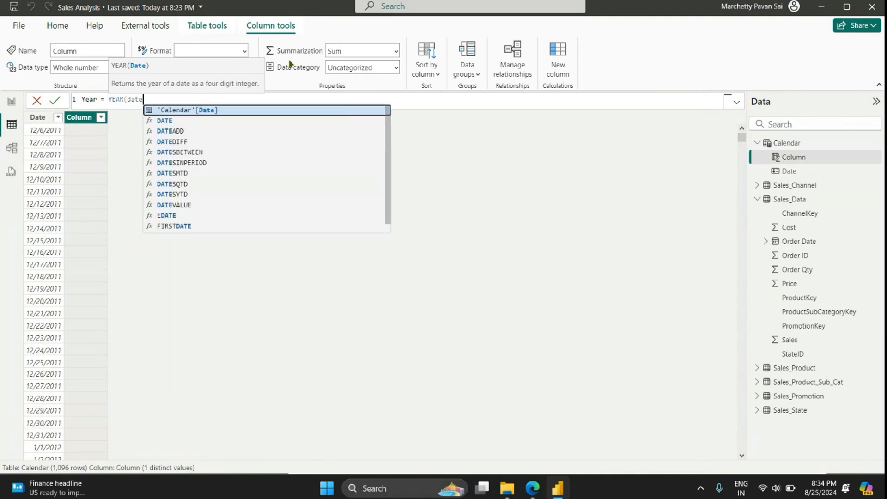
key("Tab")
type(")")
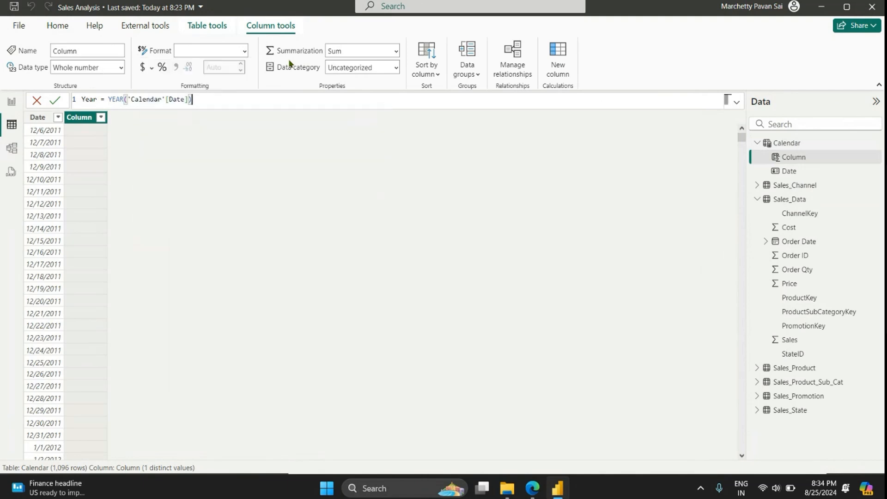
key("Return")
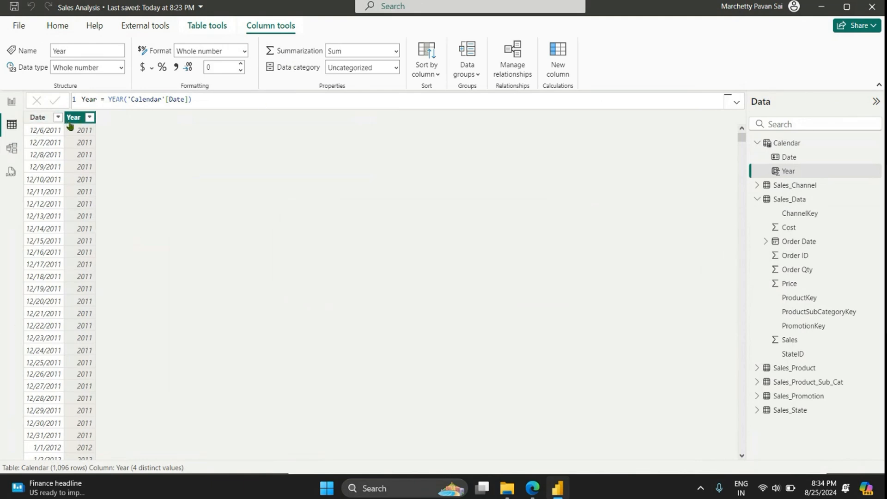
Step: Add a calculated column to the Calendar table with the formula Month = MONTH('Calendar'[Date])
left_click(561, 56)
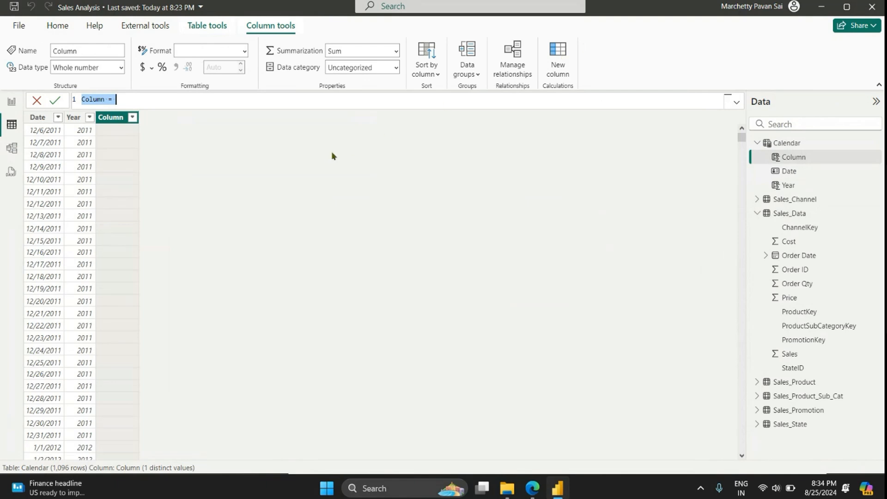
type("Month = MONTH(date")
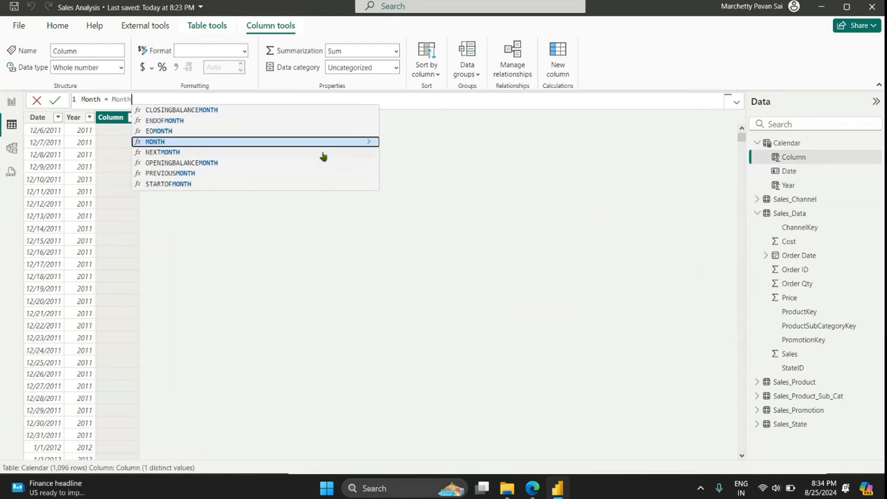
key("Up")
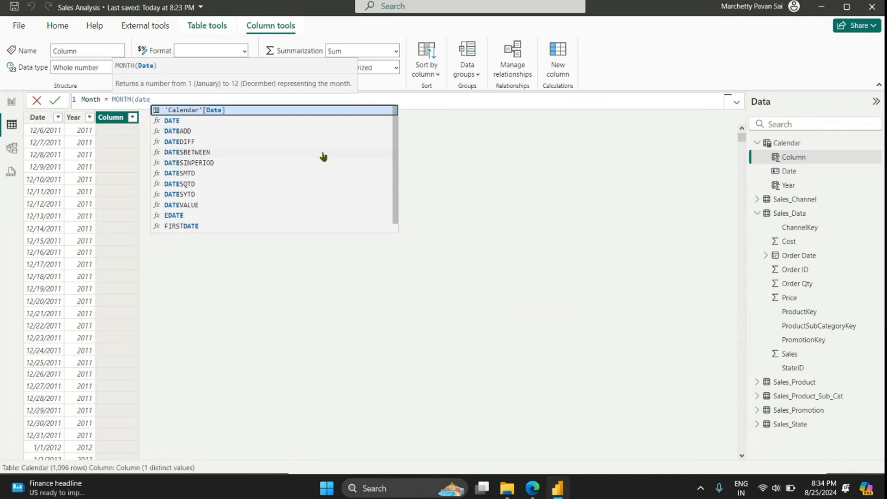
key("Tab")
type(")")
key("Return")
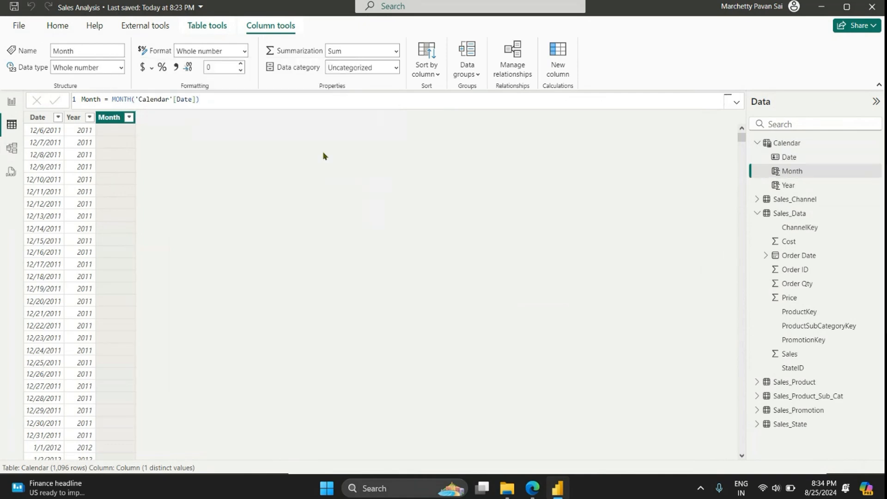
Step: Add a calculated column to the Calendar table with the formula MonthName = FORMAT('Calendar'[Date],"MMM")
left_click(553, 57)
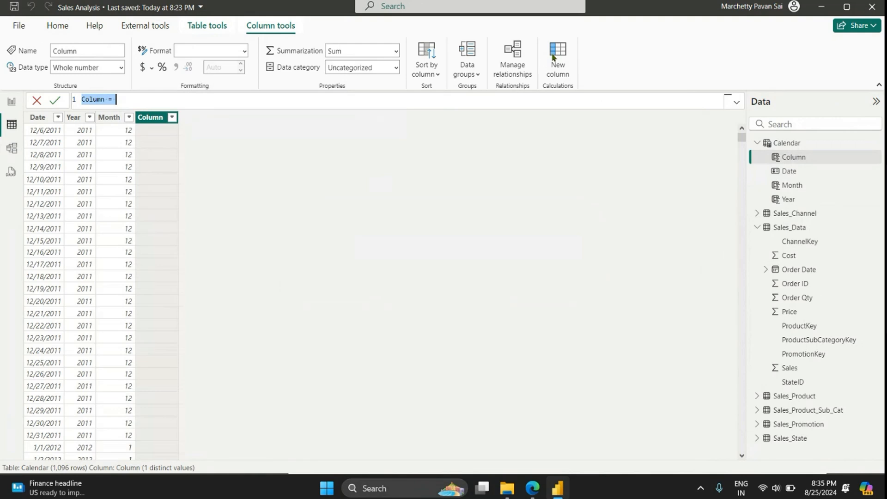
type("MonthName = FORMAT(d")
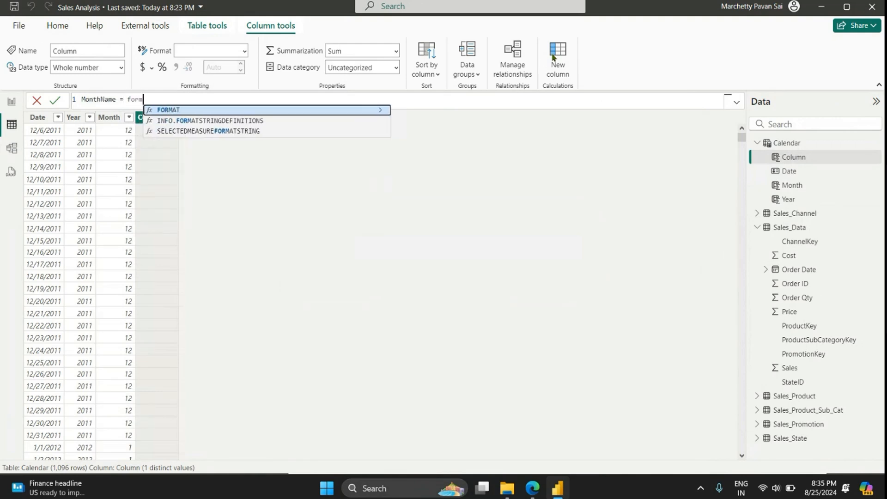
type("ate")
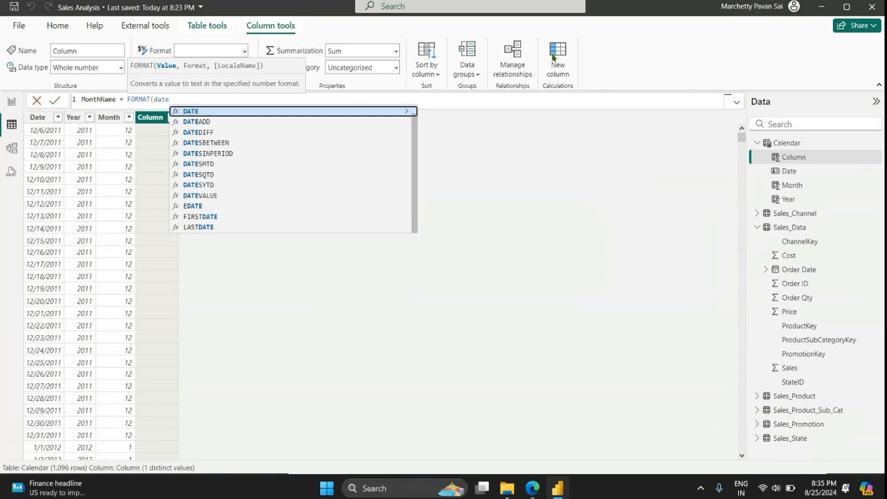
key("Tab")
type(",")
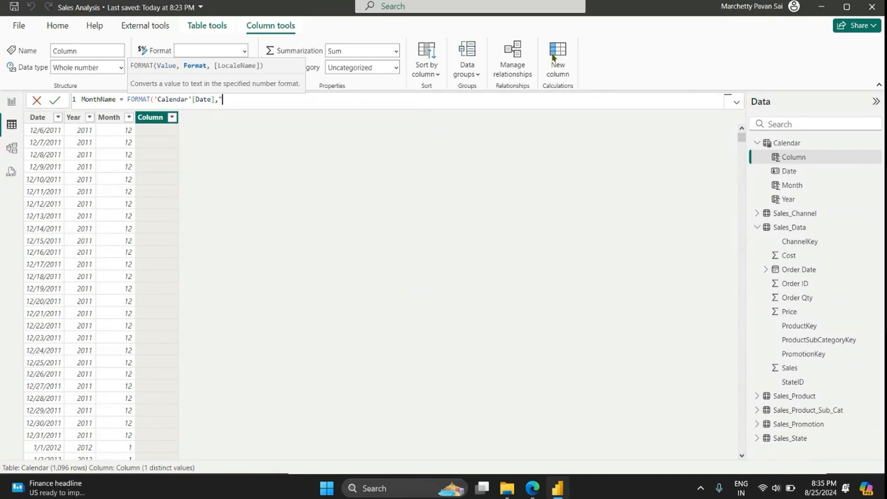
type("\"MMM\")")
key("Return")
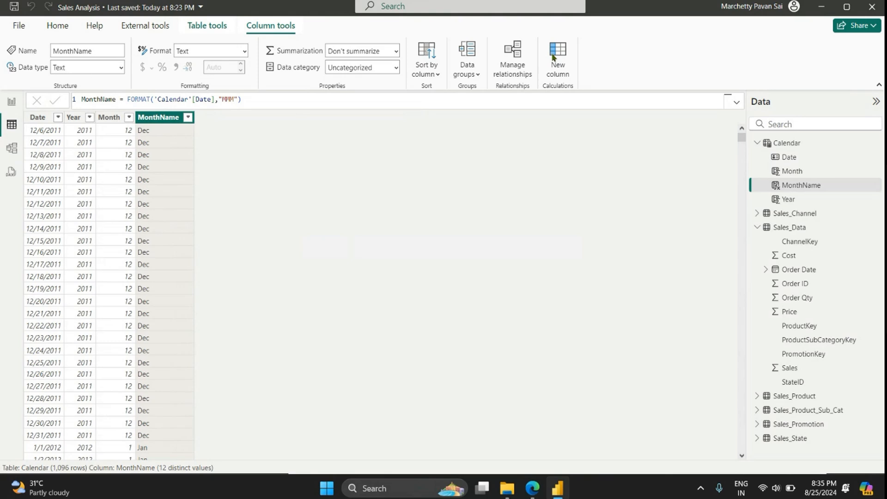
Step: Add a calculated column to the Calendar table with the formula MonthYear = FORMAT('Calendar'[Date],"MMM YYYY")
left_click(552, 56)
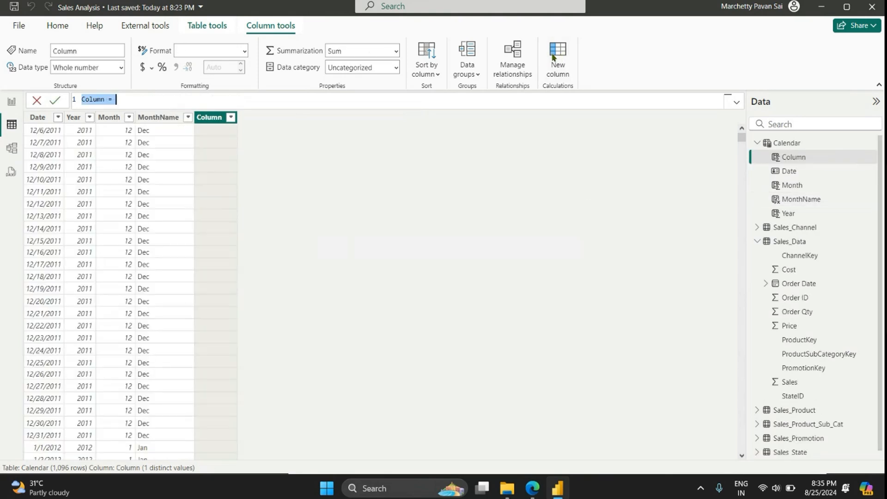
type("MonthYear = FORMAT(date")
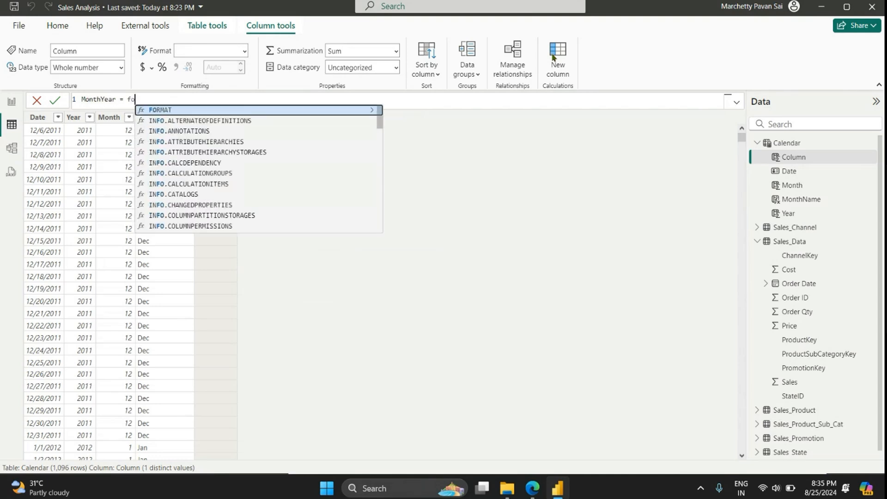
key("Up")
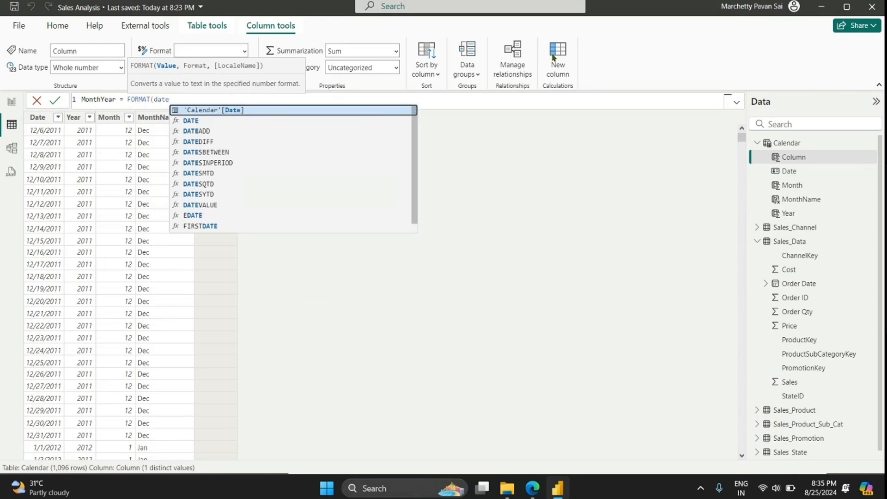
key("Tab")
type(",")
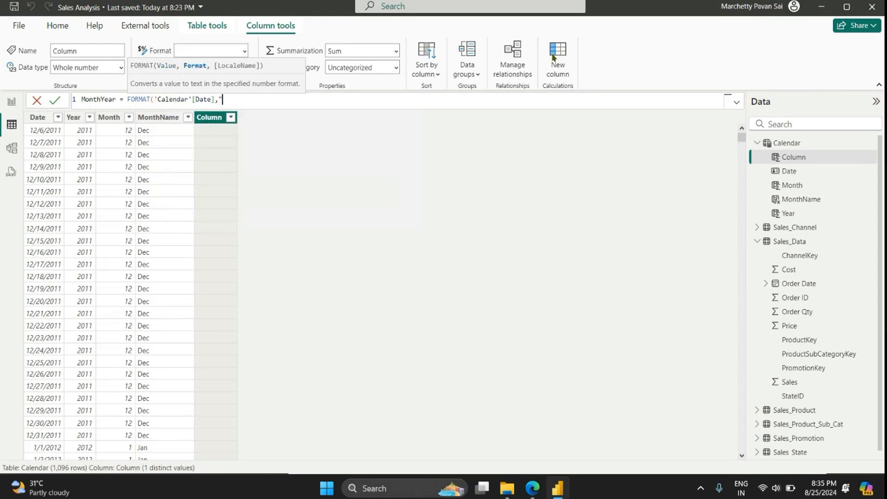
type("\"MMM YYYY")
key("End")
type("\")")
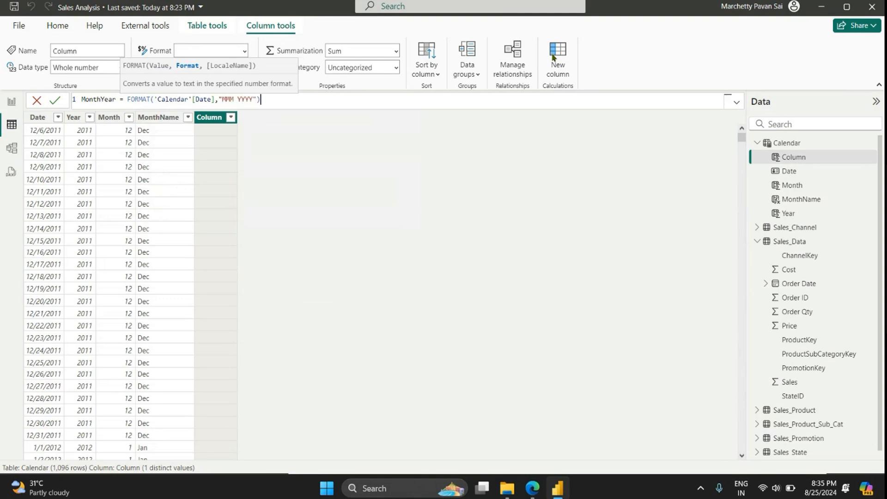
key("Return")
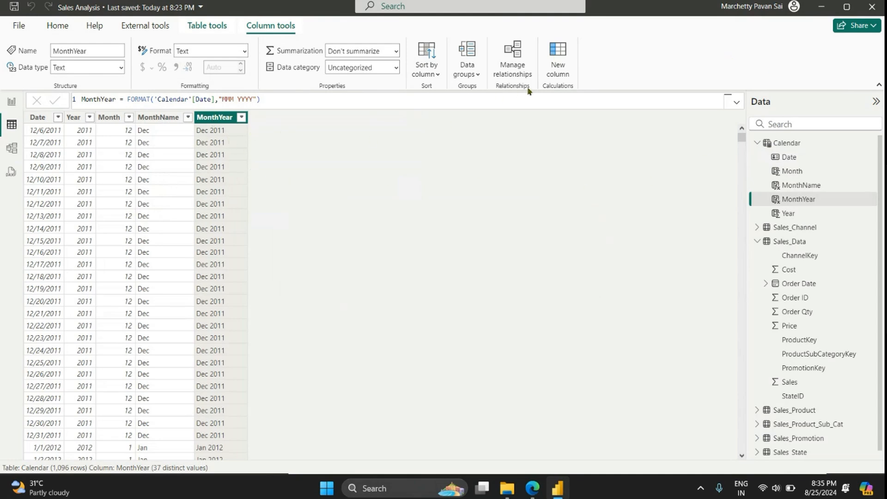
Step: Add a calculated column to the Calendar table with the formula YearMonth = FORMAT('Calendar'[Date],"YYYYMM")
left_click(560, 66)
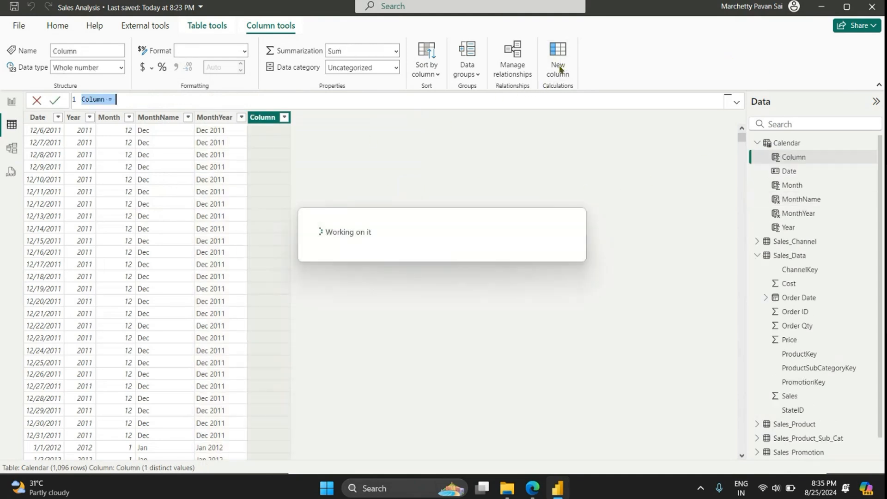
type("Year")
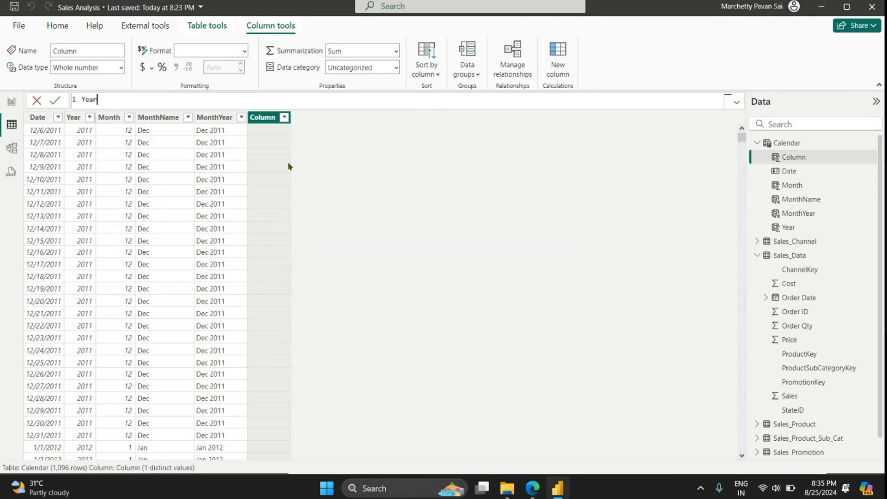
type("Month = FORMAT(date")
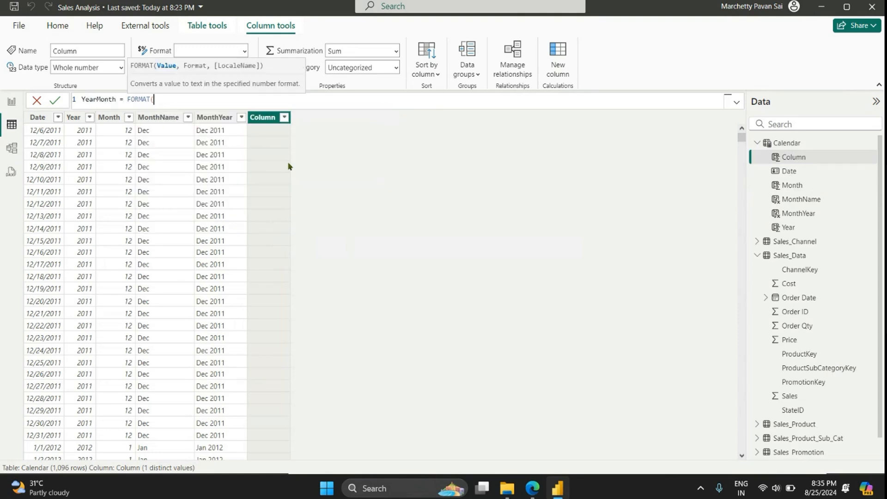
key("Up")
key("Up")
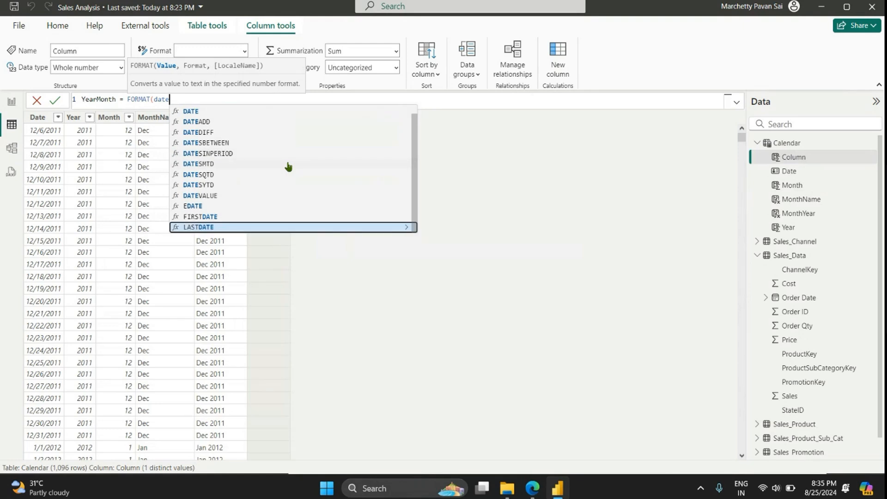
key("Down")
key("Tab")
type(",")
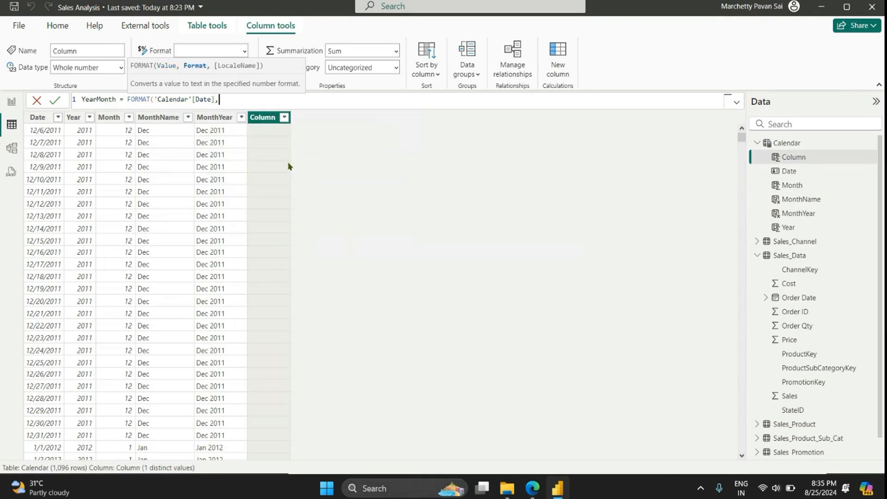
type("\"YYYYMM\")")
key("Return")
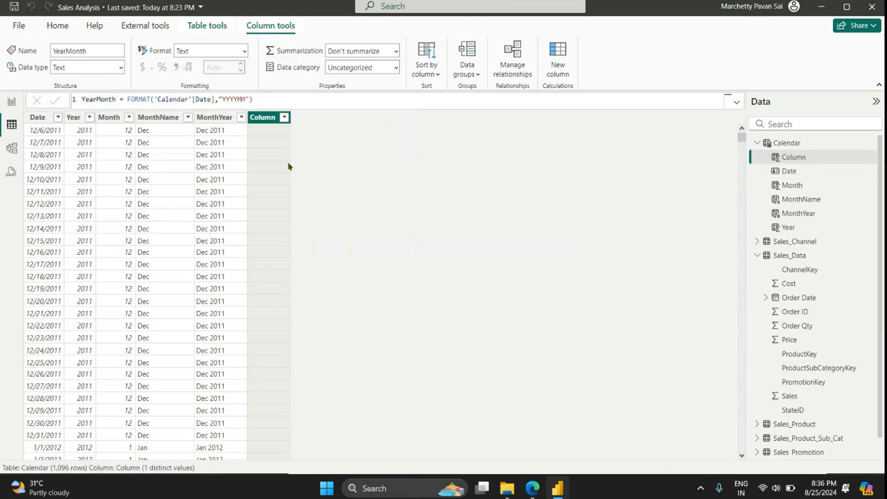
Step: Sort the Calendar table's MonthYear column by the YearMonth column
left_click(216, 117)
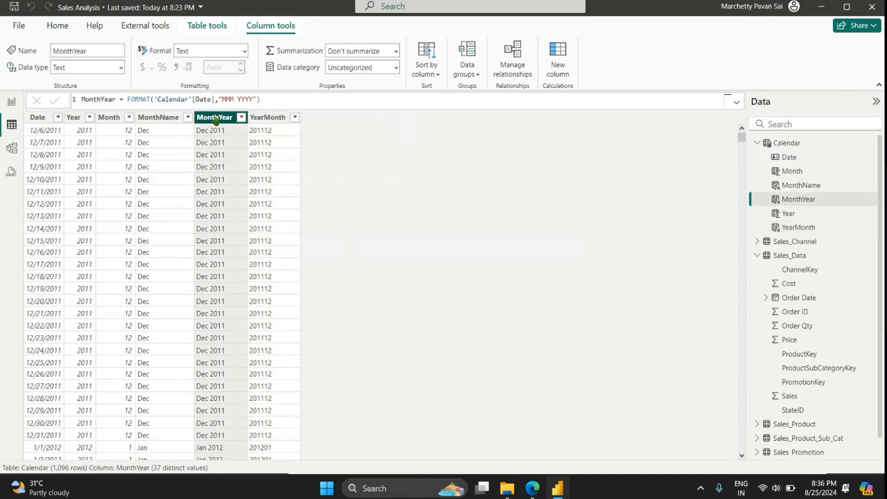
left_click(424, 69)
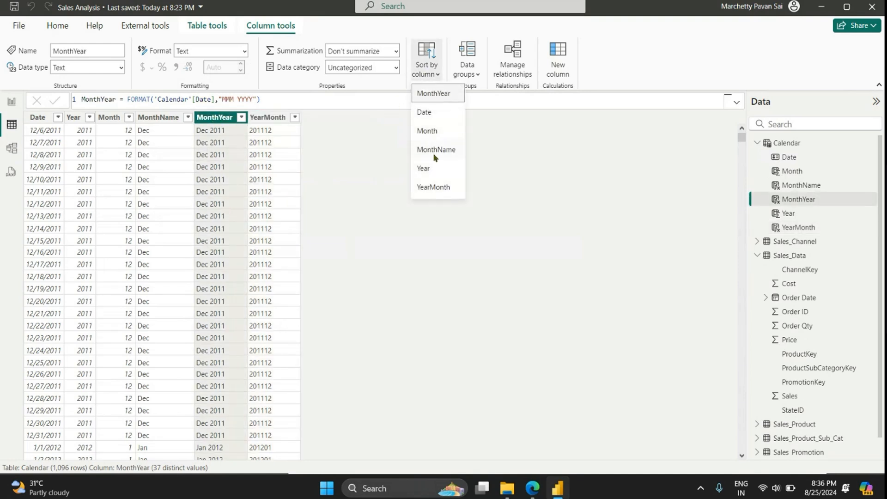
left_click(433, 187)
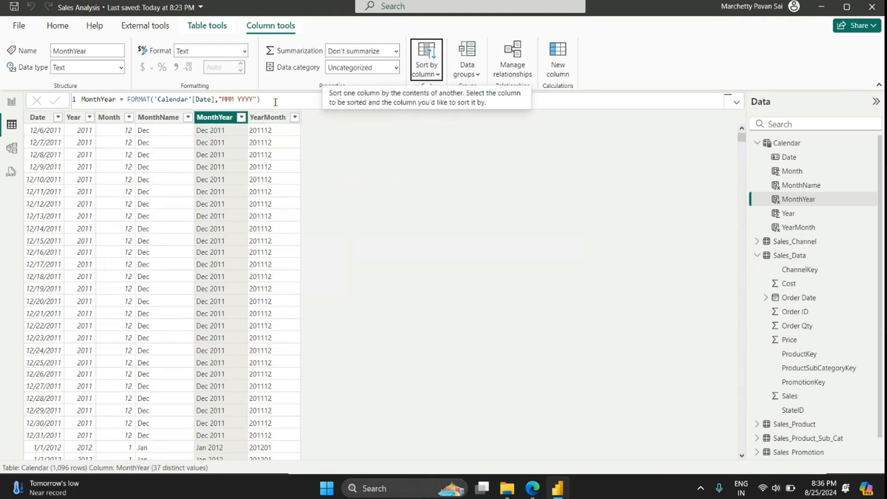
Step: Add a calculated column to the Calendar table with the formula Weeknum = WEEKNUM('Calendar'[Date],11)
left_click(560, 62)
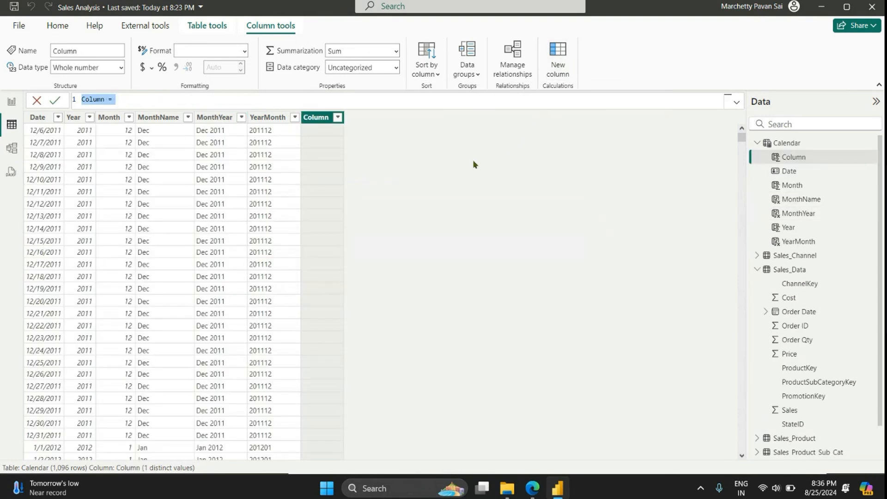
type("Weeknum = week")
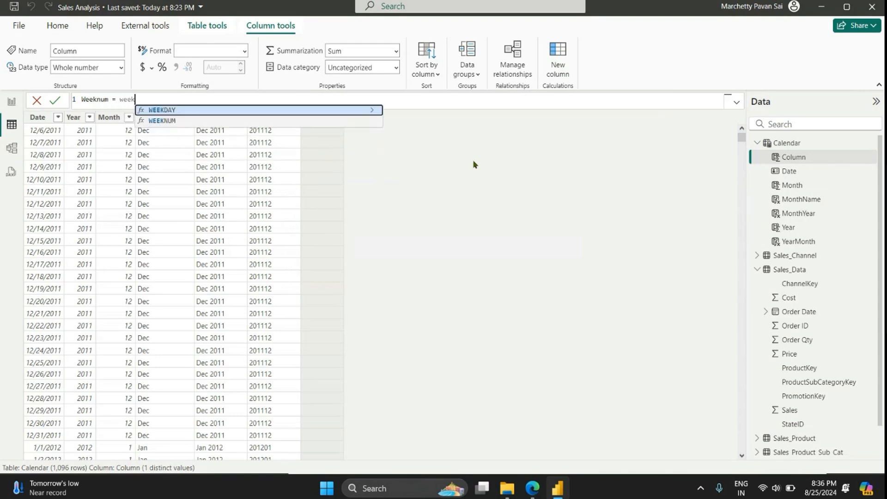
key("Down")
key("Tab")
type("date")
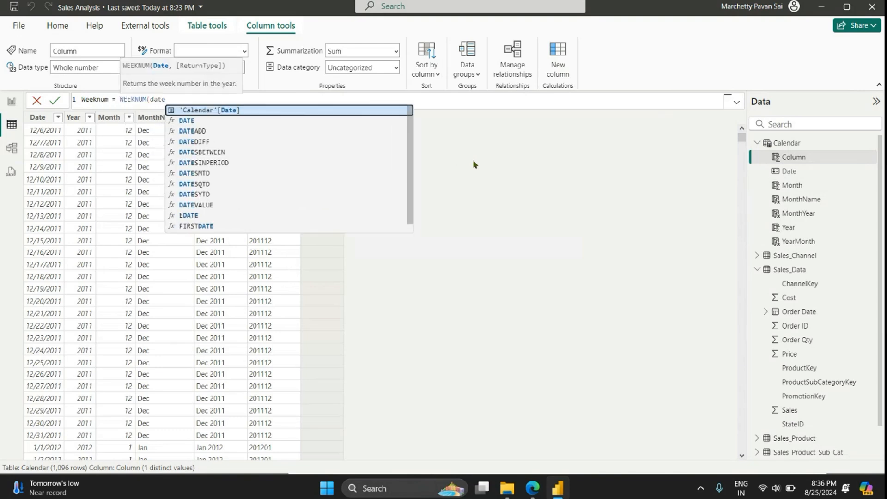
key("Tab")
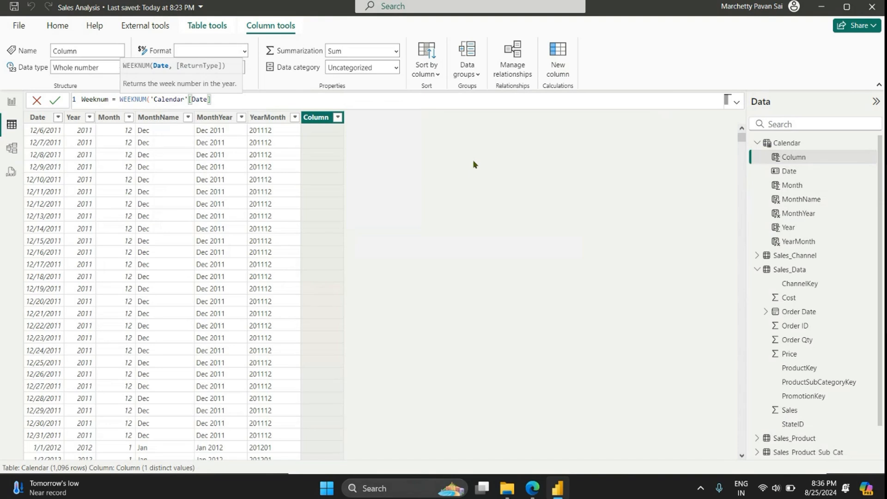
type(",")
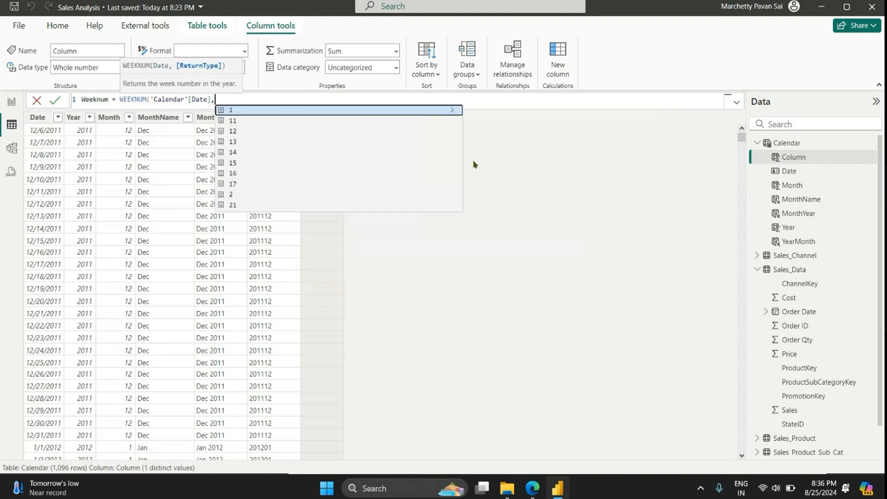
key("Down")
key("Tab")
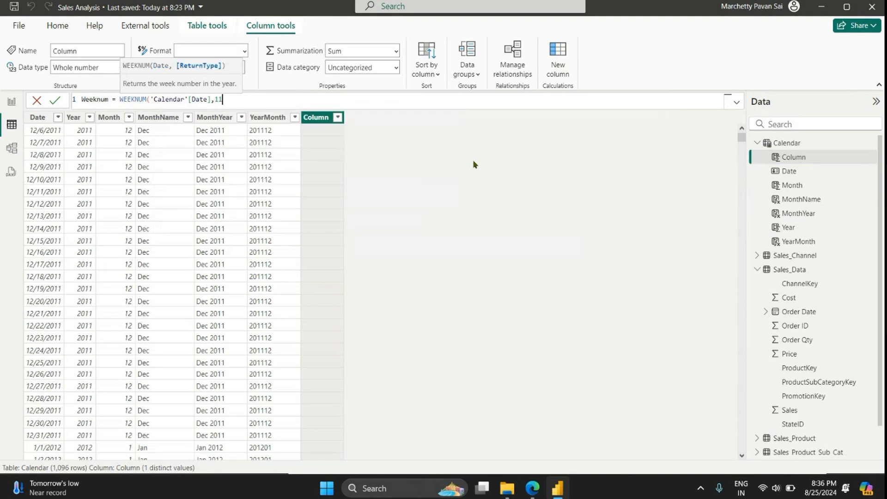
type(")")
key("Return")
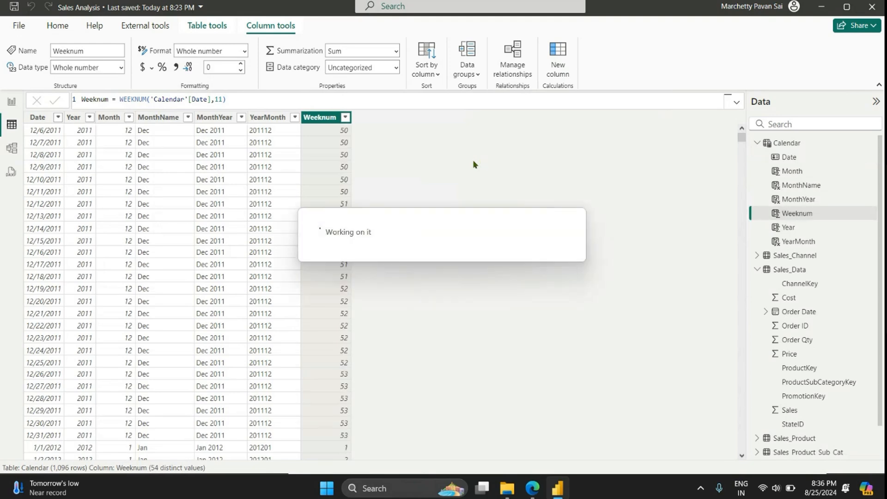
scroll(361, 179, "down", 1)
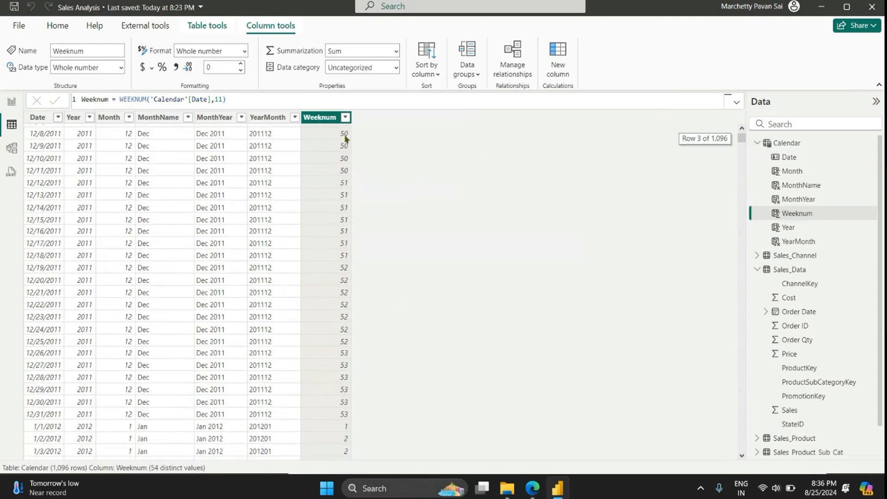
scroll(344, 139, "up", 1)
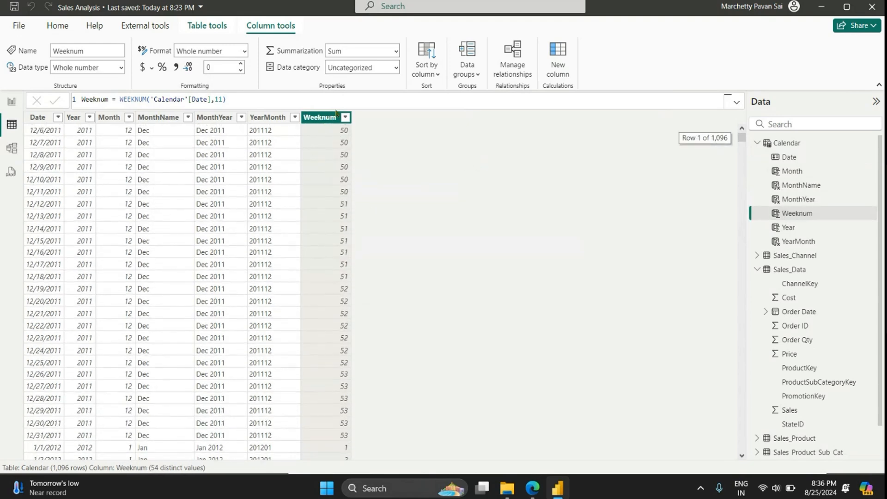
Step: In the model diagram, place the Calendar table below Sales_Product_Sub_Cat beside Sales_Data and enlarge it to show all its fields
left_click(12, 148)
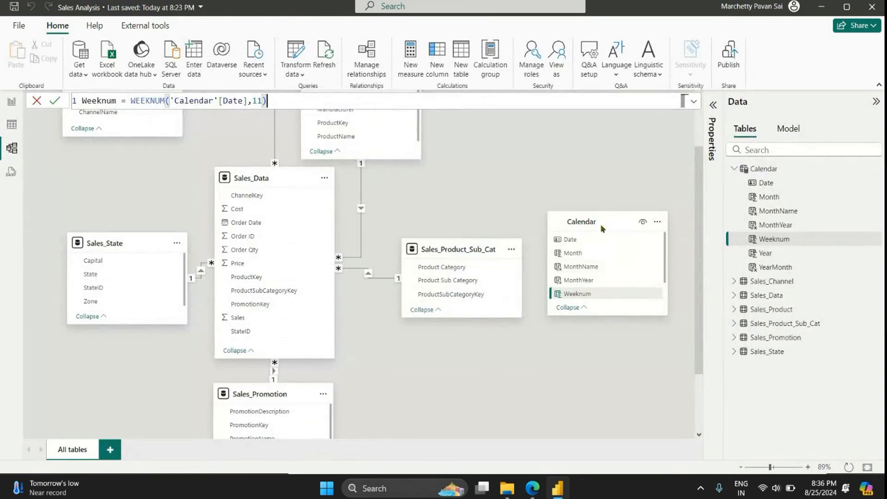
left_click_drag(600, 222, 437, 332)
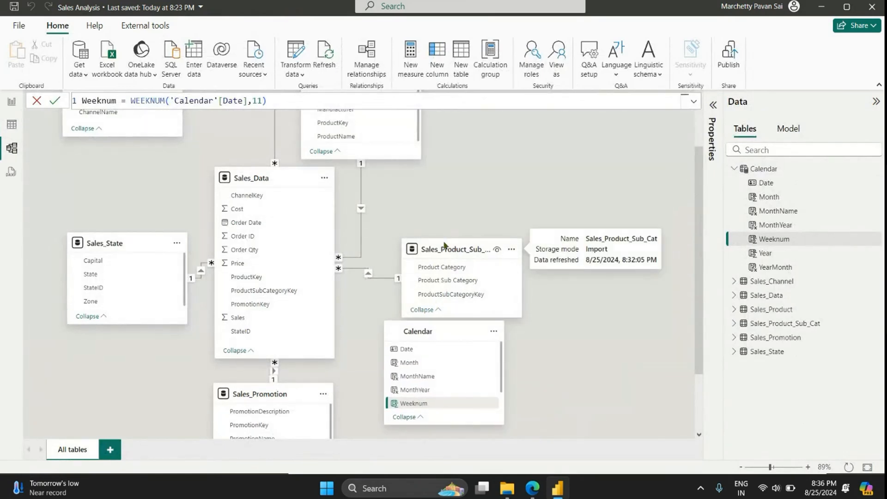
left_click_drag(444, 248, 467, 195)
left_click_drag(430, 340, 446, 317)
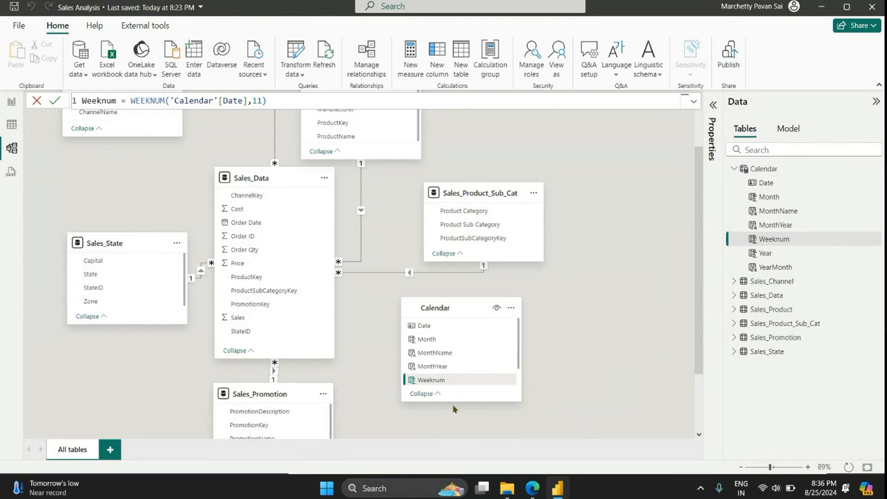
left_click_drag(452, 400, 459, 428)
left_click(453, 416)
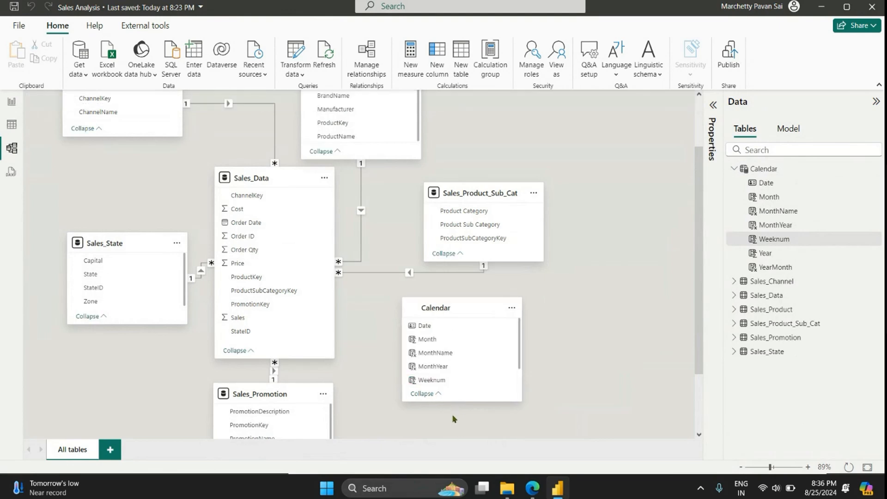
left_click_drag(447, 399, 451, 434)
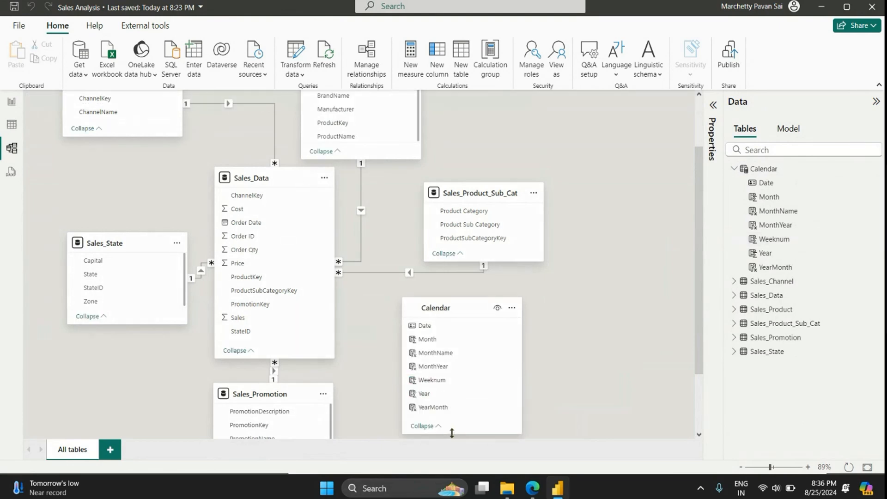
Step: Create an active one-to-many relationship from Calendar Date to Sales_Data Order Date with single cross-filter direction
left_click(427, 325)
left_click_drag(427, 325, 291, 223)
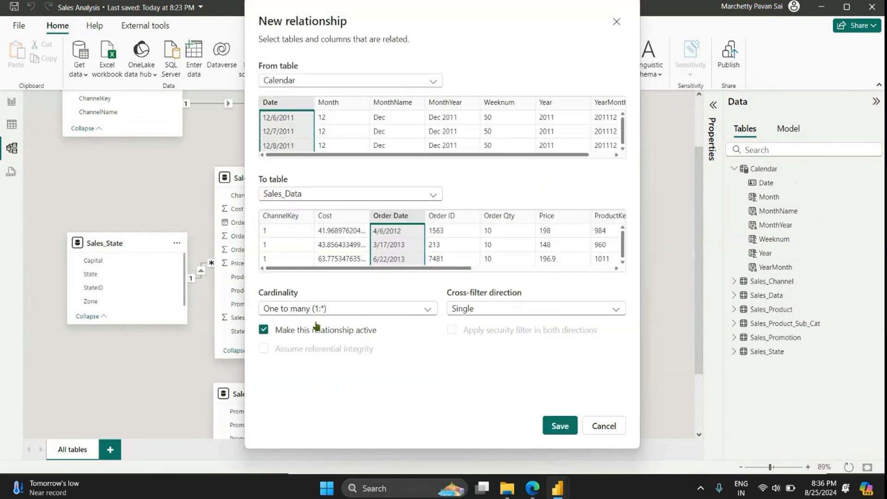
left_click(560, 425)
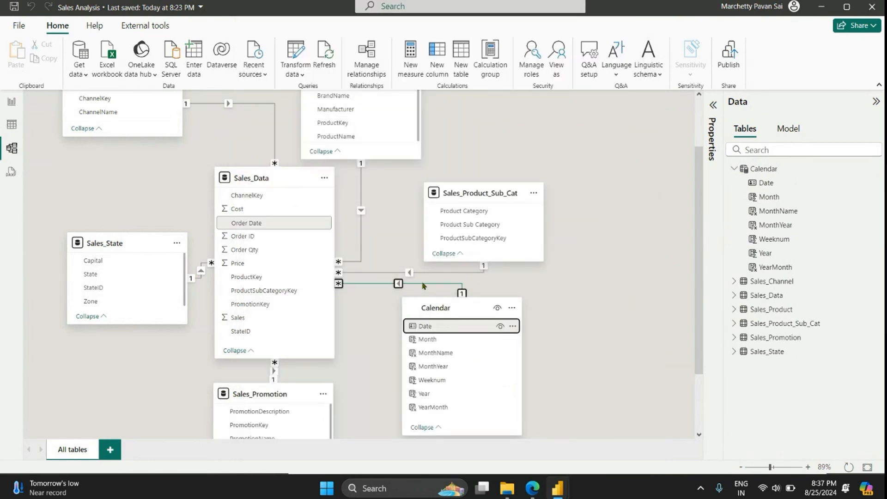
Step: Rearrange the Sales_Promotion, Calendar, Sales_Product_Sub_Cat and Sales_Data tables so the dimension tables surround Sales_Data in the model diagram
scroll(423, 286, "down", 3)
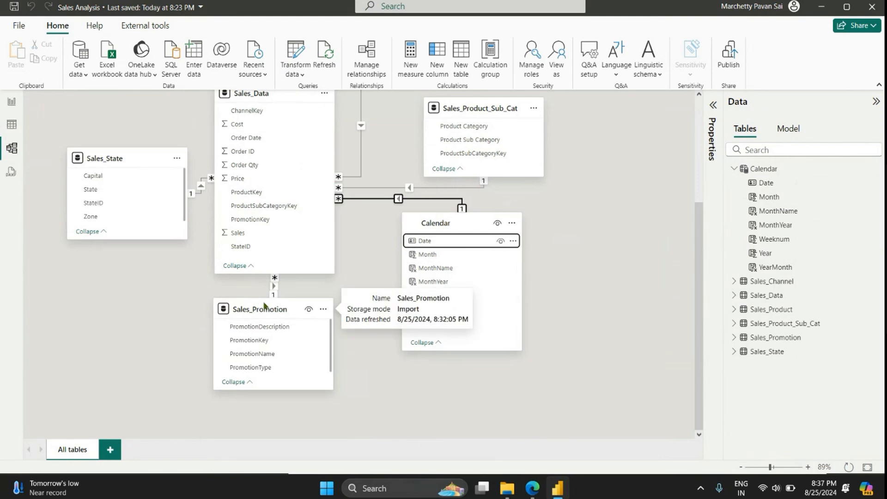
left_click_drag(264, 305, 145, 313)
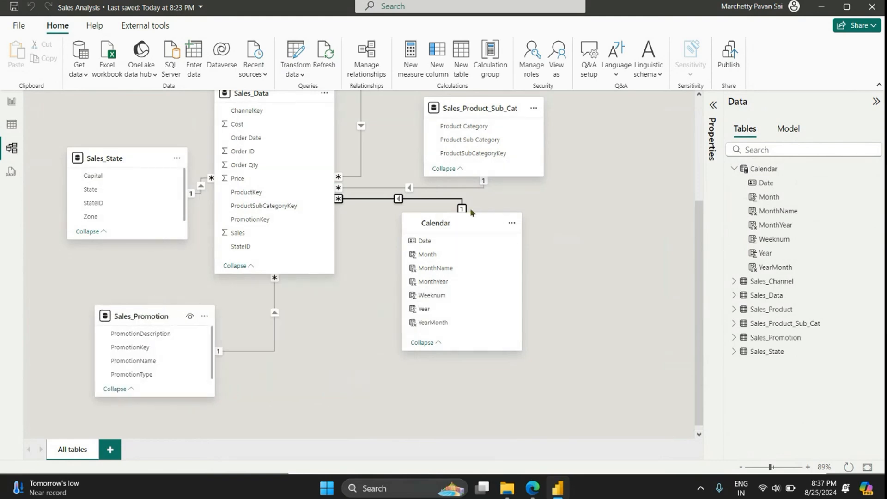
left_click_drag(461, 226, 406, 305)
scroll(496, 256, "up", 5)
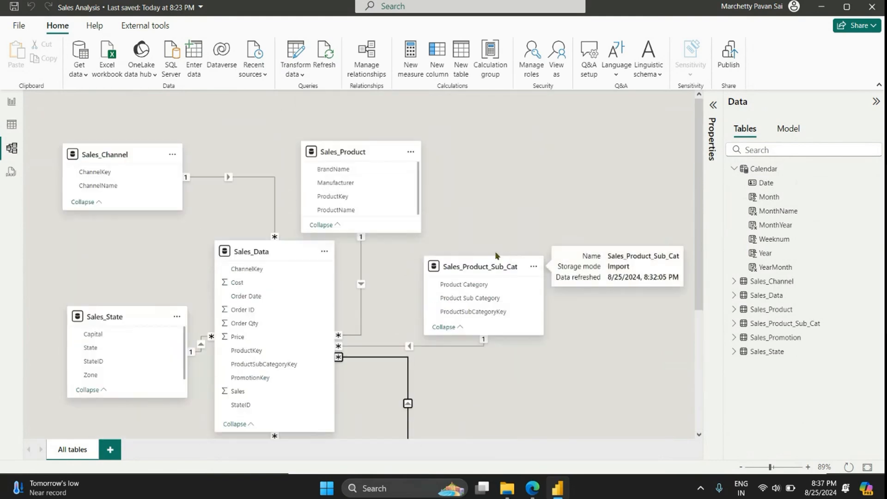
left_click_drag(481, 265, 480, 296)
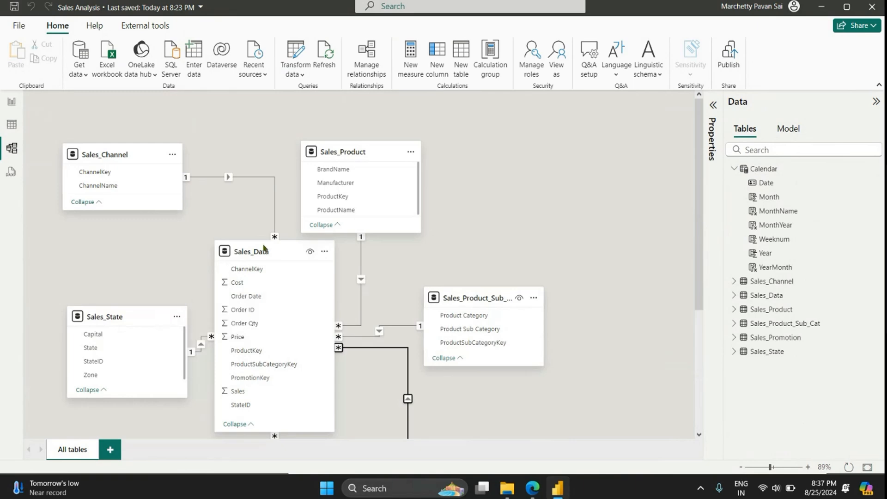
left_click_drag(263, 248, 285, 276)
scroll(441, 276, "down", 4)
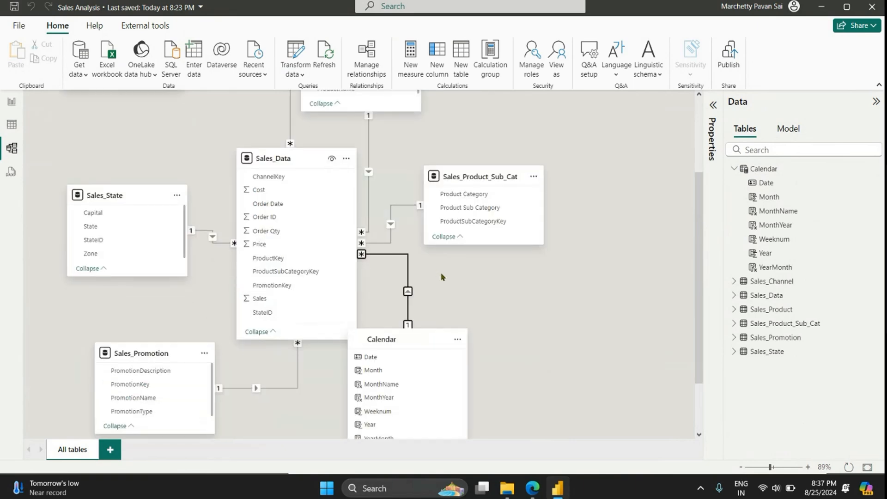
scroll(441, 276, "down", 2)
left_click_drag(400, 267, 436, 271)
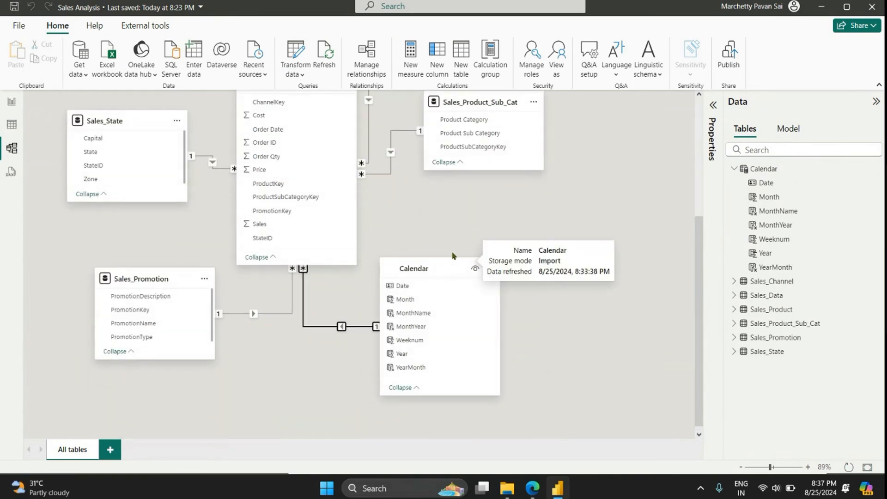
scroll(599, 270, "up", 5)
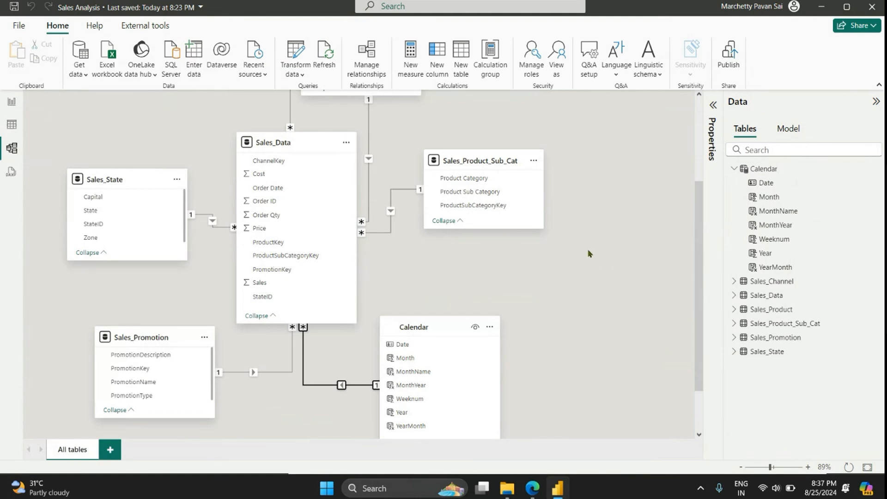
scroll(587, 239, "down", 2)
scroll(502, 299, "up", 1)
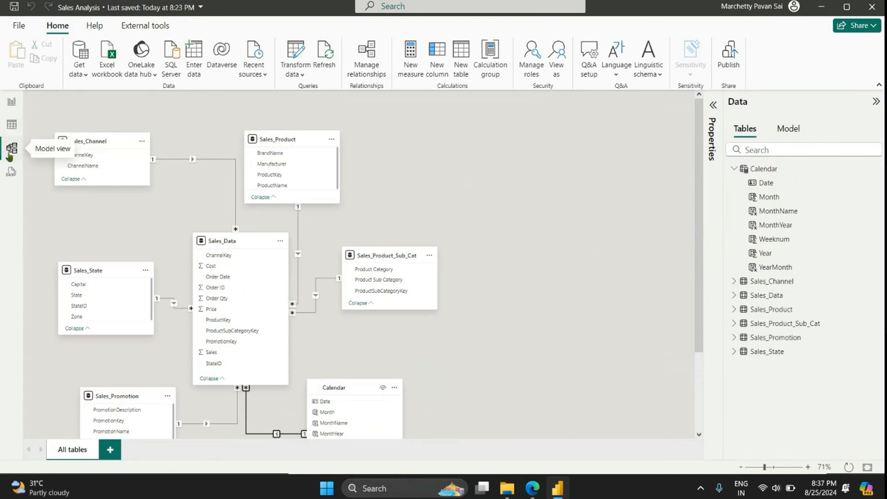
Step: Return to the table view and collapse the field lists of the Calendar and Sales_Data tables
left_click(6, 122)
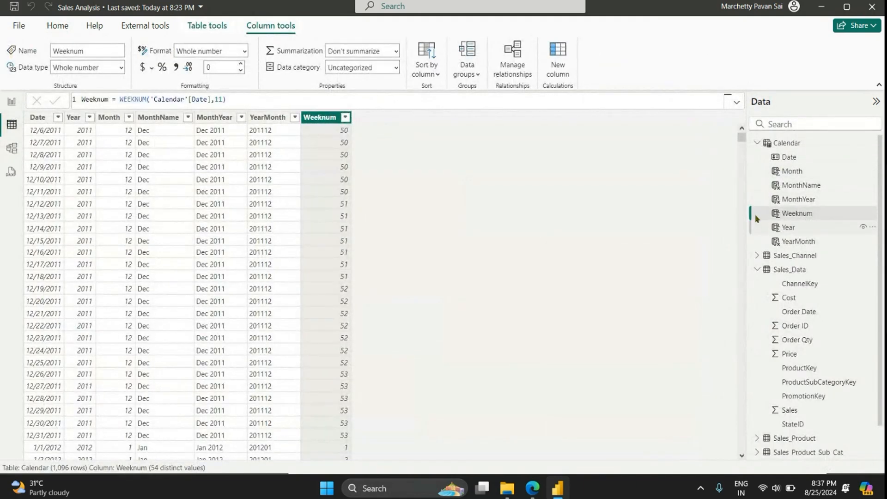
left_click(756, 143)
left_click(757, 170)
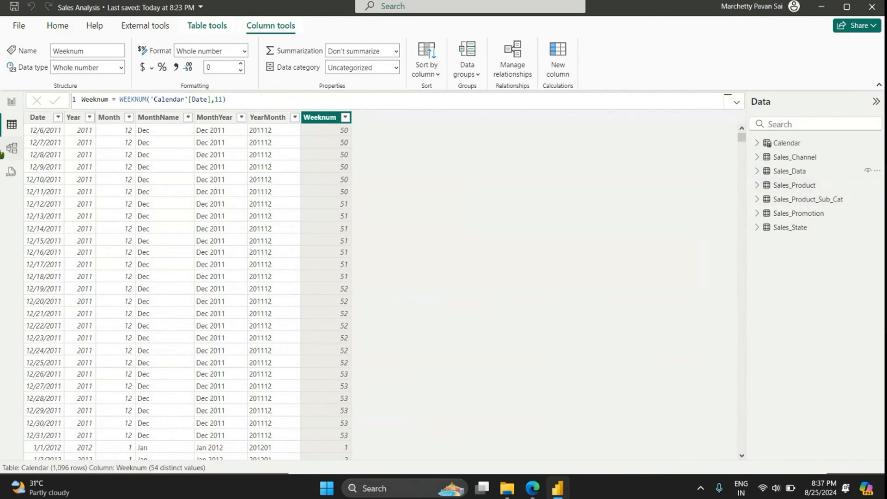
Step: In the report view, create an empty manually entered table named MeasureTable and load it into the model
left_click(9, 103)
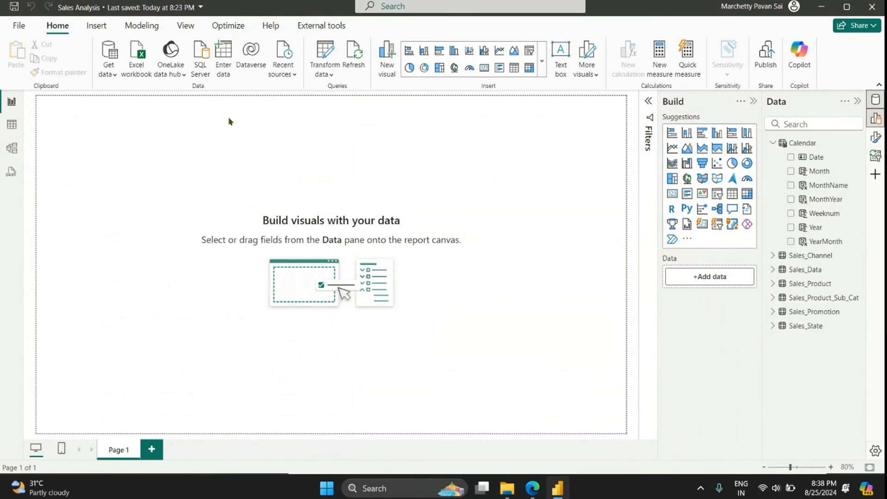
left_click(225, 70)
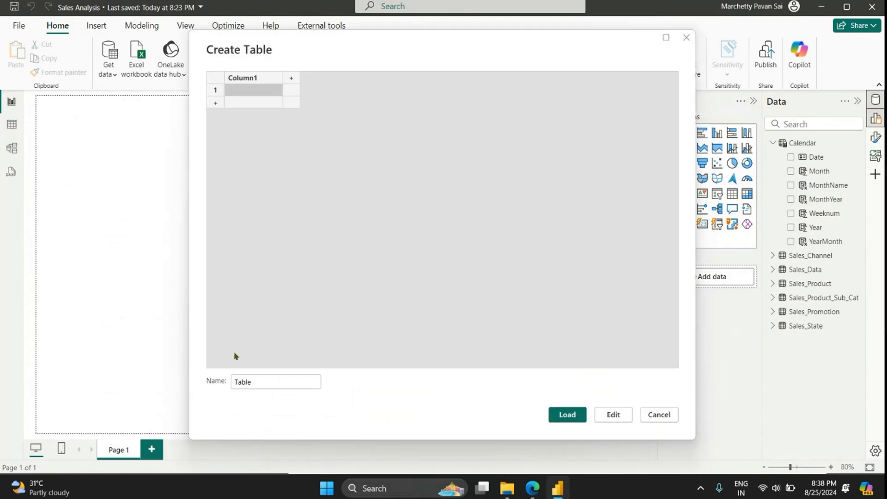
left_click(232, 381)
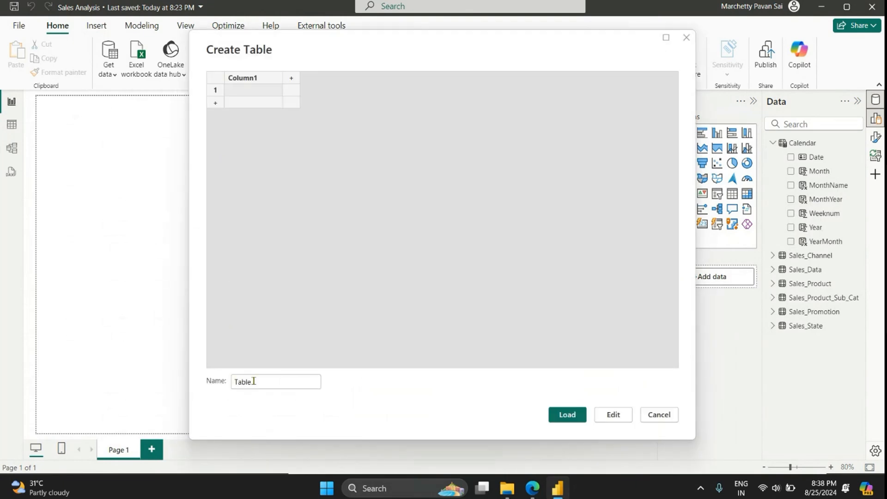
type("Mesa ")
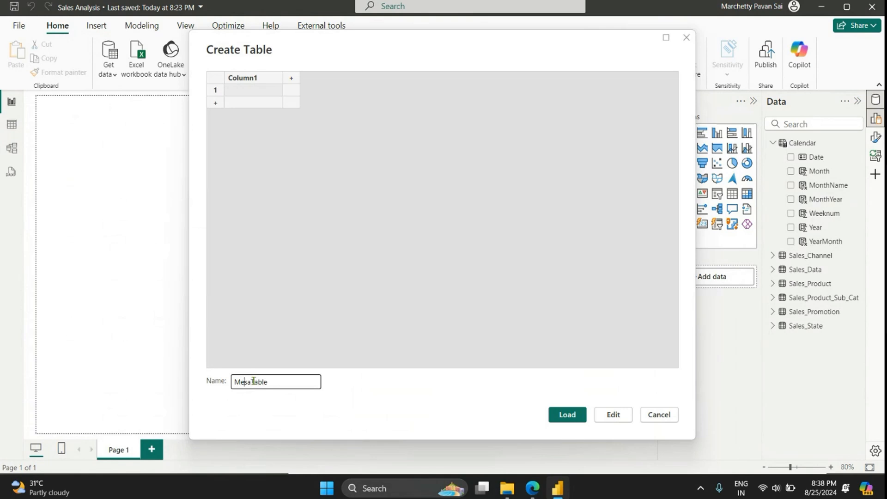
type("ure")
left_click(567, 414)
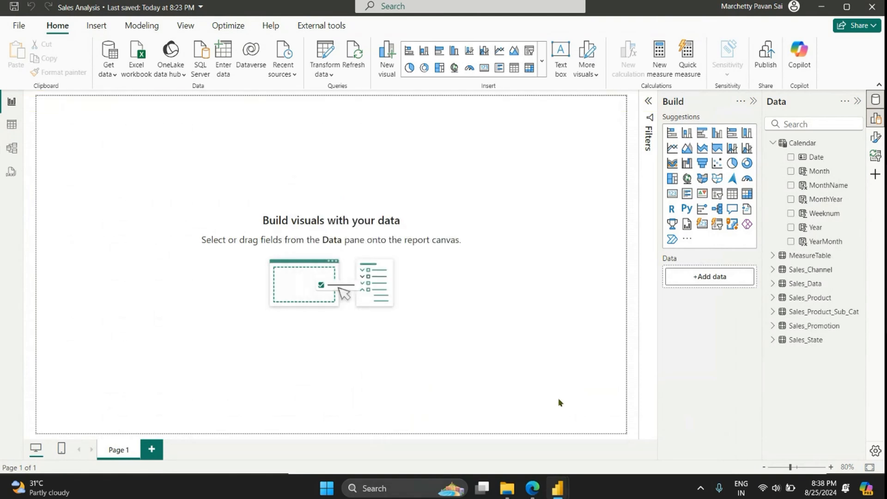
Step: Add a measure to MeasureTable defined as Total Sales = SUM(Sales_Data[Sales])
left_click(772, 255)
left_click(816, 257)
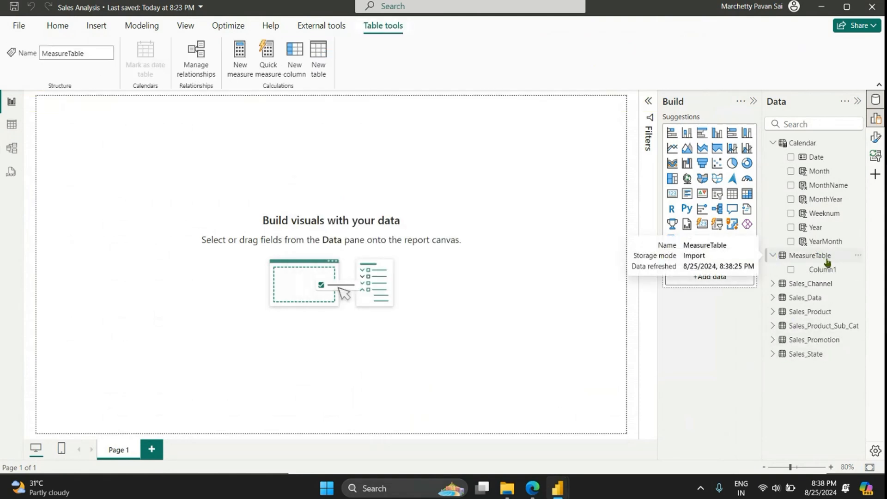
left_click(857, 255)
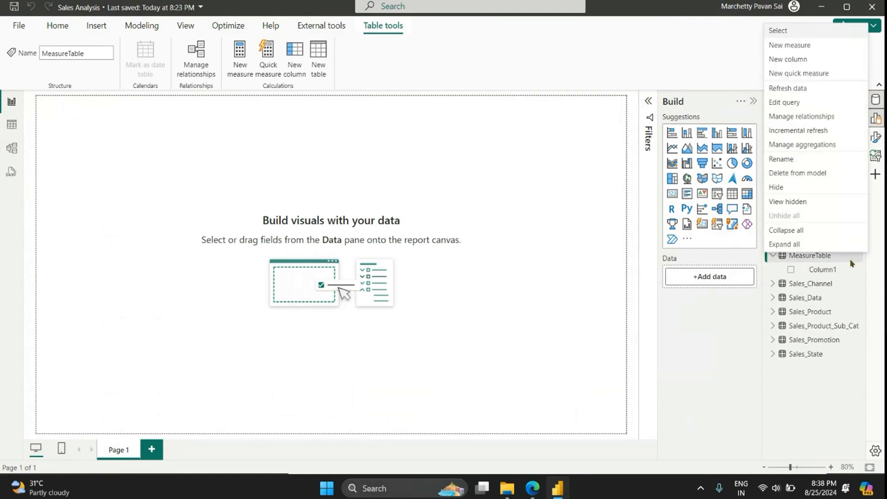
left_click(804, 49)
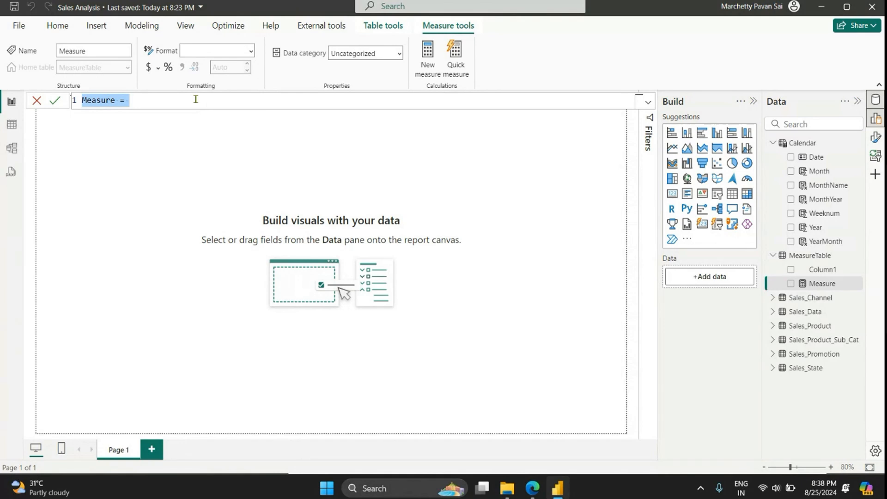
type("Total")
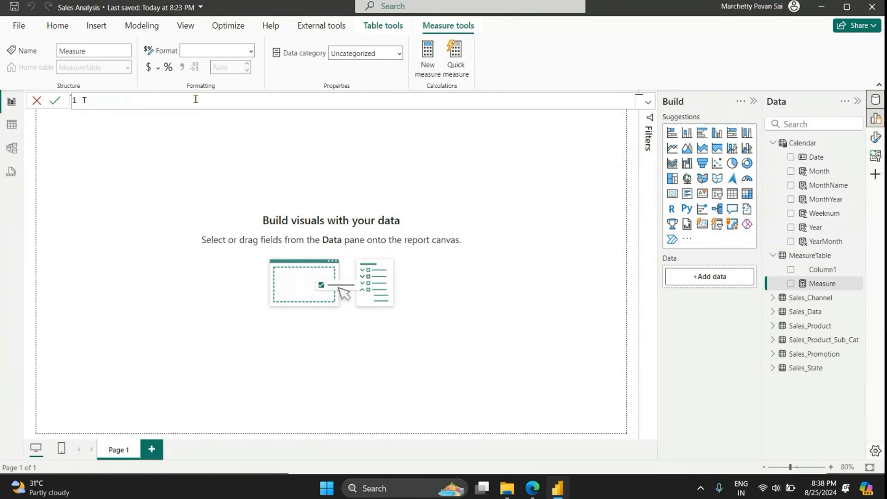
key("BackSpace")
type("Sal")
key("BackSpace")
key("BackSpace")
key("BackSpace")
type("Sales = SUM(sales")
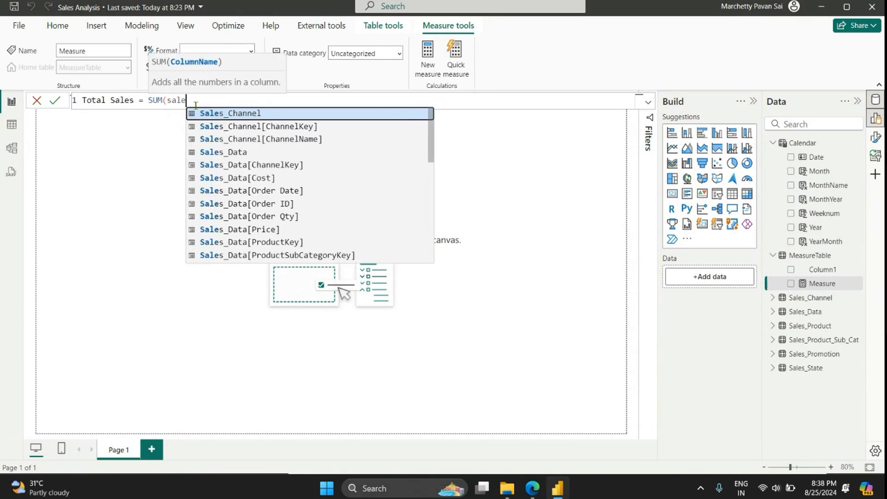
key("Down")
key("Down")
key("Down")
key("Down")
key("Down")
key("Down")
key("Down")
key("Down")
key("Down")
key("Down")
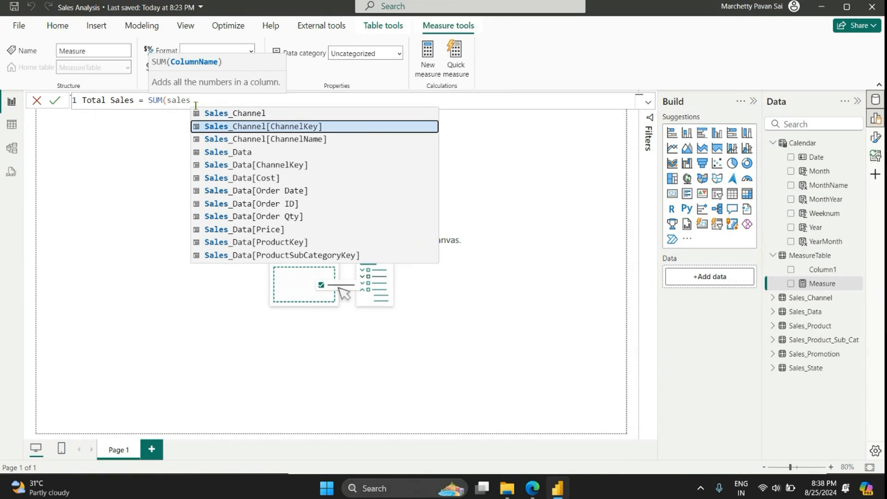
key("Down")
key("Down")
key("Down")
key("Down")
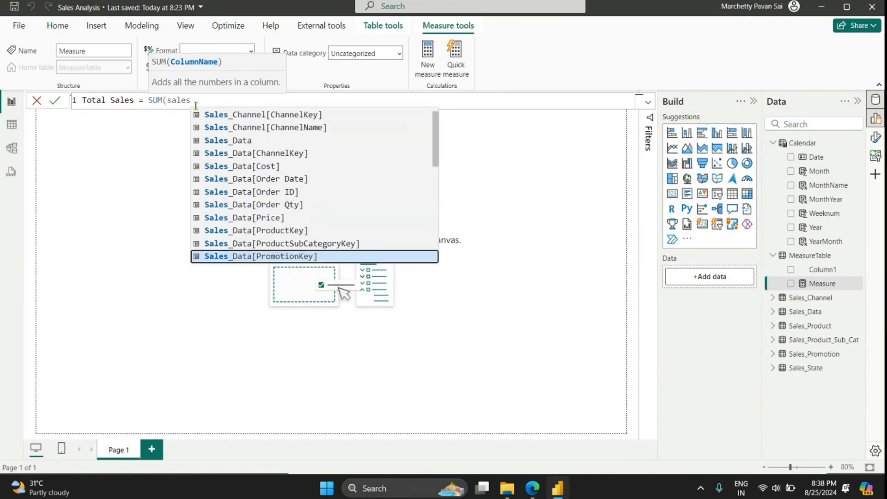
key("Up")
key("Tab")
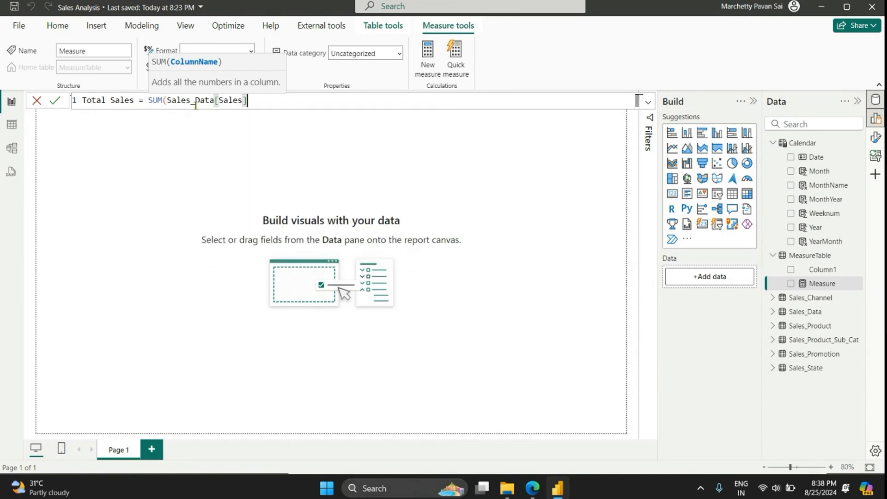
type(")")
key("Return")
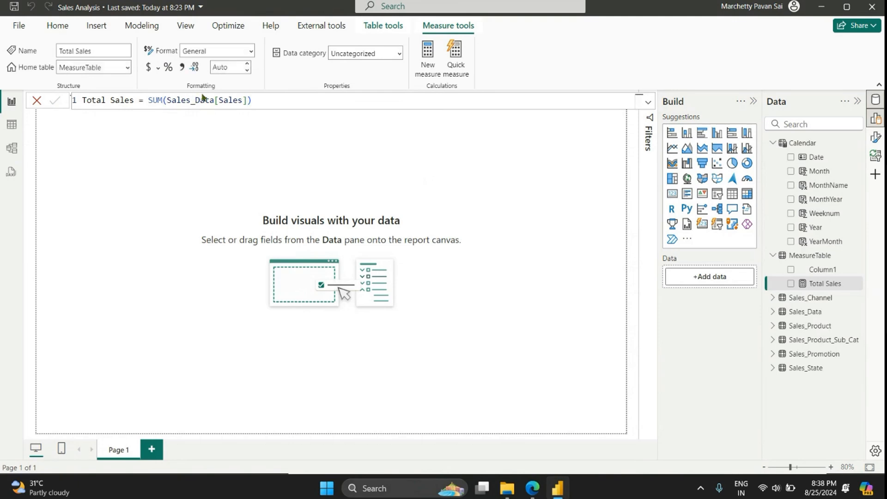
Step: Add a measure to MeasureTable defined as Total Cost = SUM(Sales_Data[Cost])
left_click(428, 54)
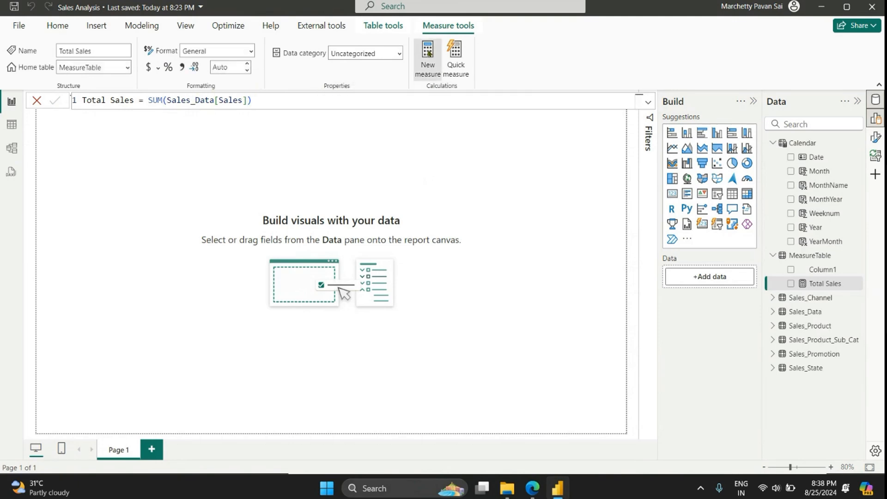
type("T")
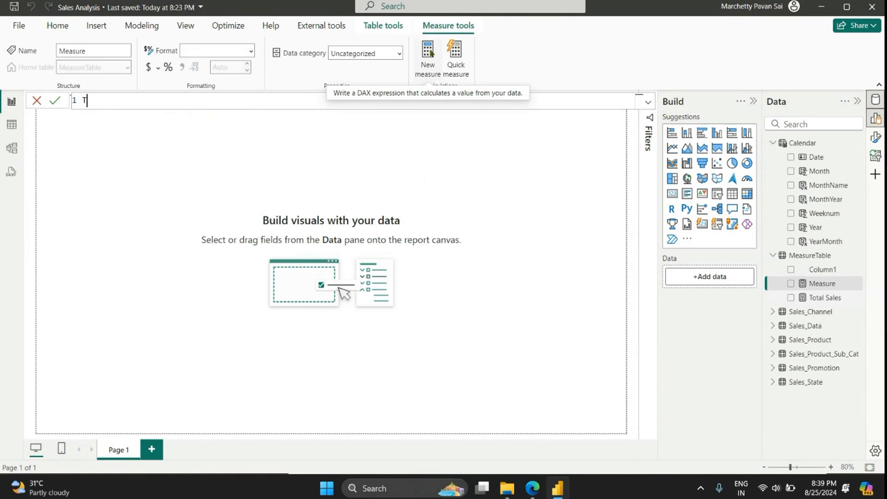
type("otal Cost = sum")
key("Tab")
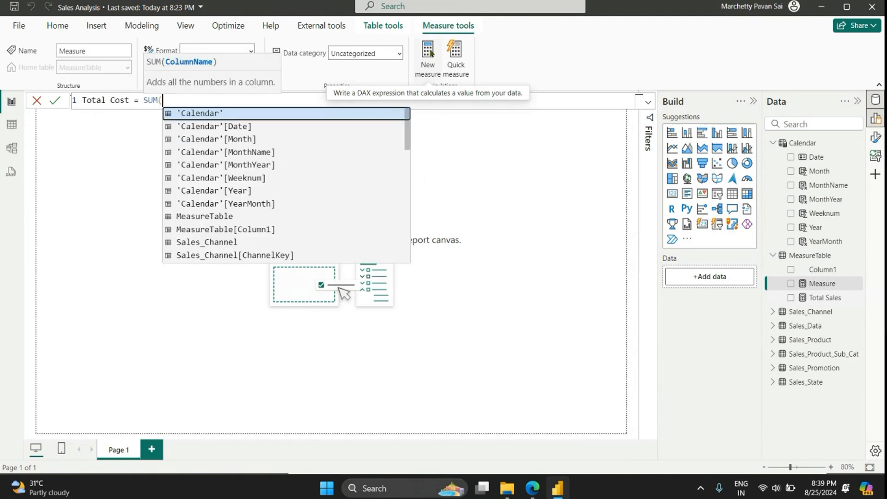
type("cos")
key("Tab")
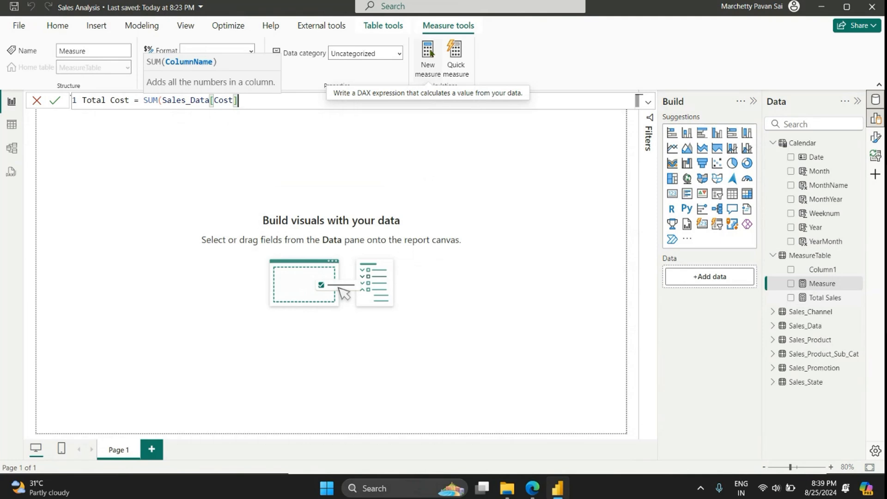
type(")")
key("Return")
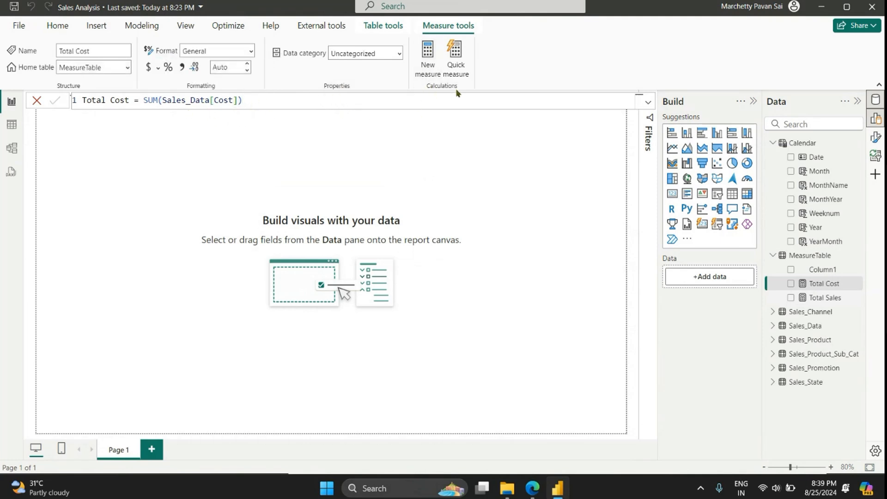
Step: Add a measure to MeasureTable defined as Total Profit = [Total Sales] - [Total Cost]
left_click(434, 62)
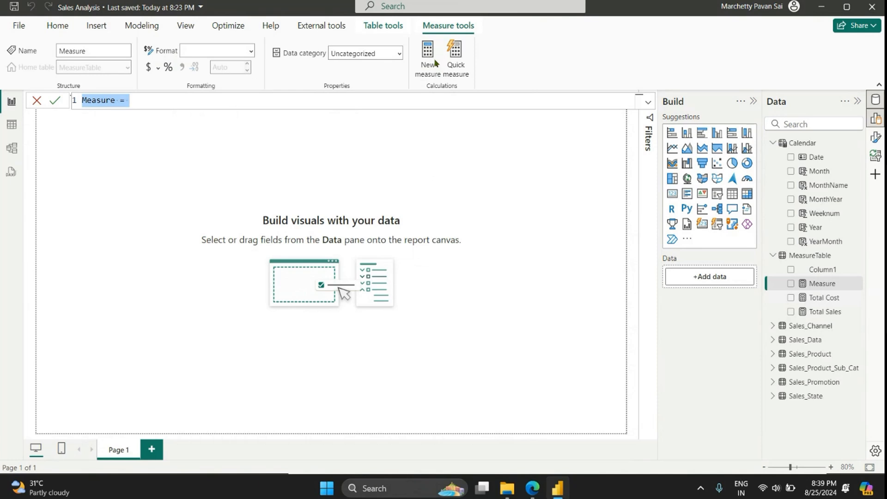
type("Total Pro")
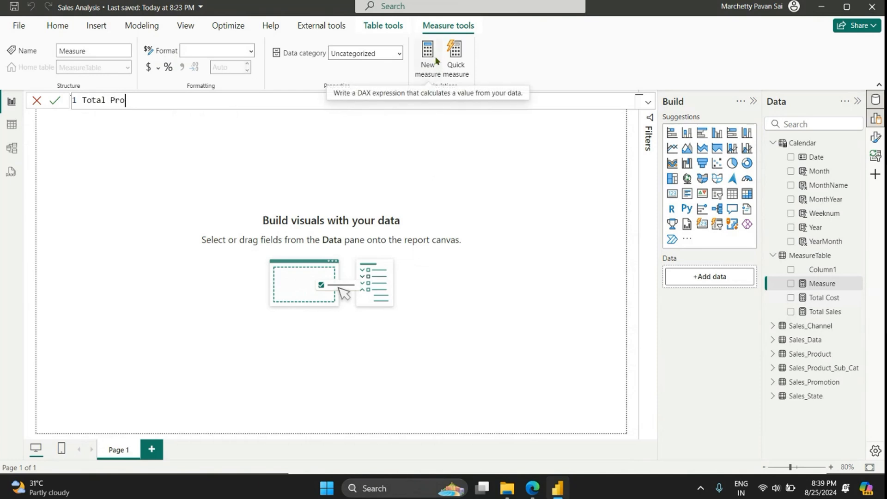
type("fit =")
type("[T")
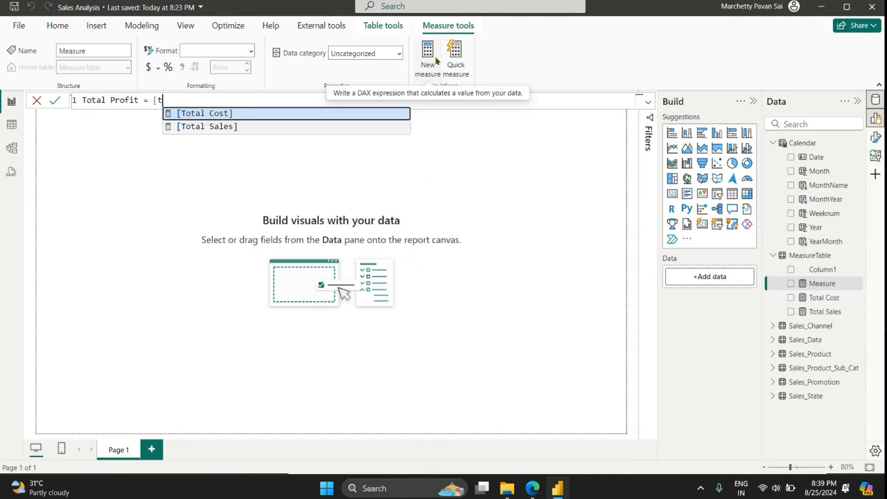
key("Down")
key("Tab")
type("- cos")
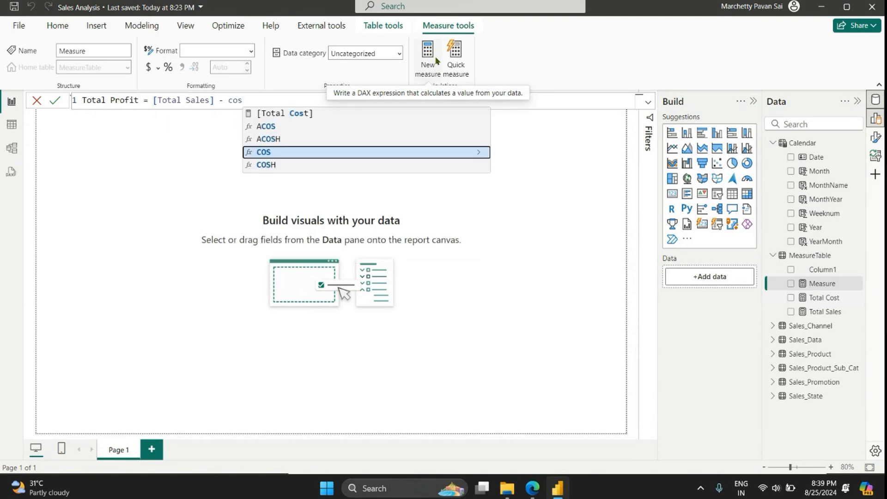
key("Up")
key("Up")
key("Up")
key("Tab")
key("Return")
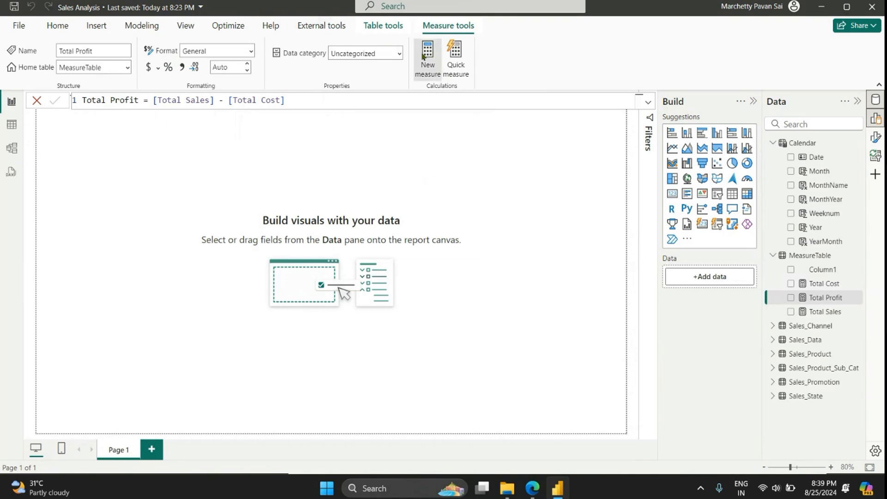
Step: Add a measure to MeasureTable defined as Profit Margin% = [Total Profit] / [Total Sales]
left_click(426, 58)
type("P")
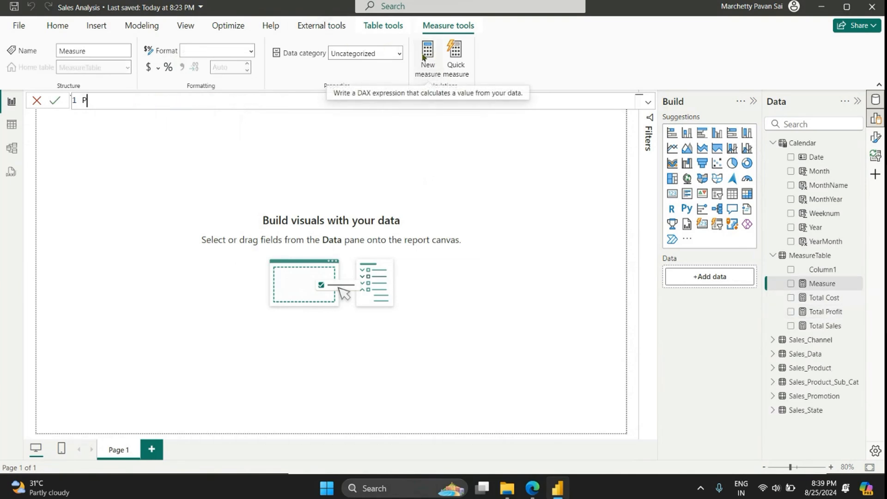
type("rofit Margin% = [Total Profit]")
key("Down")
key("Tab")
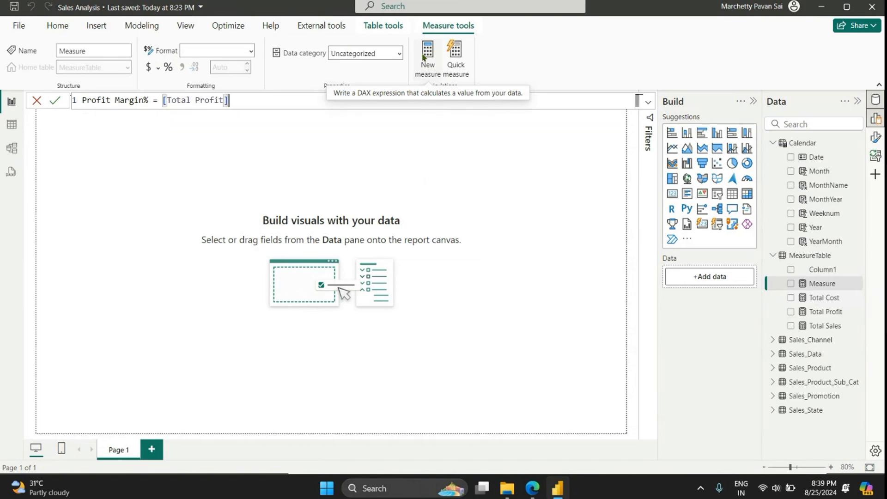
type("/ [Total Sales]")
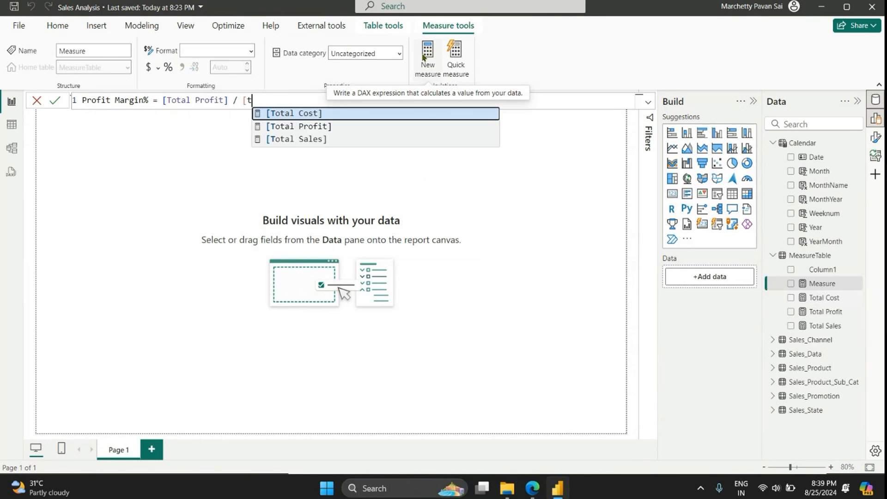
key("Down")
key("Down")
key("Tab")
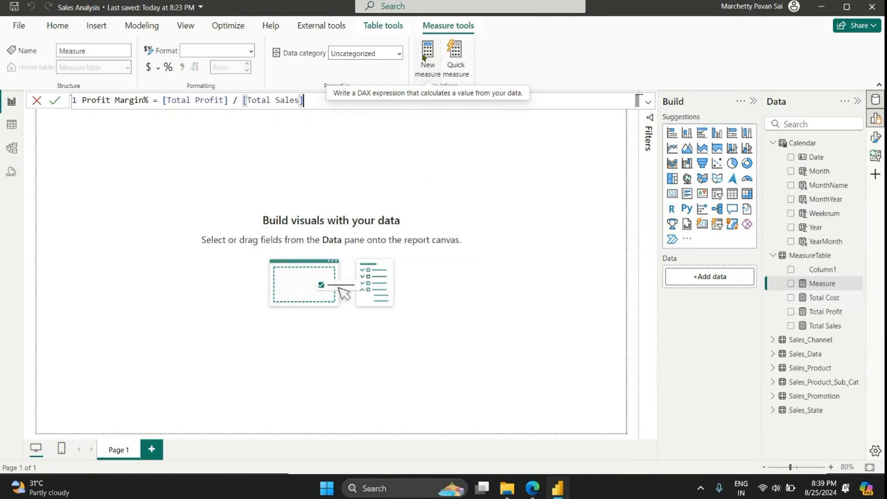
key("Return")
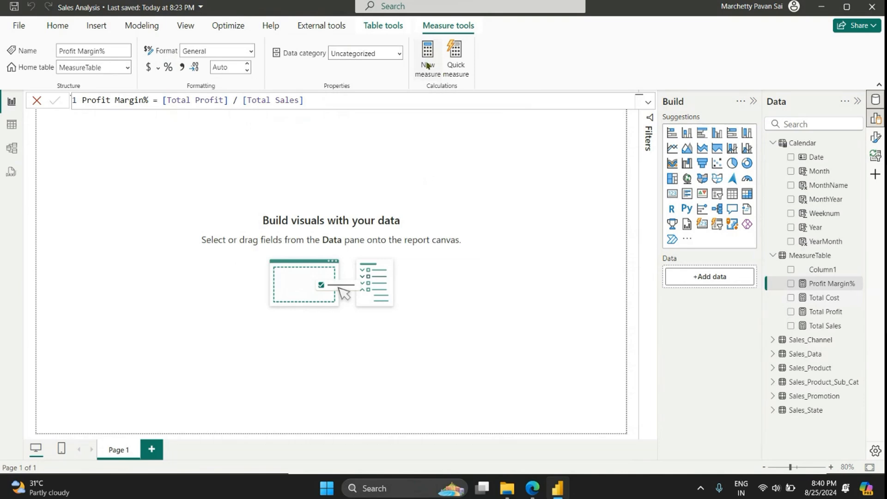
Step: Start a new measure in MeasureTable named Sales LY with a CALCULATE expression on [Total Sales]
left_click(423, 61)
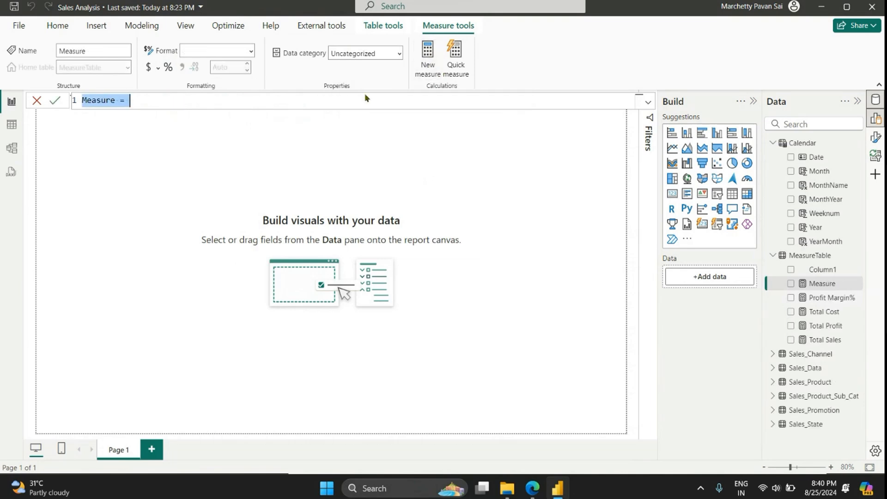
type("Sales L")
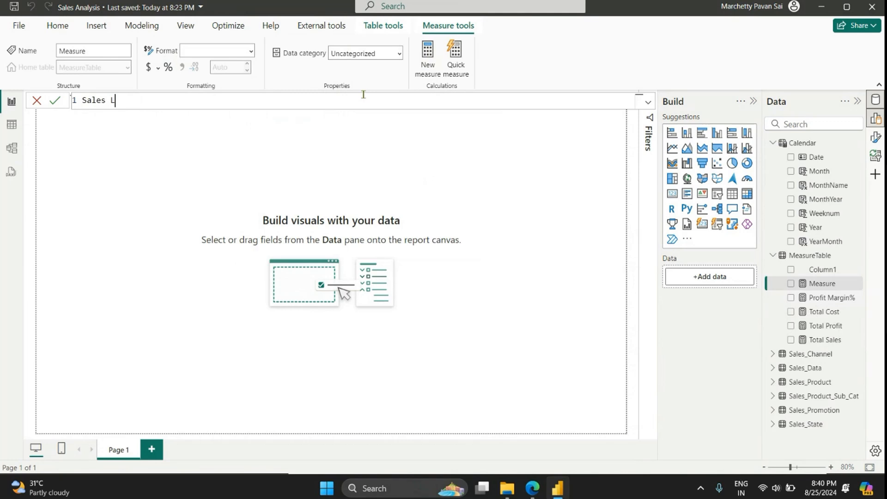
type("Y = CALCULATE([")
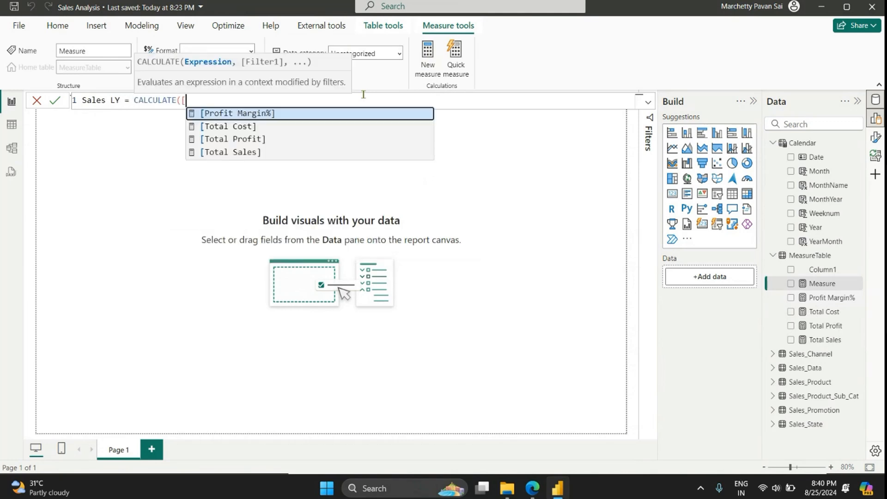
type("to")
key("Down")
key("Down")
key("Tab")
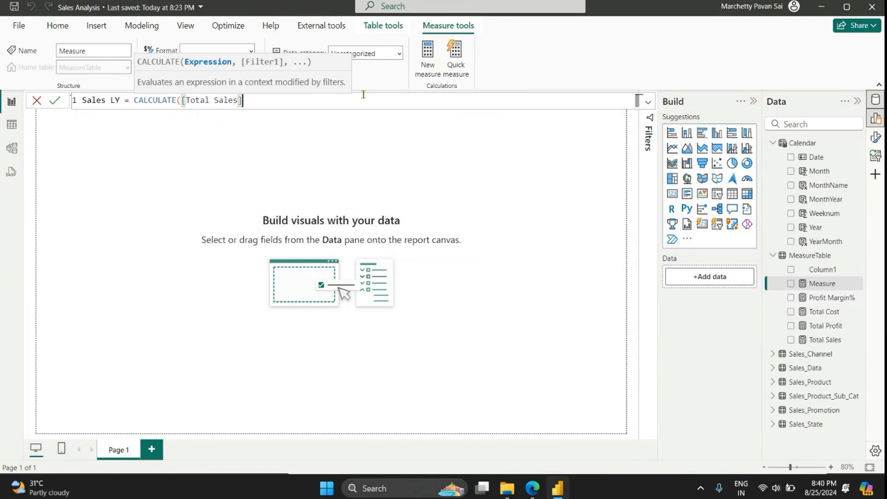
Step: Complete the Sales LY formula with the filter DATEADD('Calendar'[Date],-1,YEAR) and commit the measure
type(",")
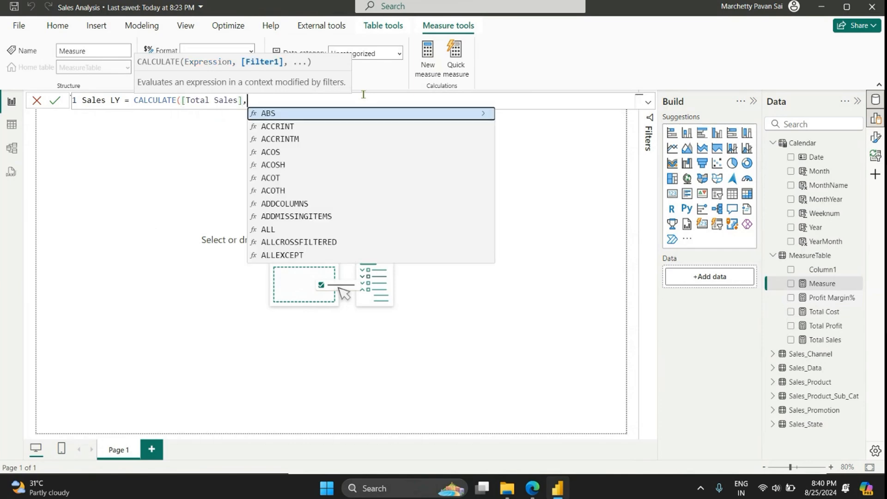
type(" datea")
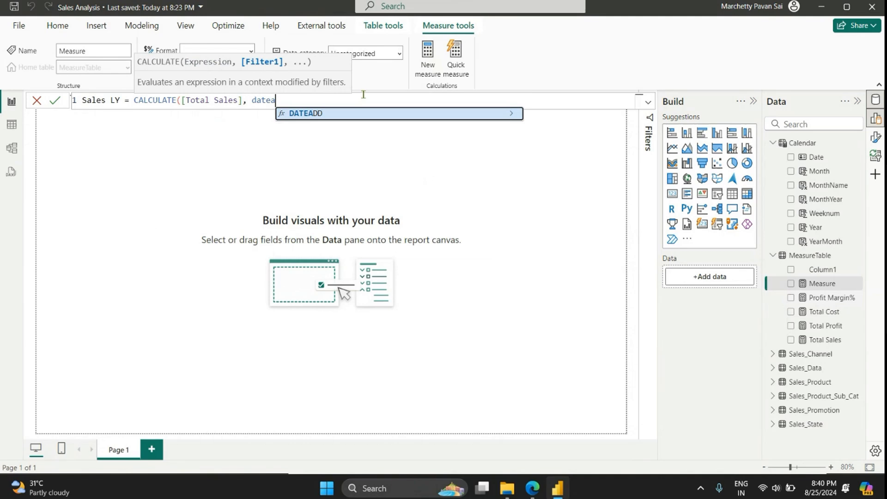
key("Tab")
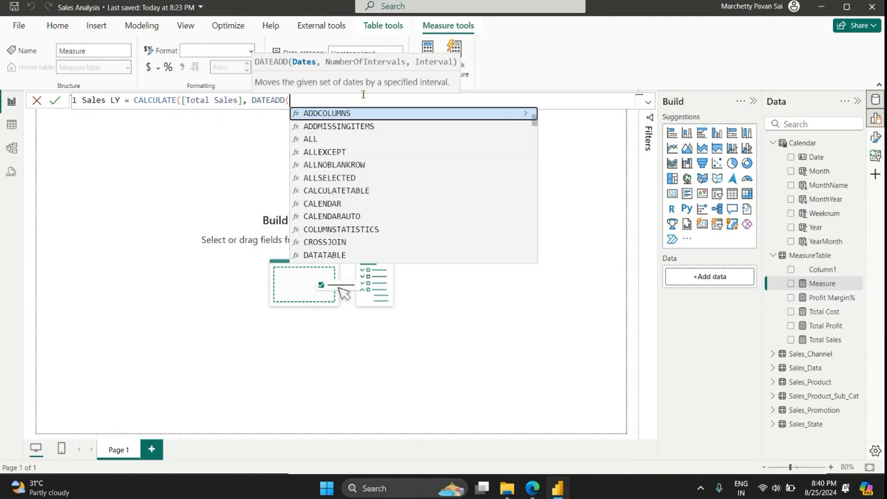
type("date")
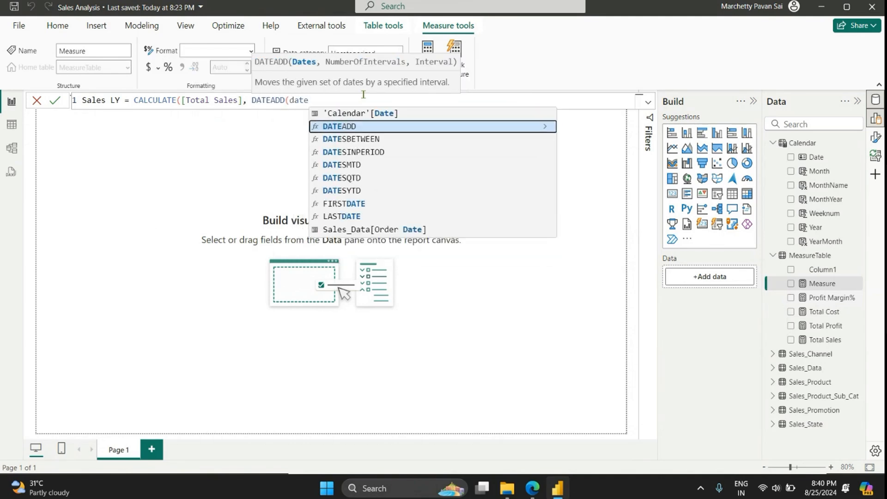
key("Up")
key("Up")
key("Down")
key("Tab")
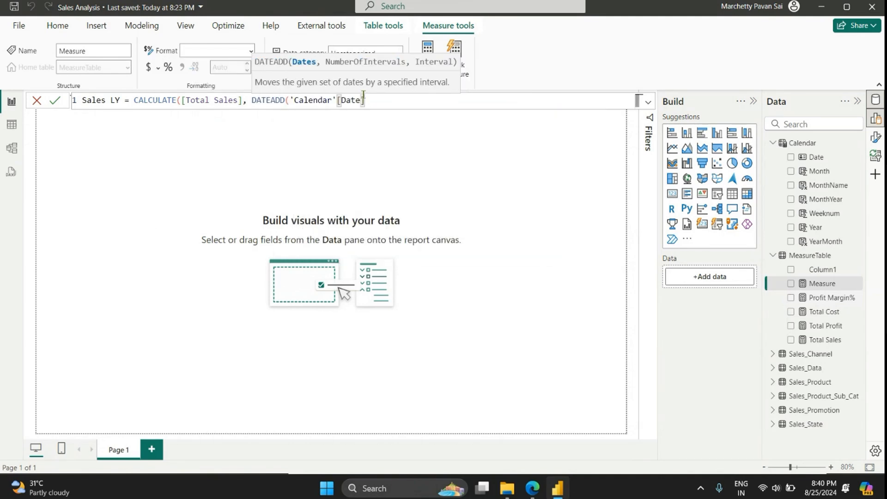
type(",-1,")
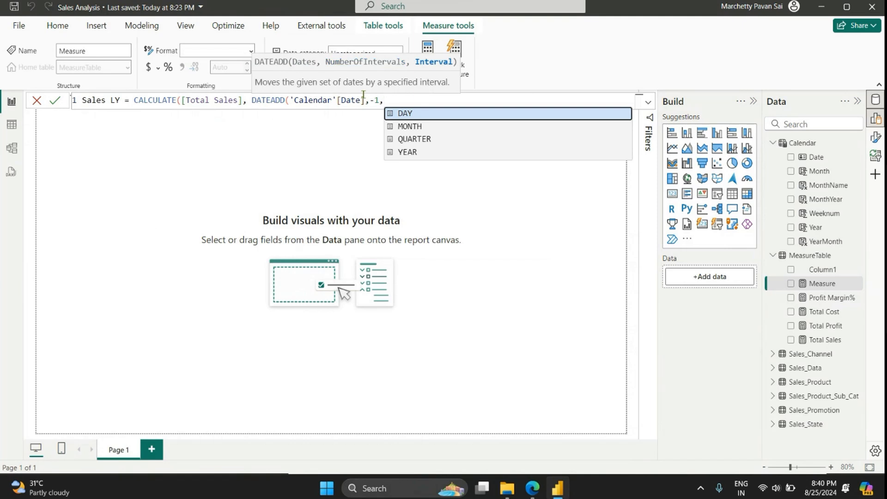
type("Y")
key("Tab")
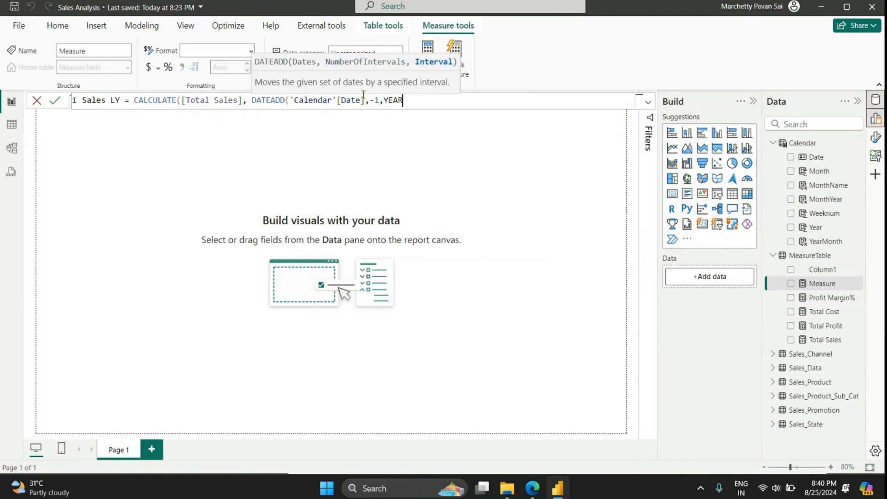
type("))")
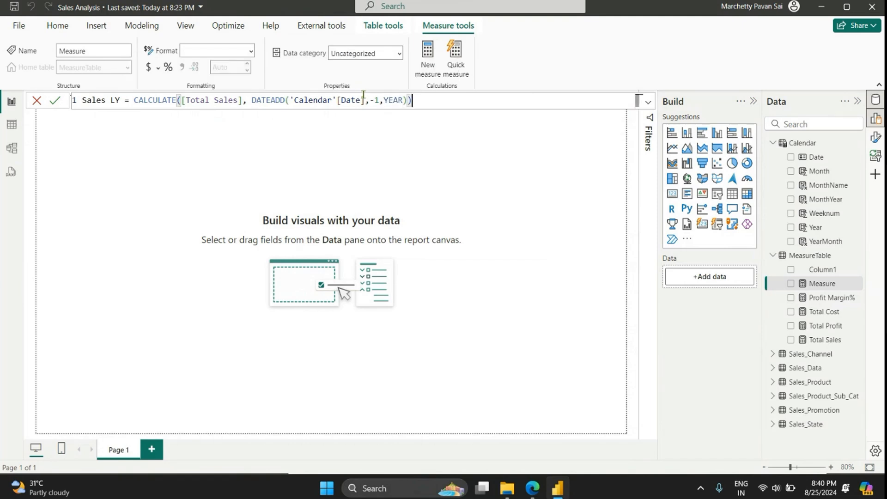
key("Return")
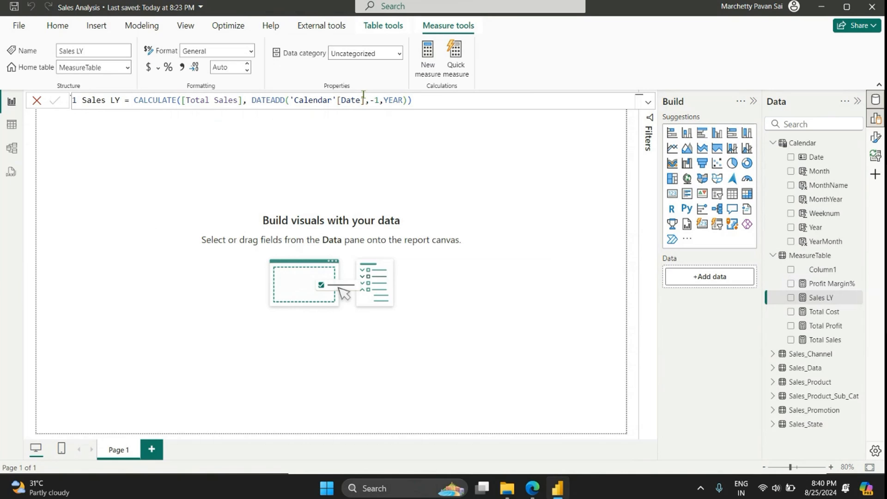
Step: Start a new measure in MeasureTable named Profit LY with a CALCULATE expression on [Total Profit]
left_click(430, 77)
type("P")
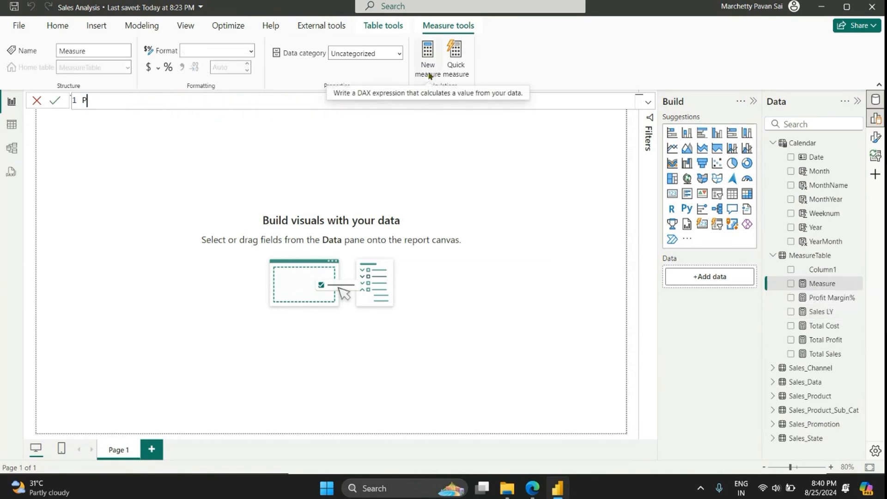
type("rofit LY")
type("= ca")
key("Tab")
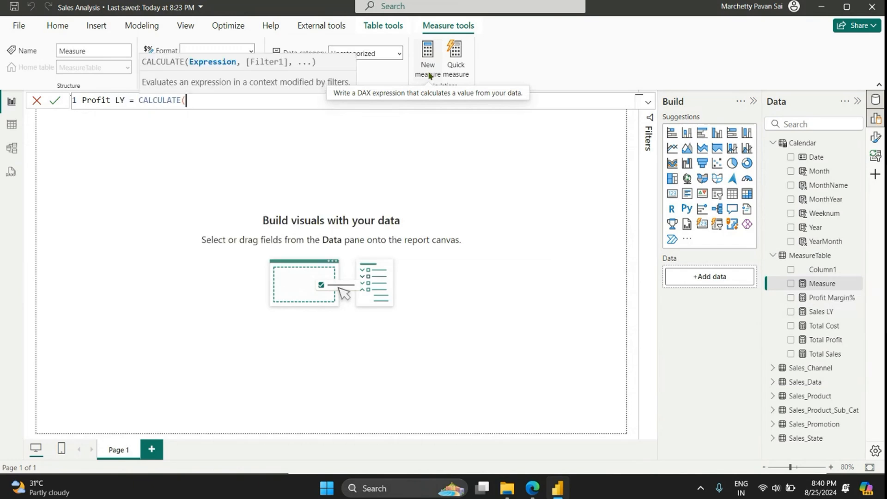
type("[")
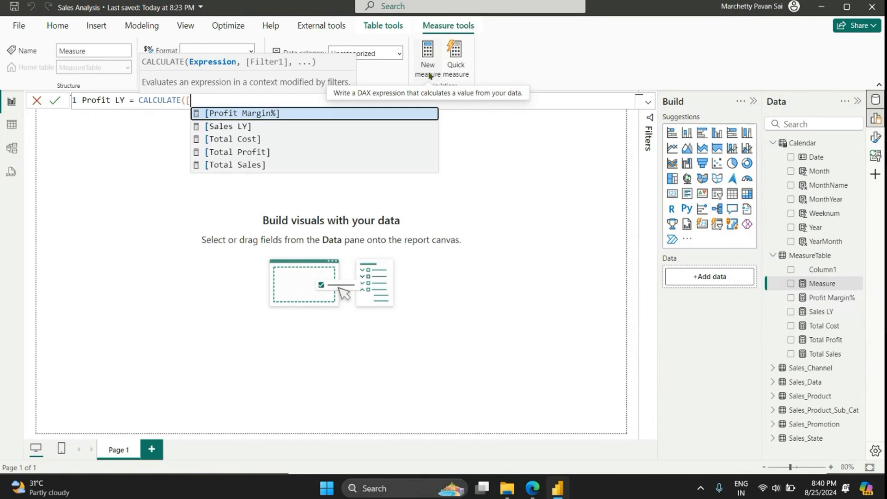
type("tot")
key("Down")
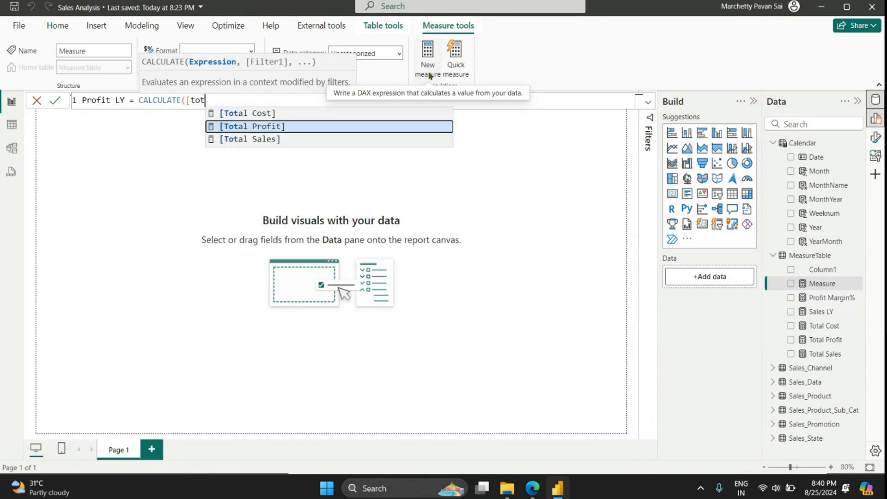
key("Tab")
Step: Complete the Profit LY formula with the filter DATEADD('Calendar'[Date],-1,YEAR) and commit the measure
type(",date")
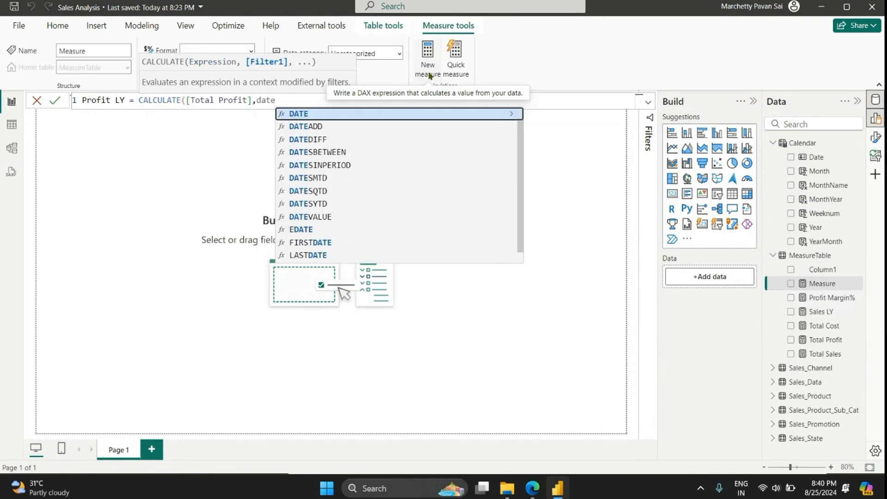
key("Down")
key("Tab")
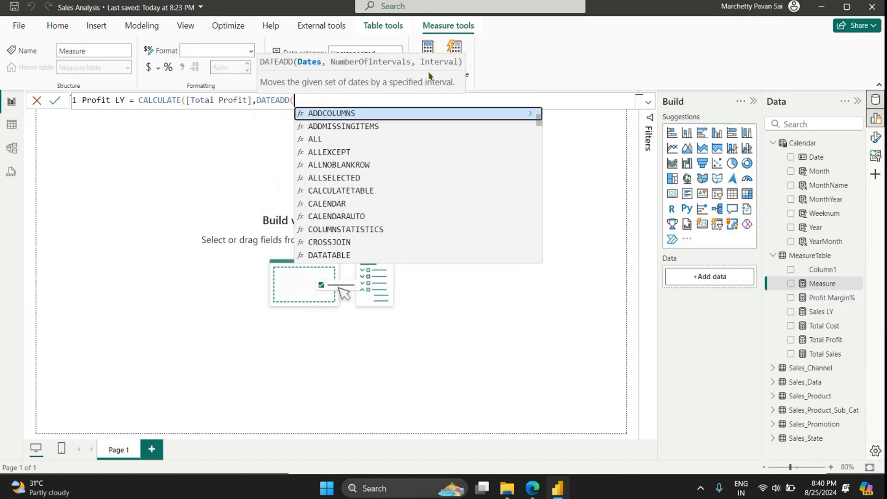
type("date")
key("Up")
key("Tab")
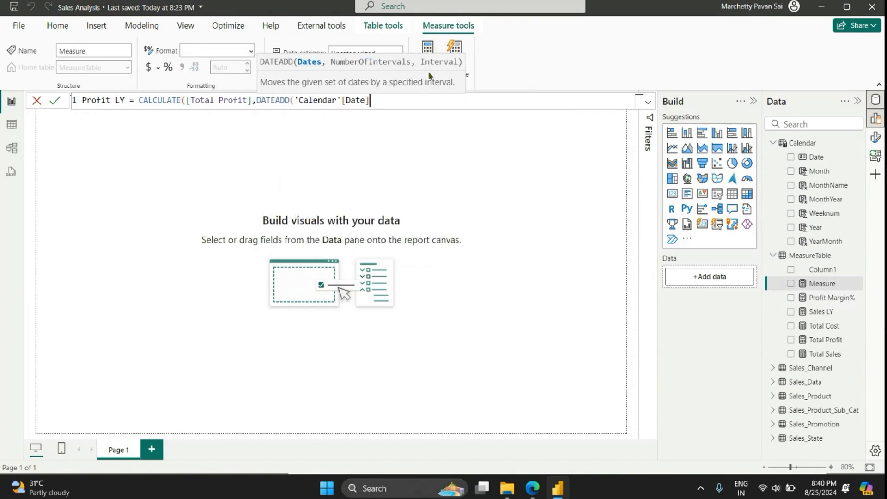
type(",-1")
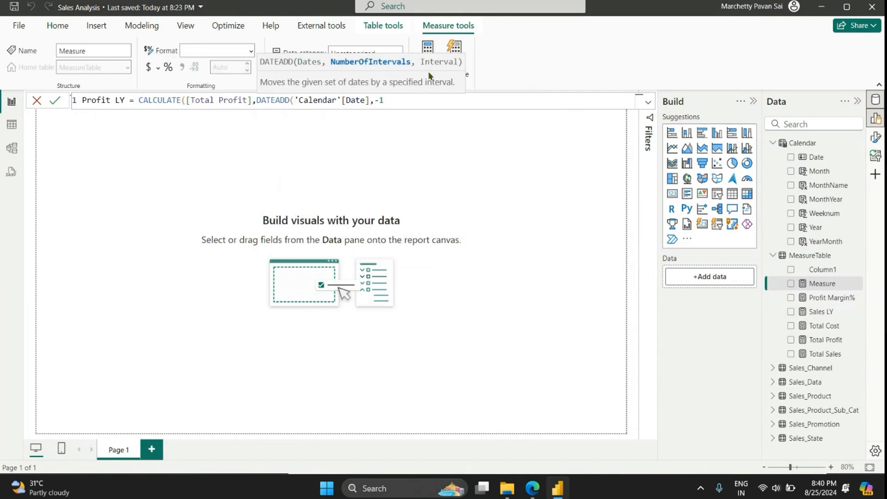
type(",Y")
key("Tab")
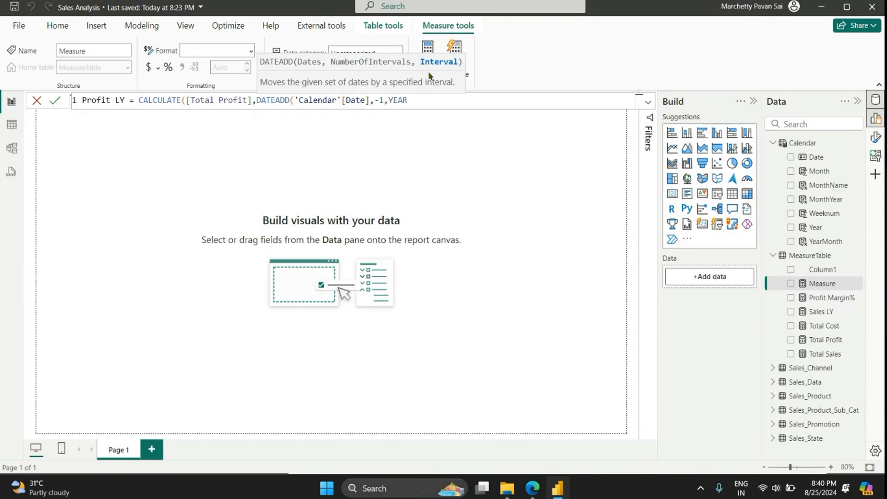
type("))")
key("Return")
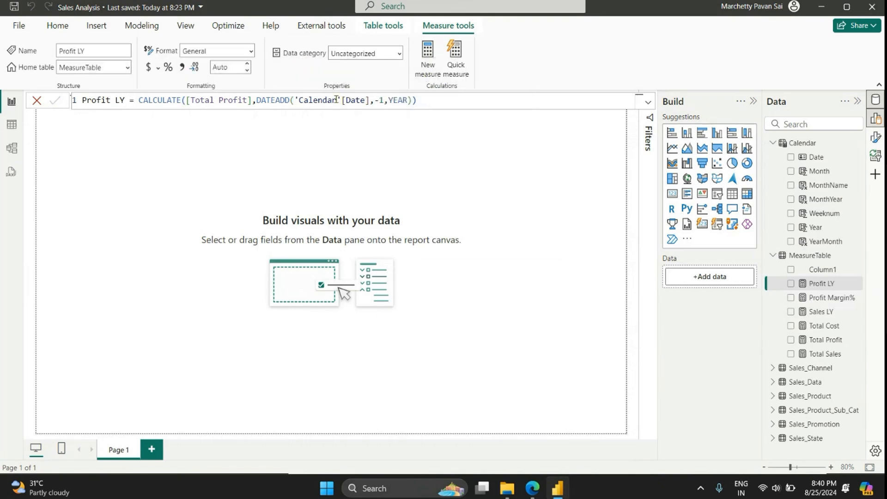
Step: Start a new measure in MeasureTable named Sales YOY% and continue its formula on a second line
left_click(453, 100)
key("ctrl+a")
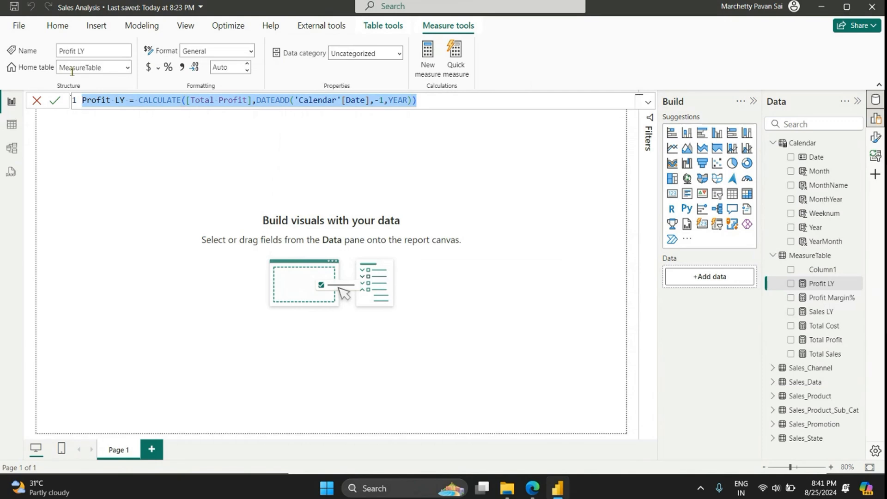
left_click(426, 62)
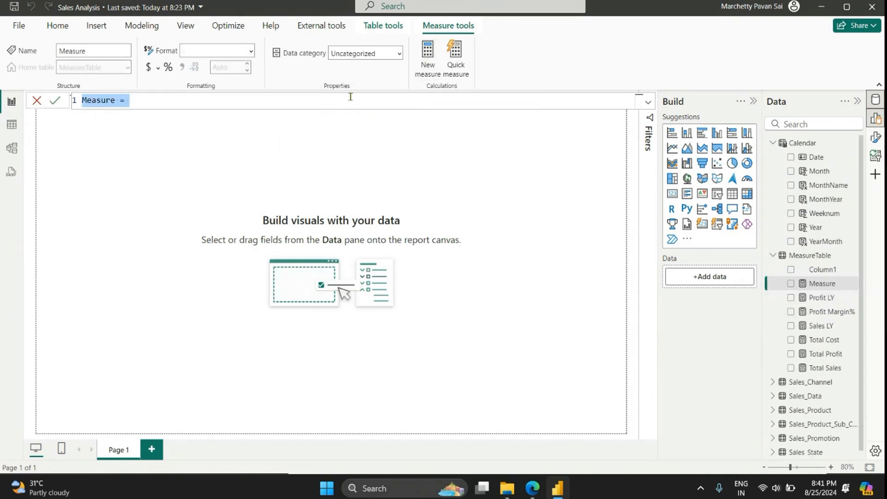
type("Sal")
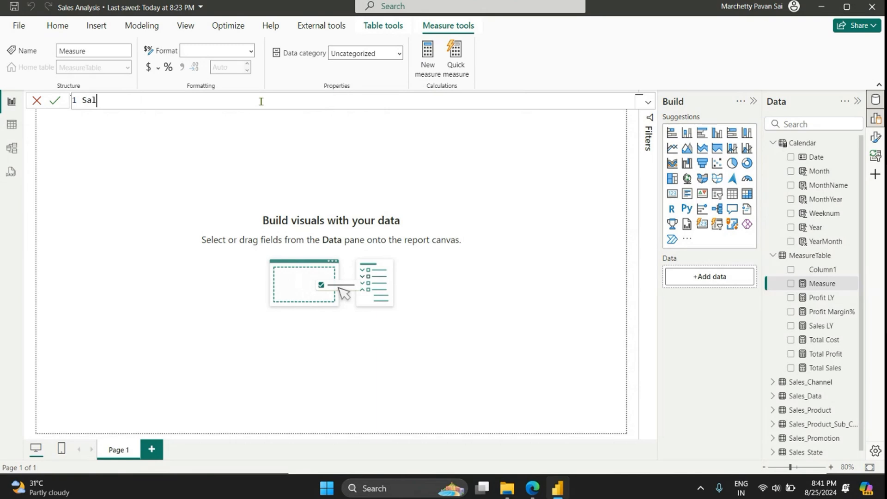
type("es YOY% =")
key("shift+Return")
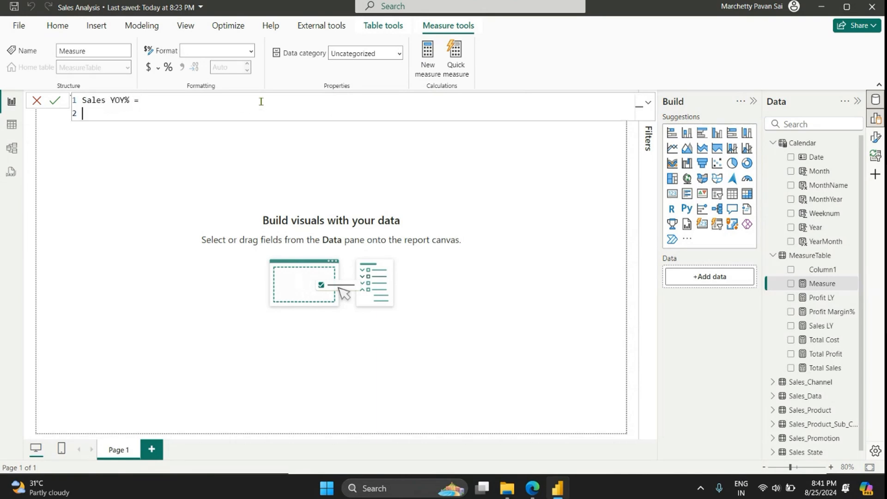
Step: Declare the variable prev_Year in the Sales YOY% formula with a CALCULATE expression on [Total Sales]
type("VAR prev_Year = cal")
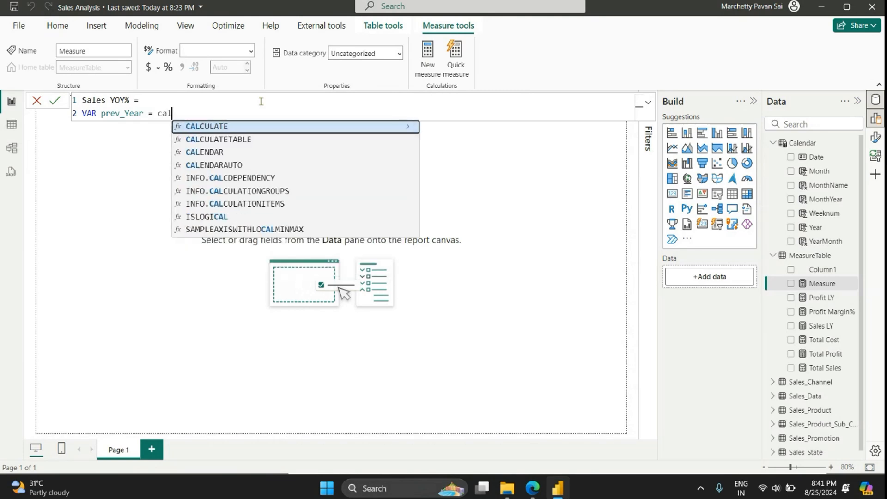
key("Tab")
type("[to")
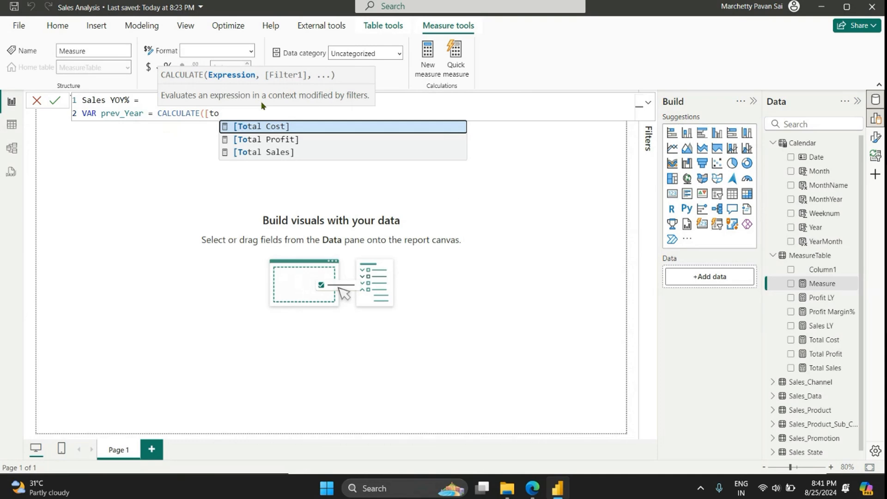
key("Down")
key("Down")
key("Tab")
Step: Complete the prev_Year variable of Sales YOY% with the filter DATEADD('Calendar'[Date],-1,YEAR)
type(",")
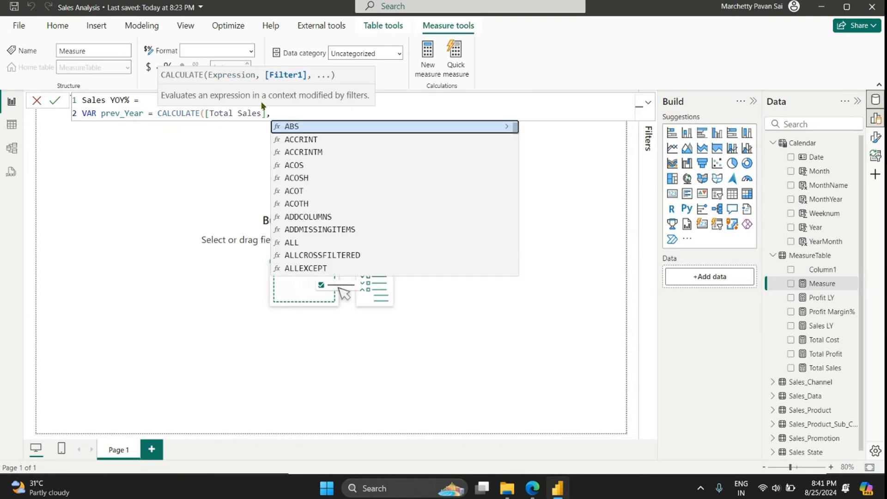
type("date")
key("Down")
key("Tab")
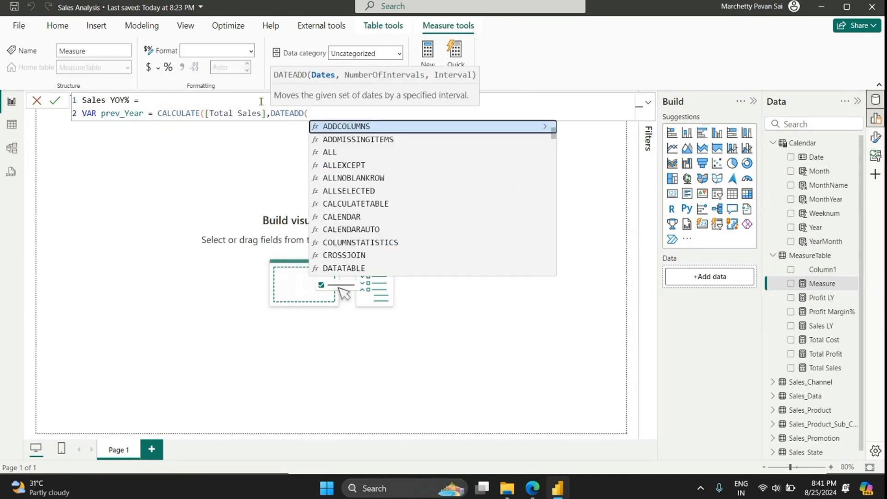
type("date")
key("Tab")
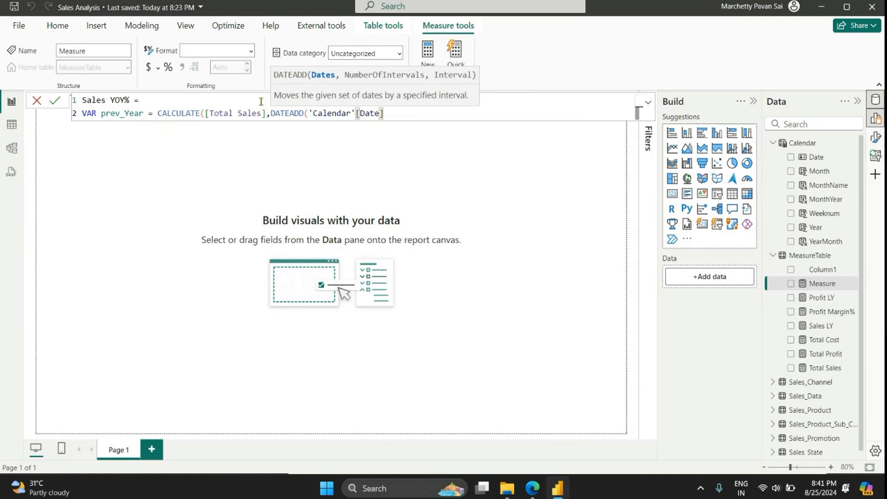
type(",-1,")
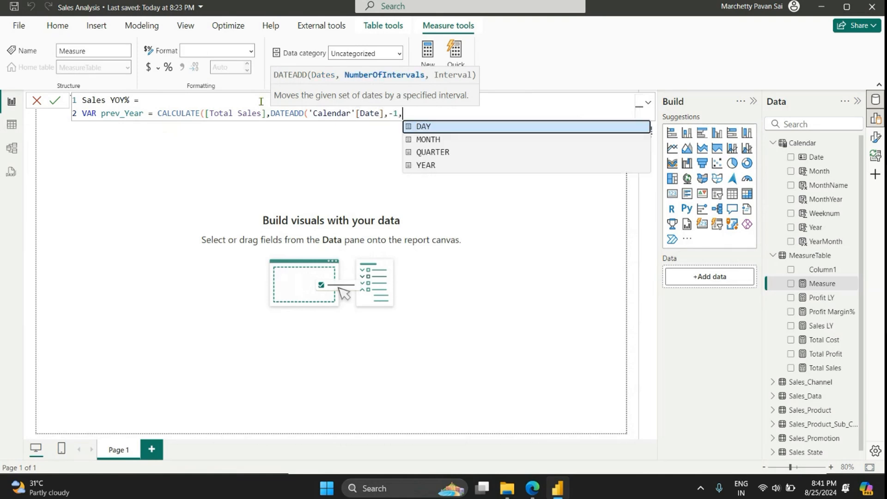
type("y")
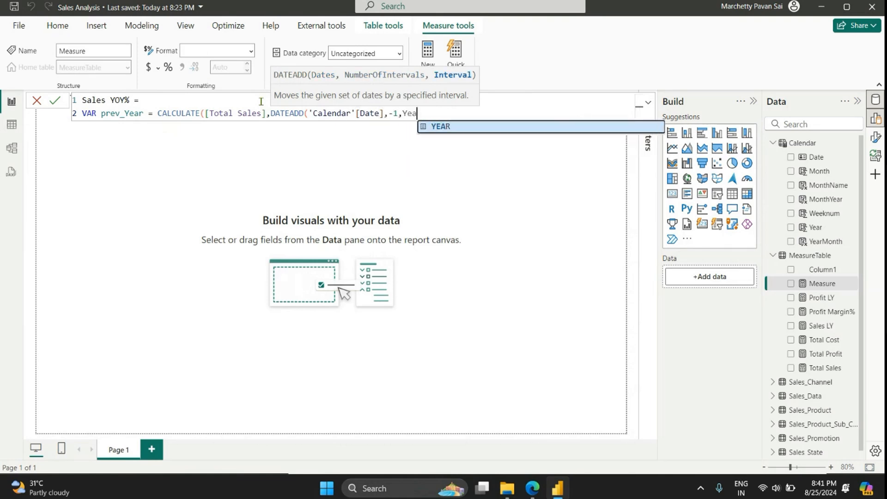
key("Tab")
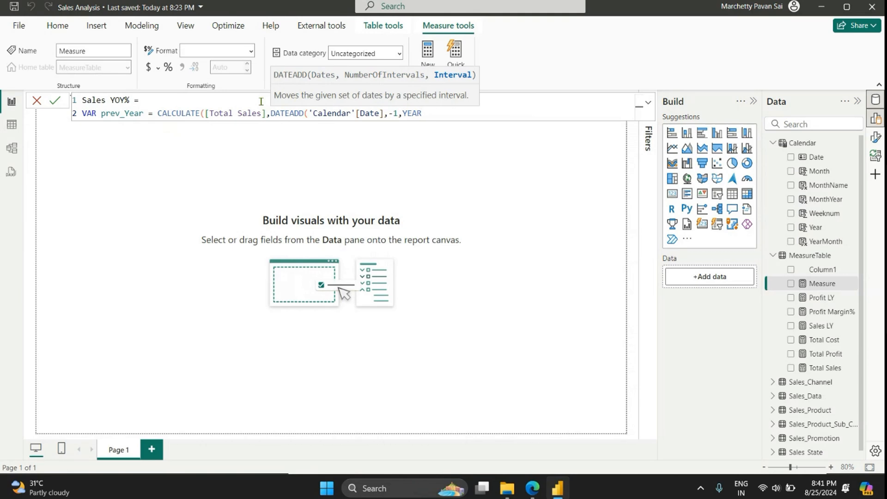
type("))")
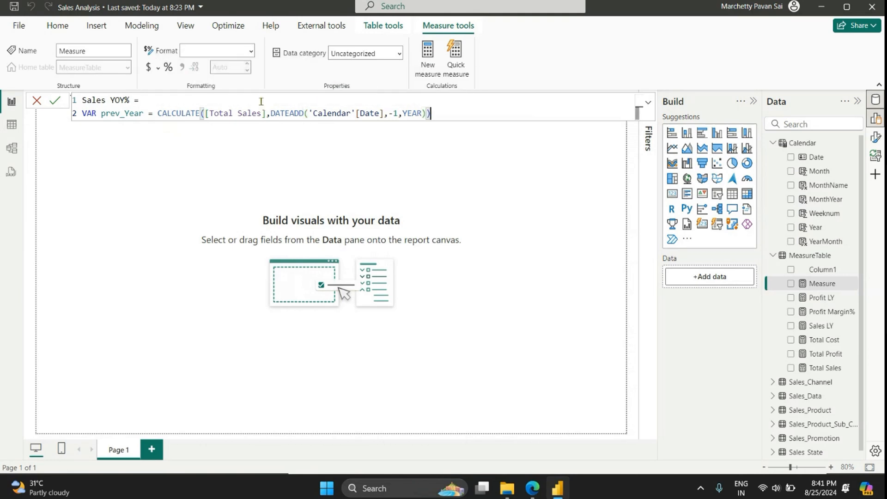
Step: Declare the variable result on a third line with a DIVIDE function whose numerator is [Total Sales] - prev_Year
key("shift+Return")
type("VAR ")
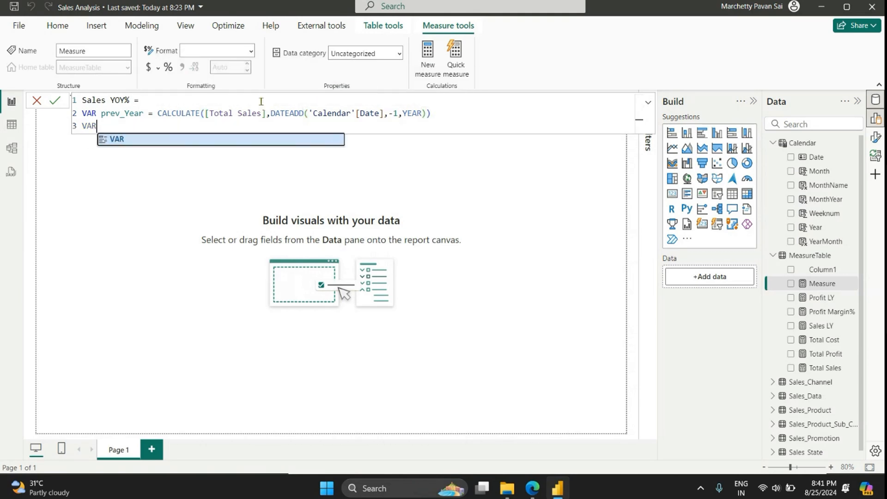
type("result  = ")
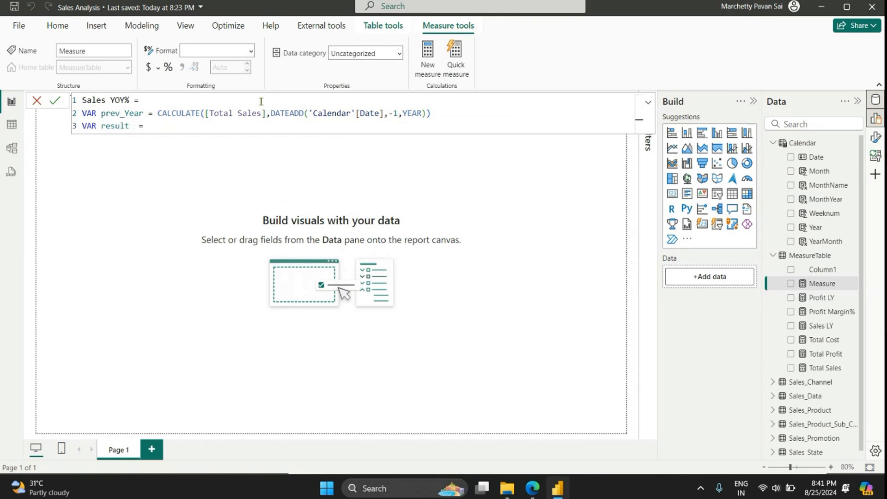
type("divi")
key("Tab")
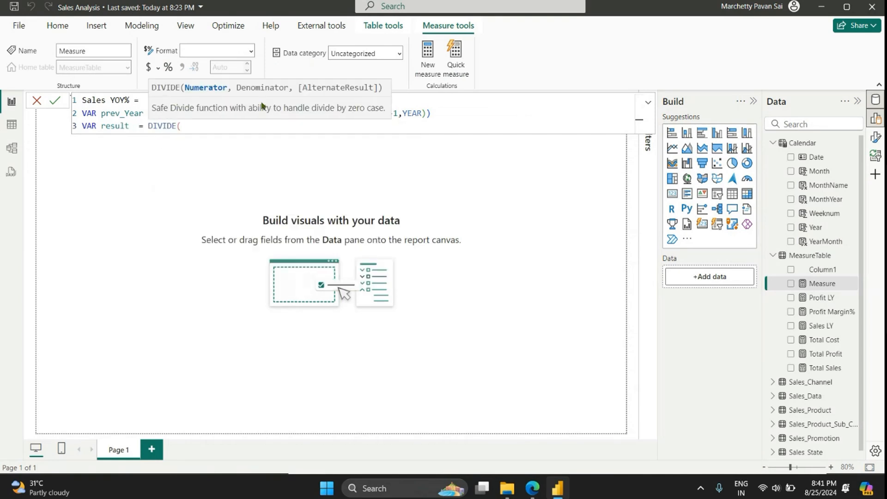
type("[t")
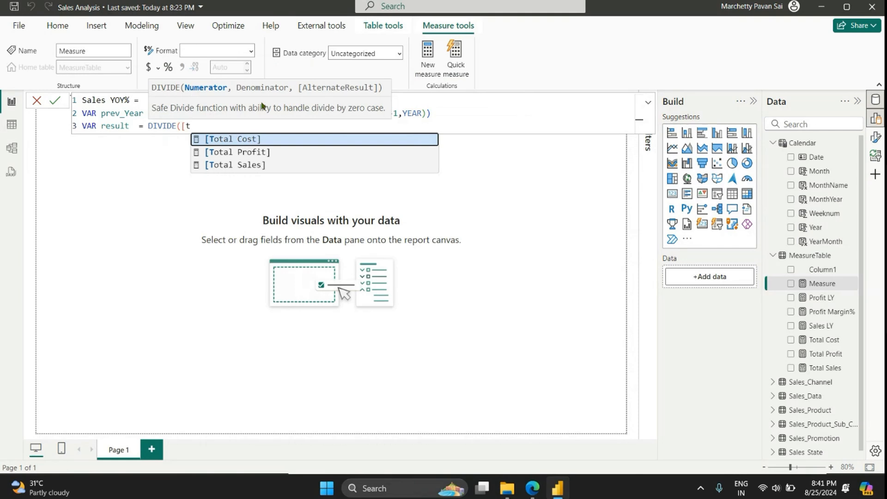
key("Down")
key("Down")
key("Tab")
type("- pr")
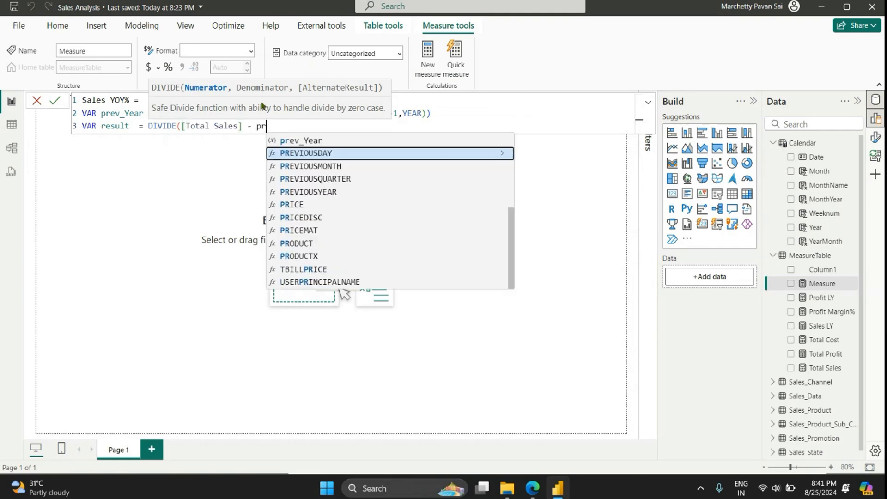
type("e")
key("Up")
key("Tab")
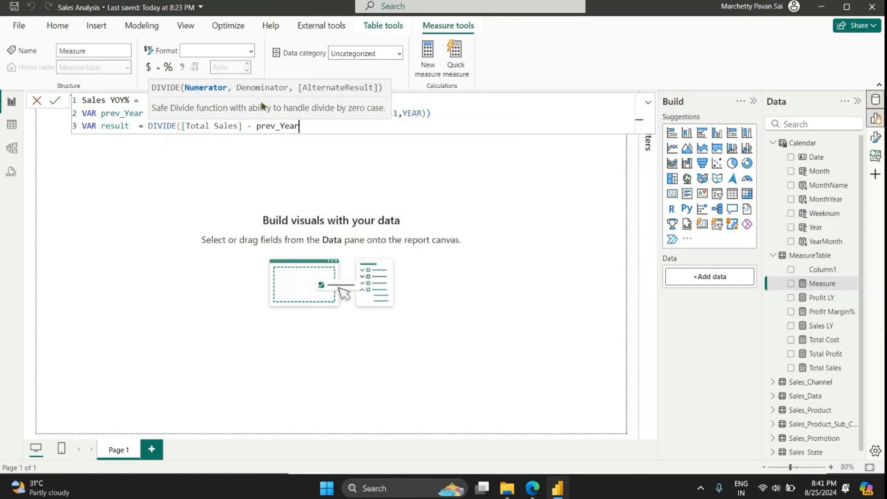
Step: Complete the DIVIDE function with prev_Year as the denominator and BLANK() as the alternate result
type(",")
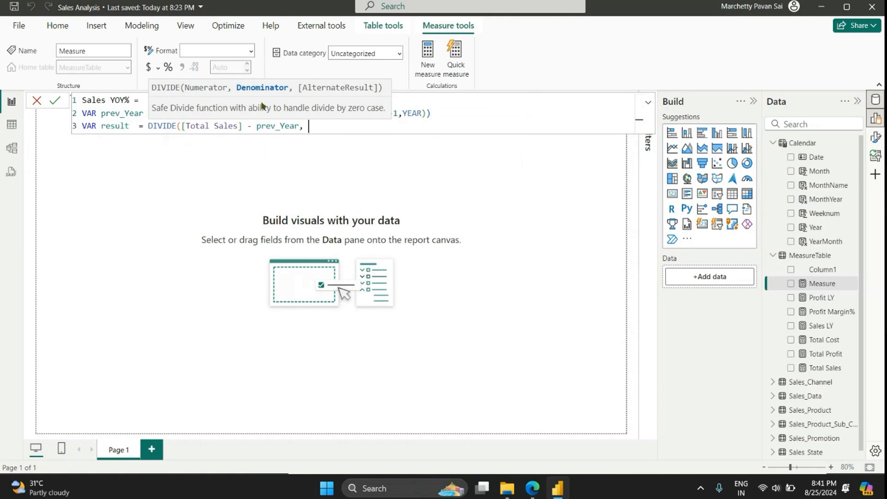
type(" prev")
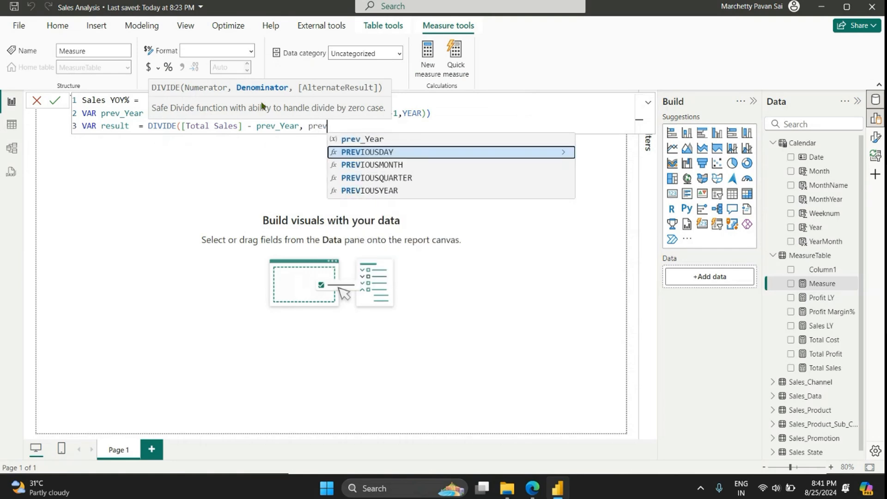
key("Up")
key("Tab")
type(",")
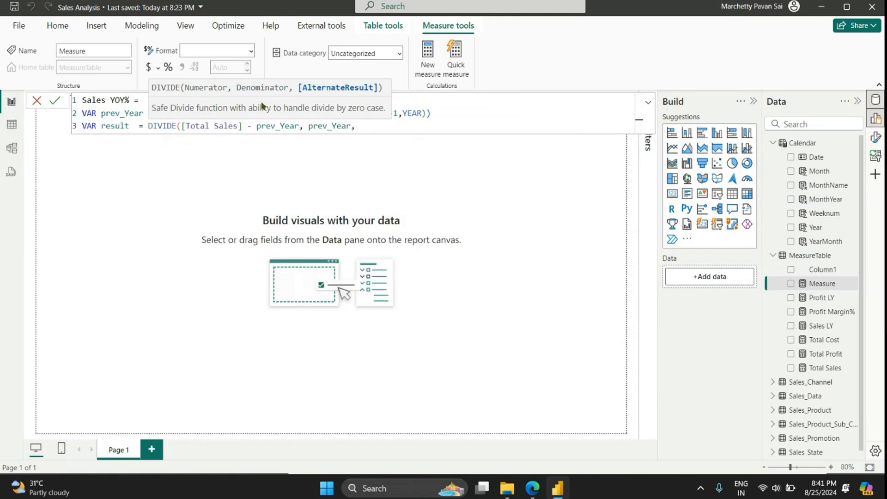
type("ba")
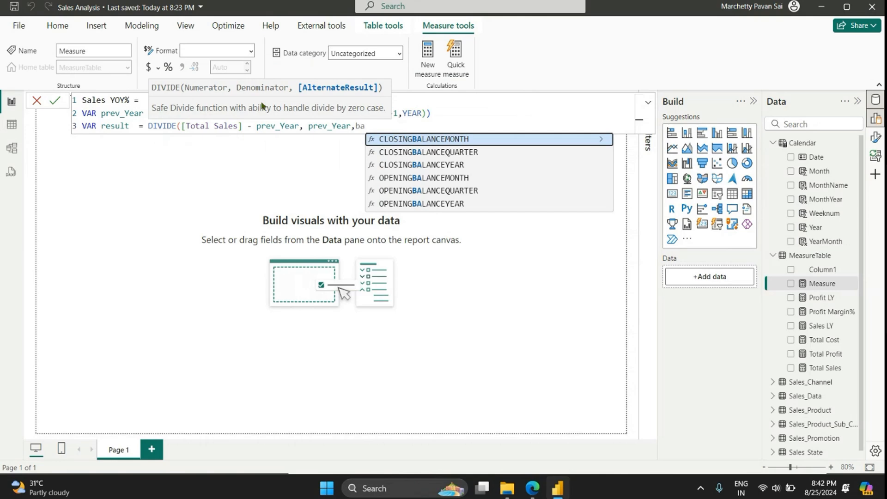
key("BackSpace")
type("lank")
key("Down")
key("Tab")
type(")")
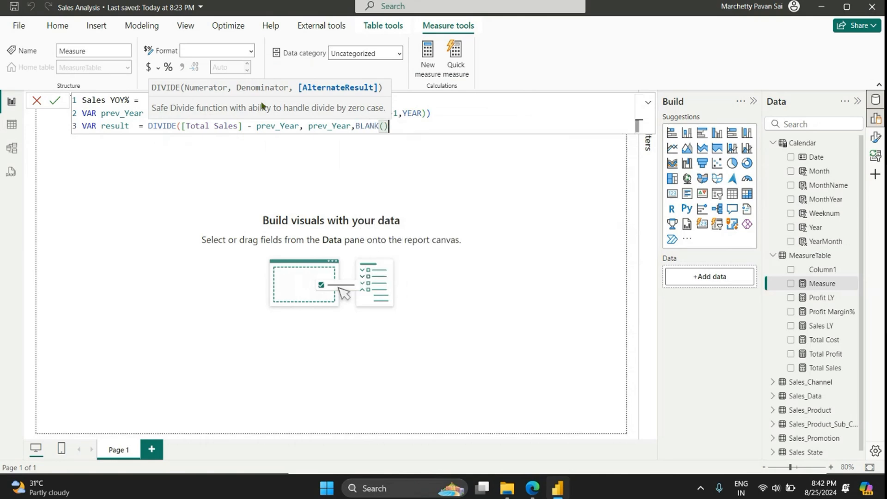
type(")")
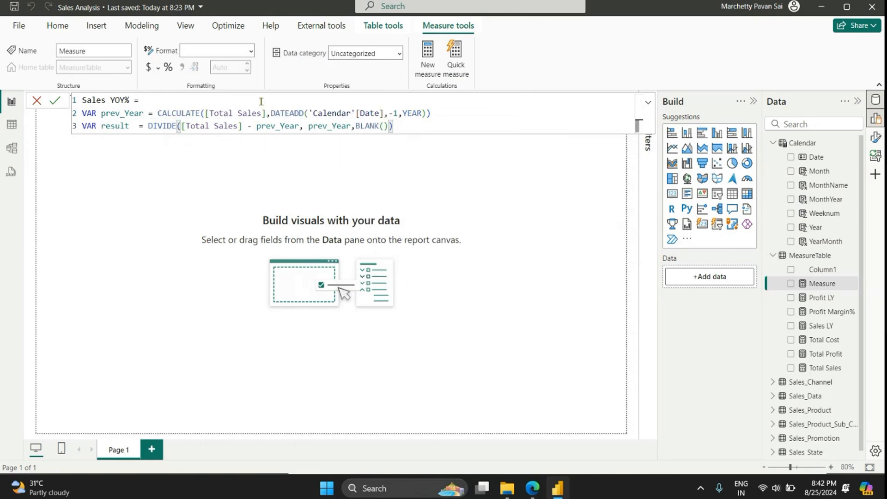
Step: Add a fourth line to the Sales YOY% formula that returns result
key("Return")
type("ret")
key("Tab")
type("re")
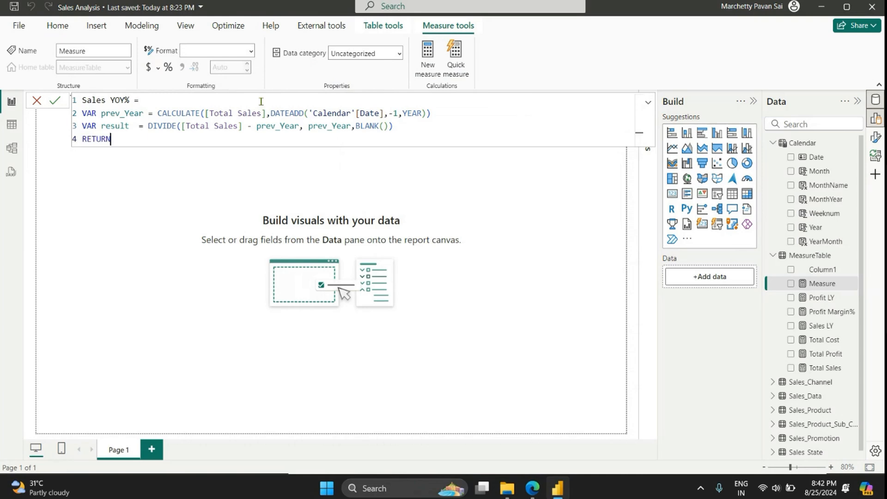
type("sult")
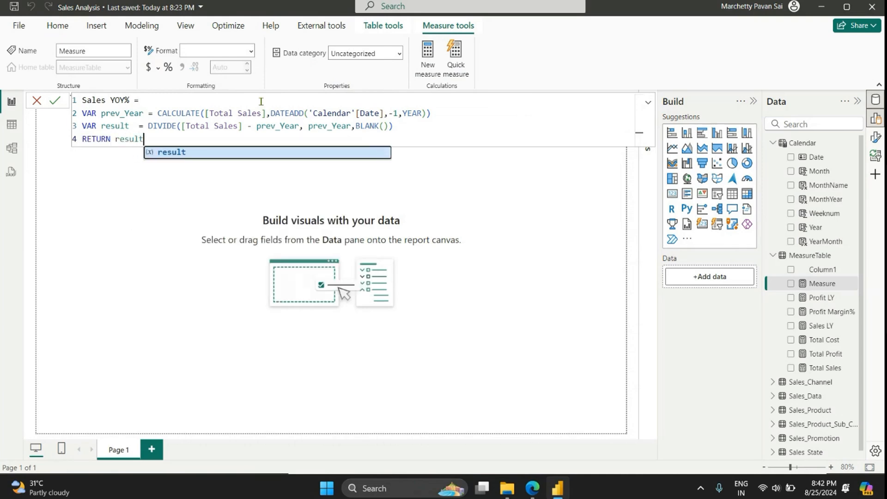
key("Tab")
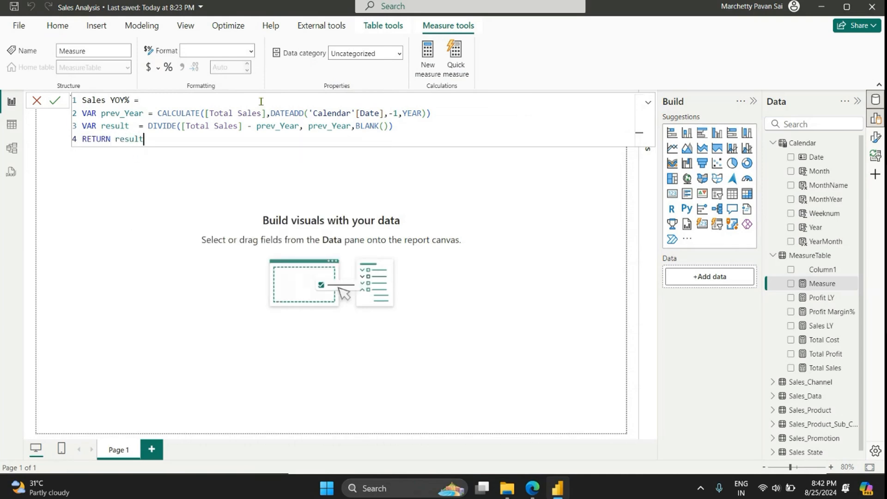
Step: Copy the entire Sales YOY% formula and commit the measure
left_click(441, 113)
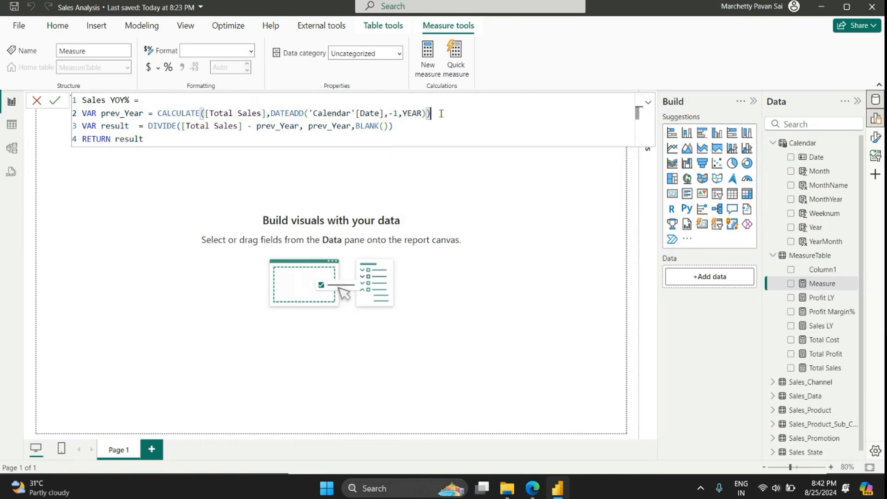
left_click_drag(441, 113, 157, 113)
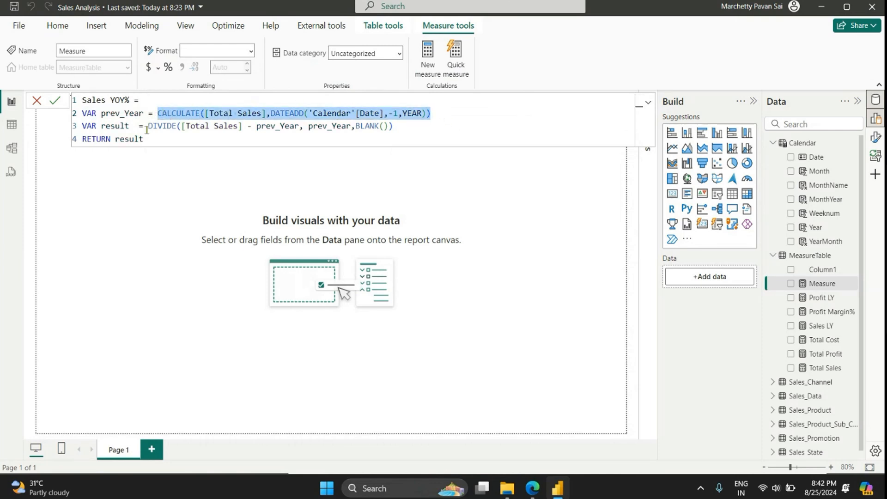
left_click_drag(147, 125, 401, 126)
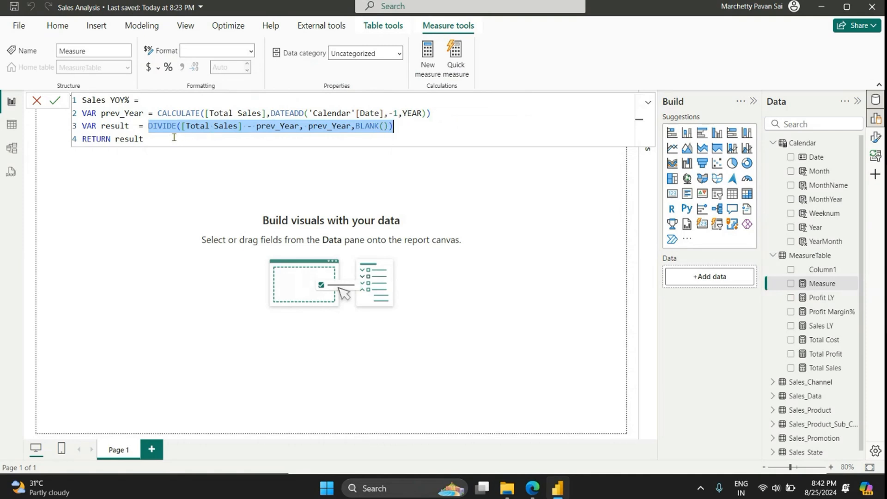
left_click_drag(166, 139, 79, 103)
key("ctrl+c")
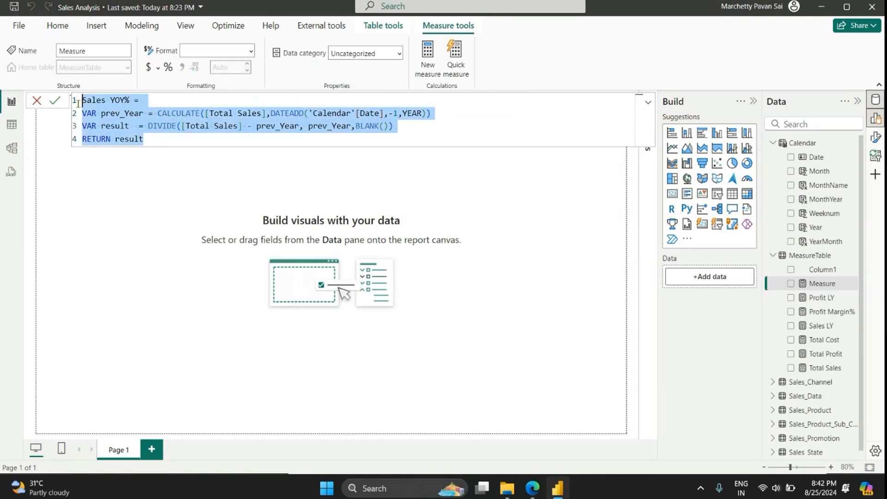
left_click(424, 52)
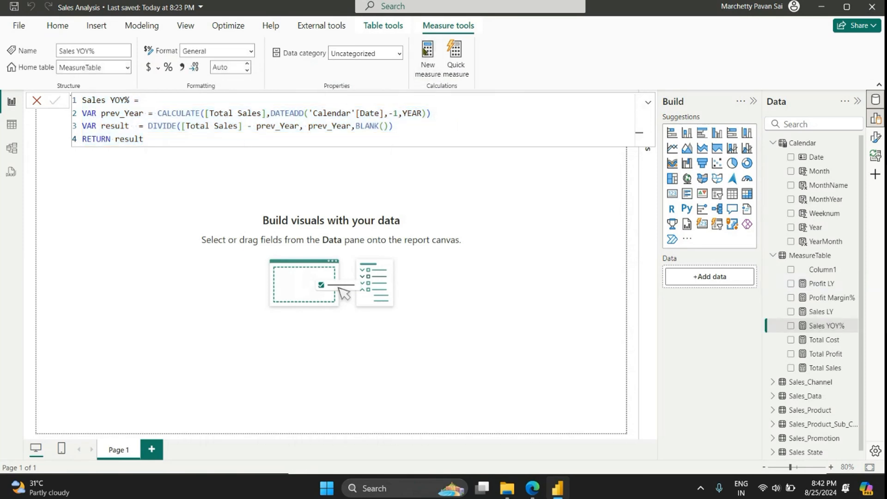
Step: Create a new measure from the copied Sales YOY% formula and rename it Profit YOY%
left_click(432, 59)
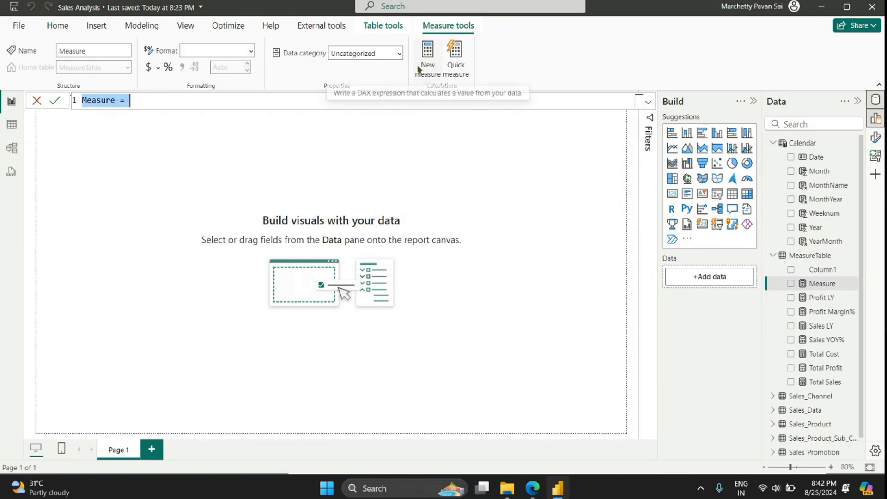
key("ctrl+v")
left_click_drag(106, 100, 82, 100)
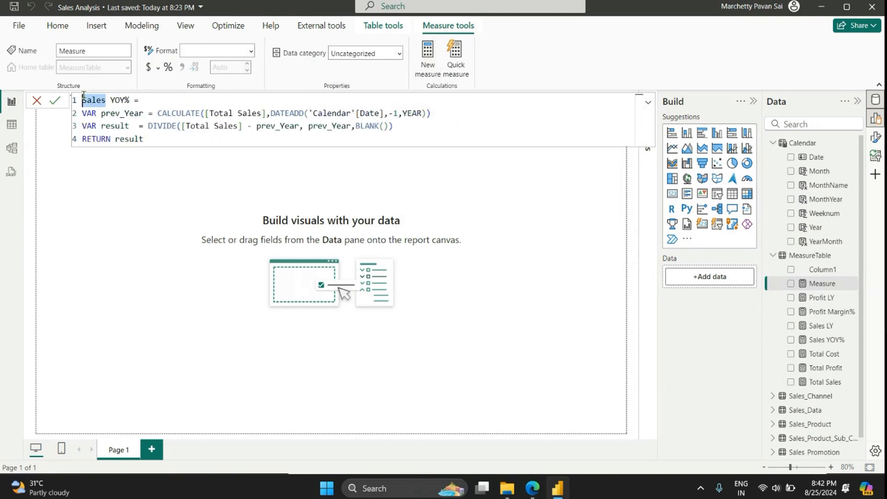
type("Proft")
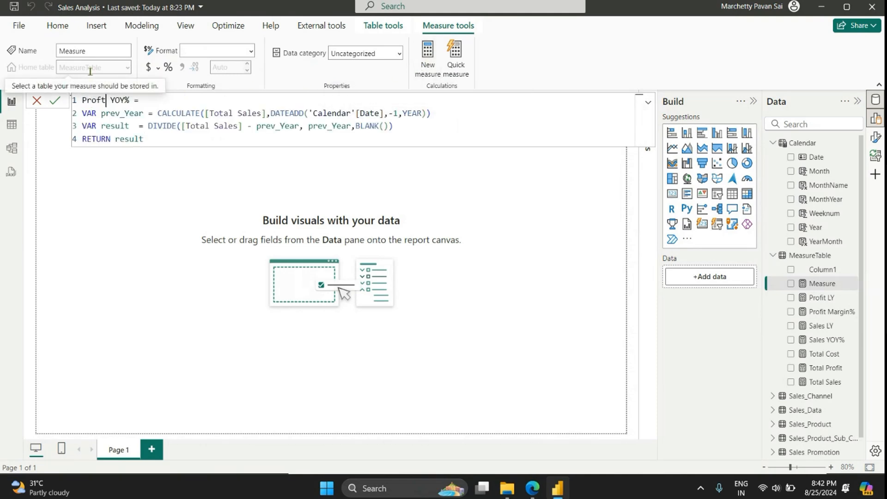
key("BackSpace")
type("it")
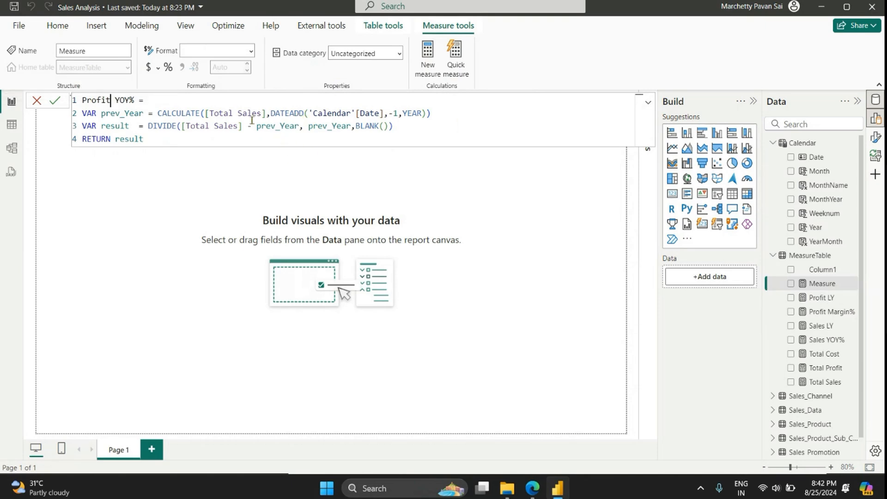
Step: Replace [Total Sales] with [Total Profit] in the prev_Year variable of the Profit YOY% formula
left_click_drag(262, 113, 238, 112)
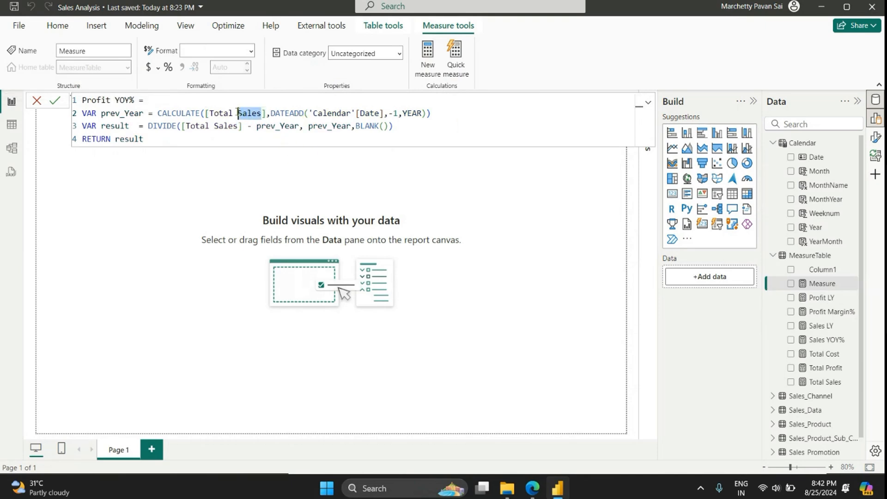
key("BackSpace")
key("Down")
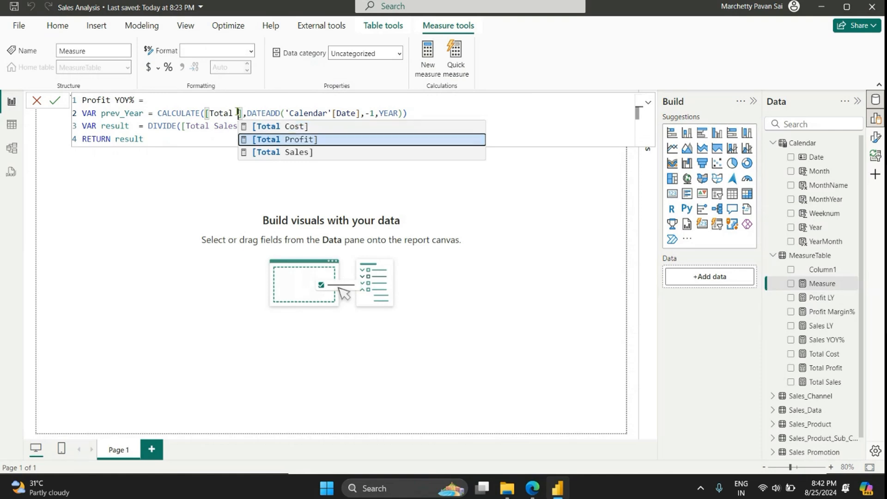
key("Tab")
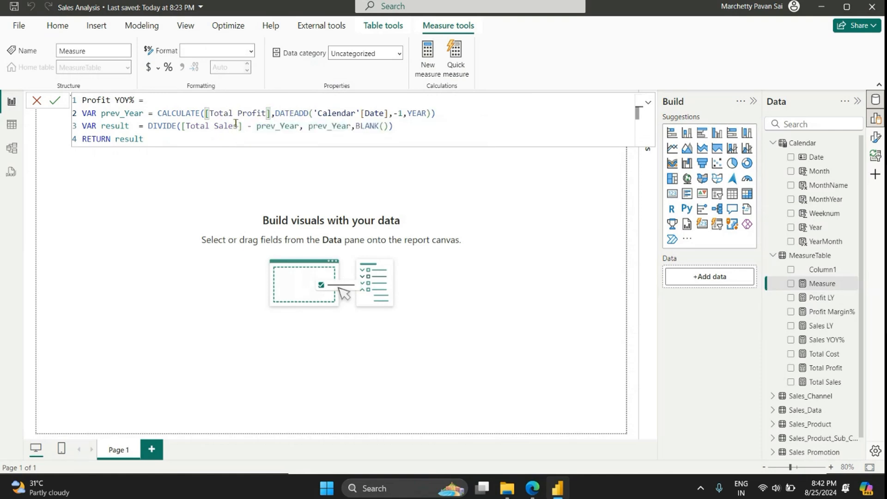
Step: Replace [Total Sales] with [Total Profit] in the result variable of the Profit YOY% formula and commit the measure
left_click(237, 125)
double_click(237, 124)
key("BackSpace")
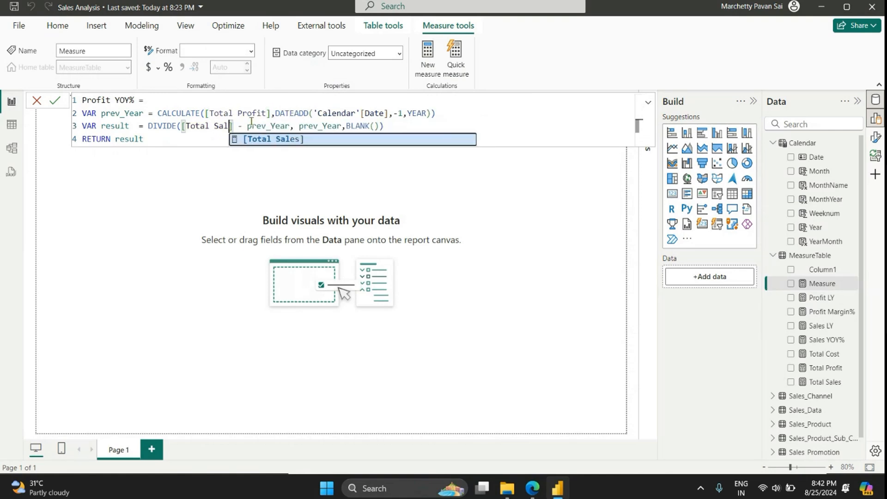
key("Escape")
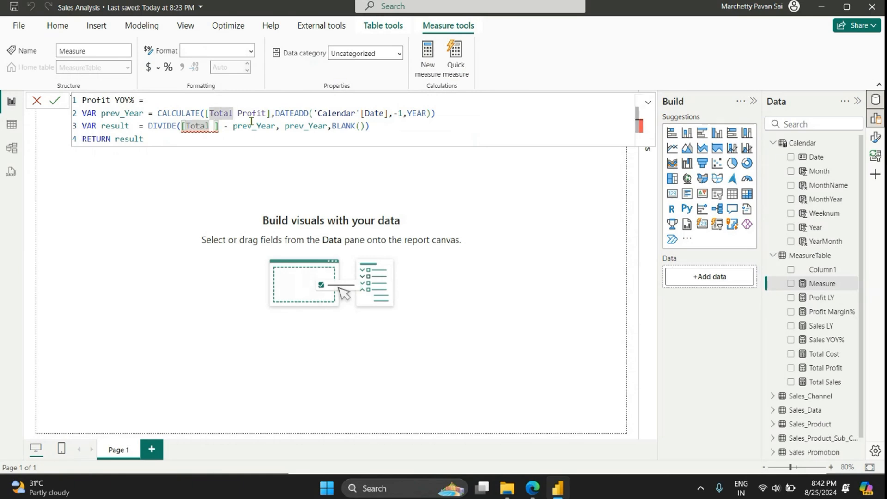
type("Profit]")
key("Tab")
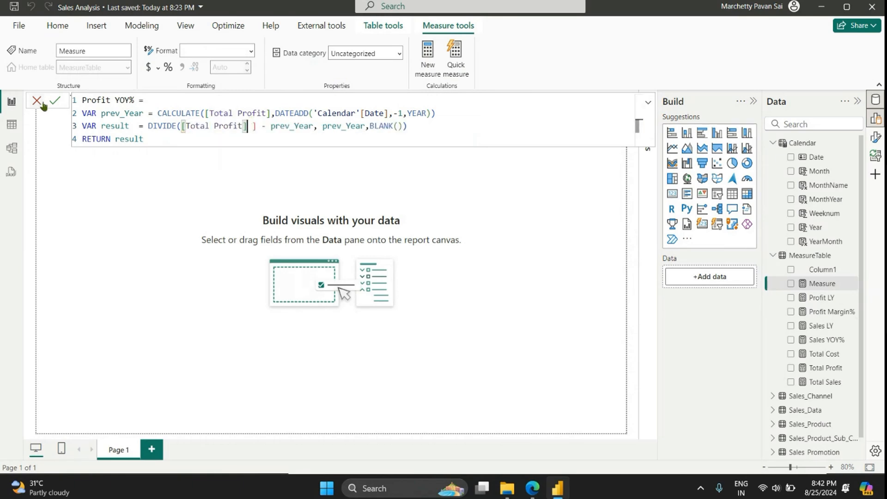
left_click(57, 101)
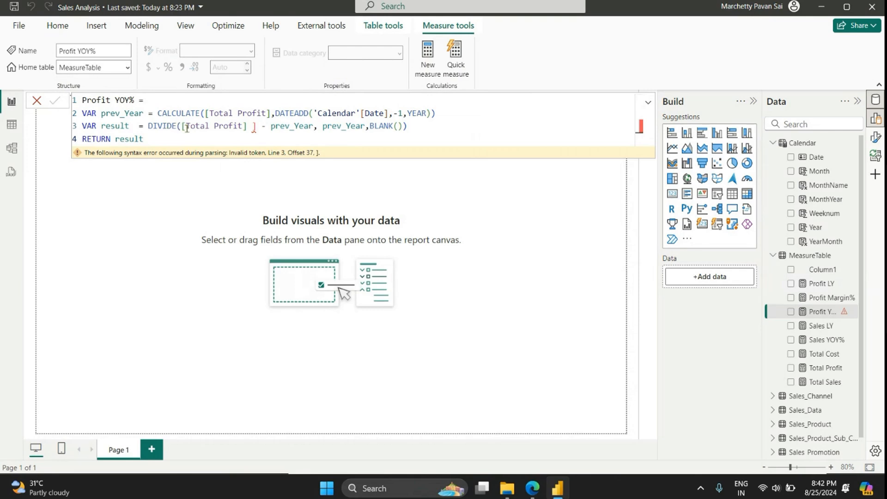
Step: Remove the extra closing bracket after [Total Profit] in the result variable, keep the minus sign before prev_Year, and commit the measure
left_click(255, 126)
key("BackSpace")
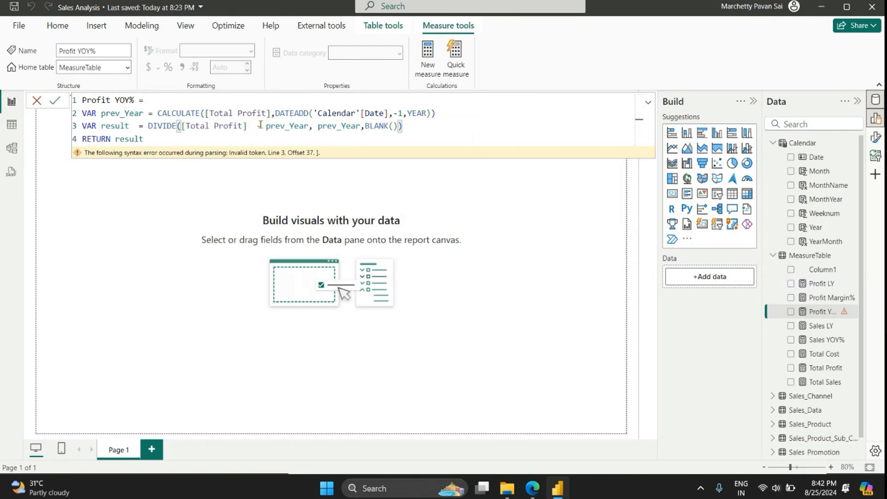
type("-")
left_click(55, 100)
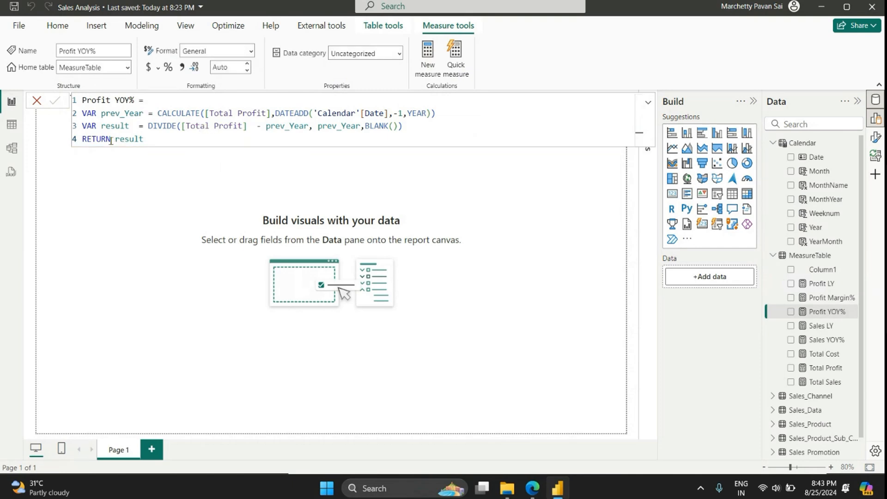
Step: Select the entire four-line Profit YOY% formula
left_click_drag(148, 139, 74, 101)
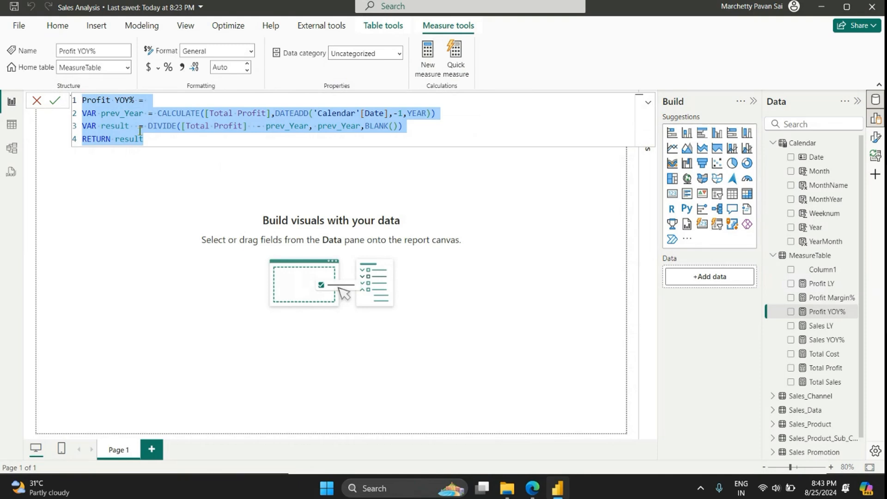
Step: Collapse the expanded measure formula, hide the Build pane and return to the blank report page
left_click(648, 103)
left_click(648, 105)
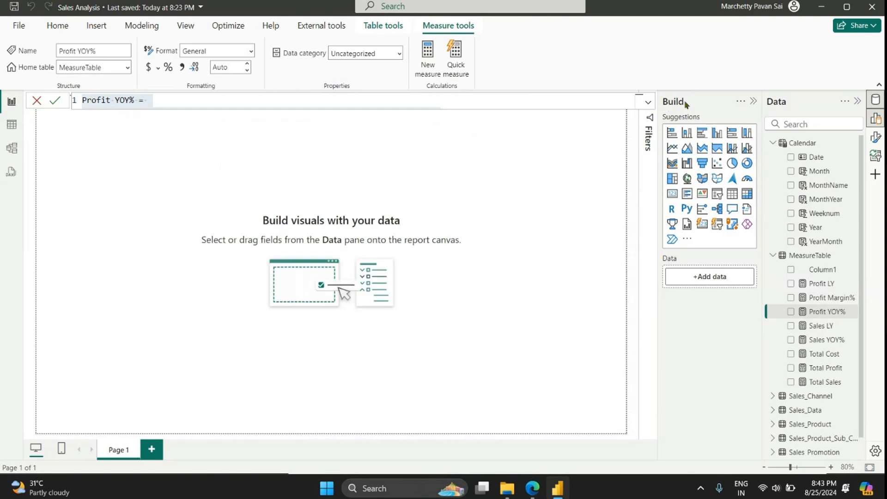
left_click(753, 101)
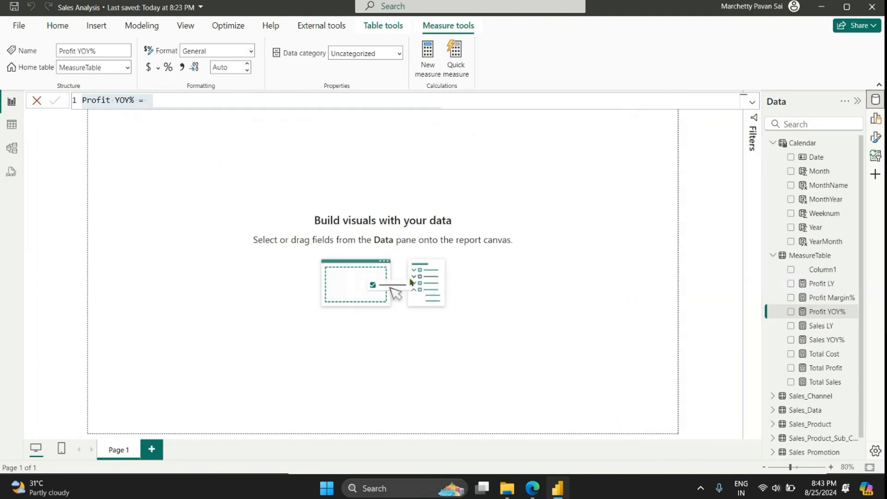
scroll(412, 281, "down", 1)
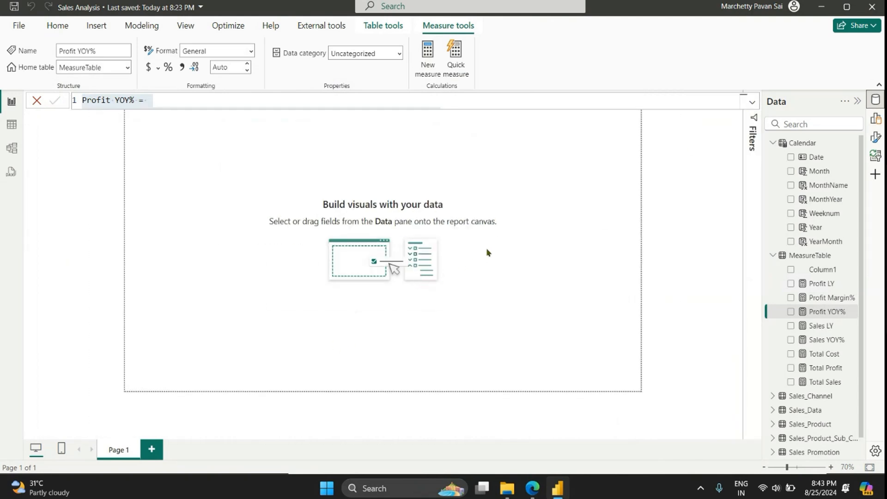
left_click(645, 194)
Step: Set the vertical alignment of the report page's canvas to Middle
left_click(875, 137)
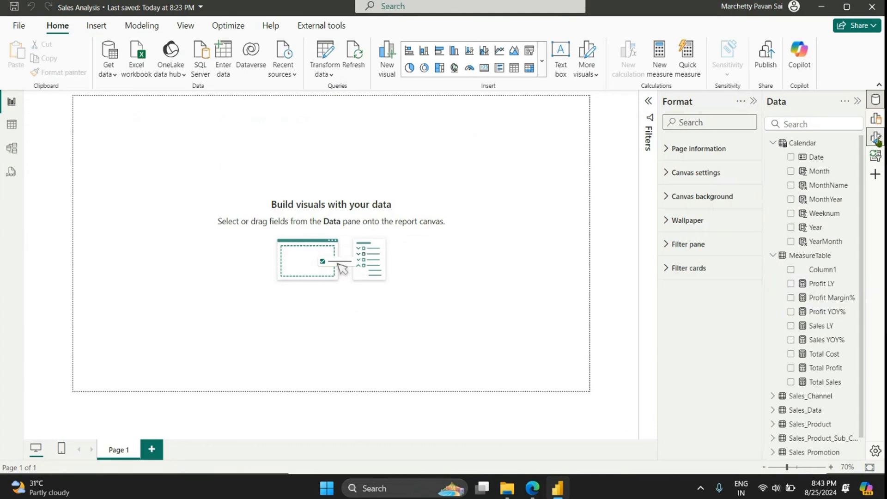
left_click(715, 180)
left_click(679, 307)
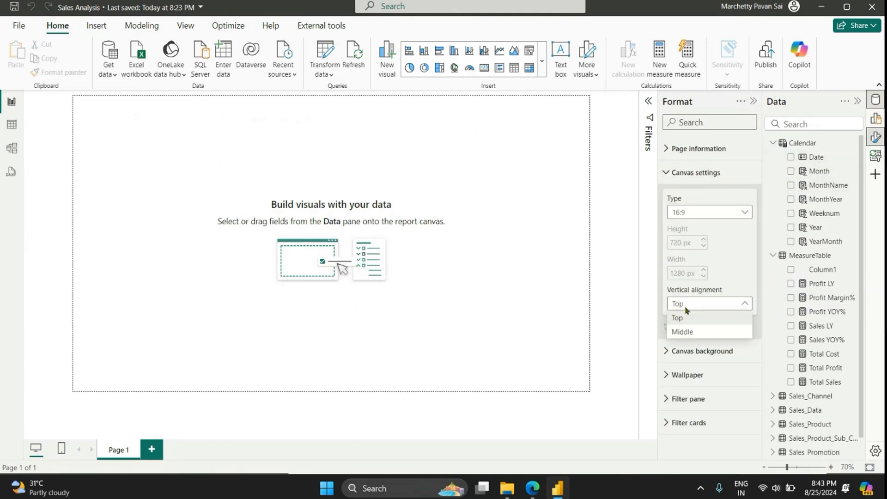
left_click(686, 331)
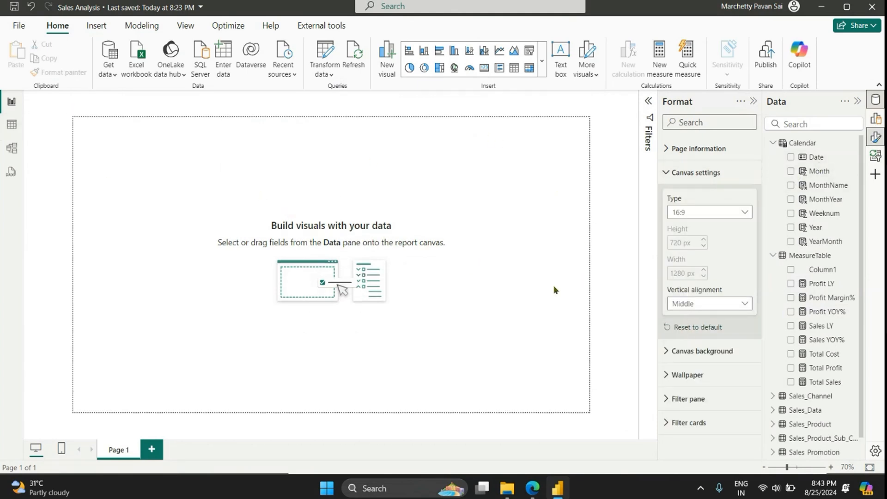
left_click(673, 172)
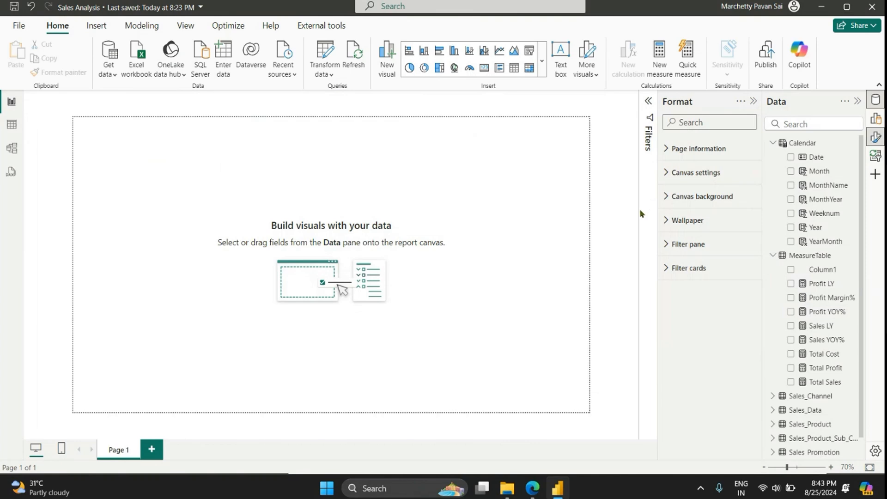
Step: Give the canvas background a light grey colour, one shade darker than white, with 0% transparency
left_click(667, 197)
left_click(682, 236)
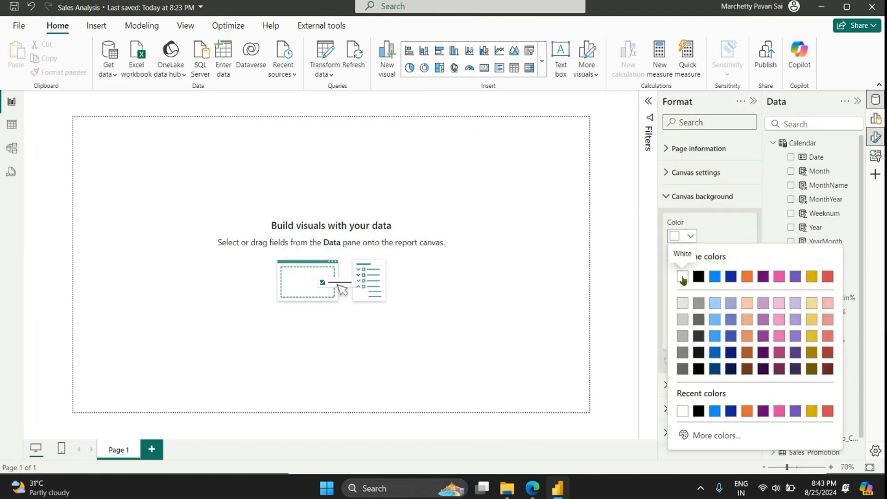
left_click(680, 304)
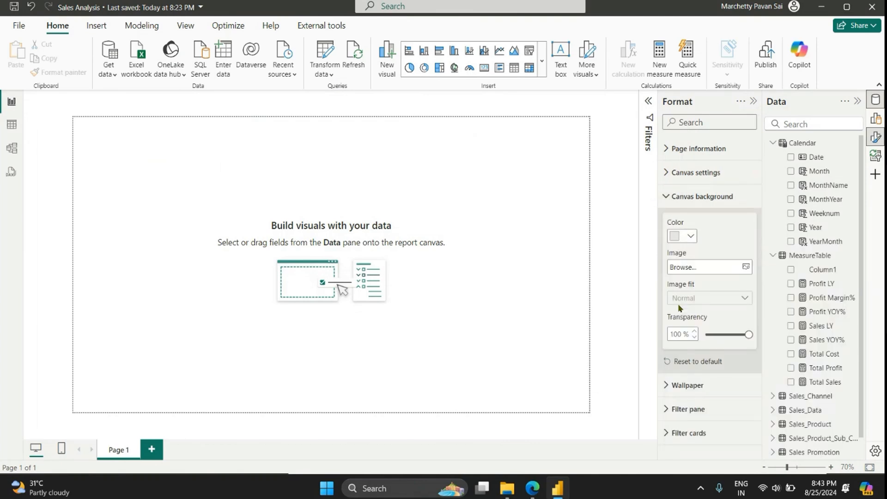
left_click(713, 334)
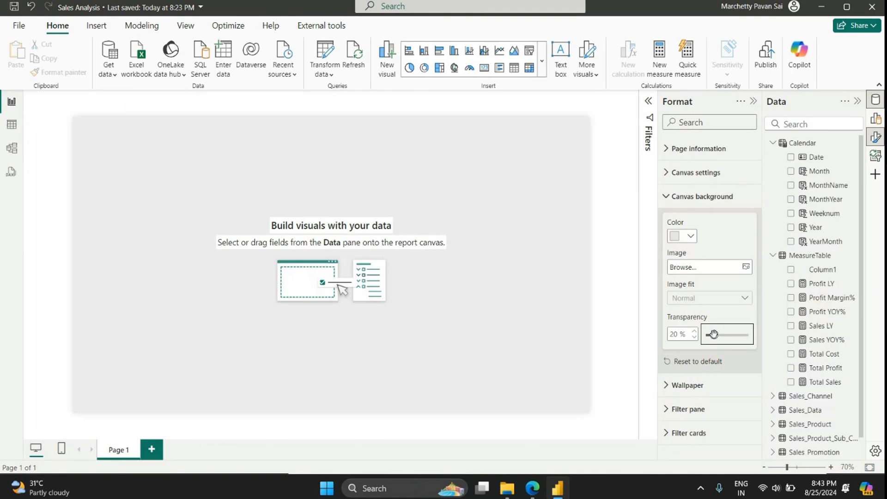
left_click_drag(713, 334, 702, 333)
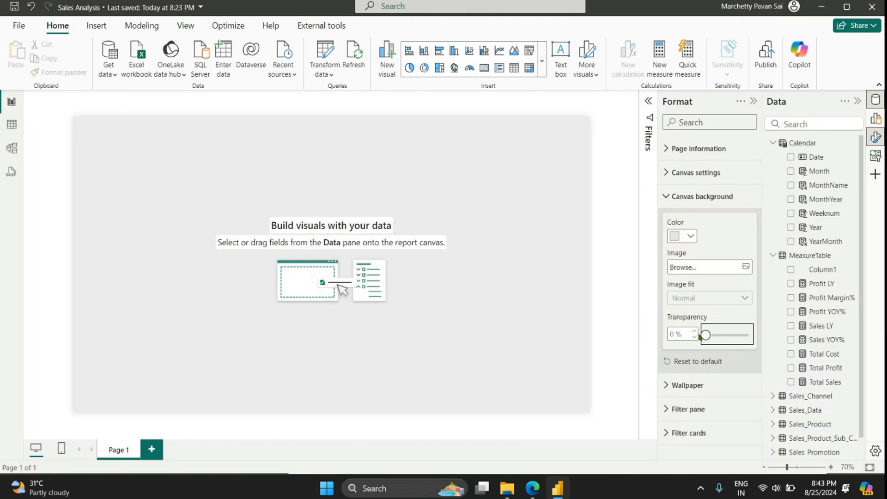
left_click(383, 108)
scroll(423, 149, "up", 1)
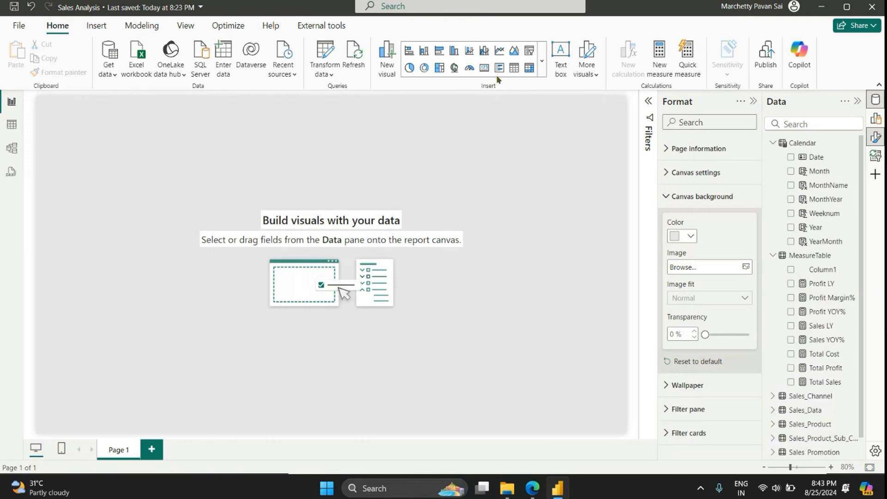
Step: Insert a text box, reshape it into a wide, shallow header and enter "Sales Analysis Report"
left_click(559, 64)
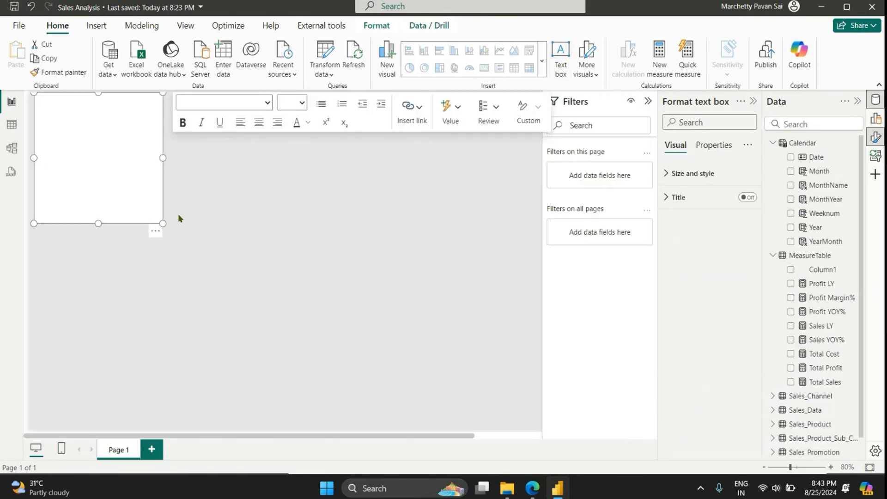
left_click_drag(162, 222, 288, 118)
left_click(215, 102)
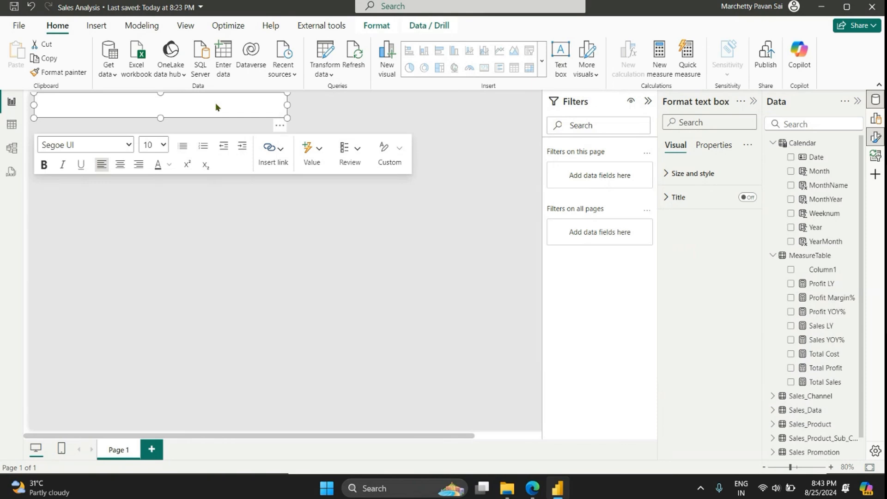
type("Sales Analysis")
type("Report")
Step: Format the whole report title as bold, dark blue text at font size 32
key("ctrl+a")
key("ctrl+b")
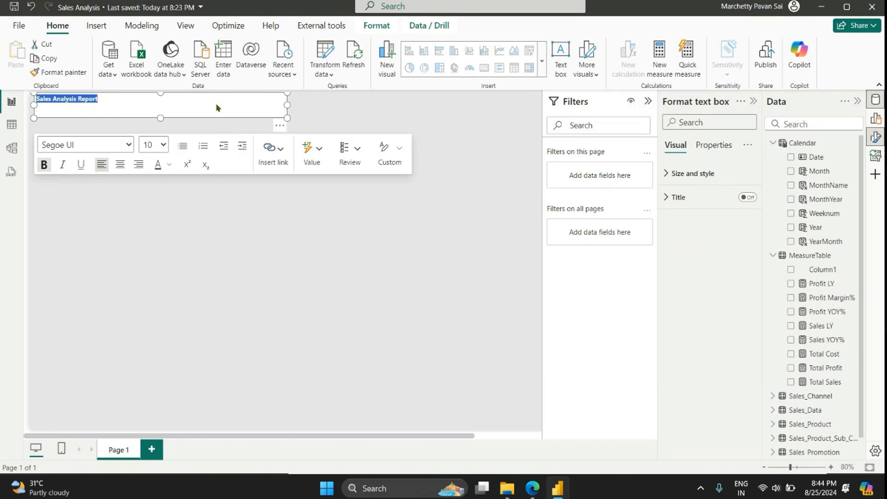
left_click(170, 165)
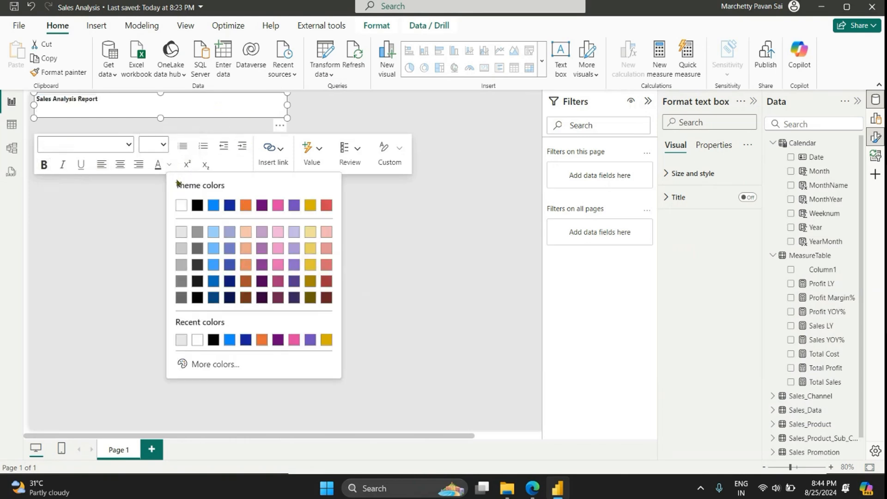
left_click(214, 300)
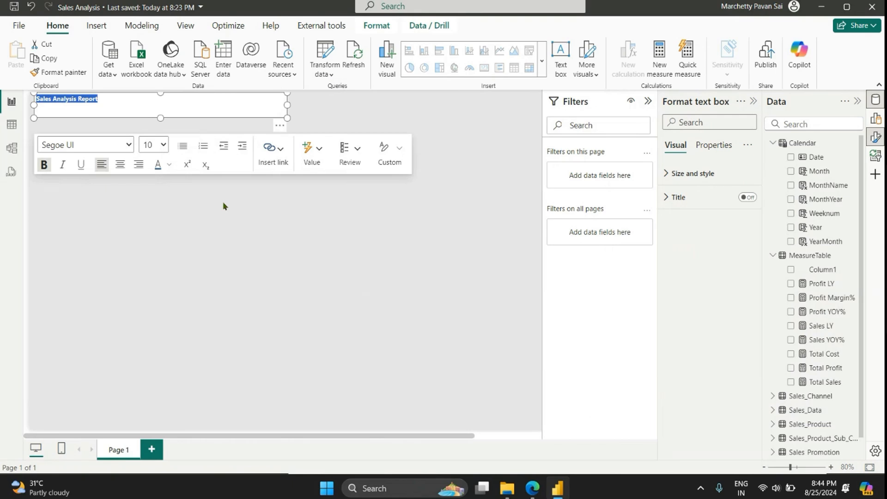
left_click(163, 145)
left_click(156, 302)
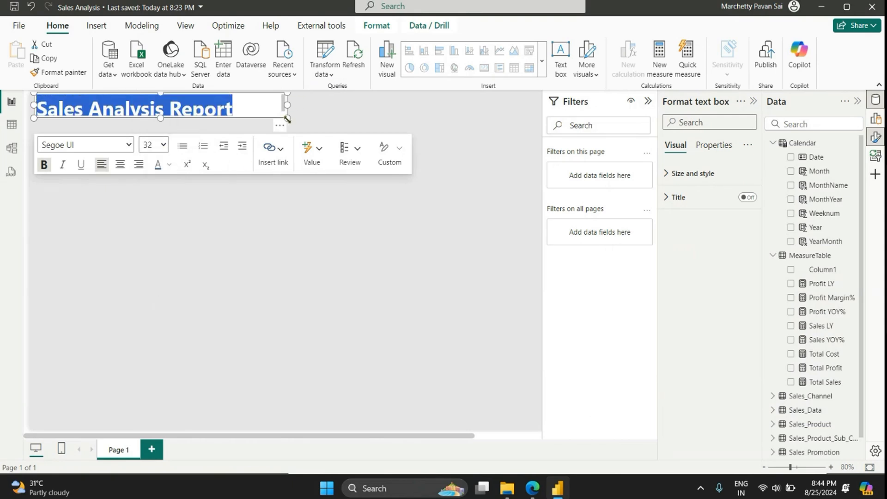
Step: Resize the title text box to about 440 wide by 78 high and turn off its background
left_click_drag(287, 119, 236, 134)
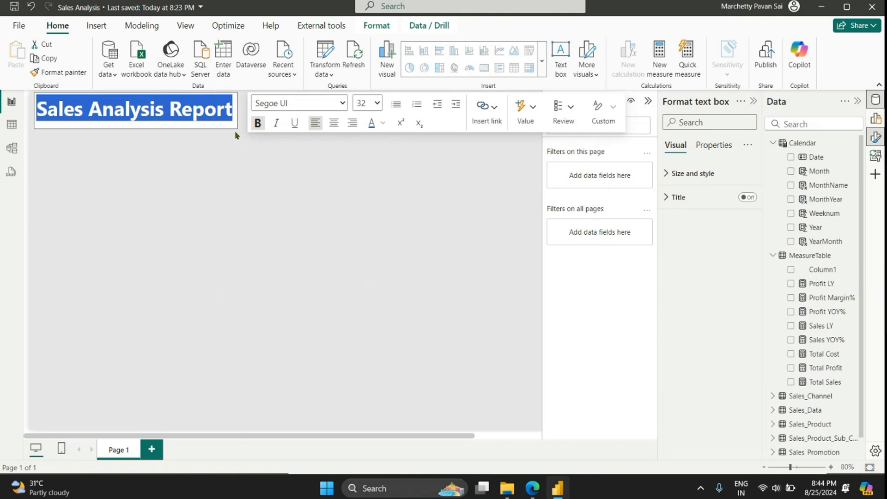
left_click(198, 135)
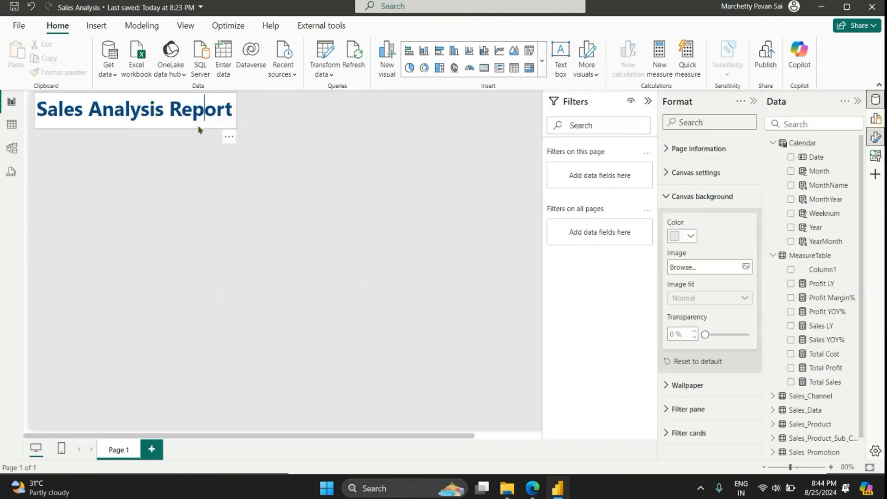
left_click(672, 173)
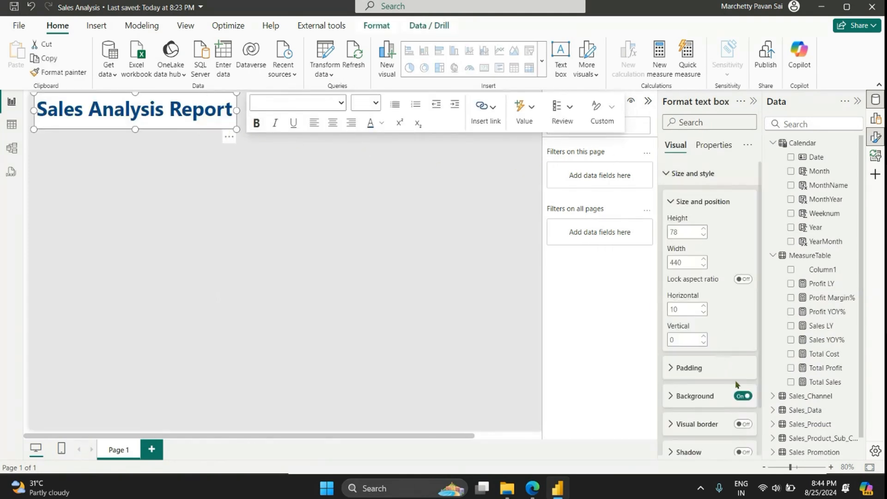
left_click(742, 396)
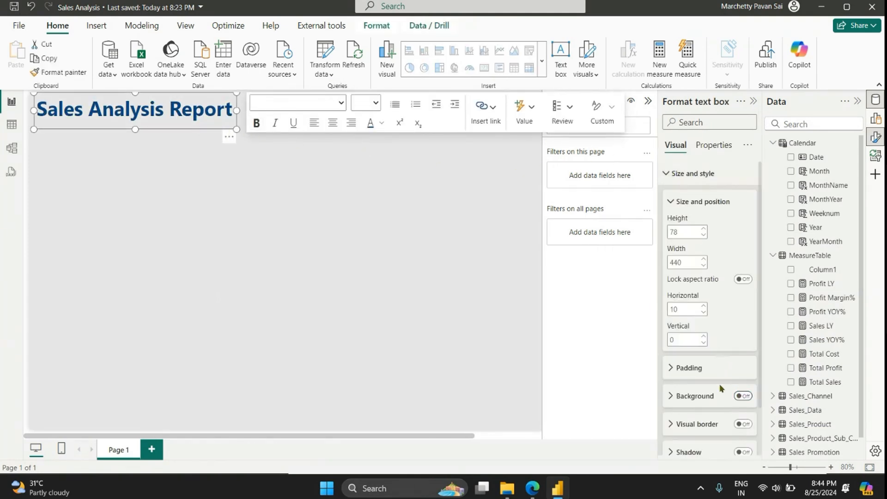
left_click(95, 156)
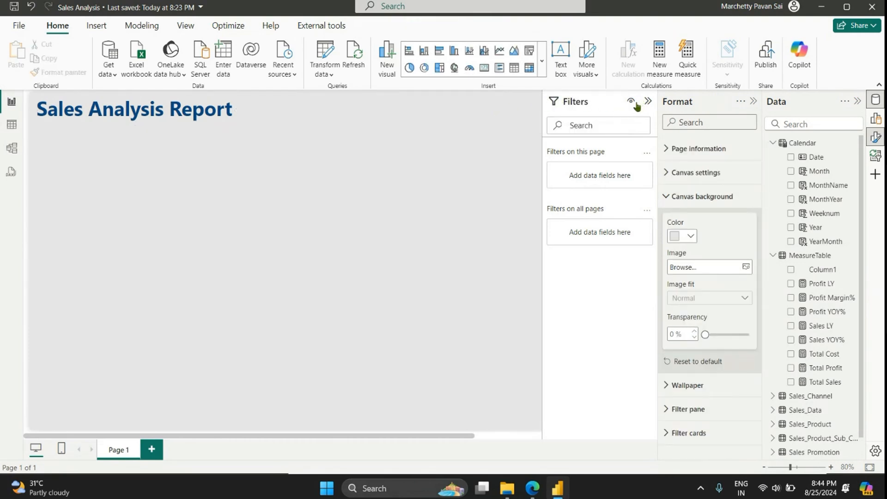
scroll(301, 200, "down", 2)
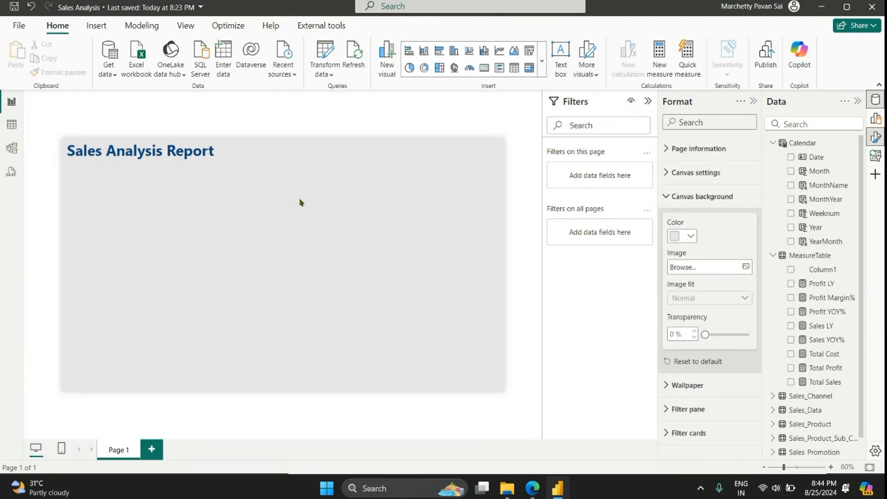
scroll(318, 213, "up", 1)
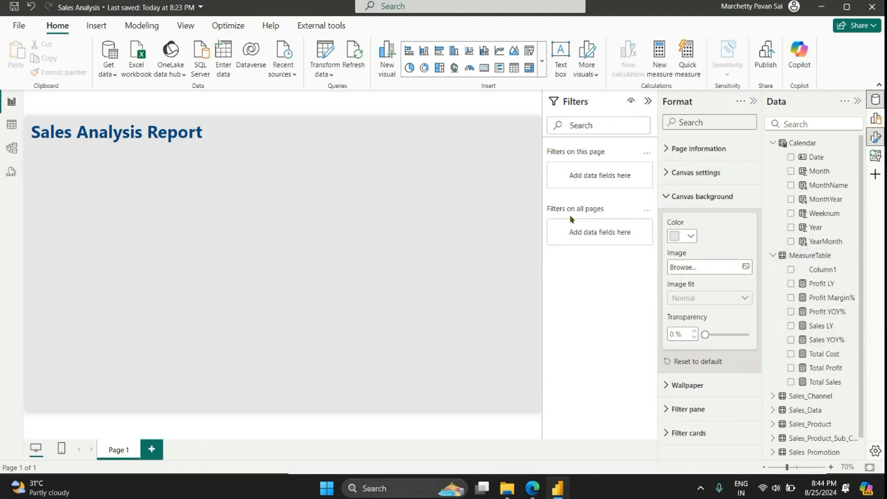
Step: Insert a new-style card visual directly under the report title, about 440 wide by 324 high
left_click(543, 62)
scroll(460, 401, "down", 3)
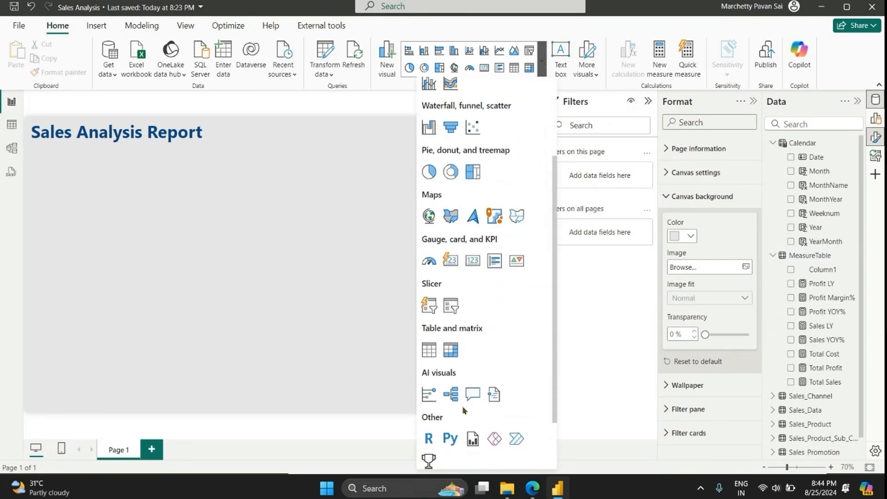
left_click(448, 262)
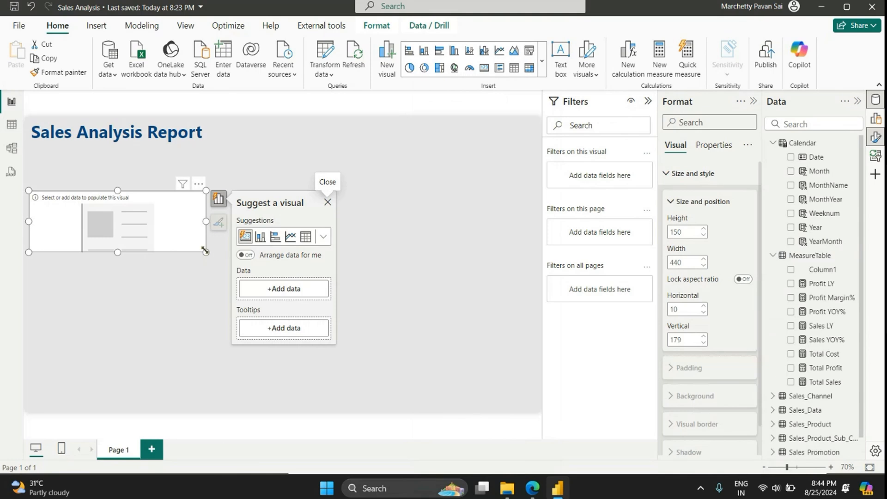
left_click_drag(205, 249, 205, 322)
left_click_drag(162, 300, 161, 260)
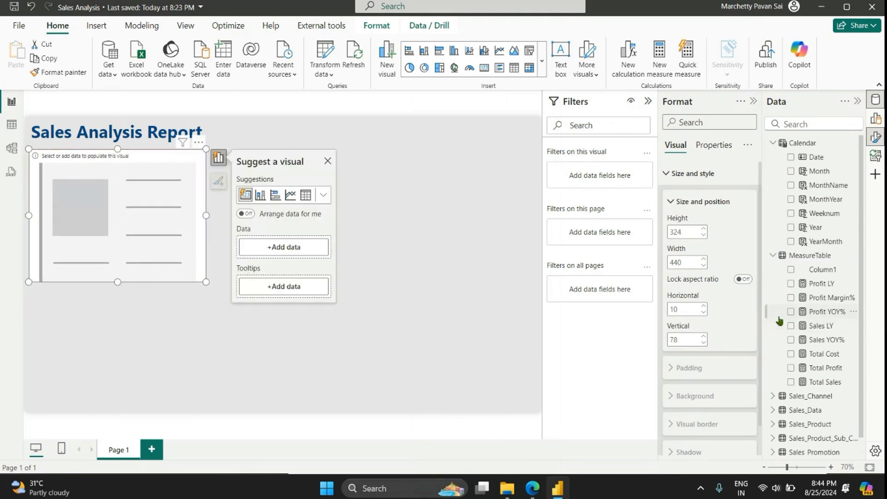
Step: Add the Total Sales measure to the card's data and shrink the card to a small, compact tile
scroll(803, 351, "down", 1)
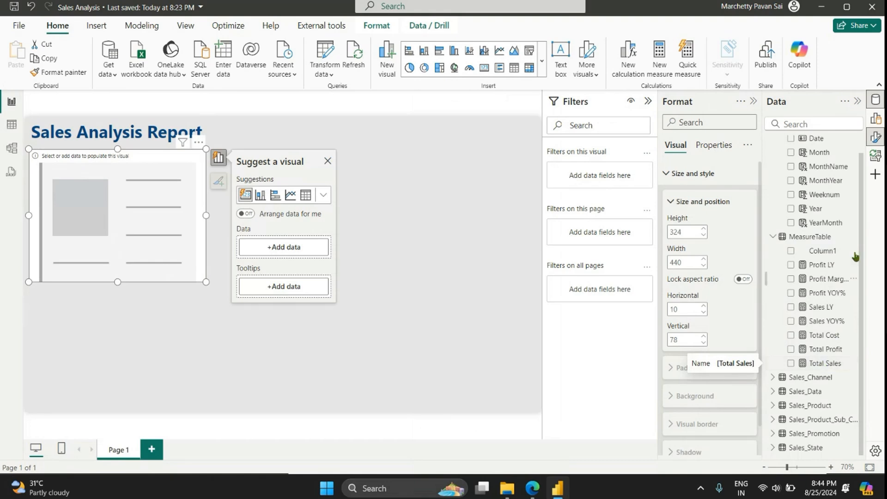
left_click(875, 119)
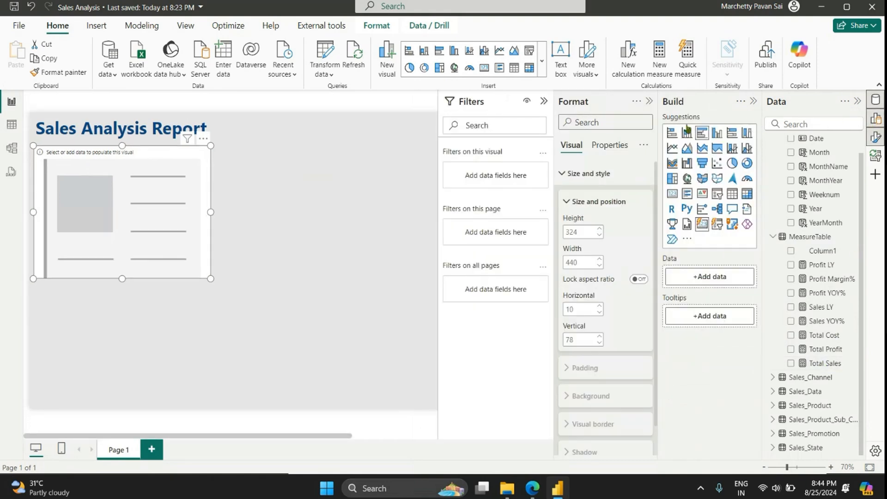
left_click(649, 102)
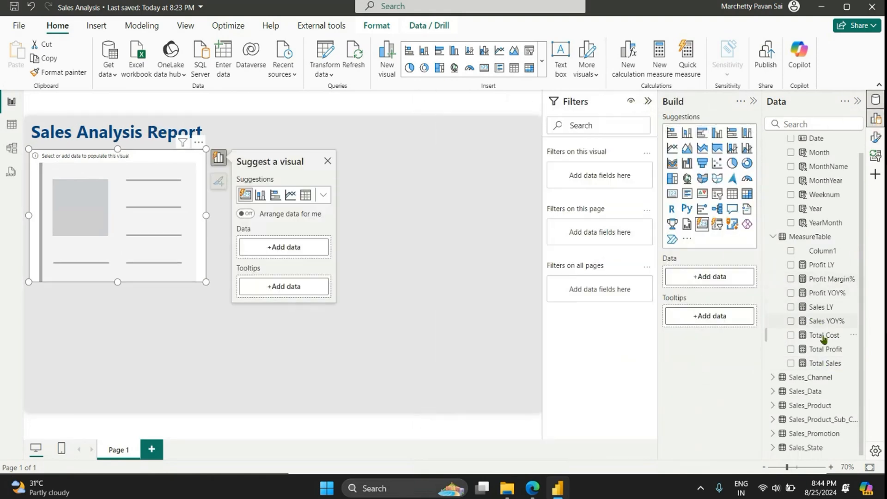
left_click_drag(824, 363, 724, 277)
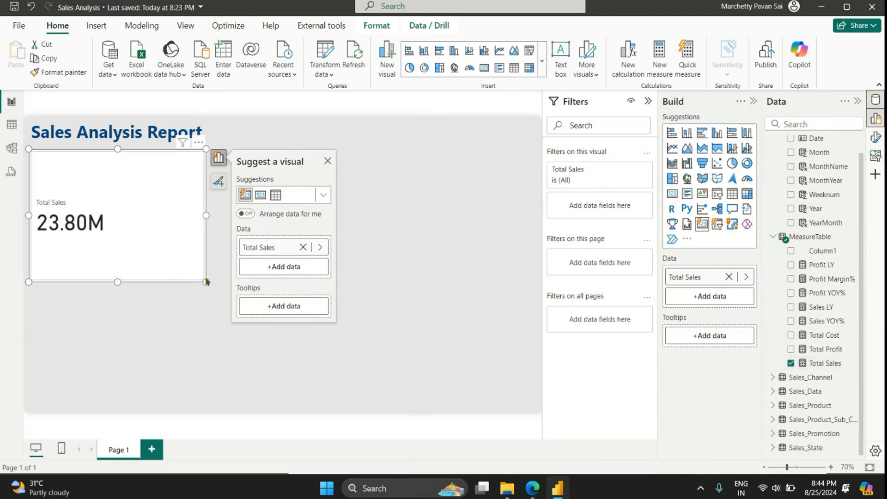
left_click_drag(205, 281, 133, 242)
Step: Set the font size of the Total Sales card's callout value to 30
left_click(875, 137)
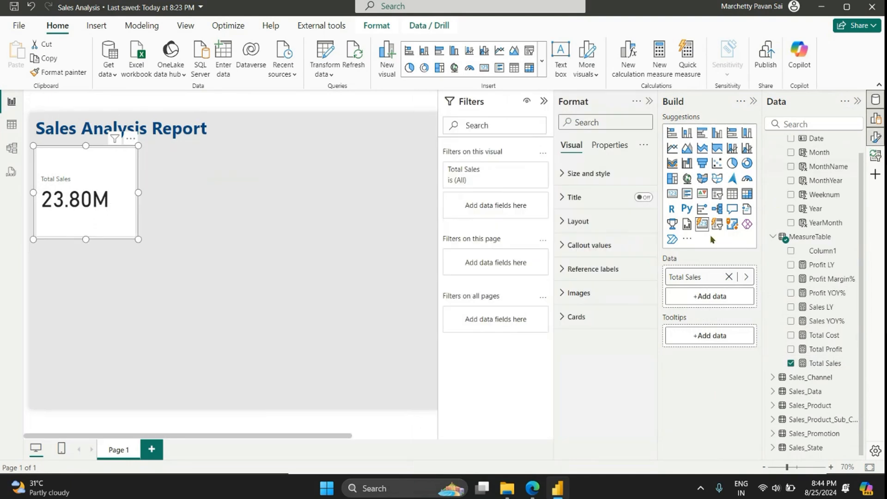
left_click(623, 258)
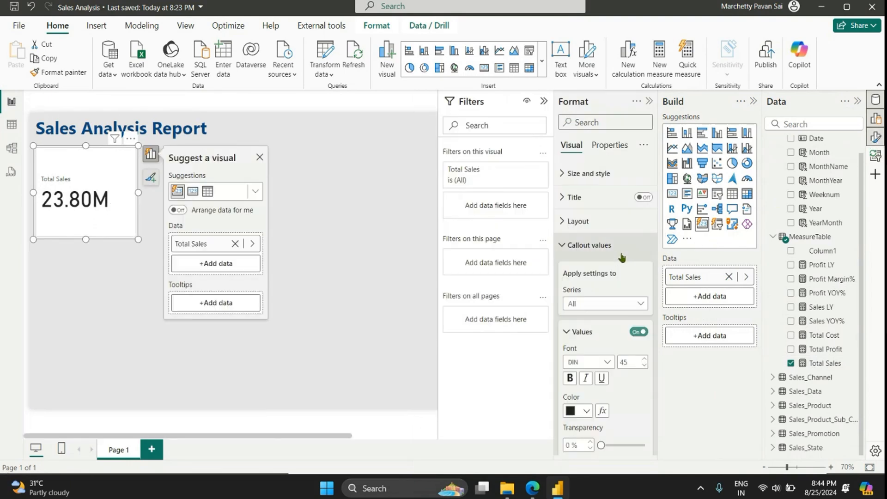
left_click(633, 358)
type("30")
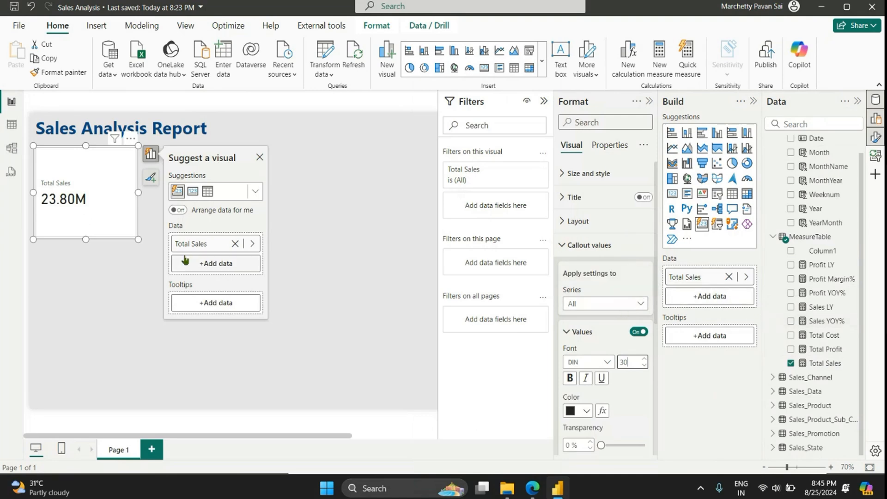
left_click(577, 245)
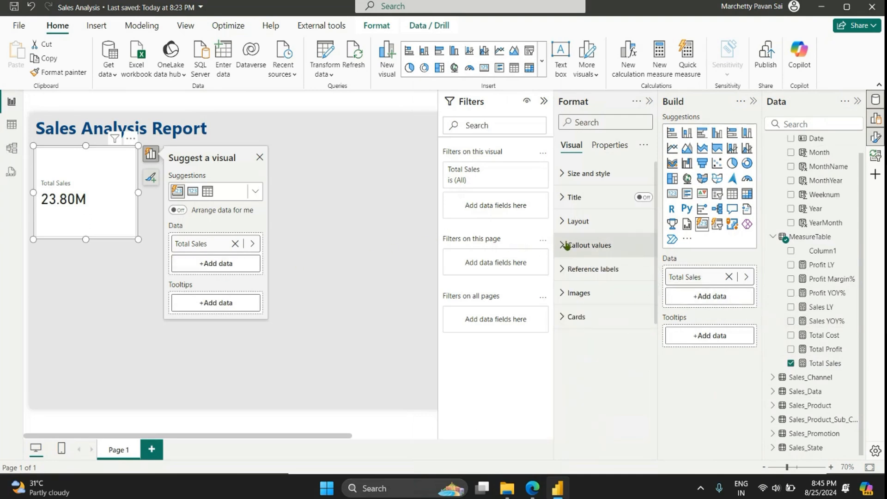
Step: Add the Sales LY and Sales YOY% measures as reference labels on the Total Sales card
left_click(572, 292)
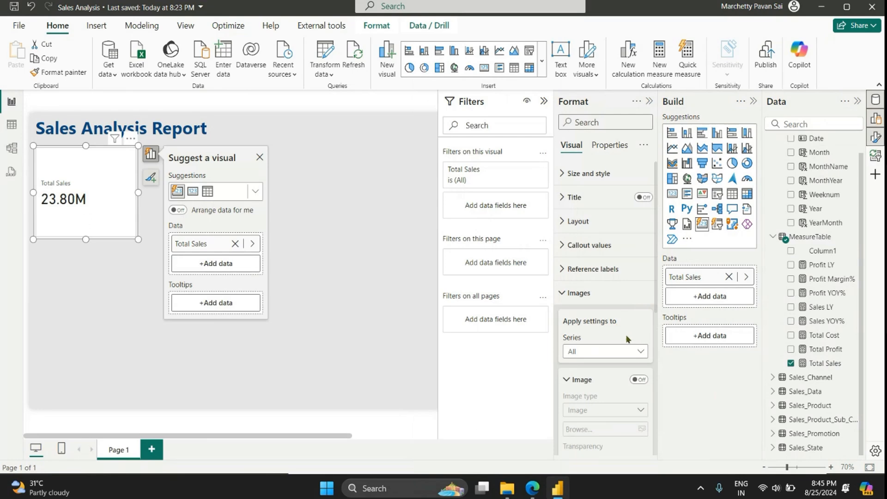
left_click(580, 296)
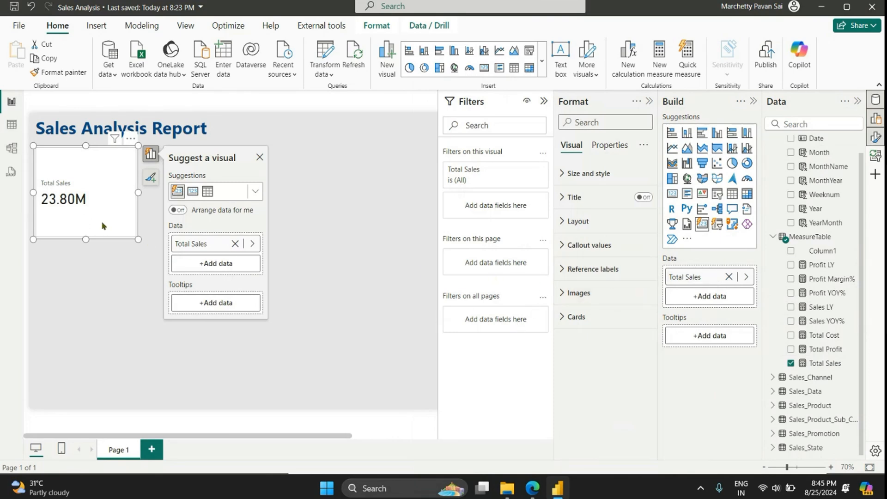
left_click(588, 269)
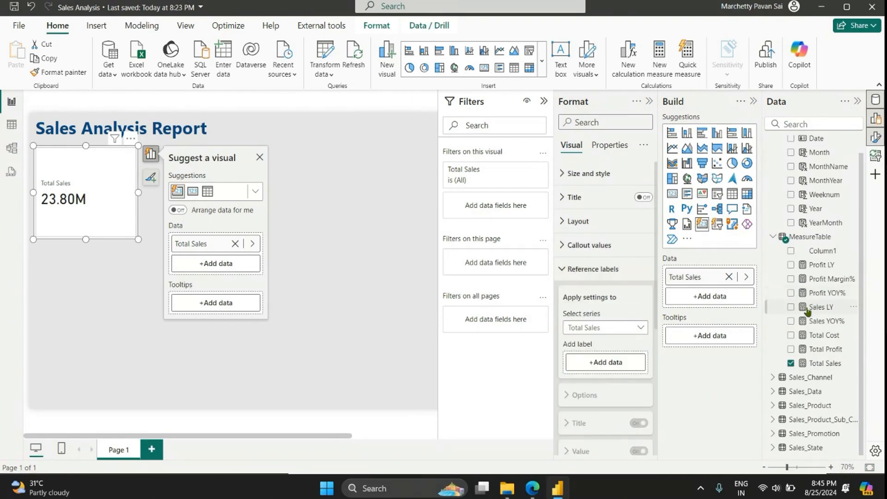
left_click_drag(835, 310, 626, 363)
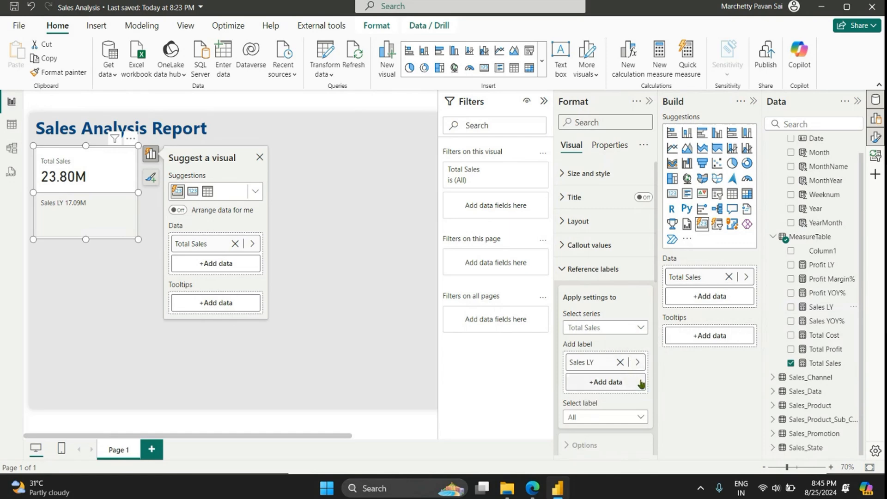
left_click_drag(833, 321, 635, 382)
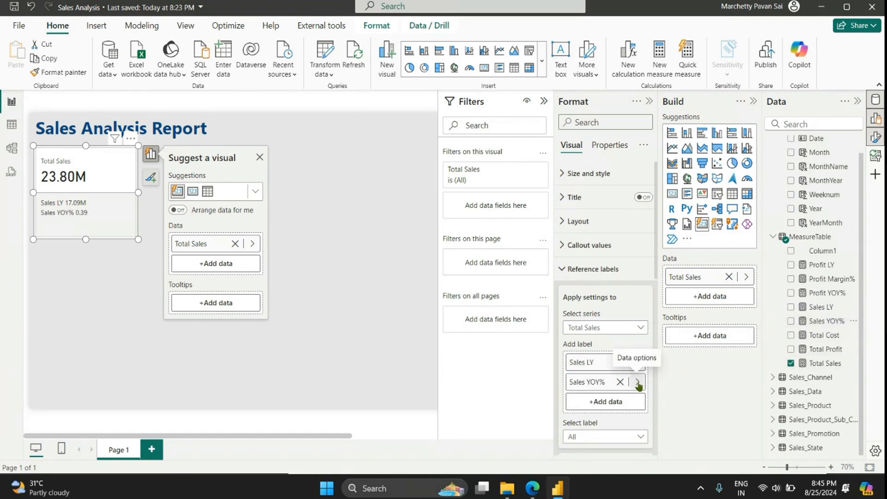
Step: Format the Sales YOY% measure as a percentage
left_click(827, 321)
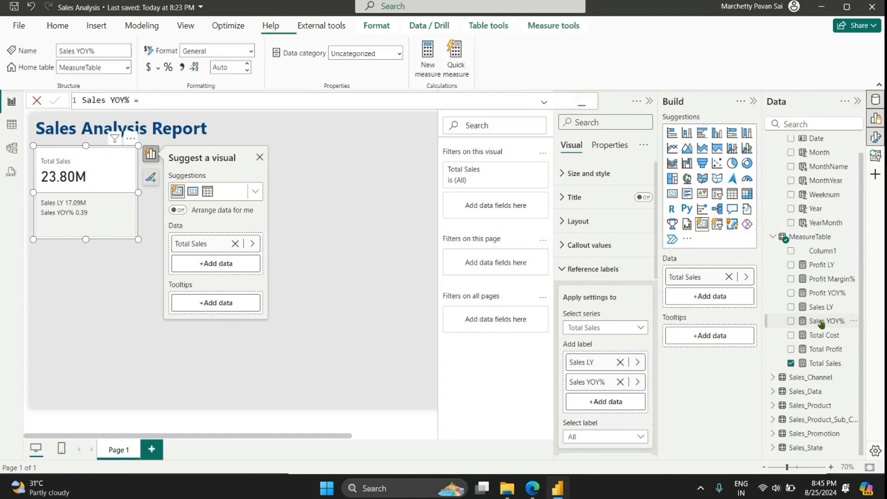
left_click(168, 68)
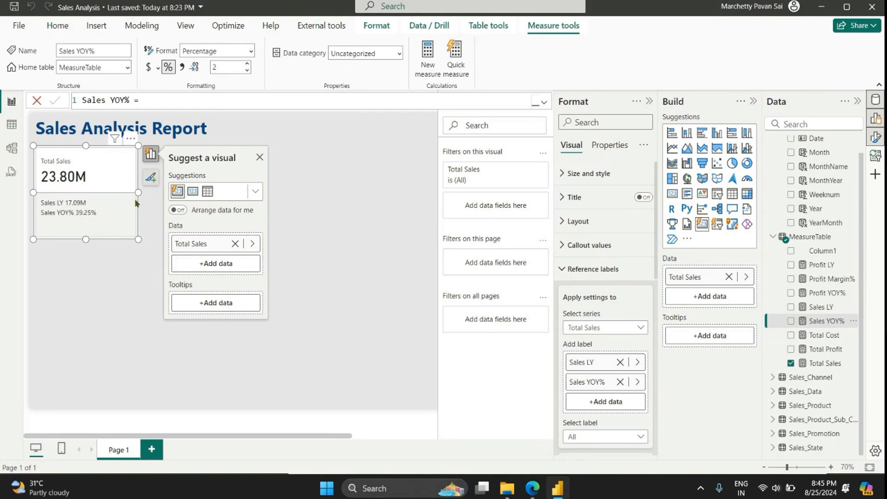
scroll(136, 203, "up", 3)
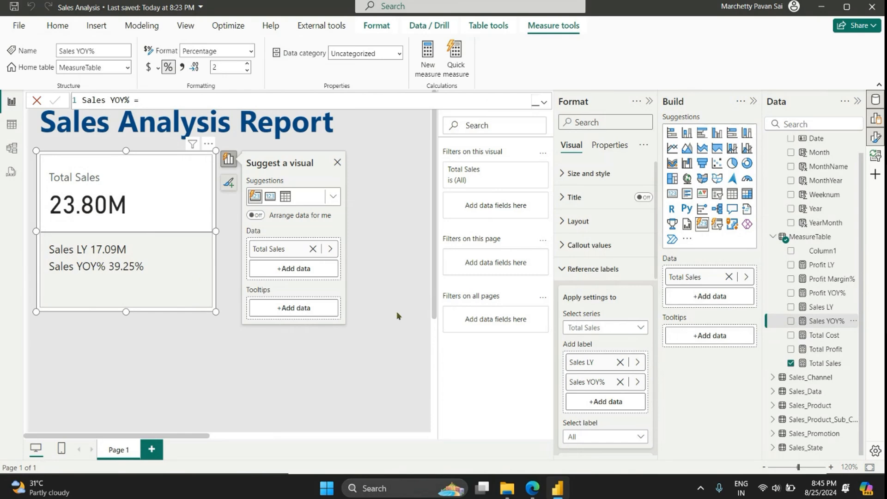
Step: Give the card's Sales LY reference label a custom title reading "Sales LY :"
scroll(624, 333, "down", 2)
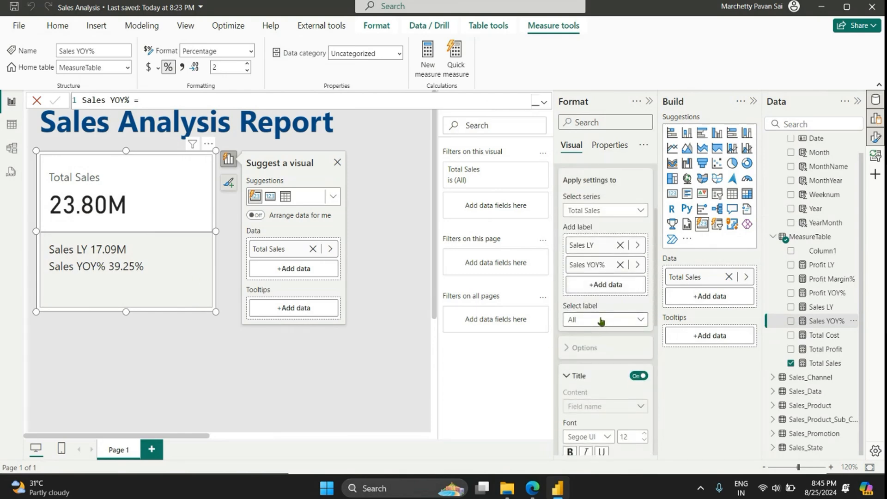
left_click(600, 321)
left_click(599, 347)
scroll(599, 347, "down", 2)
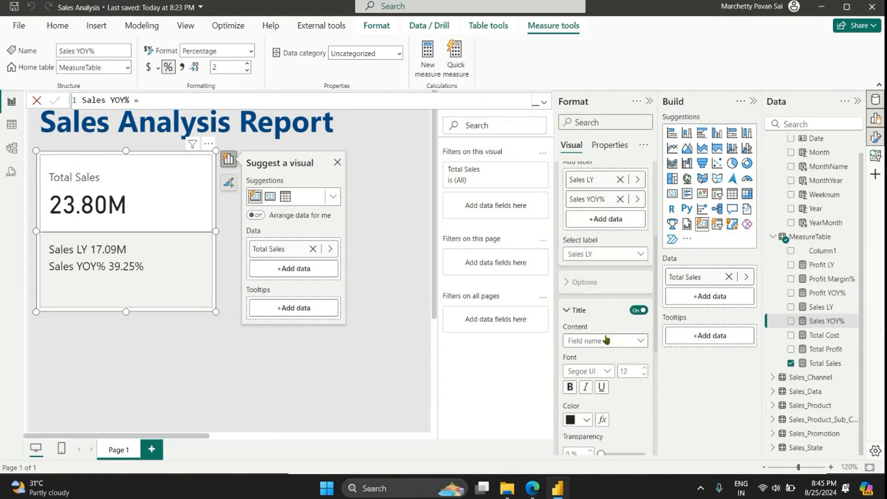
left_click(595, 291)
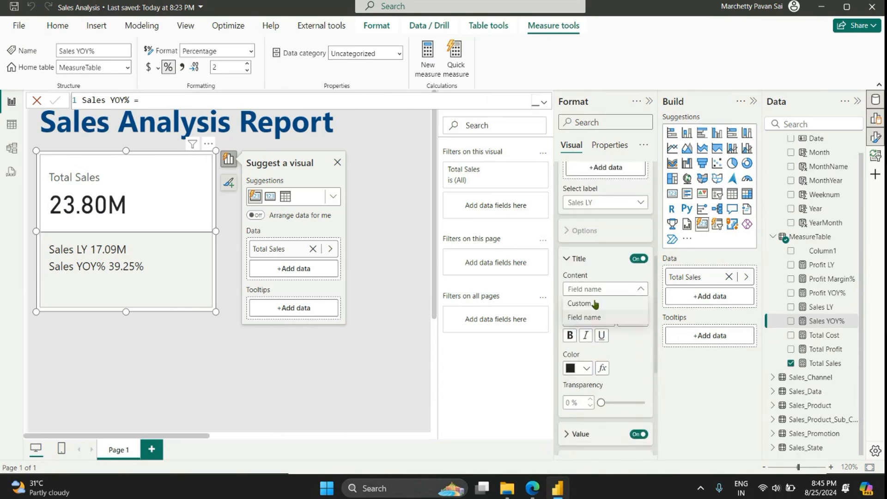
left_click(595, 304)
left_click(609, 319)
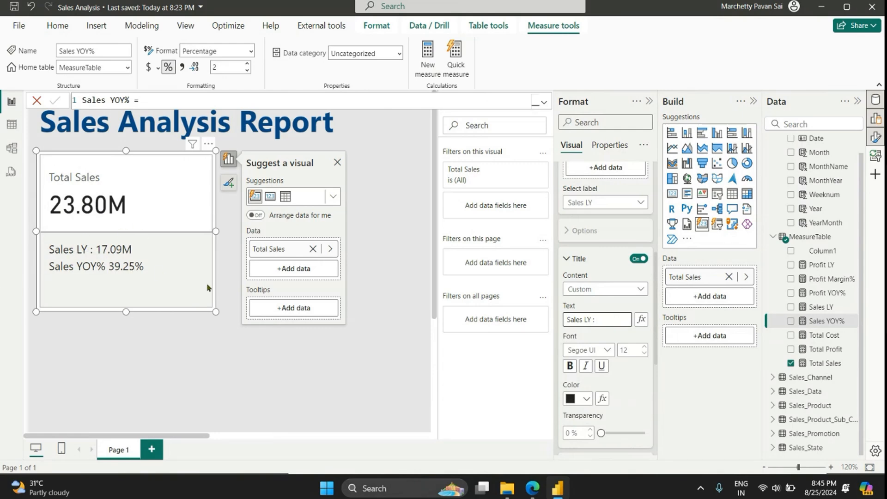
Step: Make the Sales LY reference label's title bold and dark blue
left_click(571, 367)
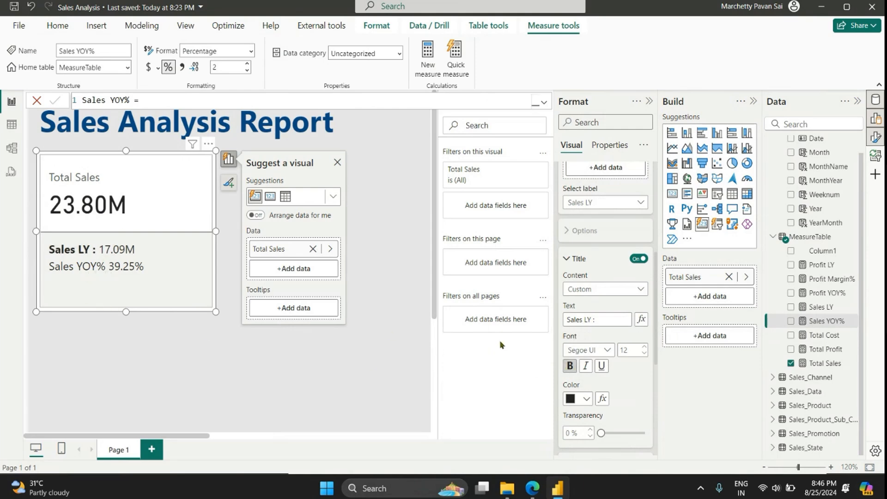
left_click(571, 400)
left_click(610, 305)
scroll(605, 277, "down", 2)
scroll(636, 237, "up", 1)
scroll(636, 237, "up", 1)
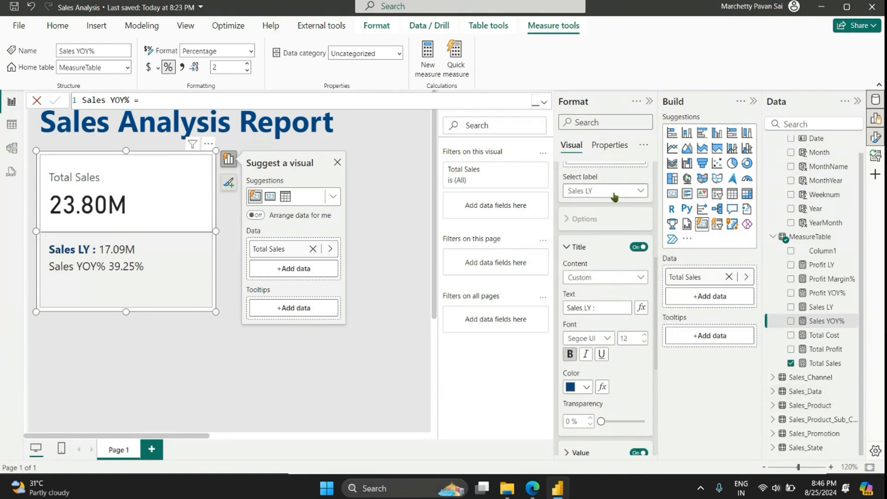
Step: Give the Sales YOY% reference label the custom title "Sales YOY% :" in bold dark blue
left_click(614, 191)
left_click(604, 234)
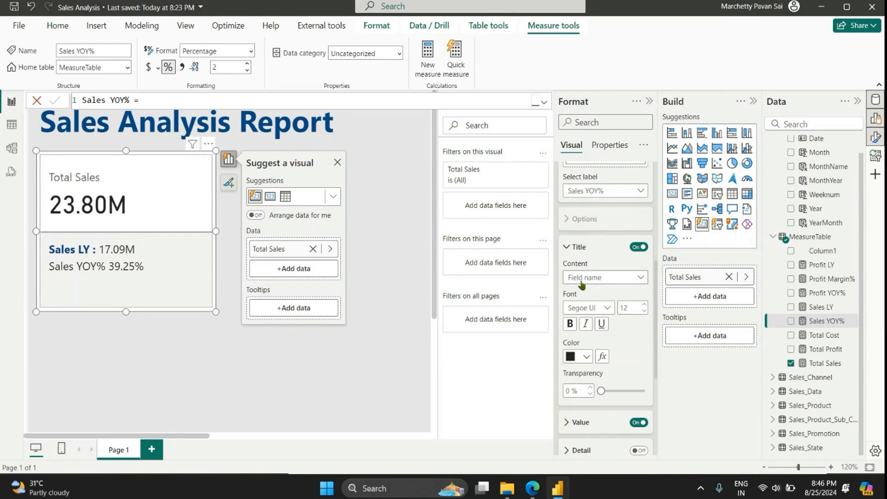
left_click(604, 277)
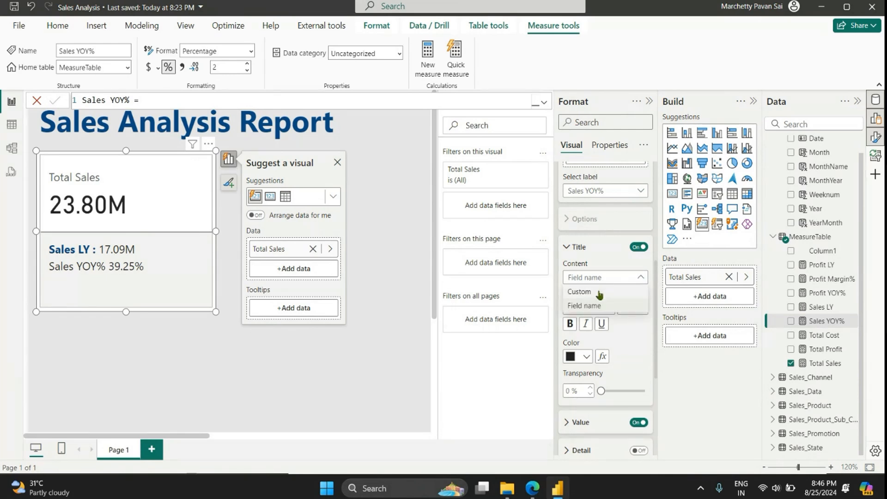
left_click(600, 295)
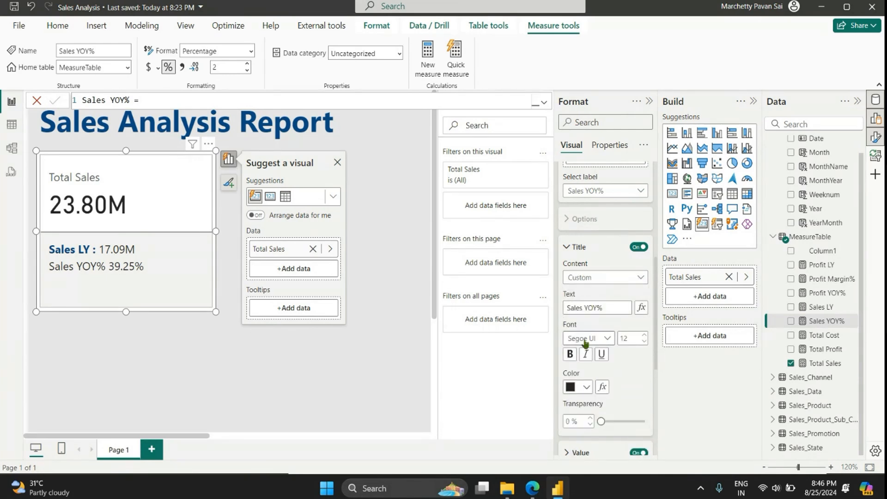
left_click(577, 388)
left_click(609, 295)
left_click(615, 305)
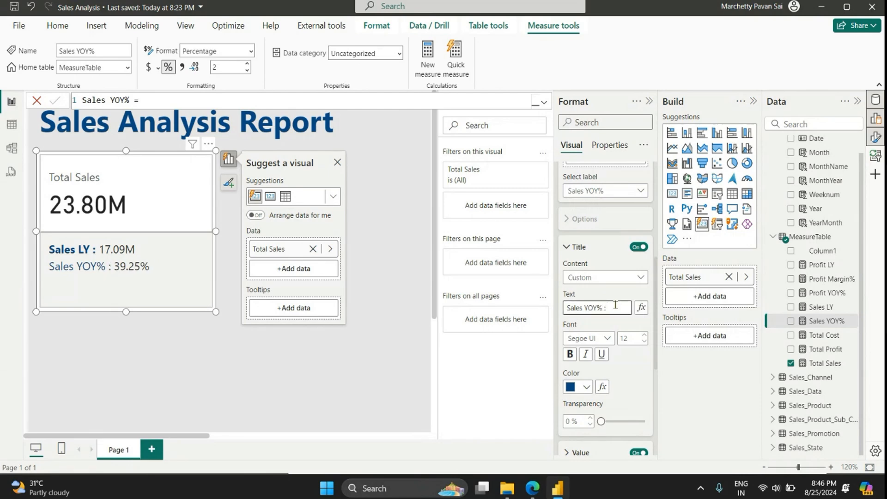
left_click(570, 354)
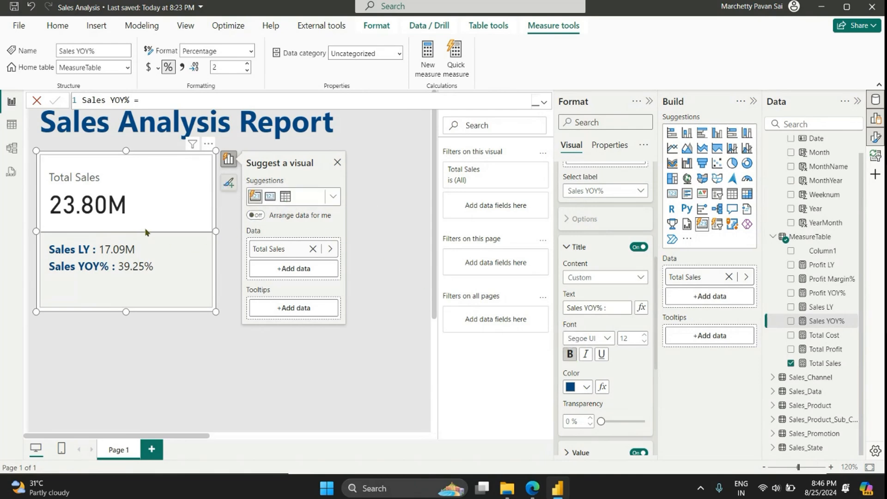
Step: Set the color of the Total Sales card's callout value to dark blue
scroll(591, 243, "up", 2)
left_click(603, 249)
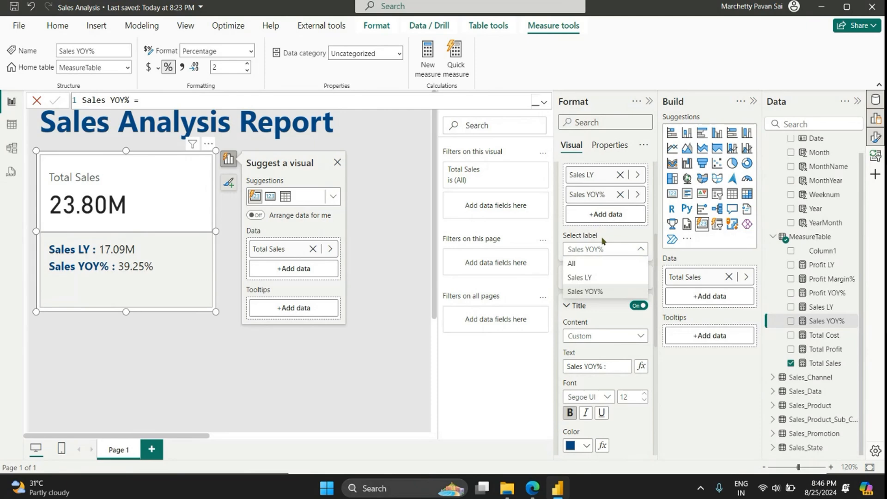
scroll(603, 240, "up", 3)
left_click(581, 254)
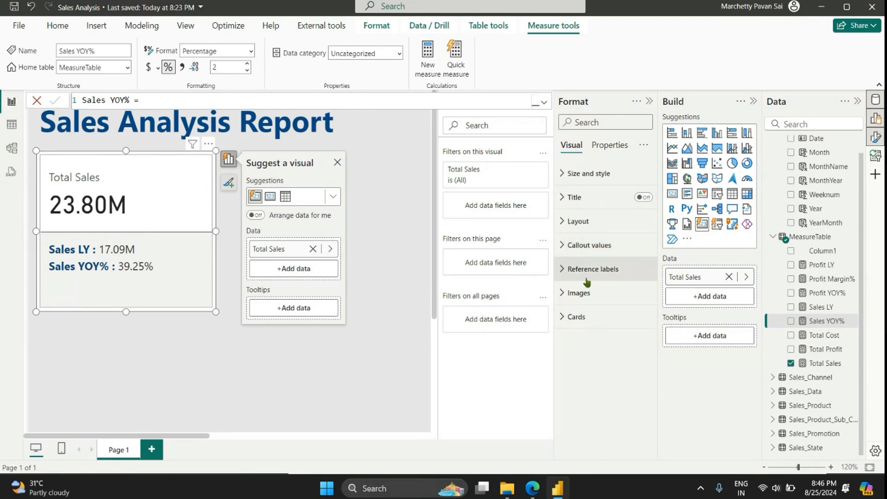
left_click(589, 251)
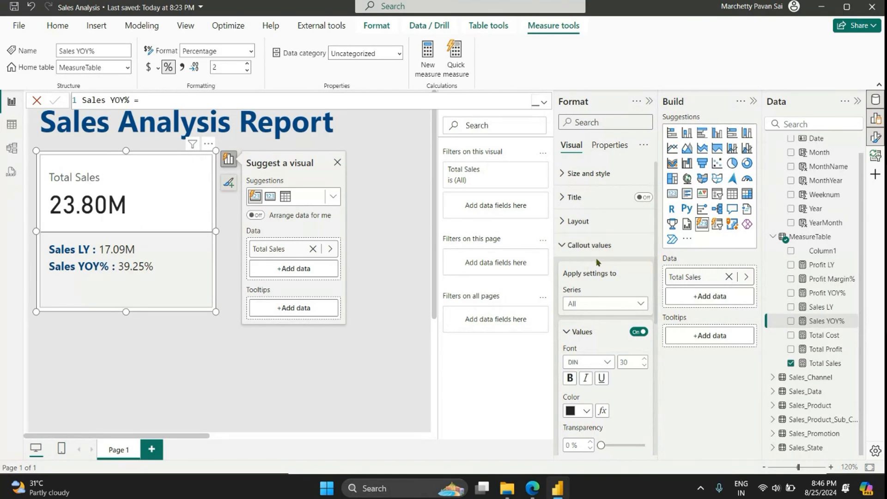
scroll(593, 314, "down", 2)
left_click(579, 354)
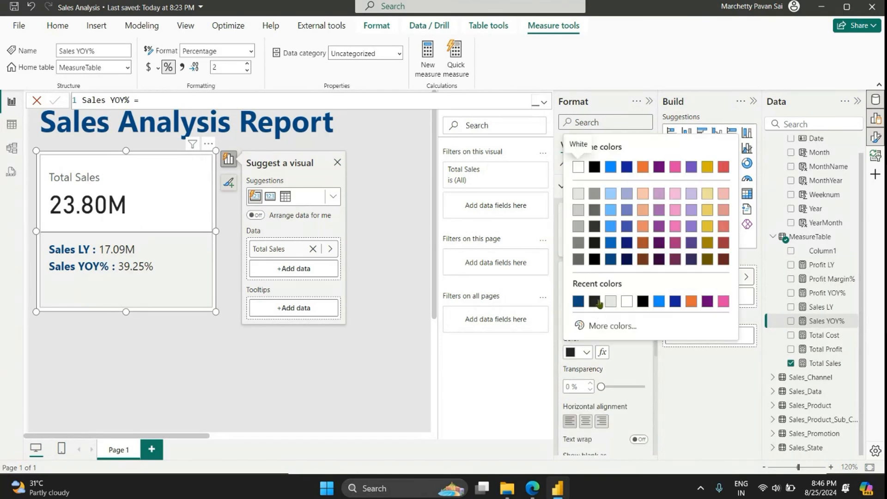
left_click(611, 264)
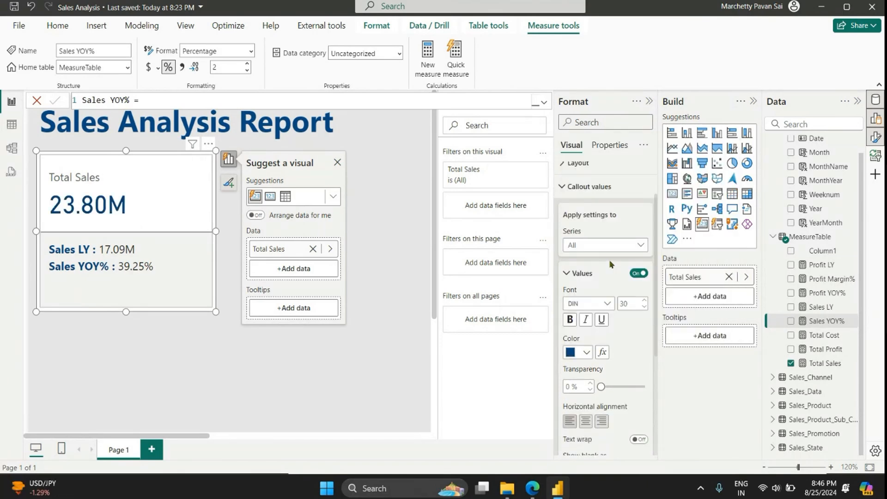
Step: Shrink the Total Sales card to about 208 wide by 167 high
left_click(215, 310)
left_click(194, 283)
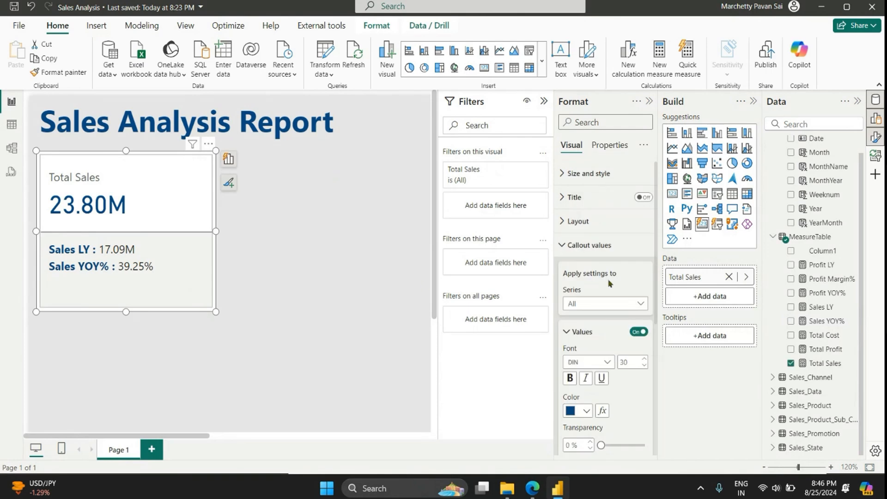
left_click(591, 246)
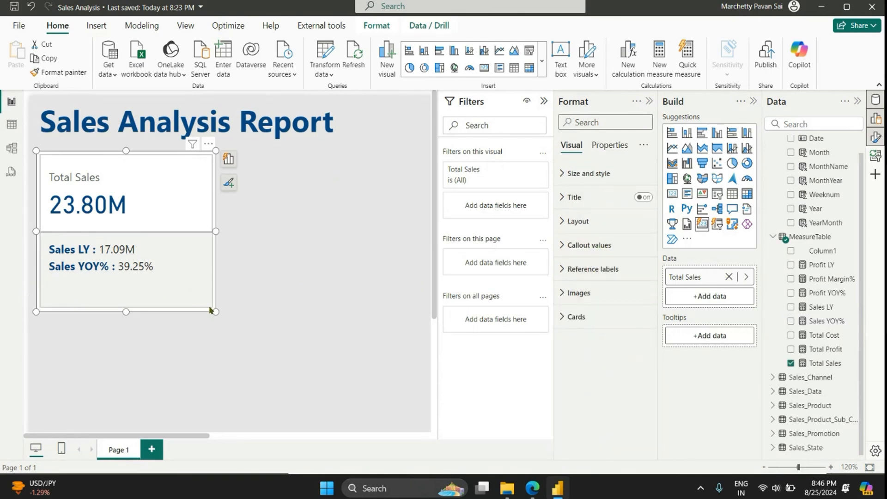
left_click_drag(215, 311, 181, 269)
Step: Change the card's shape to a rounded rectangle with 10 px rounded corners
left_click(572, 318)
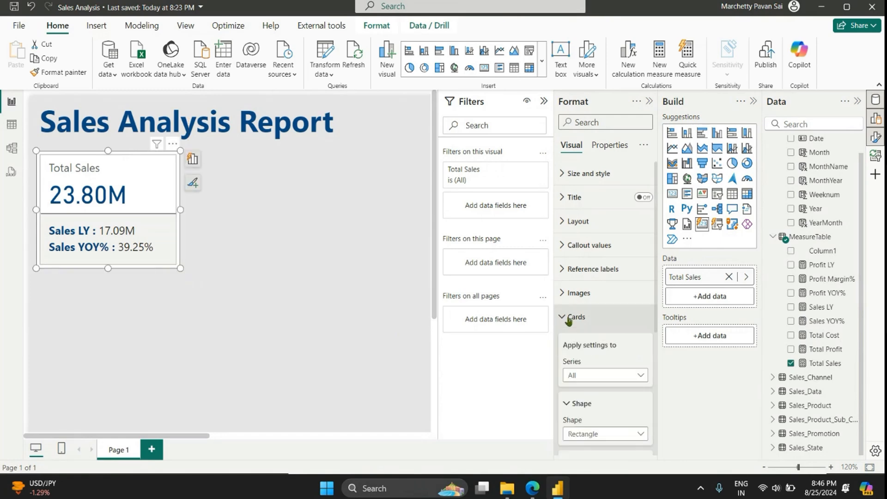
scroll(606, 381, "down", 2)
left_click(605, 376)
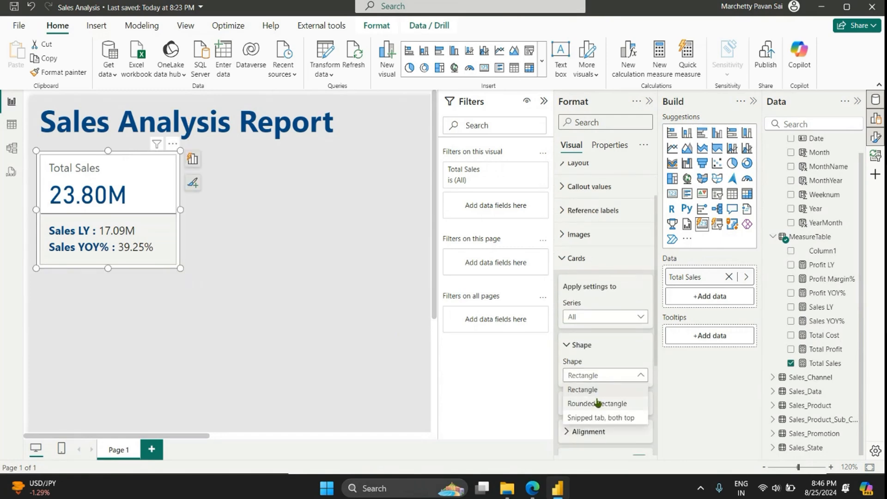
left_click(608, 397)
scroll(610, 391, "down", 2)
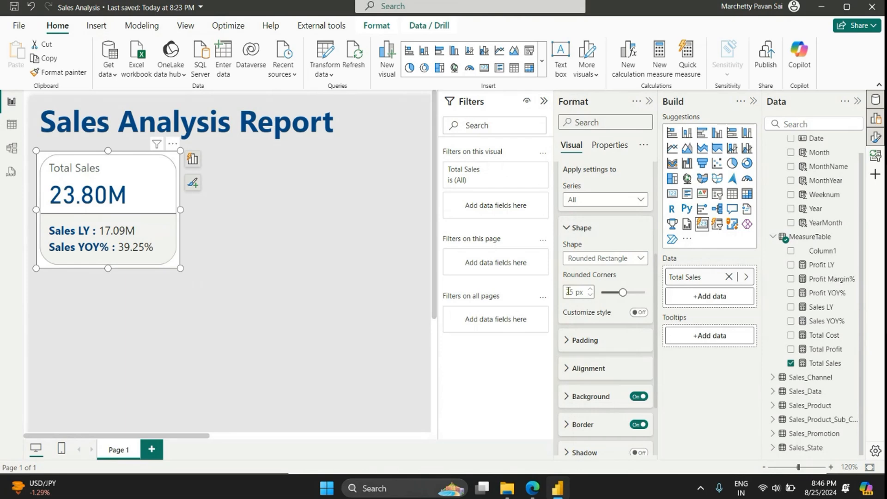
left_click_drag(567, 293, 596, 290)
type("10")
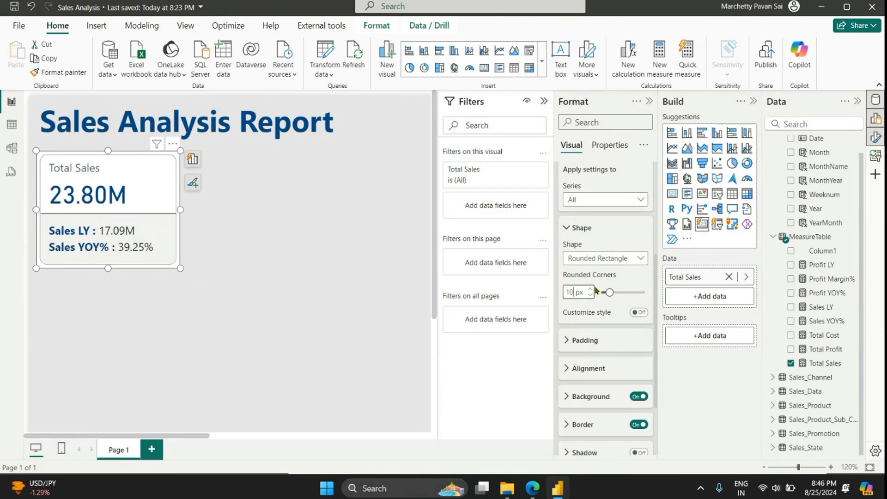
left_click(287, 320)
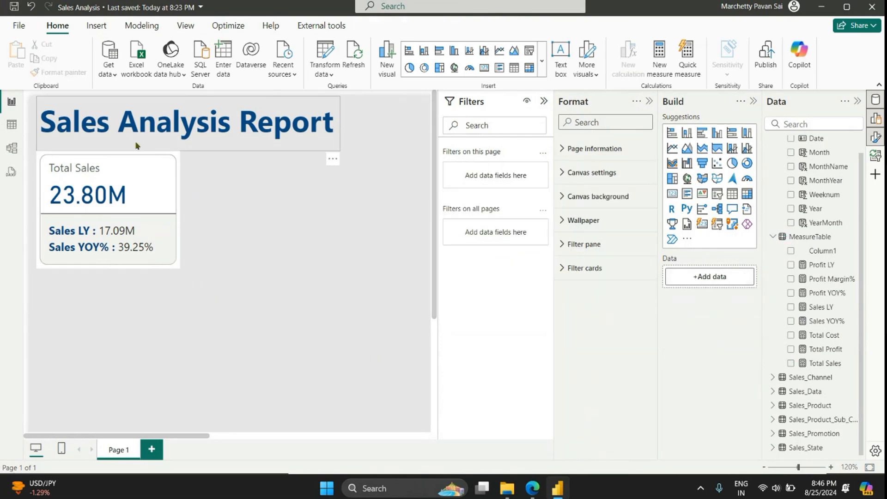
Step: Turn off the Total Sales card visual's background and collapse the Filters pane to free up canvas space
left_click(177, 186)
left_click(582, 174)
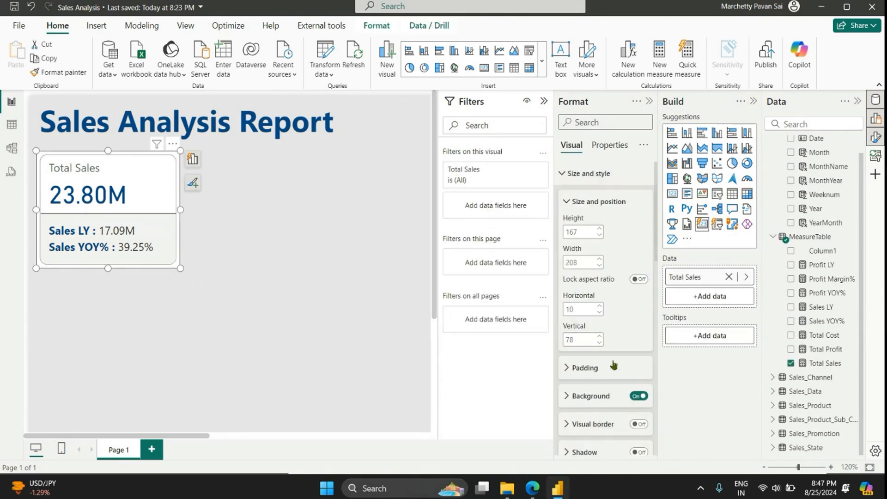
left_click(636, 395)
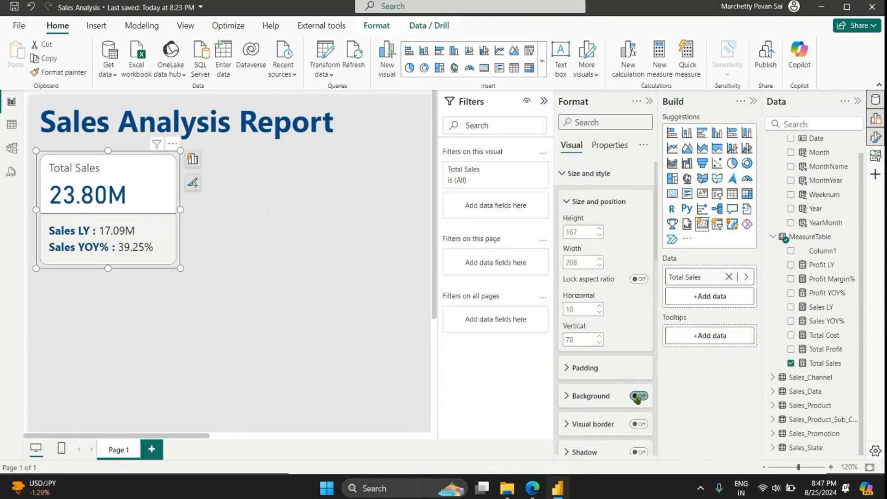
left_click(223, 227)
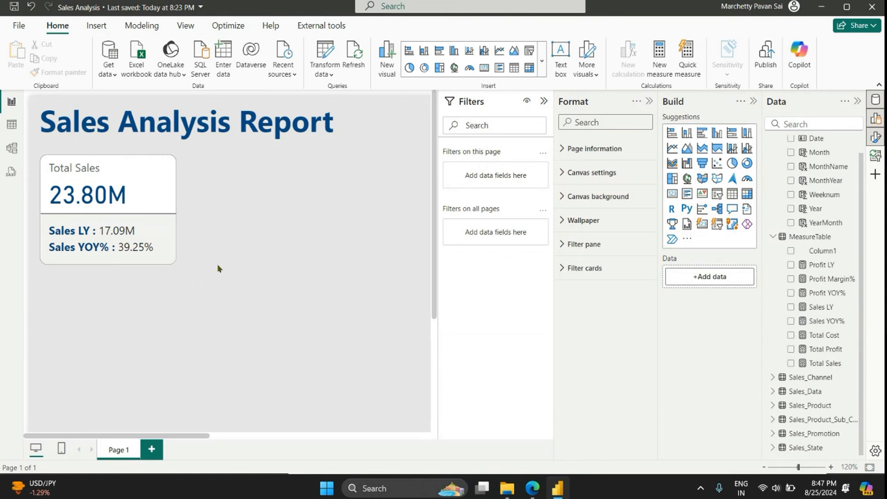
left_click(543, 101)
scroll(285, 238, "down", 3)
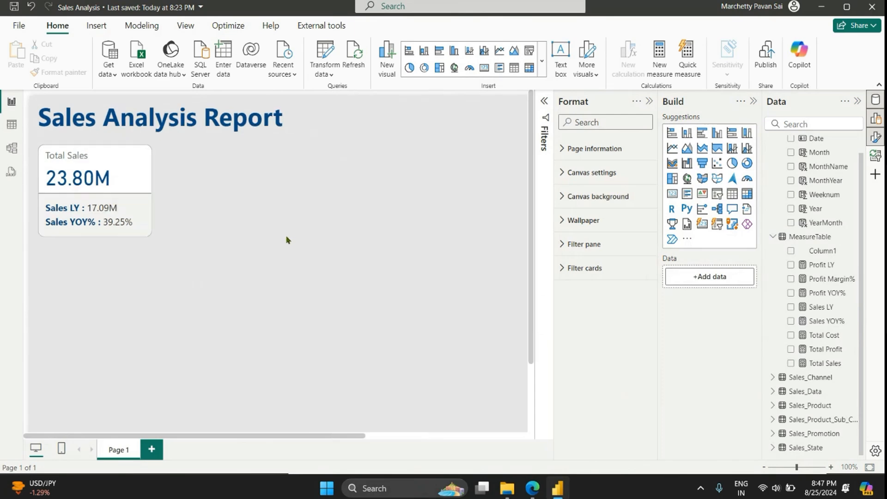
Step: Move the Total Sales card up to vertical 70 and place a duplicate beside it at horizontal 253
scroll(286, 240, "down", 1)
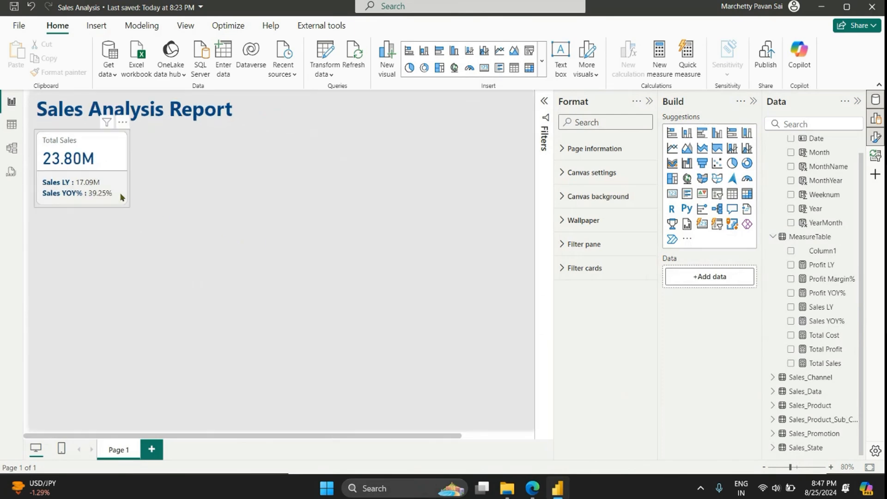
scroll(124, 198, "up", 2)
scroll(150, 216, "up", 1)
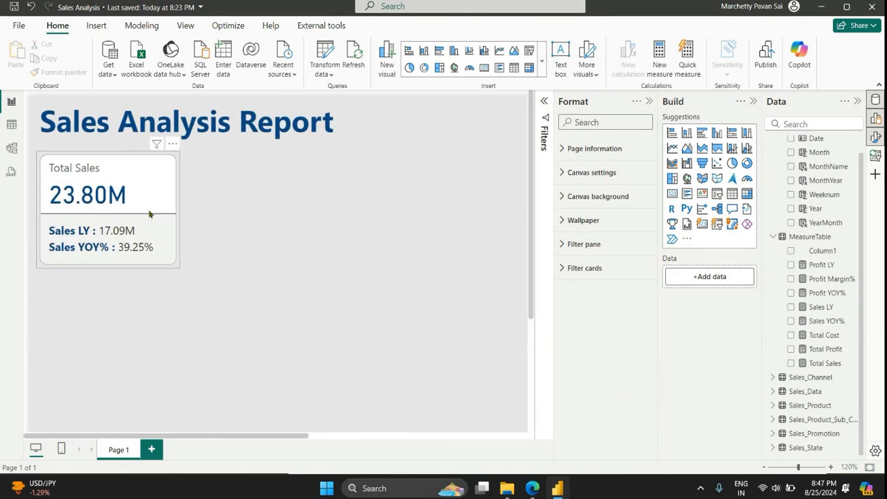
left_click(160, 215)
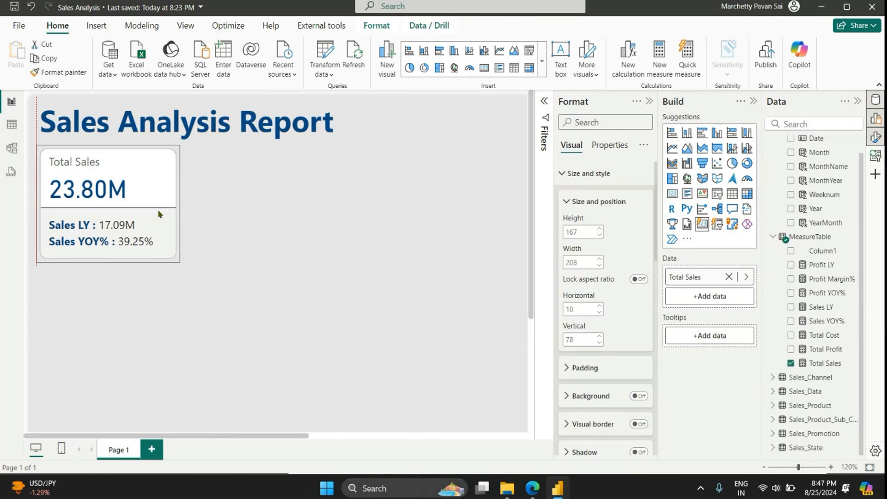
key("ctrl+c")
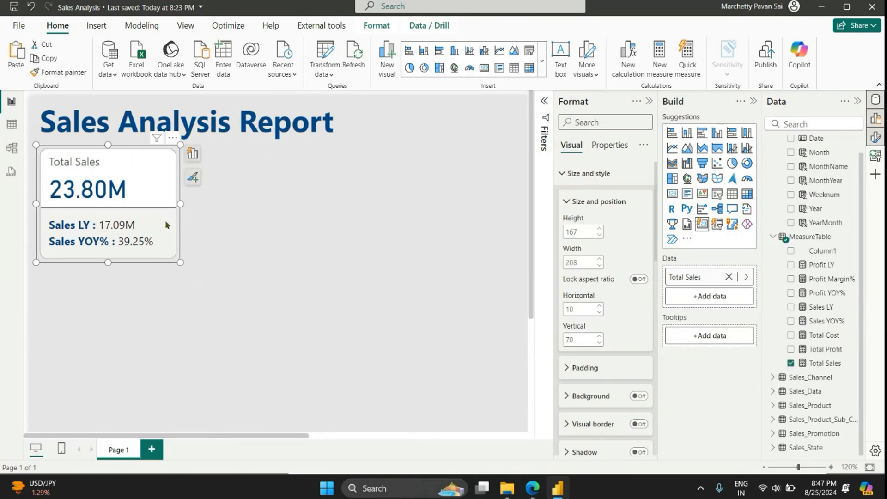
key("ctrl+v")
left_click_drag(167, 220, 338, 211)
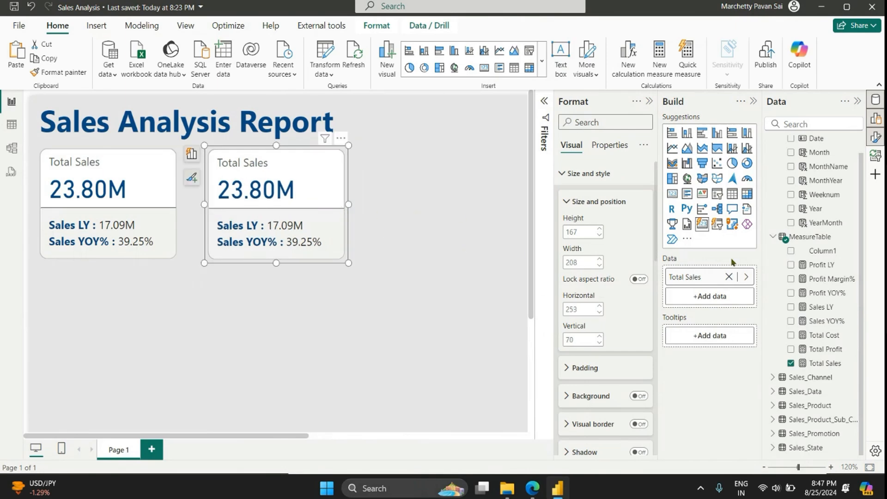
Step: Replace the duplicated card's measure with Total Profit and add Profit LY and Profit YOY% as its reference labels
left_click(746, 277)
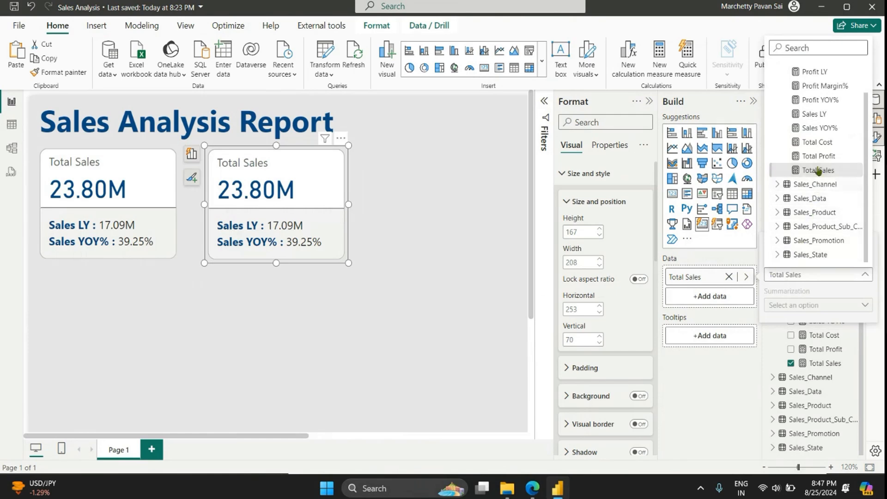
left_click(798, 163)
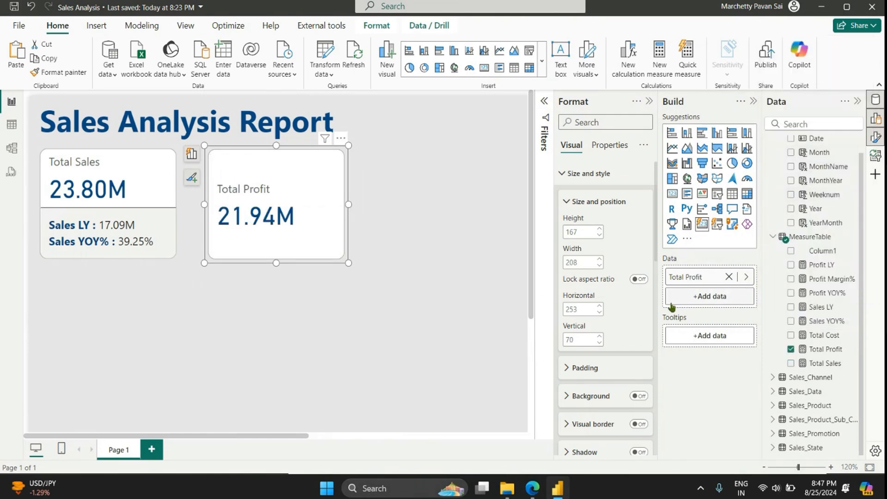
scroll(610, 344, "down", 3)
scroll(610, 345, "down", 3)
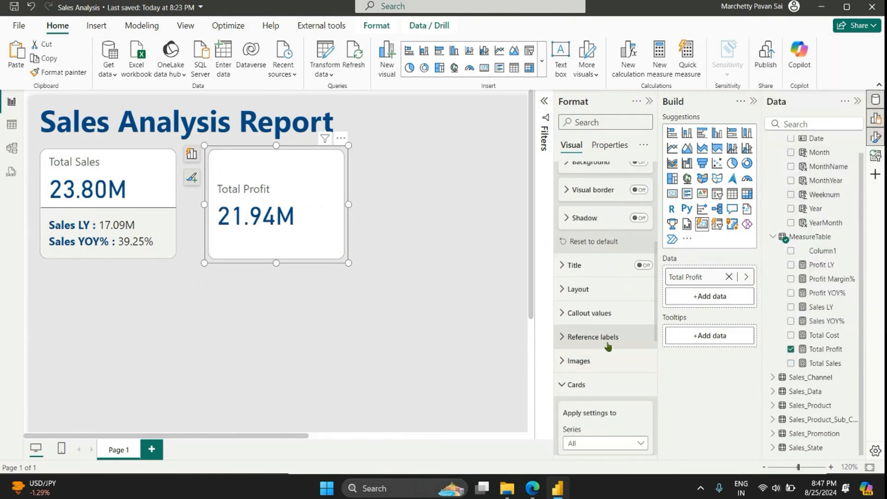
left_click(611, 338)
scroll(619, 335, "down", 3)
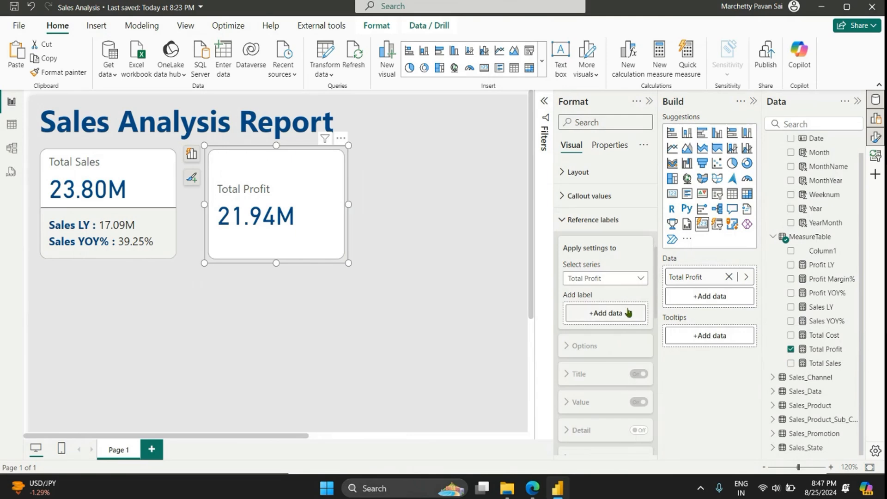
scroll(832, 286, "up", 1)
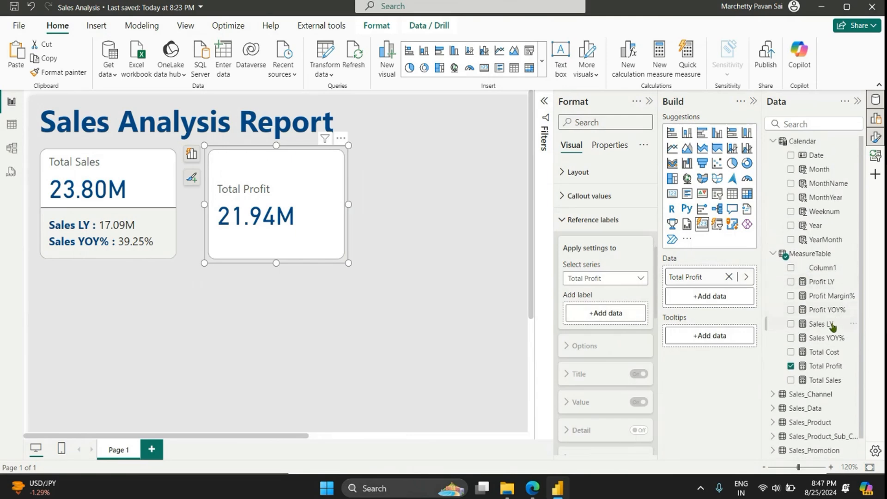
scroll(832, 330, "down", 1)
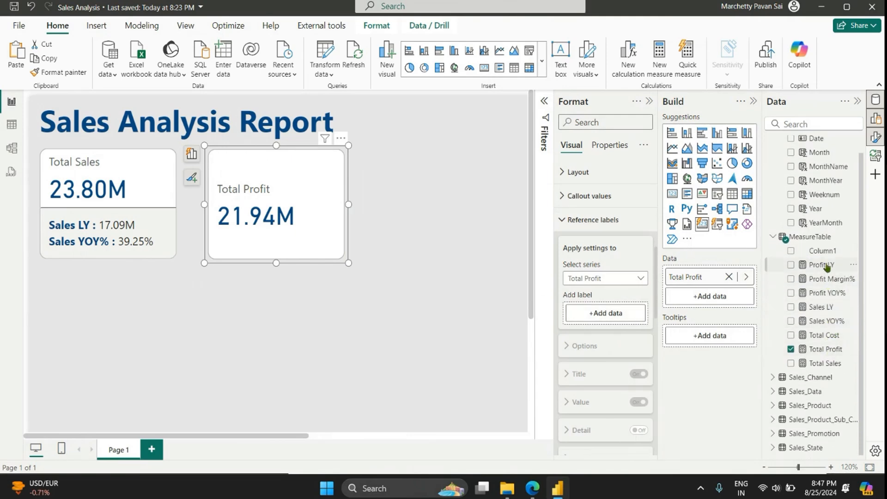
left_click_drag(824, 266, 619, 318)
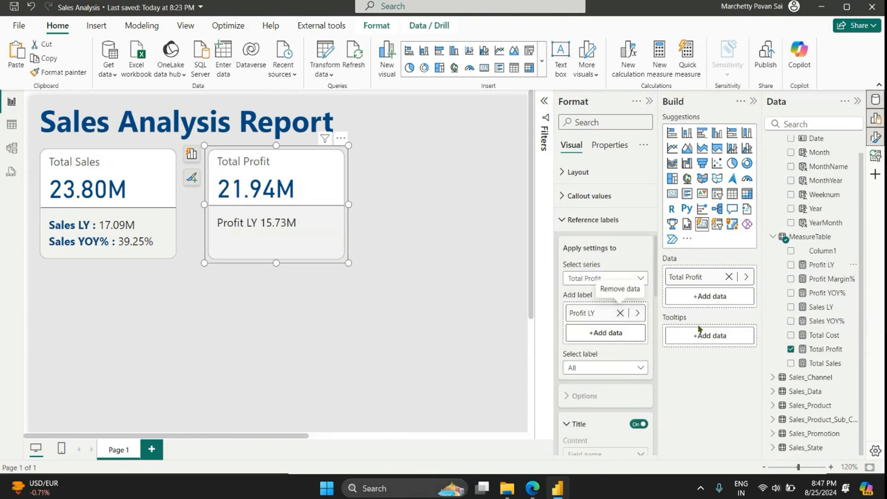
left_click_drag(825, 294, 609, 337)
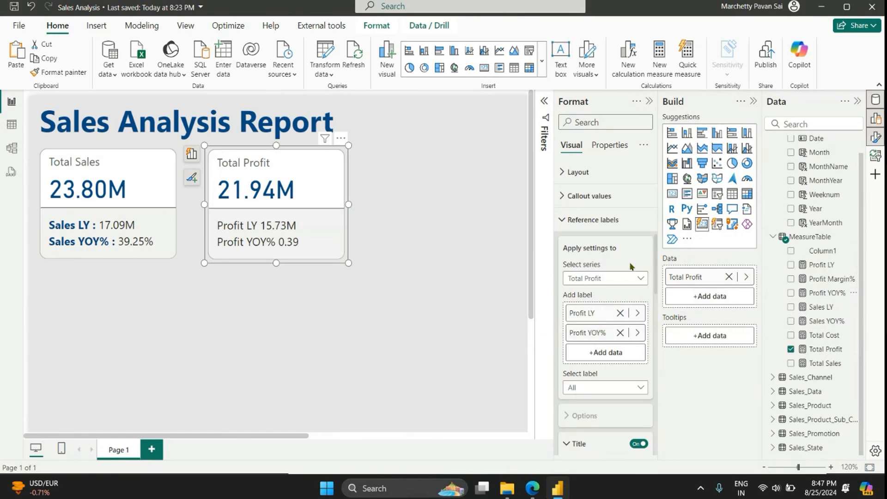
Step: Examine the Total Profit card's shape, size and style, and callout value formatting settings
left_click(564, 222)
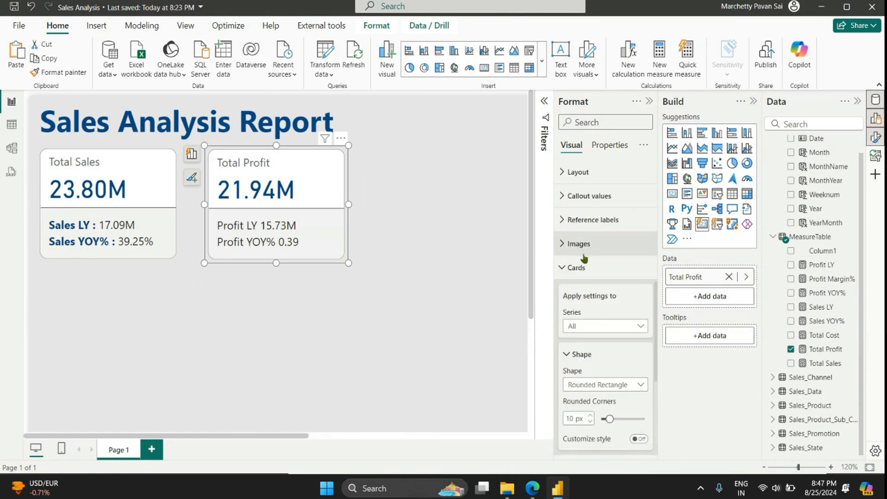
scroll(591, 267, "down", 3)
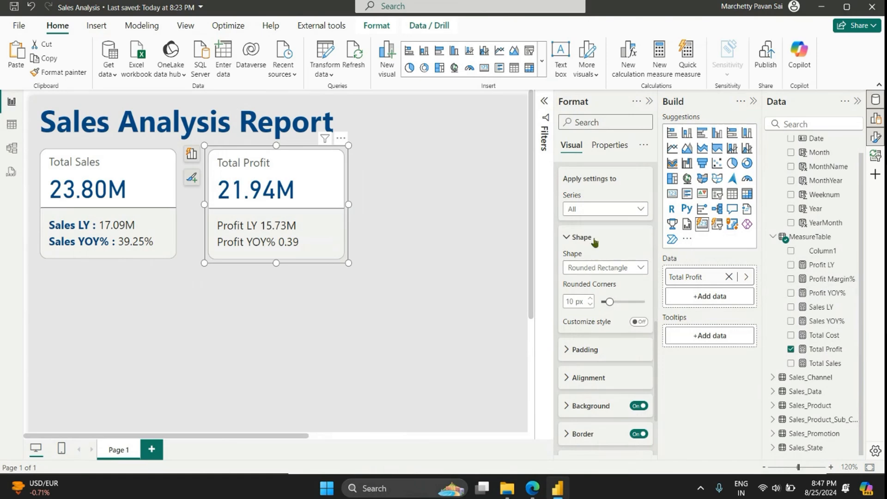
scroll(592, 251, "up", 2)
left_click(591, 215)
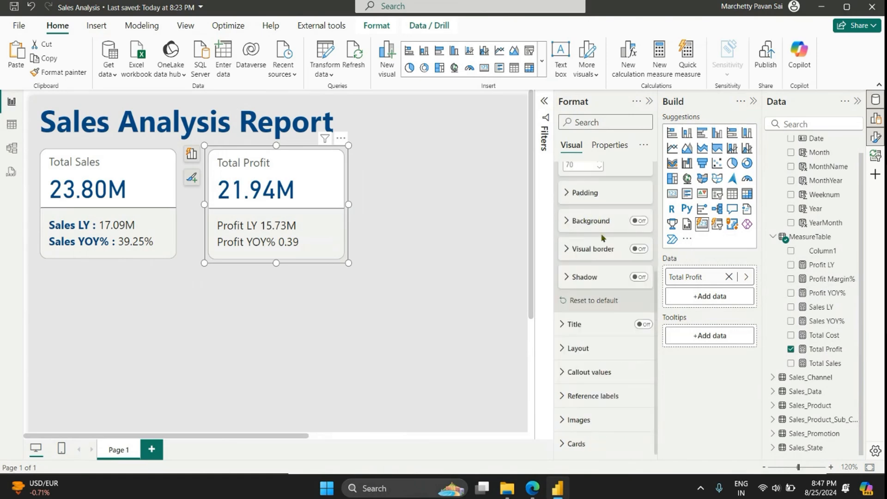
scroll(600, 259, "up", 4)
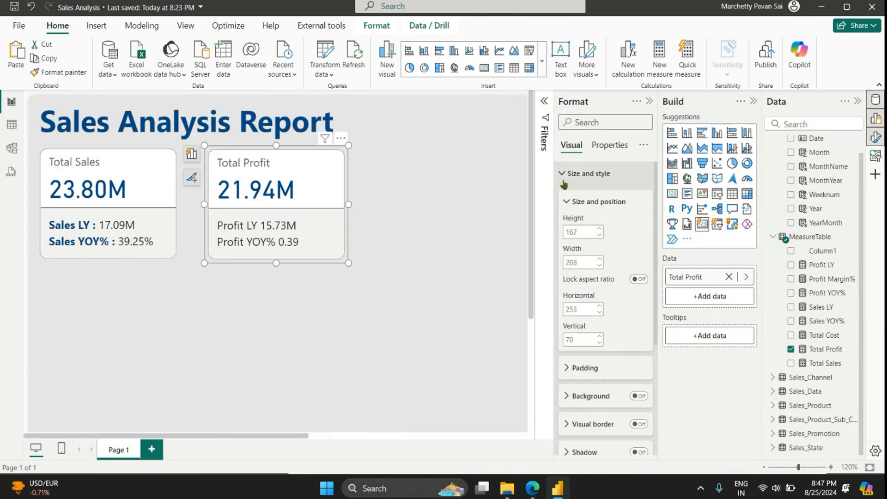
left_click(564, 181)
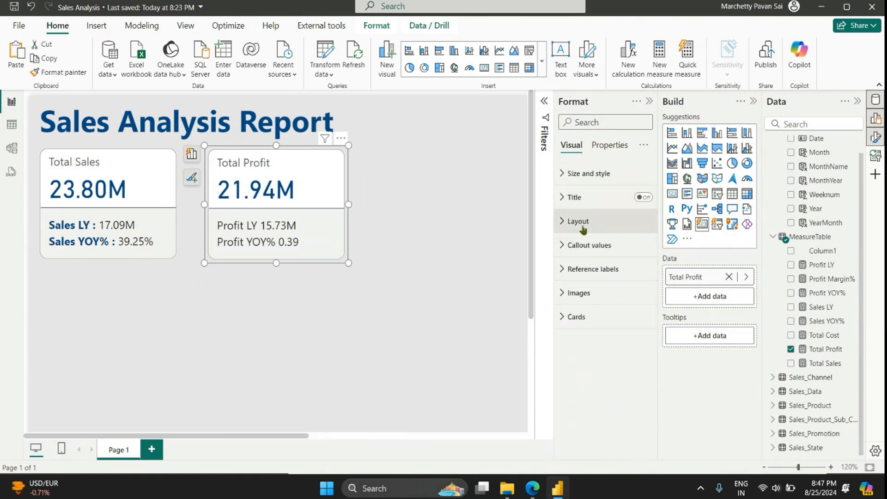
left_click(583, 252)
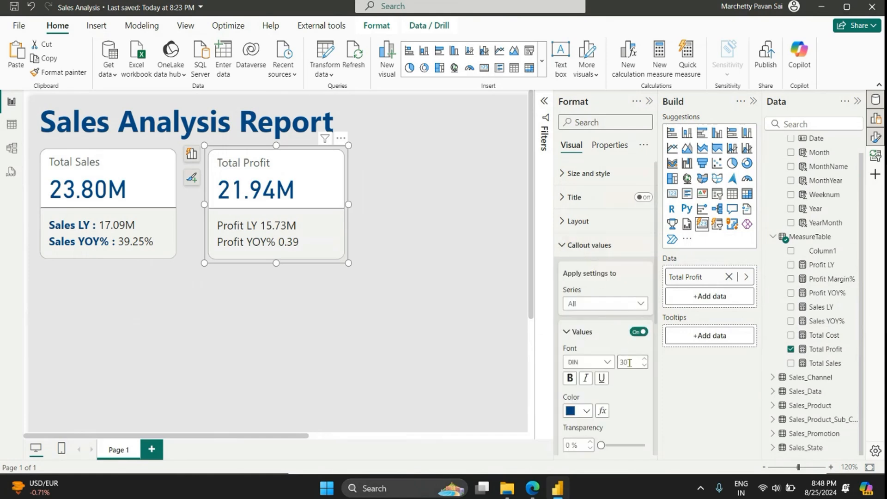
scroll(628, 374, "down", 3)
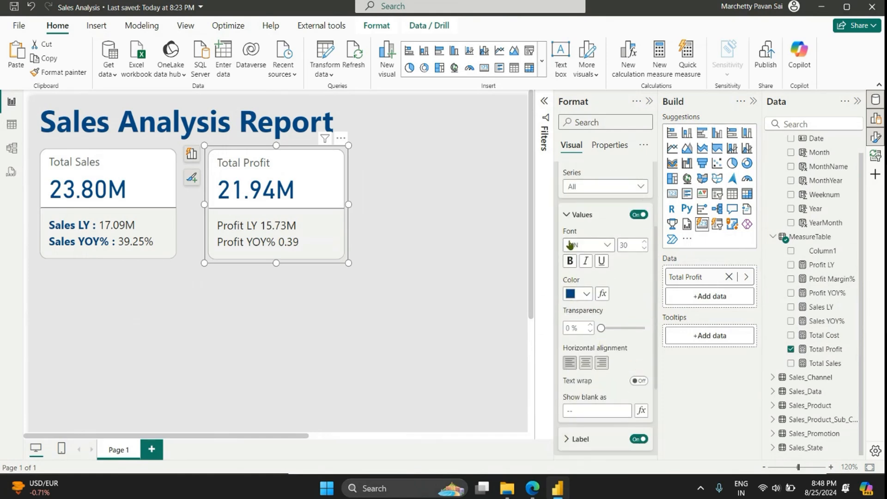
scroll(572, 240, "up", 2)
scroll(605, 351, "down", 3)
scroll(604, 351, "down", 2)
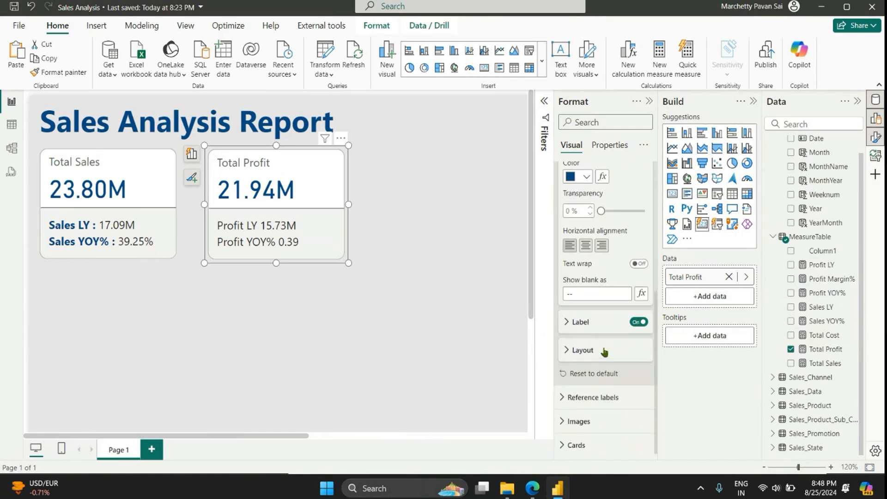
scroll(590, 259, "up", 5)
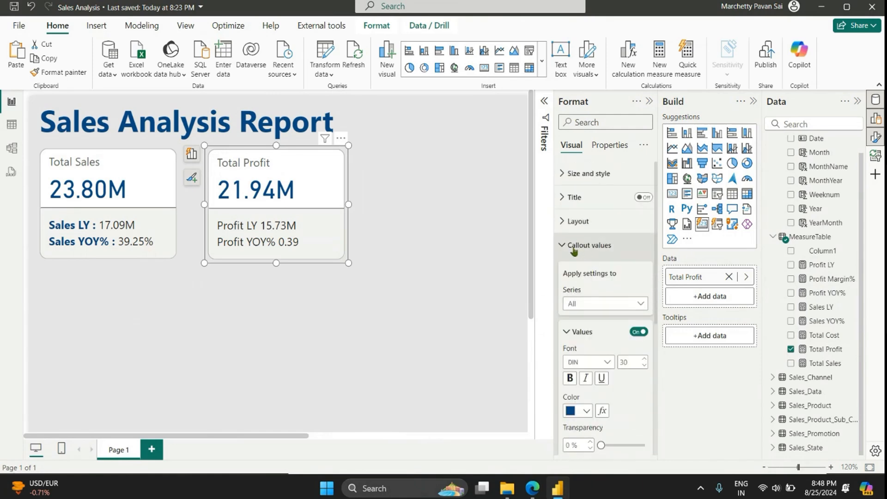
left_click(576, 247)
Step: Give the Total Profit card's Profit LY reference label a custom title reading "Profit LY :"
left_click(590, 268)
scroll(614, 325, "down", 2)
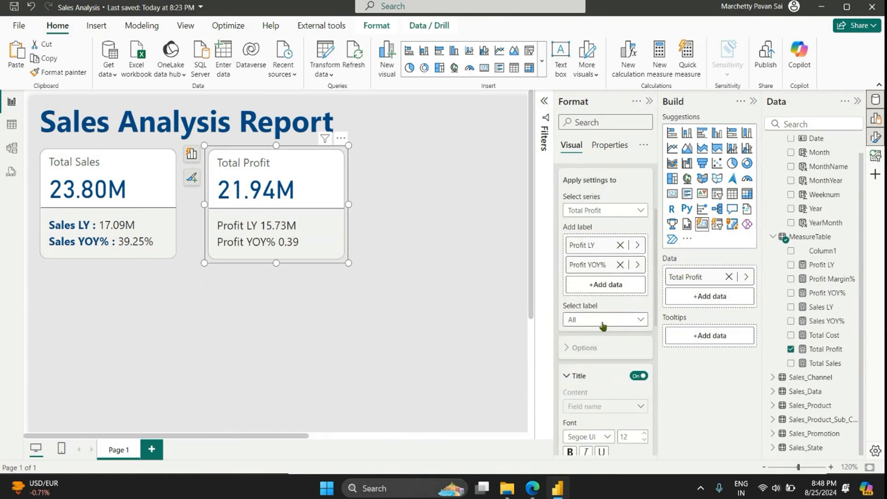
left_click(600, 319)
left_click(579, 347)
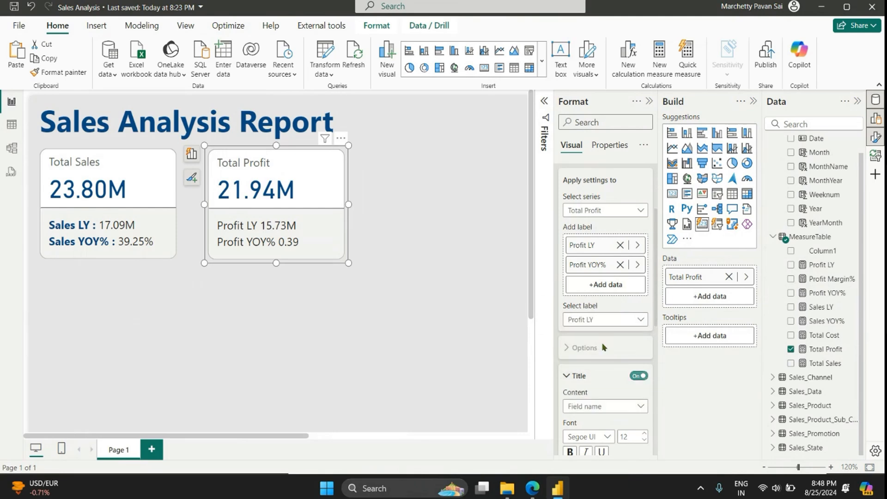
scroll(600, 344, "down", 2)
left_click(592, 289)
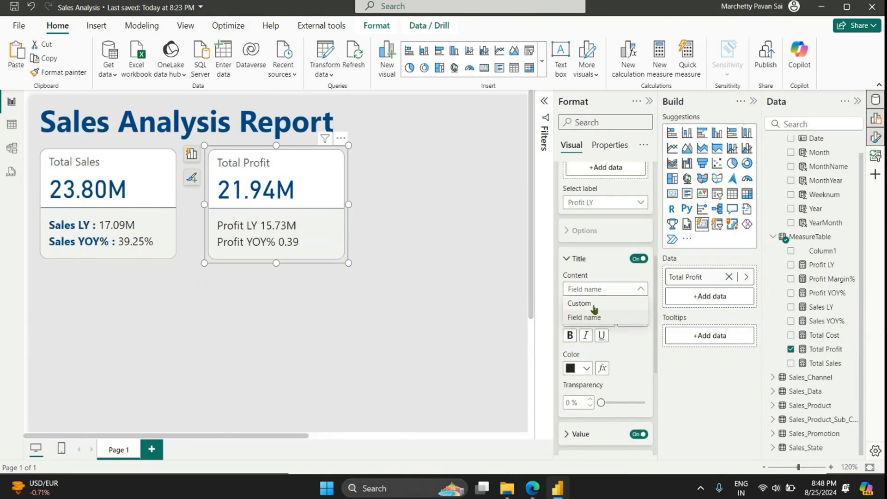
left_click(581, 303)
left_click(604, 319)
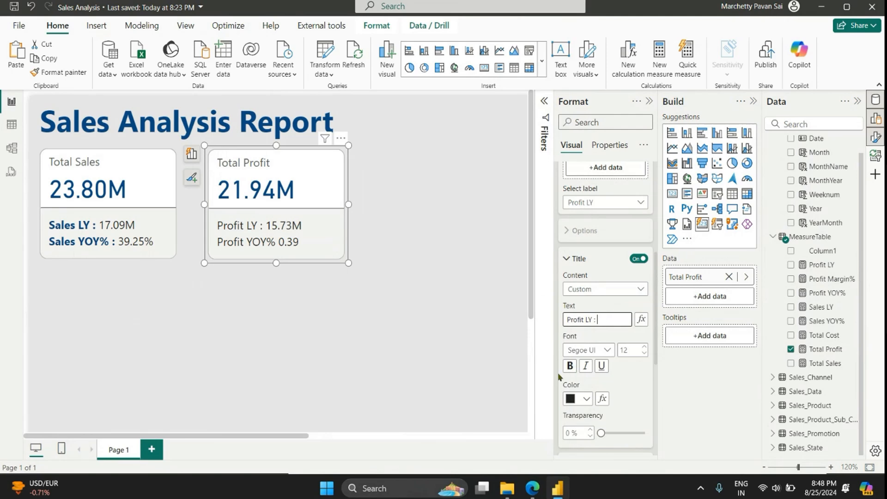
Step: Make the Profit LY reference label's title bold and dark blue
left_click(569, 366)
scroll(572, 365, "down", 1)
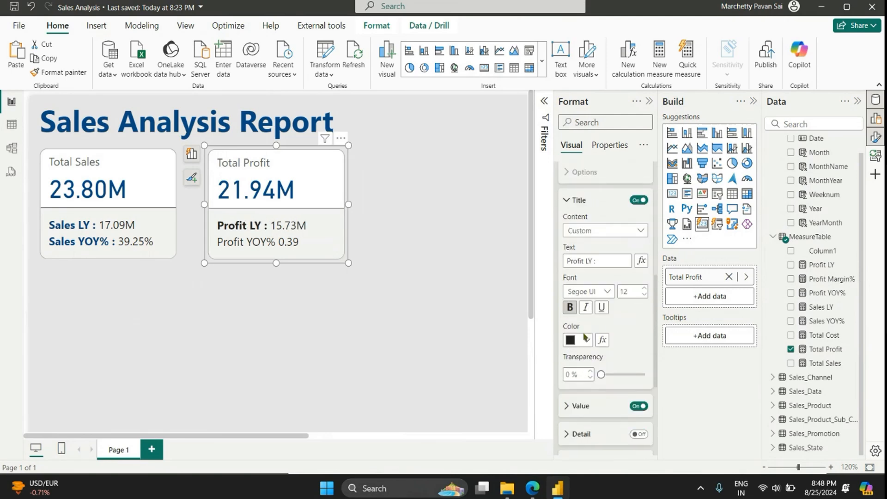
left_click(586, 338)
left_click(617, 251)
scroll(640, 293, "down", 1)
scroll(593, 341, "up", 3)
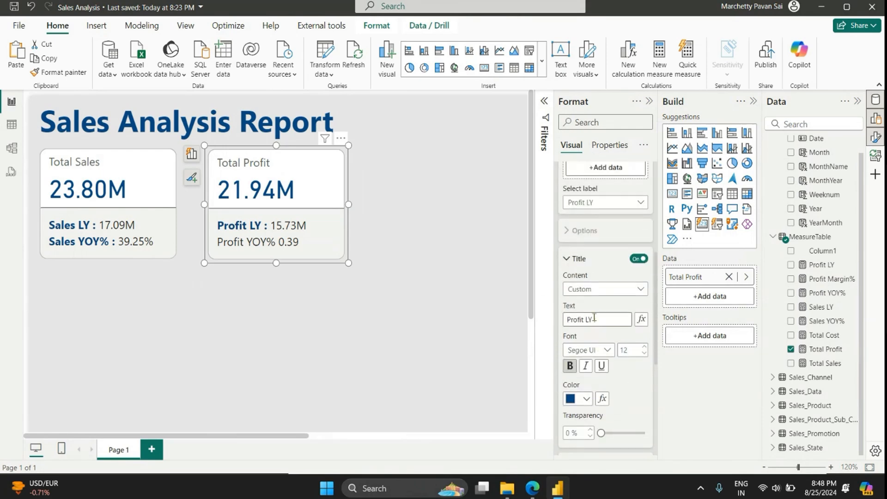
Step: Give the Profit YOY% reference label a custom title reading "Profit YOY% :"
left_click(599, 202)
left_click(600, 248)
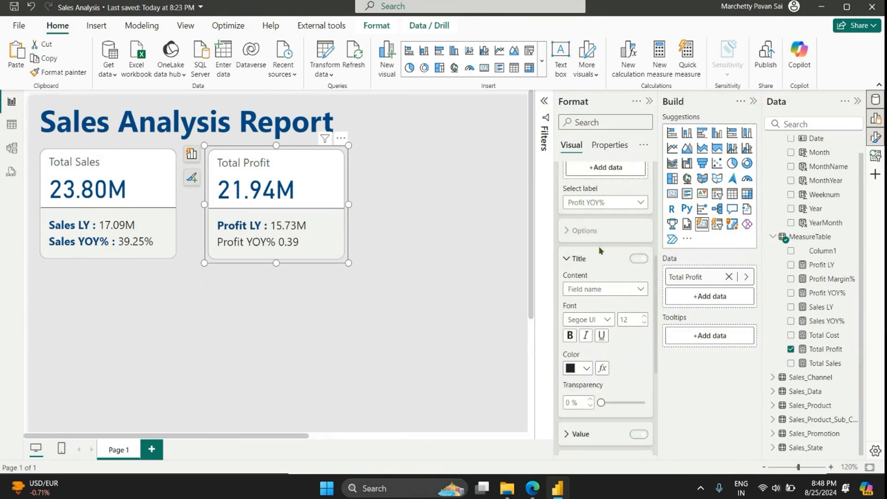
left_click(600, 288)
left_click(577, 303)
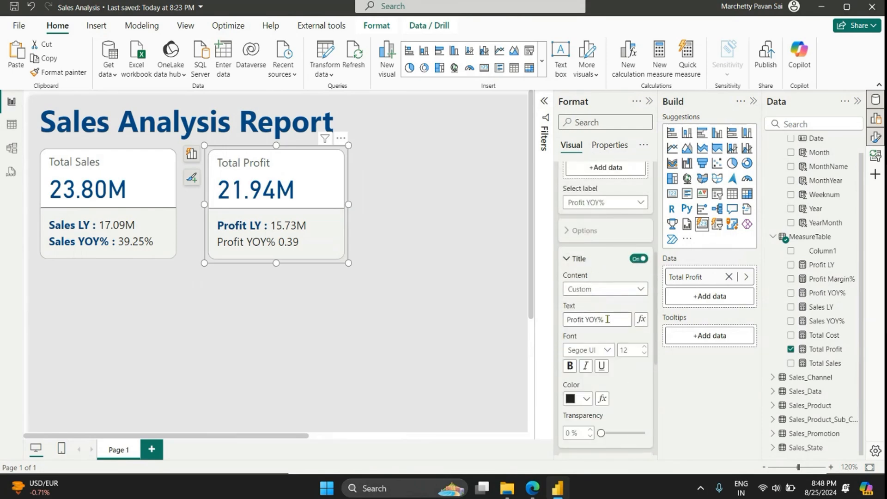
left_click(607, 319)
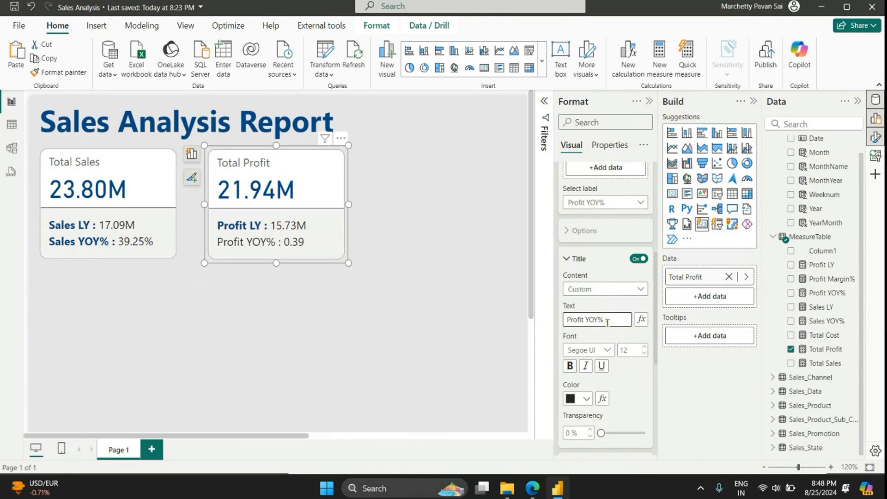
Step: Make the Profit YOY% reference label's title bold and dark blue, then deselect the card
left_click(569, 365)
left_click(569, 398)
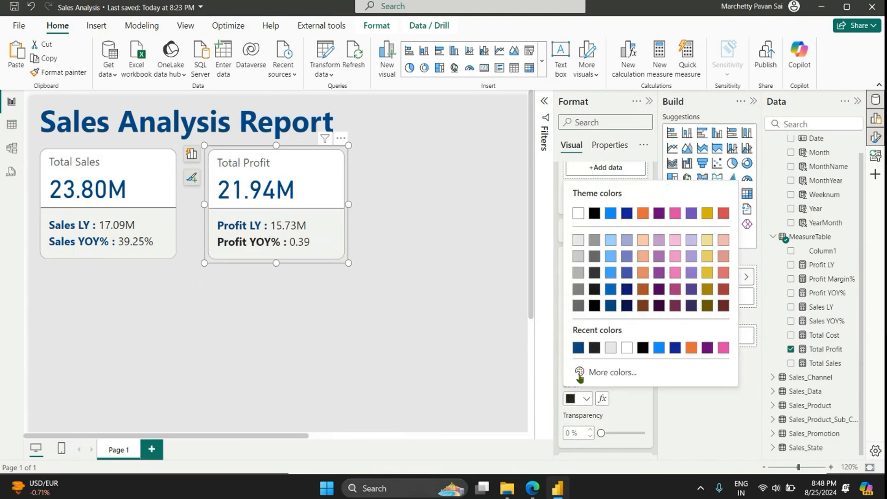
left_click(607, 310)
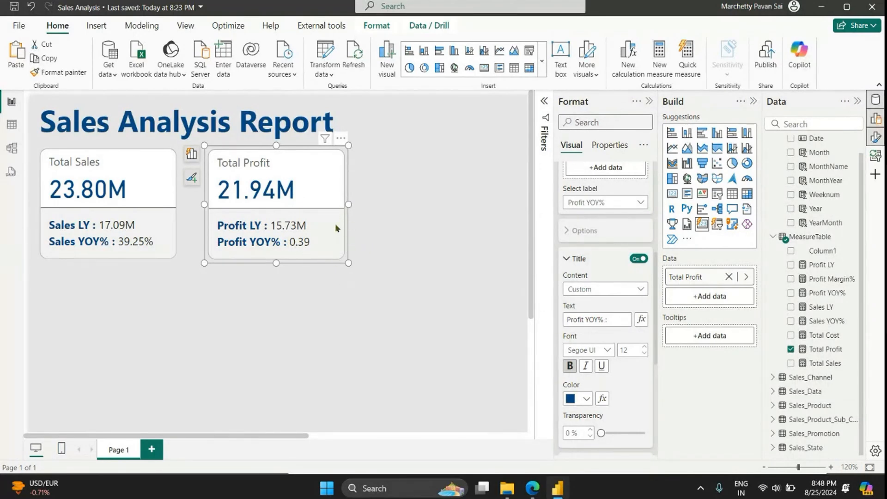
left_click(354, 359)
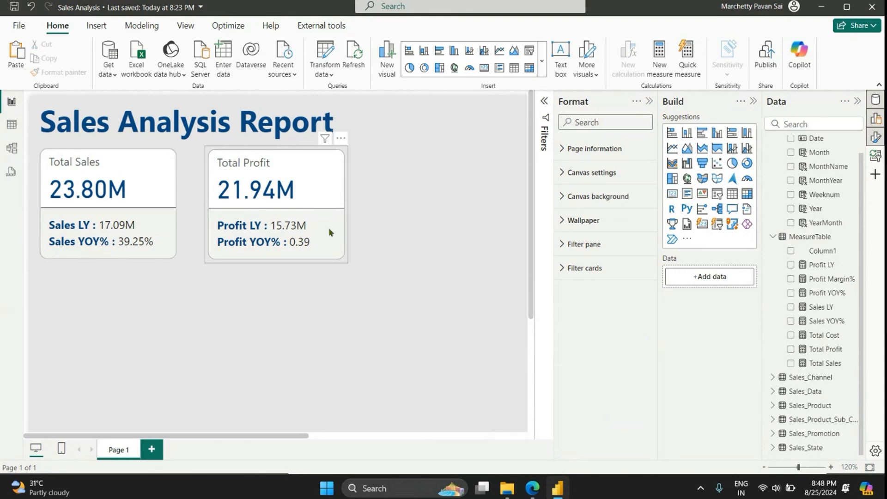
Step: Format the Profit YOY% measure as a percentage
left_click(834, 280)
left_click(829, 292)
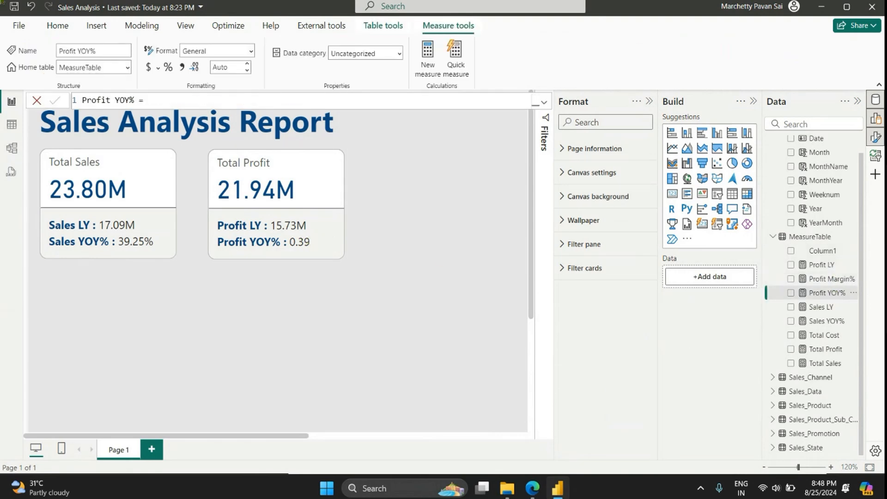
left_click(168, 67)
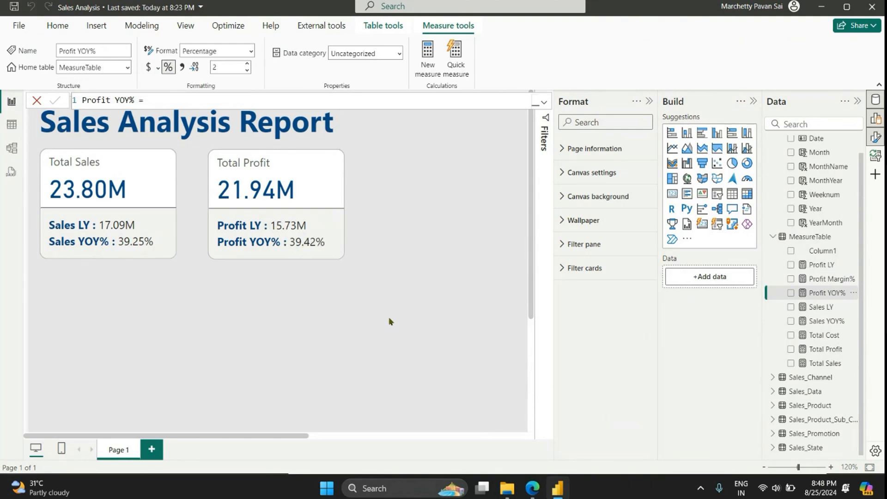
Step: Close the Format pane and nudge the Total Profit card into line with the Total Sales card
left_click(648, 102)
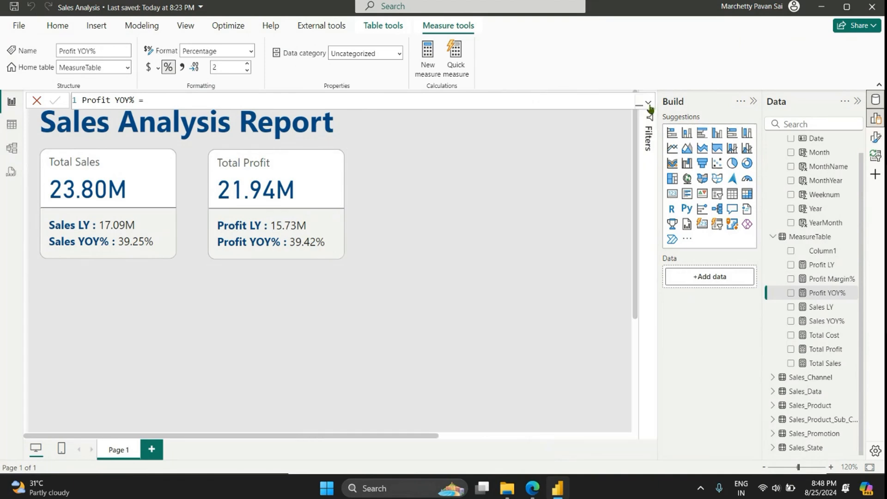
left_click(329, 209)
left_click(247, 303)
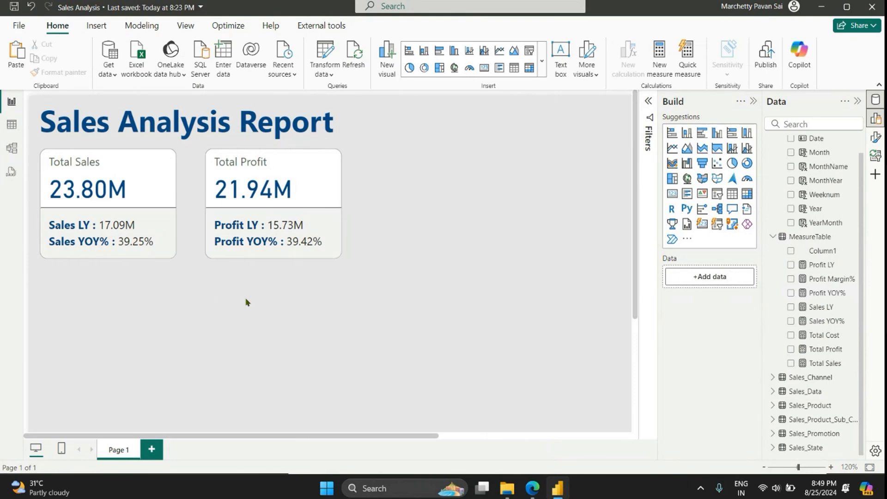
Step: Create a new measure in MeasureTable and begin its formula with the name "Sales icon ="
scroll(277, 291, "down", 4)
scroll(218, 277, "up", 5)
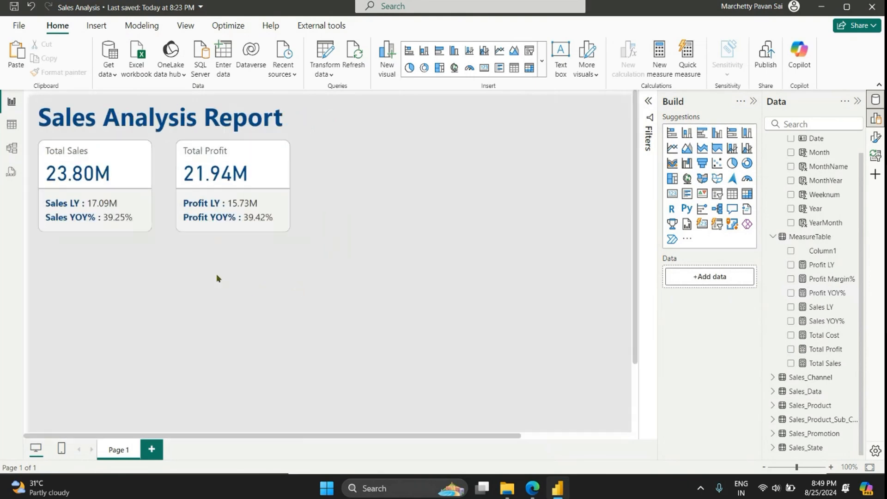
left_click(833, 236)
right_click(853, 239)
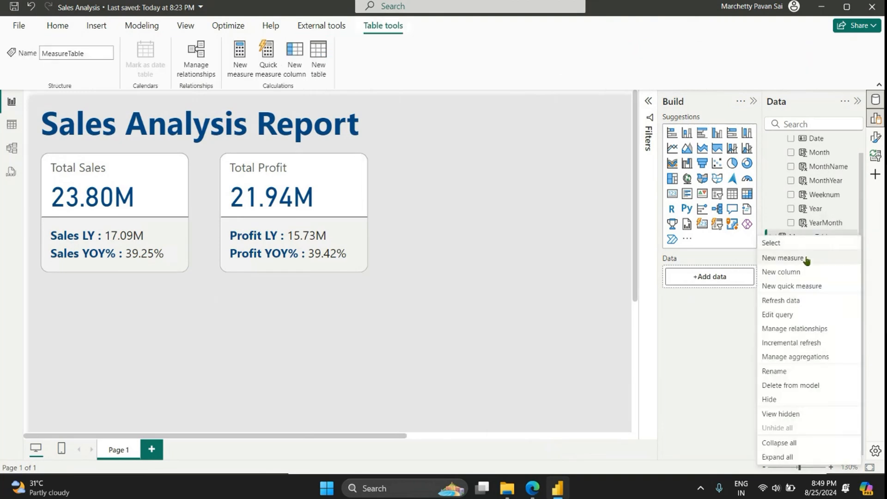
left_click(782, 257)
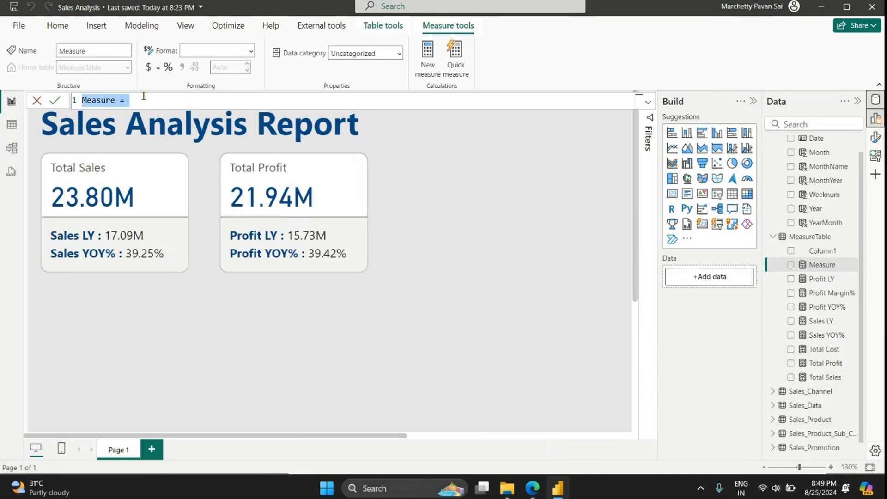
key("BackSpace")
type("Sales")
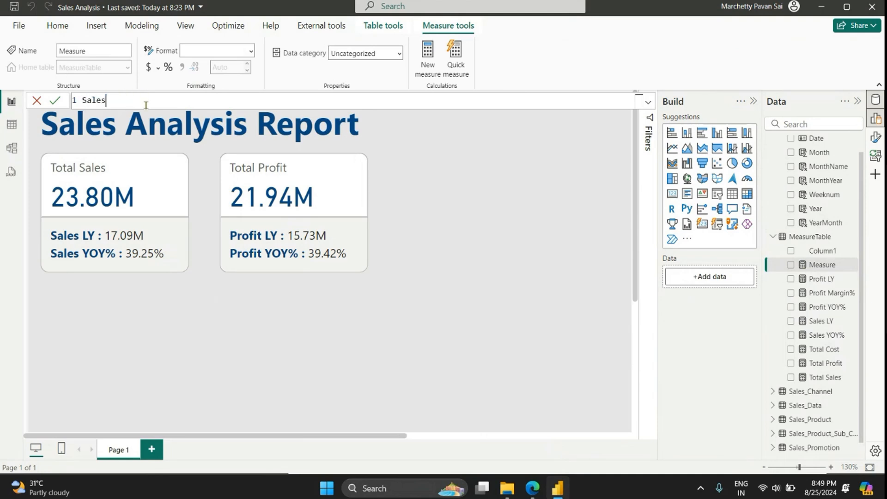
type(" icon =")
key("shift+Return")
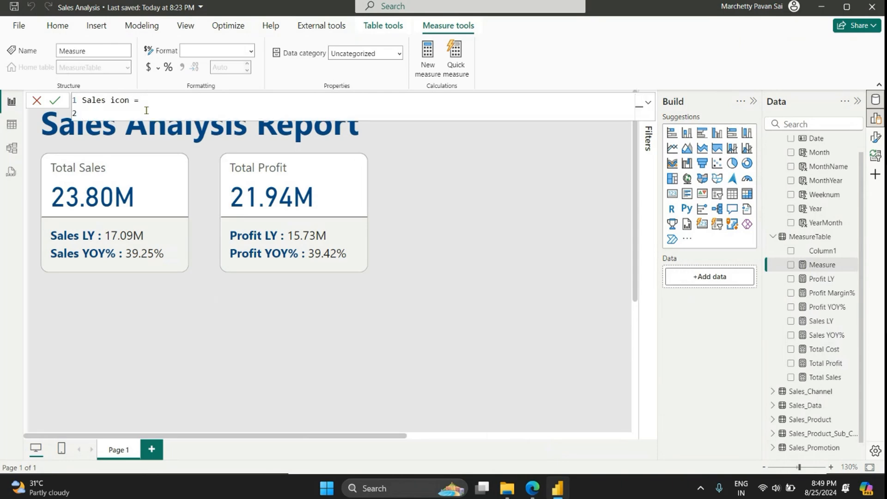
Step: Define the variable positive_icon as UNICHAR(9650) on the second line of the Sales icon formula
type("VAR posot")
key("BackSpace")
type("itive icon")
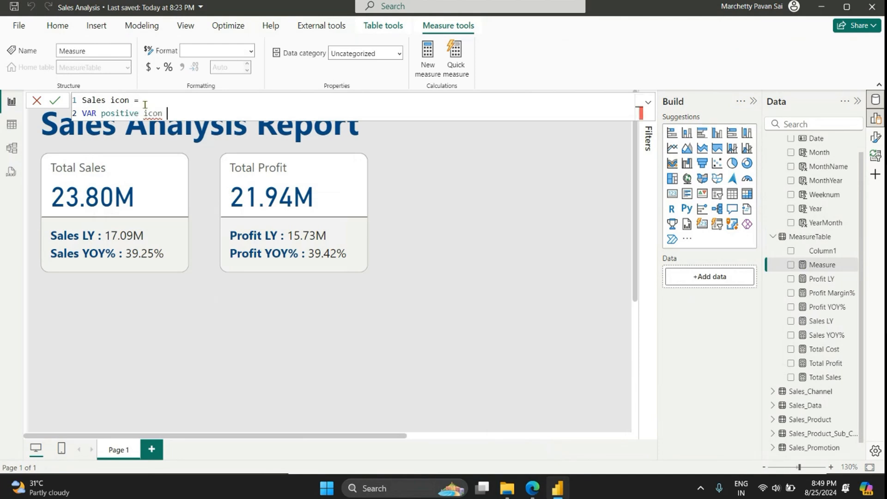
type(" =")
left_click(142, 114)
key("BackSpace")
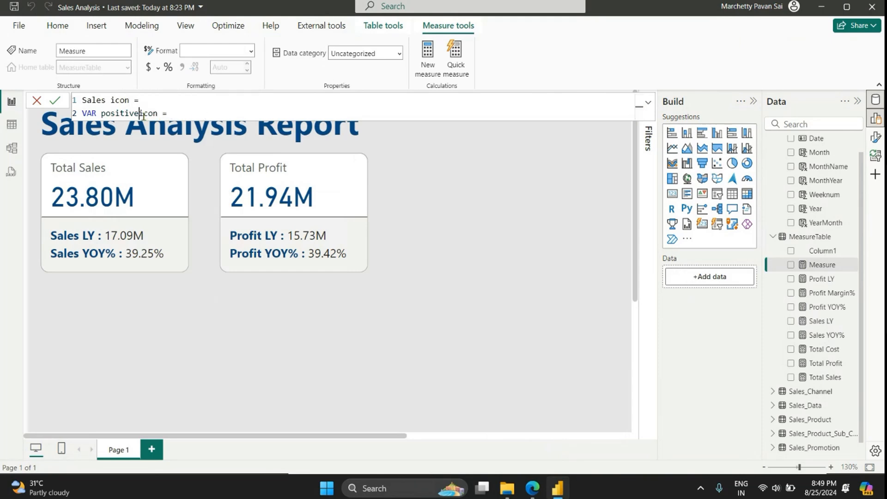
type("_")
key("End")
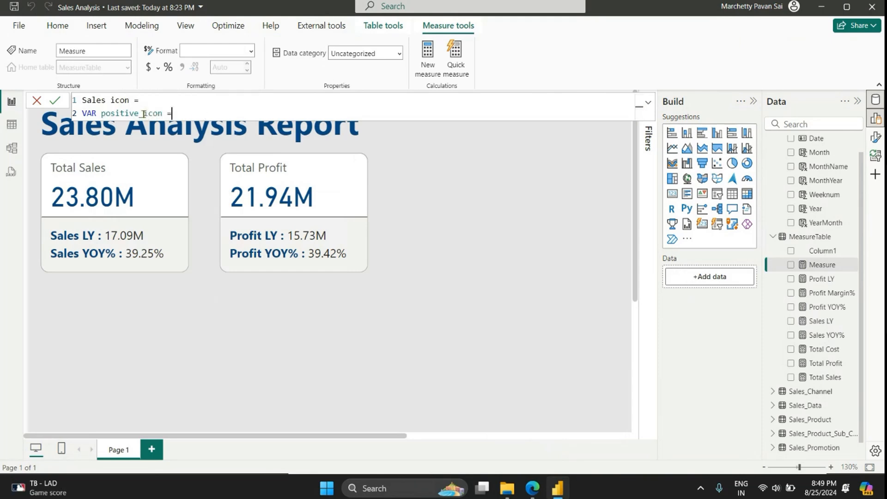
type("UNICHAR(")
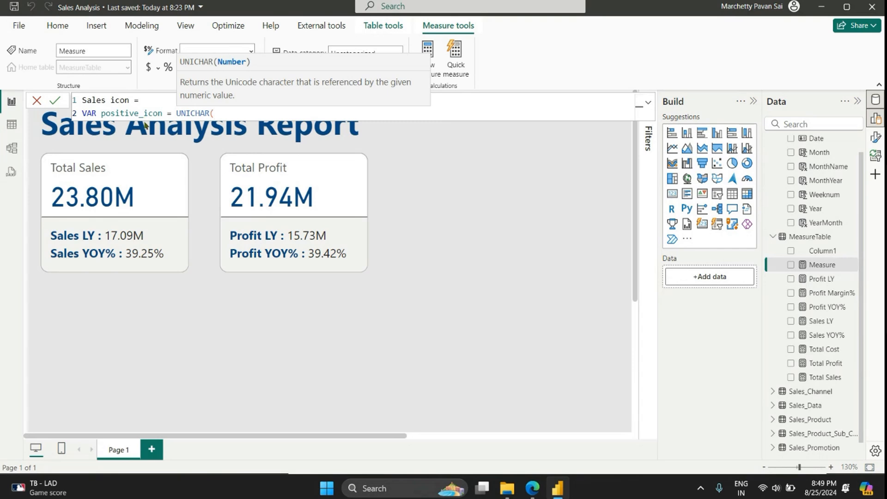
type("9650)")
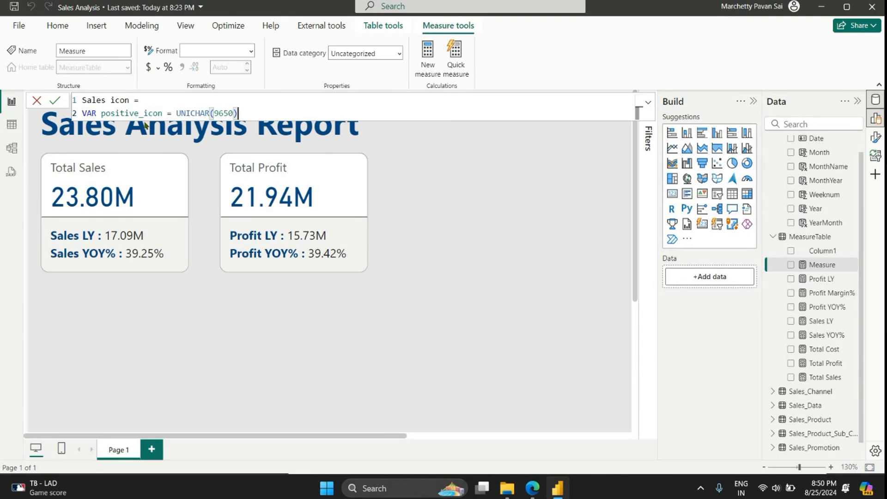
Step: Add a variable negative_icon defined as UNICHAR(9660) on the third line of the formula
key("shift+Return")
type("VAR ")
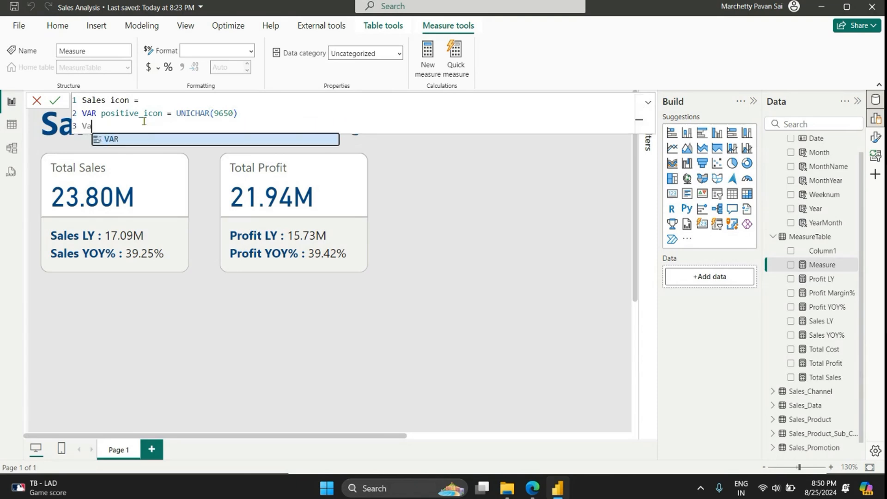
type("negative")
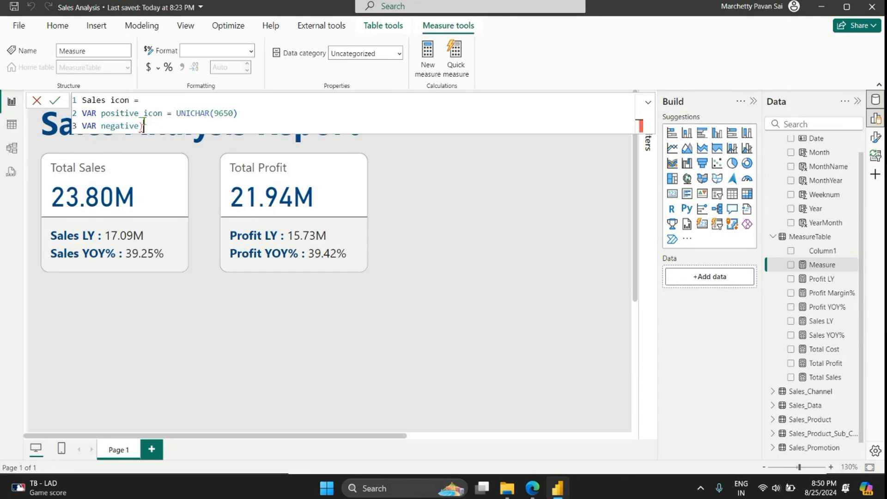
type("_icon = unic")
key("Tab")
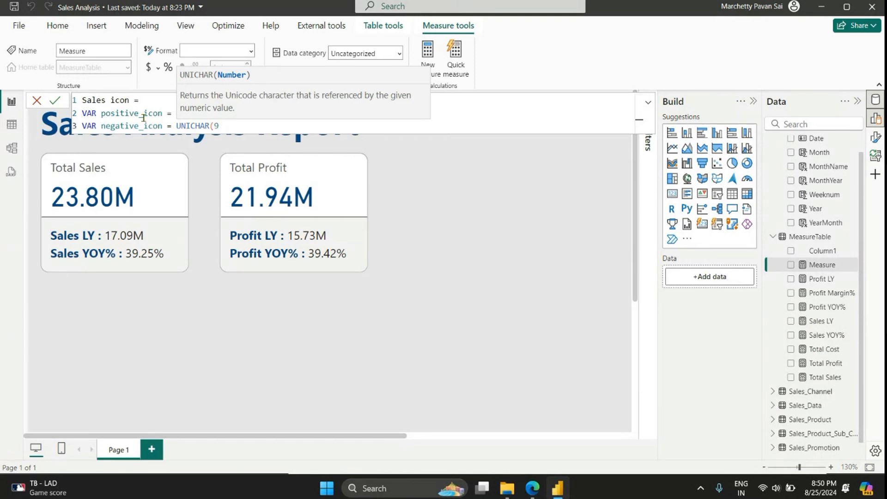
type("9660)")
Step: Add a variable result defined as IF([Sales YOY%] > 0 , positive_icon, negative_icon ) on the fourth line
key("Return")
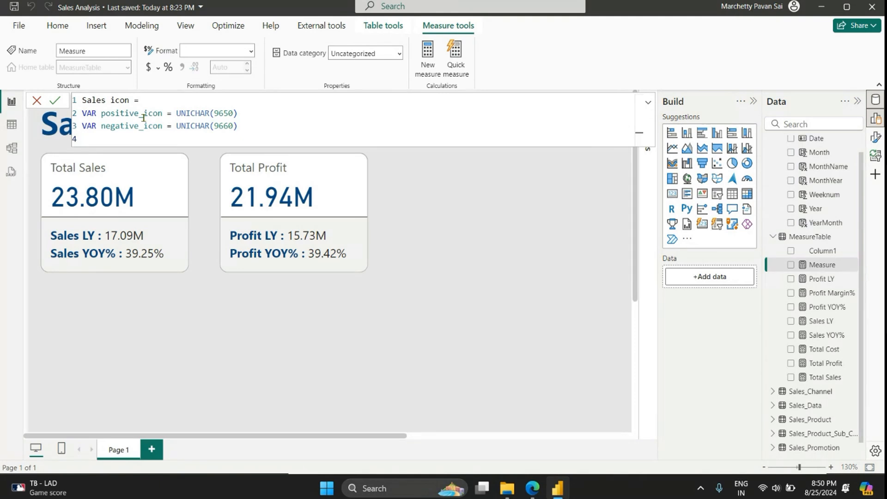
type("V")
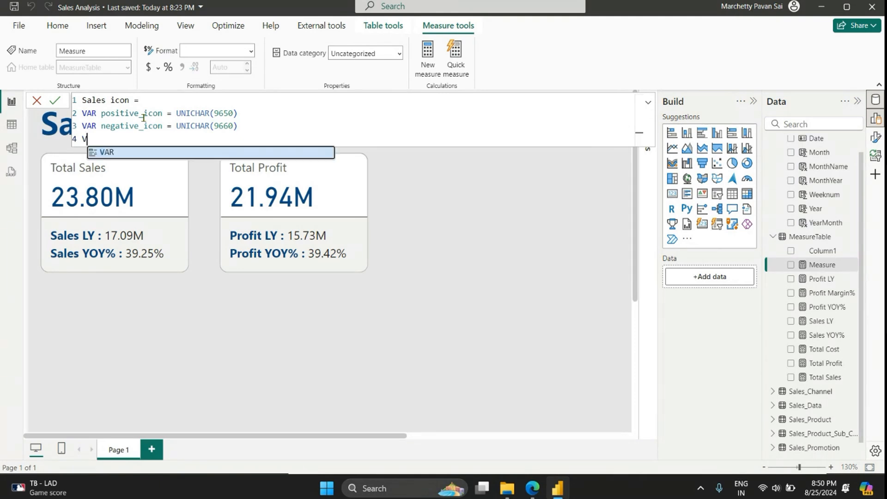
type("AR result")
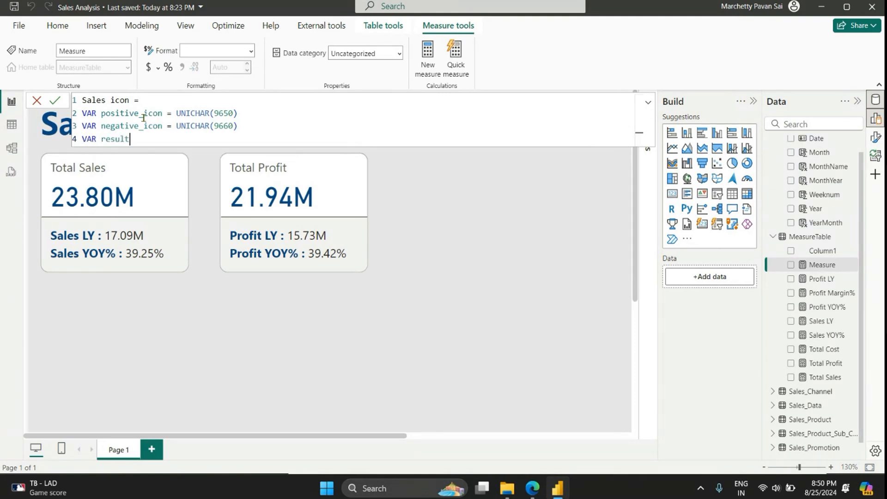
type(" = IF(")
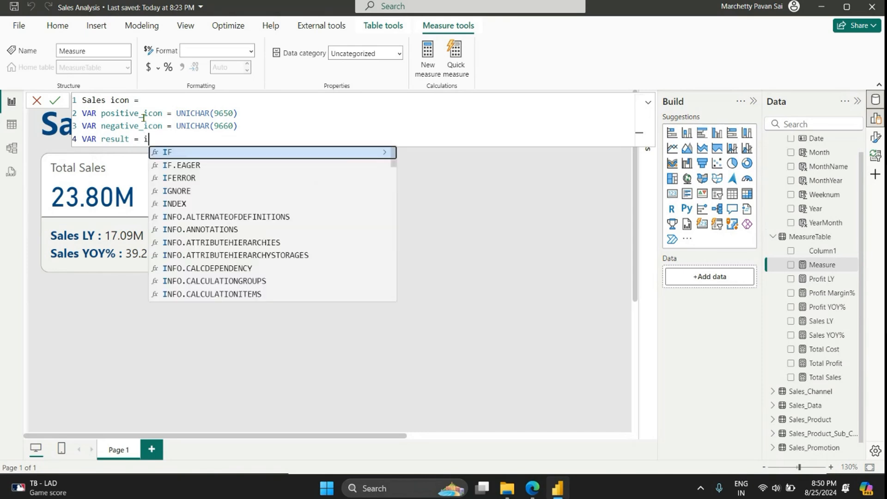
type("sale")
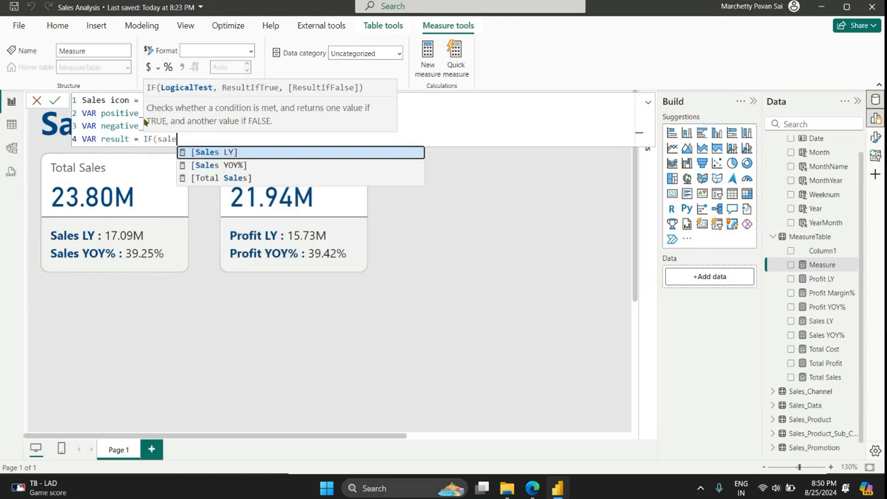
key("Down")
key("Tab")
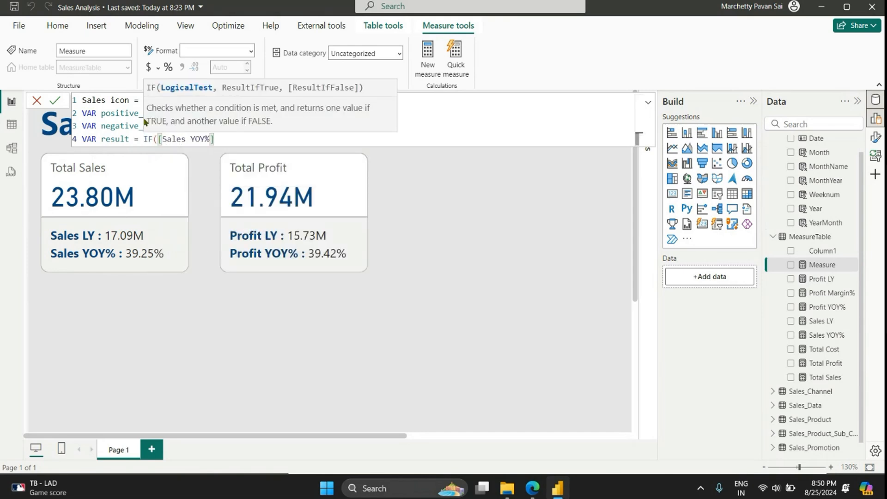
type("> 0 , po")
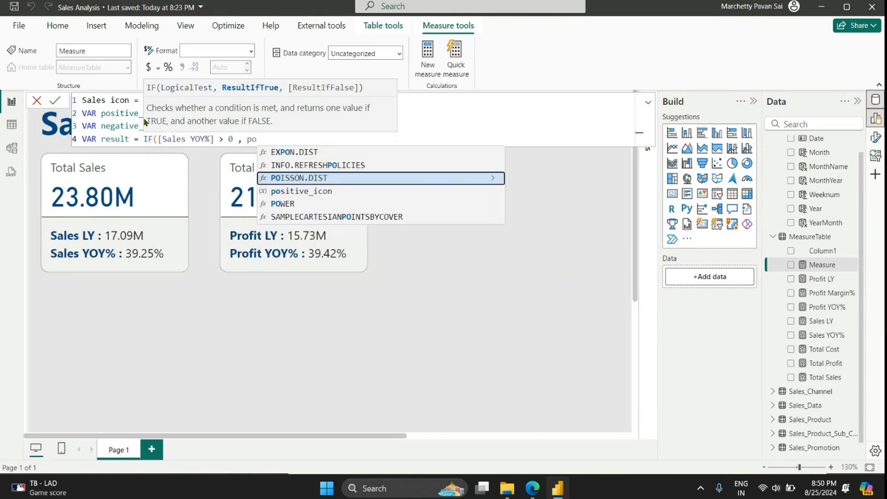
key("Down")
key("Tab")
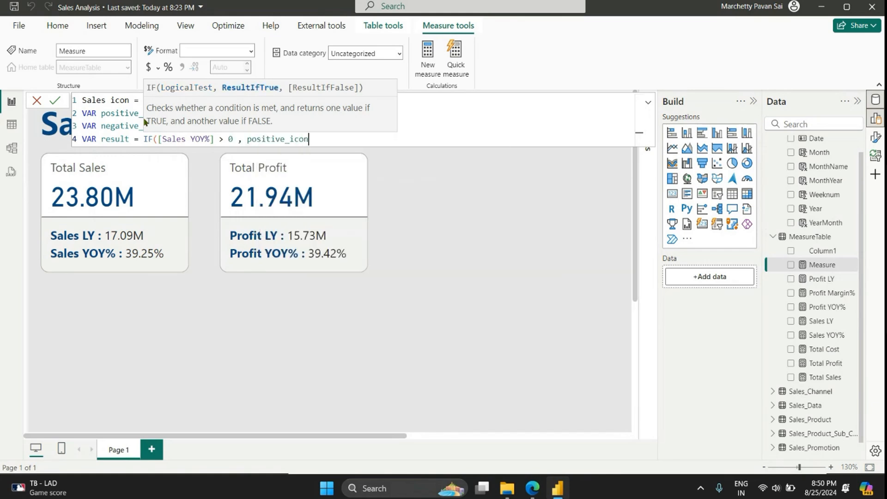
type(", nega")
key("Tab")
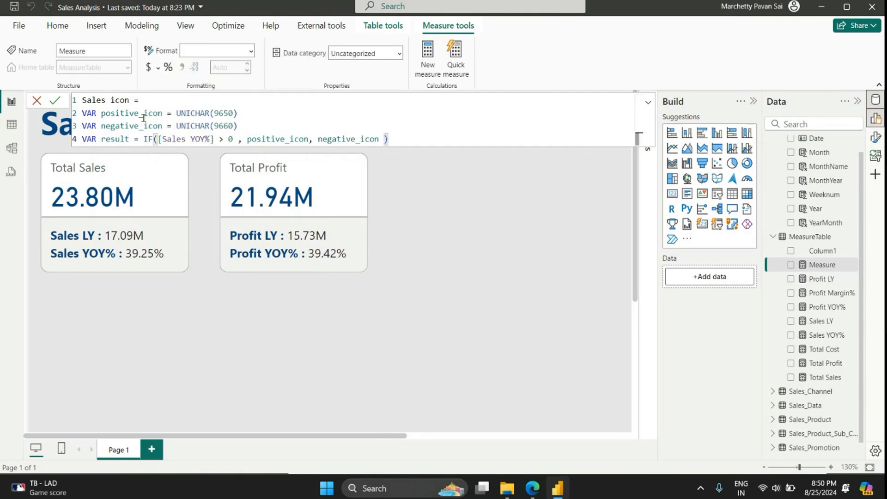
Step: End the Sales icon formula with the line "RETURN result"
key("shift+Return")
type("RETURN ")
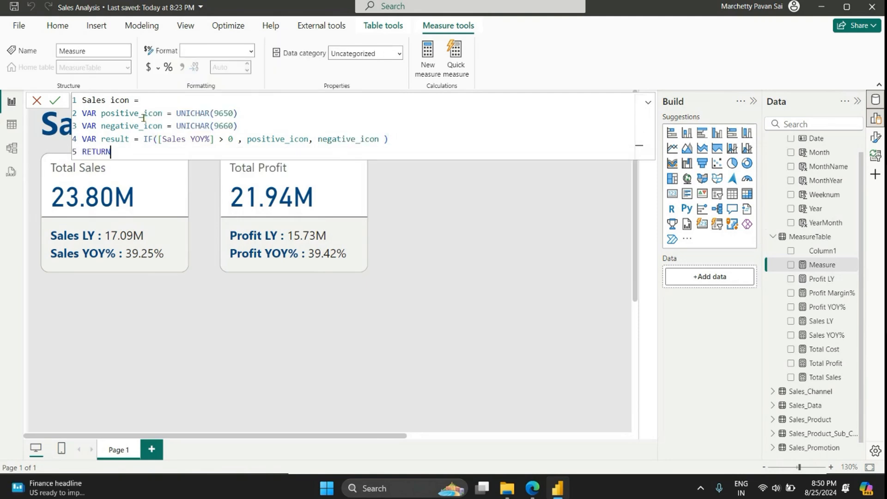
type("result")
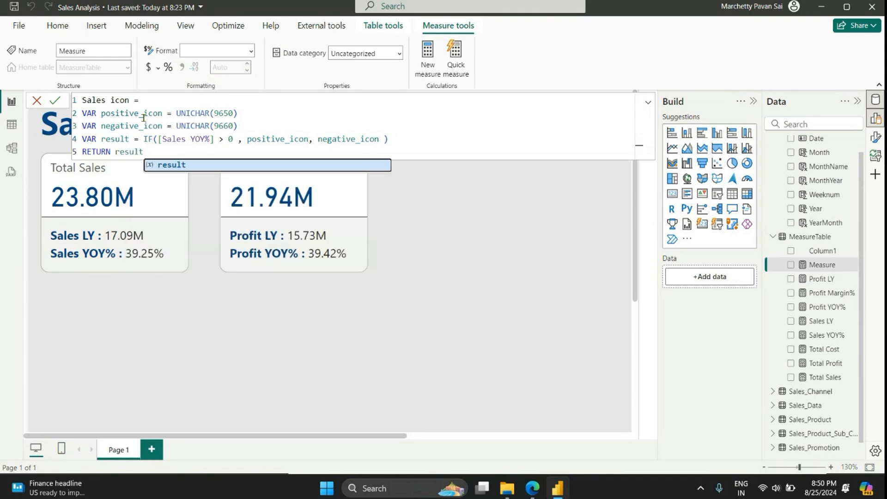
key("Tab")
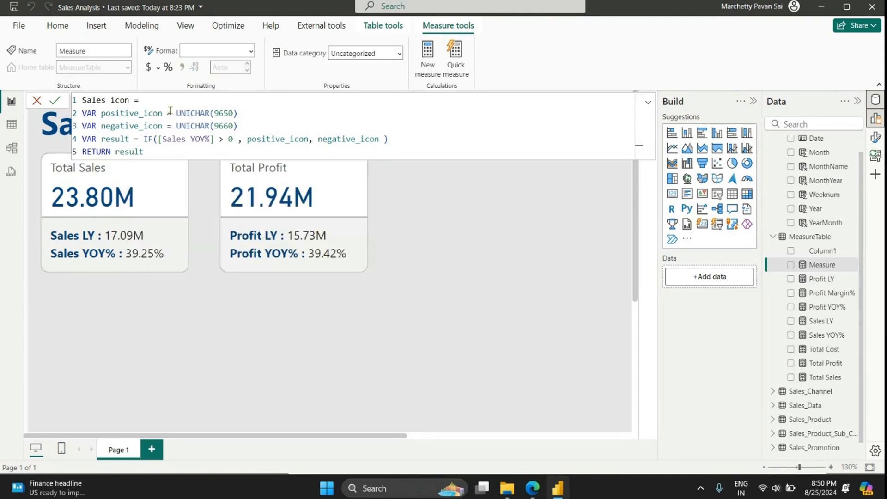
left_click_drag(171, 113, 243, 114)
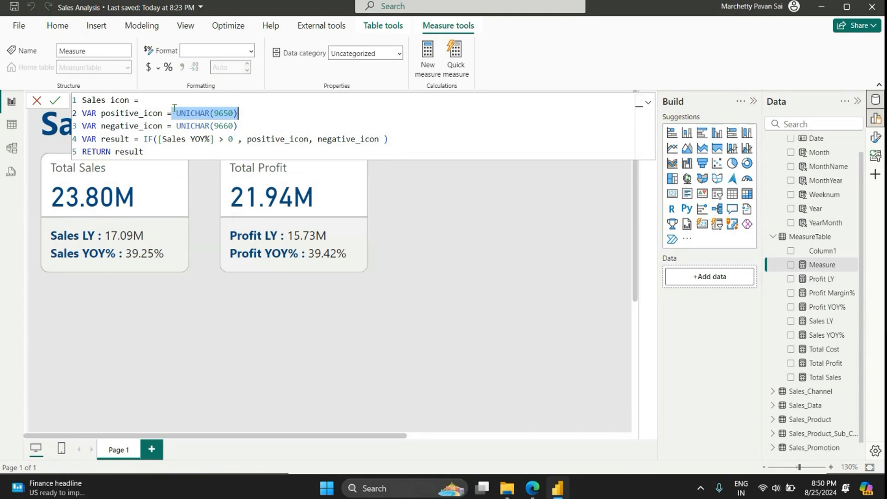
left_click(249, 127)
left_click_drag(249, 127, 172, 126)
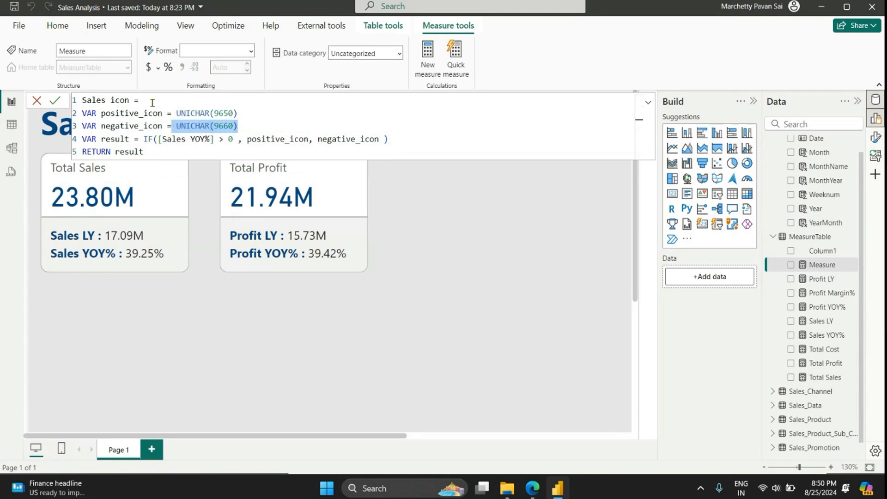
left_click_drag(144, 139, 229, 139)
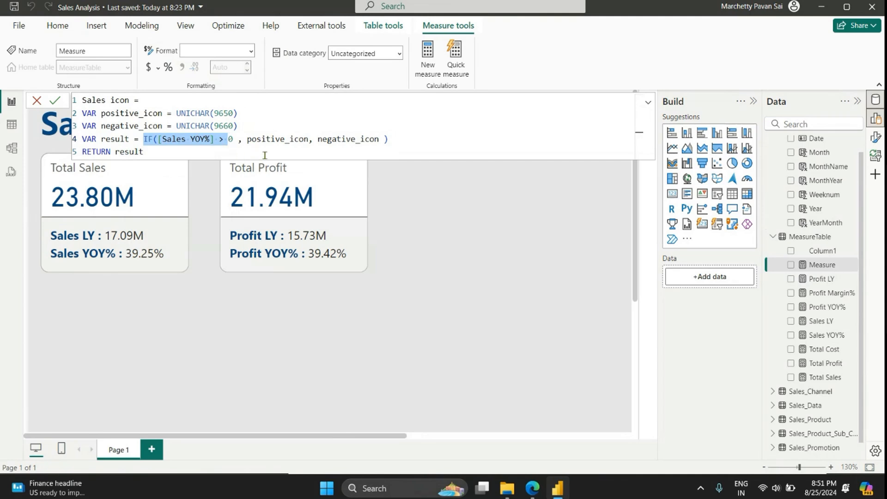
left_click_drag(247, 139, 305, 138)
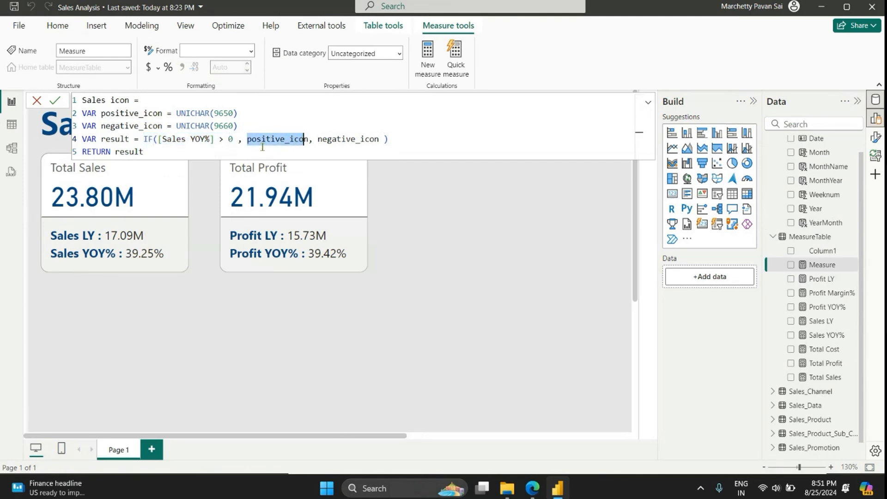
Step: Copy the complete Sales icon formula and commit the measure
left_click(187, 158)
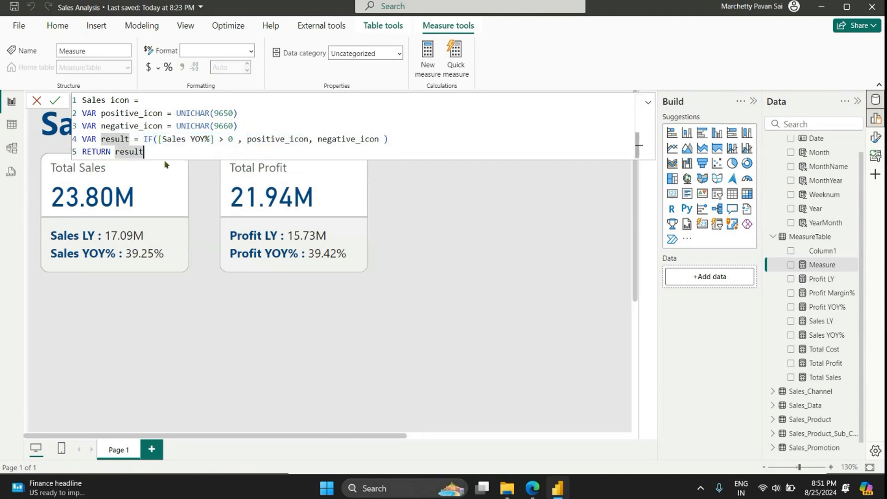
key("ctrl+a")
key("ctrl+c")
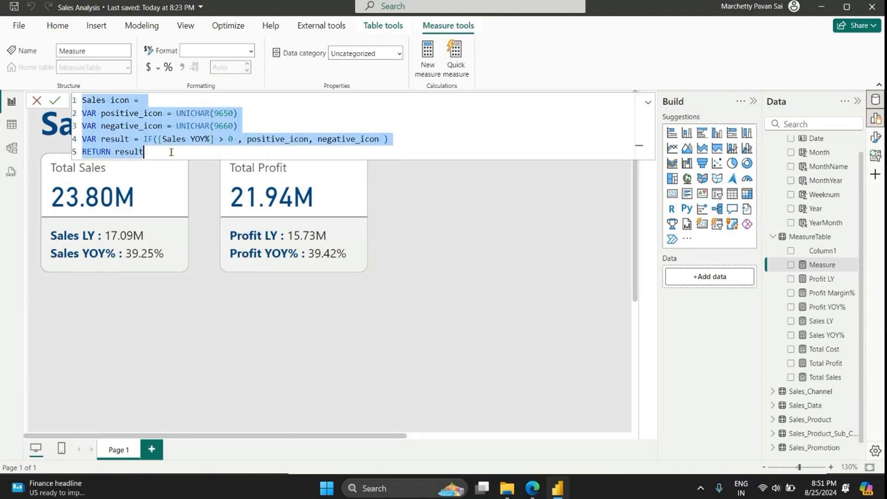
left_click(433, 54)
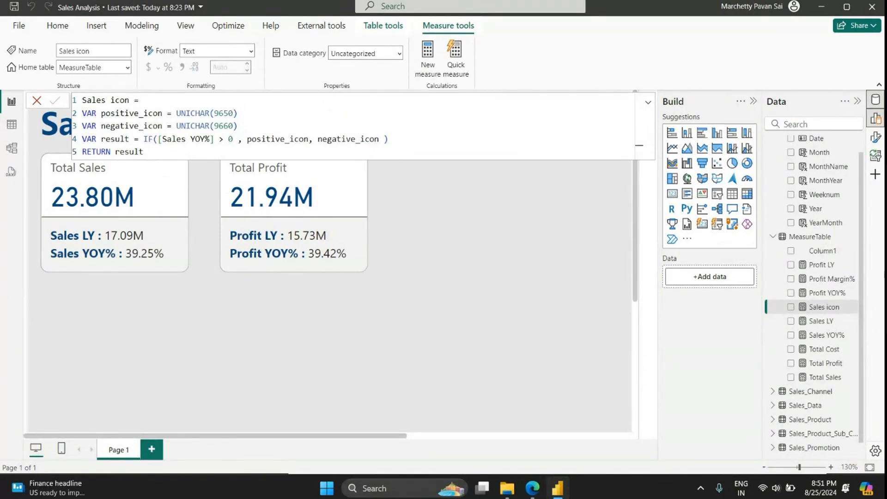
Step: Create another measure from the copied Sales icon formula and rename it Profit icon
left_click(428, 51)
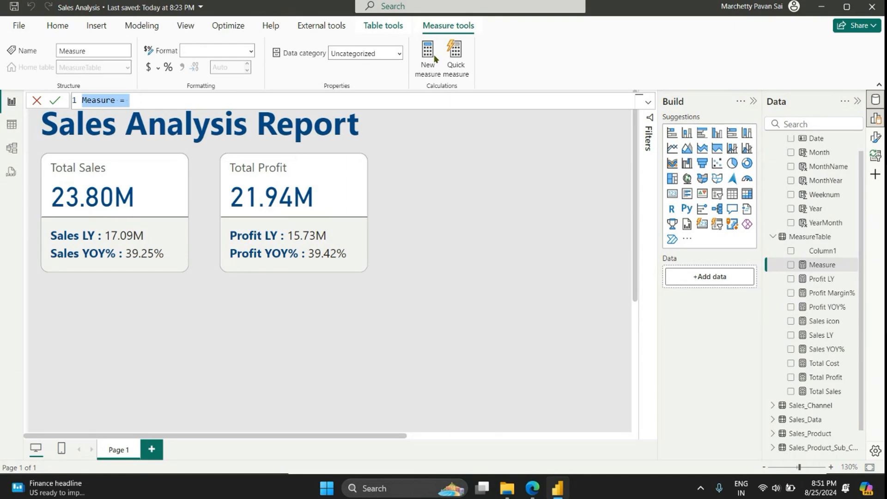
key("ctrl+v")
left_click_drag(106, 99, 83, 98)
type("Profit")
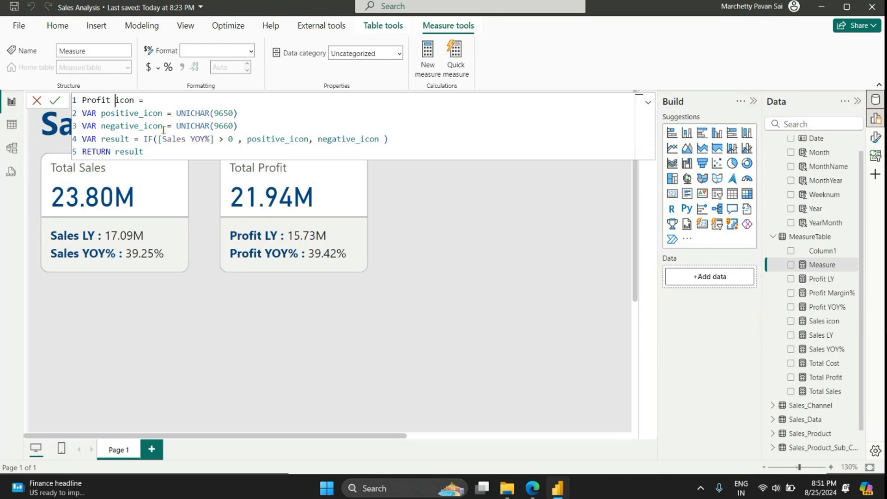
Step: Replace [Sales YOY%] with [Profit YOY%] in the Profit icon formula's IF condition, commit the measure and collapse the formula
left_click_drag(162, 139, 185, 143)
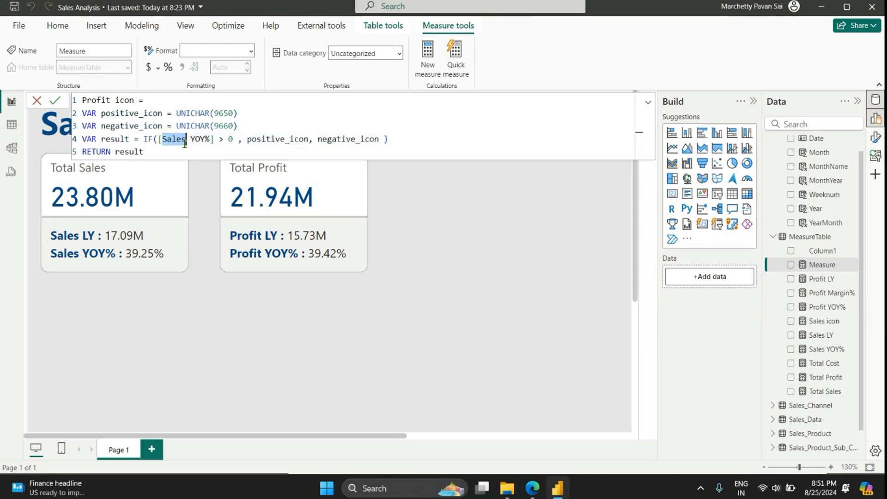
type("Prof")
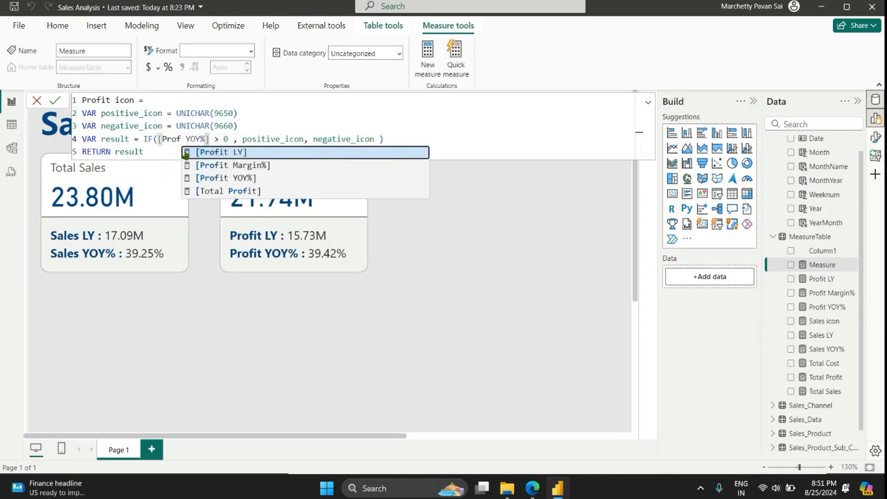
key("Down")
key("Down")
key("Tab")
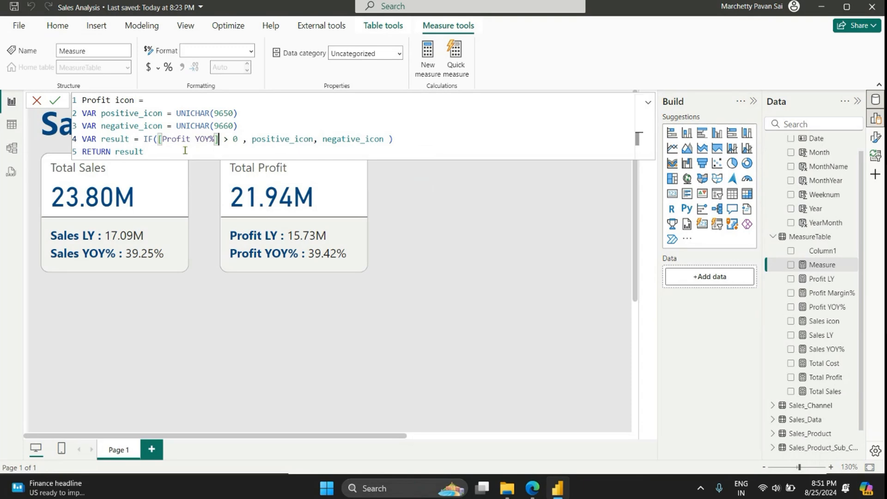
key("Return")
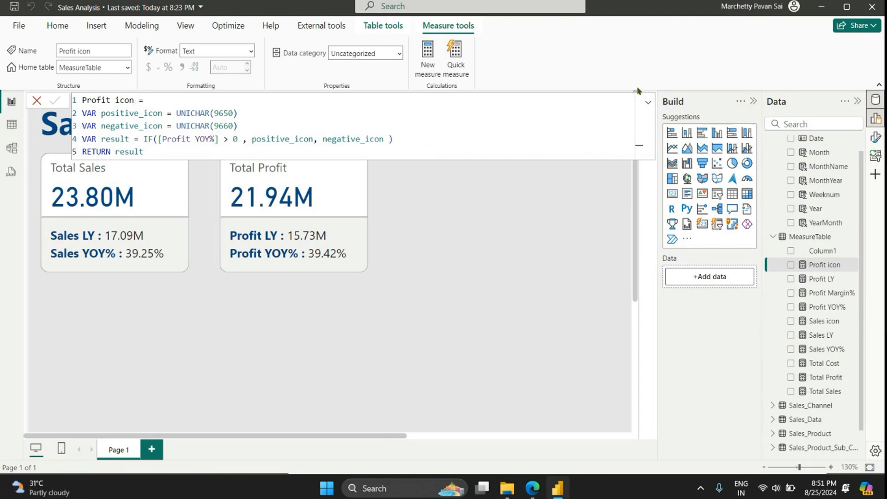
left_click(648, 102)
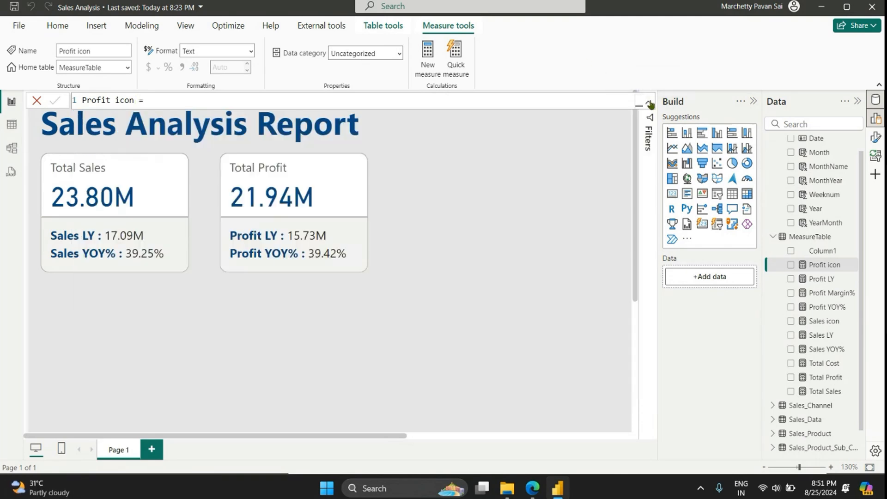
Step: Add a card about 207 wide and 168 high in the blank area beside the Total Profit card, showing the Sales icon measure
left_click(417, 240)
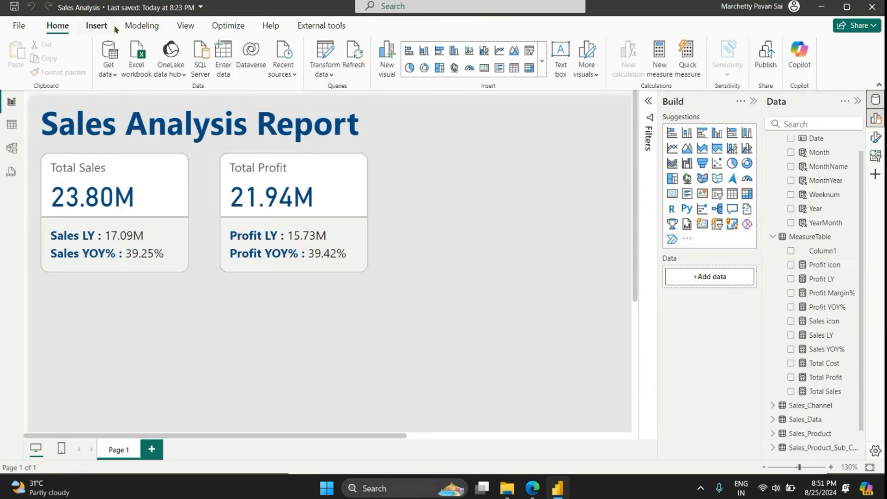
left_click(484, 67)
left_click_drag(103, 408, 515, 238)
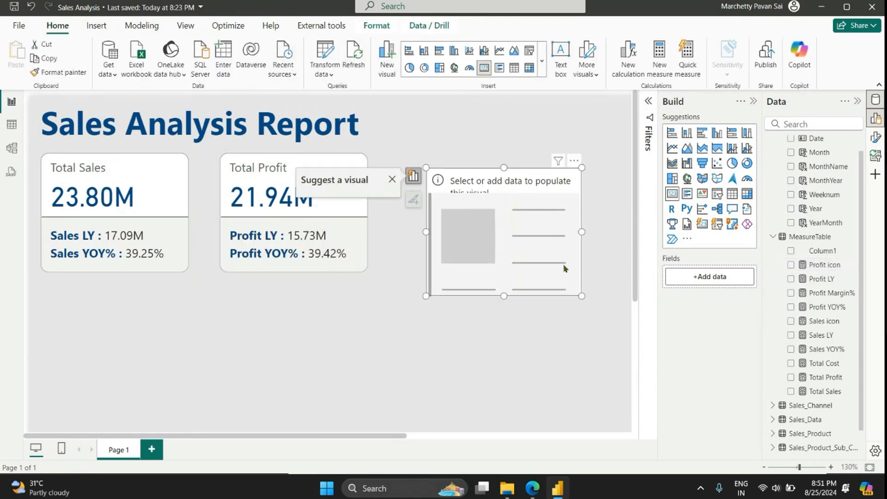
left_click_drag(833, 328, 709, 277)
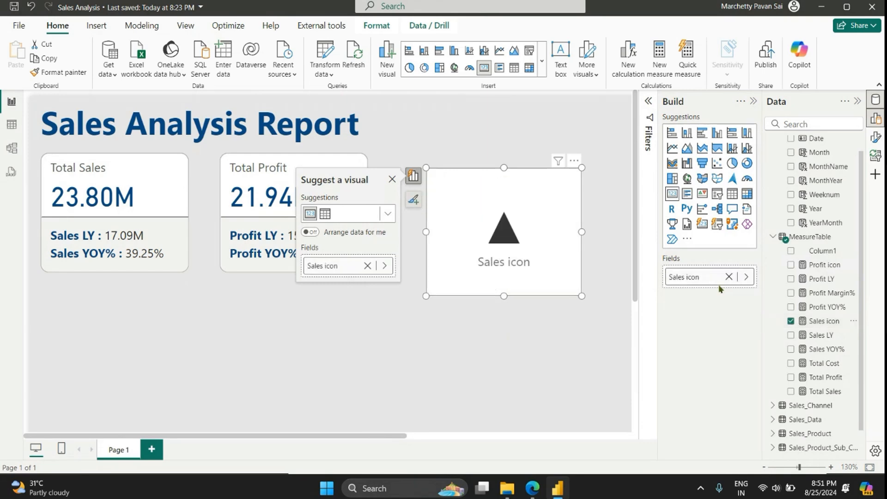
Step: Turn off the Sales icon card's category label and set its callout value font size to 20
left_click(875, 137)
left_click(644, 245)
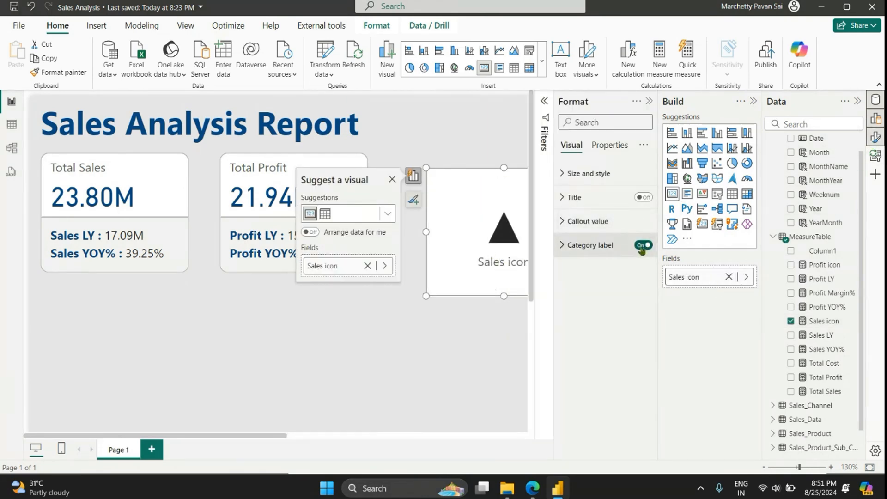
left_click(630, 222)
double_click(632, 258)
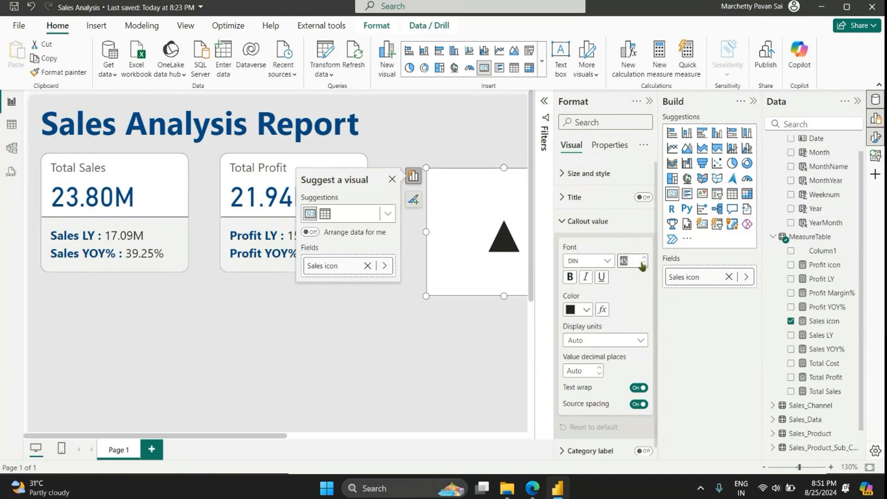
type("20")
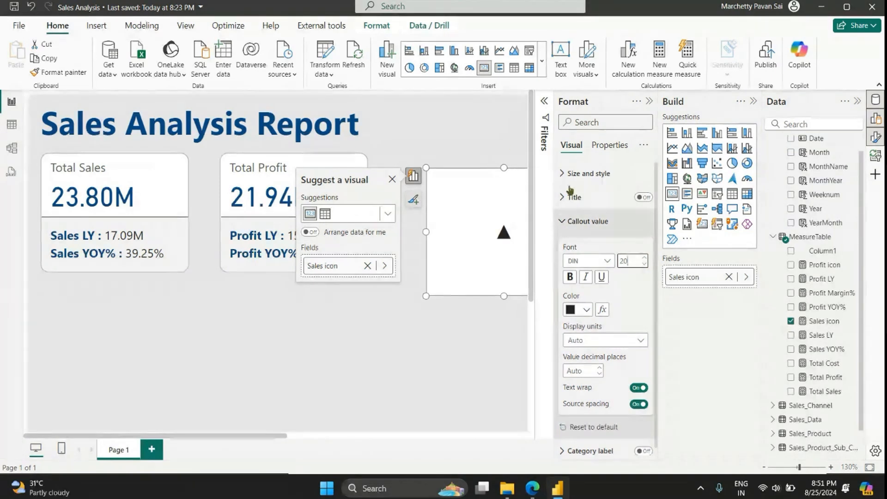
Step: Turn off the Sales icon card's background, shrink it to about 42 wide and 40 high, and place it beside the Sales YOY% value
left_click(605, 175)
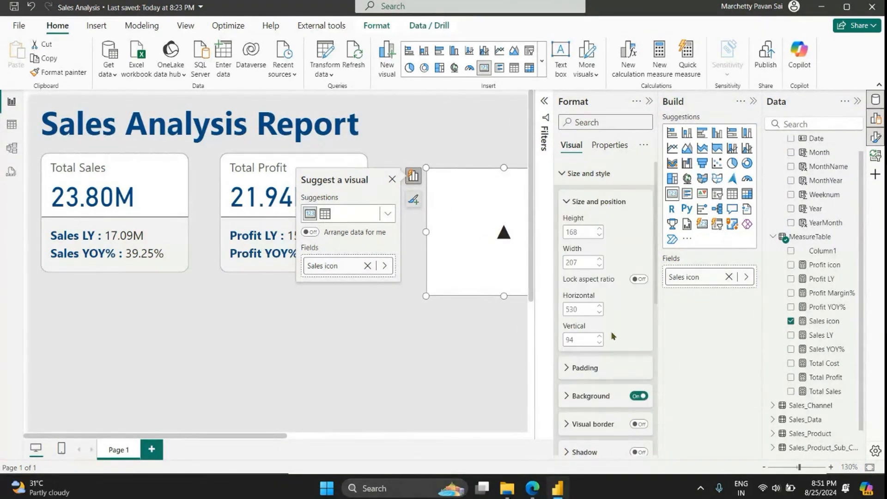
left_click(638, 395)
left_click_drag(486, 259, 253, 344)
left_click_drag(348, 253, 193, 256)
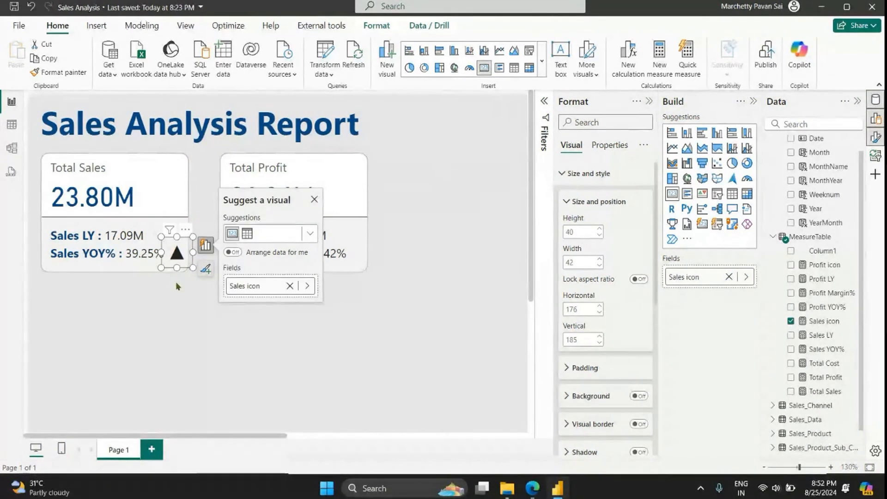
left_click(179, 277)
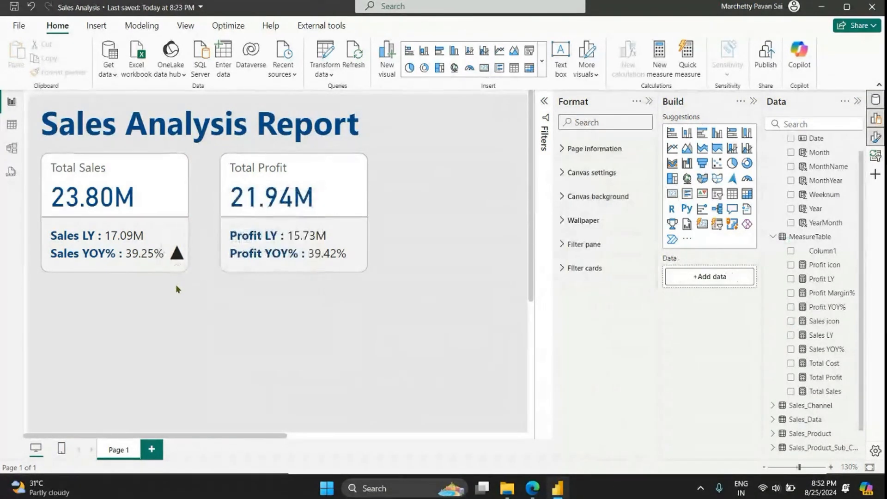
Step: Duplicate the Sales icon card and place the copy beside the Profit YOY% value, level with the original
left_click(176, 256)
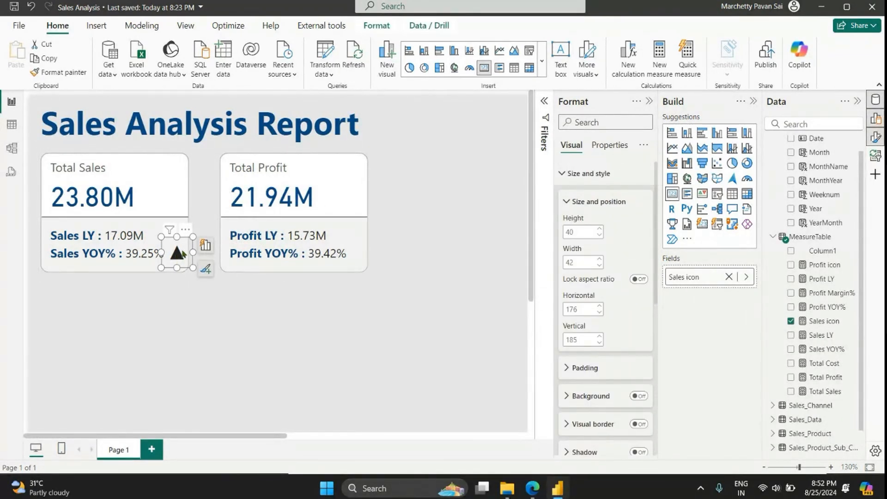
key("ctrl+c")
key("ctrl+v")
left_click_drag(182, 254, 353, 247)
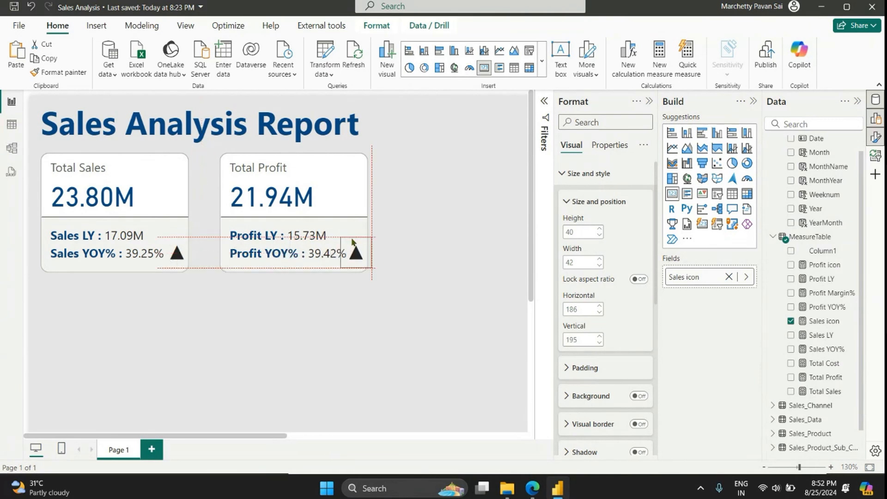
Step: Replace the duplicated card's field with the Profit icon measure and close the formatting options
left_click(746, 276)
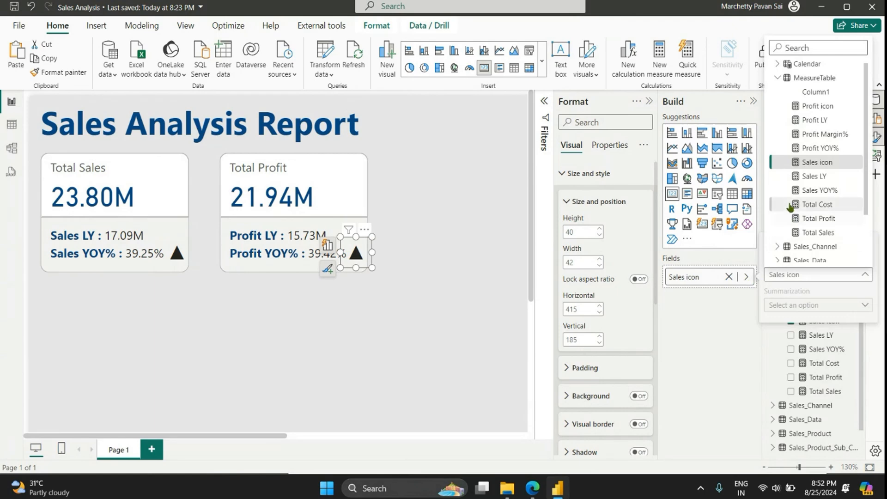
left_click(819, 107)
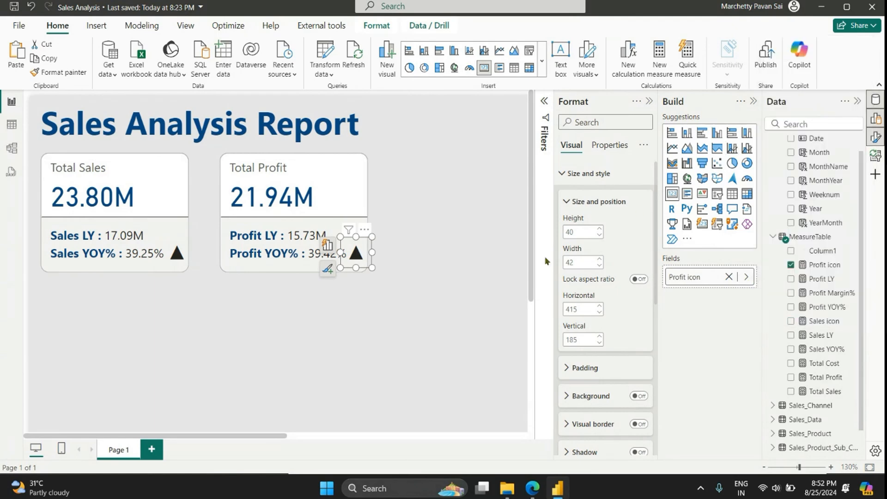
left_click(367, 302)
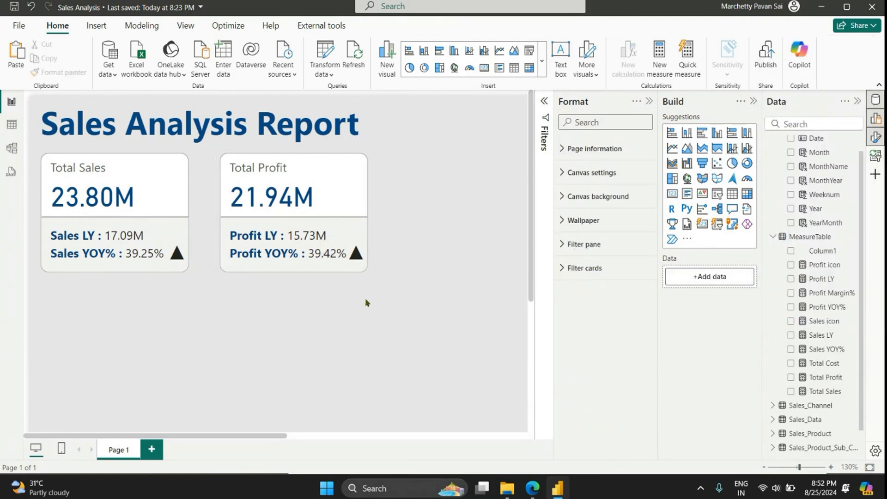
left_click(649, 101)
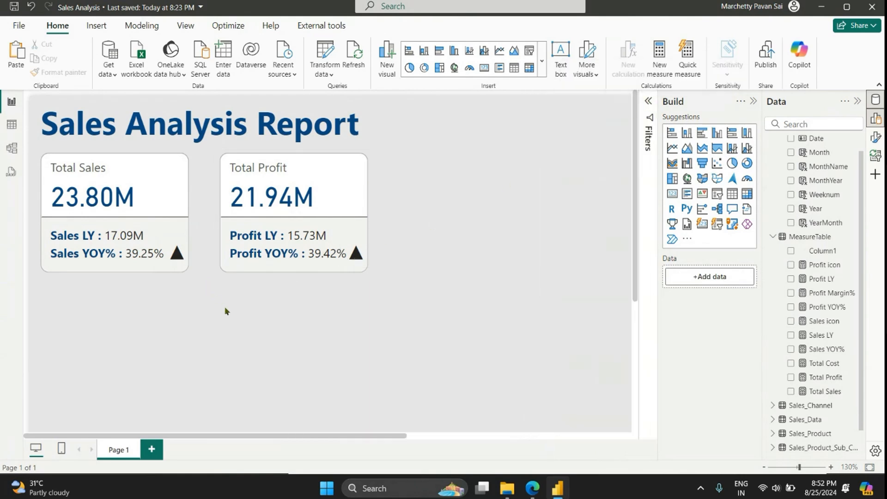
Step: Start a new measure named Sales icon color in MeasureTable
left_click(176, 260)
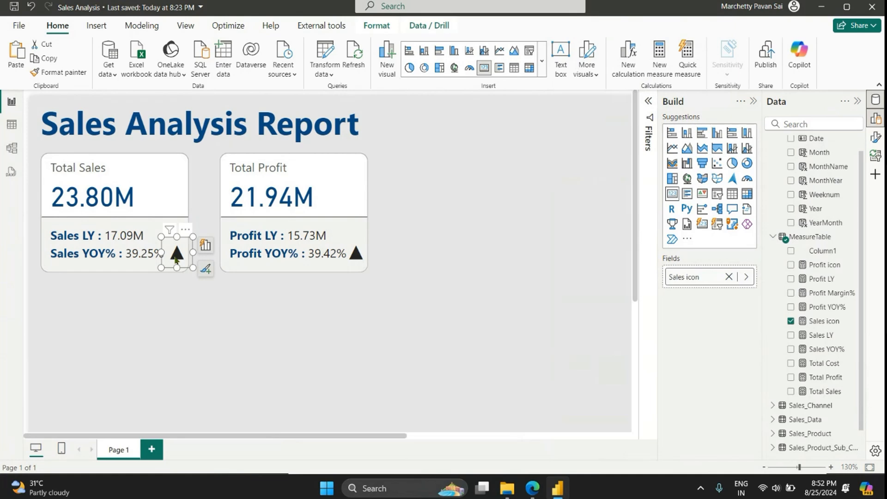
scroll(849, 265, "up", 1)
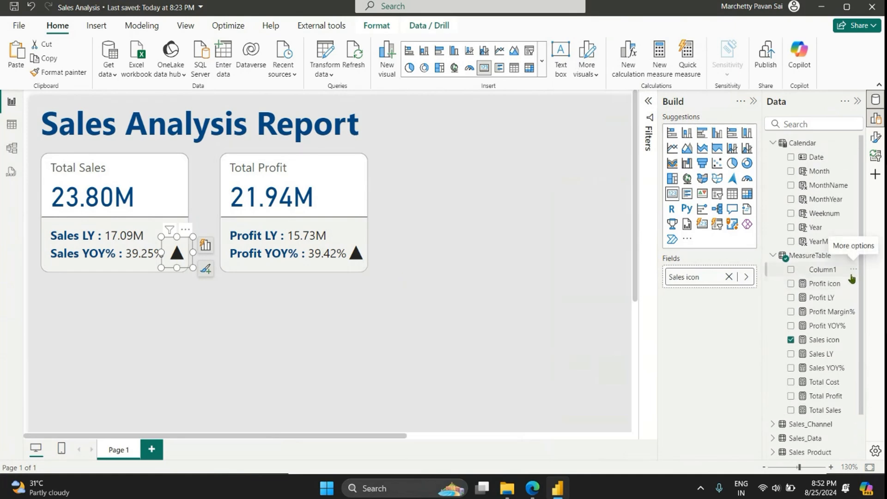
left_click(828, 257)
left_click(854, 256)
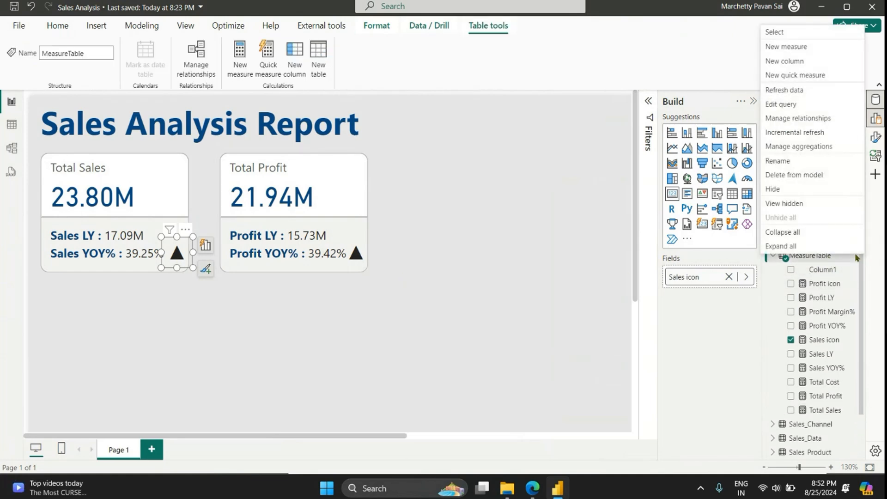
left_click(774, 47)
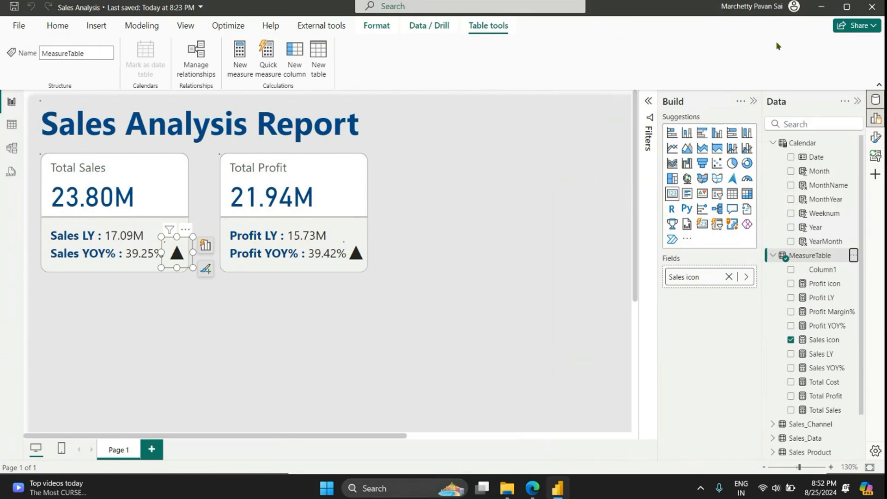
type("Sa")
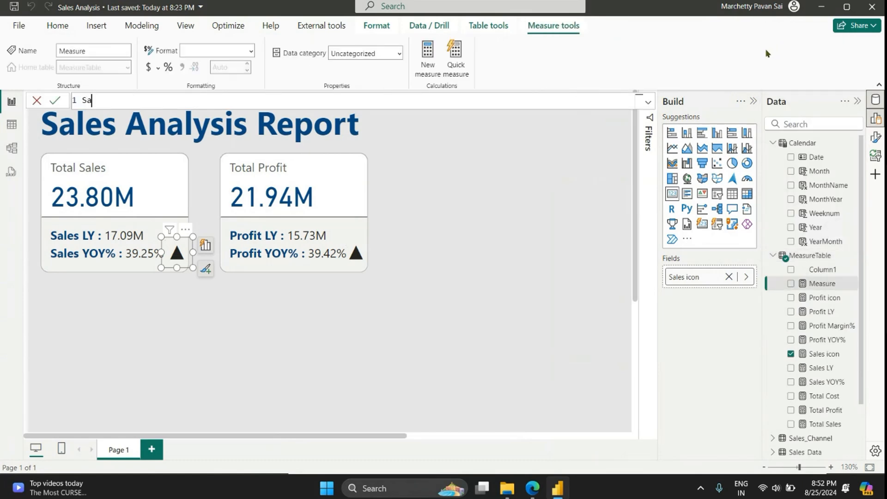
type("les icon color = IF(")
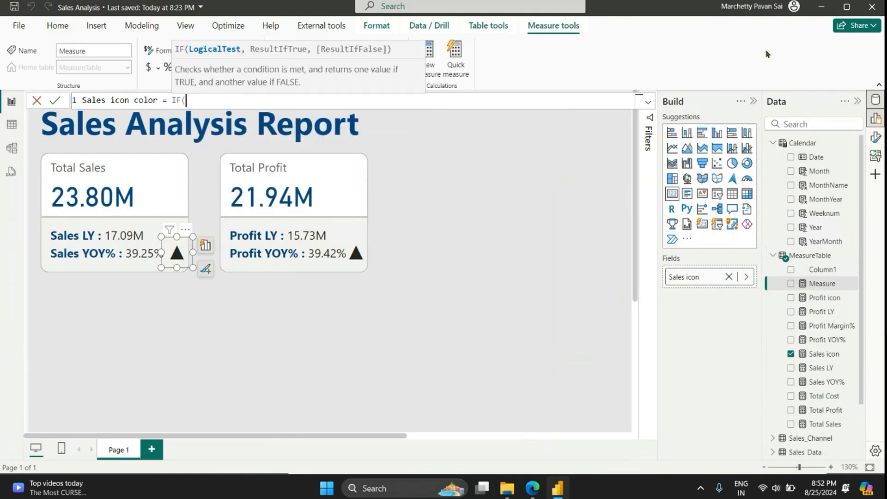
type("yo")
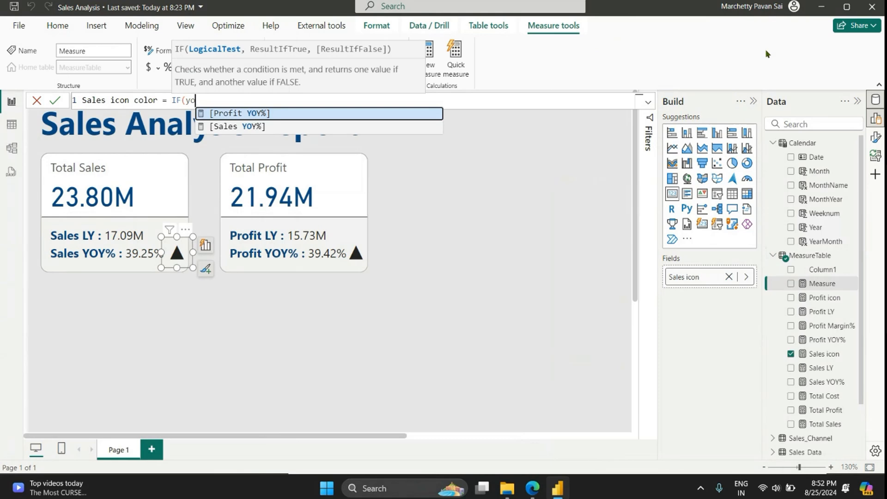
Step: Define the Sales icon color measure to return "Green" when [Sales YOY%] > 0 and "Red" otherwise, using IF
key("Down")
key("Tab")
type("> 0")
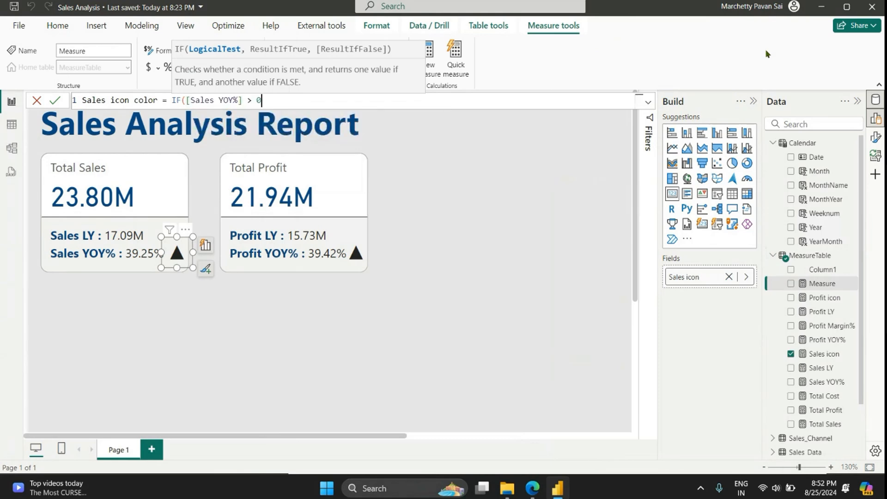
type(" , \"Gr")
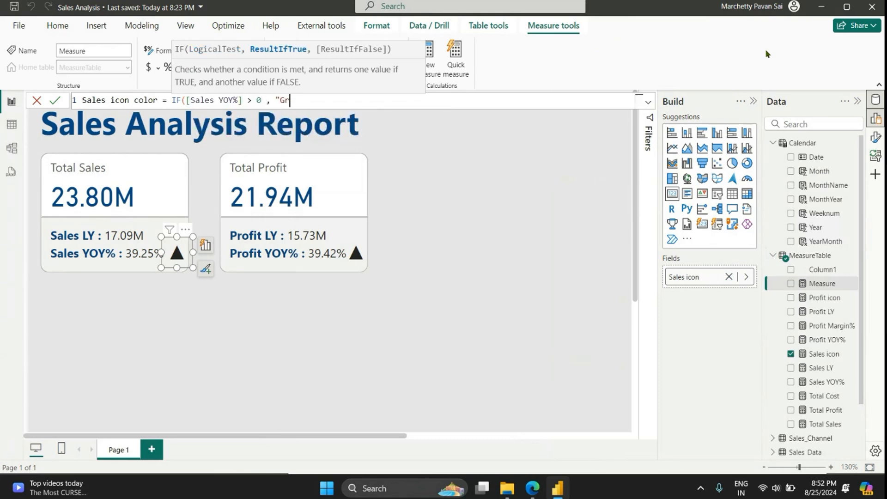
type("een\", ")
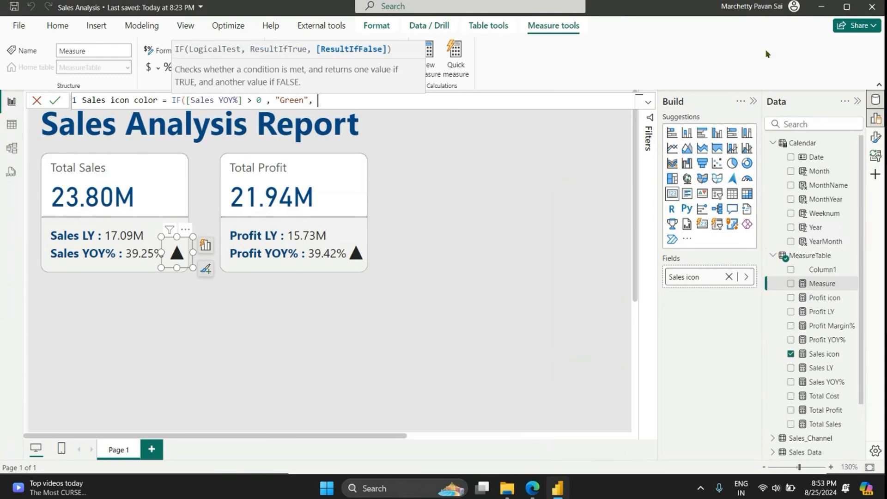
type("\"Red\")")
key("Return")
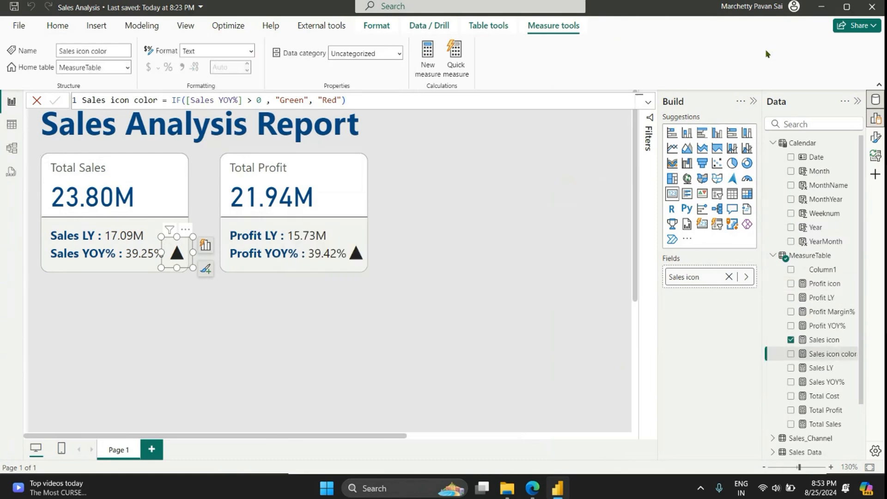
Step: Start a new measure in MeasureTable named Profit Icon Color and begin its formula with an IF function
key("ctrl+a")
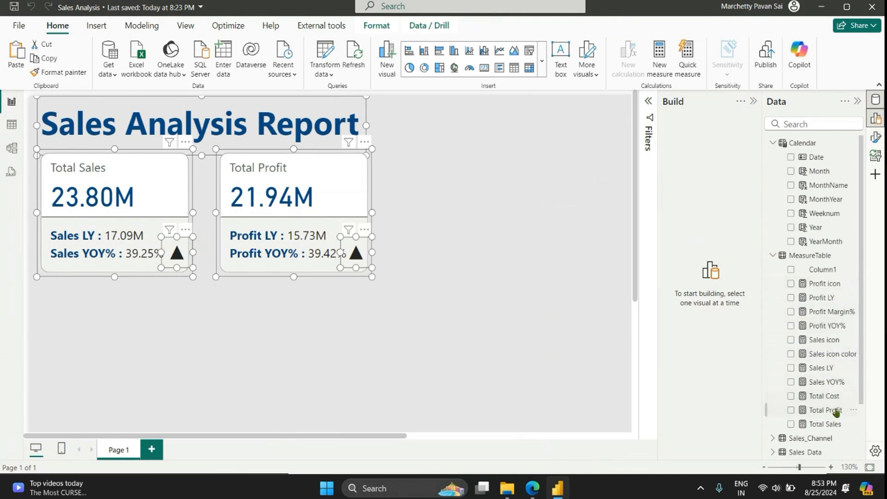
left_click(827, 353)
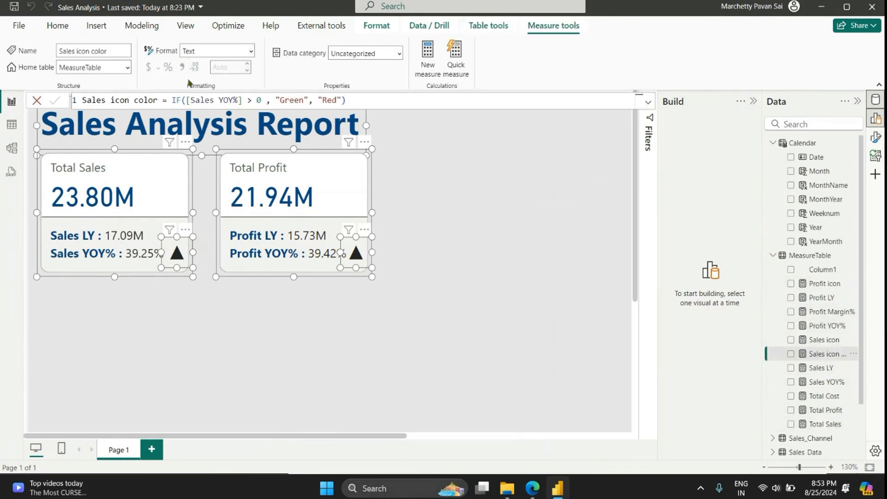
triple_click(226, 100)
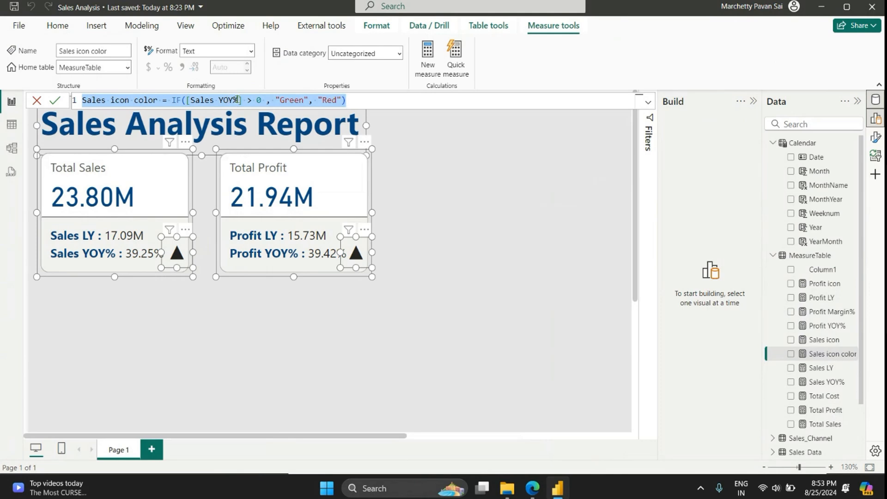
left_click(432, 53)
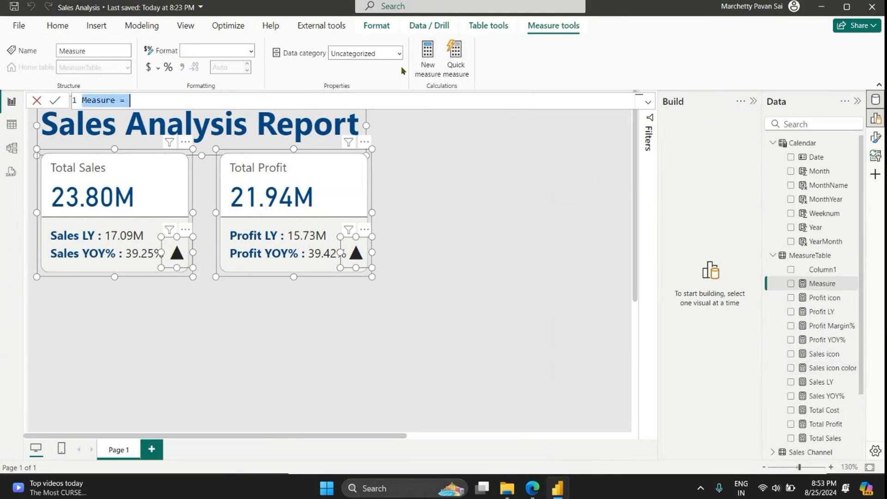
type("Profit ")
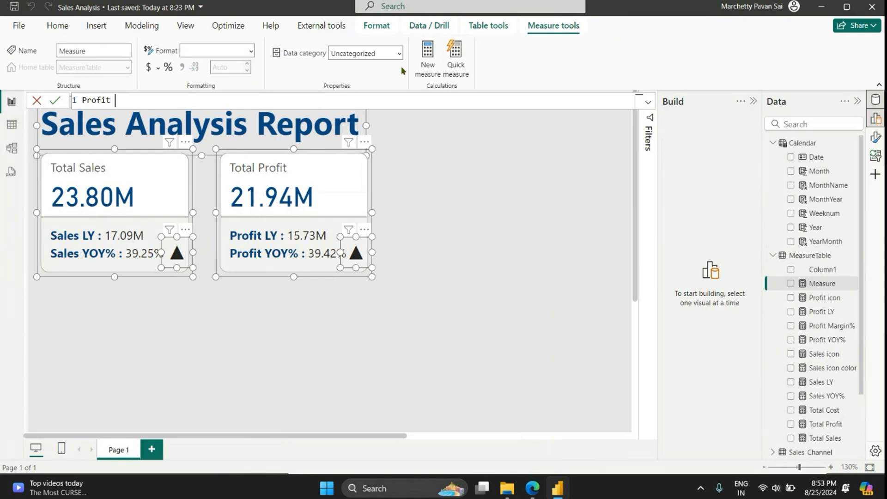
type("Icon Color = IF(")
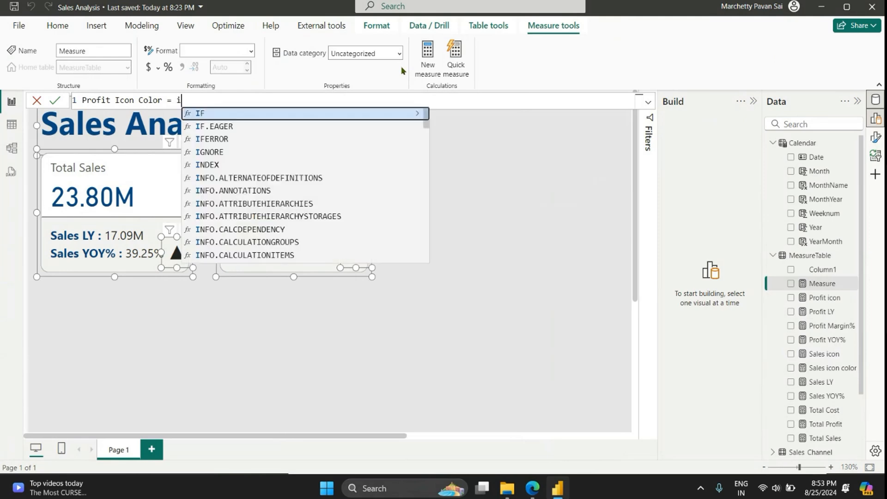
type("prof")
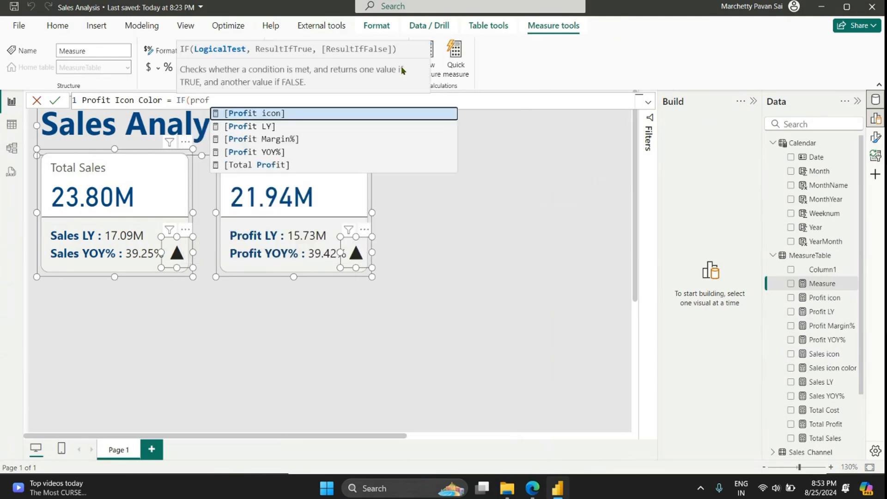
Step: Set the IF condition of the Profit Icon Color measure to [Profit YOY%] > 0
key("Left")
key("BackSpace")
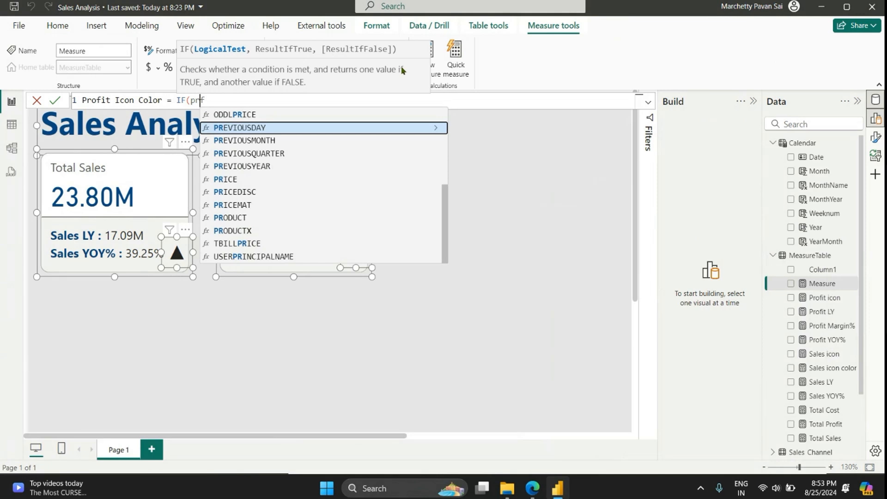
type("o")
key("Down")
key("Down")
key("Down")
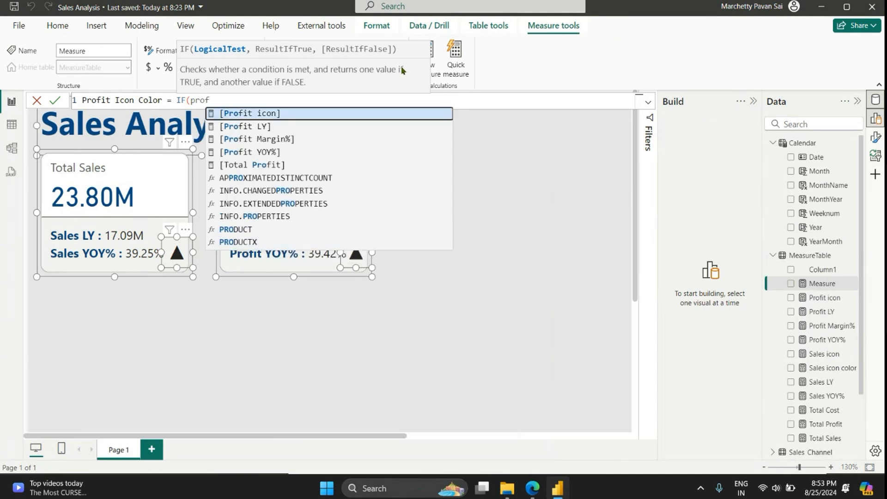
key("Down")
key("Down")
key("Tab")
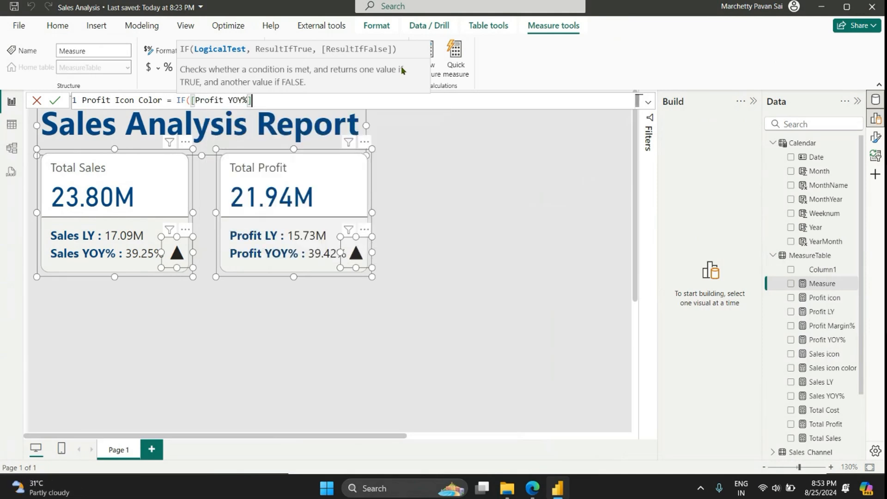
type("> 0 ")
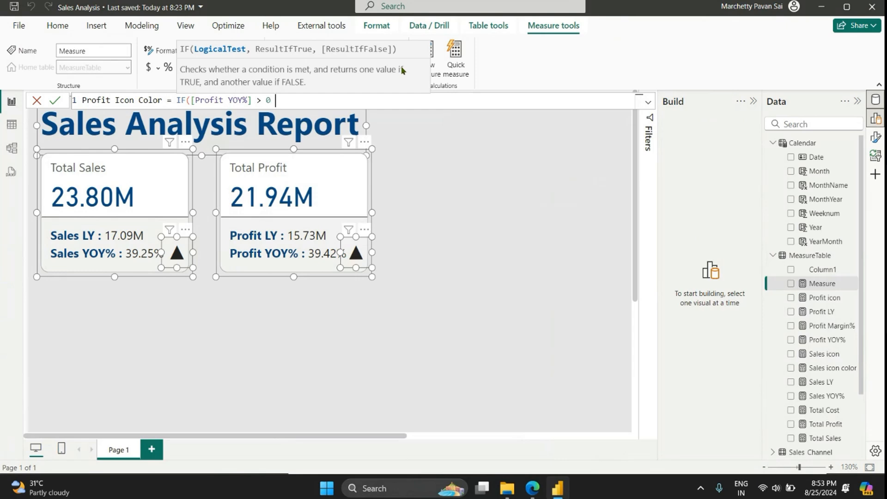
type(", \"")
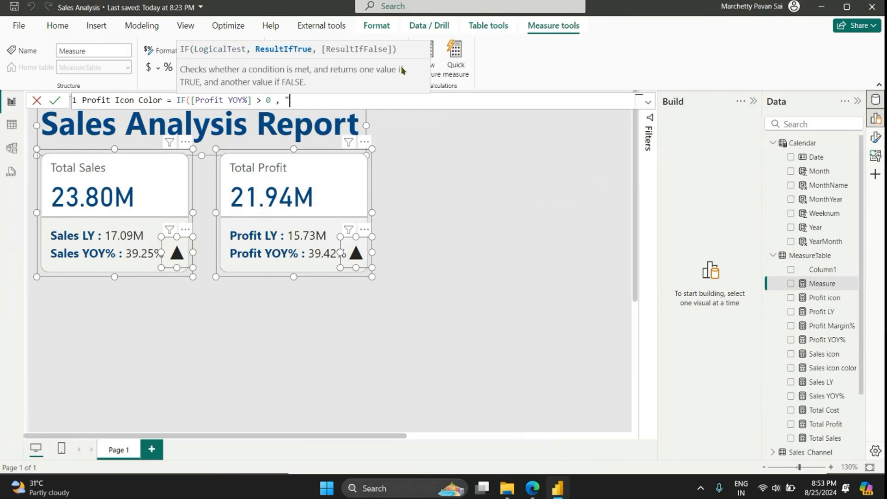
type("Green\", \"Red\"")
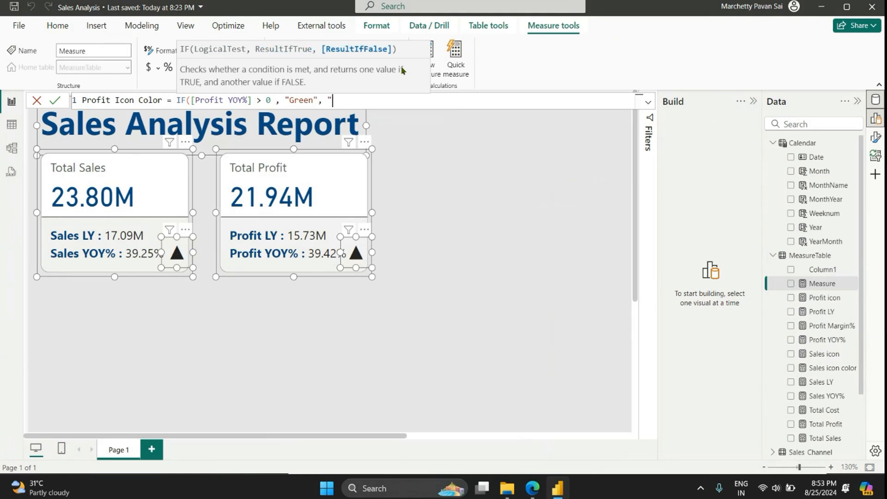
Step: Complete the Profit Icon Color formula with "Green" as the true result and "Red" as the false result, and commit it
type(")")
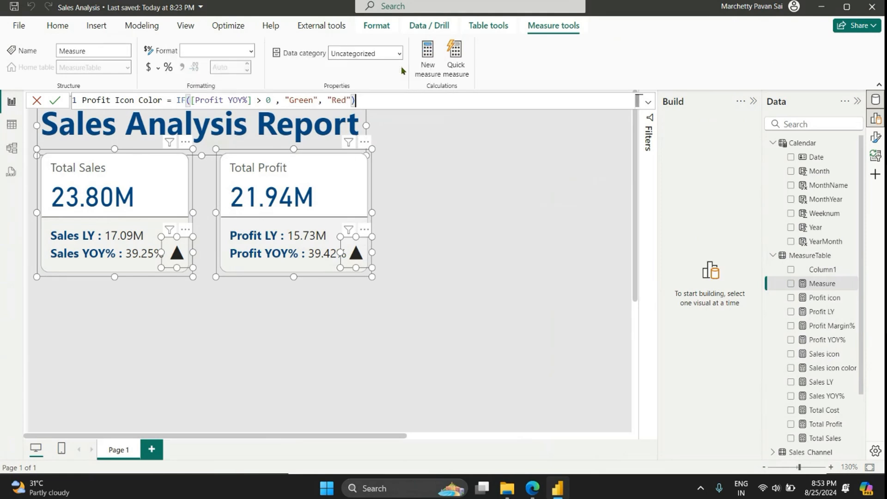
key("Return")
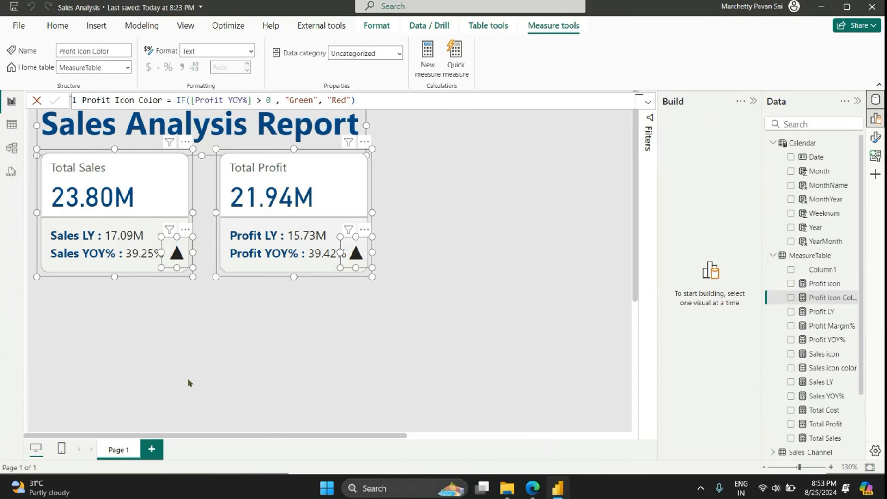
Step: Open conditional formatting for the Sales icon card's callout value color and base its rules on the Sales icon color measure
left_click(187, 250)
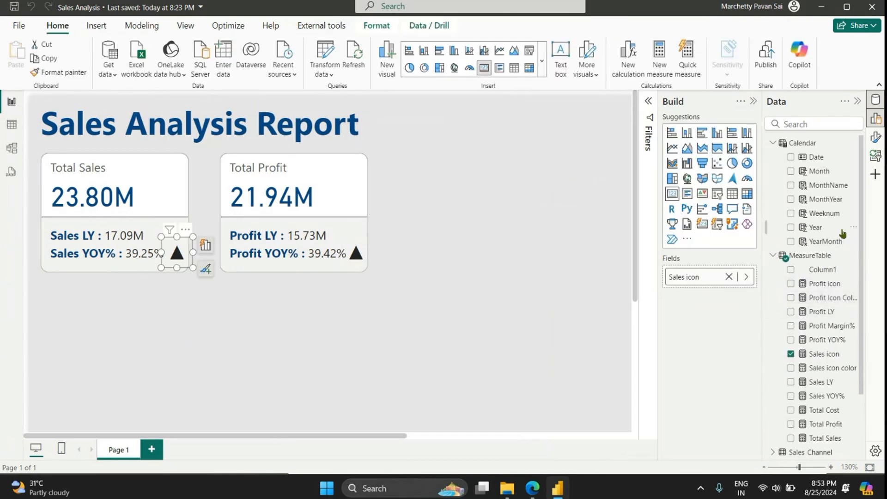
left_click(875, 137)
left_click(631, 223)
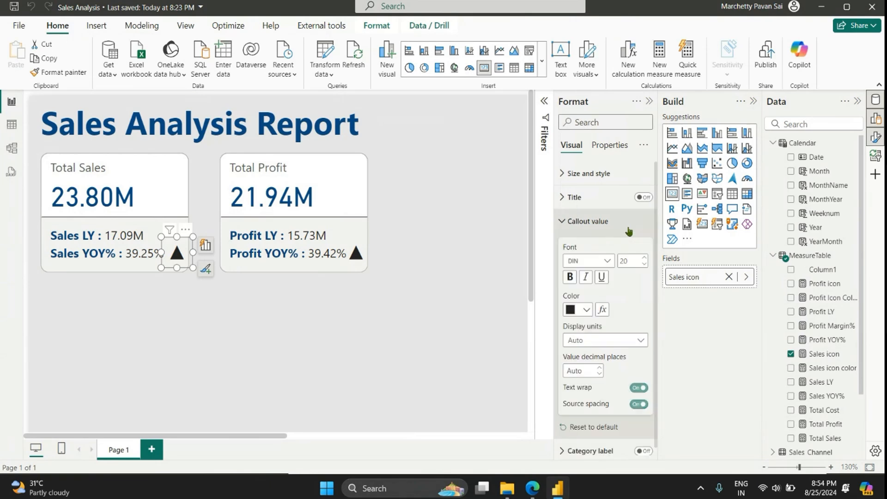
left_click(602, 310)
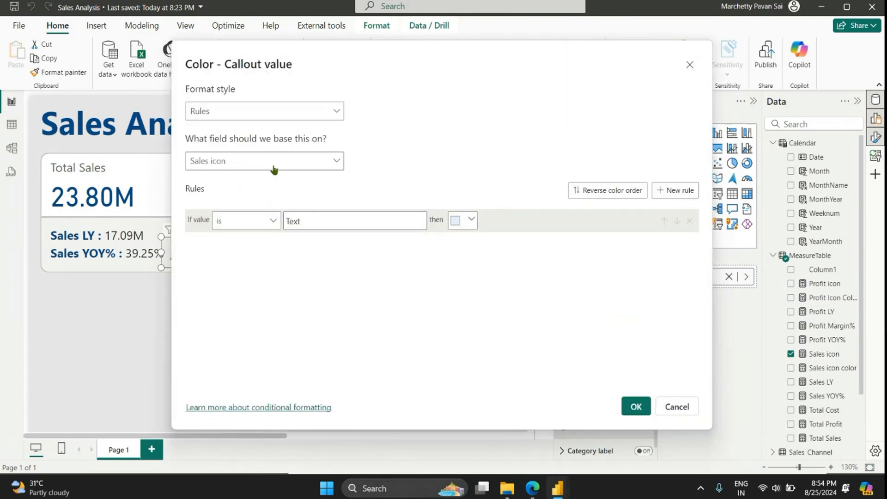
left_click(277, 161)
left_click(197, 216)
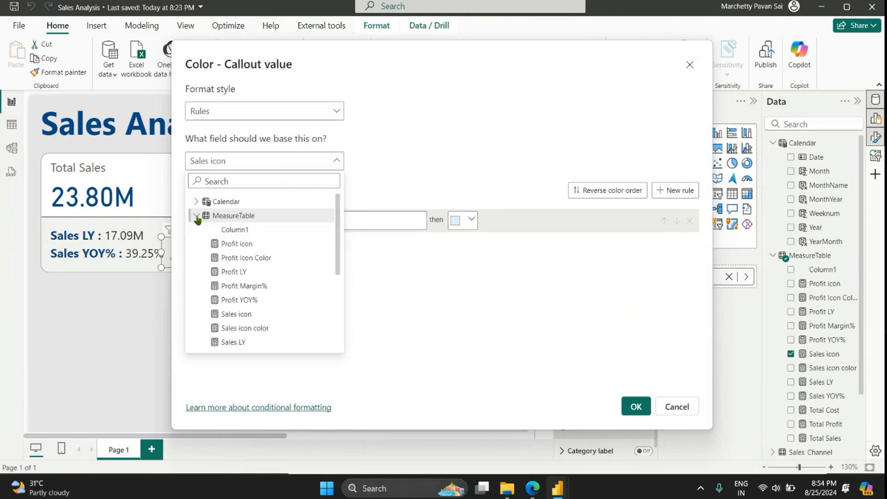
left_click(265, 326)
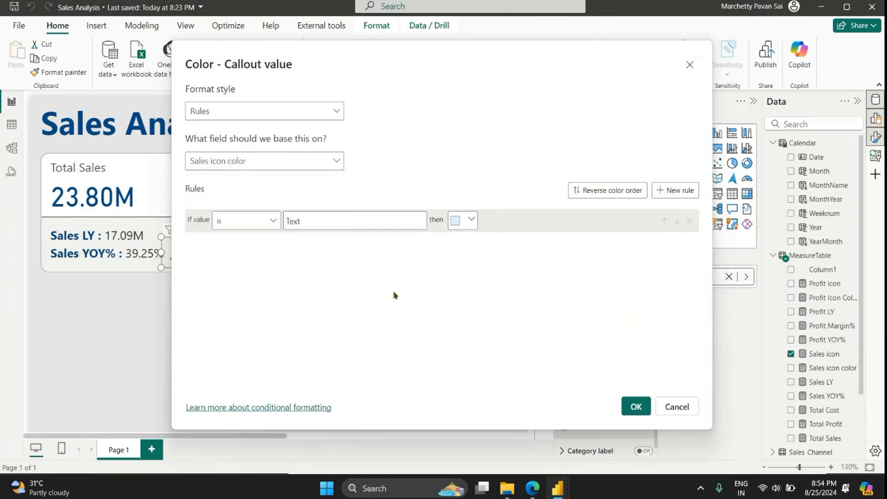
Step: Set the first color rule to match the value Green and give it a custom medium green color
left_click(338, 221)
type("Gree")
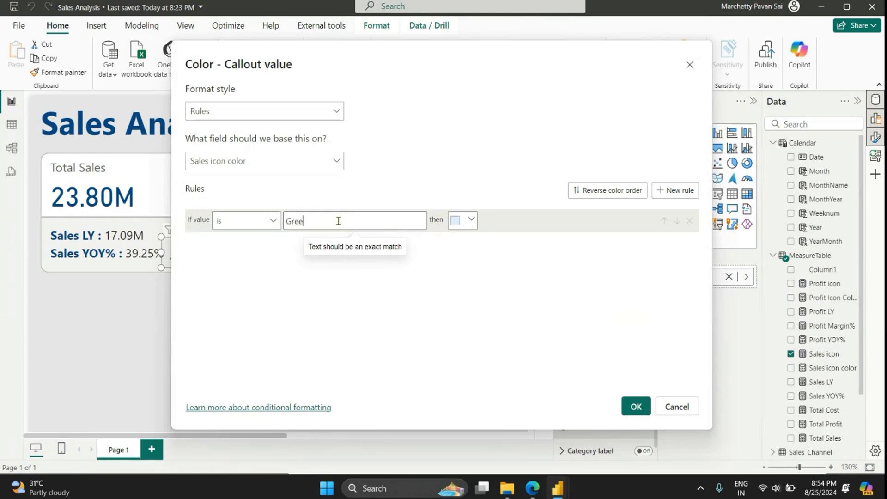
type("n")
left_click(455, 221)
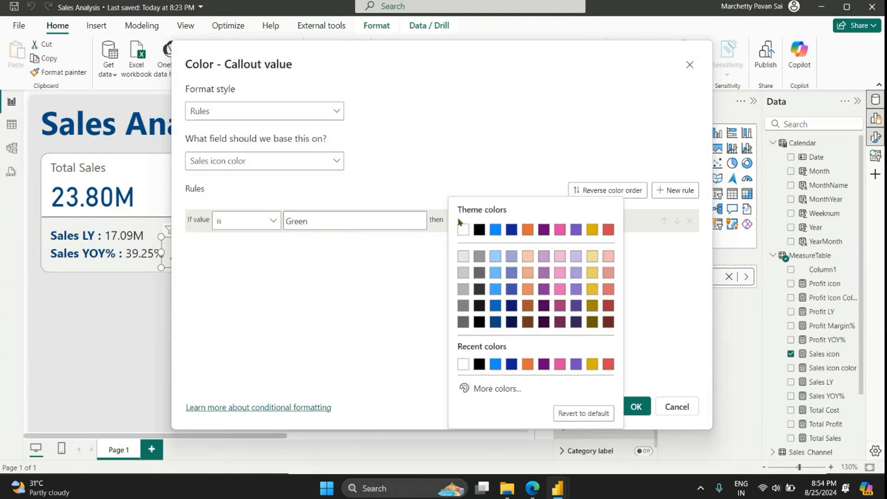
left_click(494, 386)
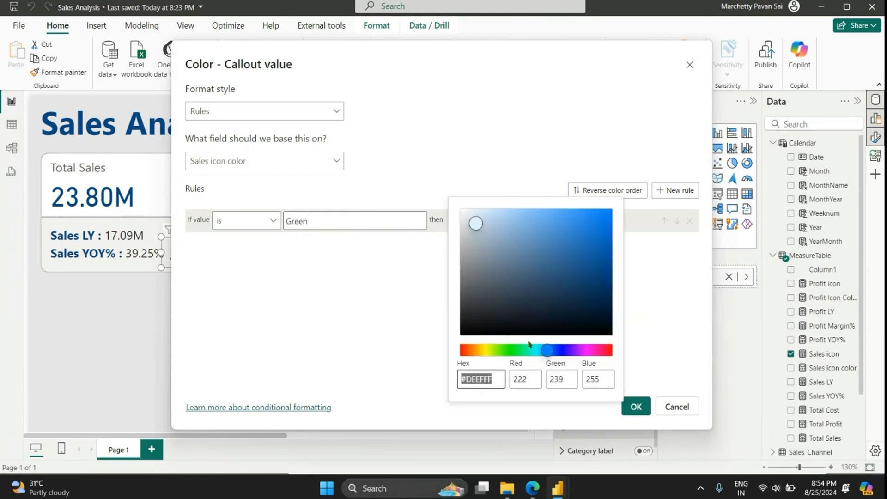
left_click(508, 349)
left_click(603, 219)
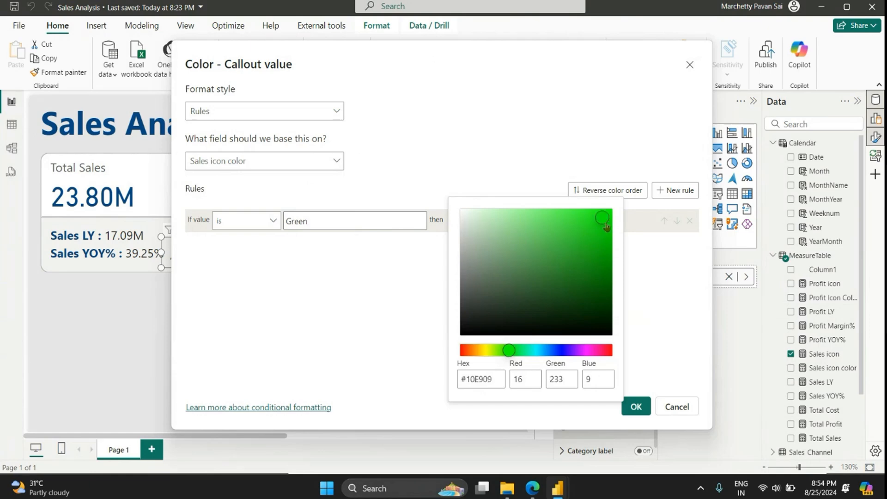
left_click(605, 232)
left_click(401, 278)
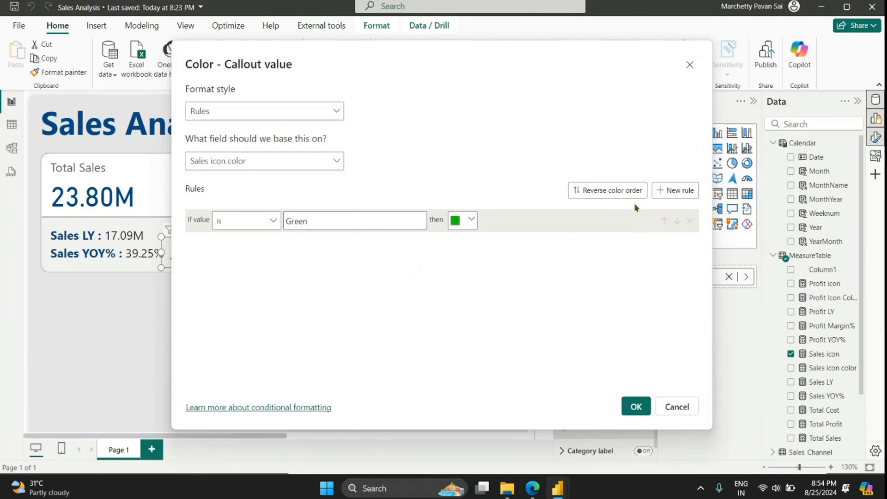
Step: Add a second color rule that matches the value Red and give it the custom red color #E82903
left_click(675, 190)
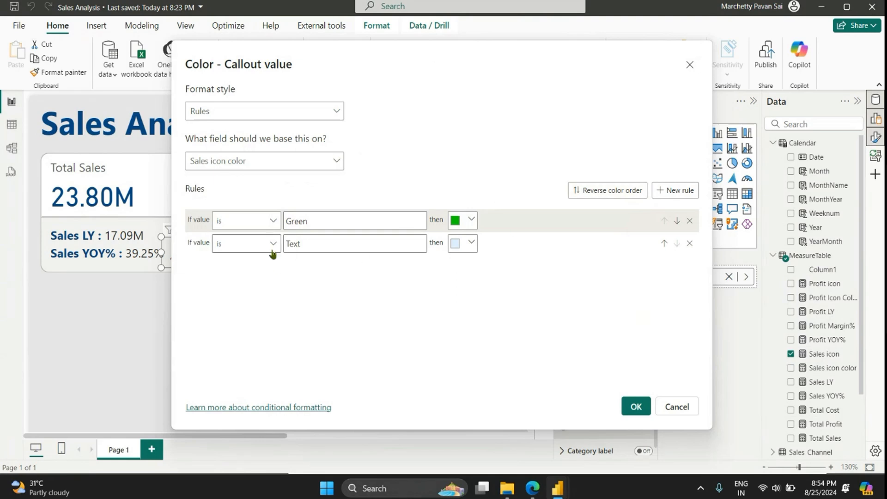
left_click(331, 251)
type("Red")
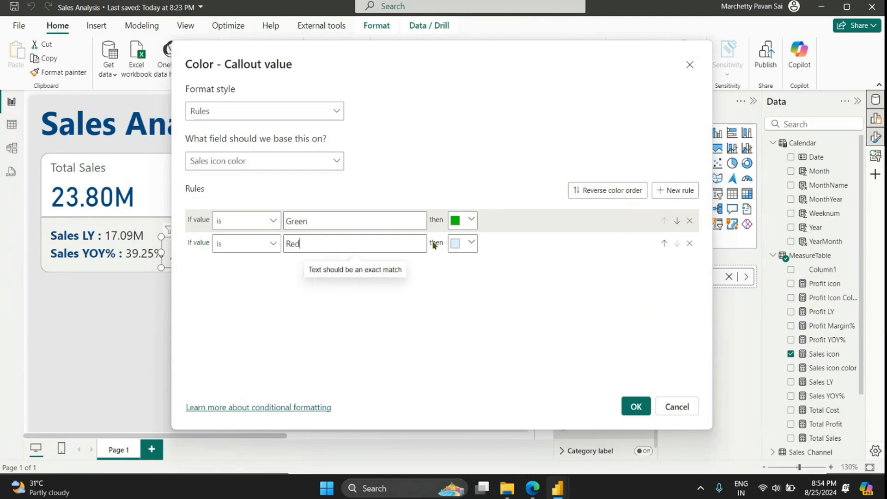
left_click(455, 243)
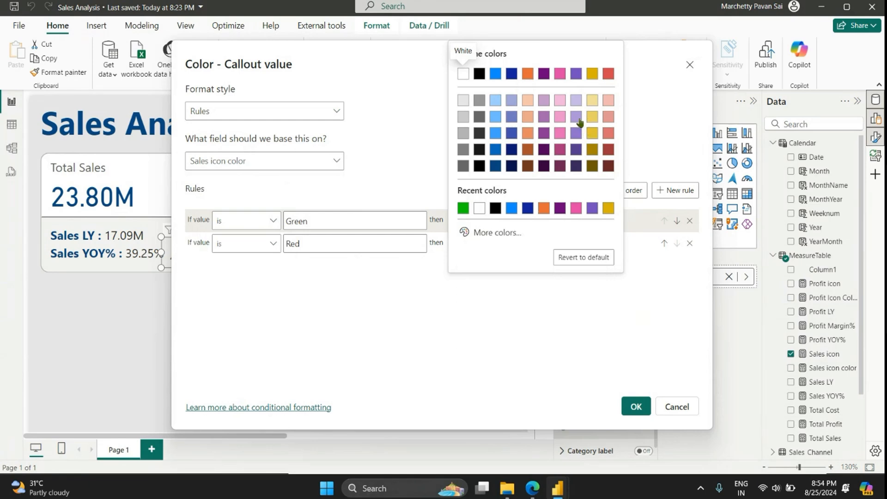
left_click(498, 232)
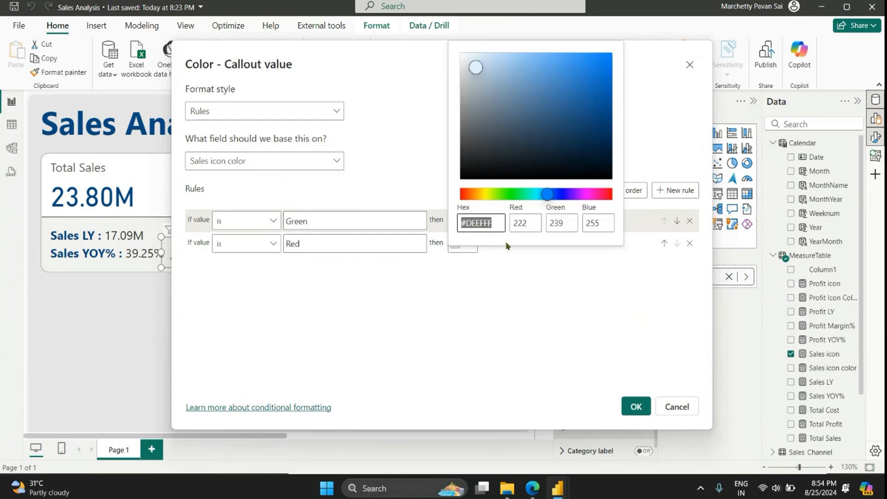
left_click(465, 195)
left_click(608, 66)
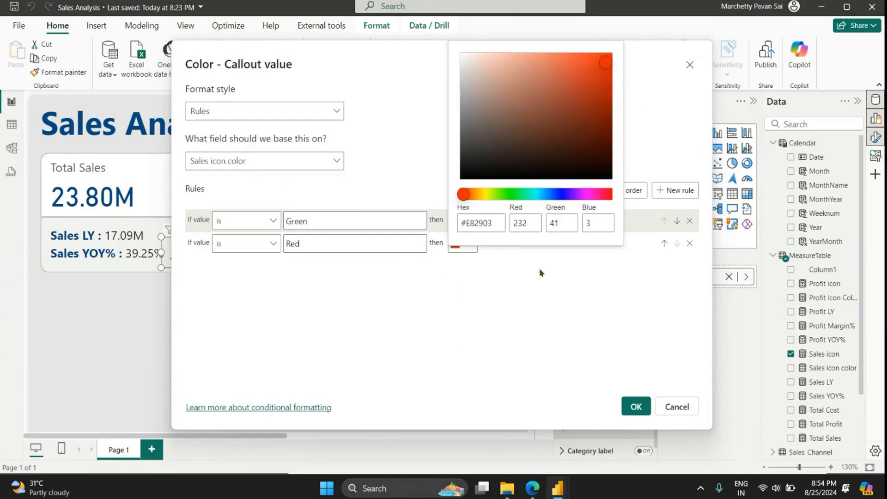
left_click(480, 223)
key("ctrl+a")
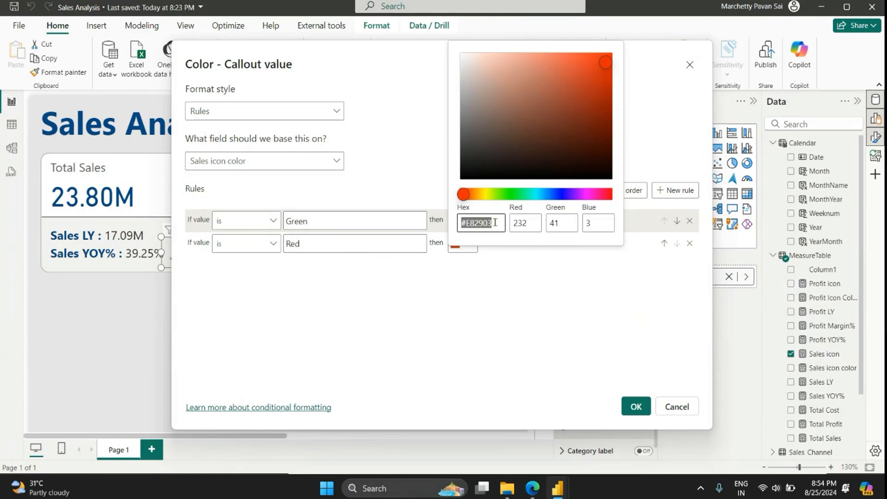
left_click(473, 267)
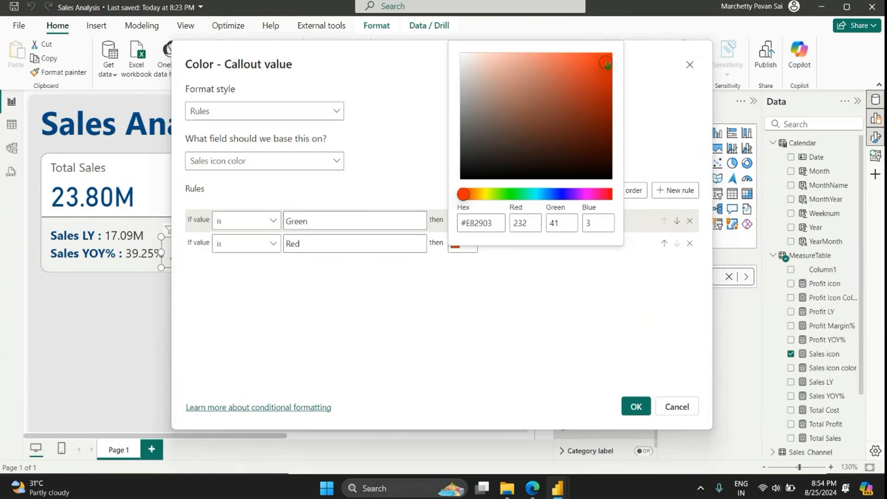
left_click(653, 67)
Step: Copy the hex code of the Green rule's custom color and switch to Notepad
left_click(464, 226)
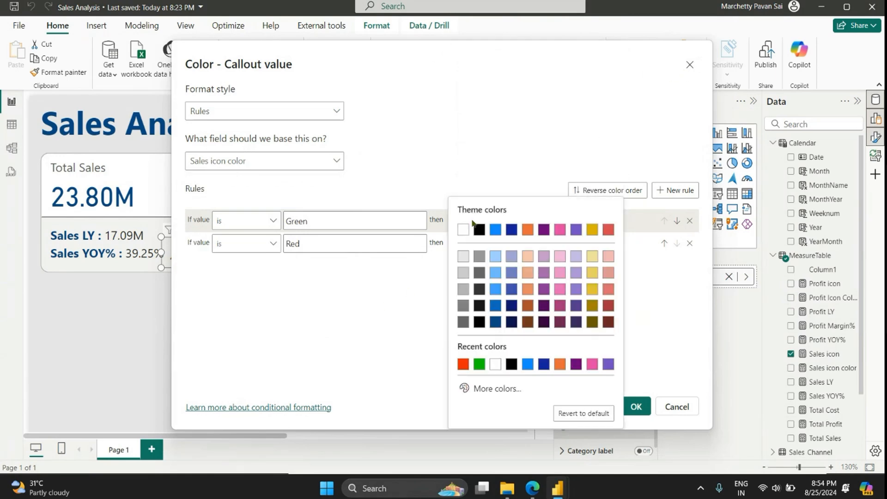
left_click(486, 387)
key("ctrl+c")
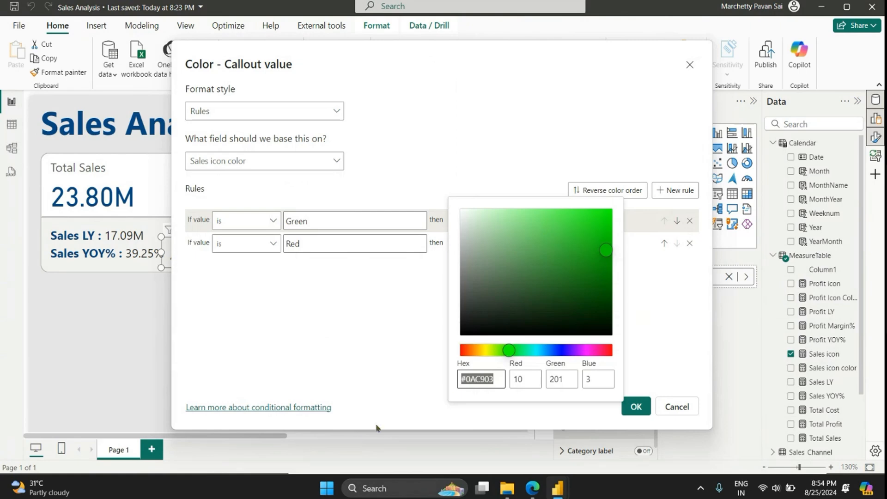
left_click(362, 481)
type("notepad")
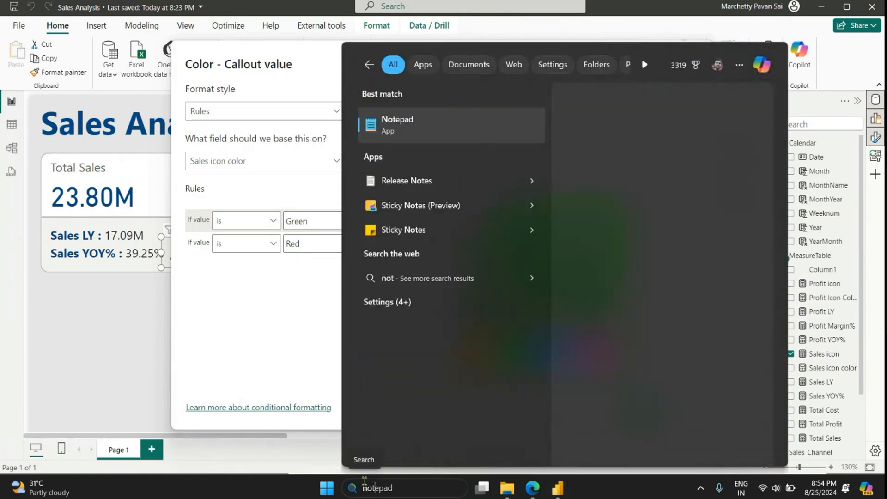
key("Return")
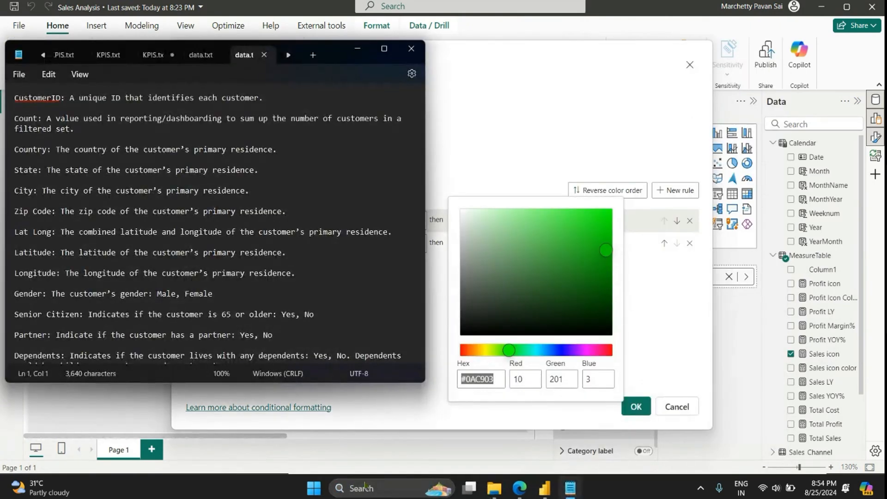
Step: Paste the hex code #0AC903 into a new Notepad document and label it "- green"
left_click(287, 57)
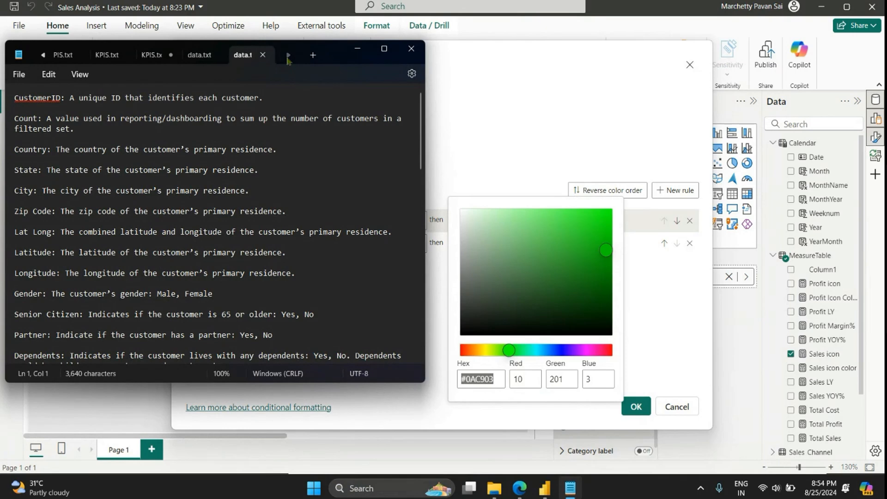
left_click(312, 55)
key("ctrl+v")
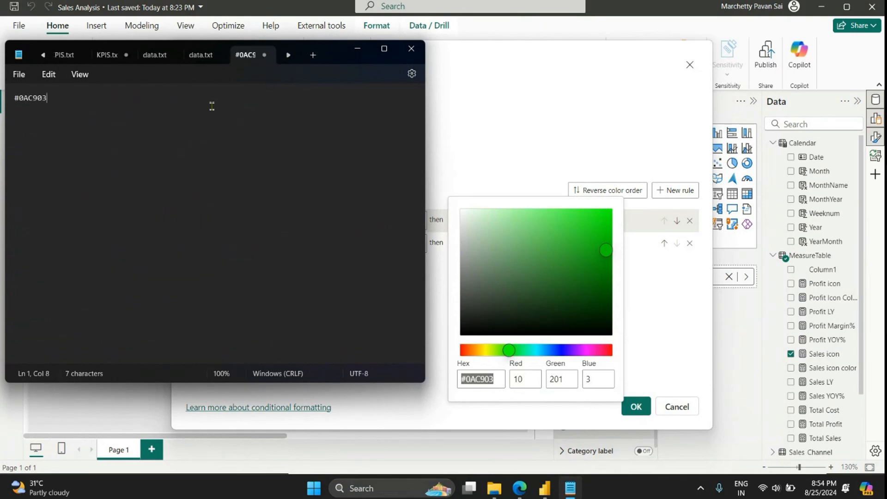
type("- green")
key("Return")
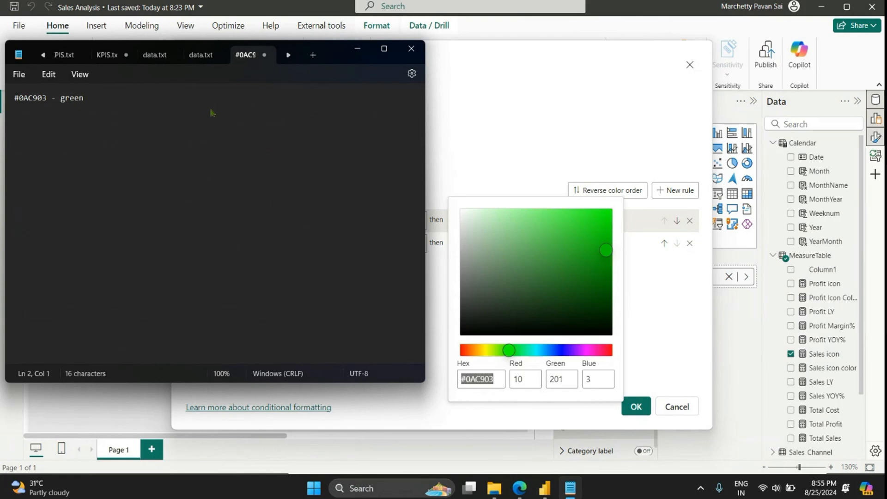
Step: Copy the Red rule's hex code #E82903 onto the second line of the Notepad note and label it "- red"
left_click(658, 318)
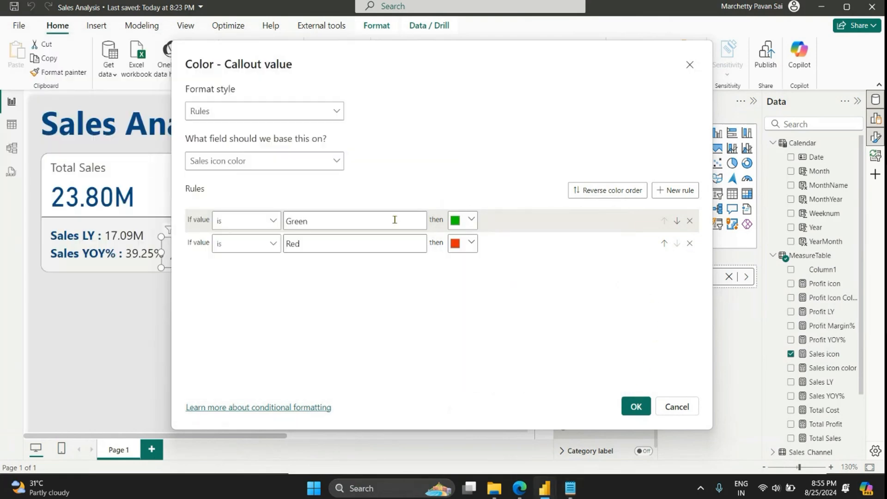
left_click(463, 243)
left_click(492, 232)
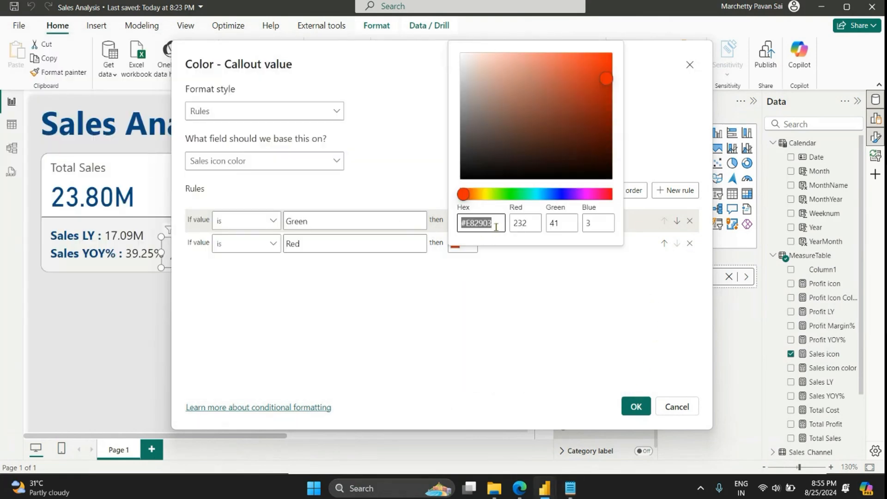
left_click(499, 220)
key("ctrl+a")
key("ctrl+c")
left_click(569, 487)
key("ctrl+v")
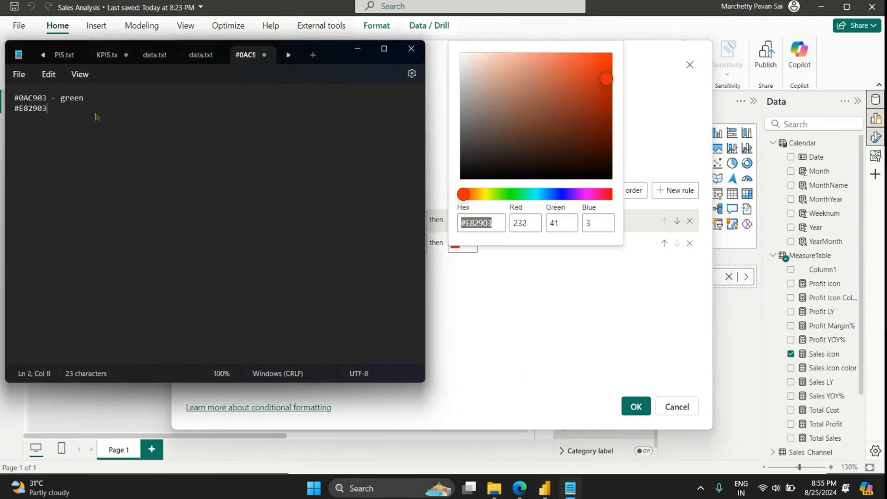
type("- red")
Step: Return from Notepad to Power BI and apply the Green and Red color rules to the Sales icon card
key("ctrl+a")
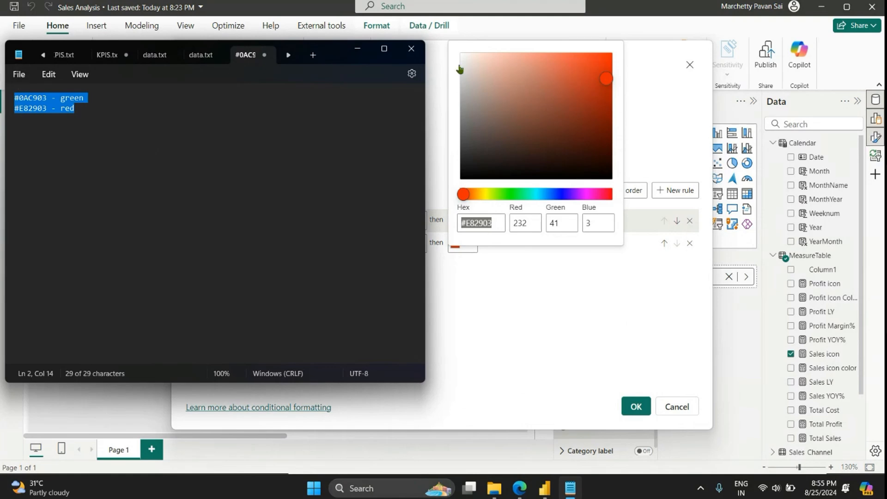
left_click(357, 49)
left_click(636, 406)
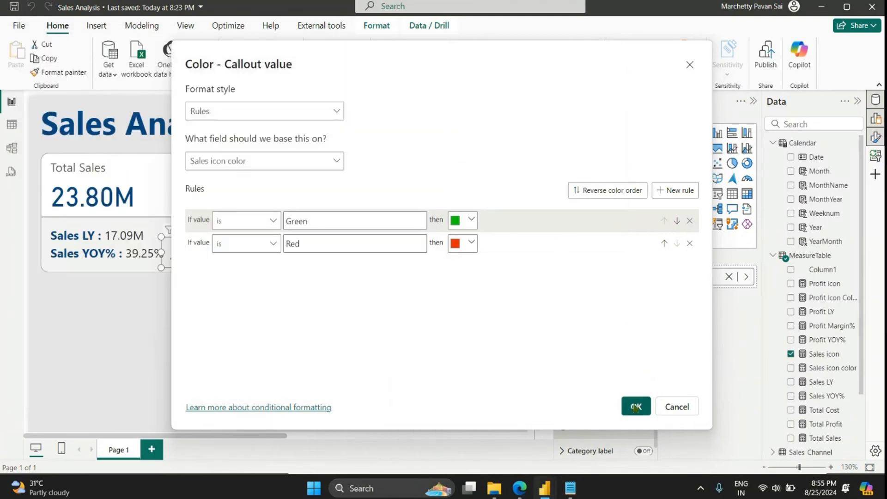
left_click(636, 406)
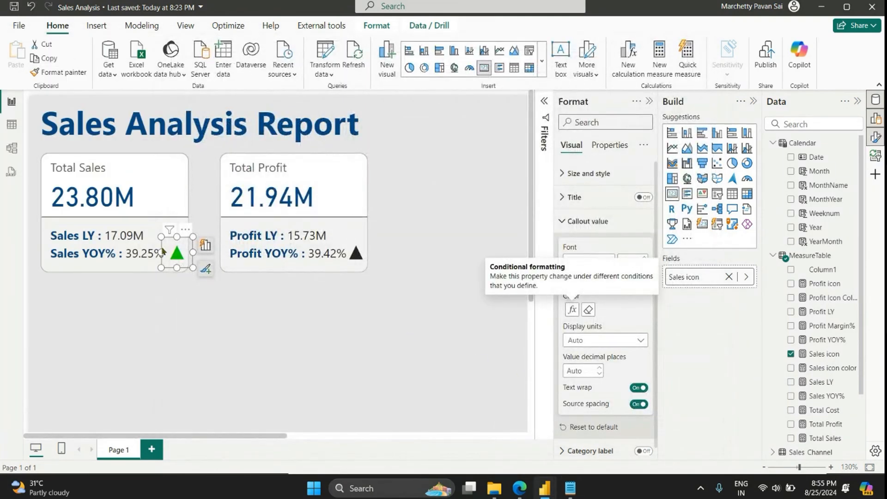
Step: Open conditional formatting for the Profit icon card's callout value color
left_click(353, 253)
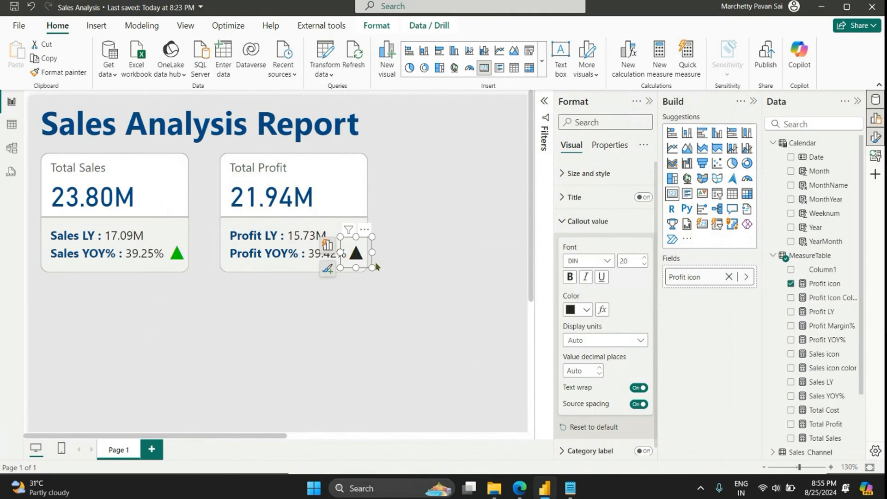
left_click(601, 310)
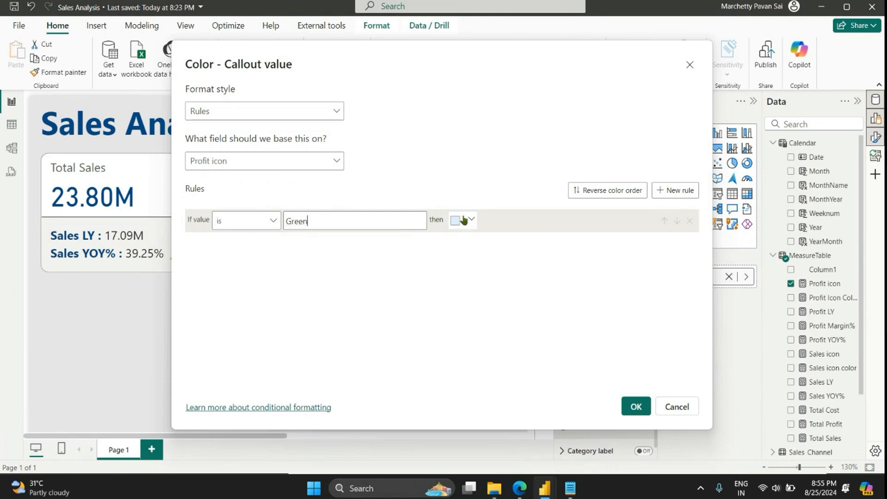
Step: Base the Profit icon card's callout color rules on the Profit Icon Color measure from MeasureTable
left_click(293, 164)
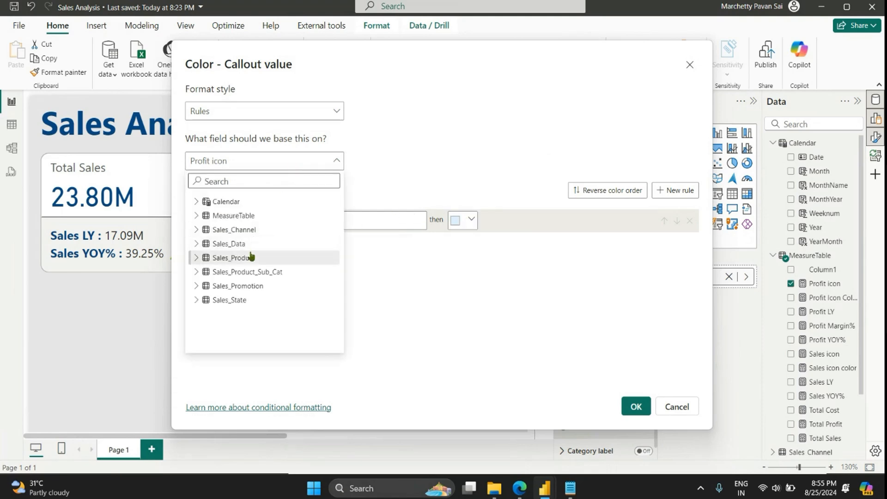
left_click(196, 215)
scroll(252, 300, "down", 3)
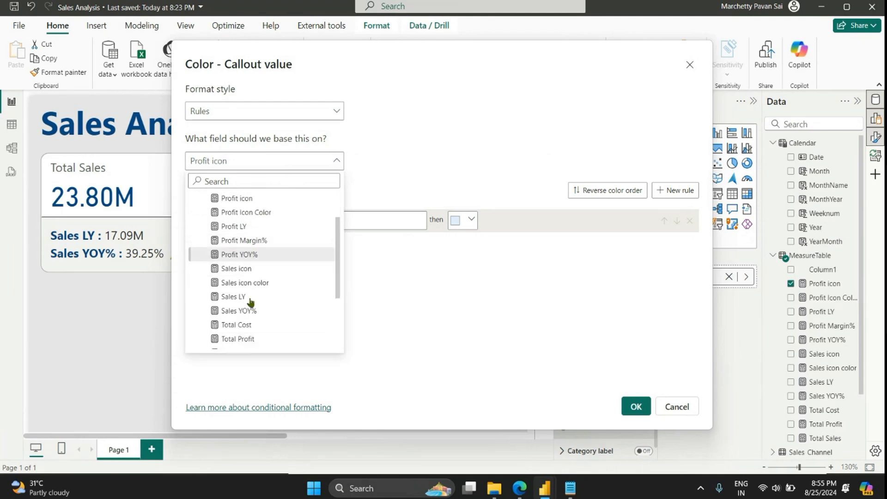
left_click(273, 199)
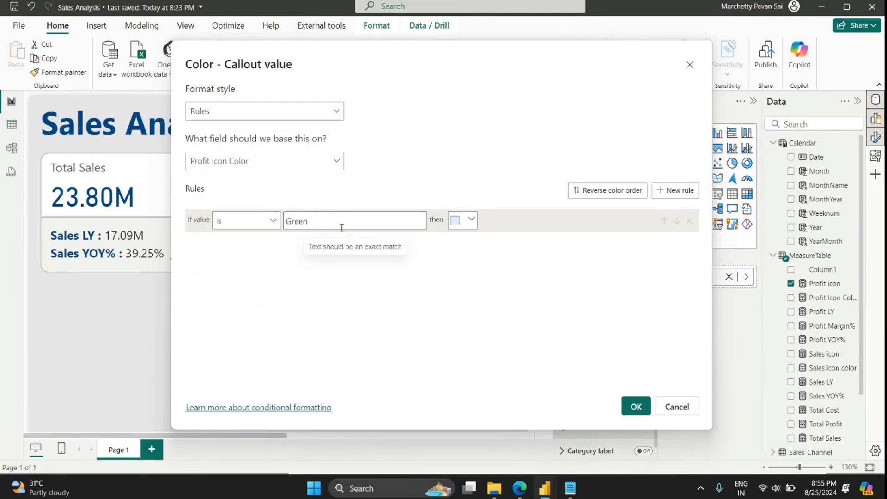
Step: Set the Green rule's color to #0AC903, copied from the Notepad note
left_click(463, 219)
left_click(483, 400)
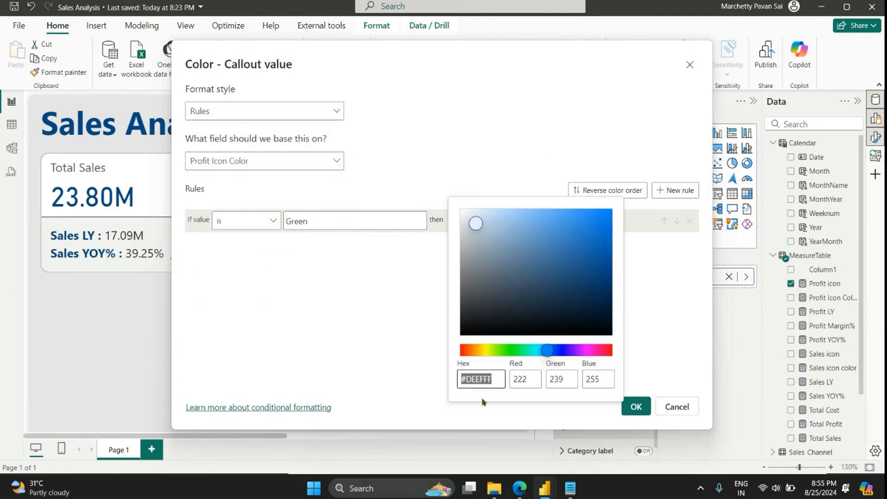
left_click(570, 488)
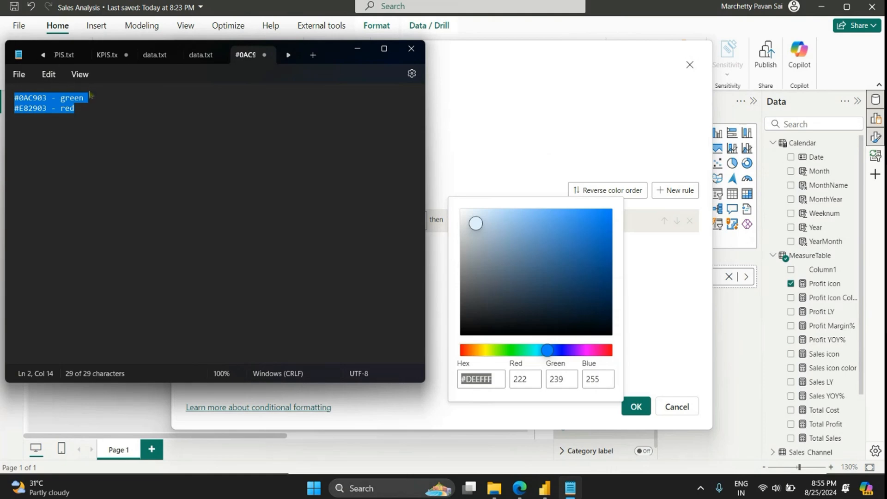
left_click(49, 97)
left_click_drag(50, 98, 15, 98)
key("ctrl+c")
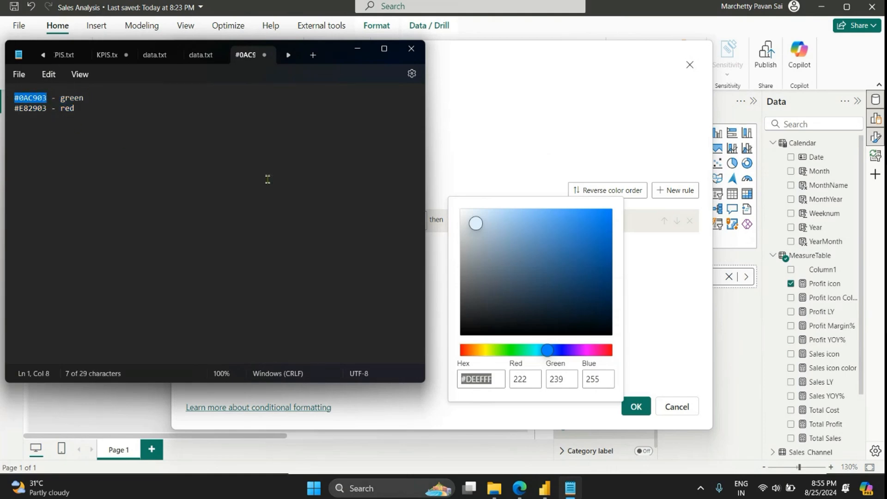
left_click(476, 196)
left_click(464, 220)
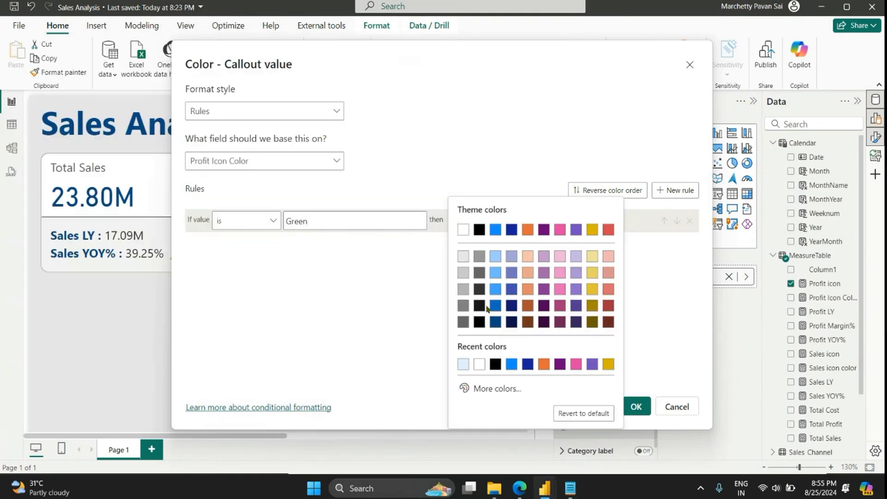
left_click(481, 385)
key("ctrl+v")
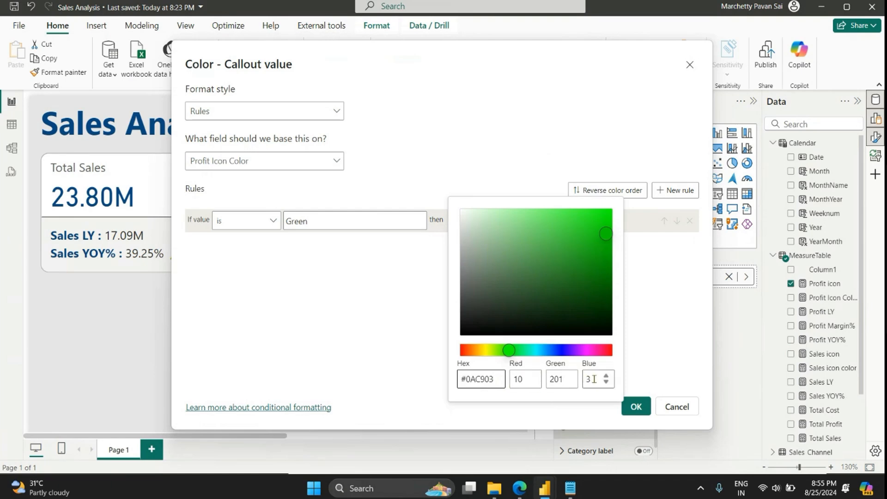
left_click(631, 347)
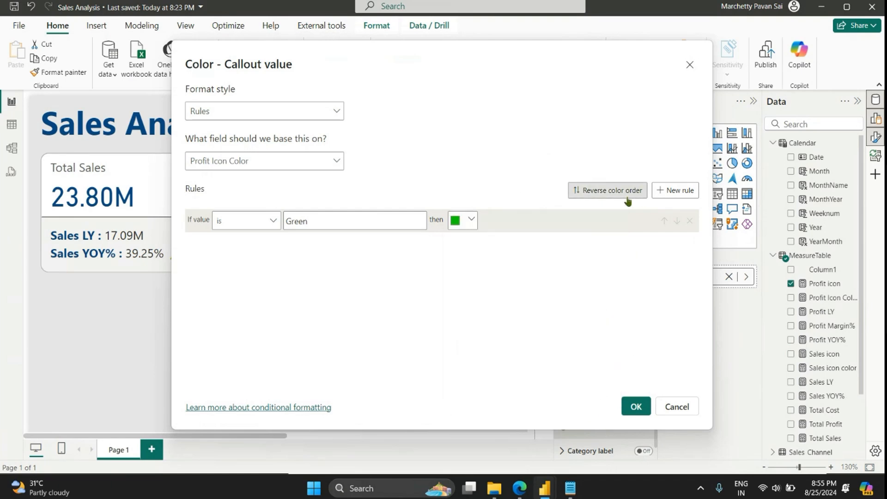
Step: Add a rule for the value Red with color #E82903 copied from Notepad, and apply the rules to the Profit icon card
left_click(674, 190)
type("Red")
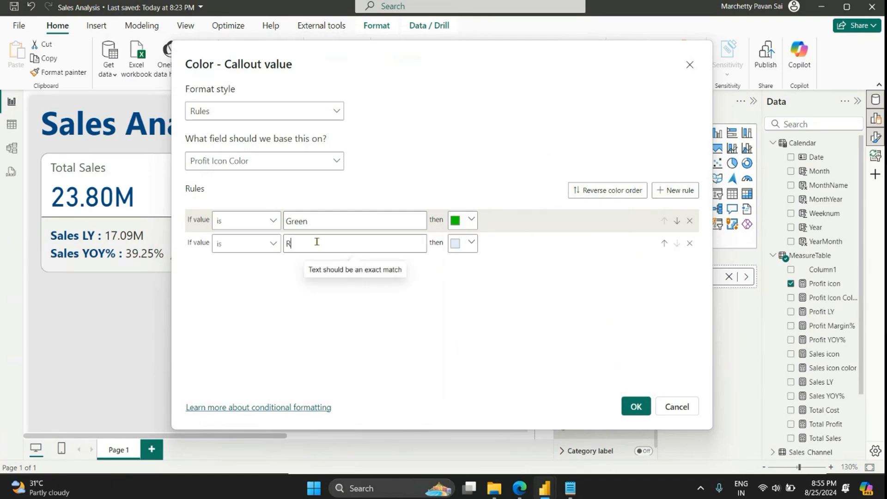
left_click(466, 246)
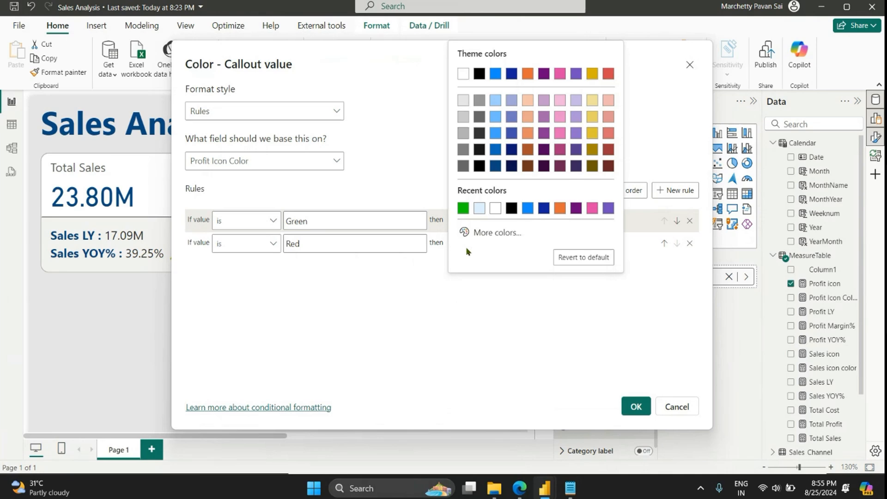
left_click(494, 234)
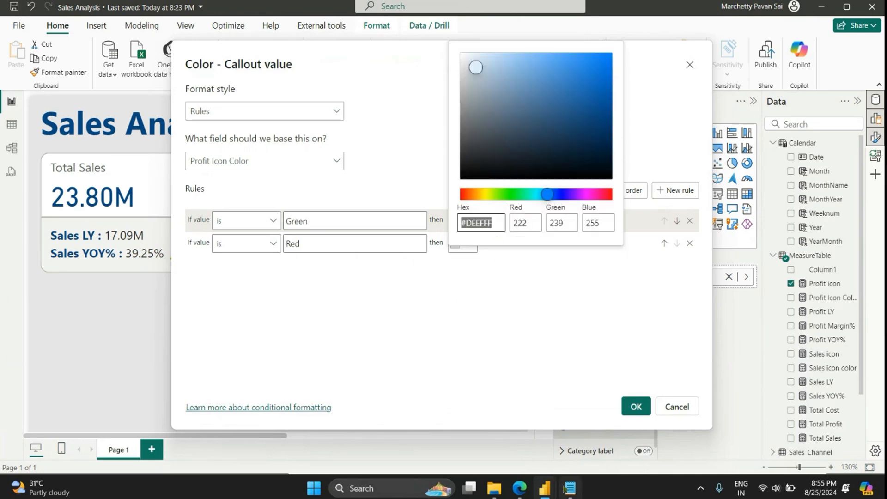
left_click(570, 487)
left_click(50, 108)
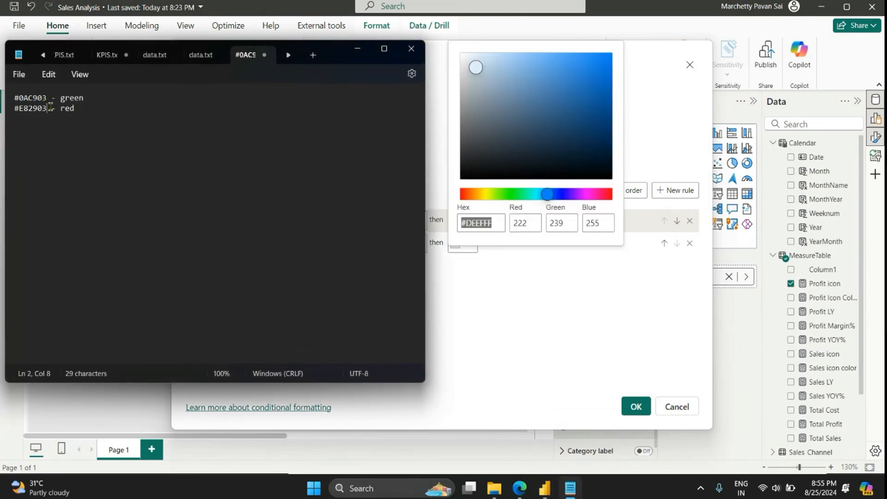
left_click_drag(48, 109, 14, 109)
key("ctrl+c")
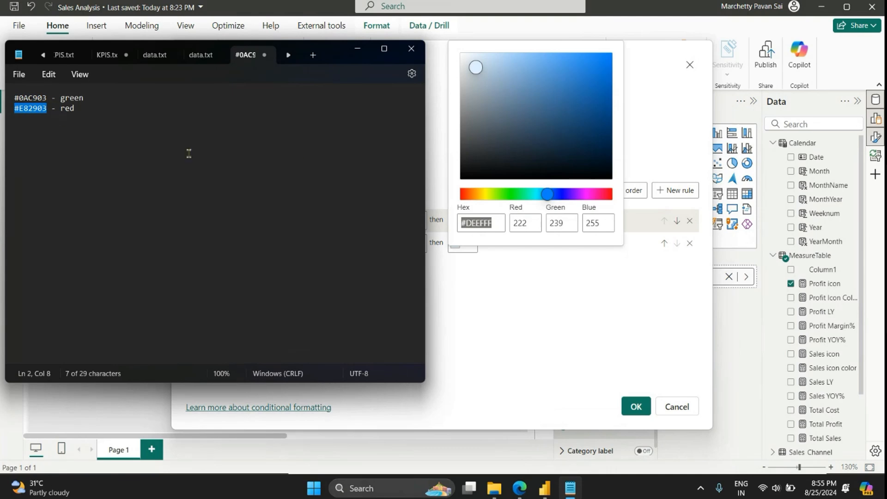
left_click(492, 178)
left_click(493, 221)
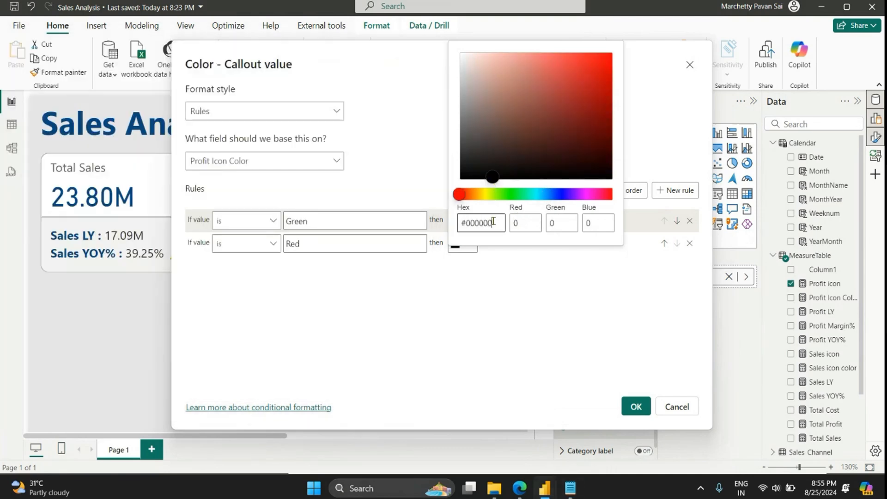
key("ctrl+a")
key("ctrl+v")
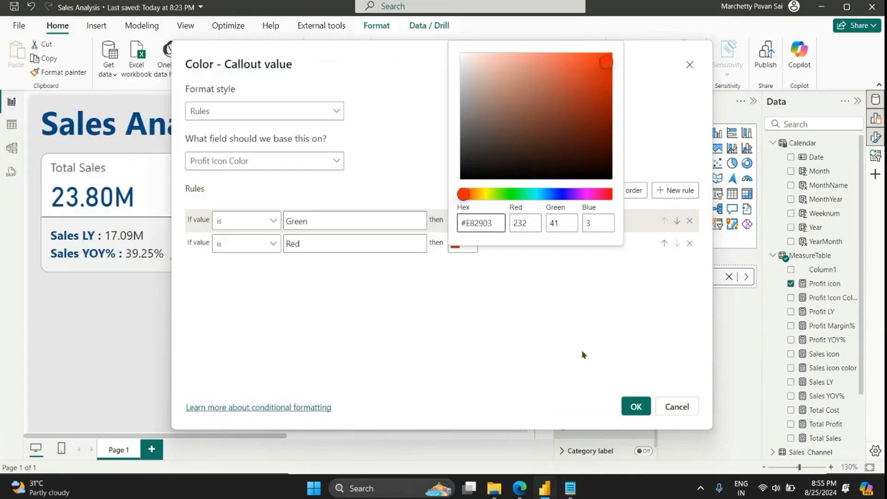
left_click(597, 334)
left_click(635, 405)
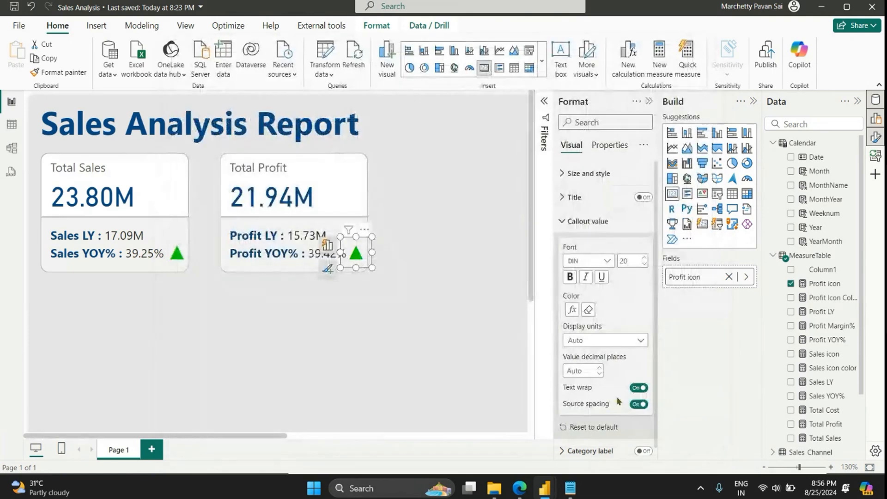
left_click(394, 294)
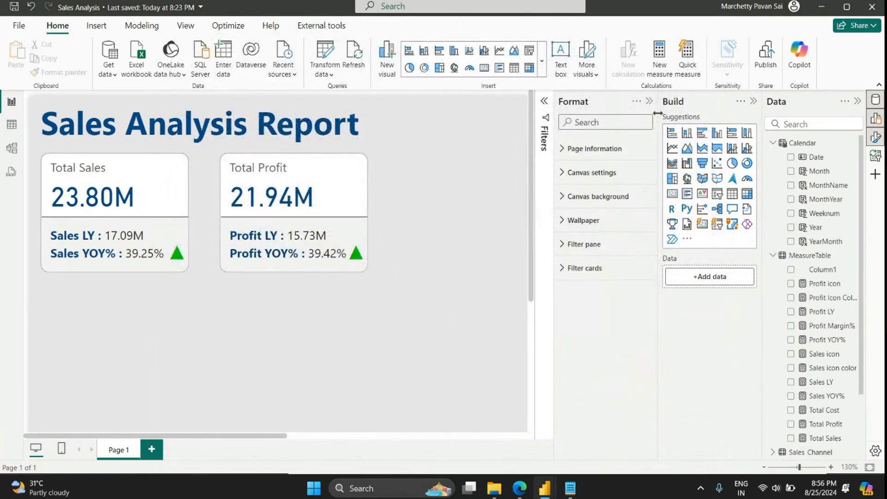
Step: Add a slicer in the empty area beside the report title and populate it with the Calendar table's Year field
left_click(648, 102)
scroll(312, 288, "down", 3, "ctrl")
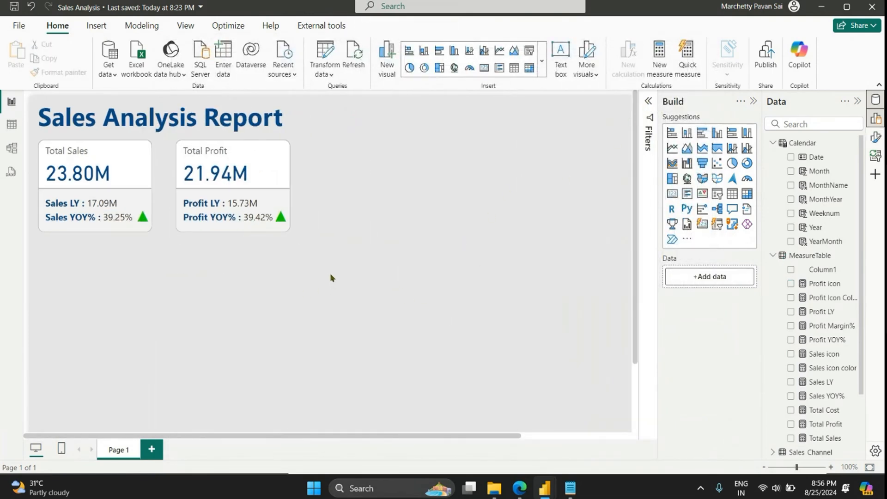
scroll(329, 277, "up", 1, "ctrl")
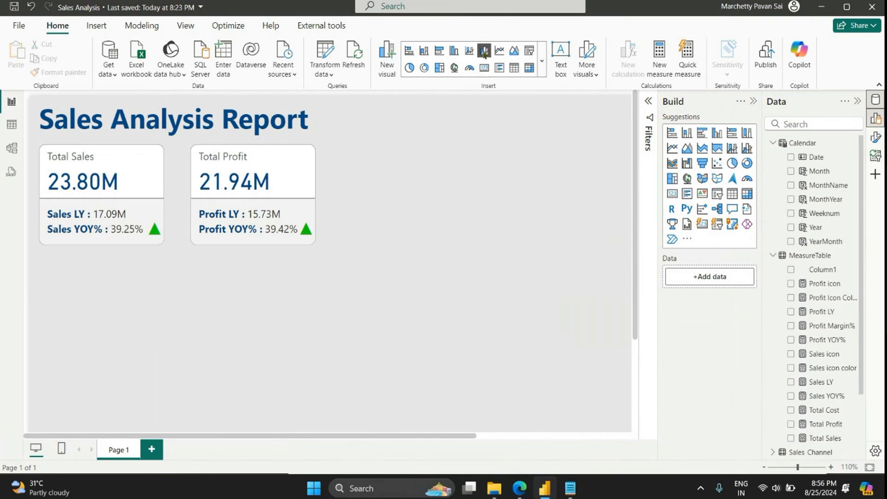
left_click(529, 50)
left_click_drag(71, 373, 372, 203)
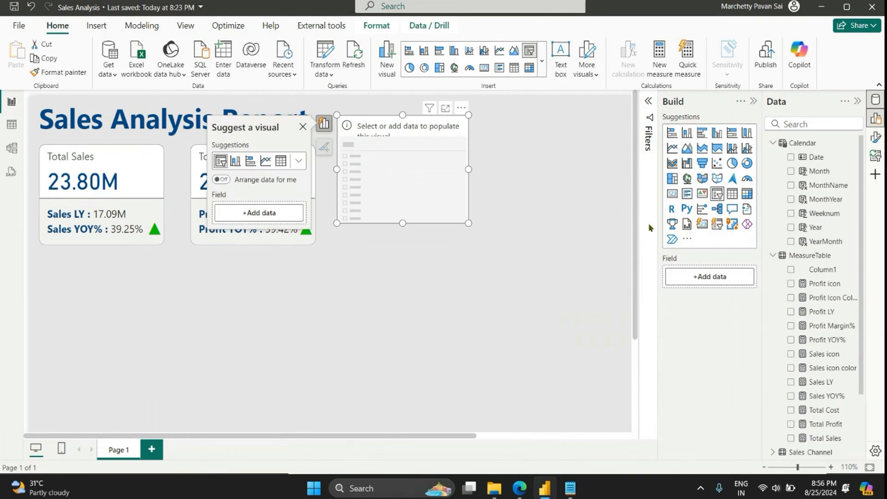
left_click(791, 227)
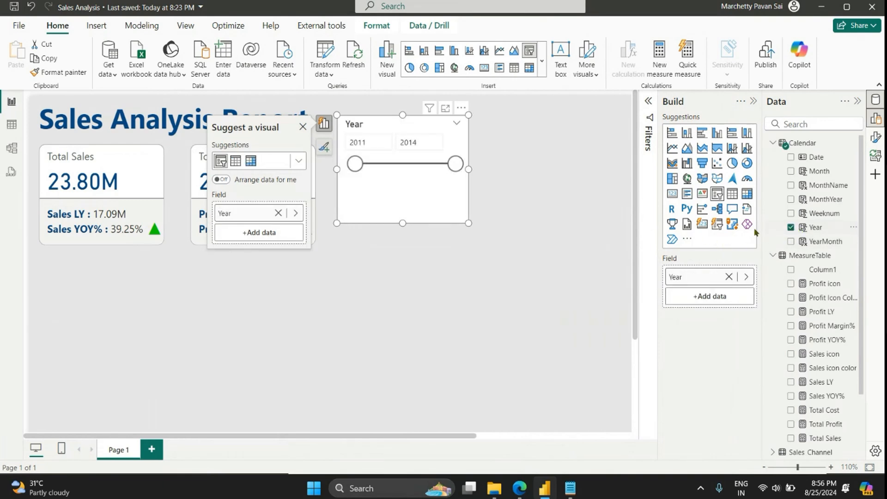
Step: Change the Year slicer's style to Tile and resize it to a single row about 292 wide and 49 high
left_click(875, 137)
left_click(616, 221)
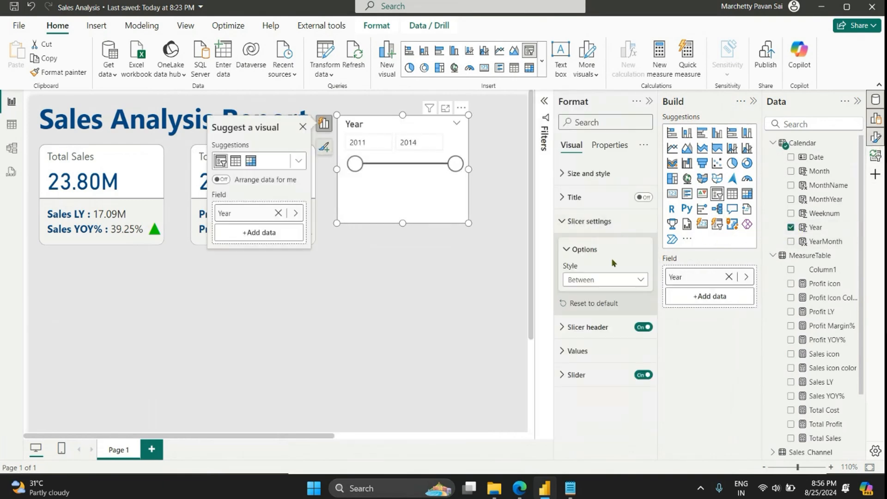
left_click(605, 279)
left_click(604, 309)
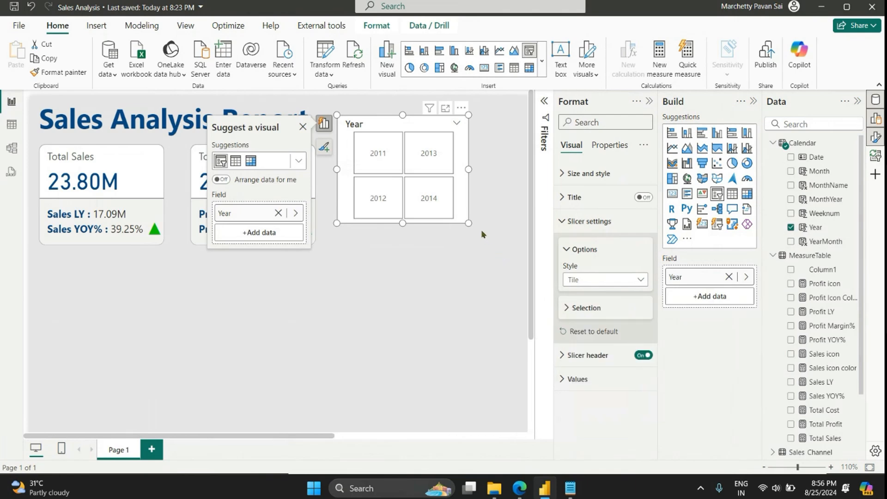
left_click_drag(468, 221, 522, 147)
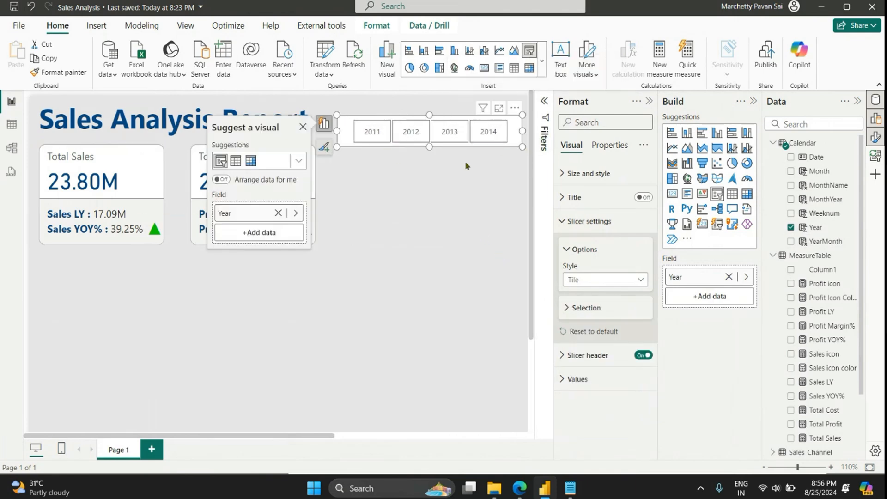
Step: Turn off the background of the Year slicer
left_click(588, 173)
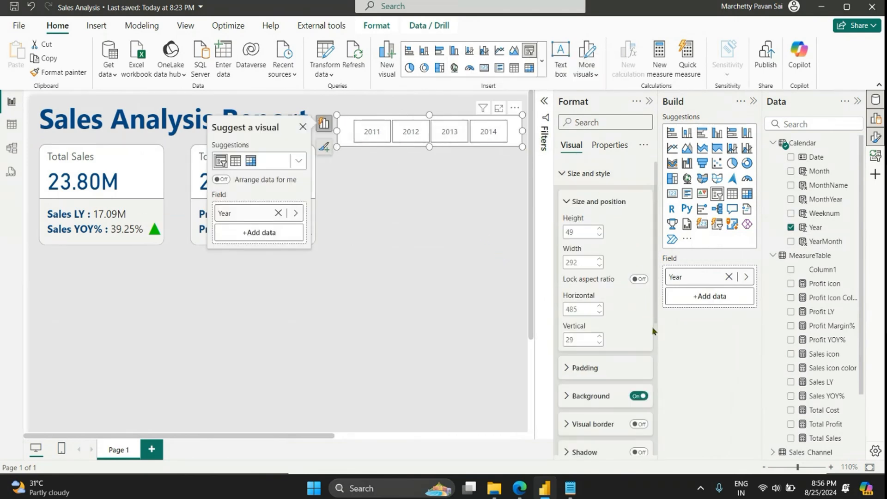
left_click(640, 390)
left_click(639, 396)
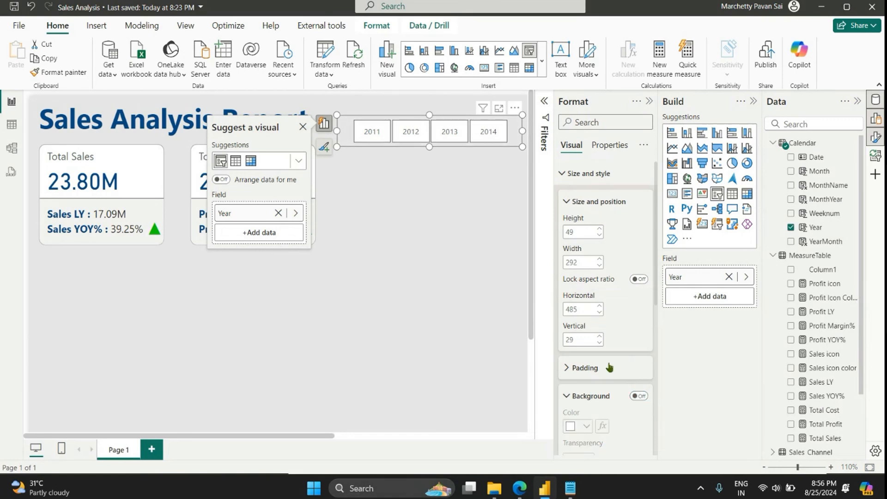
Step: Filter the report by 2011, 2012, 2013 and 2014 in turn to check the KPI cards' YOY% values and icon colors
left_click(368, 132)
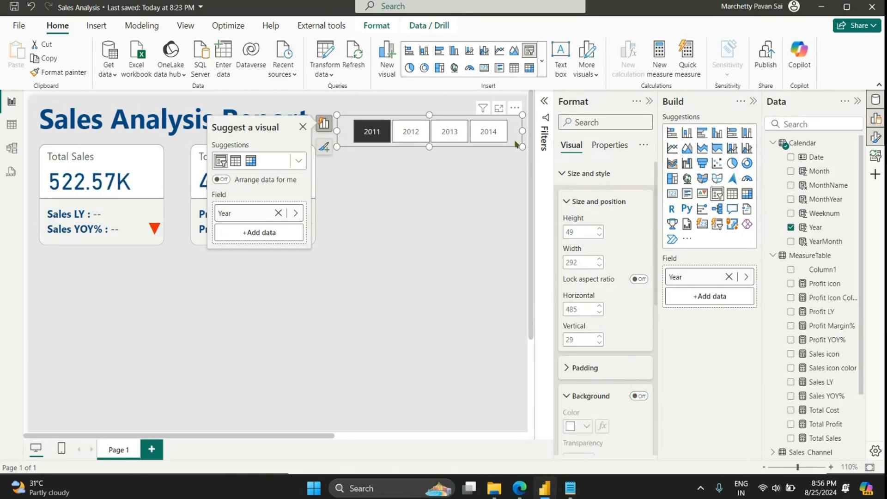
left_click(648, 101)
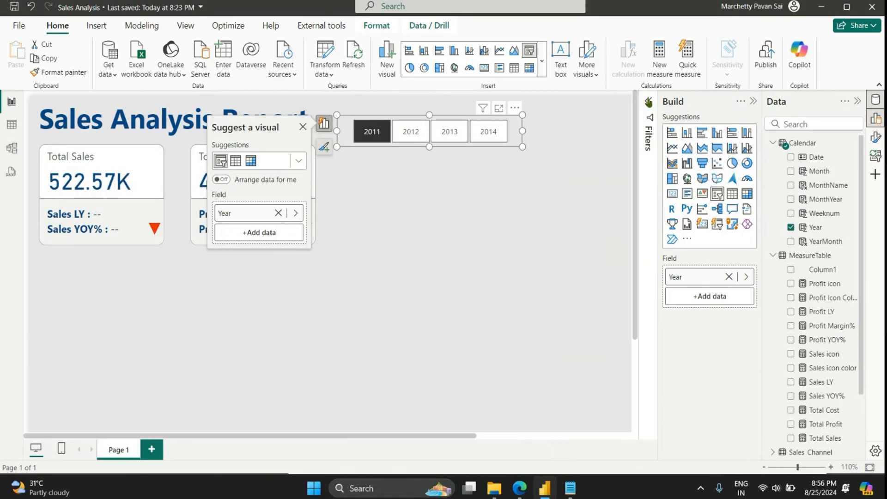
left_click(413, 134)
left_click(303, 129)
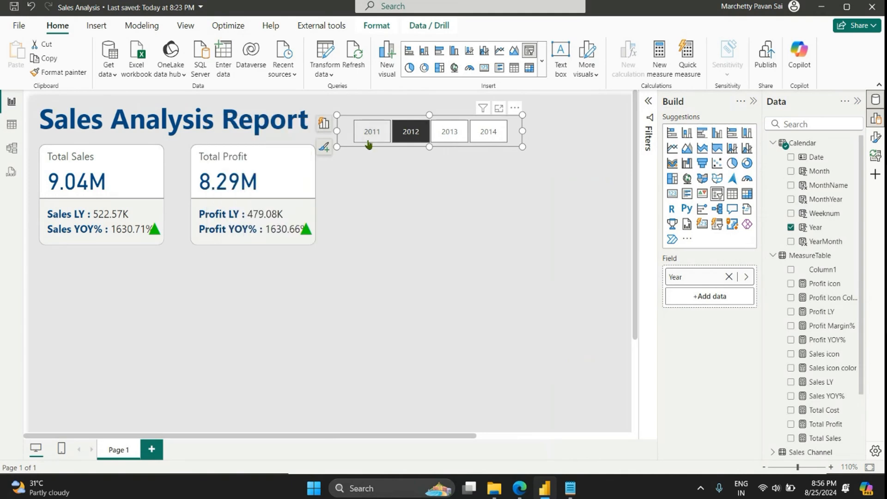
left_click(418, 140)
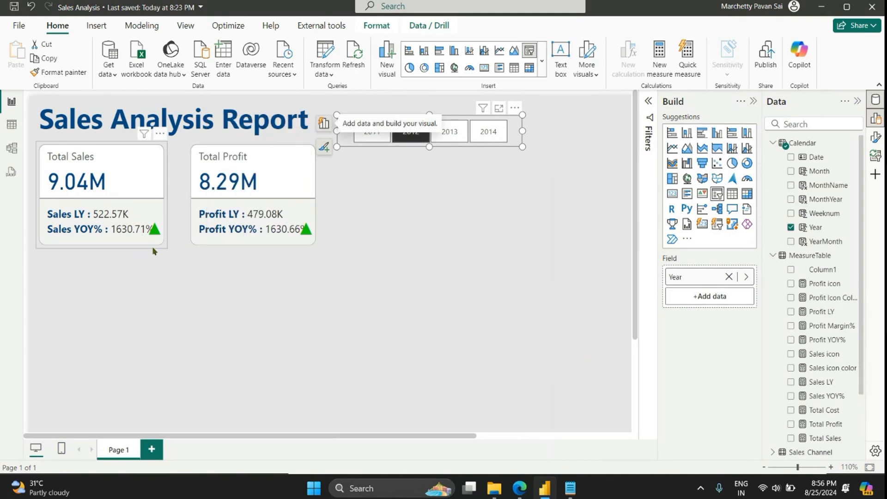
left_click(448, 134)
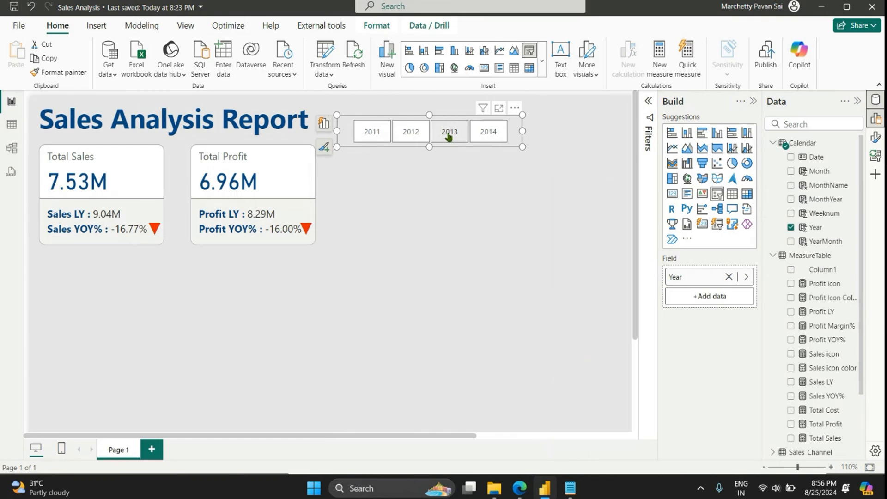
left_click(474, 129)
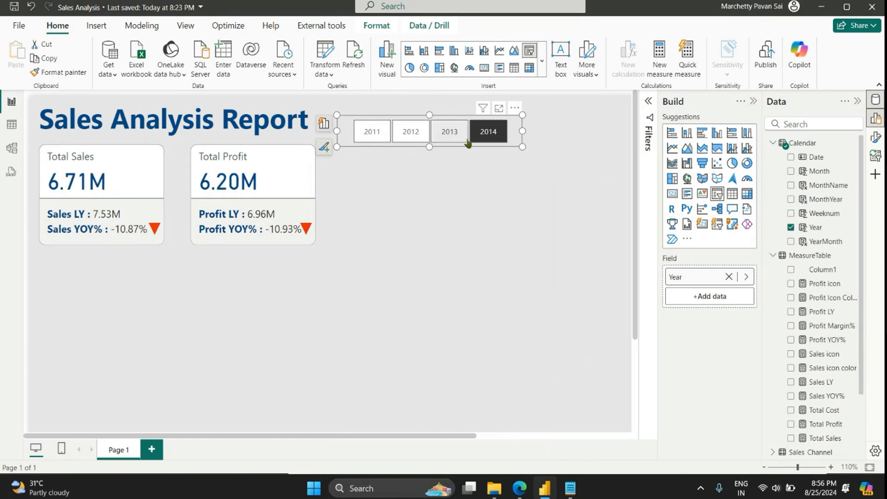
Step: Set the Profit YOY% and Sales YOY% measures to display 1 decimal place
left_click(815, 341)
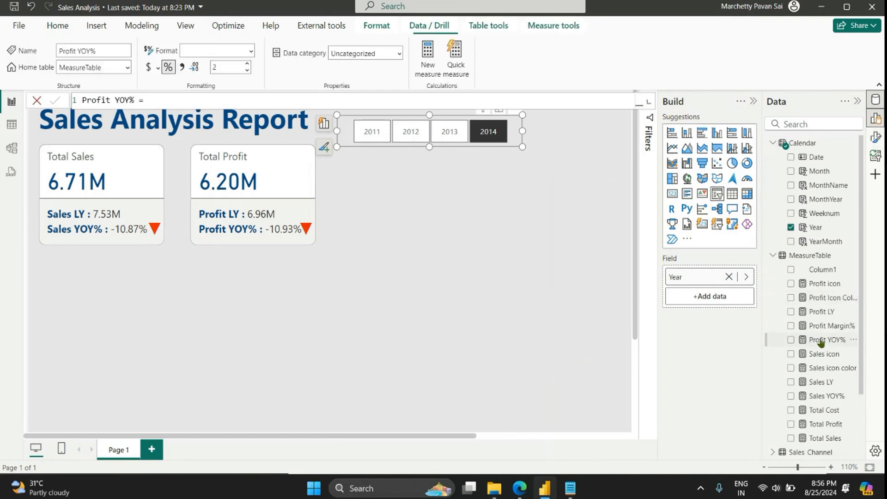
left_click(247, 71)
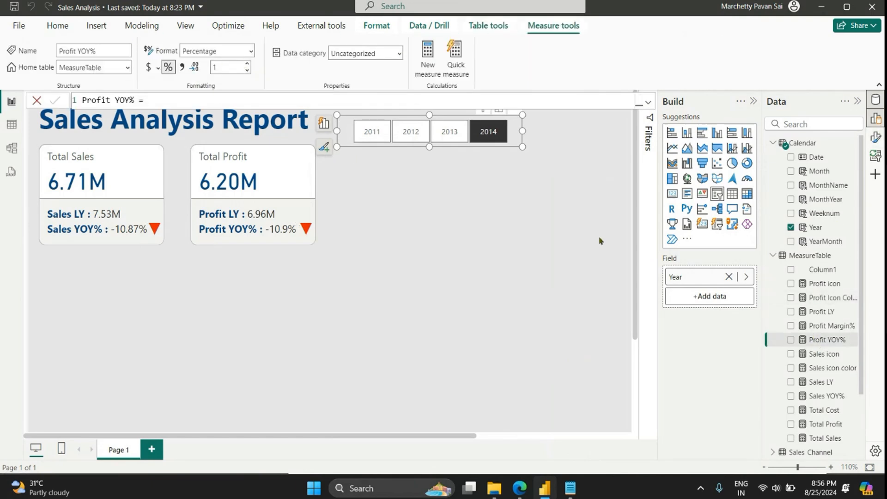
left_click(831, 395)
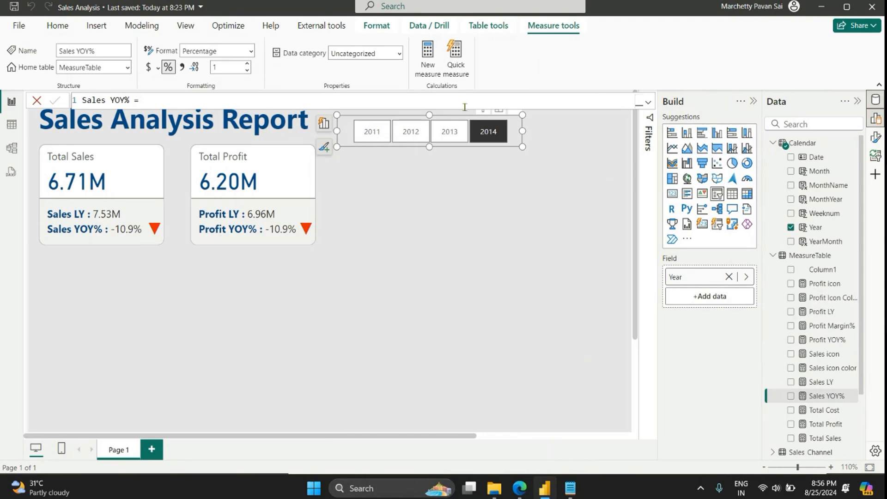
Step: Filter the report by 2013, 2012 and 2011 in turn to check the KPI cards, and clear the Year selection
left_click(457, 134)
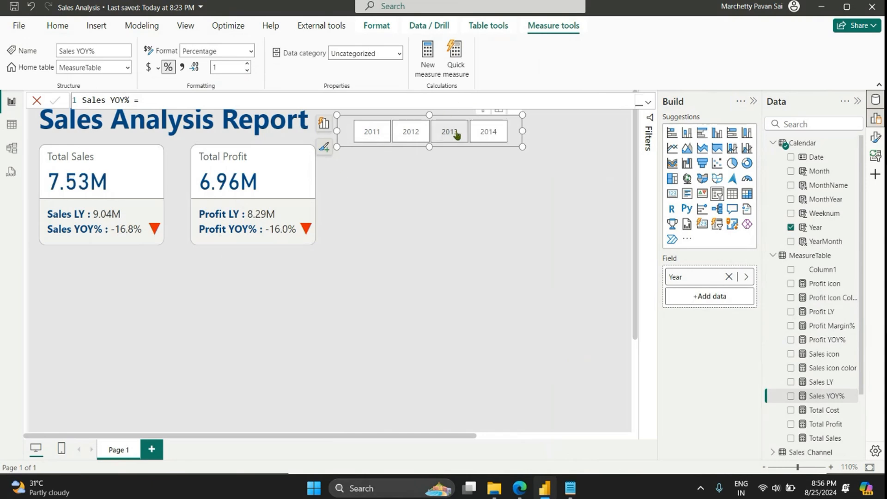
left_click(456, 134)
left_click(417, 136)
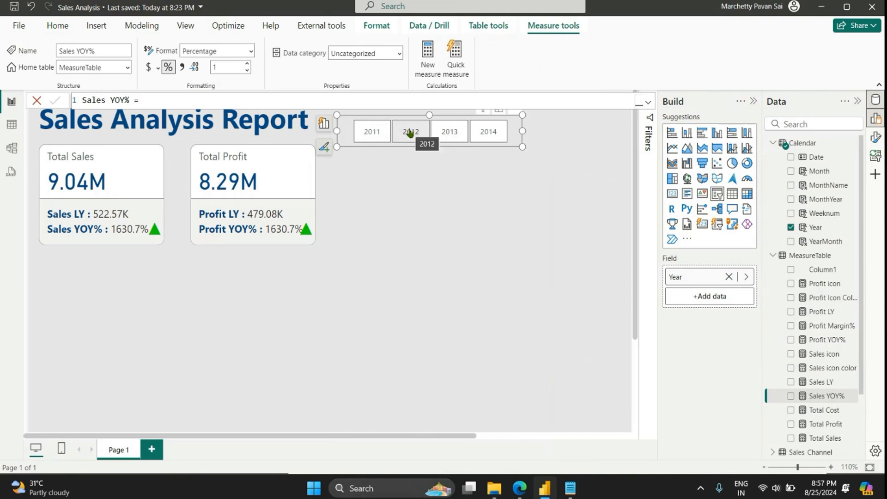
left_click(370, 135)
left_click(406, 132)
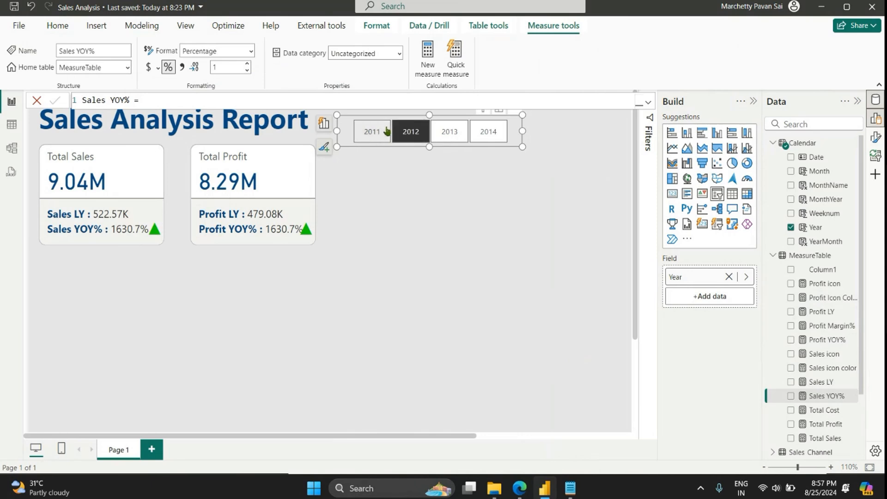
left_click(387, 132)
left_click(385, 133)
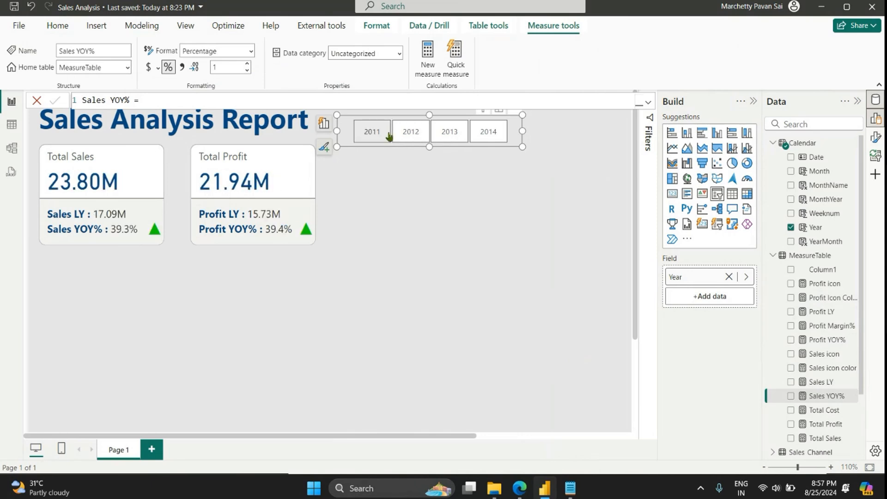
Step: Move the Year slicer to the upper-right corner of the report page and narrow it slightly from its left edge
left_click(390, 212)
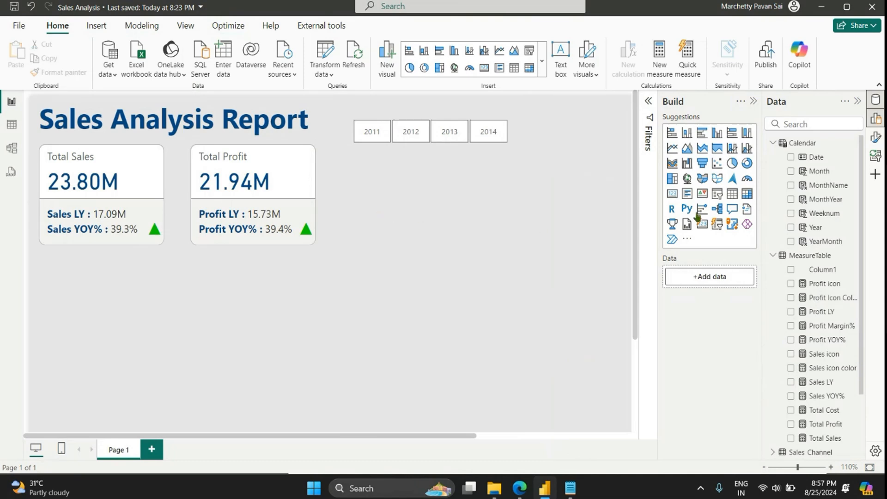
left_click(754, 102)
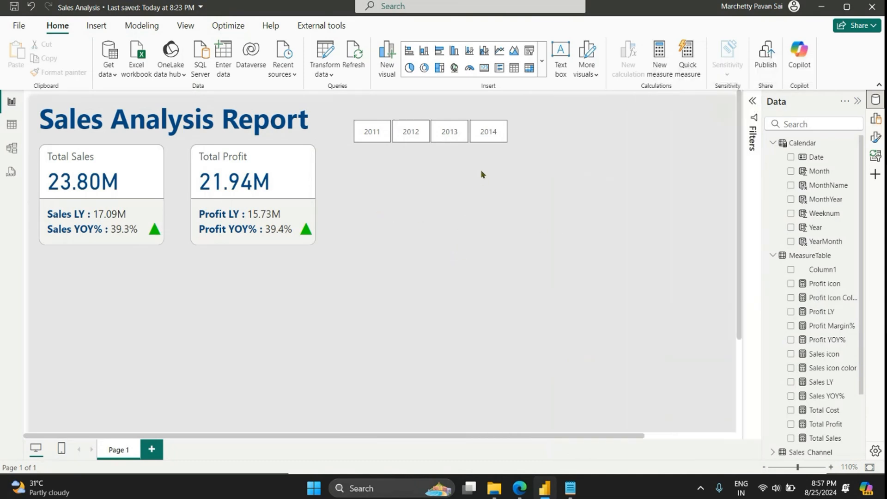
left_click_drag(515, 134, 724, 115)
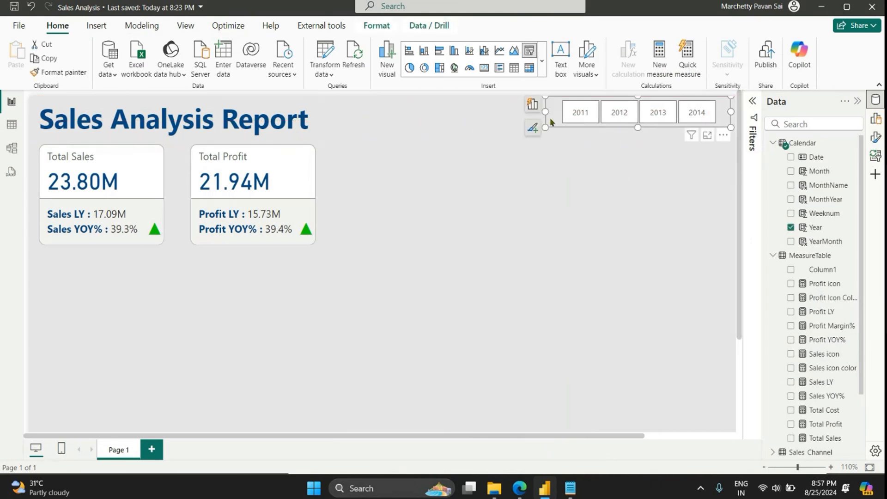
mouse_move(546, 112)
left_mouse_down()
mouse_move(578, 113)
mouse_move(551, 113)
left_mouse_up()
Step: Insert an empty card visual and place it beside the Total Profit card
left_click(533, 175)
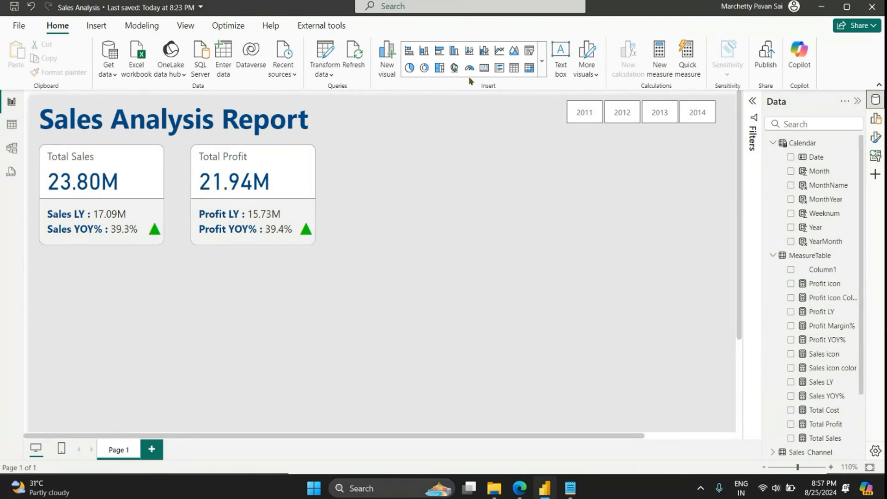
left_click(484, 68)
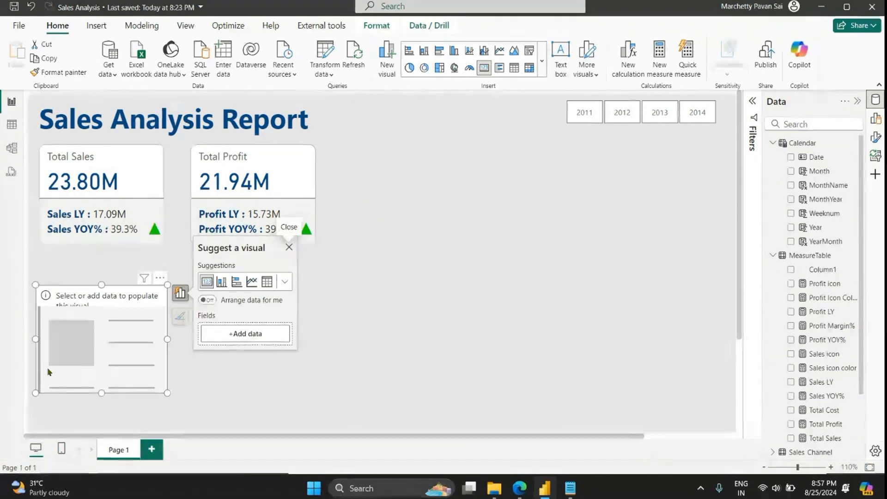
left_click_drag(63, 361, 369, 221)
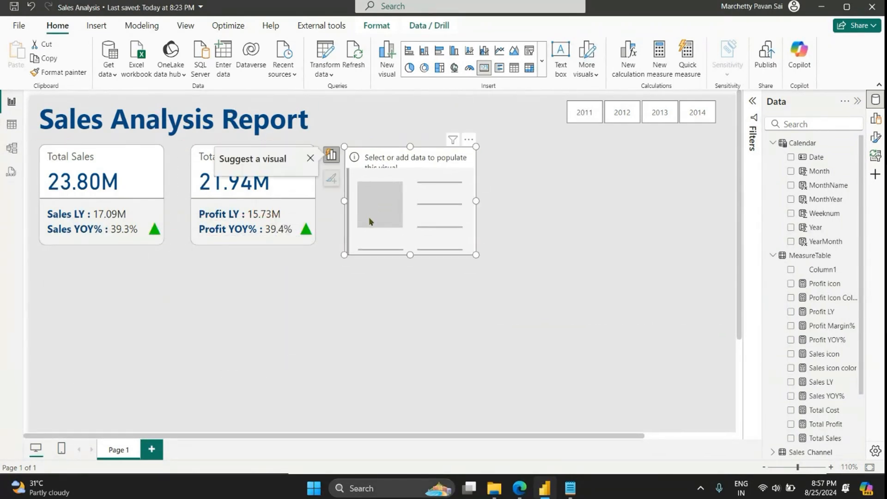
Step: Create the measure Total Quantity = SUM(Sales_Data[Order Qty]) in MeasureTable
scroll(820, 344, "down", 3)
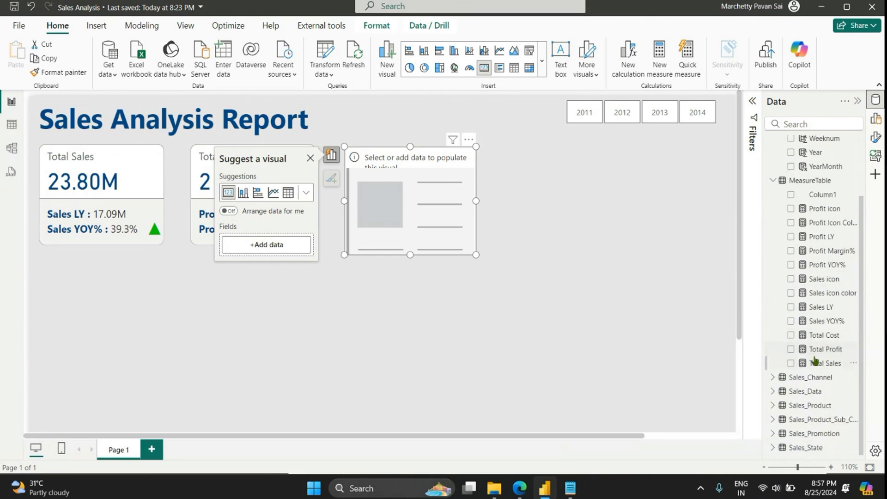
left_click(832, 180)
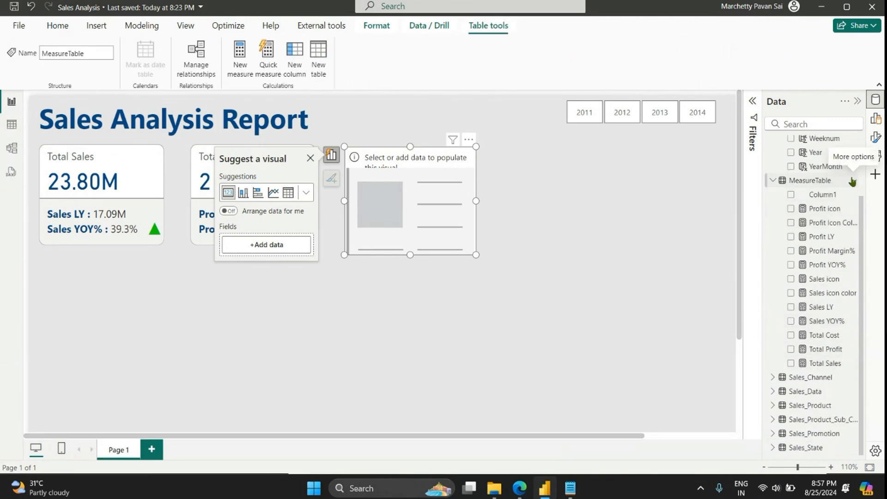
left_click(852, 180)
left_click(822, 200)
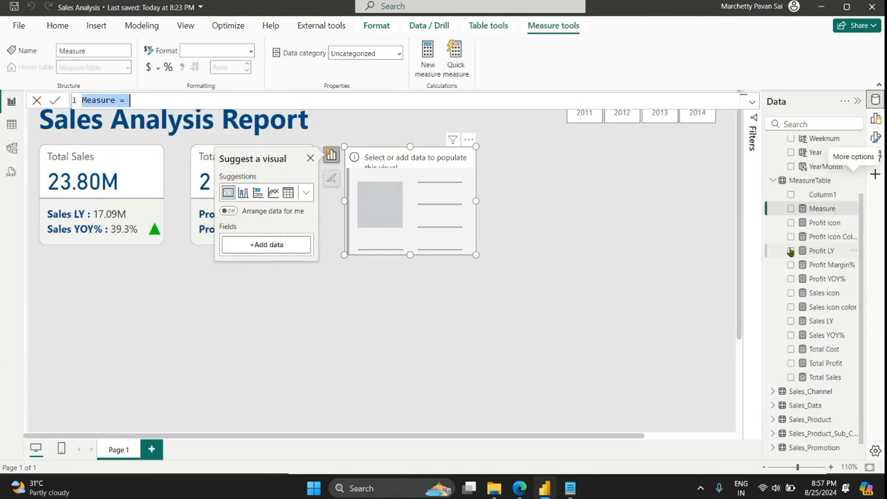
type("Tota")
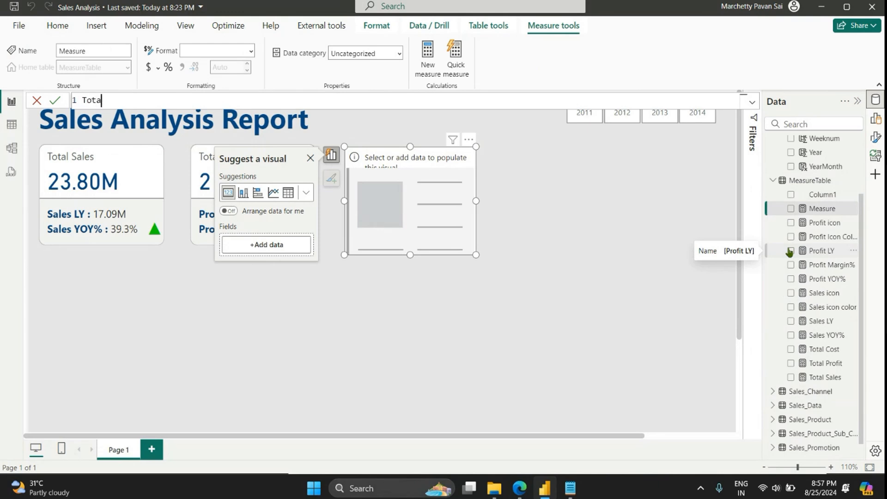
type("l QUantity")
type("SUM(ord")
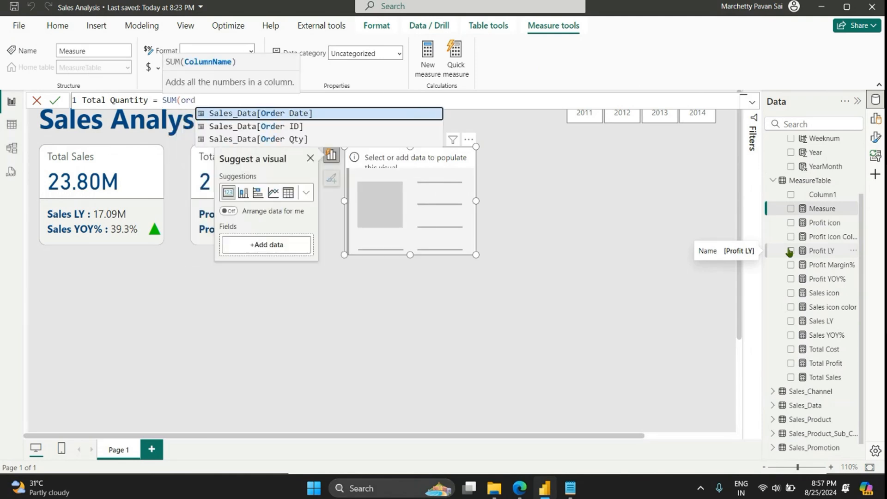
key("Down")
key("Down")
key("Tab")
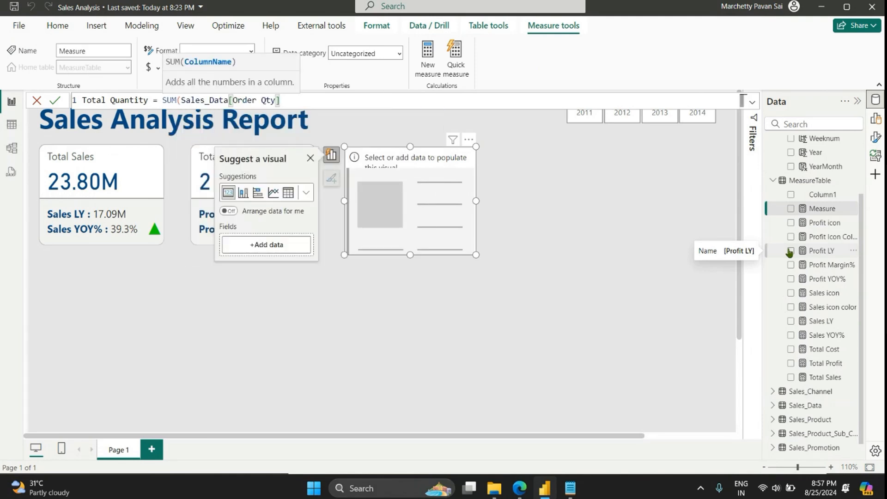
type(")")
key("Return")
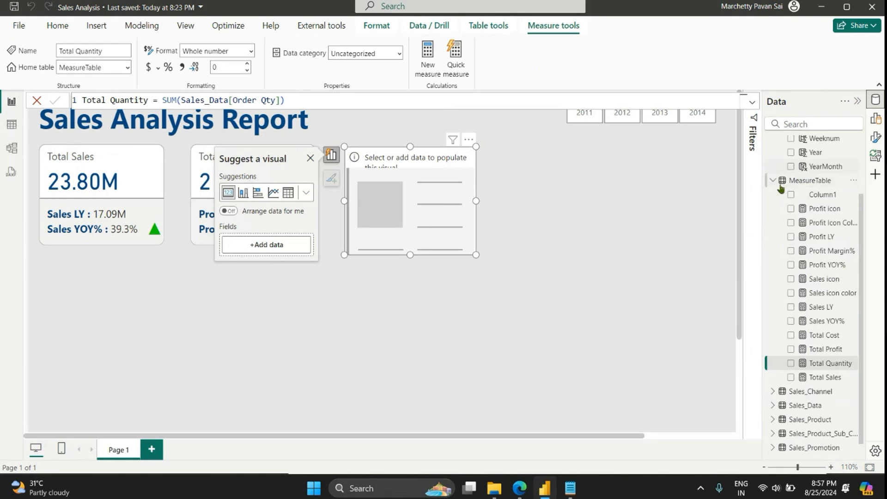
Step: Create the measure Total Products = COUNT(Sales_Product[ProductKey]) in MeasureTable
left_click(429, 61)
type("T")
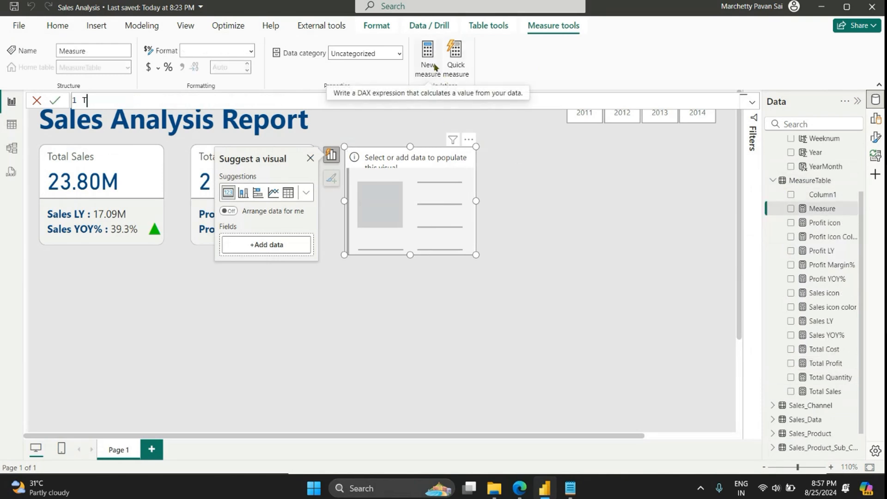
type("otal Products = coun")
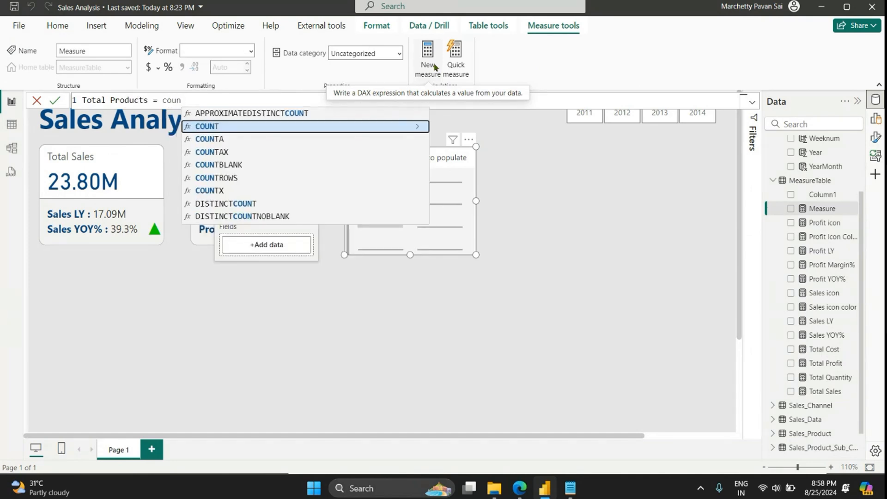
type("(prod")
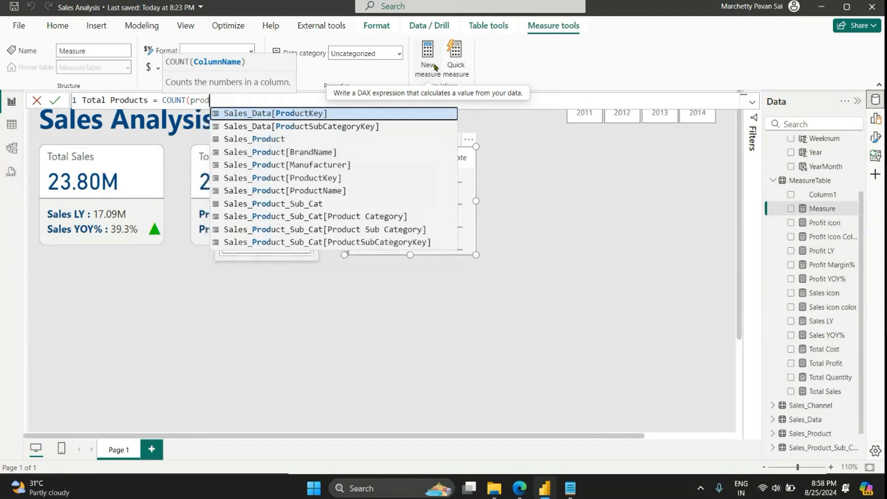
key("Down")
key("Down")
key("Down")
key("Down")
key("Down")
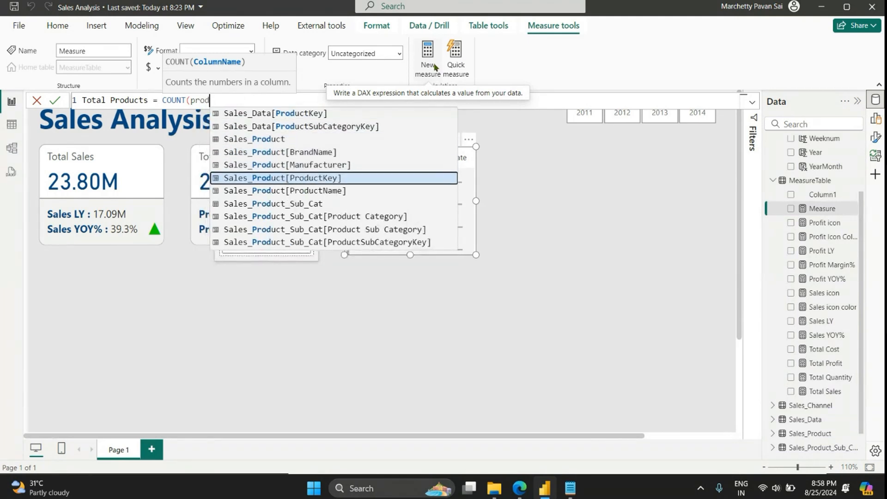
key("Tab")
type(")")
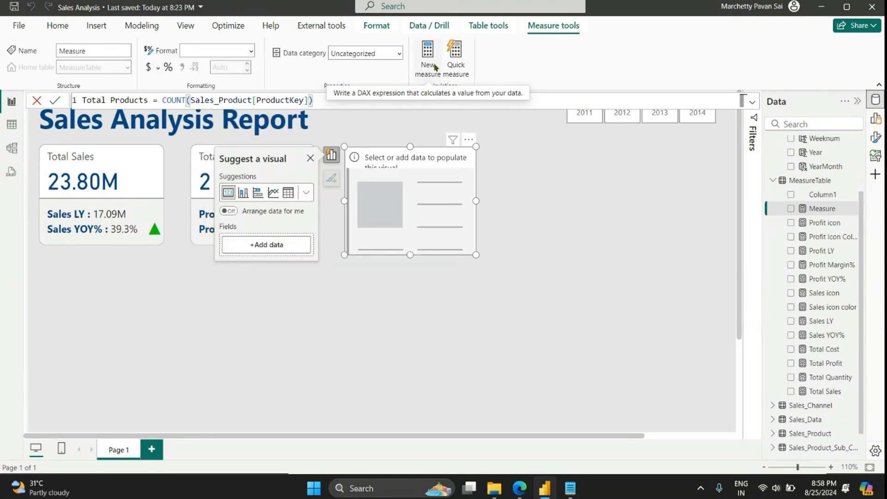
key("Return")
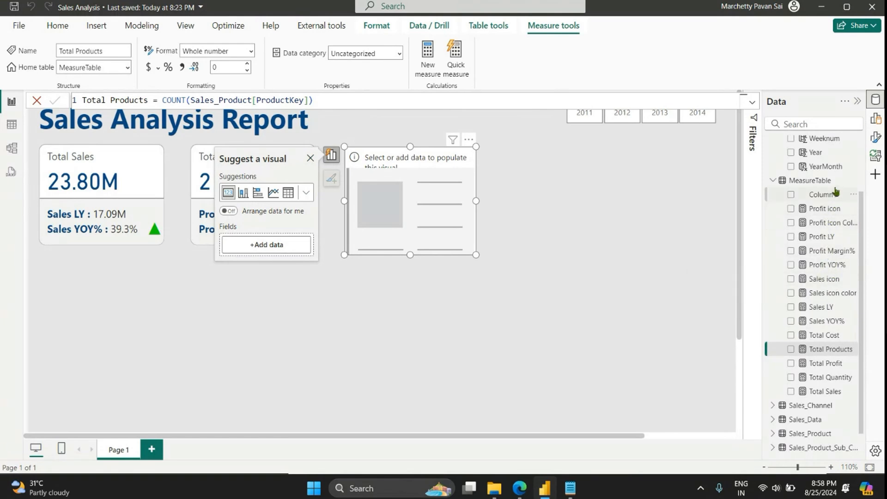
Step: Add the Profit Margin% measure to the empty card, format it as a percentage, and shrink the card slightly
left_click(823, 253)
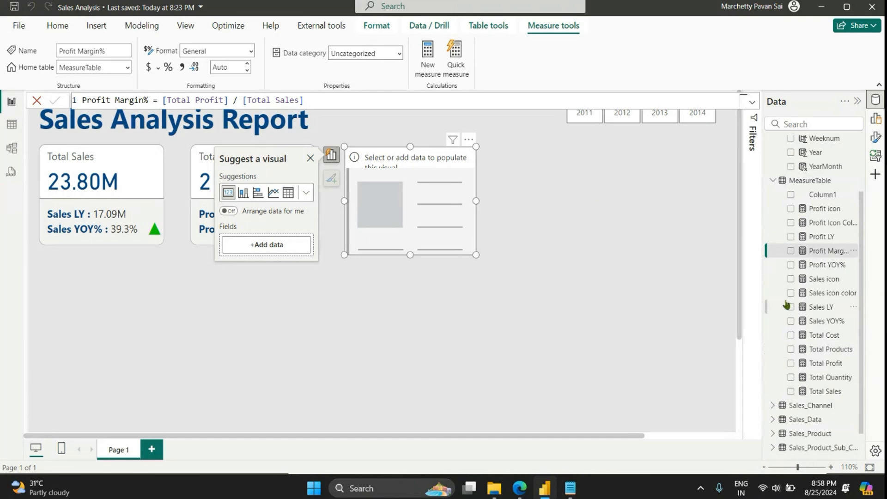
left_click_drag(821, 253, 390, 205)
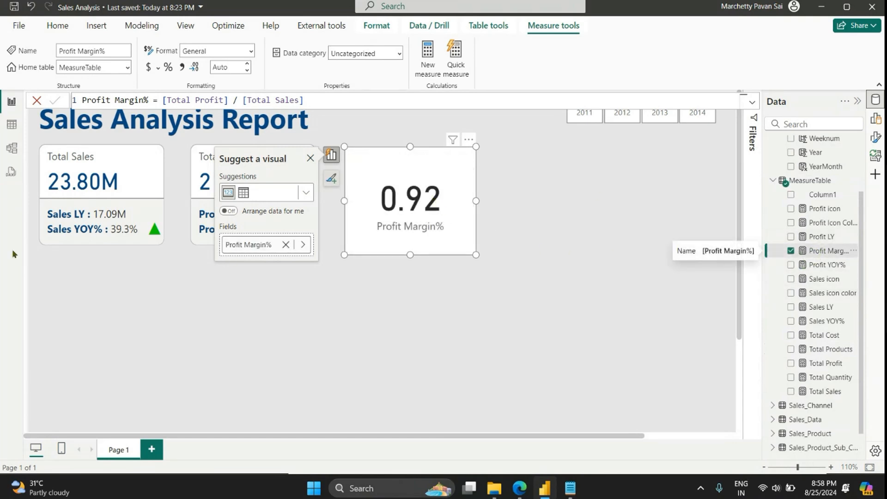
left_click(169, 68)
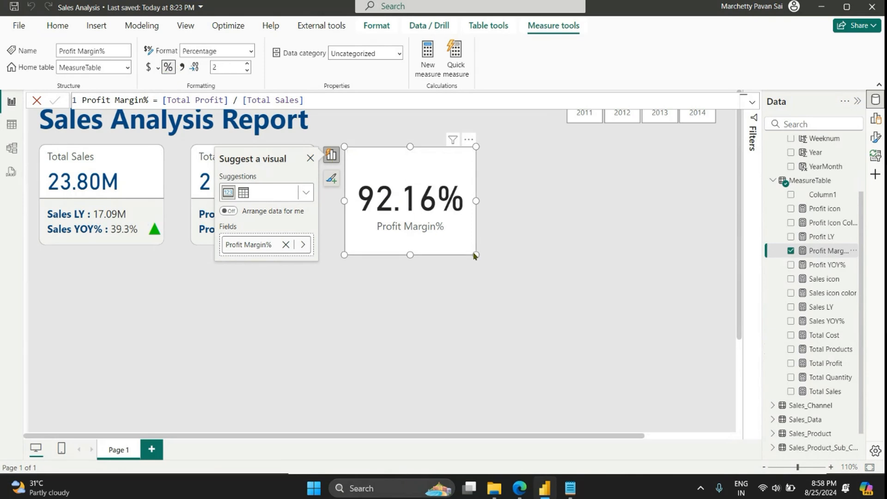
mouse_move(474, 254)
left_mouse_down()
mouse_move(448, 254)
mouse_move(466, 246)
left_mouse_up()
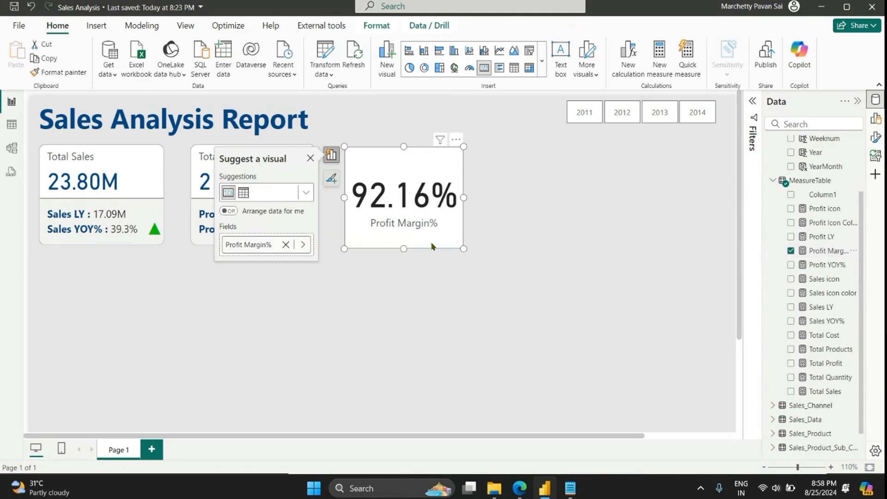
Step: Replace the card's category label with a horizontally centered title reading Profit Margin%
left_click(875, 137)
left_click(740, 246)
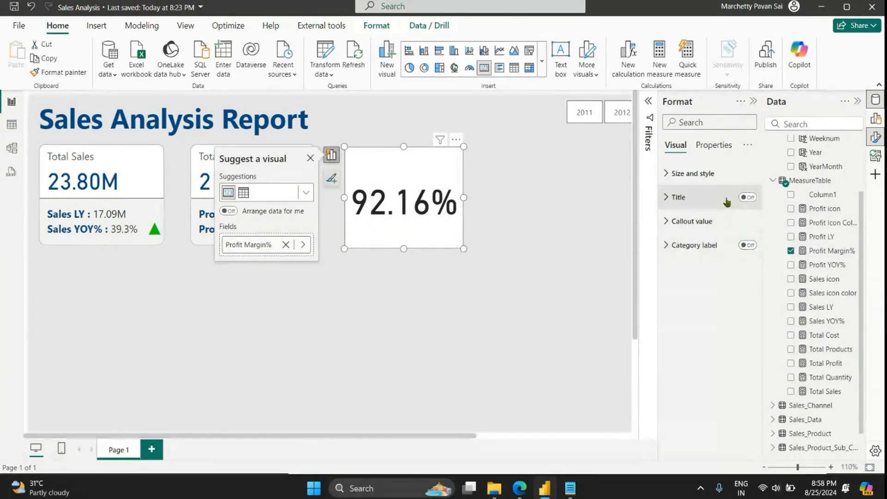
left_click(734, 197)
left_click(749, 197)
left_click(698, 254)
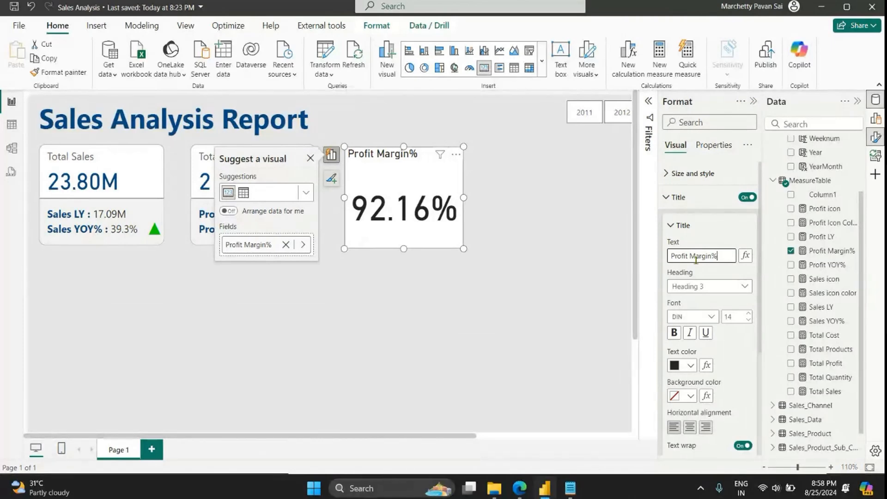
left_click(688, 429)
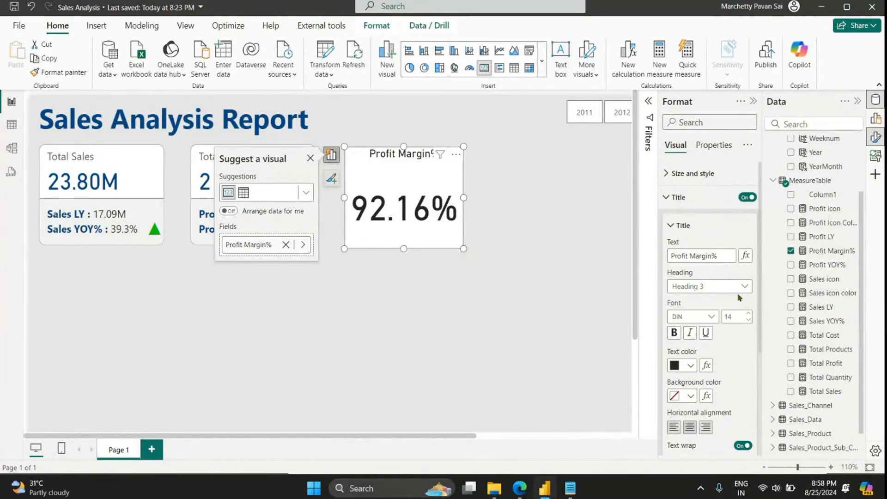
left_click(678, 197)
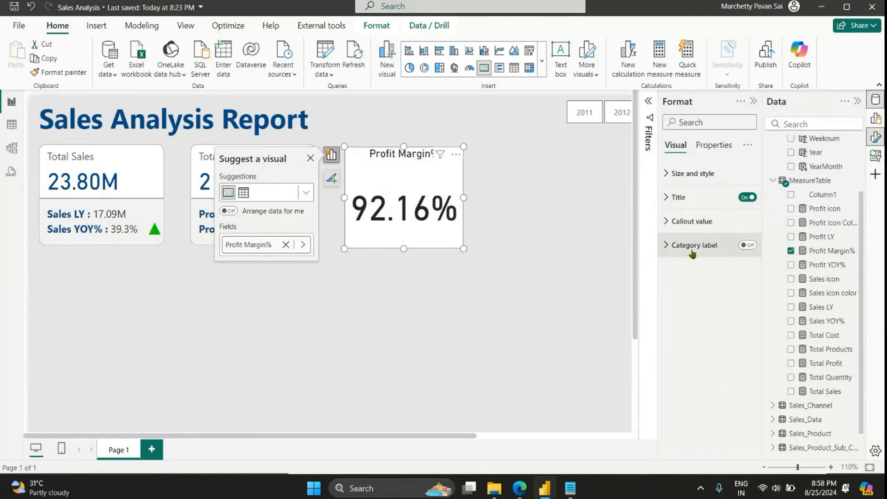
Step: Set the Profit Margin% card's callout value font size to 25 and shrink the card to about 136 wide and 80 high
left_click(691, 221)
left_click(725, 261)
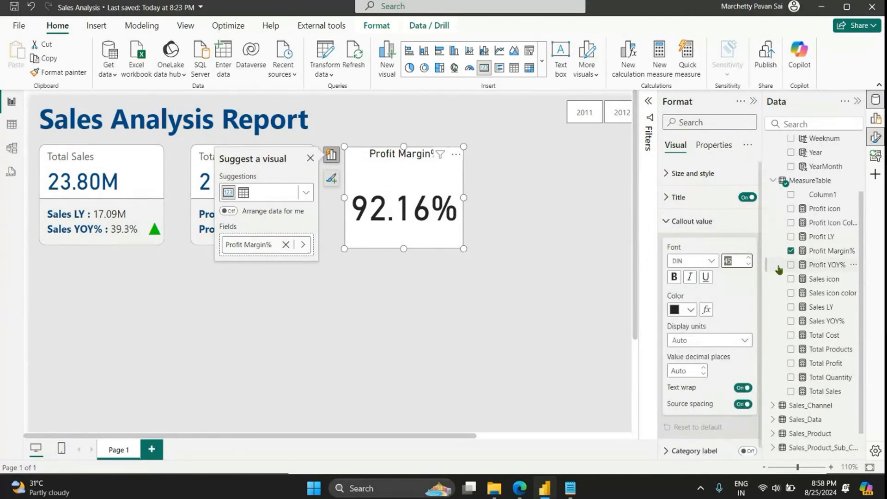
type("25")
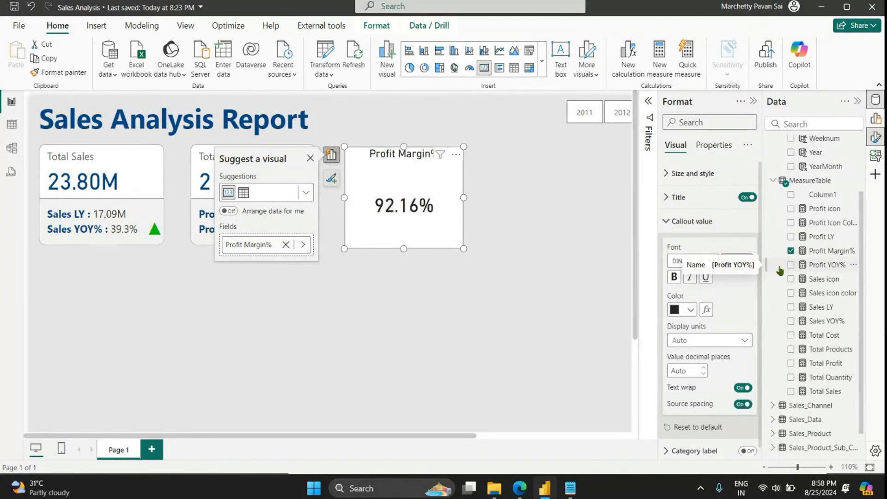
left_click_drag(463, 248, 430, 199)
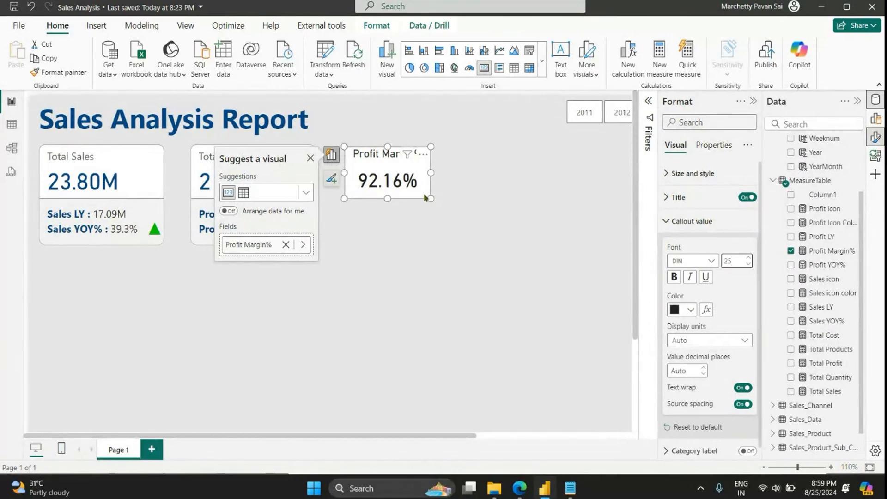
Step: Turn off the background of the Profit Margin% card
left_click(693, 173)
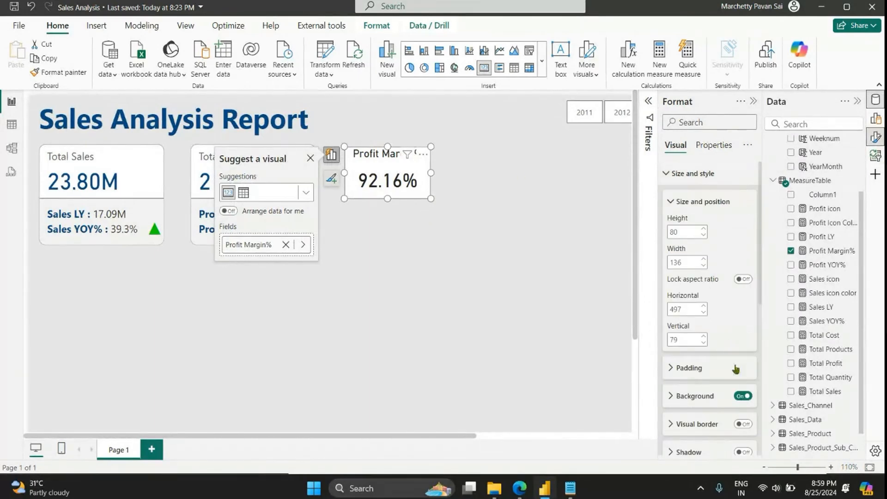
left_click(742, 397)
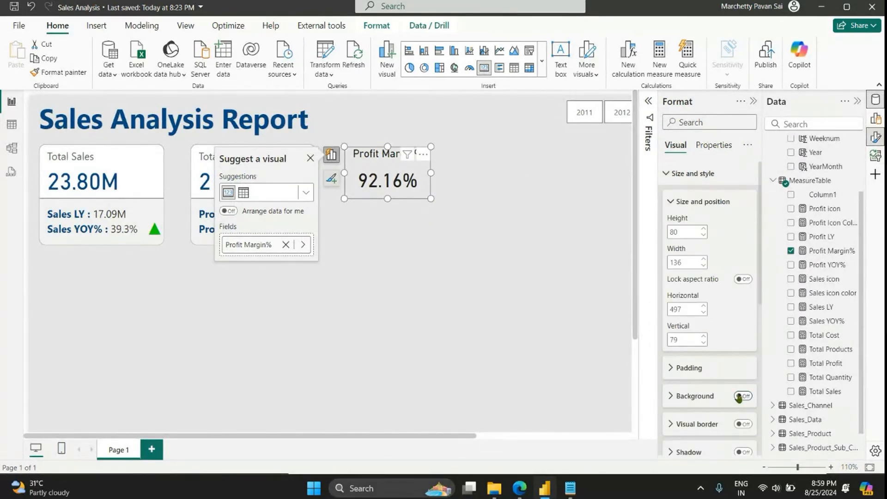
left_click(691, 202)
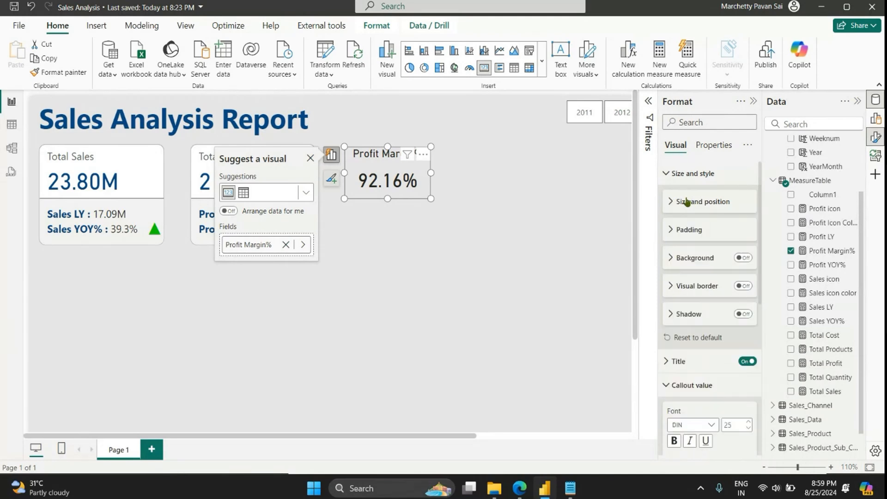
left_click(691, 173)
Step: Give the Profit Margin% card's title a dark blue background and white text
left_click(692, 197)
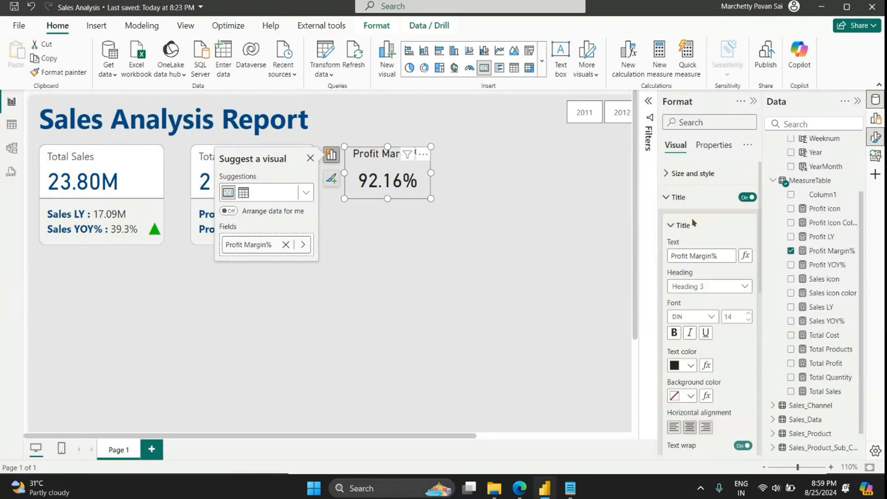
left_click(683, 396)
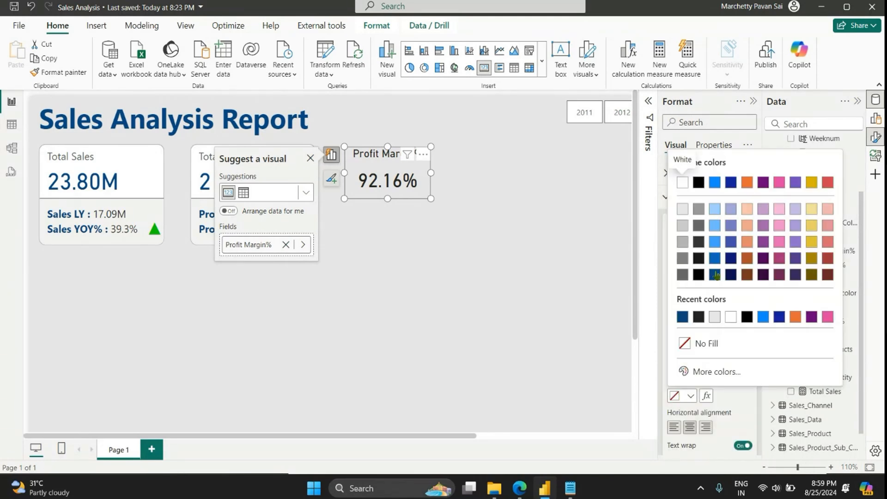
left_click(682, 317)
left_click(685, 368)
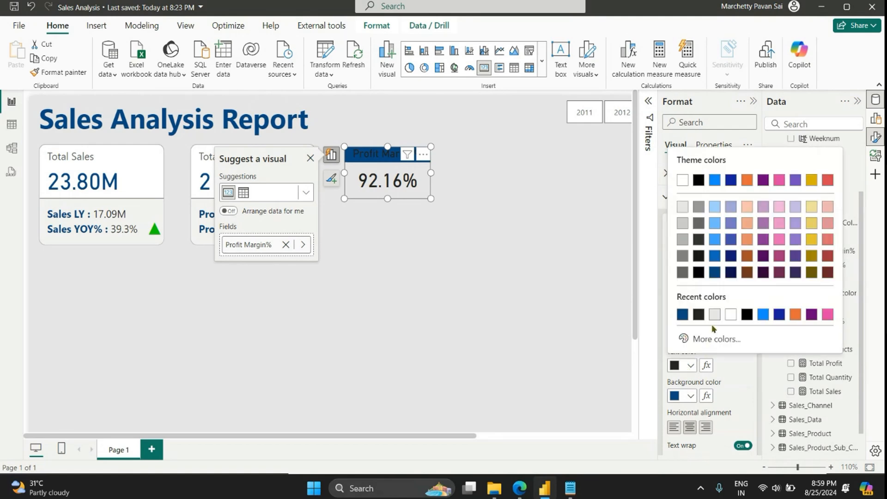
left_click(679, 179)
left_click(480, 259)
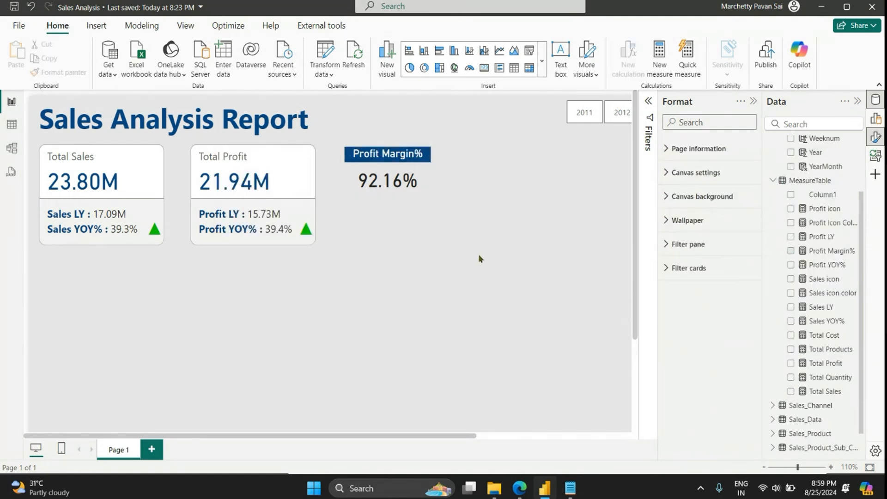
Step: Add a dark blue visual border with 10 px rounded corners to the Profit Margin% card
left_click(409, 185)
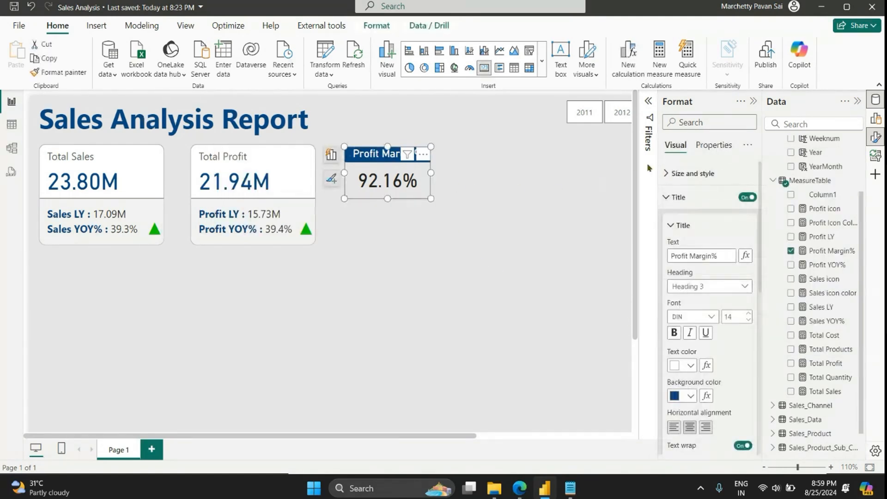
left_click(667, 182)
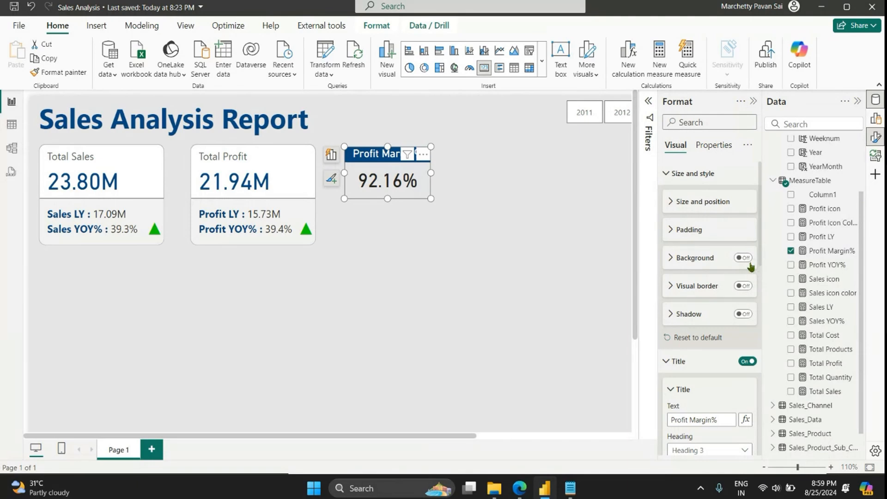
left_click(743, 287)
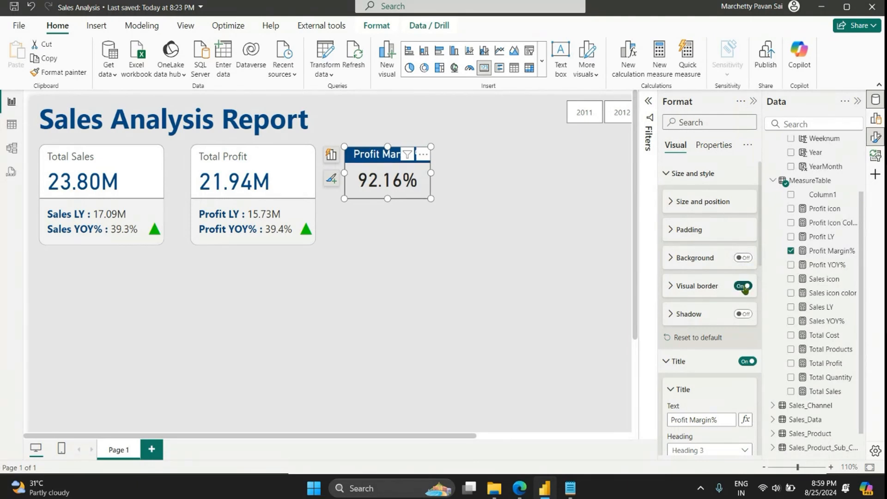
left_click(679, 287)
left_click(676, 317)
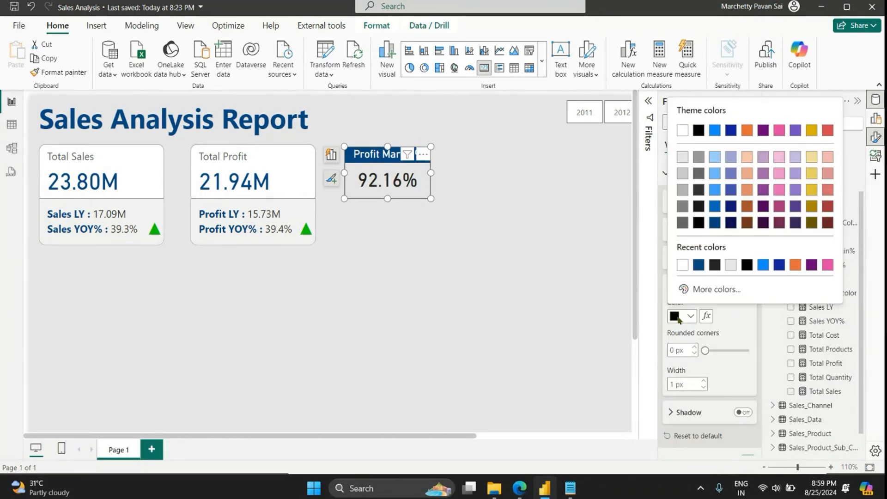
left_click(714, 223)
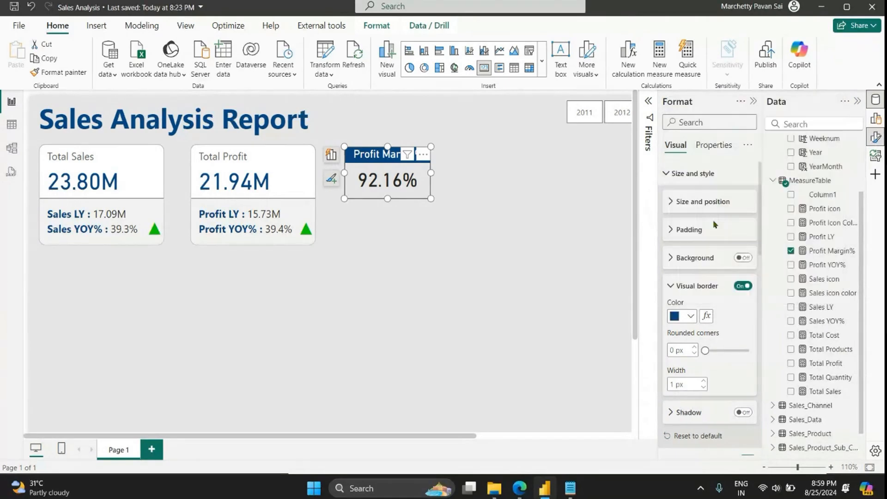
double_click(676, 350)
type("10")
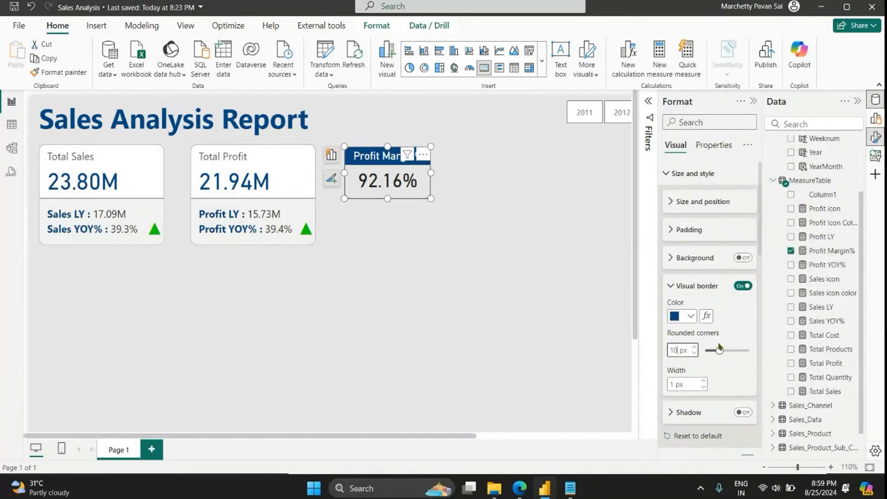
left_click(306, 229)
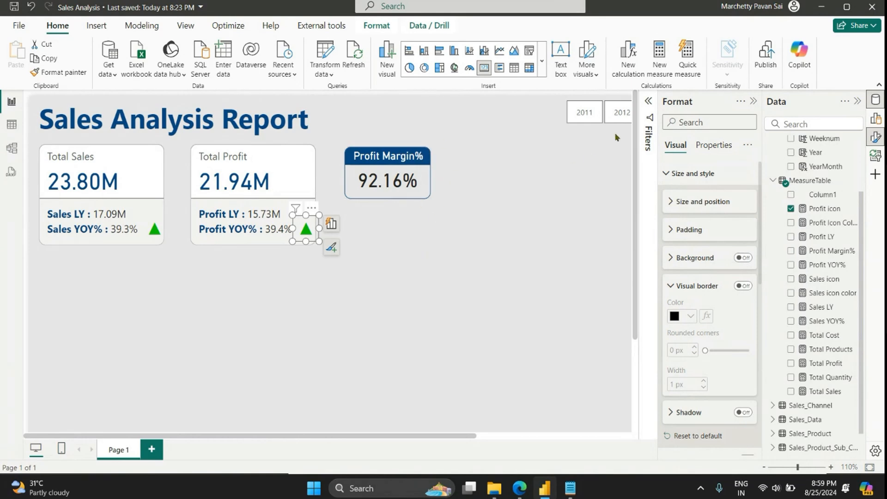
left_click(753, 101)
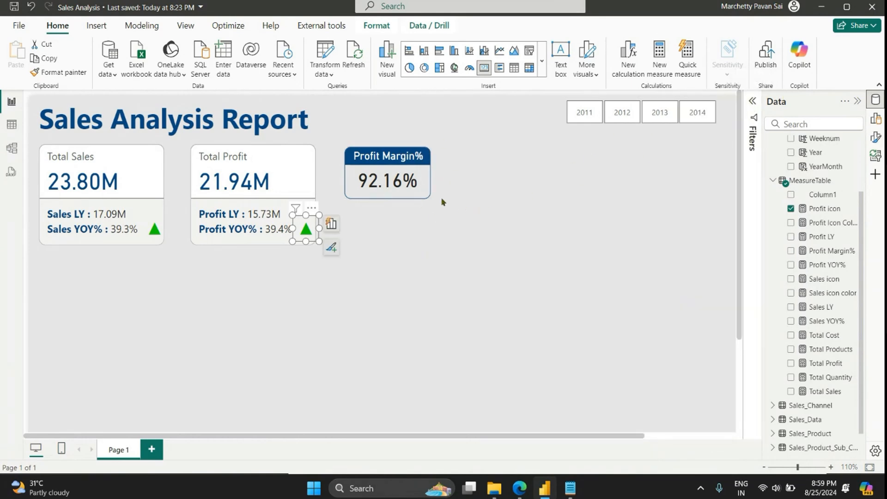
Step: Set the Profit Margin% card's title text to dark blue and its title background to white
left_click(424, 185)
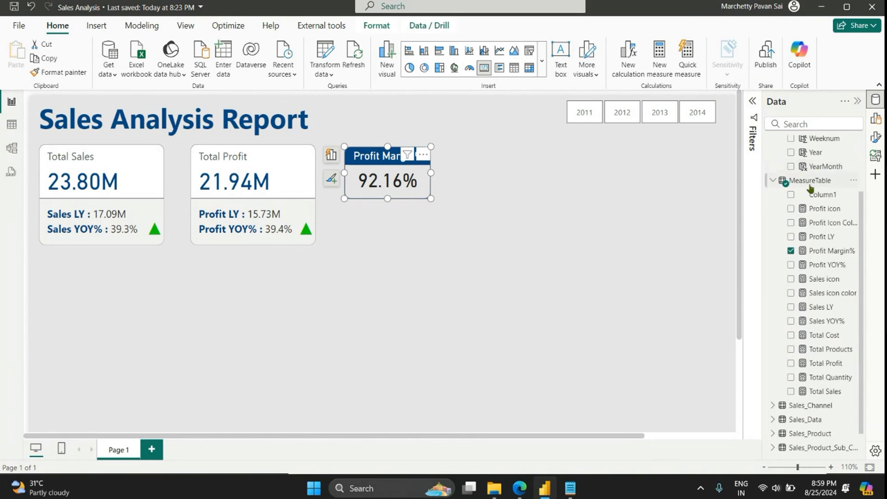
left_click(875, 137)
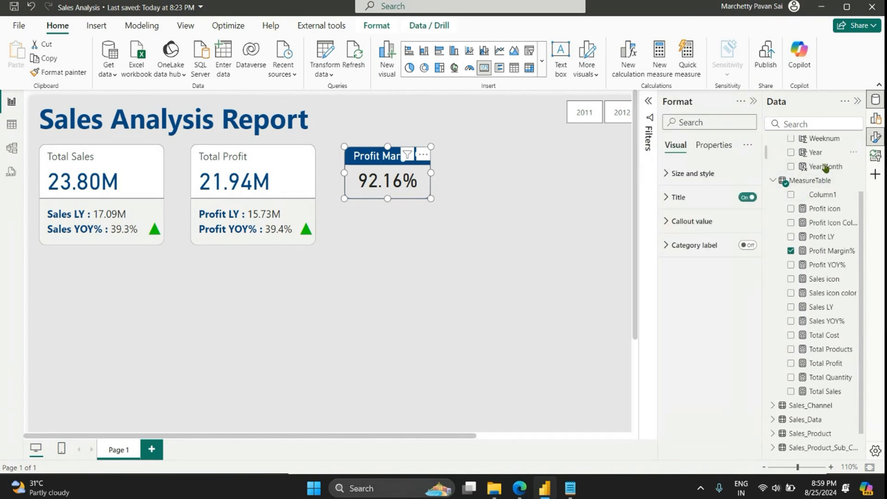
left_click(678, 196)
left_click(688, 365)
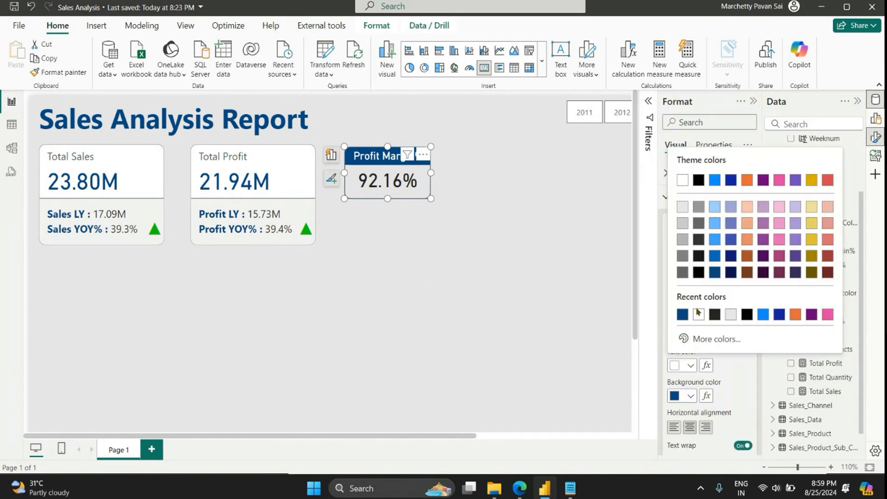
left_click(714, 275)
left_click(690, 395)
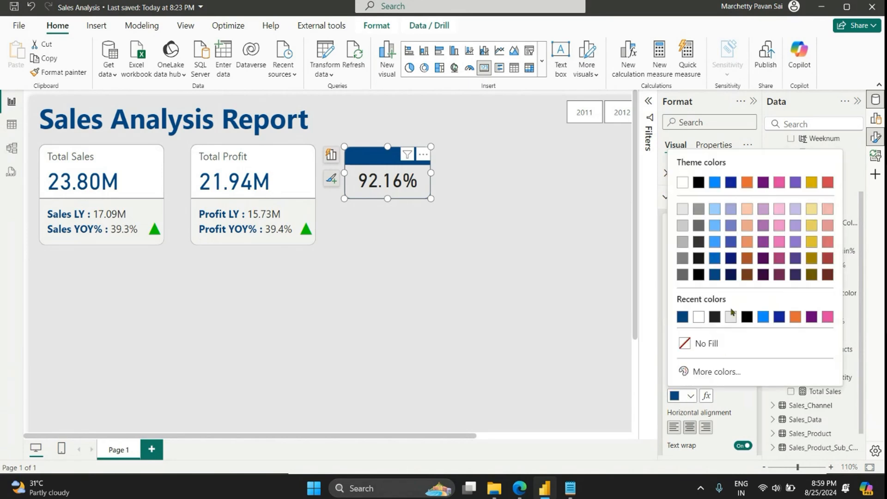
left_click(698, 316)
left_click(486, 273)
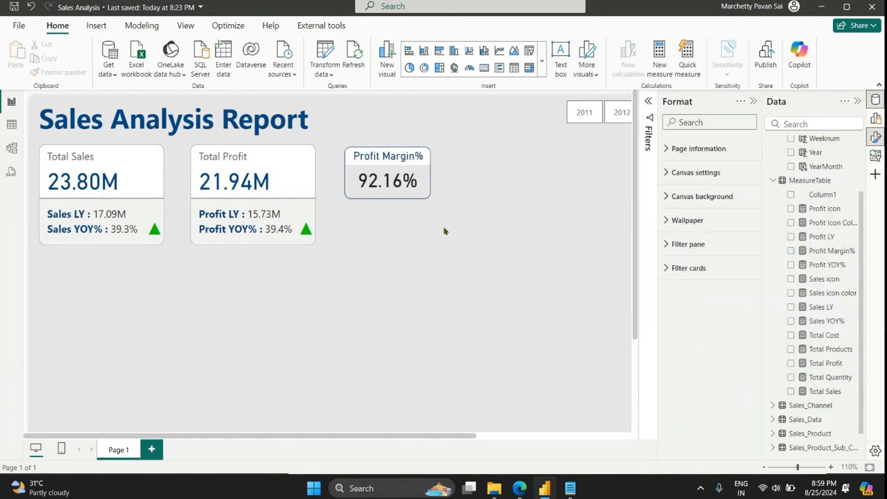
Step: Duplicate the Profit Margin% card, place the copy directly to its right, and replace the copy's measure with Total Quantity
left_click(428, 195)
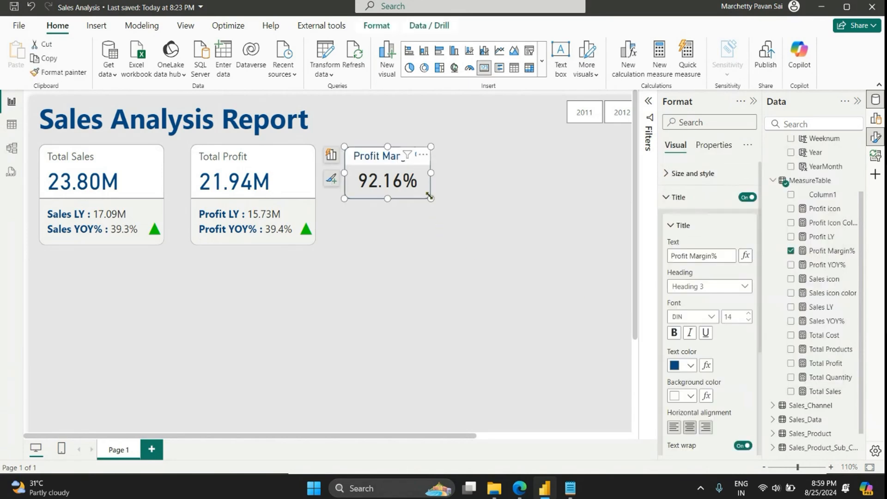
key("ctrl+c")
key("ctrl+v")
left_click_drag(429, 194, 525, 185)
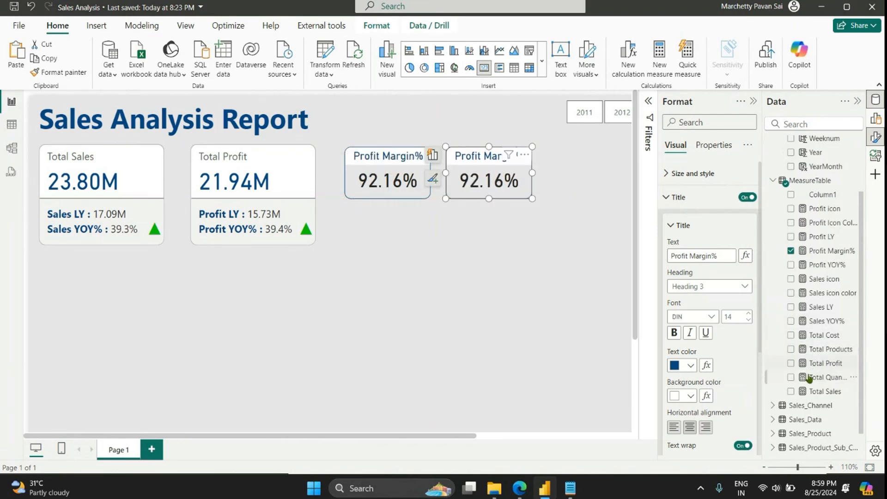
left_click(791, 251)
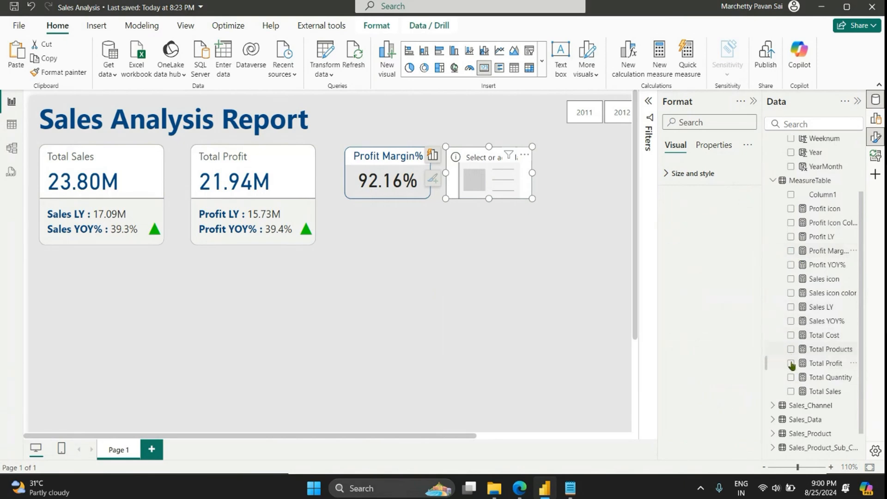
left_click(790, 377)
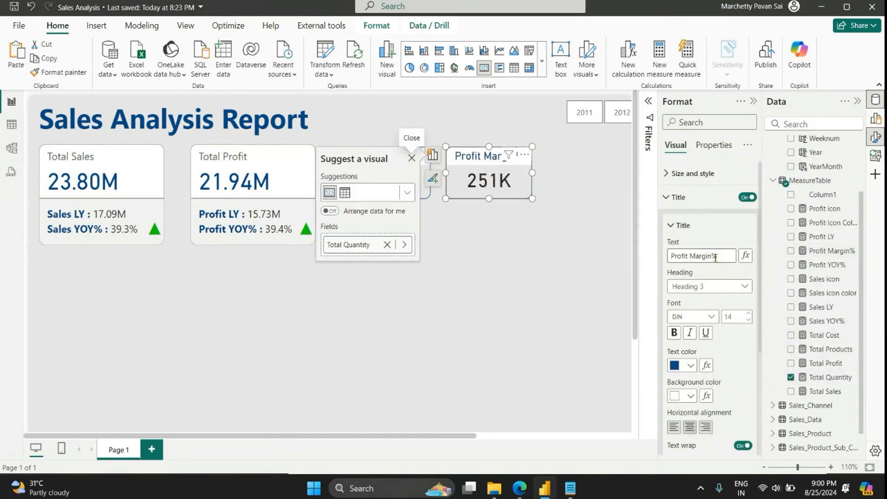
Step: Change the title of the Total Quantity card to Order Quantity
triple_click(698, 255)
type("Or")
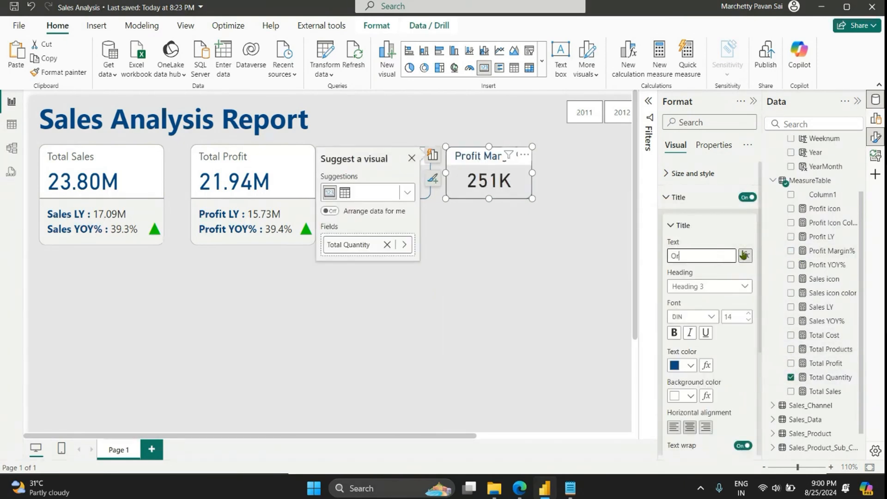
type("der Q")
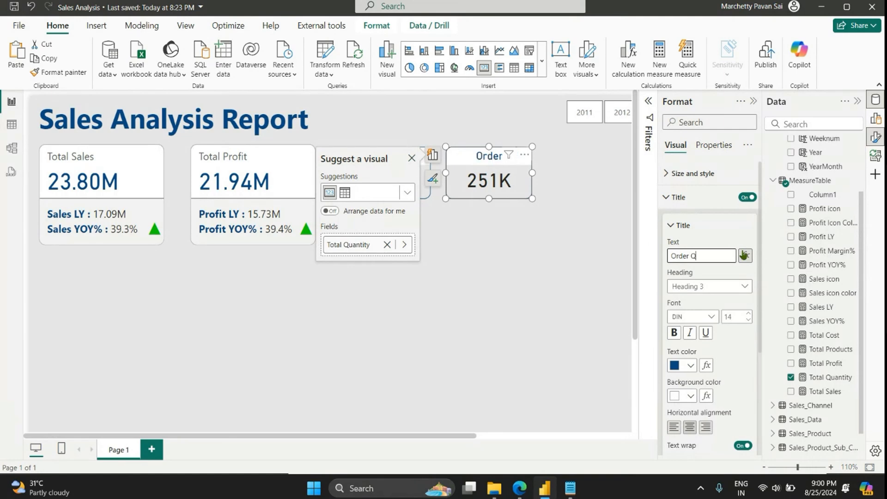
type("uantity")
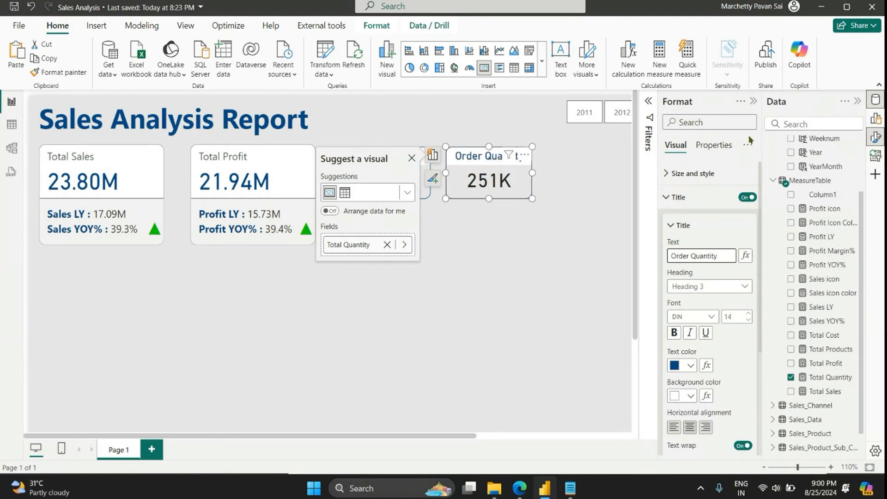
left_click(536, 258)
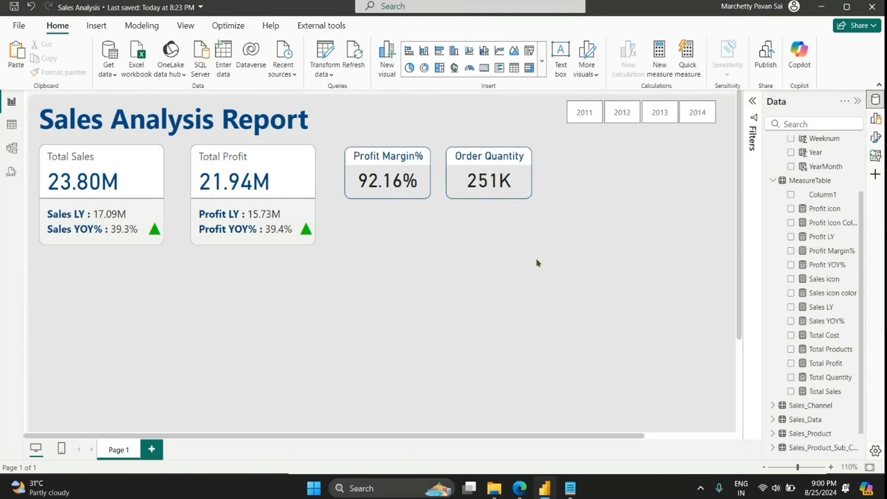
Step: Duplicate the Order Quantity card, place the copy to its right, and replace the copy's measure with Total Products
left_click(517, 198)
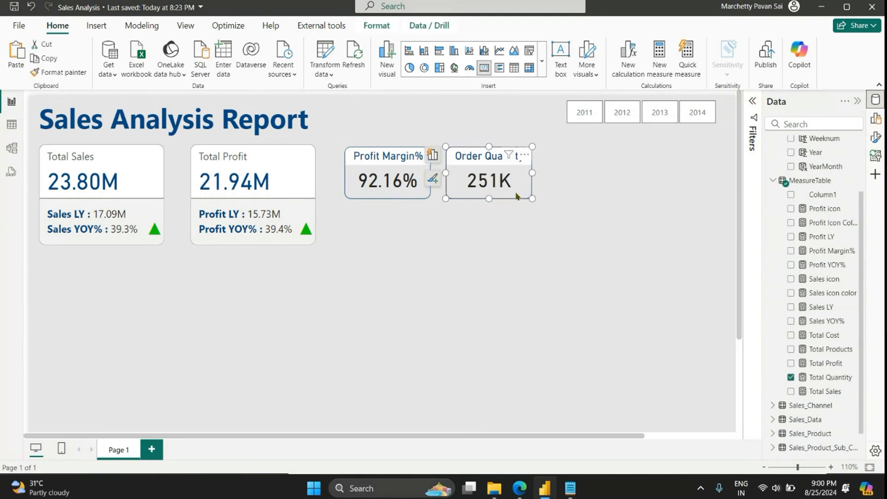
key("ctrl+c")
key("ctrl+v")
left_click_drag(516, 193, 614, 179)
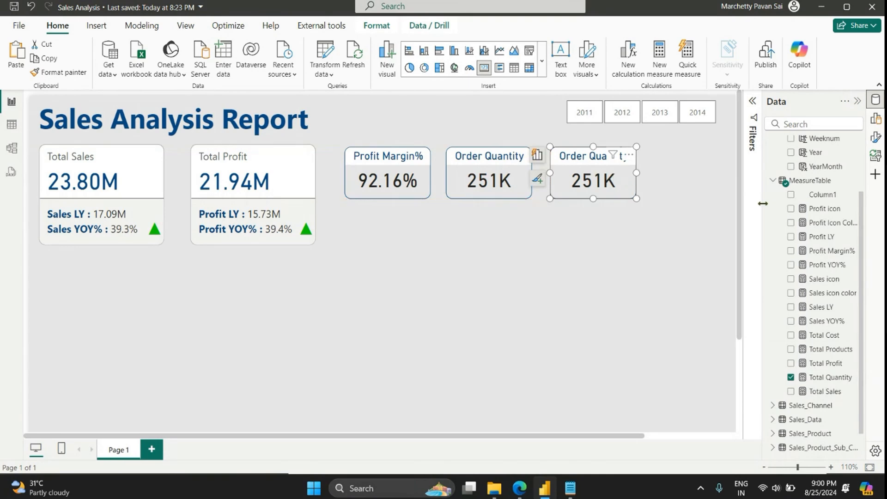
left_click(791, 377)
left_click(790, 350)
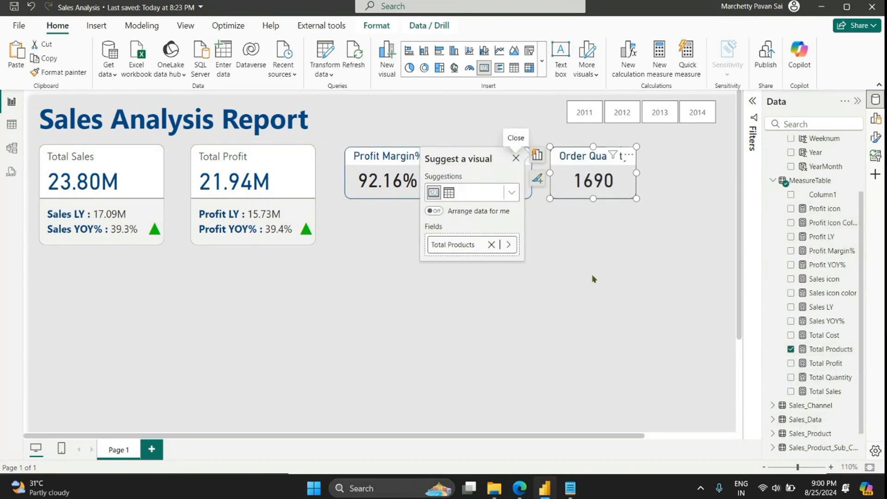
left_click(398, 267)
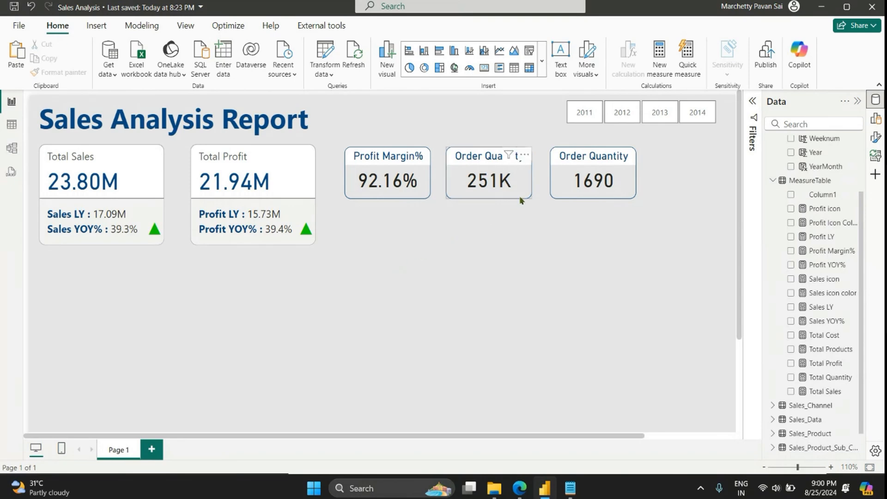
Step: Change the title of the rightmost card, which still reads Order Quantity, to Total Products
left_click(584, 165)
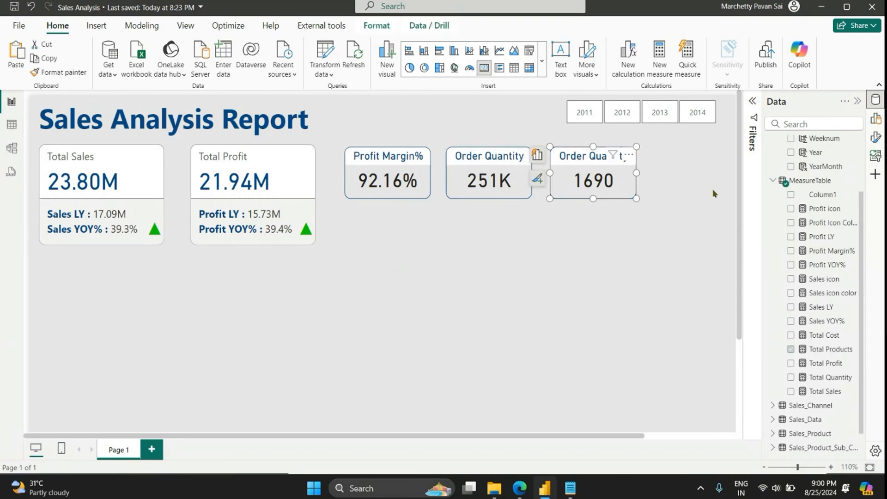
left_click(875, 137)
left_click(678, 197)
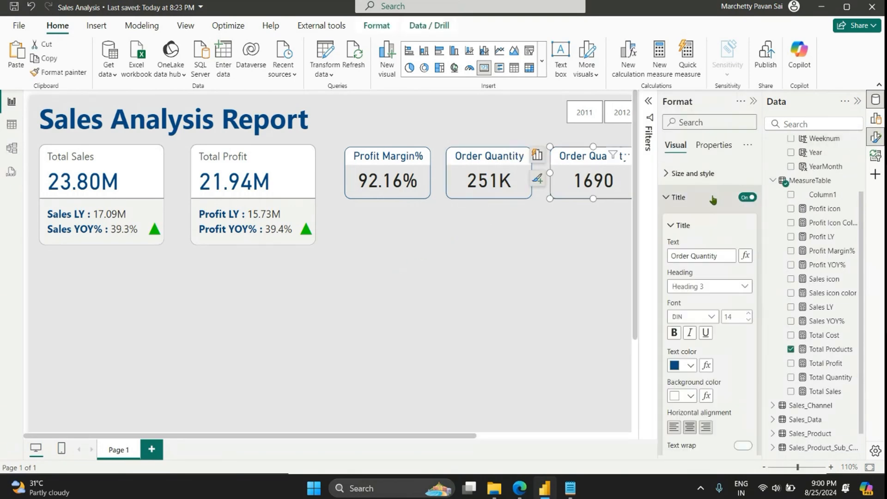
triple_click(717, 253)
type("To")
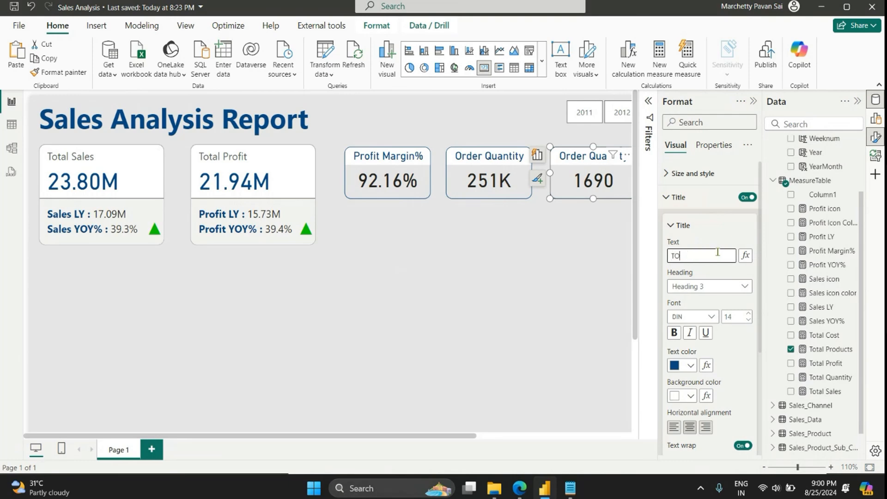
type("tal Products")
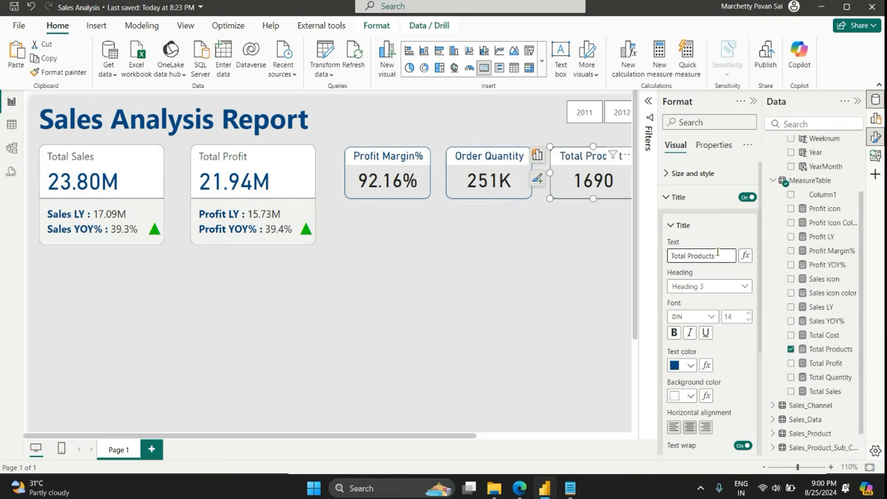
left_click(450, 270)
left_click(751, 101)
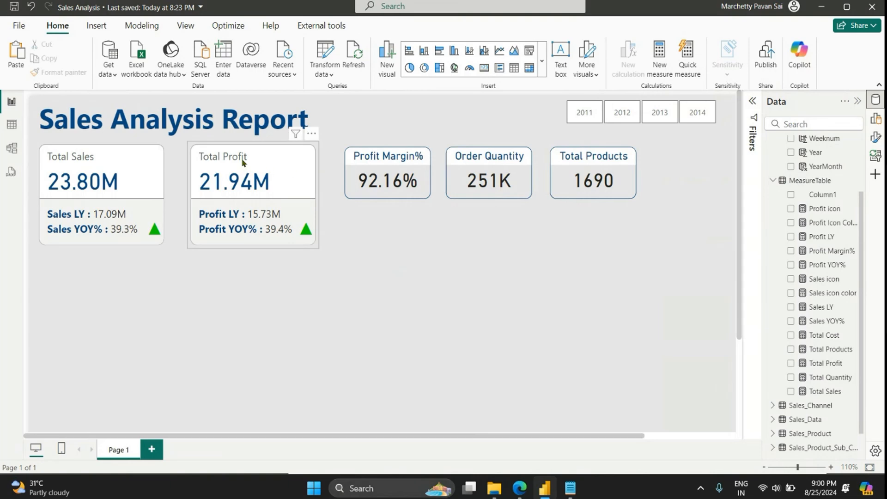
Step: Nudge the Profit Margin% card and the green Sales YOY% arrow slightly left, and the Total Profit card slightly right
left_click(263, 160)
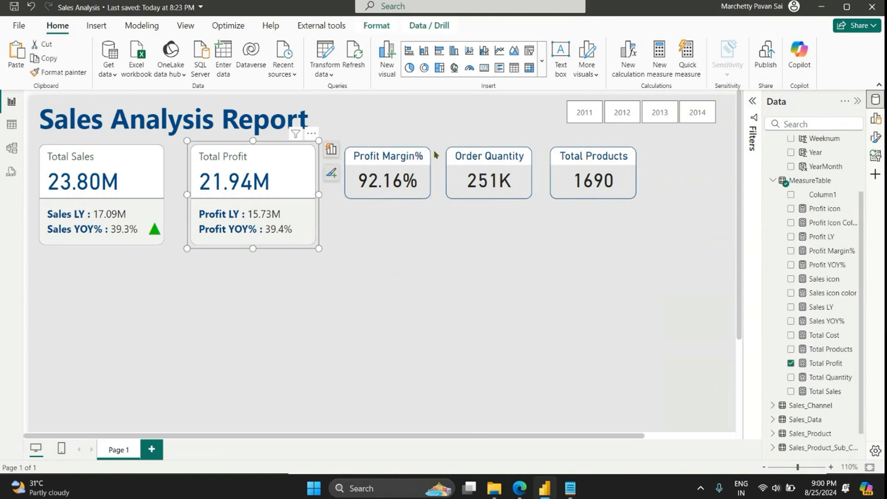
mouse_move(375, 159)
left_mouse_down()
mouse_move(368, 185)
mouse_move(371, 158)
left_mouse_up()
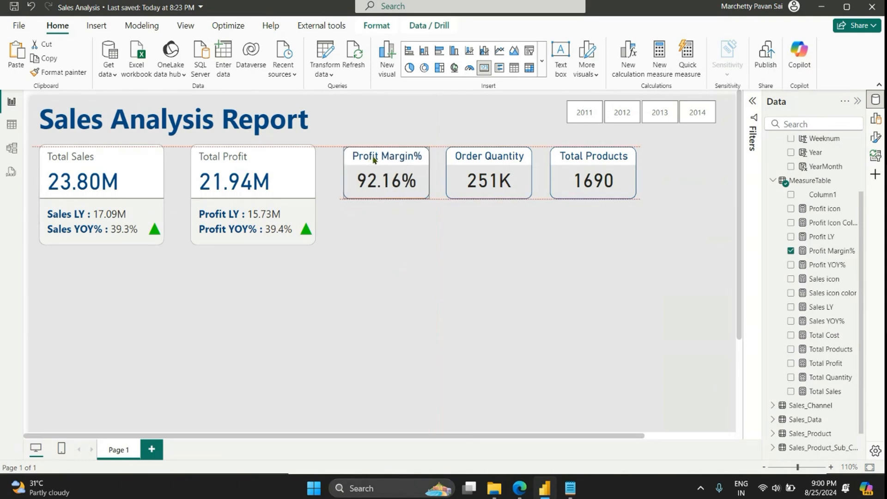
mouse_move(254, 167)
left_mouse_down()
mouse_move(269, 176)
mouse_move(256, 168)
left_mouse_up()
left_click(238, 313)
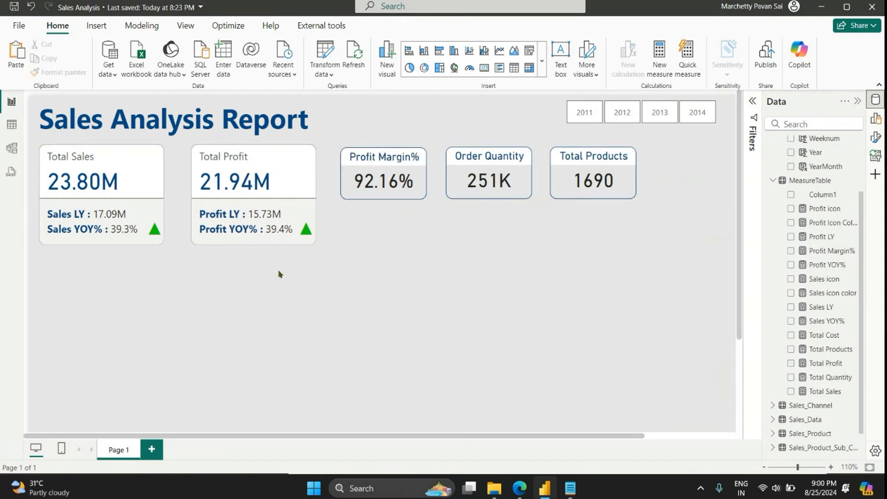
left_click(283, 159)
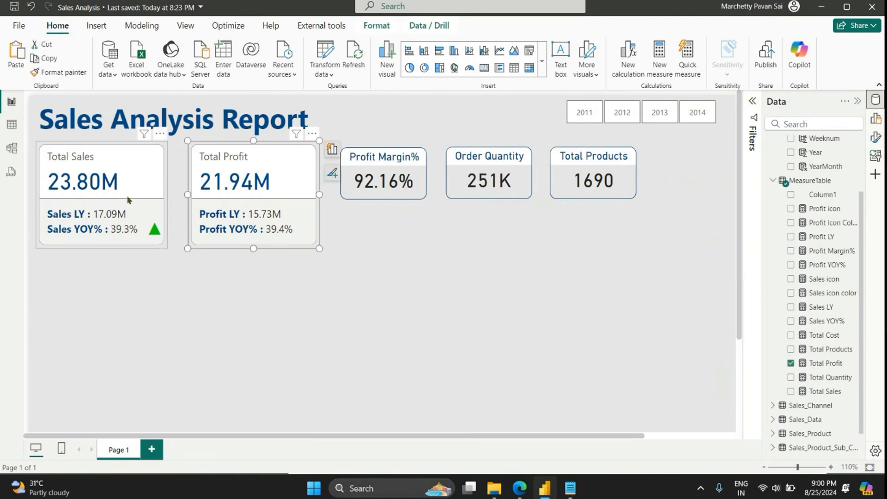
left_click(155, 233)
left_click(167, 270)
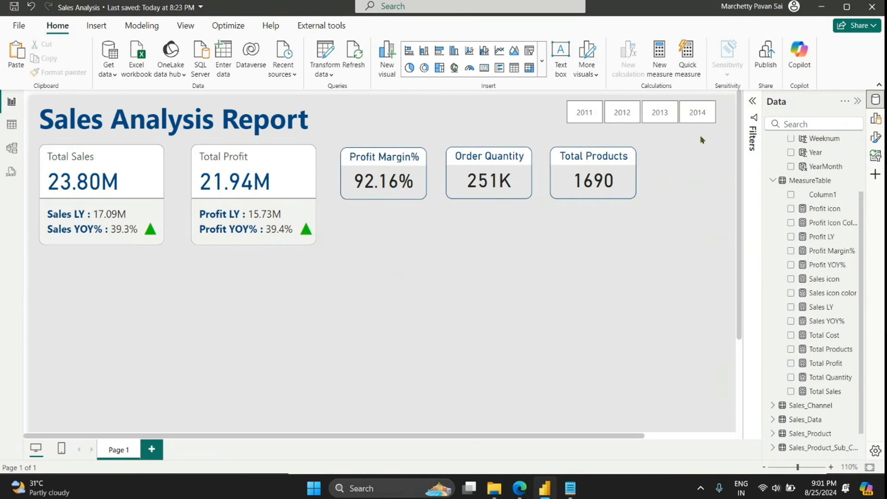
Step: Insert an empty slicer and place it directly to the right of the Total Products card
scroll(649, 231, "down", 1)
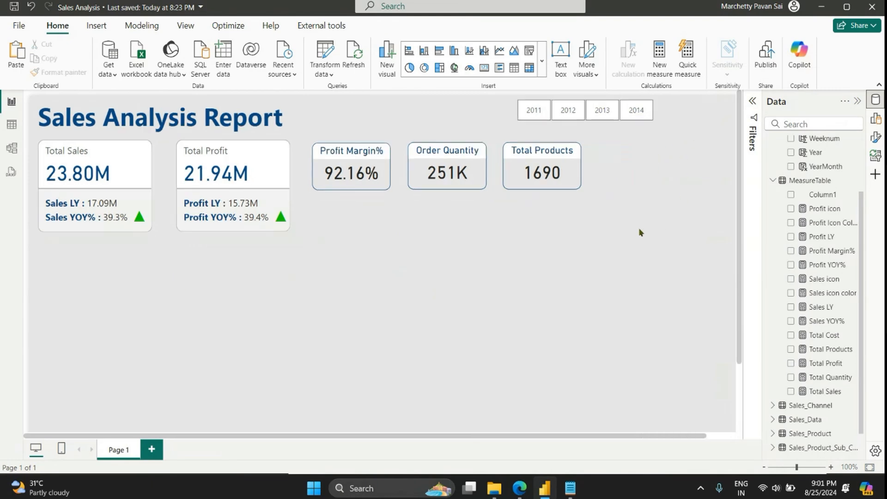
scroll(634, 229, "down", 1)
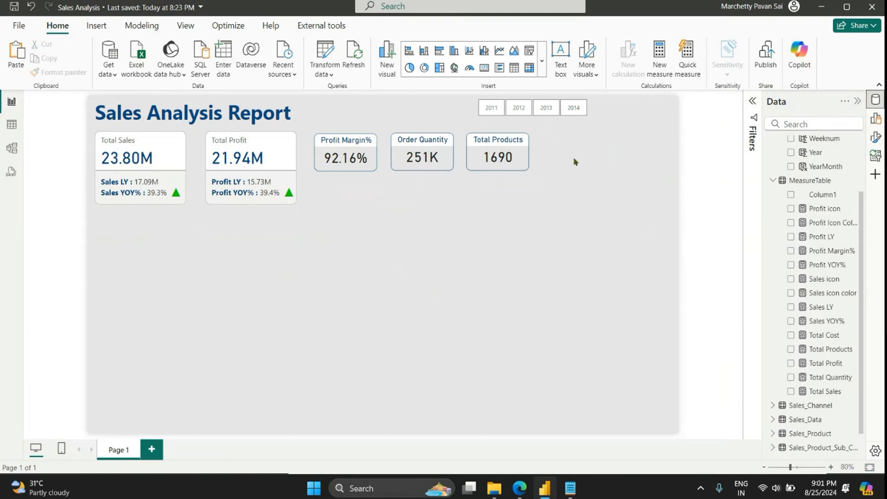
left_click(529, 50)
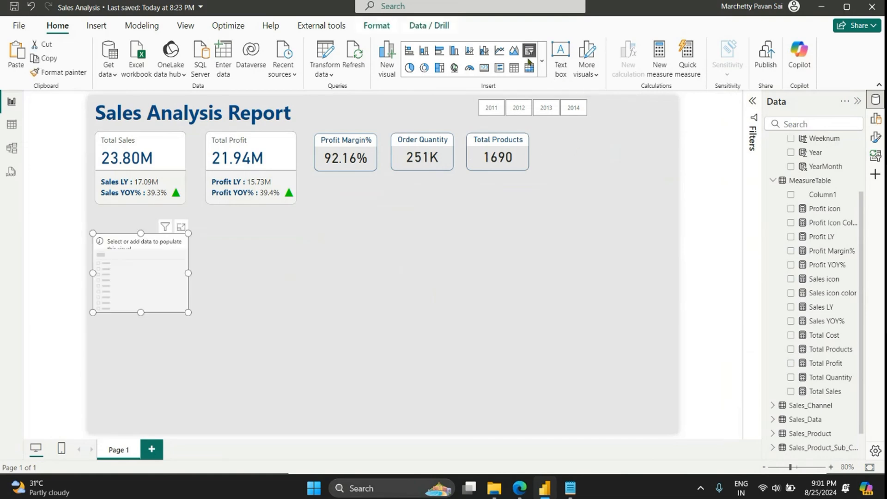
left_click_drag(159, 298, 602, 193)
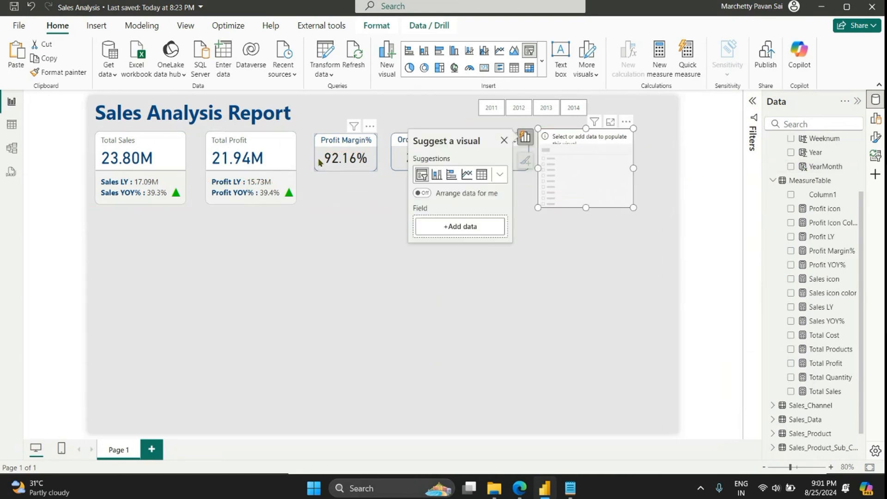
Step: Move the Profit Margin%, Order Quantity and Total Products cards slightly up and right to align their tops with the empty slicer
left_click_drag(319, 162, 321, 158)
left_click_drag(414, 159, 417, 154)
left_click_drag(510, 140, 514, 135)
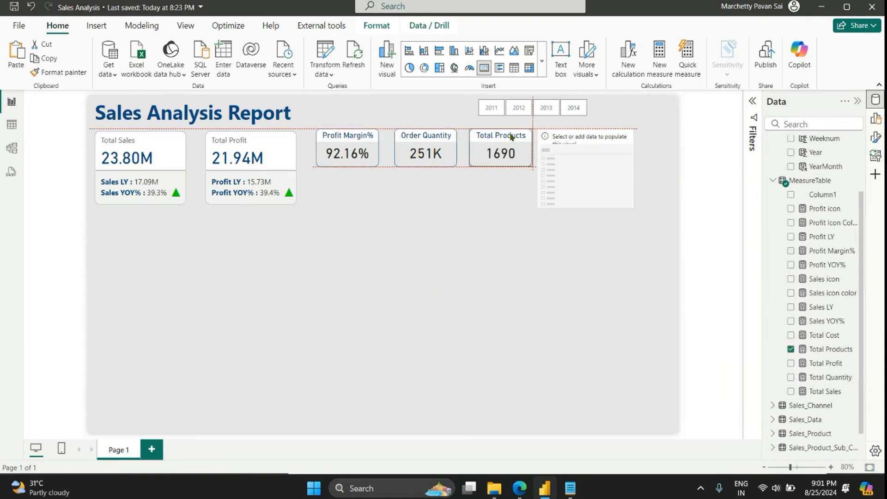
left_click(351, 214)
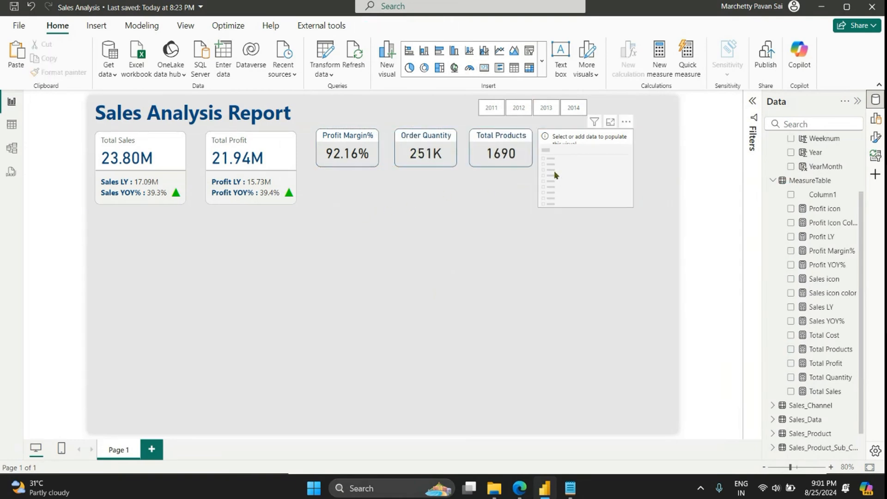
Step: Set the data category of the State column in the Sales_State table to State or Province
scroll(833, 204, "up", 1)
scroll(833, 203, "up", 2)
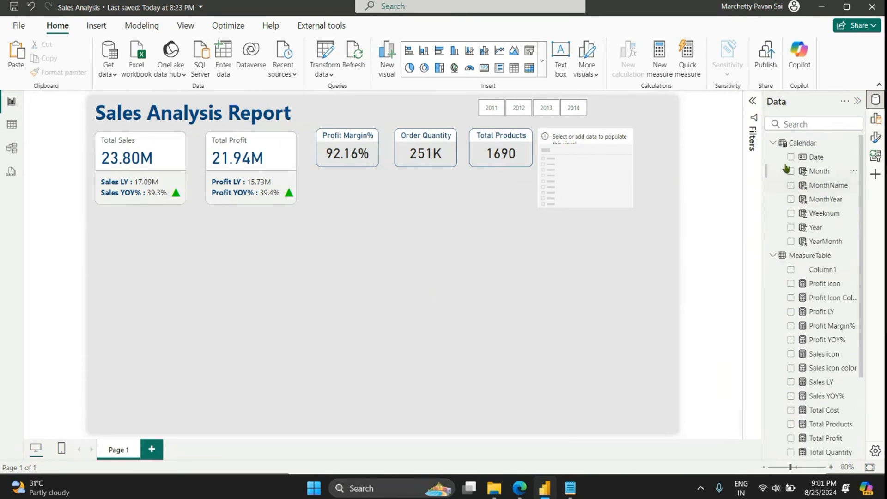
left_click(773, 144)
left_click(774, 157)
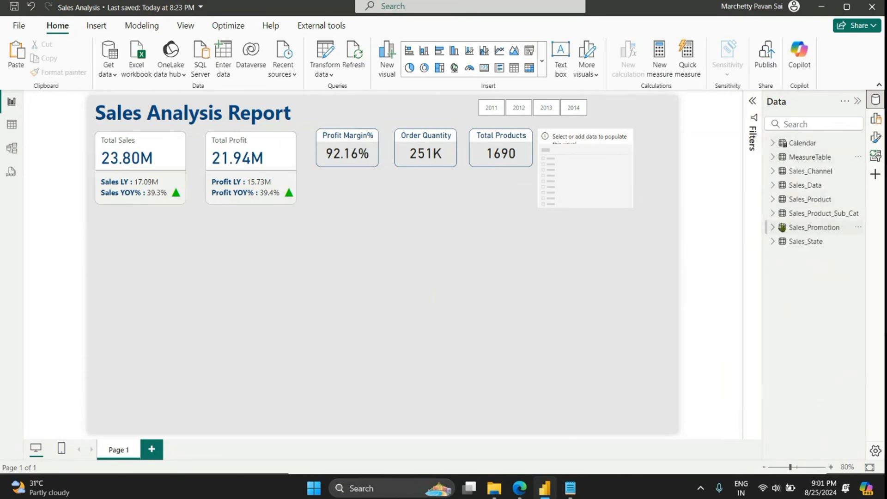
left_click(770, 242)
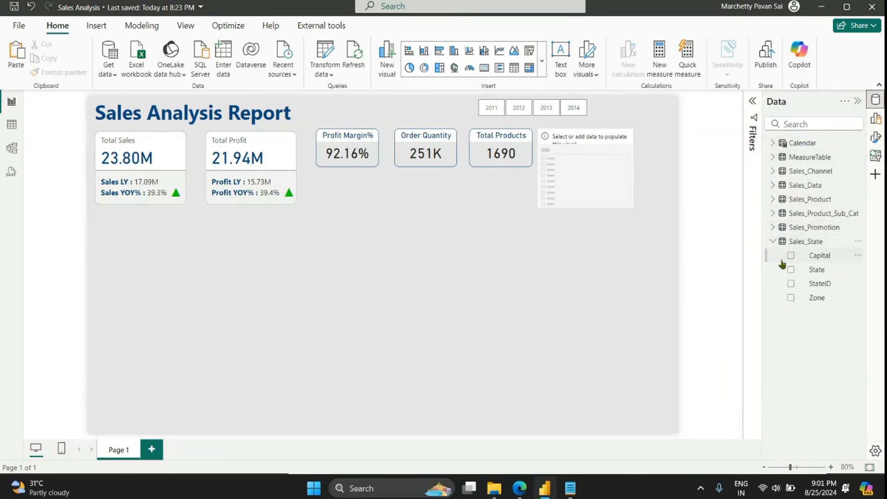
left_click(804, 272)
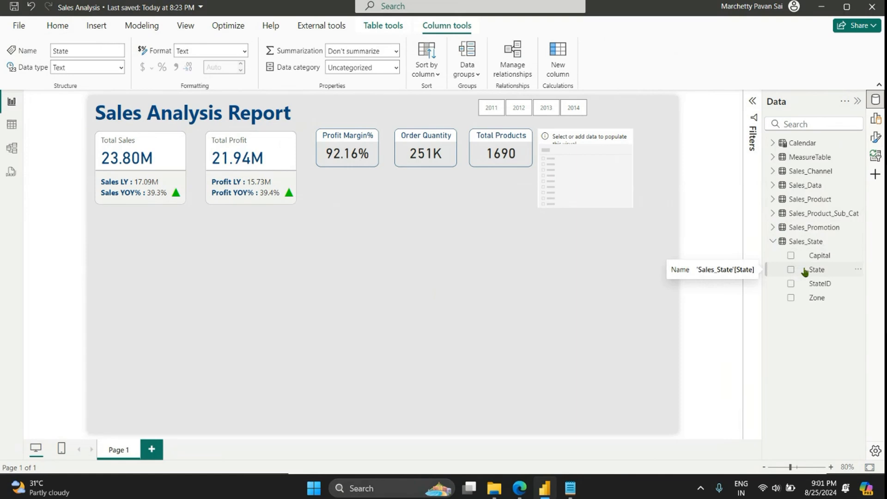
left_click(397, 73)
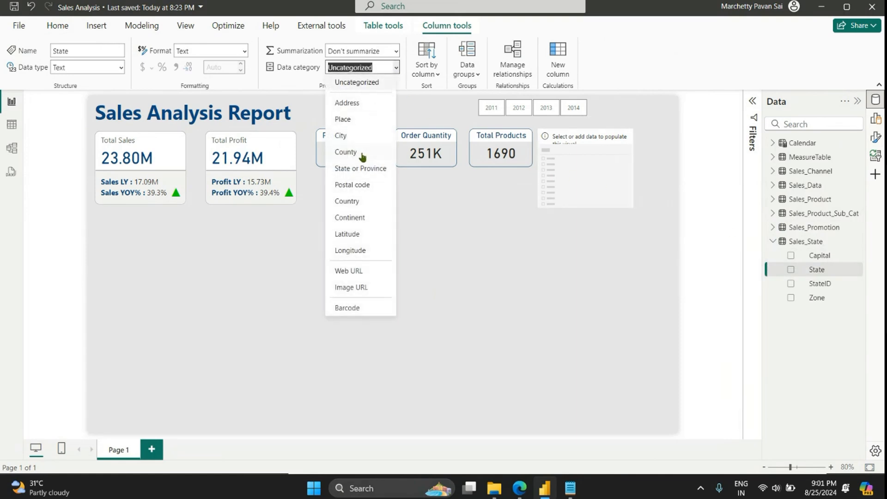
left_click(366, 171)
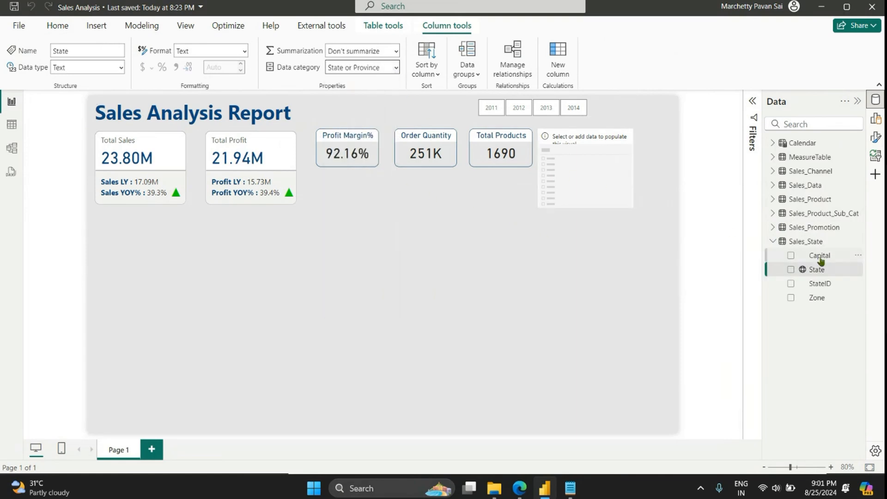
Step: Add the State field to the empty slicer and set the slicer style to Dropdown
left_click_drag(816, 269, 607, 212)
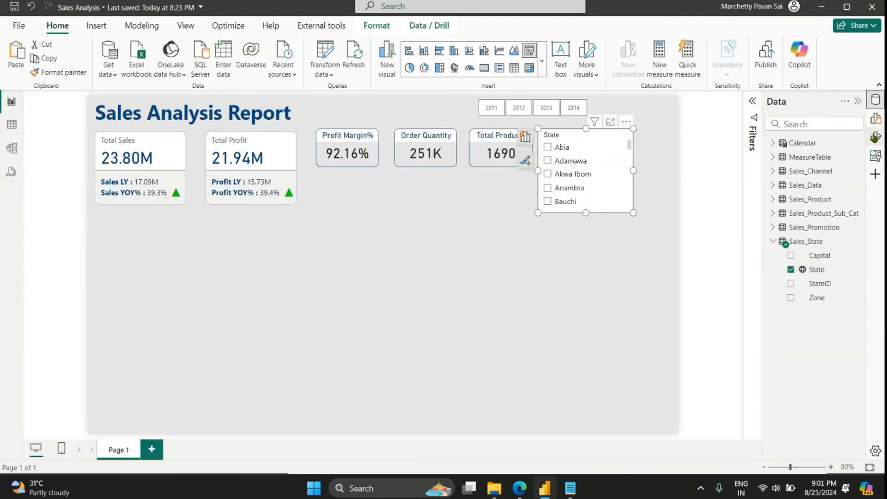
left_click(874, 138)
left_click(676, 222)
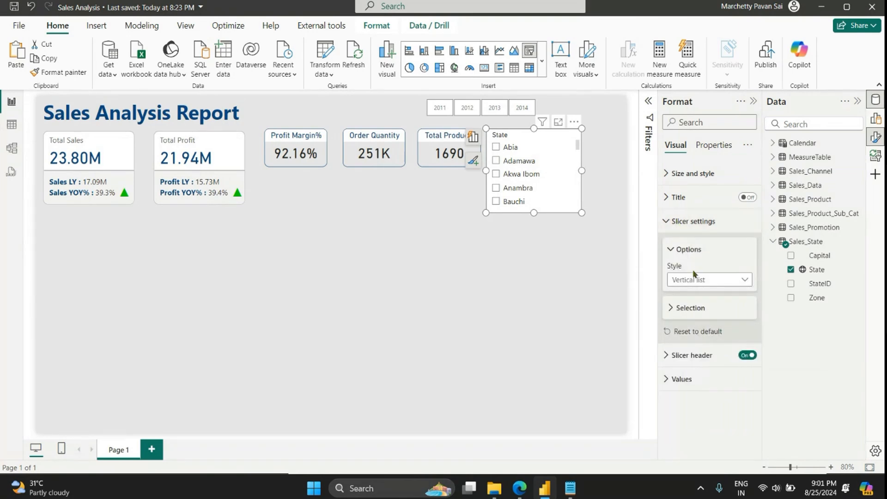
left_click(706, 279)
left_click(697, 321)
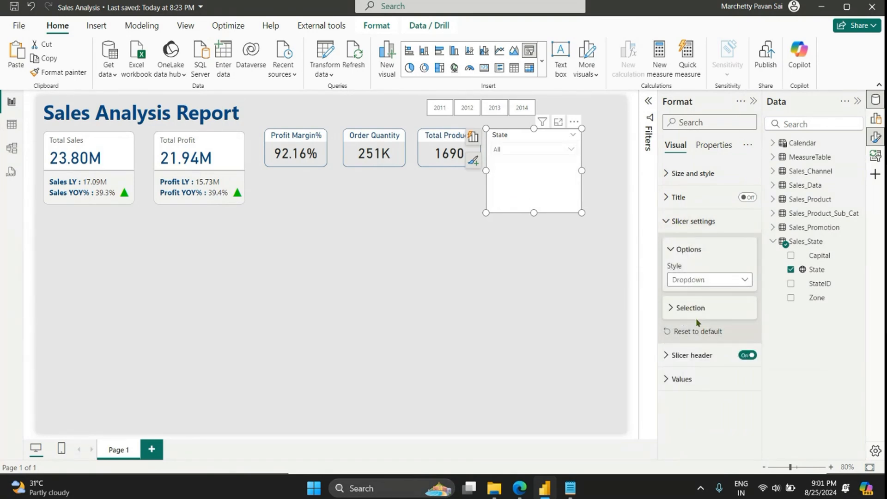
Step: Turn off the State slicer's visual background and set the background color of its values to white
left_click(691, 173)
left_click(742, 396)
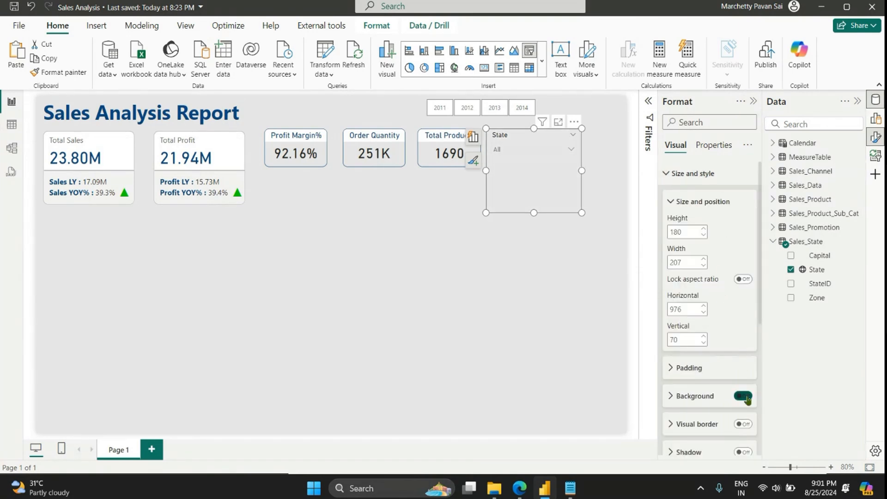
left_click(679, 174)
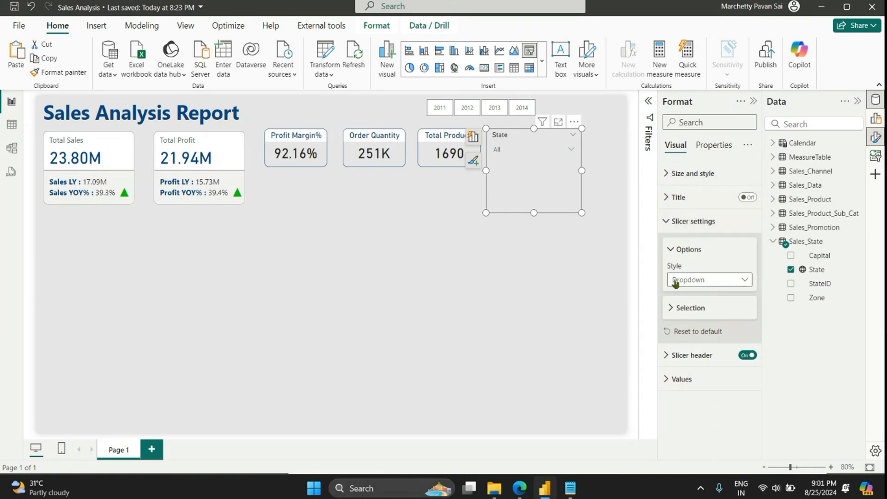
left_click(695, 379)
scroll(708, 368, "down", 3)
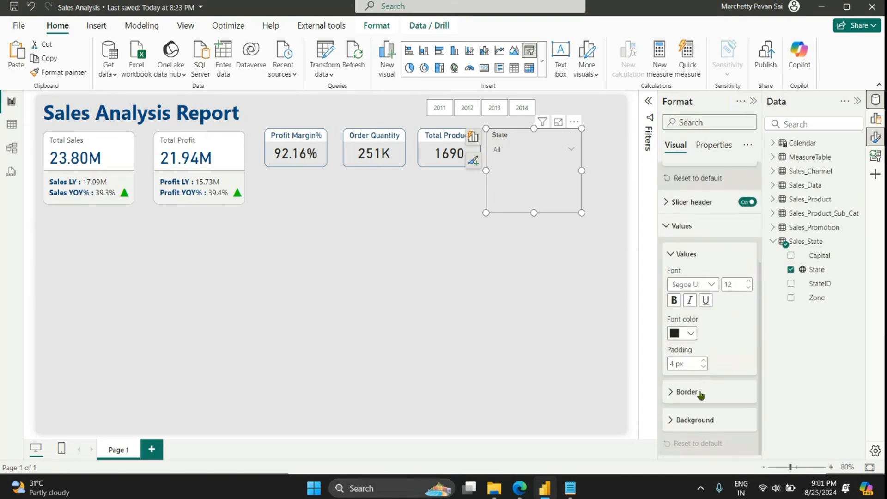
left_click(707, 421)
scroll(720, 406, "down", 1)
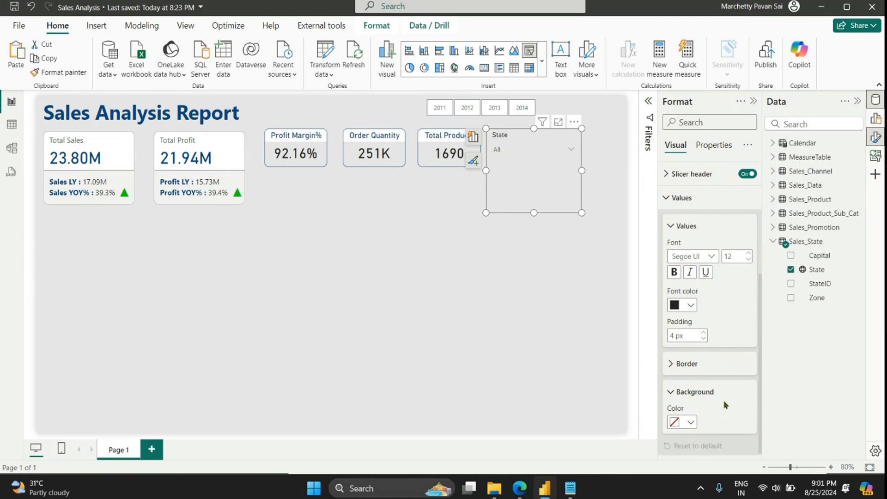
left_click(691, 419)
left_click(682, 369)
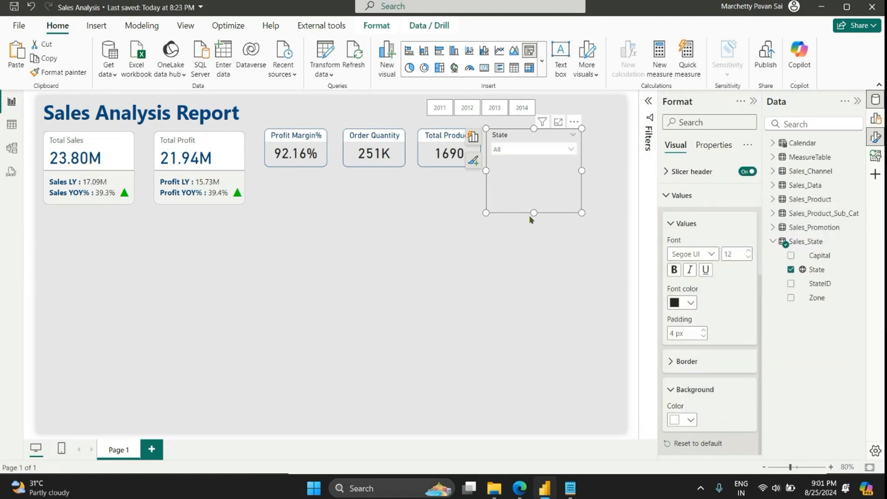
Step: Shorten the State slicer to the height of the neighbouring cards, widen it toward the page edge, and shift it slightly right
left_click_drag(531, 213, 535, 172)
left_click(559, 196)
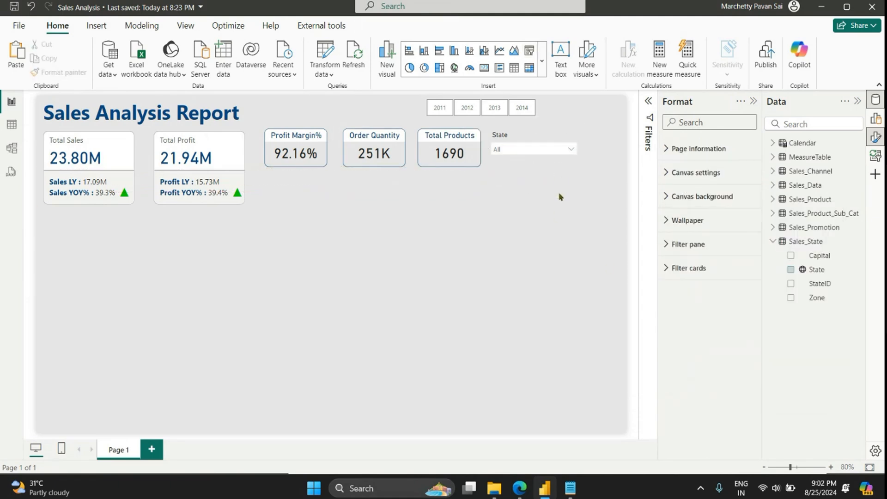
left_click(544, 139)
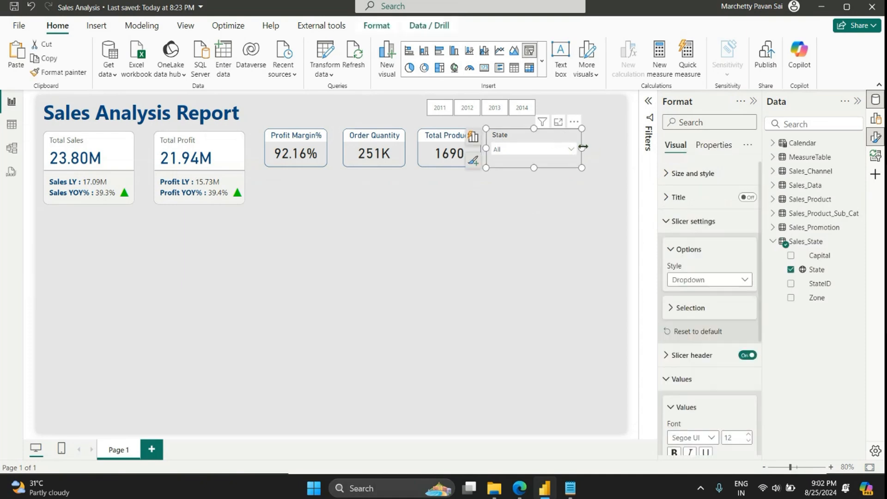
left_click_drag(583, 147, 617, 152)
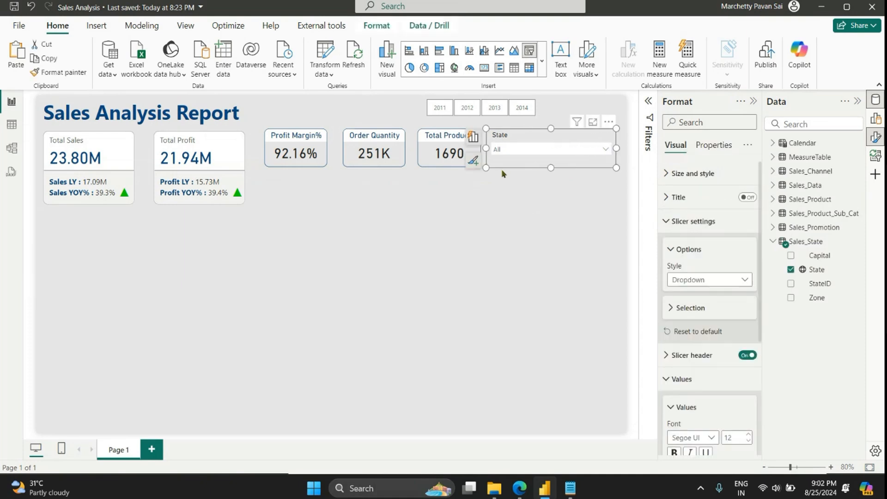
left_click_drag(515, 166, 521, 166)
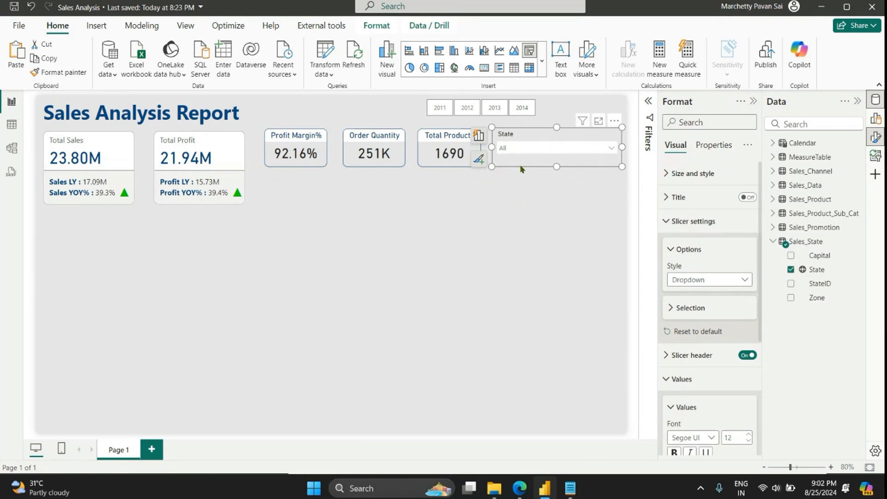
left_click(473, 208)
scroll(324, 299, "down", 1)
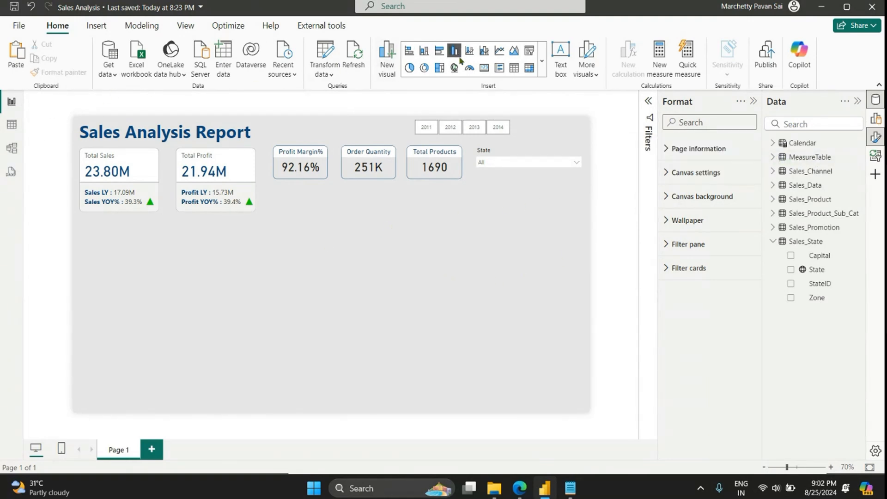
Step: Insert a line chart stretched across the empty lower part of the page, with MonthYear from the Calendar table on the X-axis
left_click(499, 49)
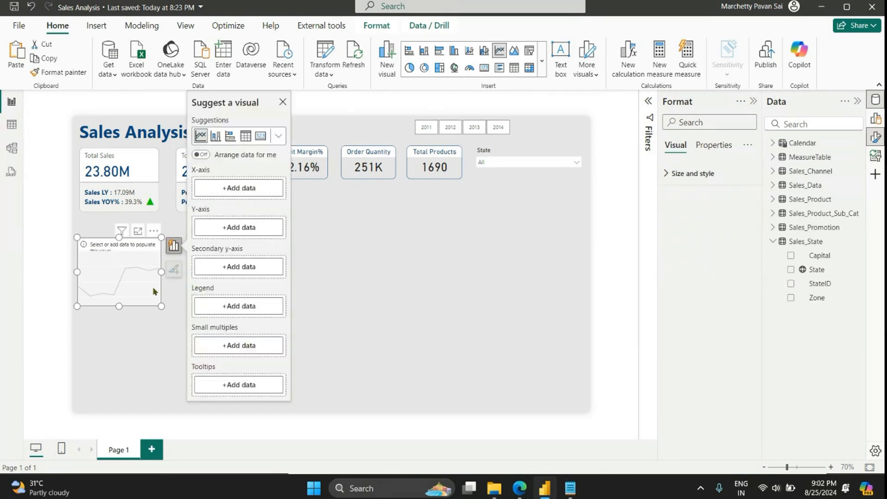
left_click_drag(164, 306, 587, 411)
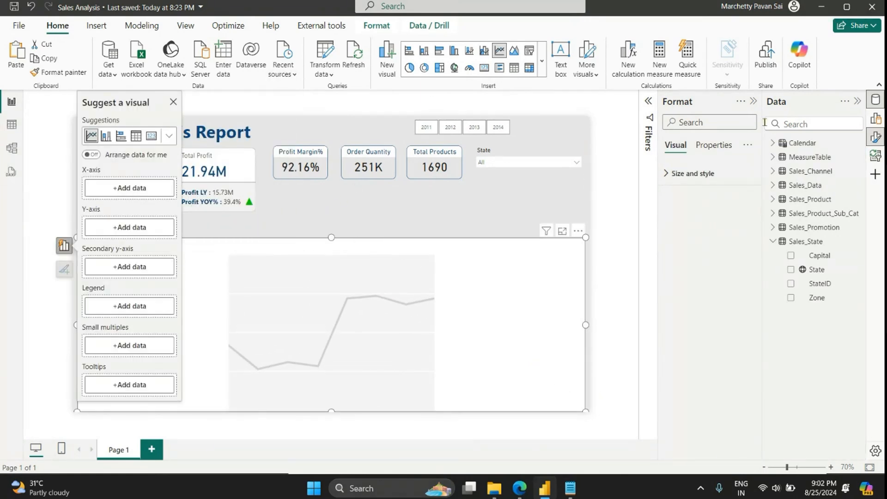
left_click(875, 119)
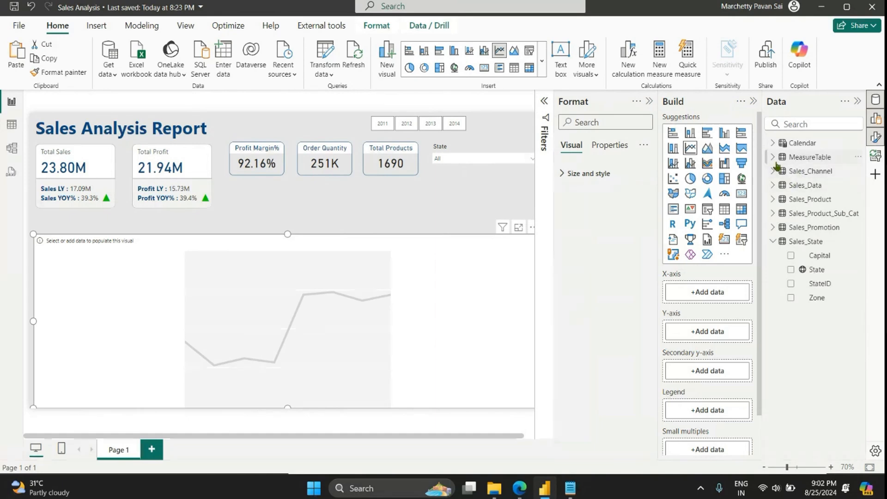
left_click(772, 143)
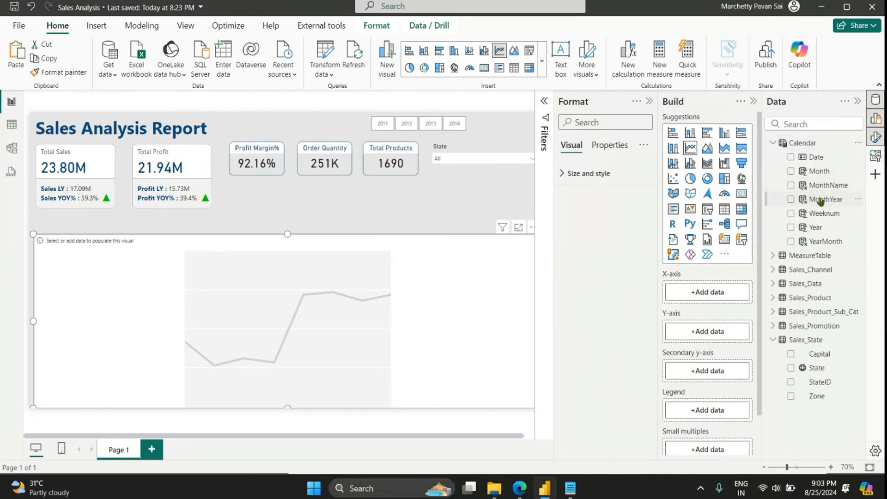
left_click_drag(823, 203, 718, 279)
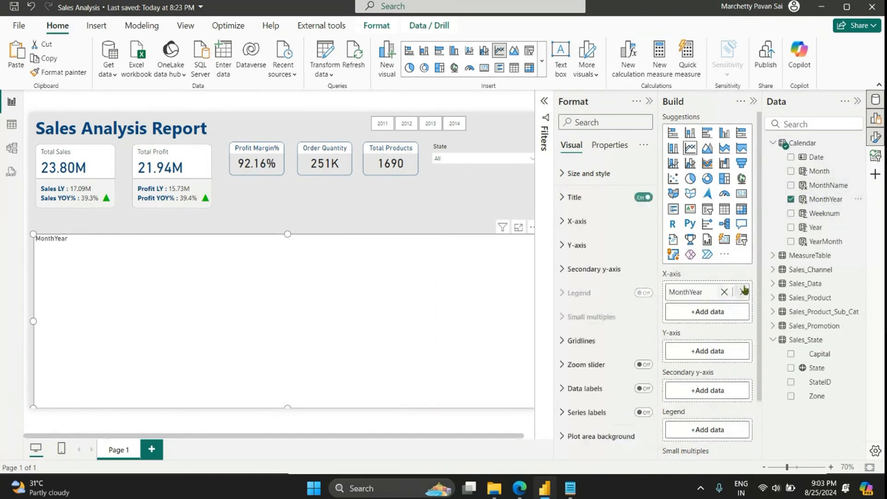
Step: Put the Total Sales measure on the line chart's Y-axis and shorten the chart from its upper edge to a height of about 264
left_click(772, 255)
scroll(820, 339, "down", 3)
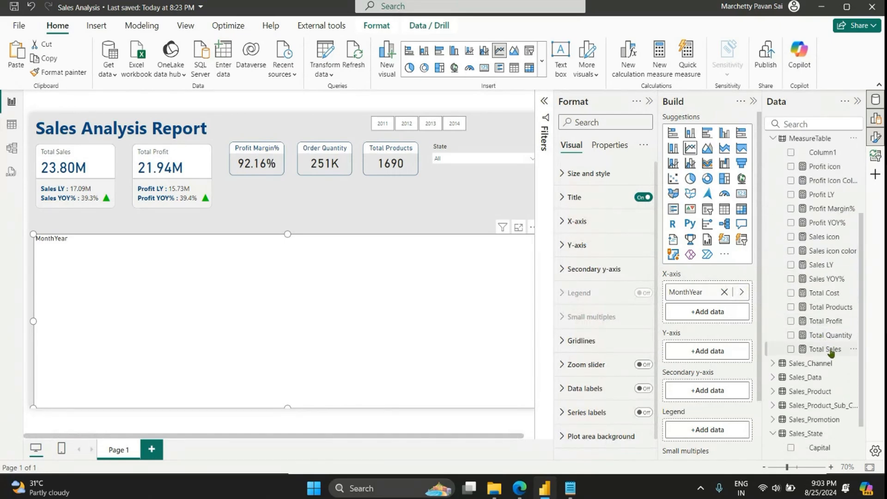
left_click_drag(830, 352, 724, 352)
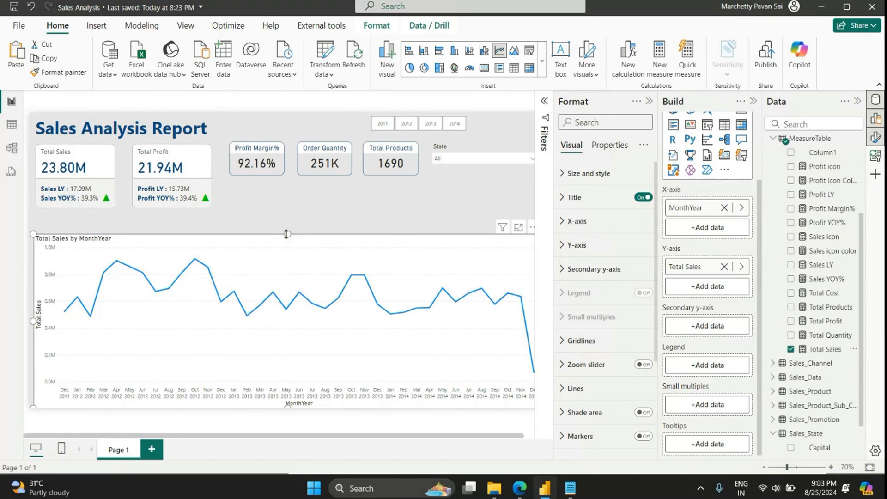
left_click_drag(286, 234, 287, 300)
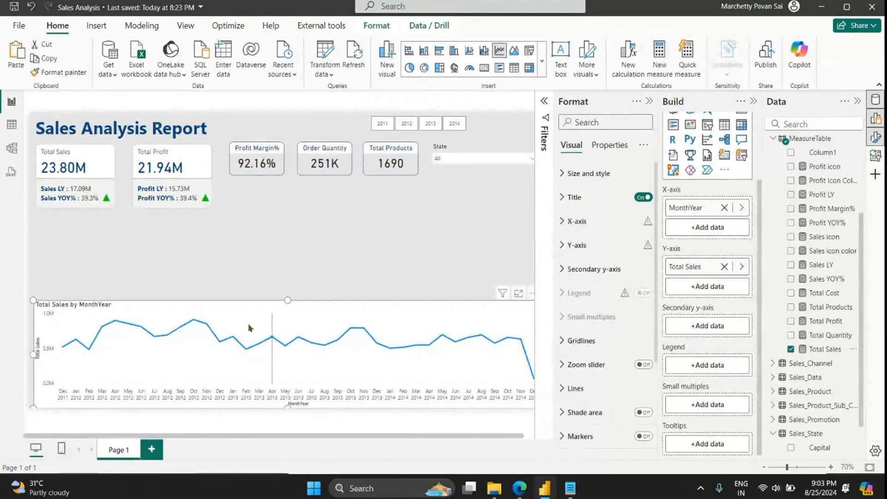
left_click(649, 101)
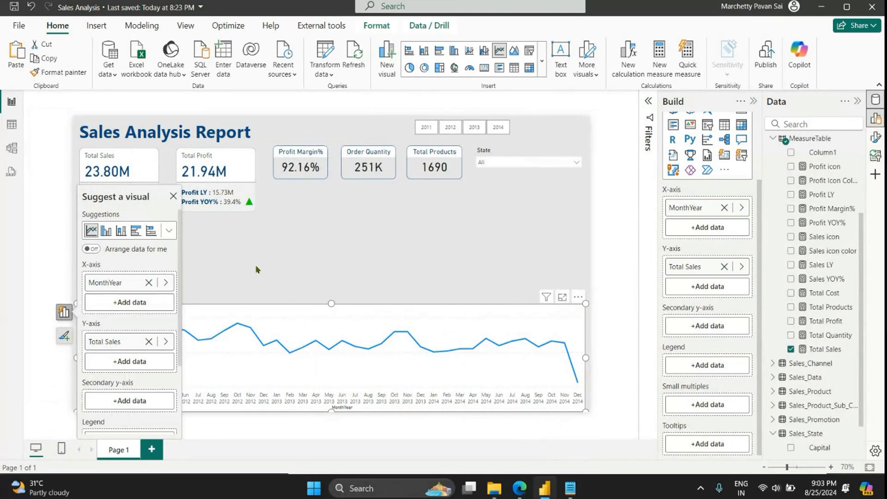
left_click(173, 196)
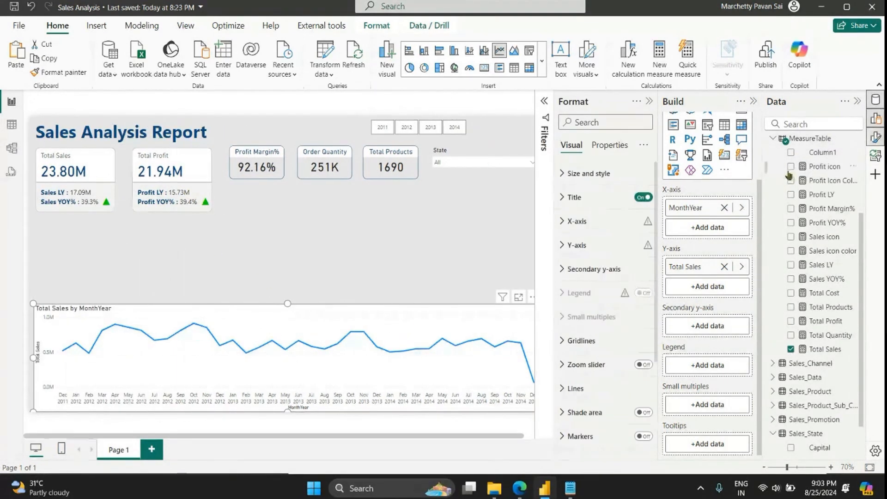
Step: Turn off the background of the Total Sales line chart
left_click(875, 137)
left_click(587, 173)
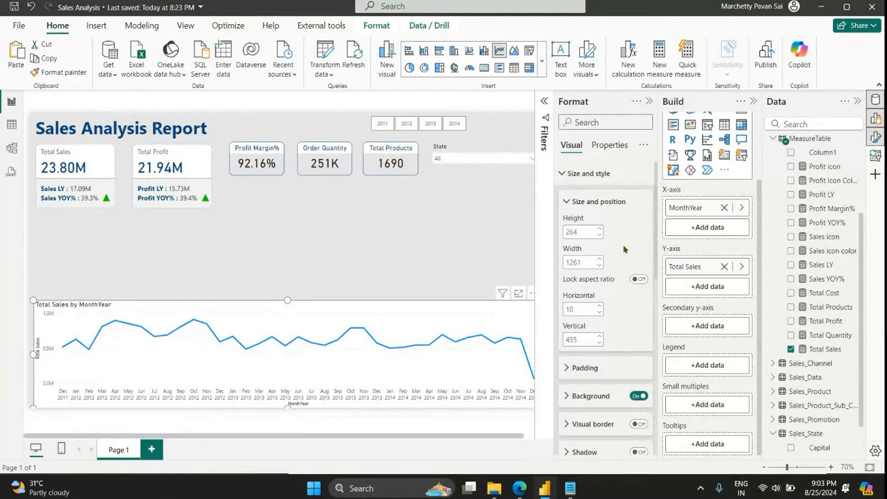
left_click(638, 396)
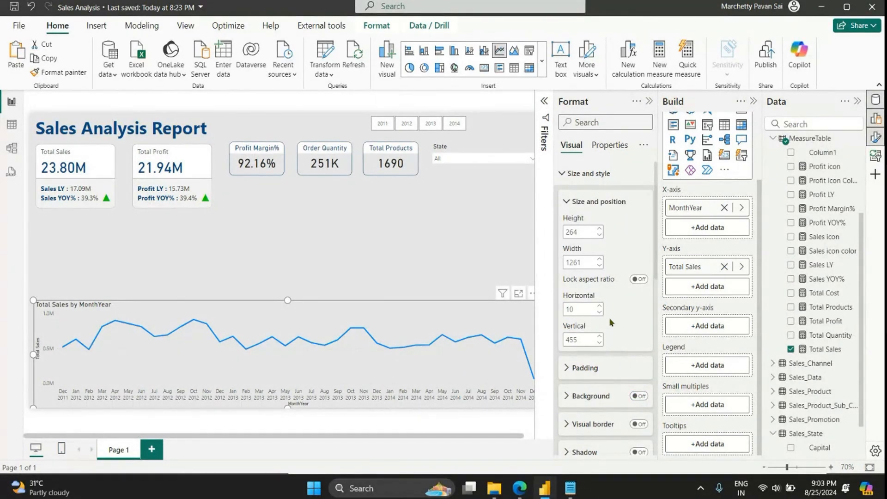
left_click(587, 173)
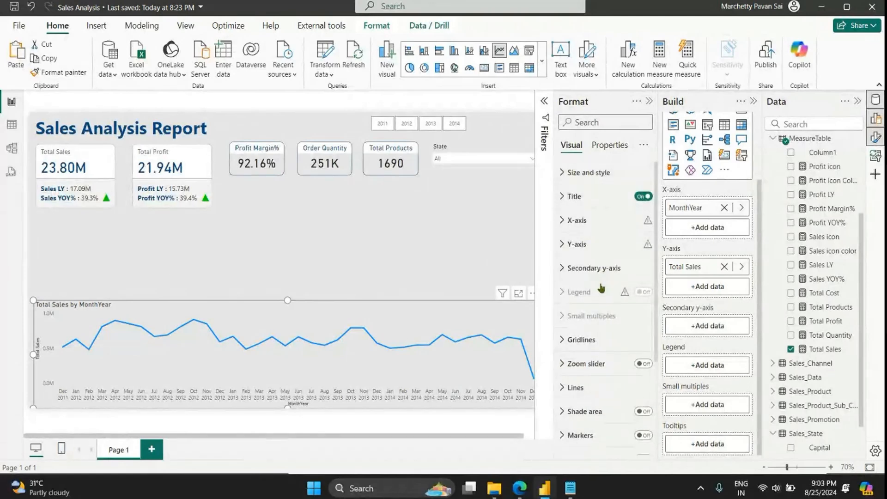
Step: Turn off the Y-axis title of the line chart
scroll(605, 242, "down", 1)
scroll(600, 243, "up", 1)
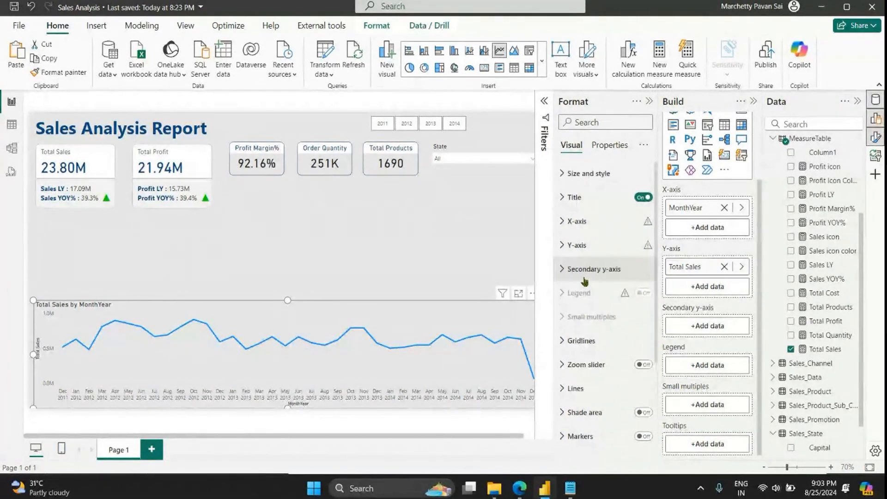
left_click(596, 244)
left_click(638, 423)
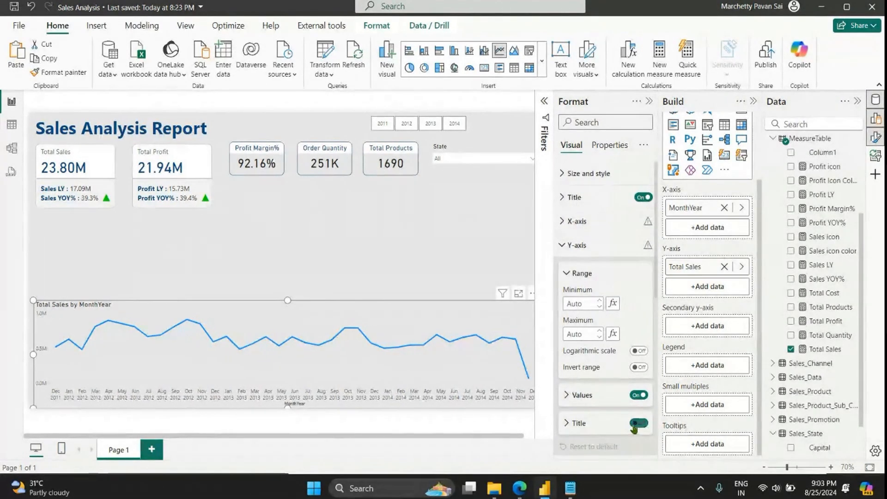
left_click(578, 245)
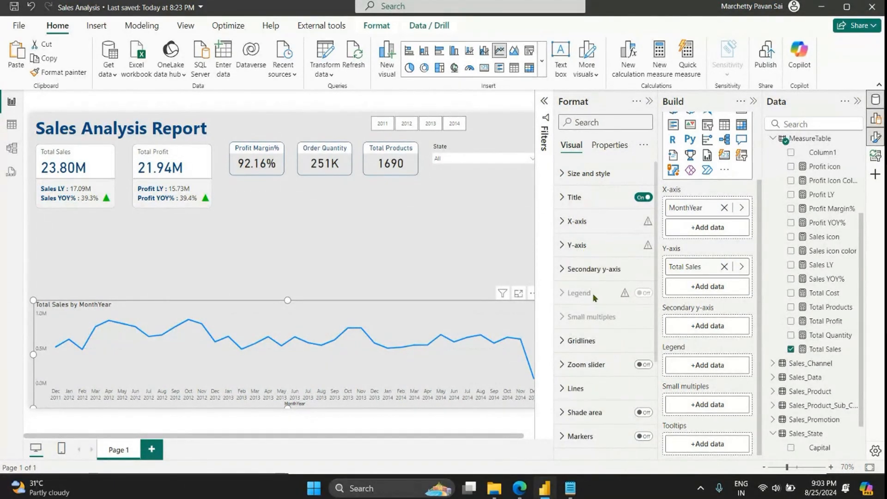
Step: Center the line chart's title horizontally
scroll(596, 290, "down", 2)
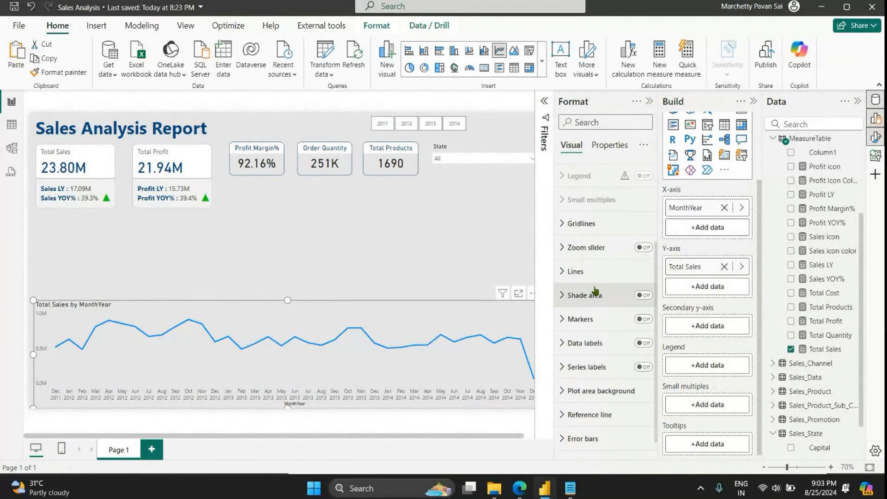
scroll(596, 290, "up", 3)
left_click(574, 197)
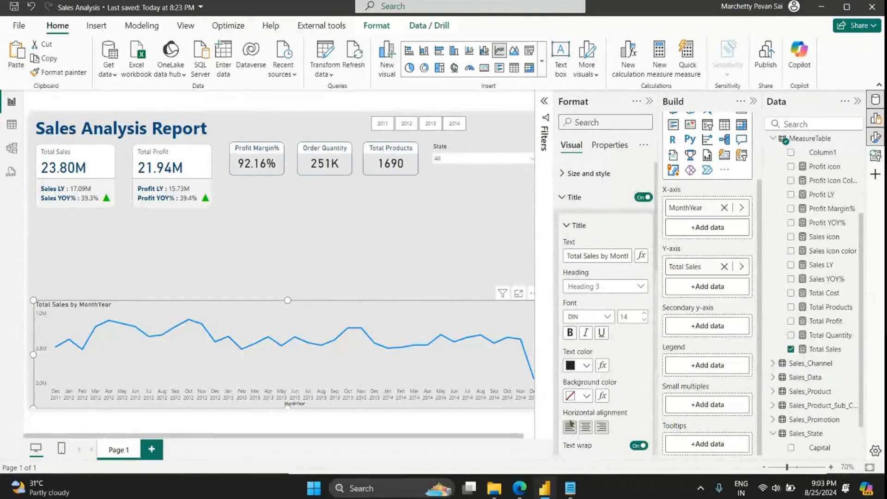
left_click(585, 427)
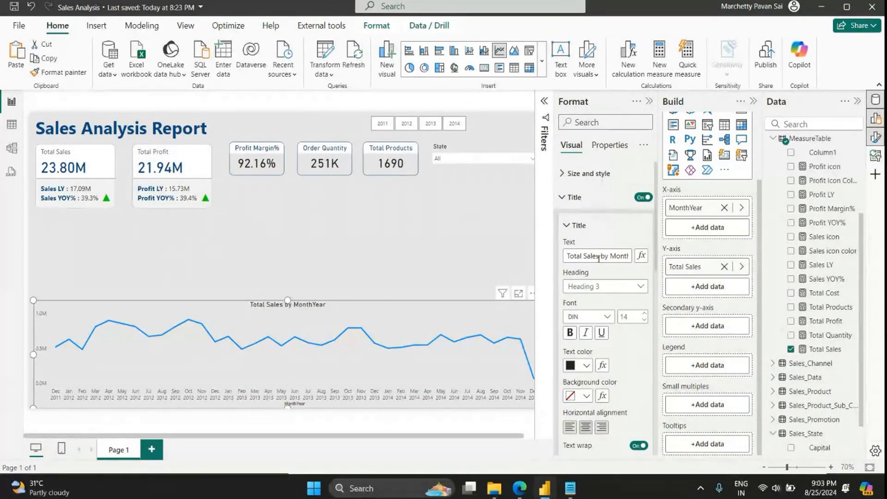
left_click(593, 190)
Step: Turn on markers and data labels for the line chart
scroll(624, 342, "down", 3)
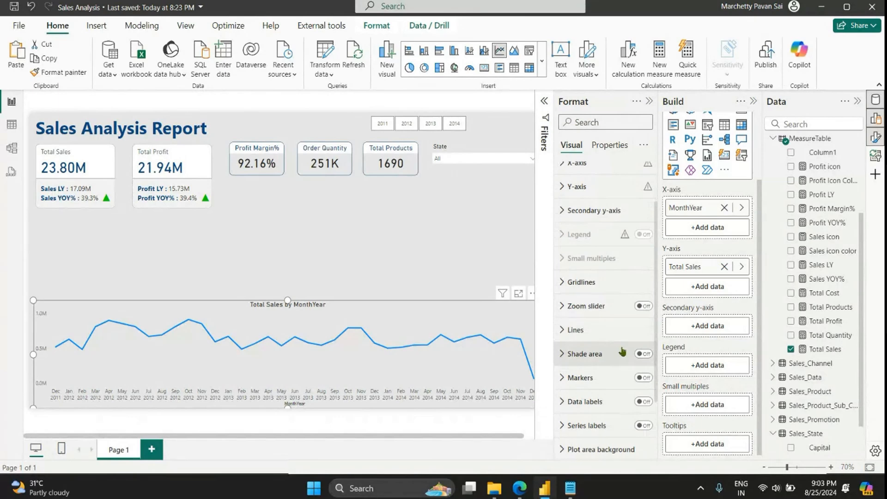
left_click(645, 378)
left_click(645, 401)
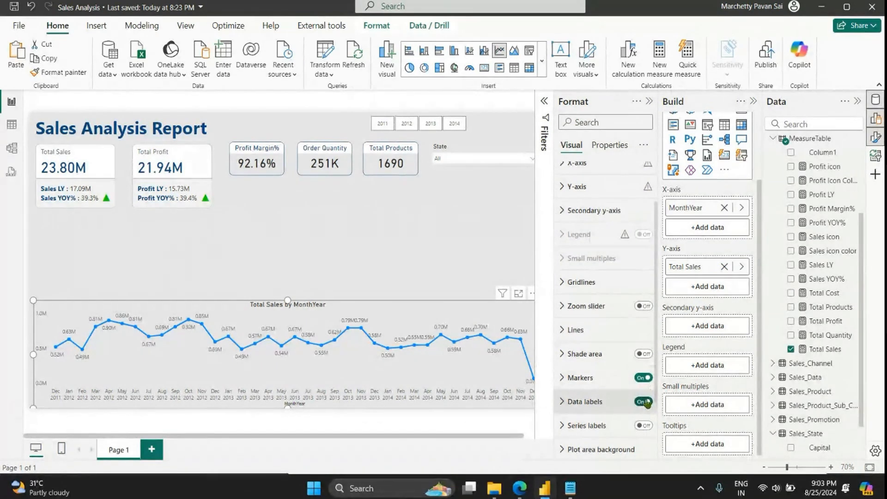
Step: Set the line chart's data label values to display in Thousands with 0 decimal places
left_click(596, 409)
scroll(600, 391, "down", 5)
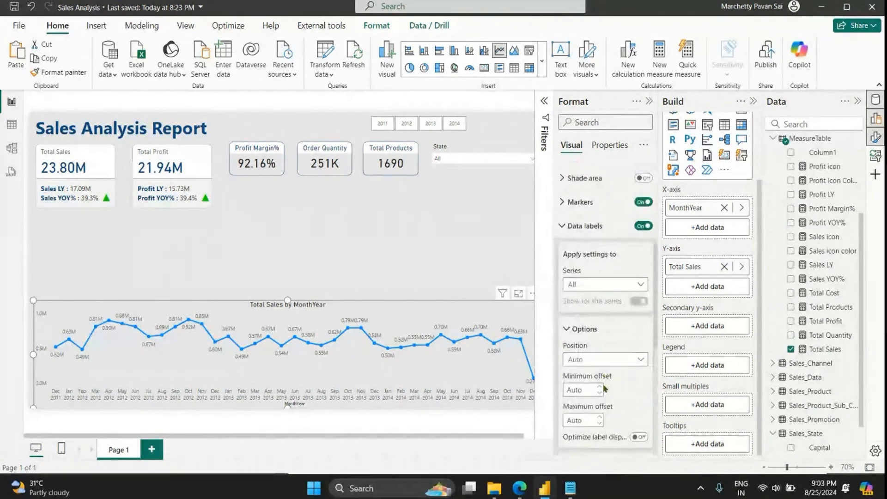
scroll(600, 387, "down", 2)
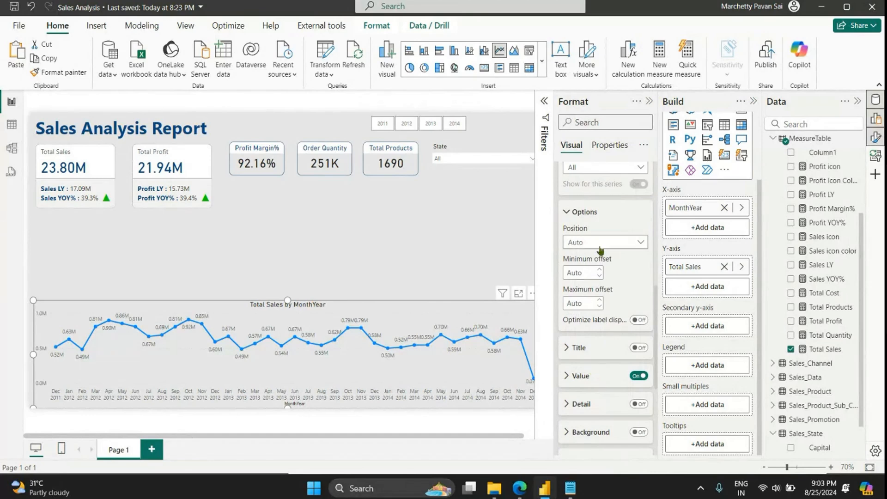
left_click(580, 375)
scroll(601, 381, "down", 6)
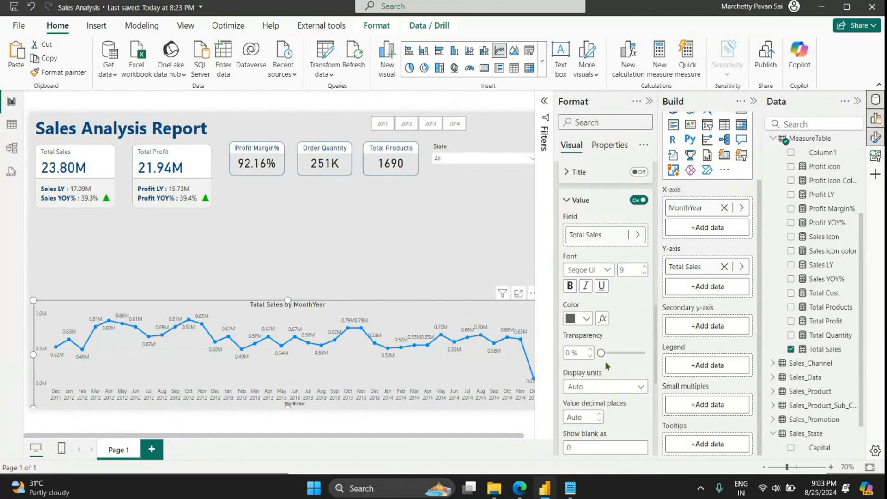
left_click(609, 386)
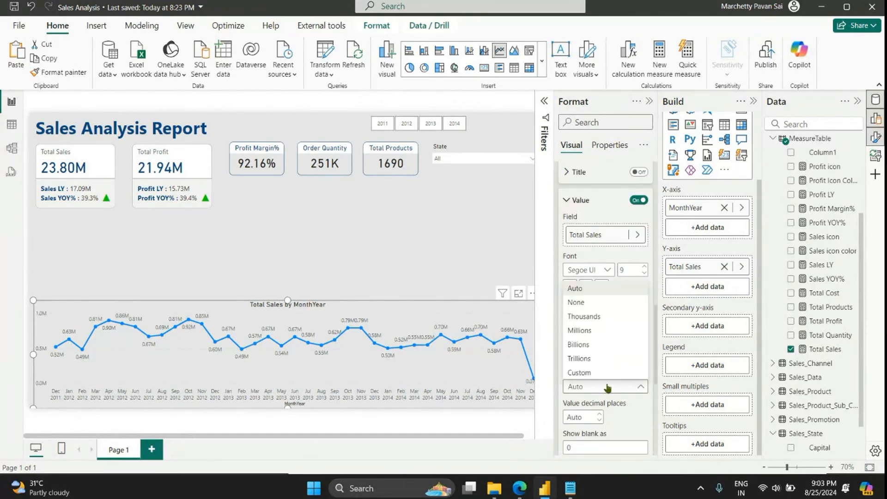
left_click(606, 319)
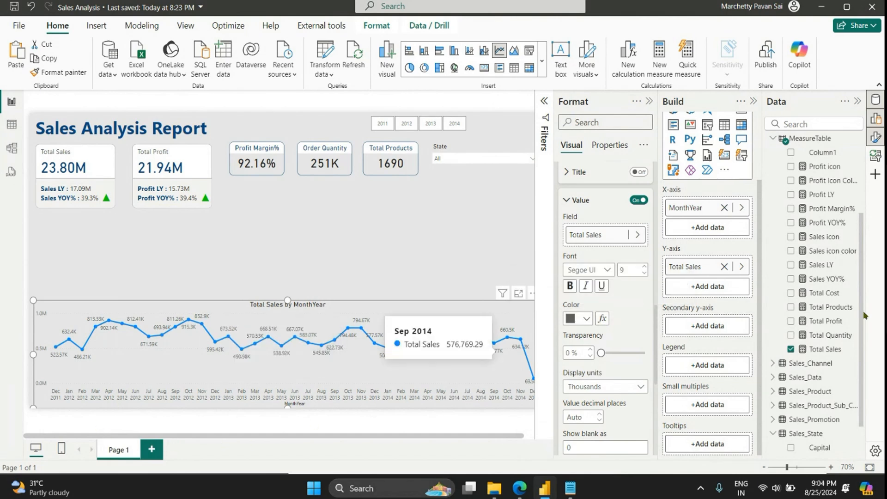
scroll(619, 393, "down", 2)
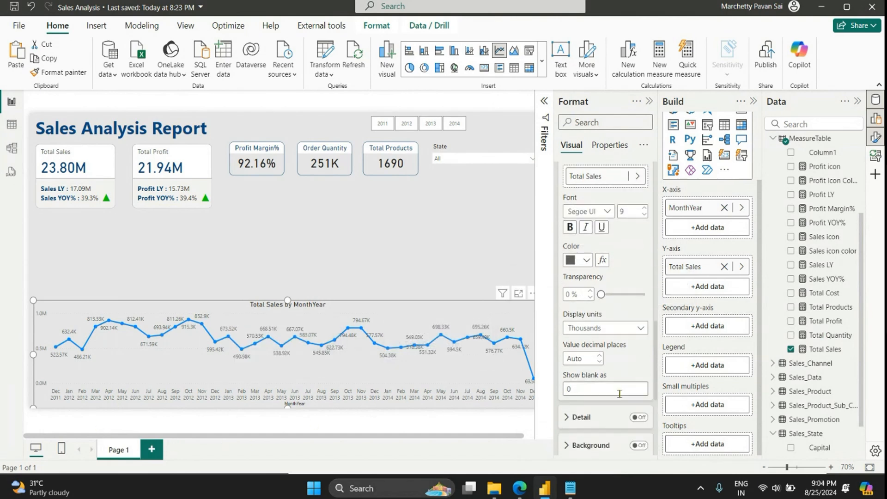
left_click(588, 353)
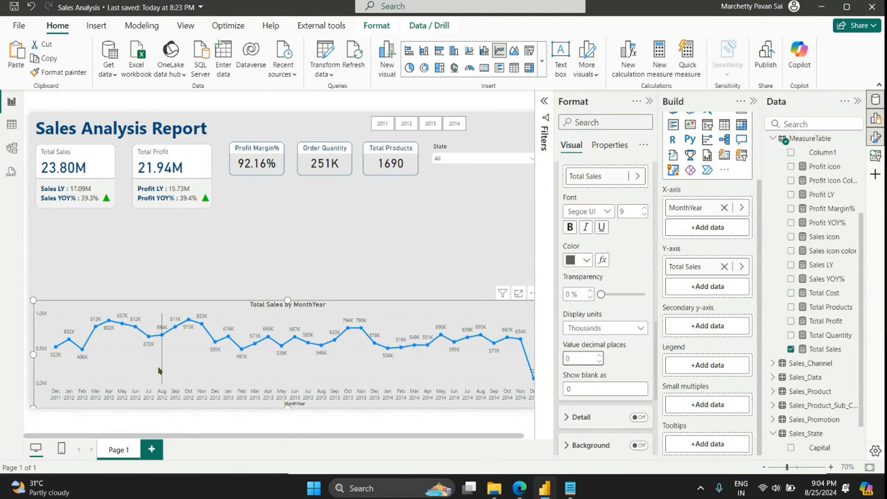
scroll(642, 258, "up", 3)
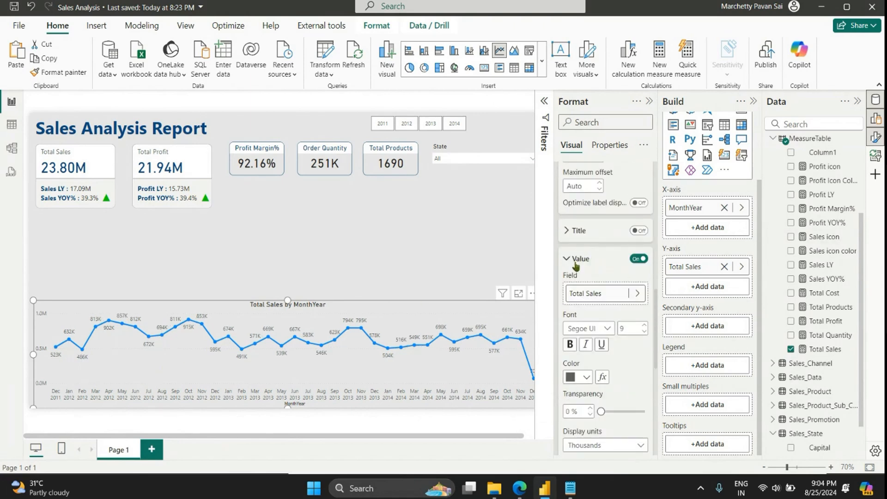
left_click(575, 262)
Step: Set the display units of the line chart's Y-axis values to Thousands, close the formatting options, and deselect the chart
scroll(600, 300, "up", 5)
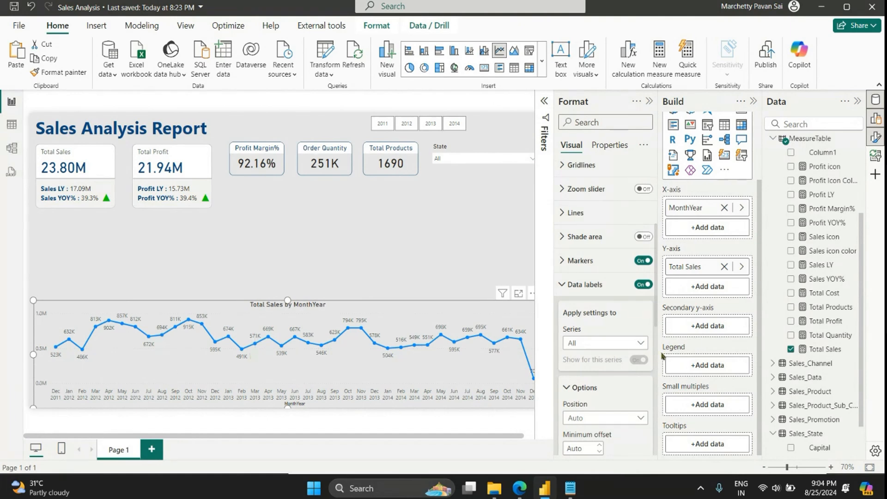
scroll(662, 355, "up", 2)
scroll(584, 284, "up", 5)
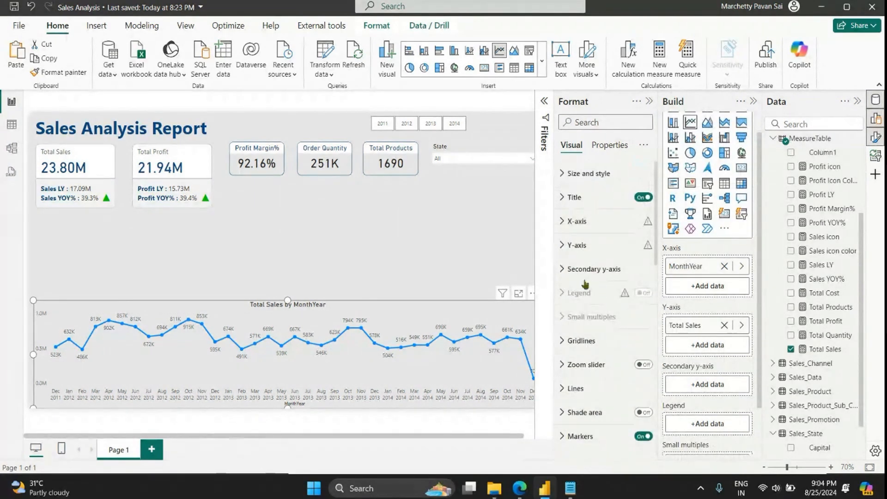
left_click(576, 245)
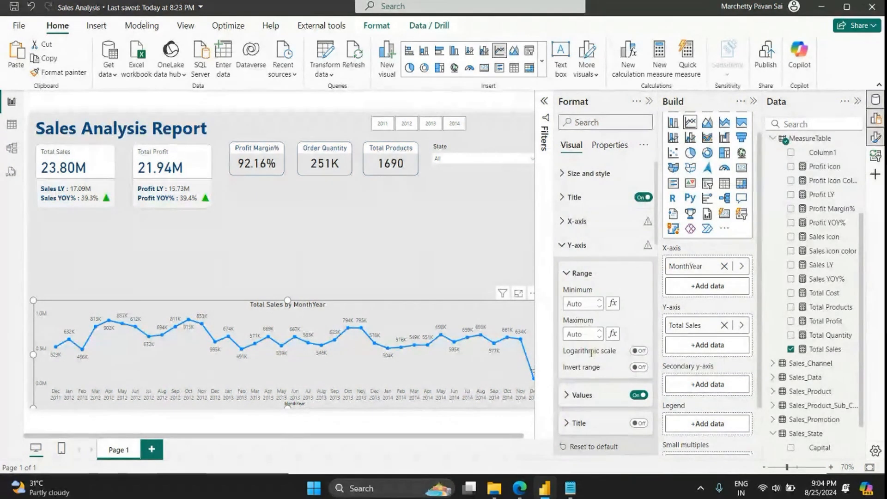
left_click(582, 394)
scroll(600, 390, "down", 3)
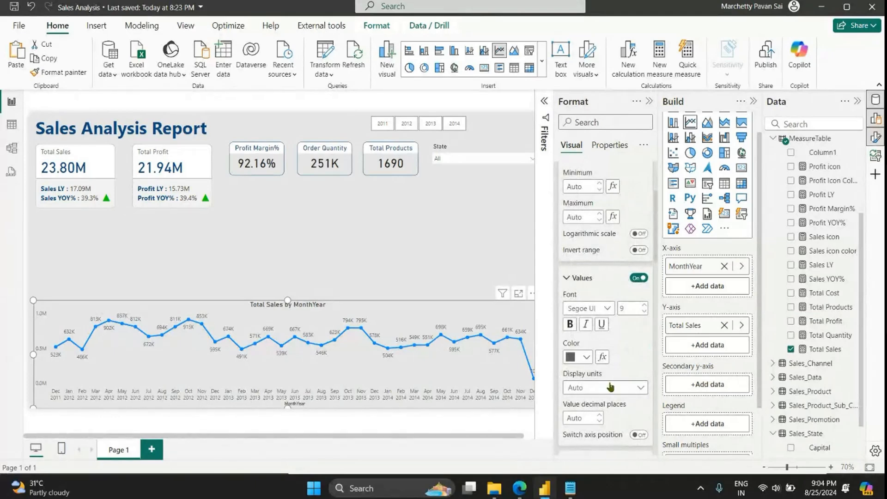
left_click(609, 387)
left_click(618, 333)
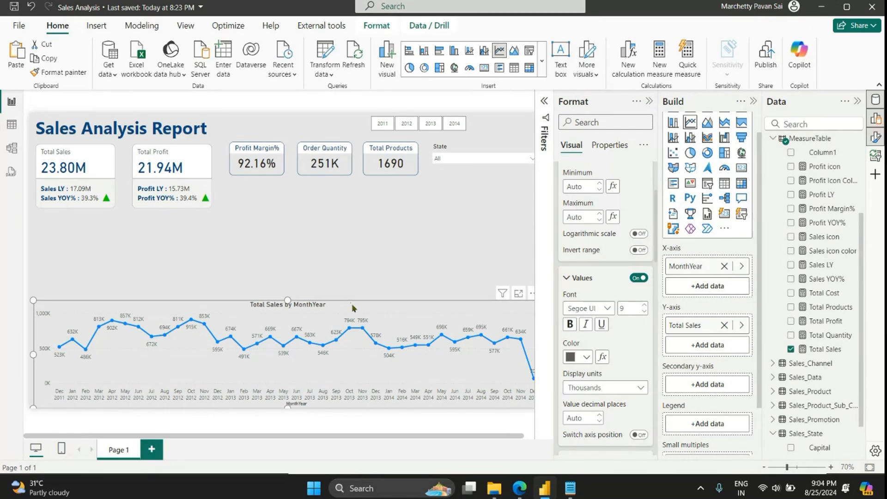
left_click(648, 102)
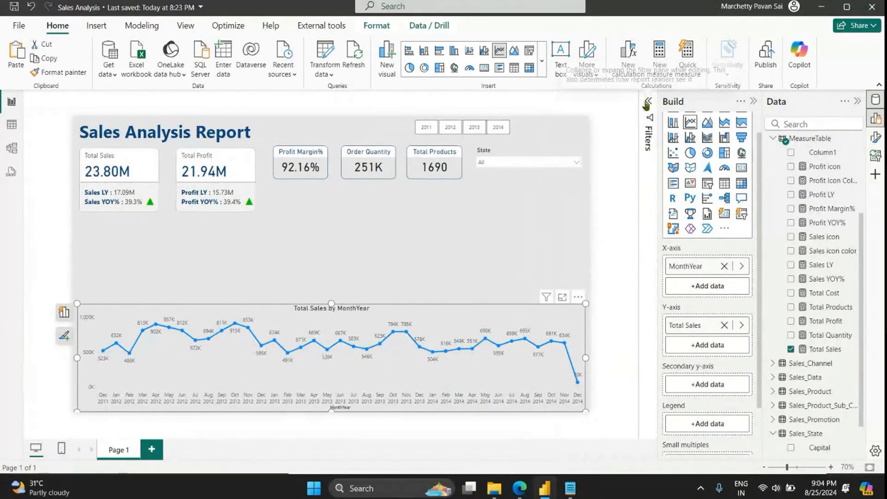
left_click(301, 262)
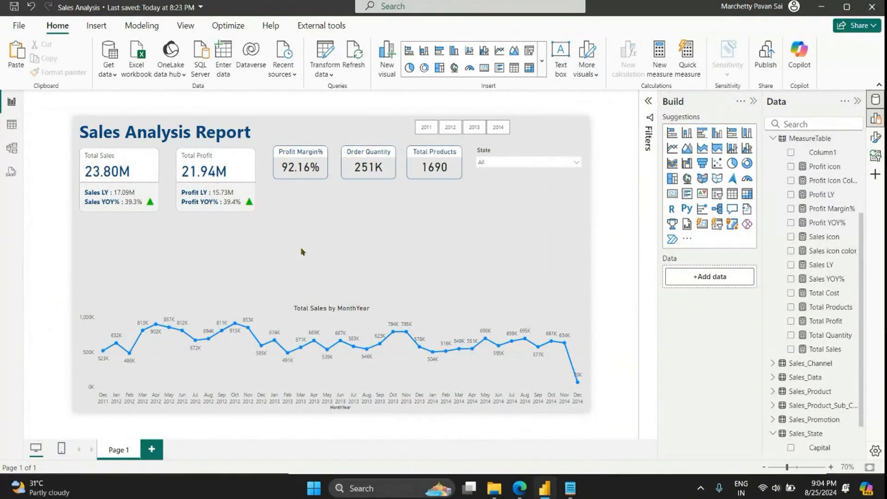
Step: Reduce the line chart's height slightly from its upper edge to free space above it
left_click(335, 308)
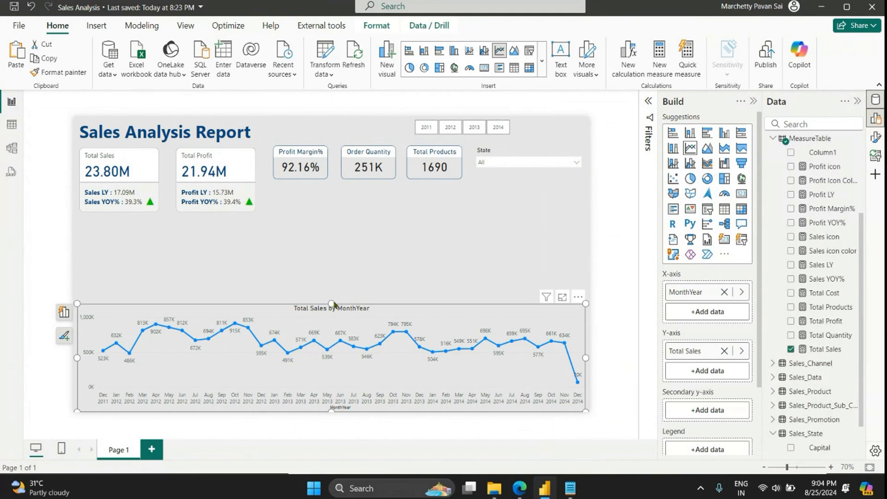
left_click_drag(330, 303, 332, 312)
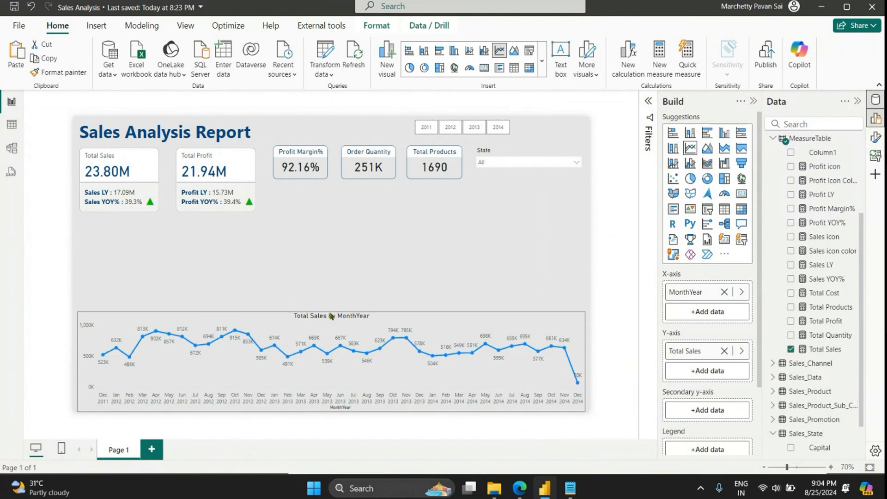
left_click(371, 257)
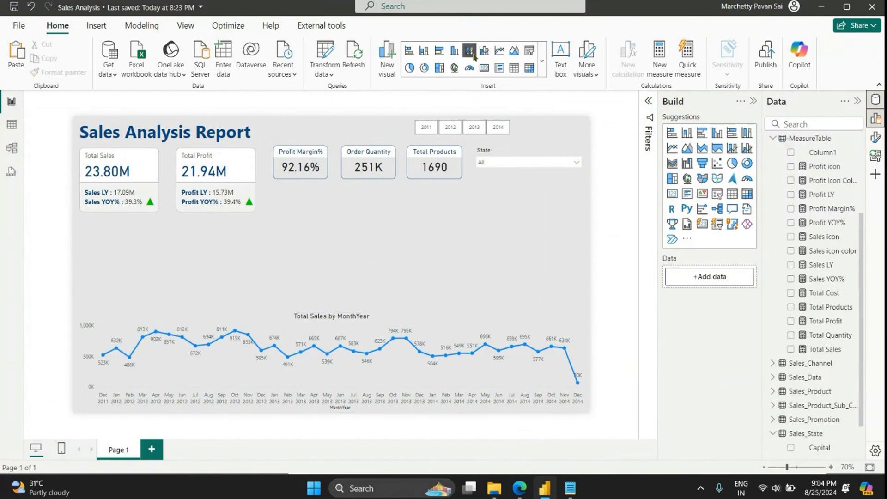
Step: Add a clustered column chart above the right half of the line chart, with Weeknum on the X-axis and Total Sales on the Y-axis
left_click(455, 55)
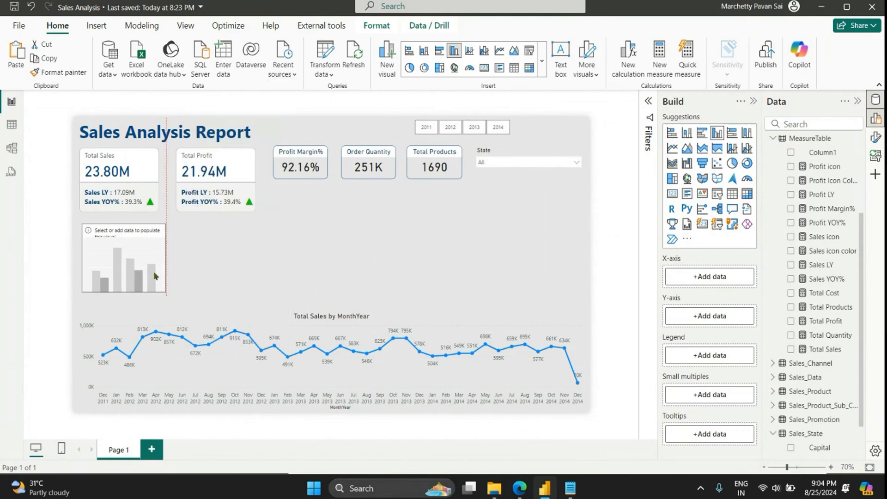
left_click_drag(153, 272, 585, 303)
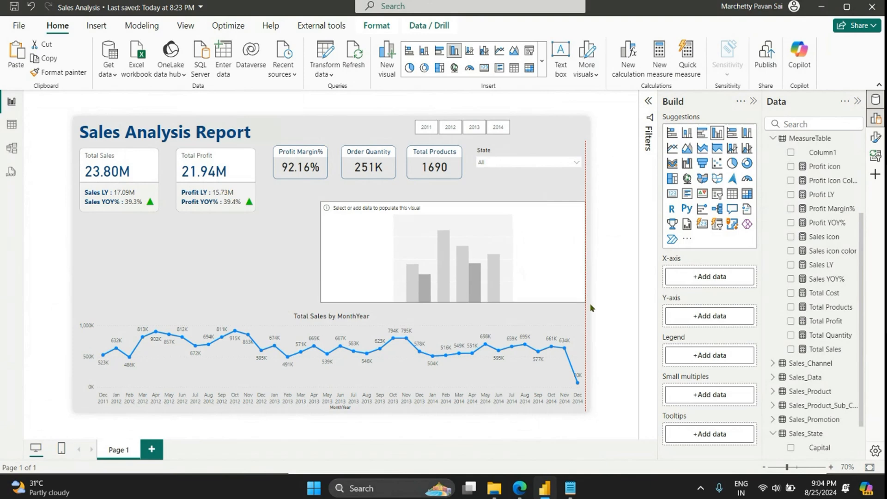
scroll(825, 179, "up", 3)
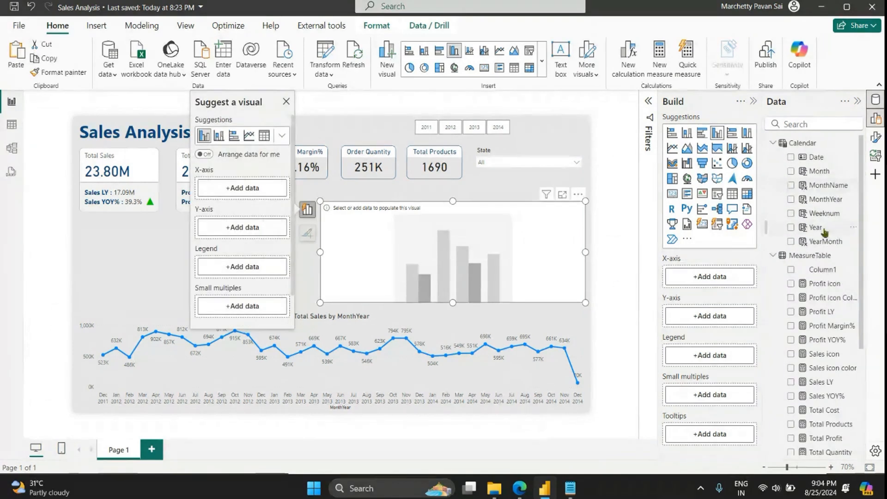
left_click_drag(822, 214, 722, 279)
scroll(785, 287, "down", 5)
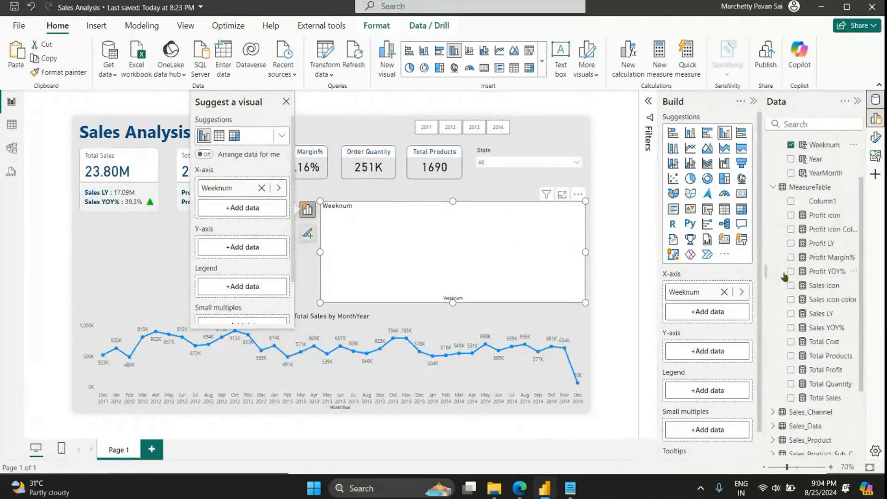
left_click_drag(821, 308, 713, 351)
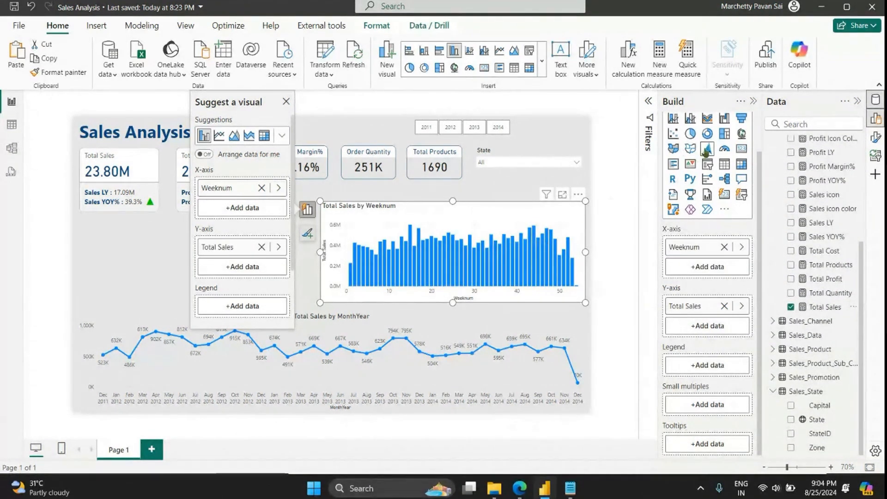
Step: Turn off the background of the Total Sales by Weeknum column chart
scroll(815, 157, "up", 1)
left_click(875, 138)
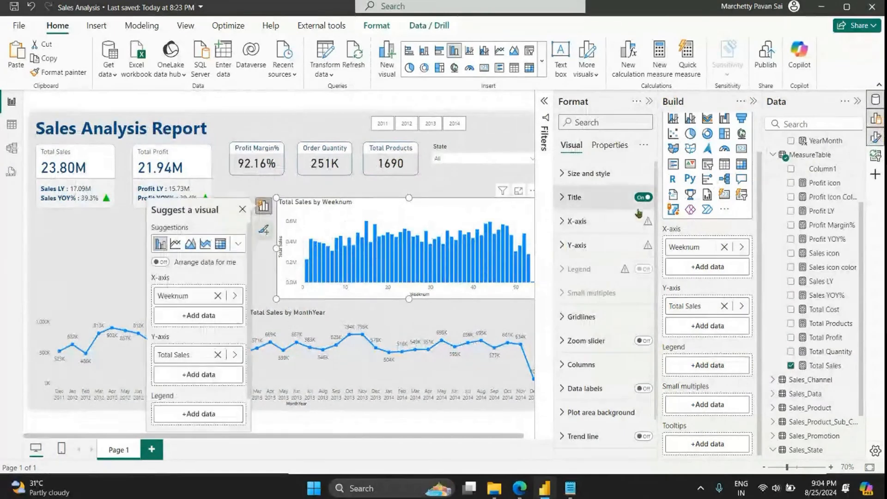
left_click(599, 174)
left_click(630, 398)
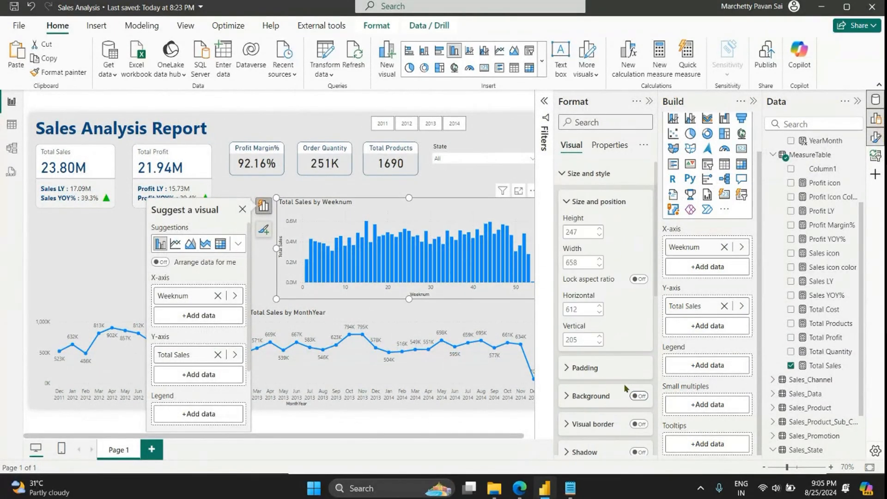
left_click(584, 174)
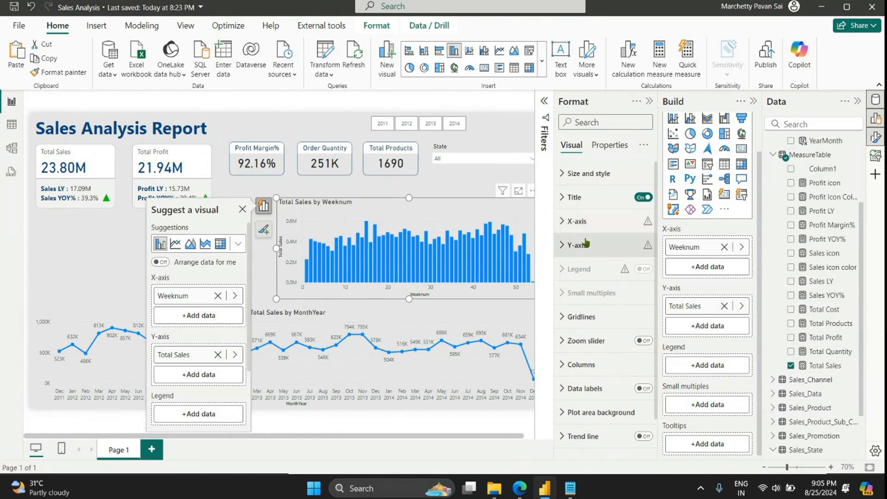
Step: Turn off the Y-axis title of the column chart
left_click(580, 245)
left_click(633, 421)
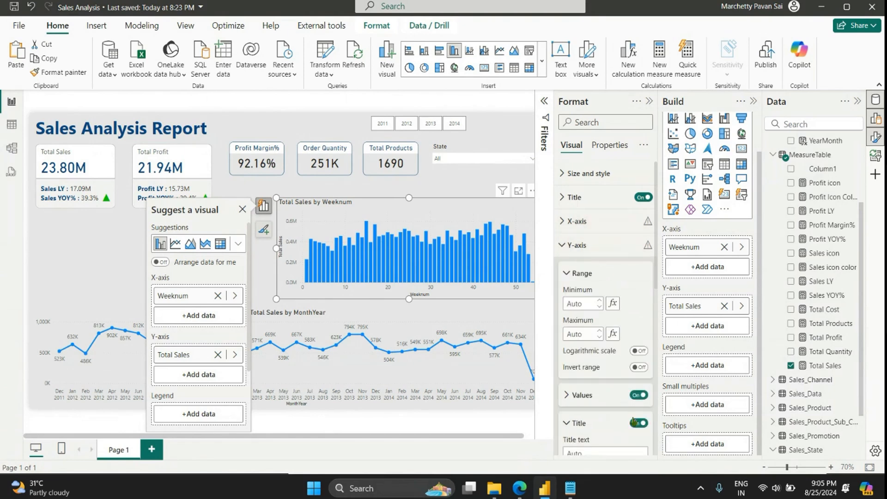
left_click(642, 423)
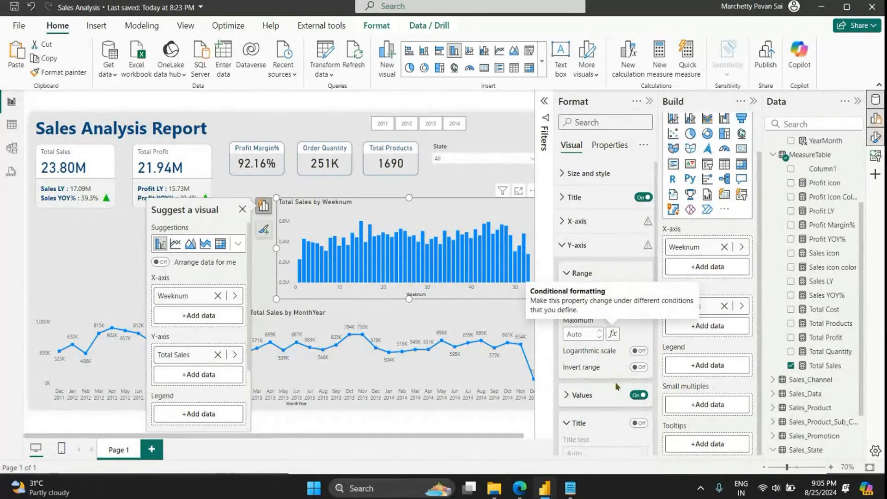
Step: Set the display units of the column chart's Y-axis values to Thousands
left_click(612, 395)
scroll(613, 398, "down", 5)
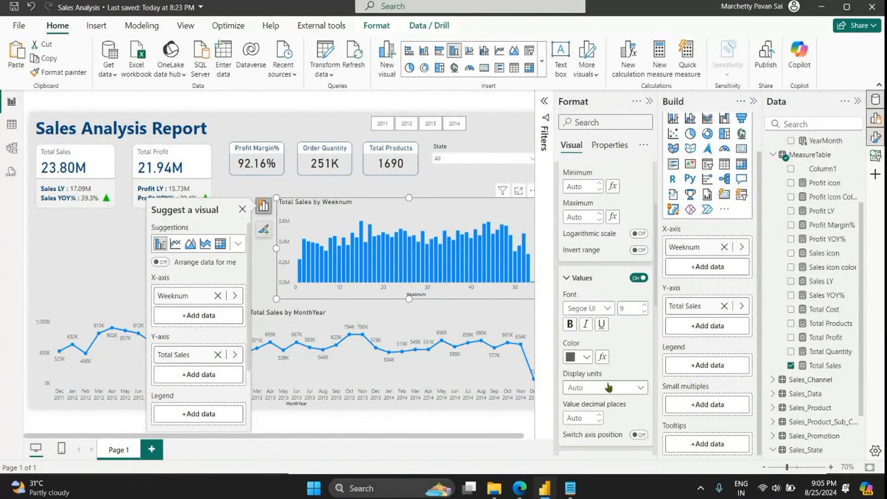
left_click(610, 387)
left_click(601, 331)
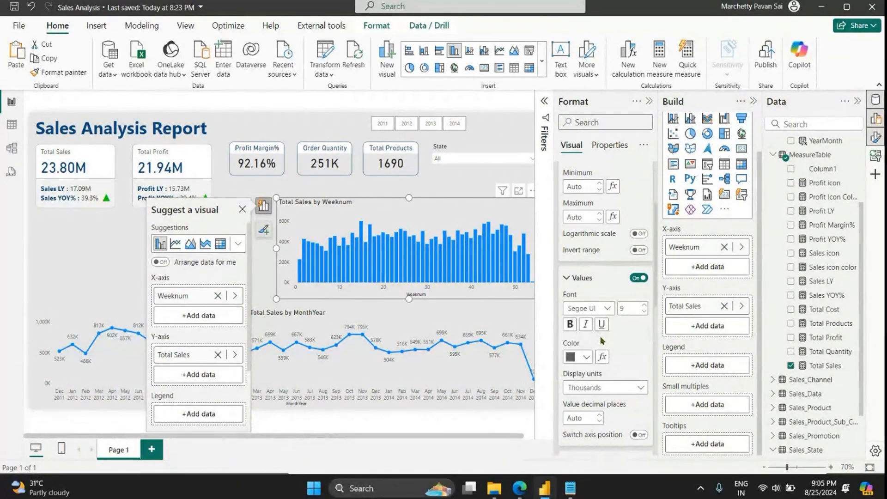
scroll(572, 244, "up", 5)
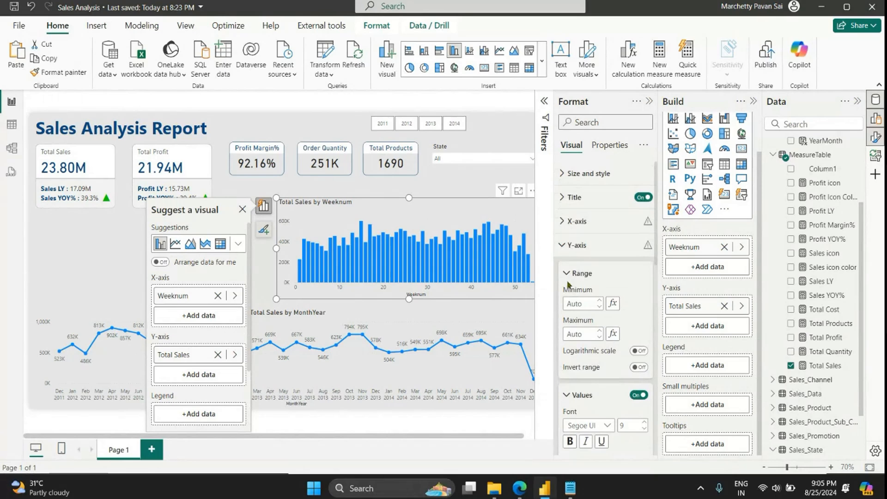
left_click(575, 251)
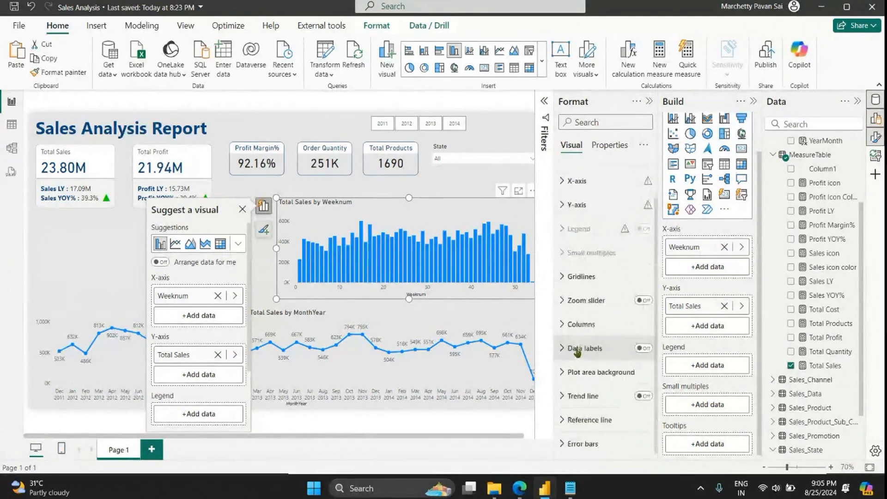
Step: Turn on the column chart's data labels and change its column color to dark blue
left_click(643, 347)
left_click(602, 351)
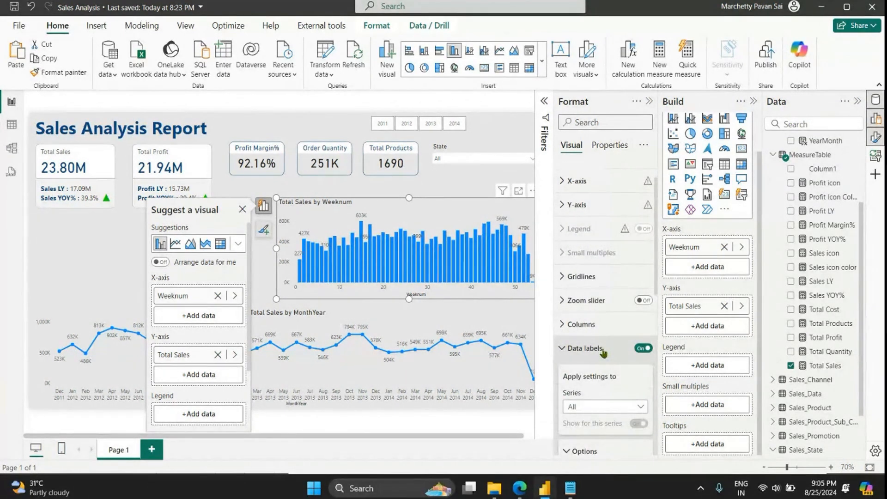
scroll(600, 349, "up", 2)
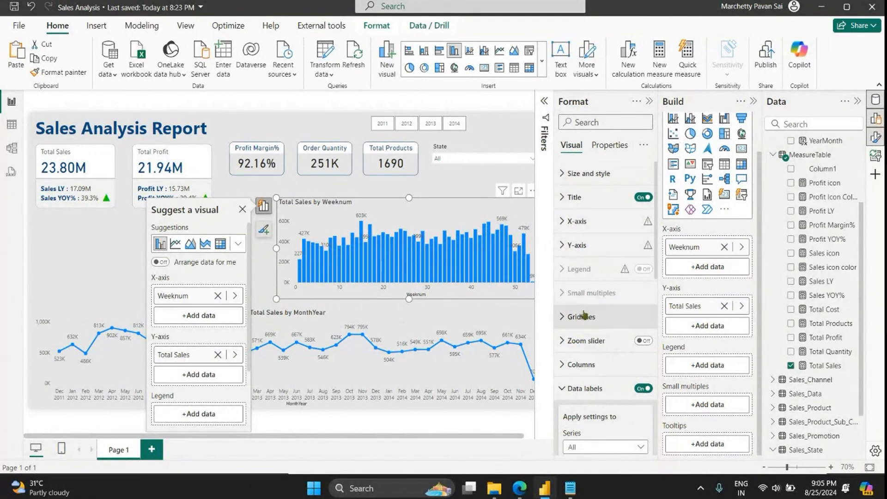
left_click(583, 365)
scroll(603, 344, "down", 5)
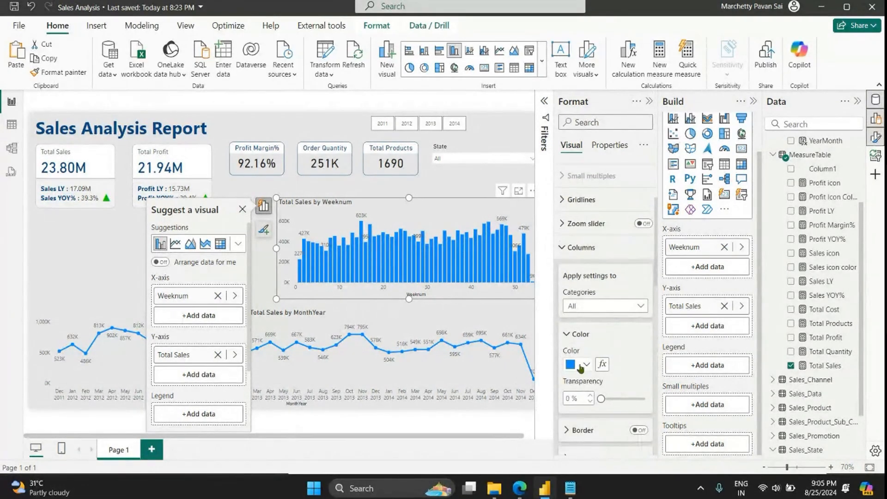
left_click(579, 365)
left_click(611, 271)
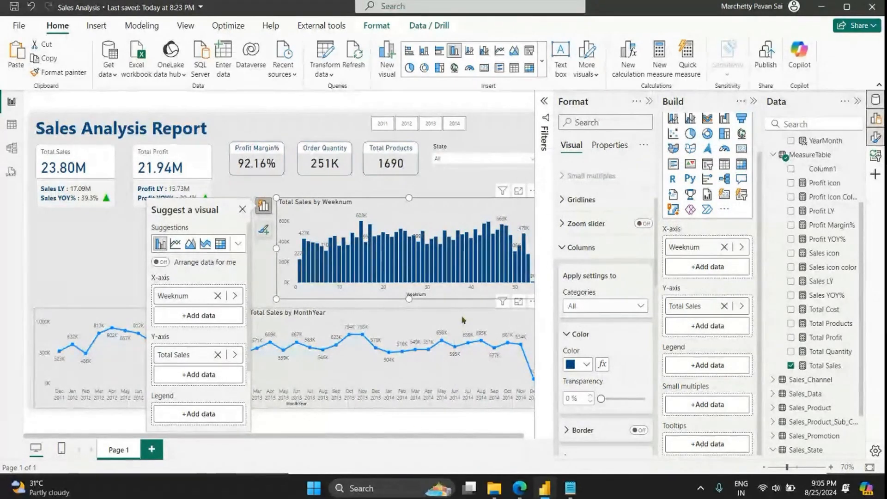
Step: Change the line color of the Total Sales by MonthYear chart to dark blue, then deselect it and close the formatting options
left_click(455, 369)
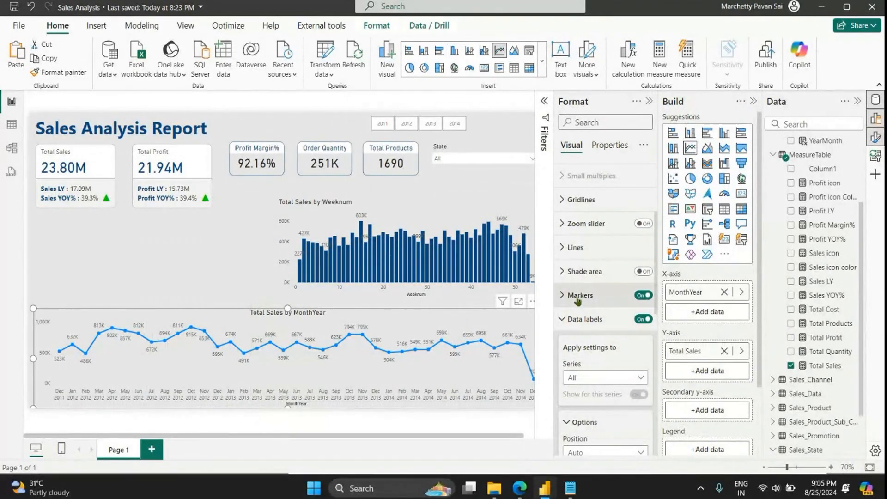
scroll(579, 258, "up", 4)
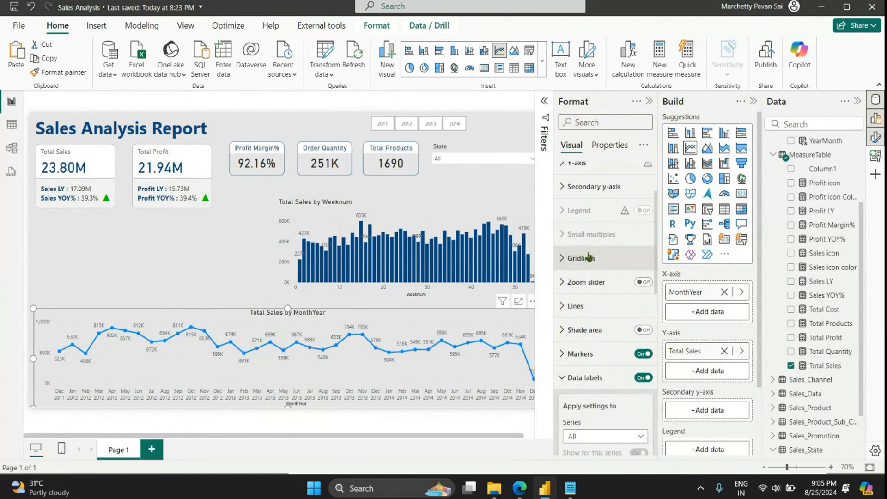
scroll(581, 281, "down", 3)
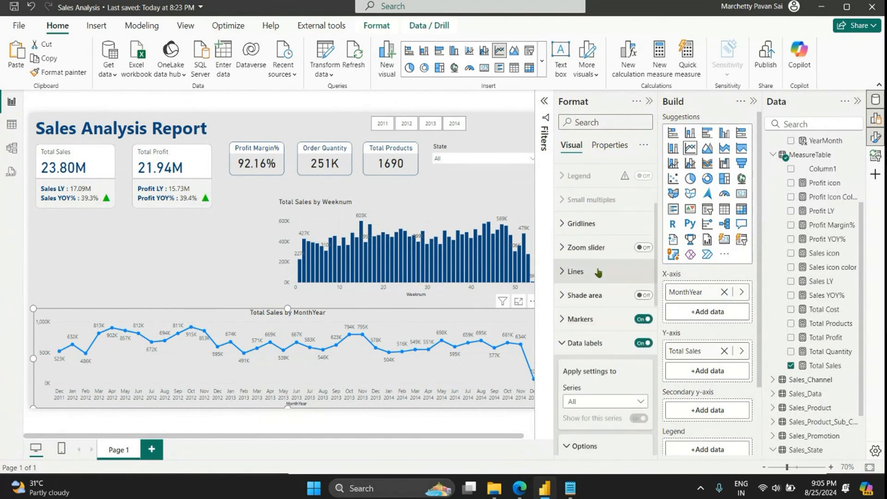
left_click(596, 271)
scroll(593, 363, "down", 4)
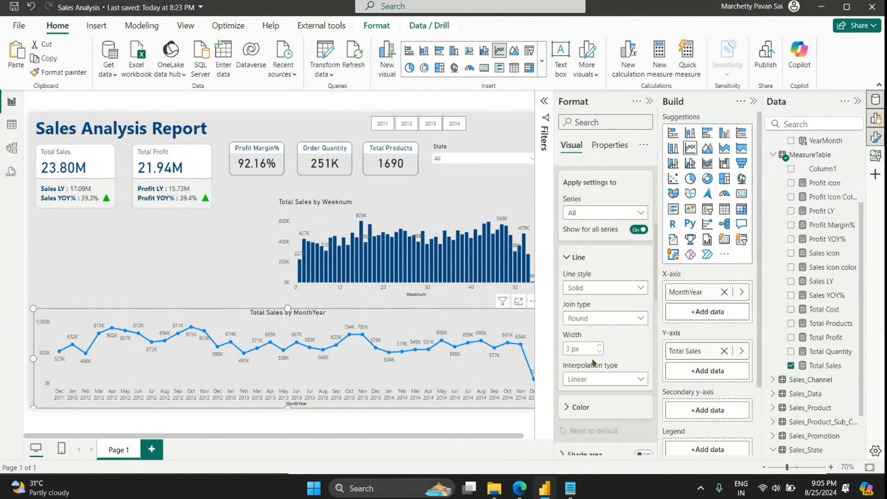
left_click(583, 350)
left_click(585, 379)
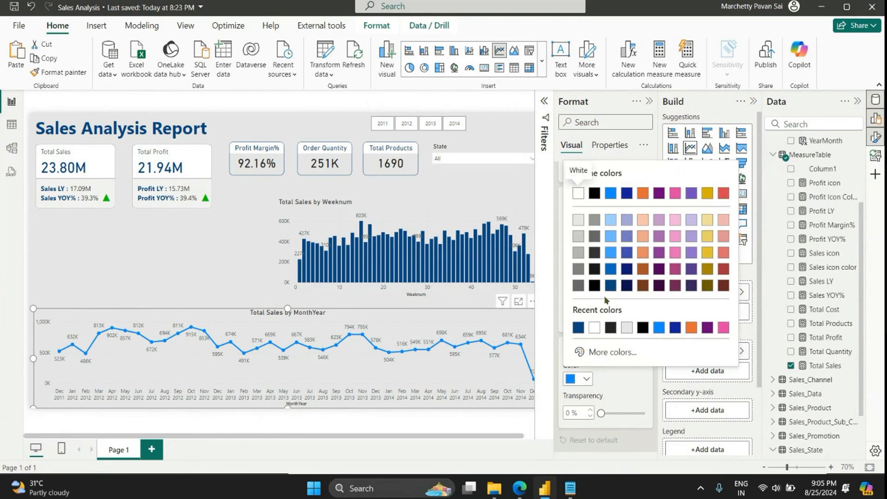
left_click(608, 288)
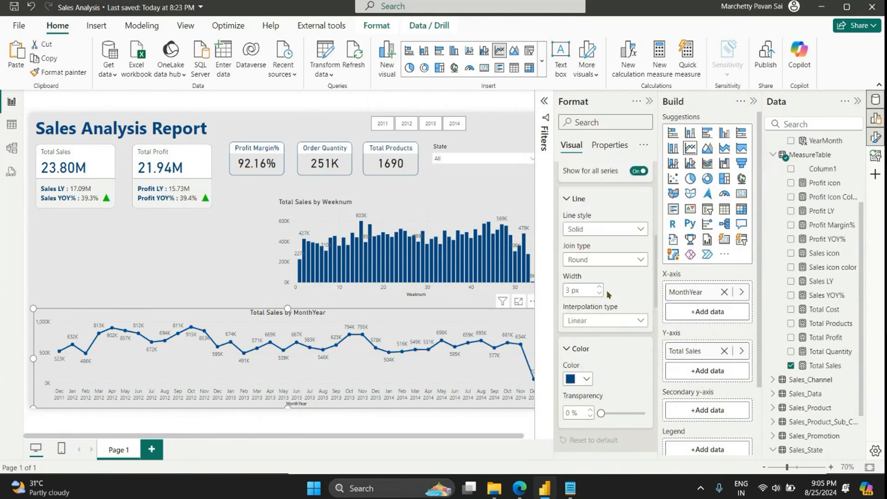
left_click(210, 266)
left_click(649, 101)
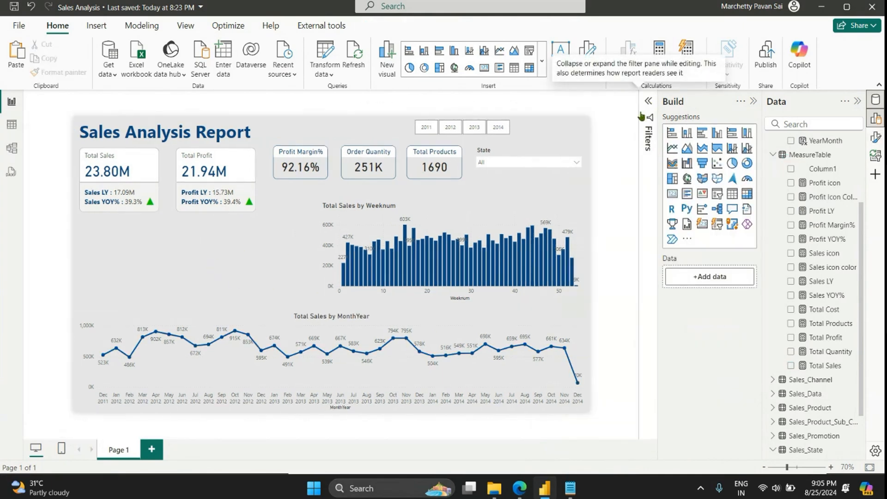
Step: Center the column chart's title horizontally and close the formatting and build options
left_click(528, 204)
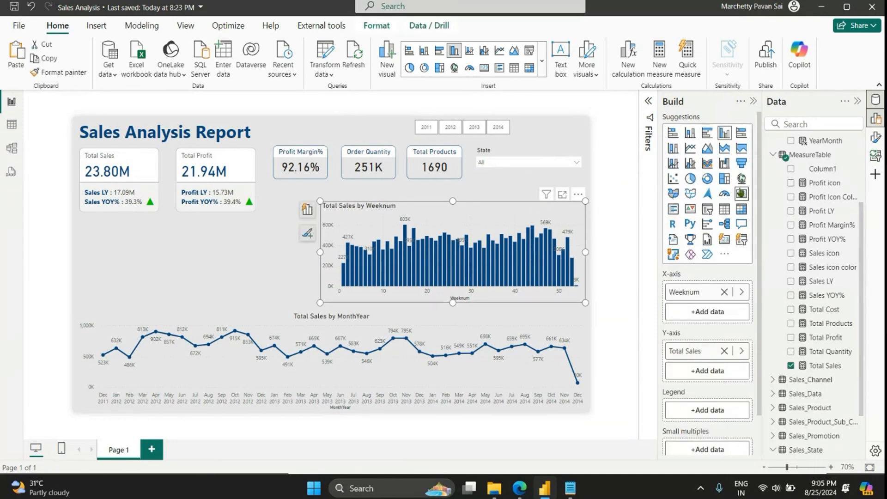
left_click(874, 137)
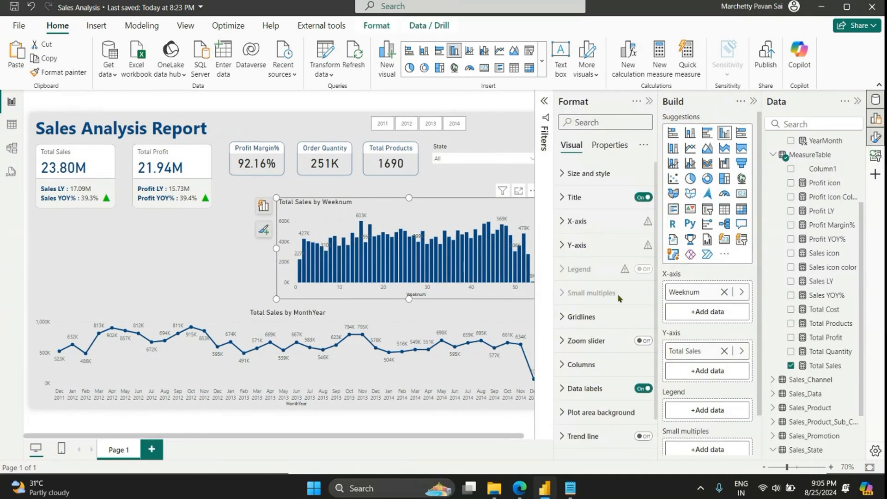
left_click(614, 199)
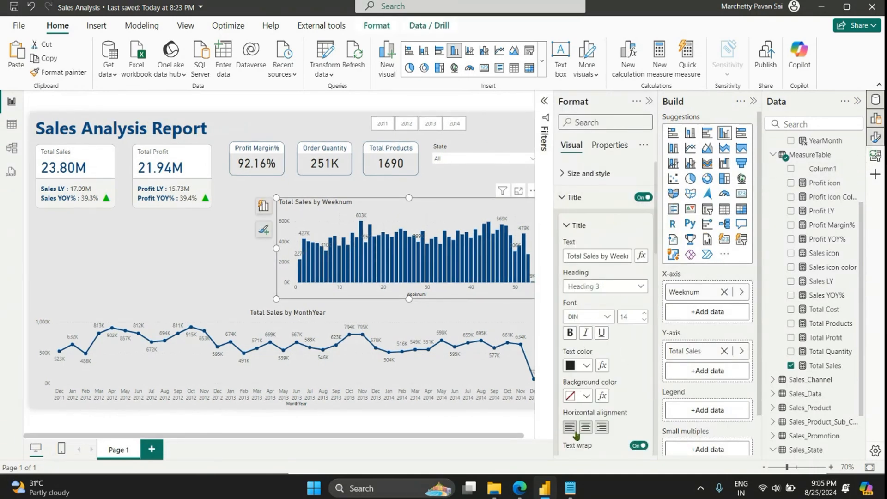
left_click(585, 427)
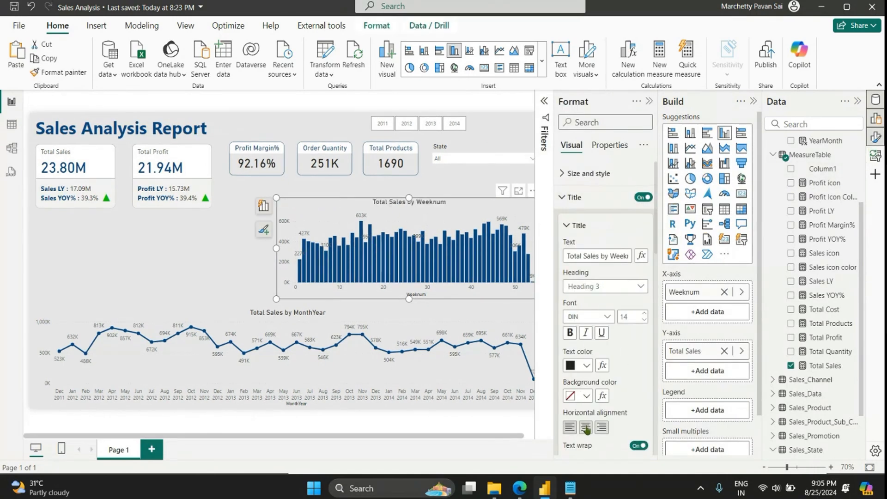
left_click(650, 101)
left_click(752, 103)
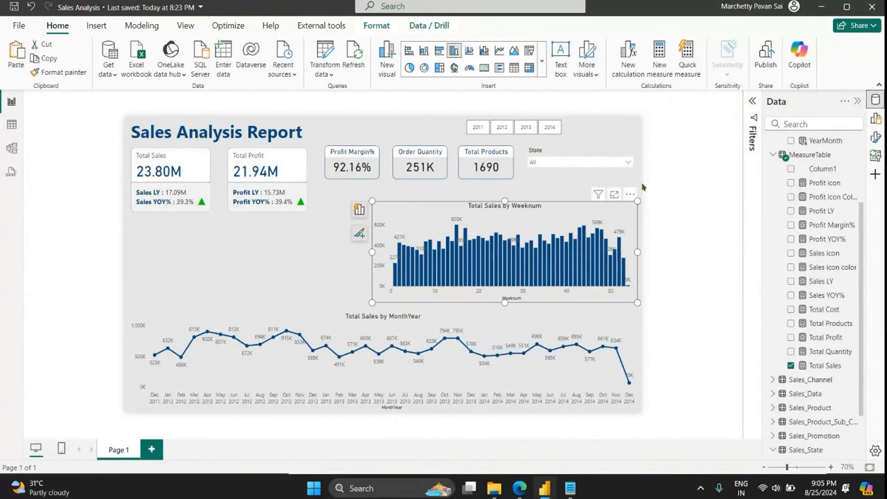
Step: Move the column chart beneath the Total Sales and Total Profit cards and place a duplicate of it alongside, under the State slicer
left_click_drag(572, 210, 324, 219)
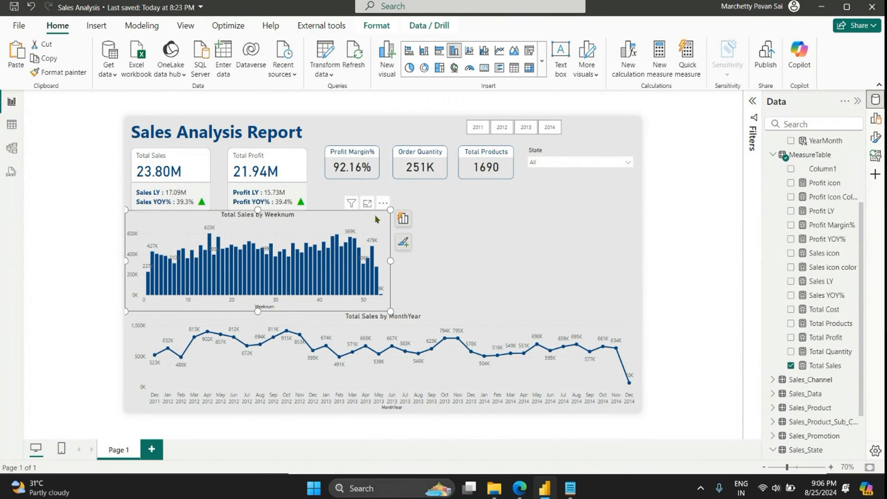
key("ctrl+c")
key("ctrl+v")
left_click_drag(377, 218, 627, 211)
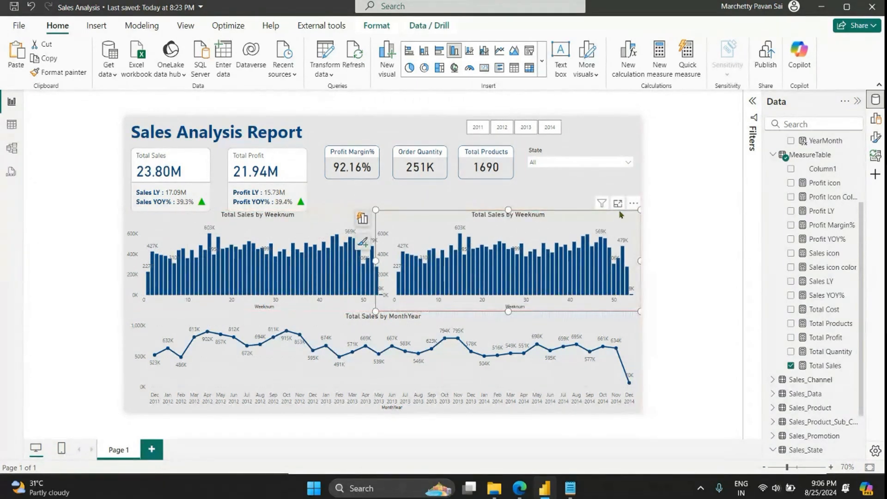
Step: Convert the duplicate column chart under the State slicer to a table and replace its Weeknum field with ProductName ahead of Total Sales
left_click(514, 68)
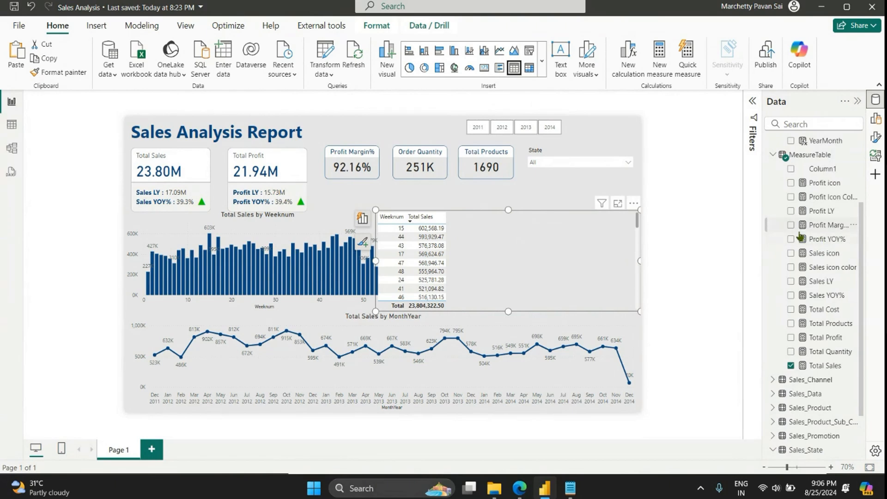
scroll(811, 238, "down", 2)
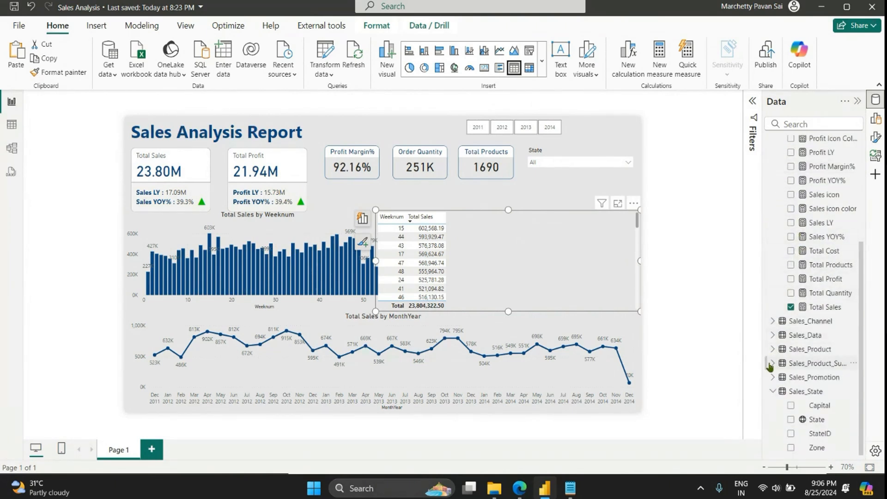
left_click(771, 350)
scroll(768, 356, "down", 2)
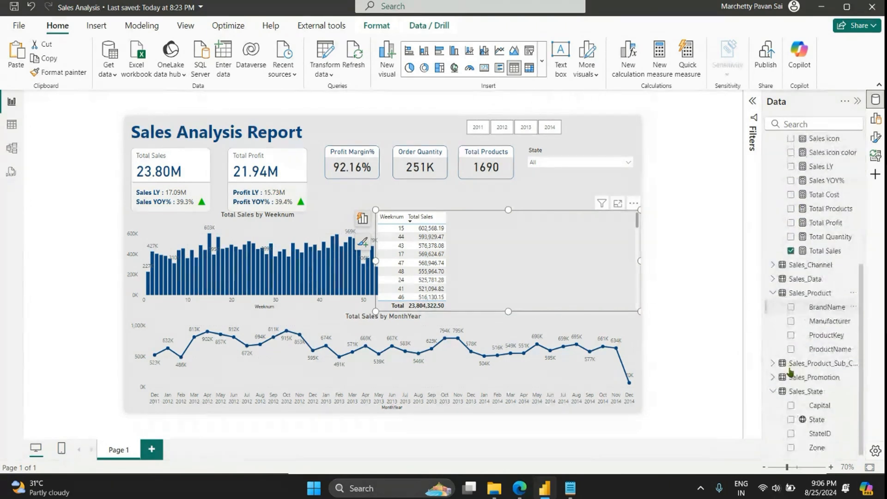
left_click(826, 349)
left_click(875, 119)
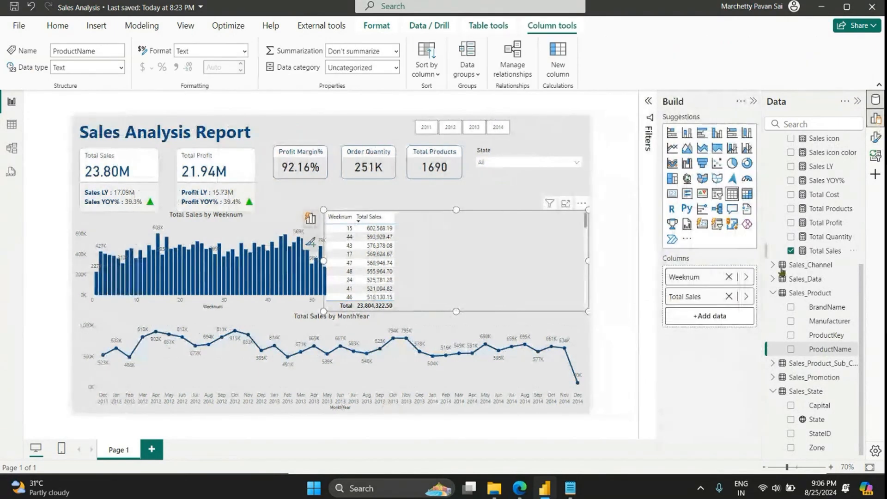
left_click(732, 277)
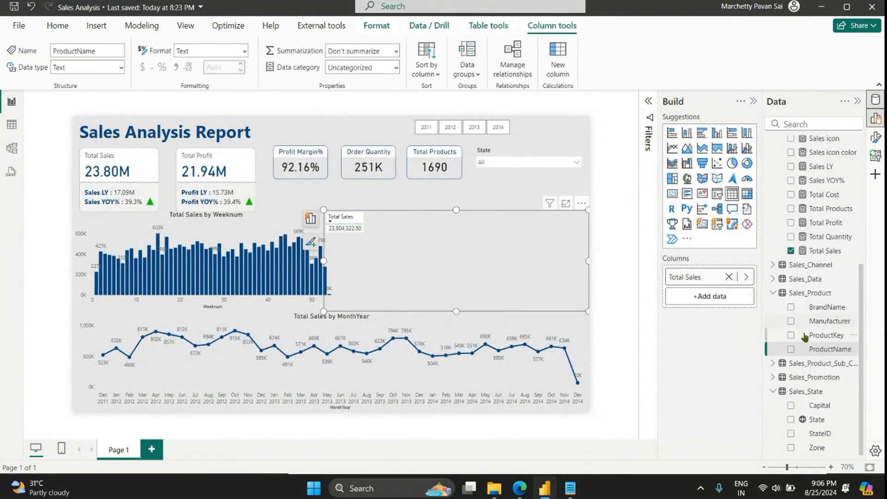
left_click_drag(820, 349, 705, 265)
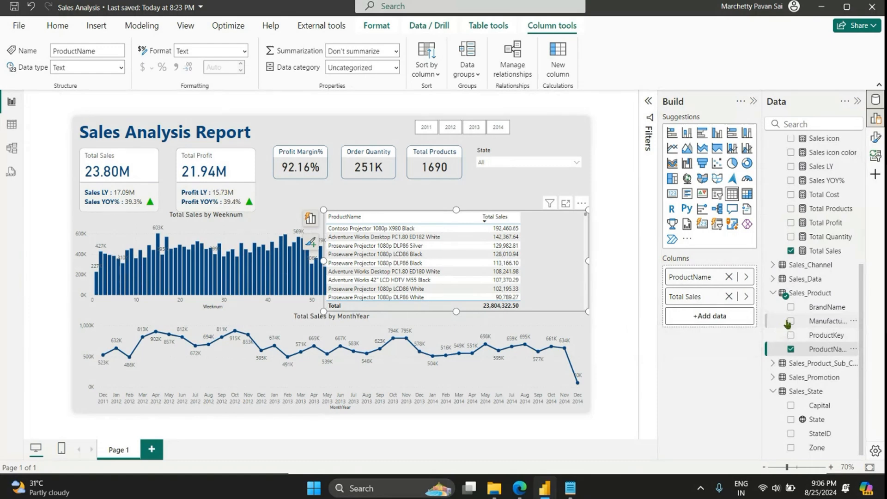
Step: Add Total Quantity and Total Profit to the product table, and insert Total Cost directly after Total Sales
scroll(838, 295, "up", 2)
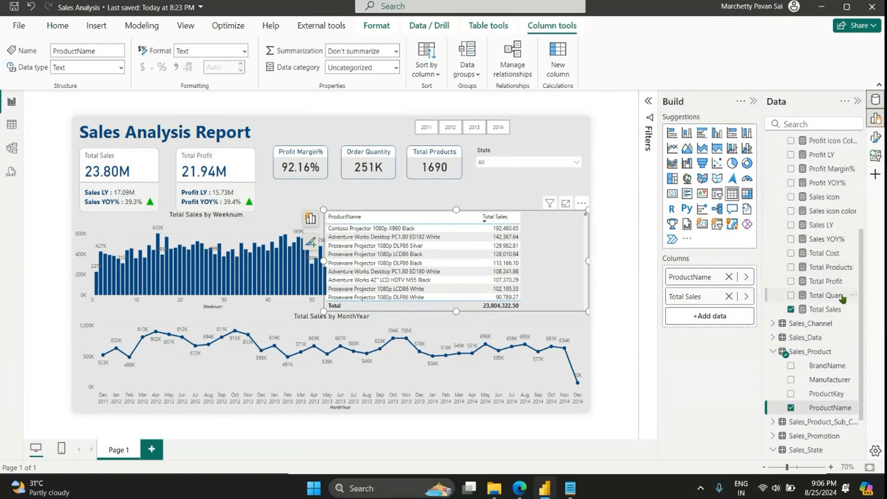
left_click_drag(842, 297, 743, 318)
left_click_drag(825, 281, 714, 336)
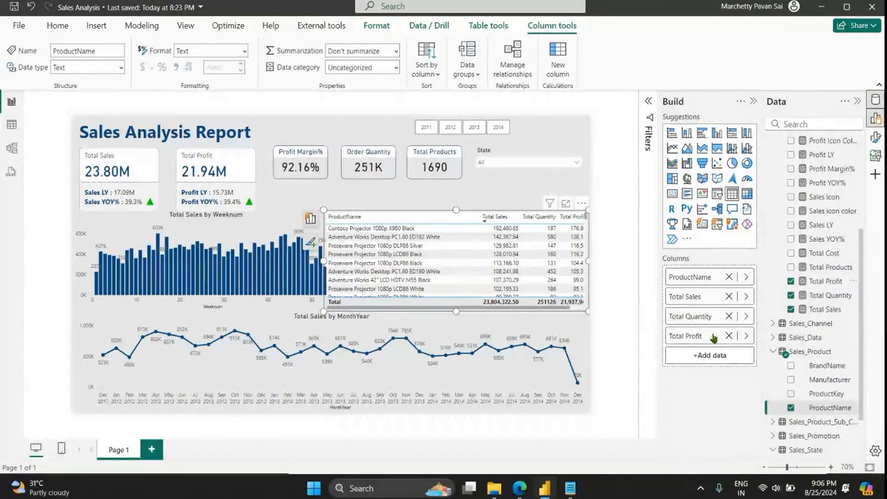
left_click_drag(826, 255, 724, 311)
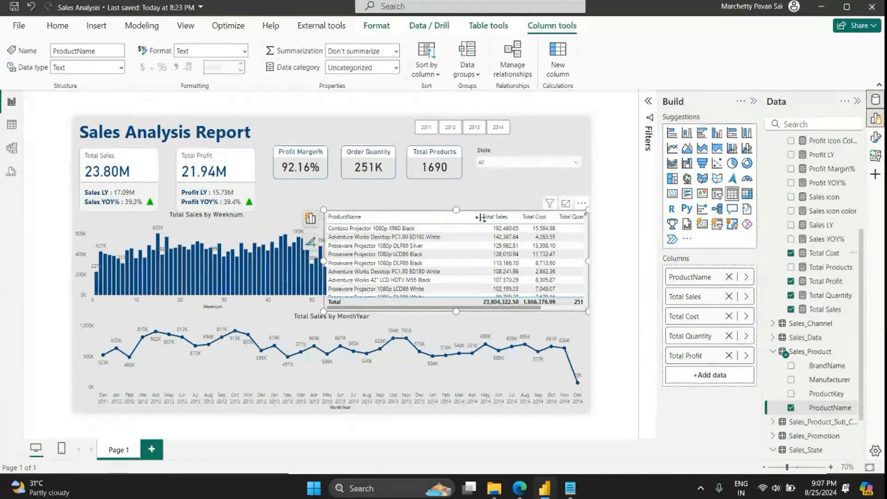
Step: Narrow the table's ProductName column so all measures fit, and extend the table upward toward the State slicer
left_click_drag(481, 222, 424, 222)
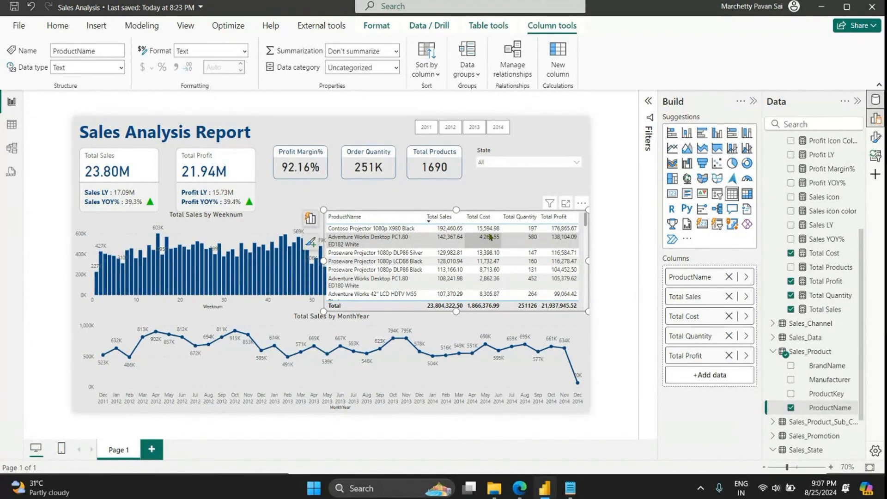
left_click_drag(458, 210, 459, 189)
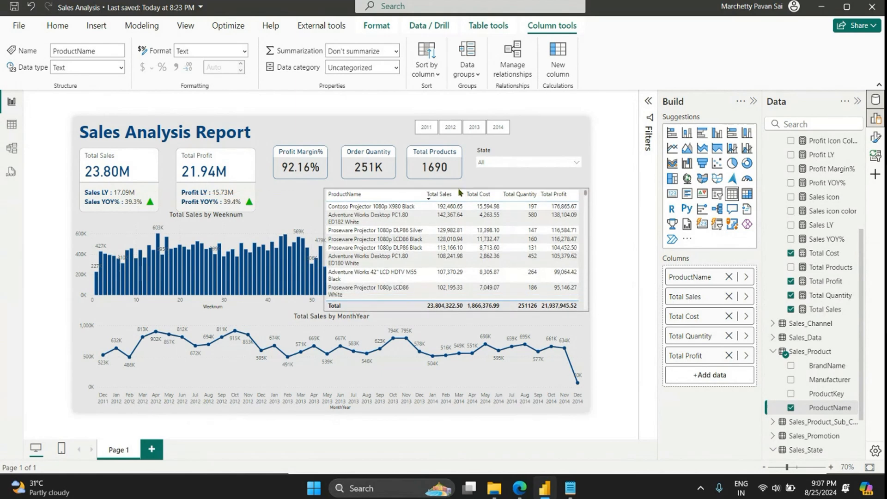
left_click(462, 217)
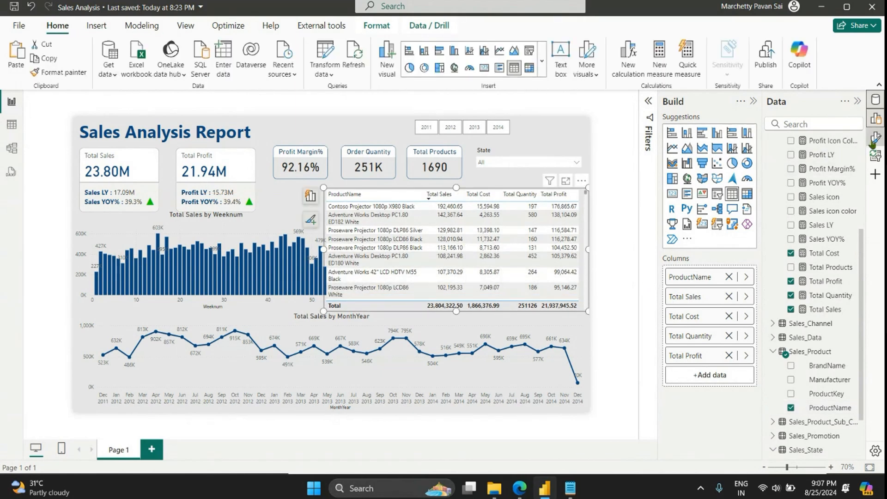
Step: Apply the Minimal style preset to the product table
left_click(874, 137)
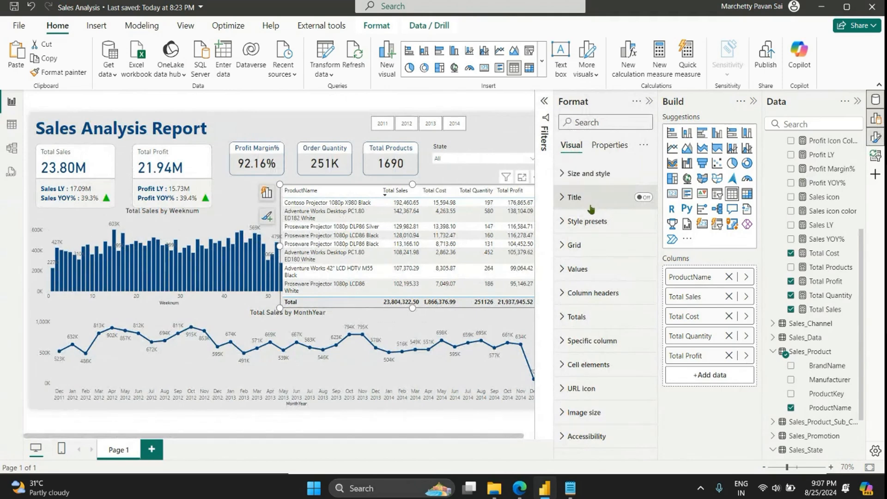
left_click(595, 221)
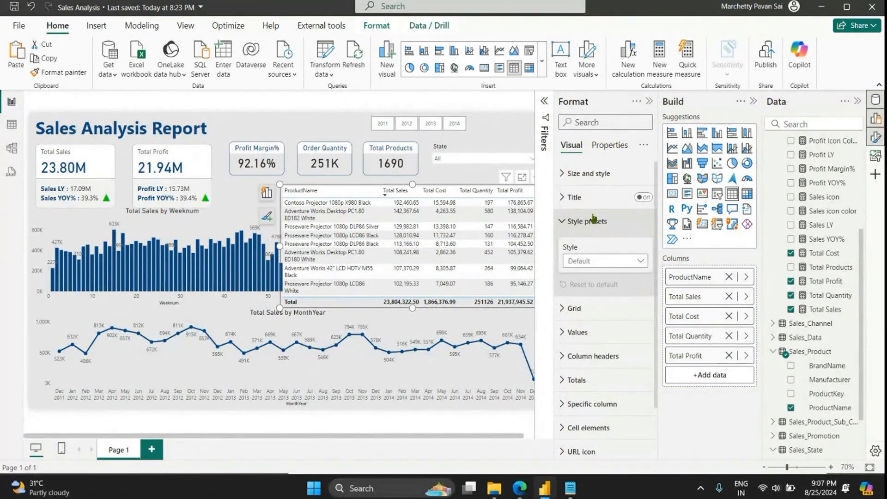
left_click(590, 261)
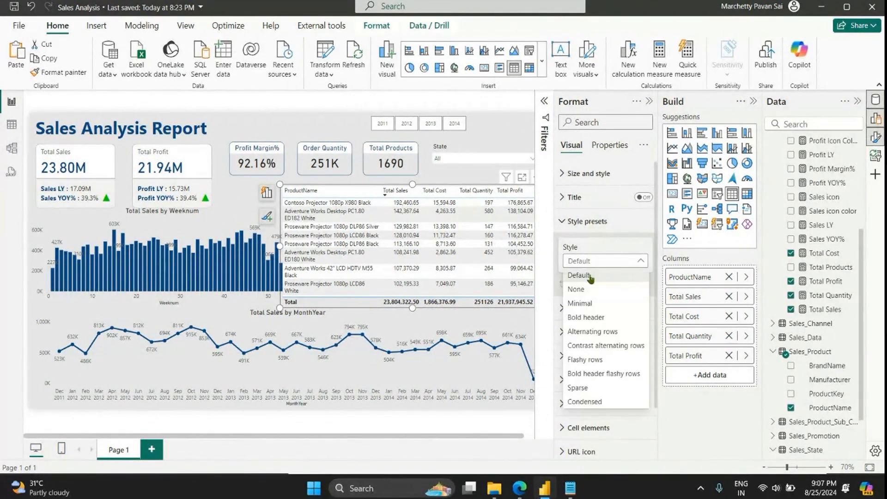
left_click(590, 301)
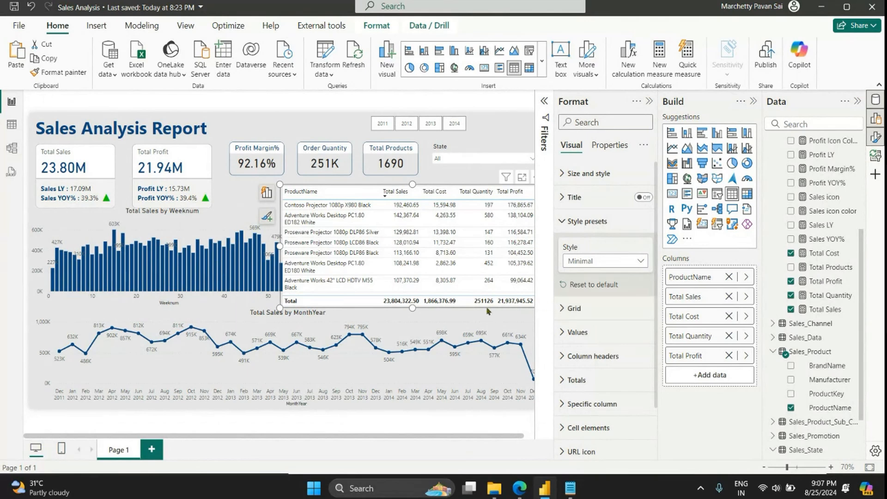
left_click(586, 222)
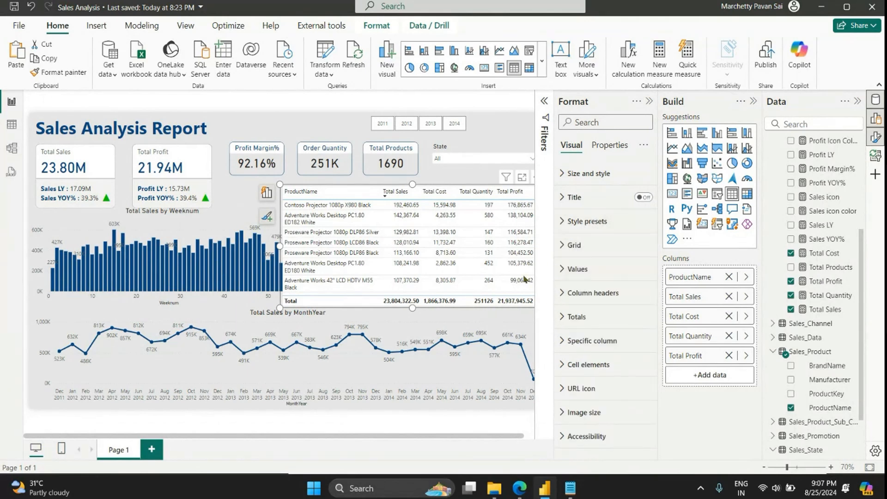
Step: Turn off the product table's totals row and close the formatting options
left_click(596, 323)
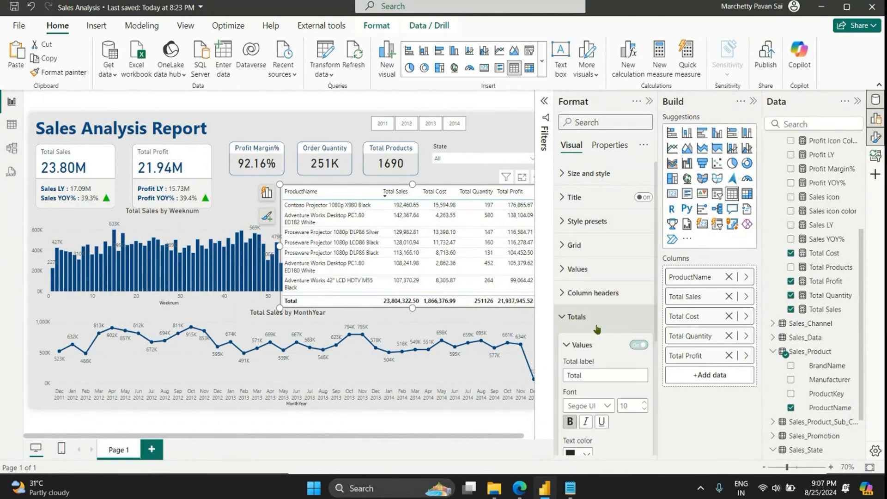
left_click(641, 345)
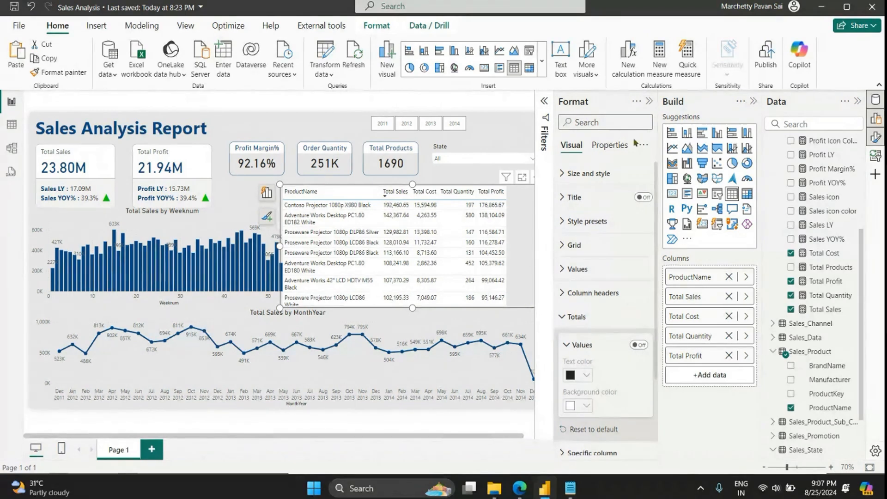
left_click(649, 101)
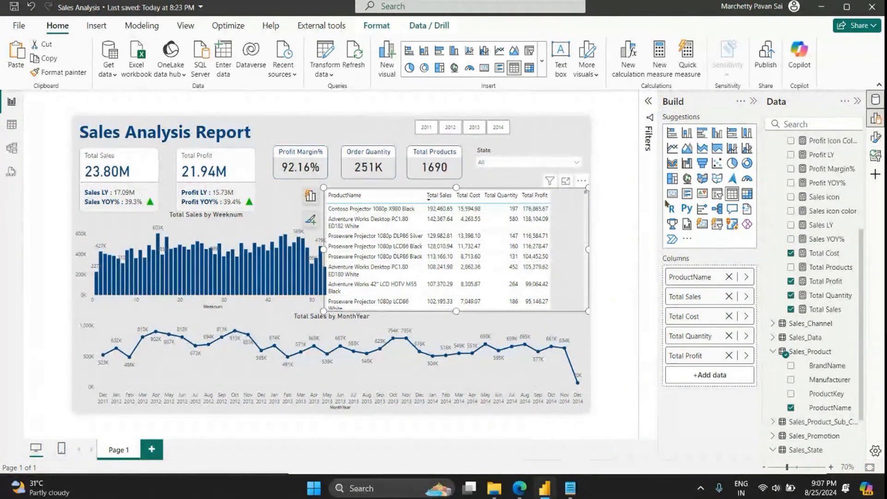
Step: Turn the product table's totals row back on and close the formatting options
left_click(875, 137)
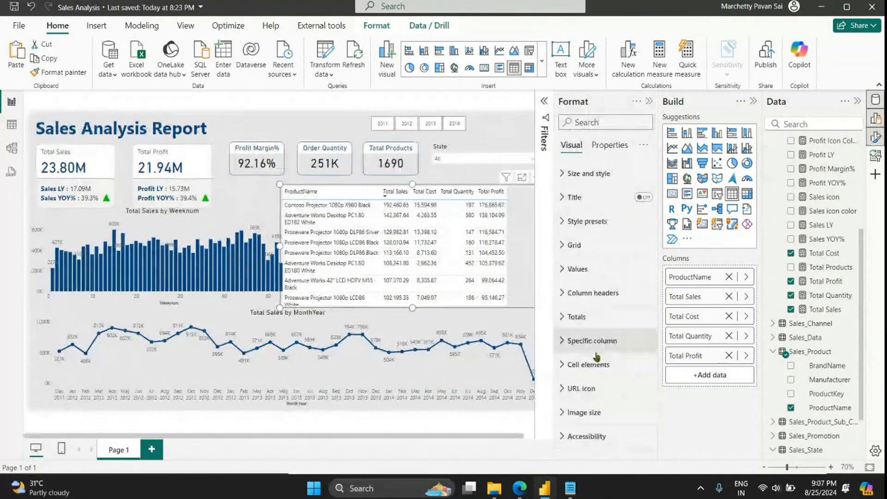
left_click(621, 318)
left_click(640, 347)
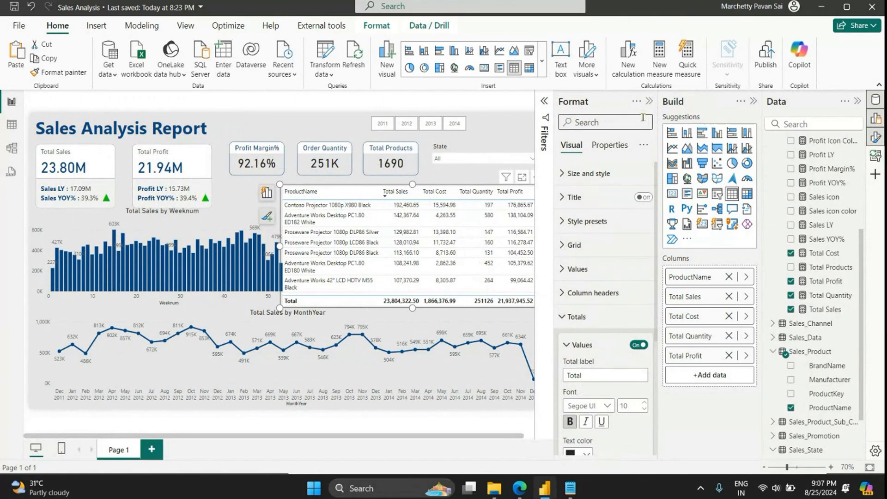
left_click(649, 102)
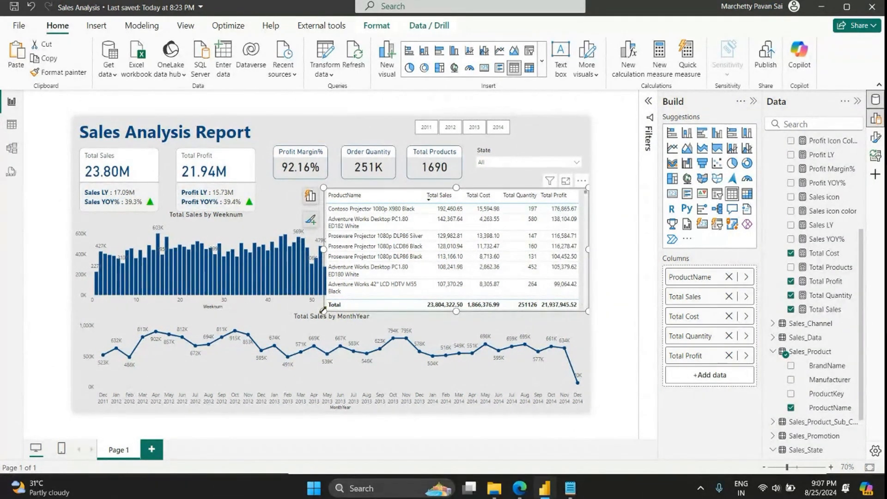
Step: Resize the product table and the Total Sales by Weeknum chart so they sit side by side above the line chart without overlapping
left_click_drag(323, 311, 341, 295)
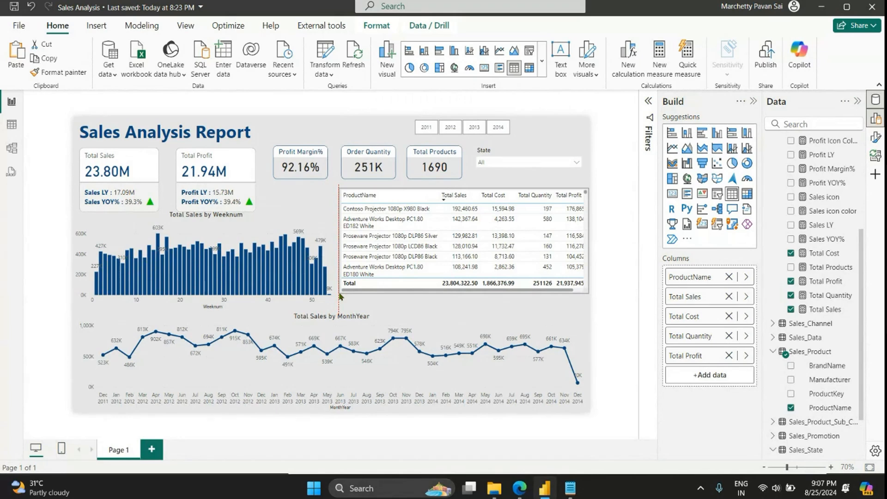
left_click_drag(340, 296, 331, 302)
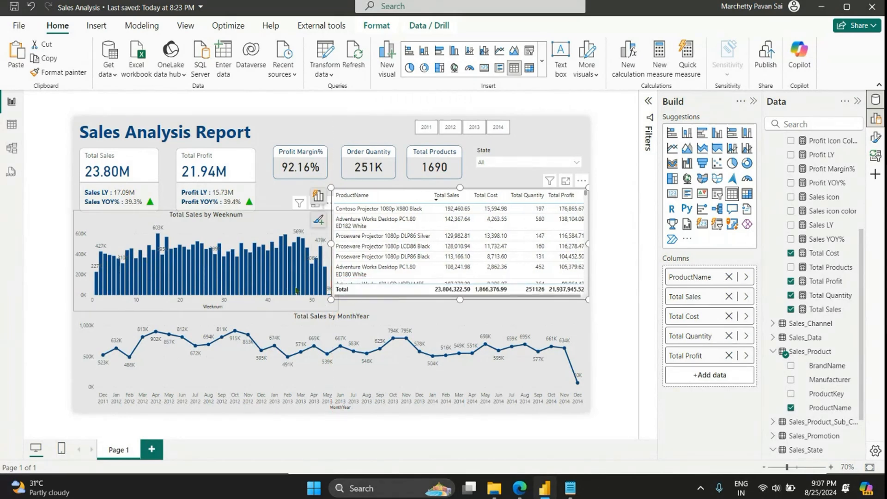
left_click(283, 226)
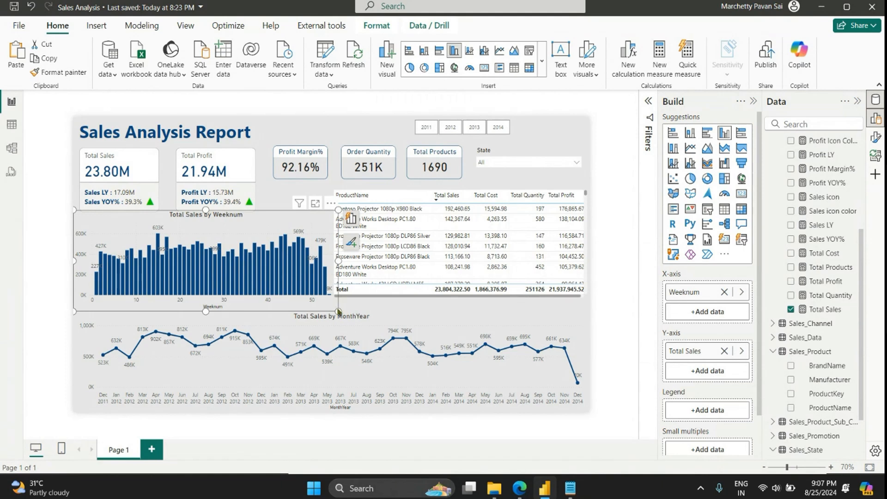
left_click_drag(338, 312, 323, 304)
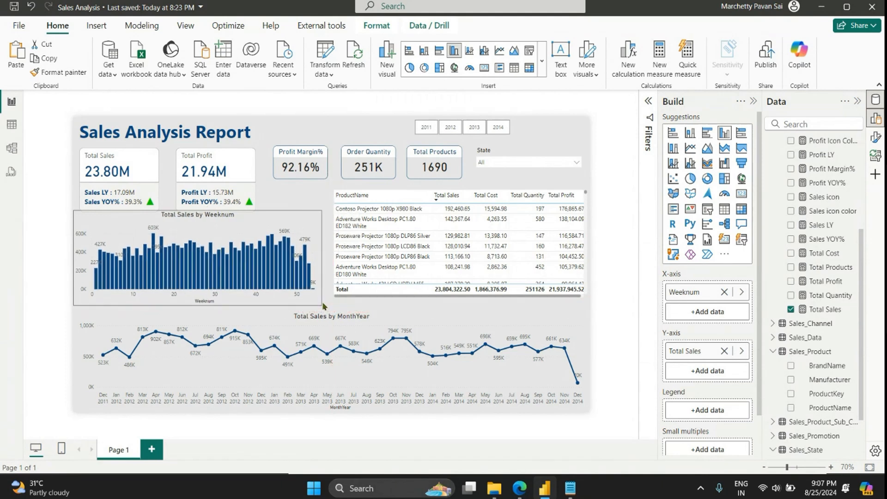
left_click(382, 209)
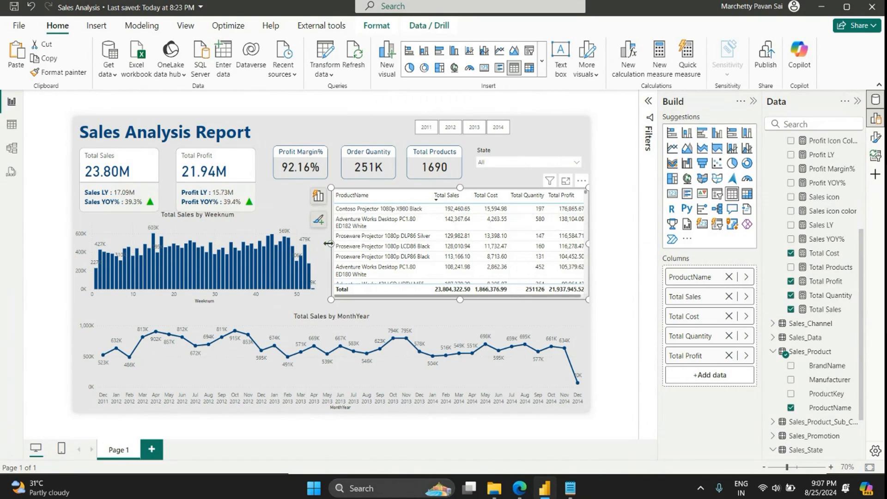
left_click_drag(329, 244, 322, 244)
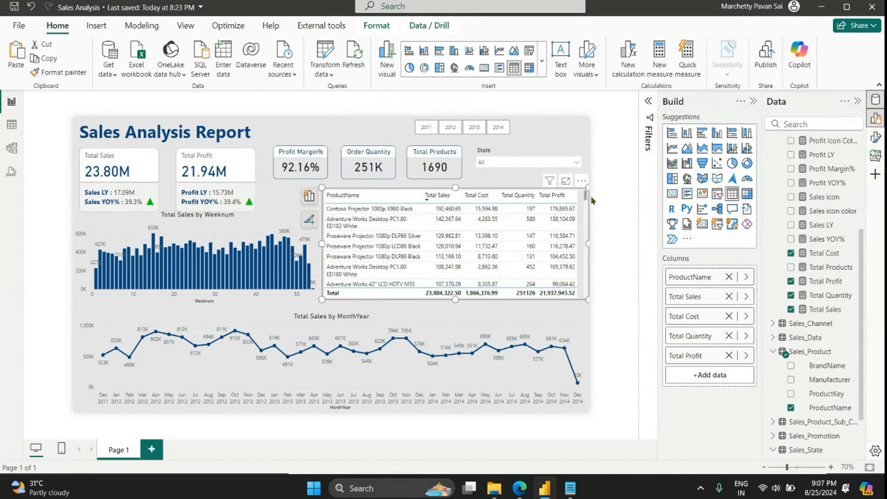
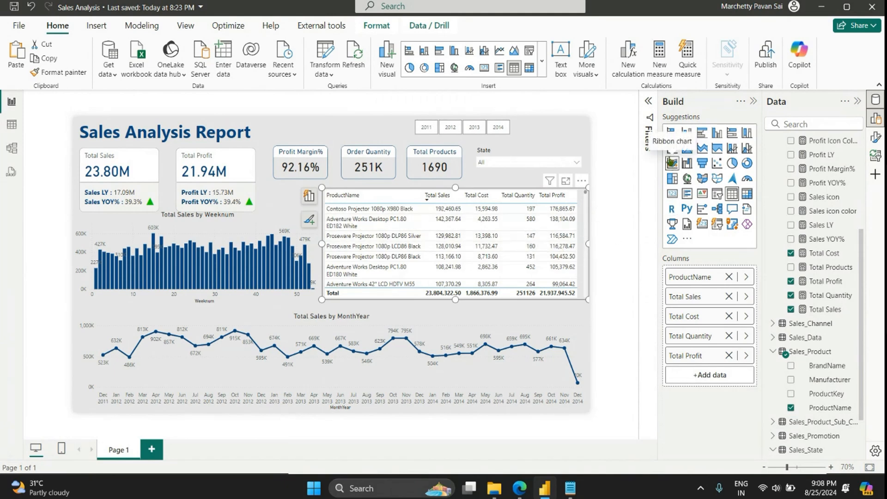
Step: Set the product table's column header text colour to the recently used dark blue
left_click(875, 137)
left_click(601, 174)
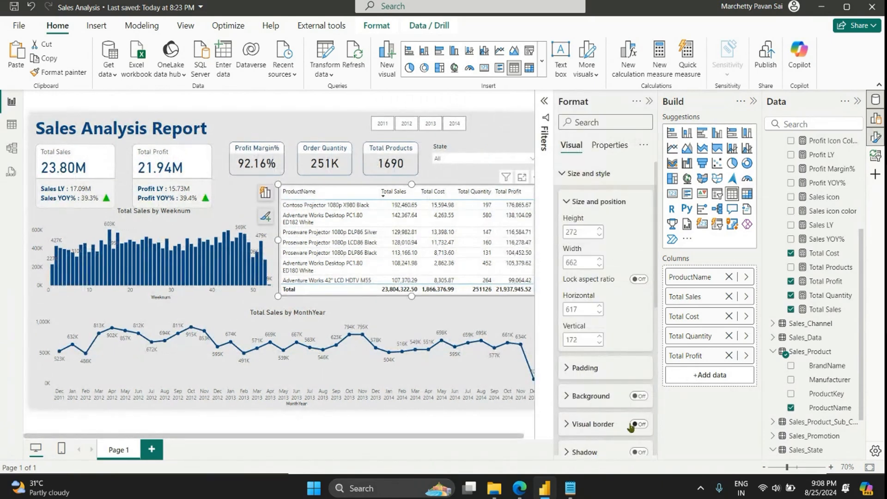
left_click(573, 173)
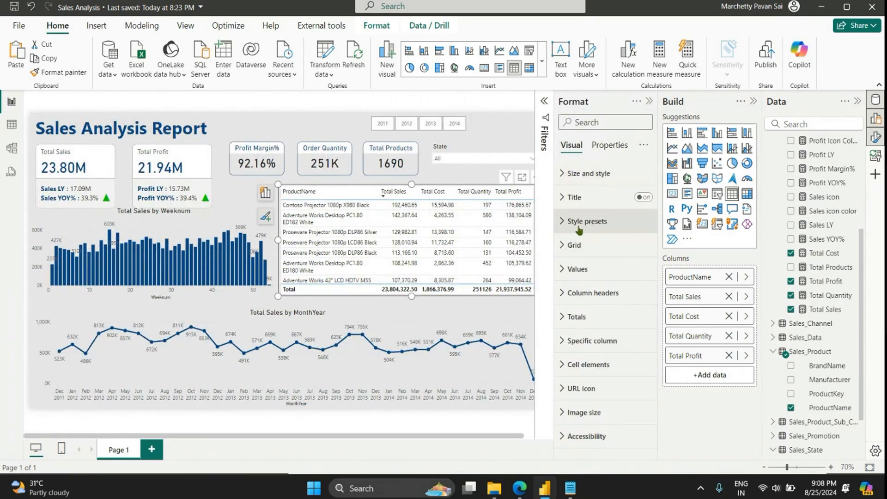
left_click(573, 221)
left_click(572, 221)
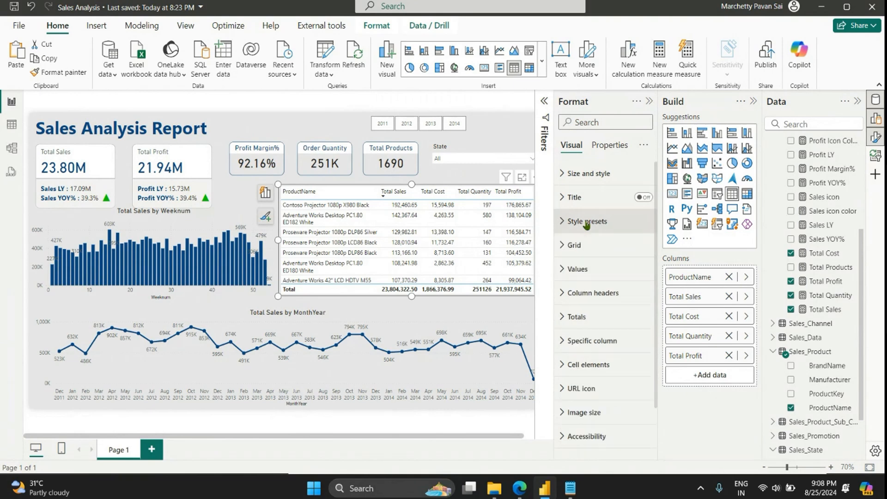
left_click(591, 293)
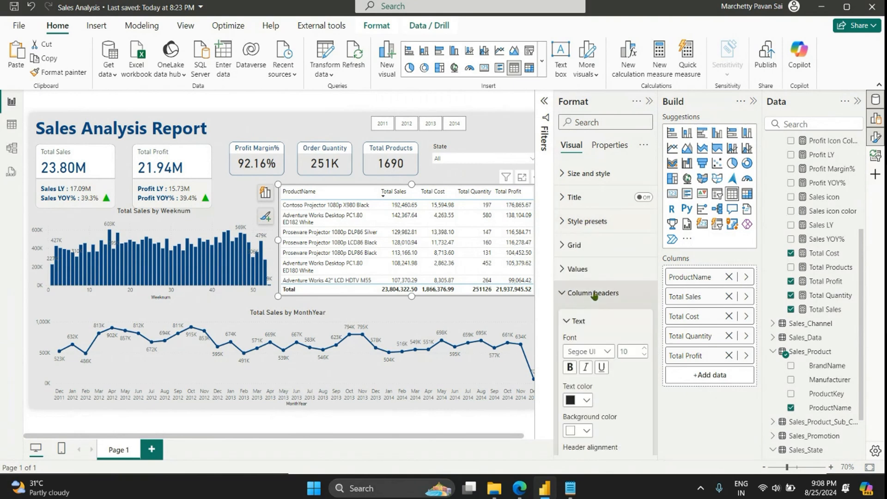
scroll(599, 323, "down", 2)
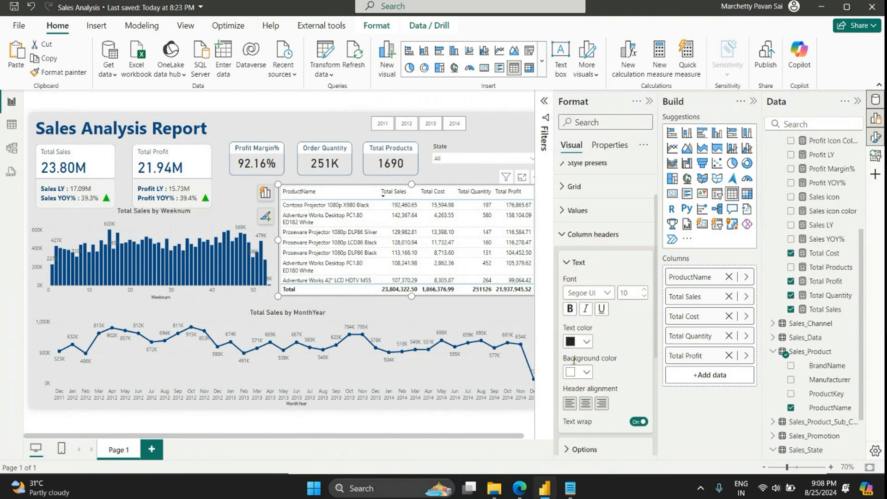
left_click(581, 341)
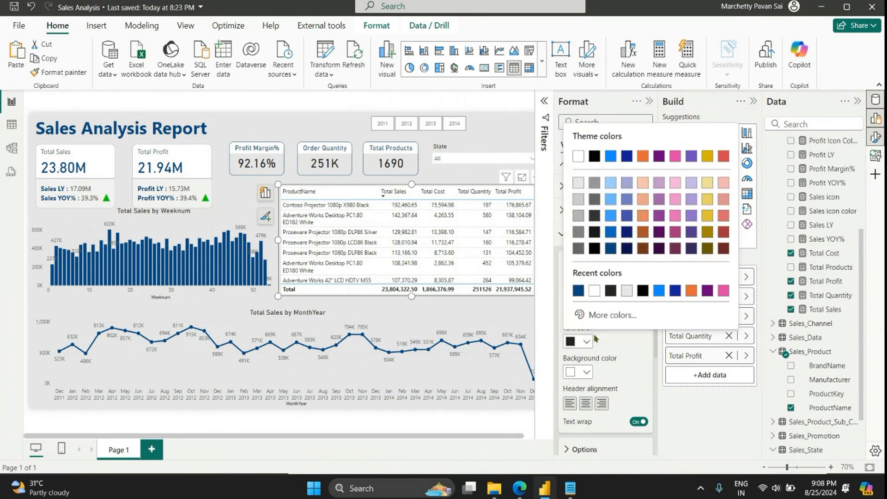
left_click(579, 290)
Step: Set the background colour of the product table's column headers to white (#FFFFFF)
left_click(569, 371)
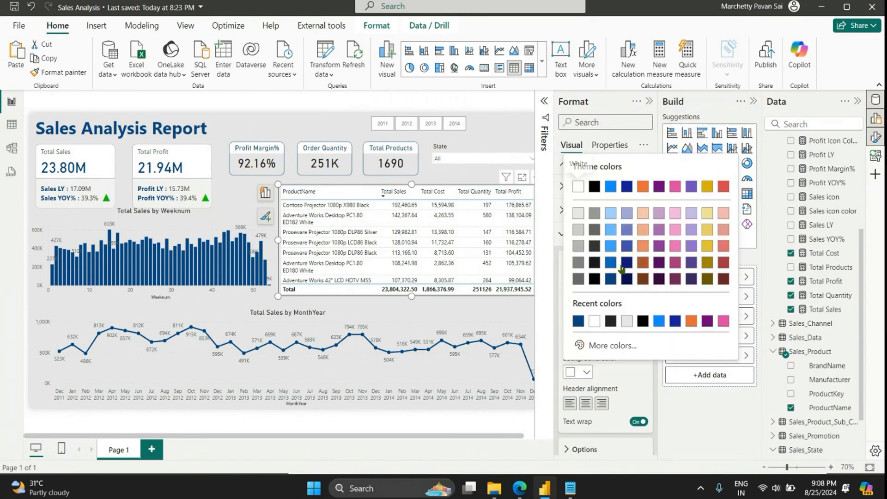
left_click(595, 324)
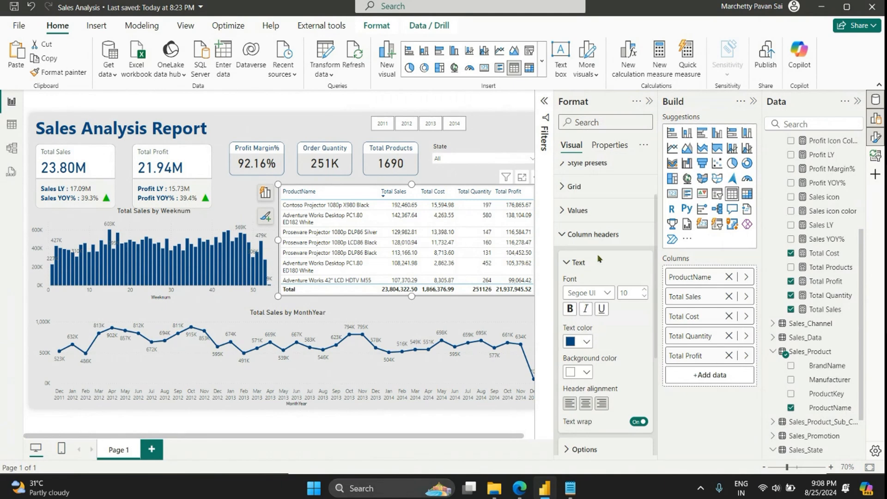
scroll(599, 258, "down", 3)
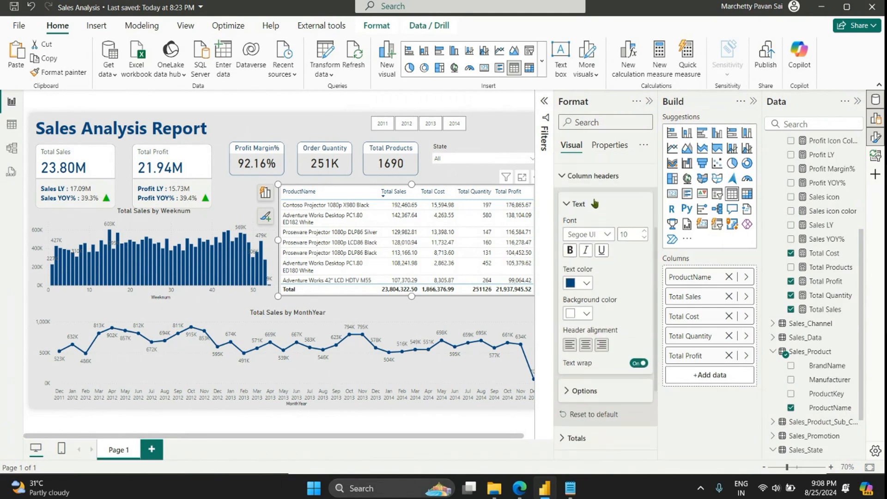
left_click(594, 203)
left_click(578, 355)
left_click(581, 359)
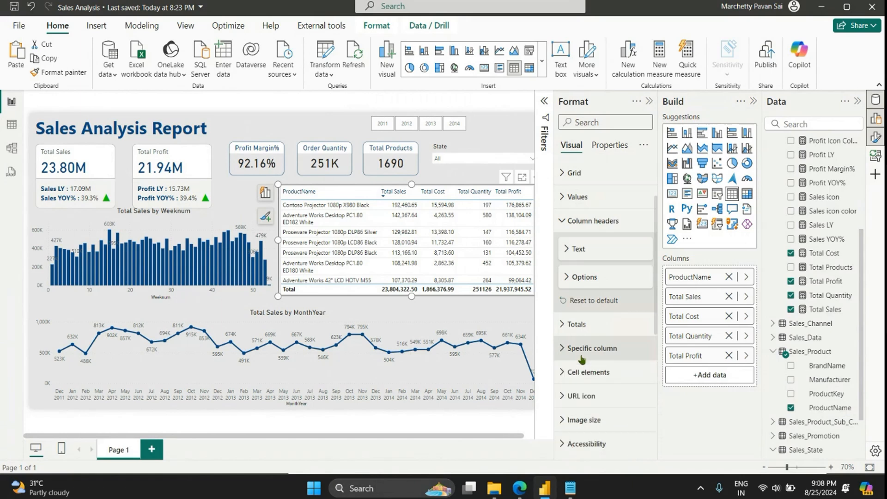
left_click(583, 372)
scroll(618, 326, "down", 2)
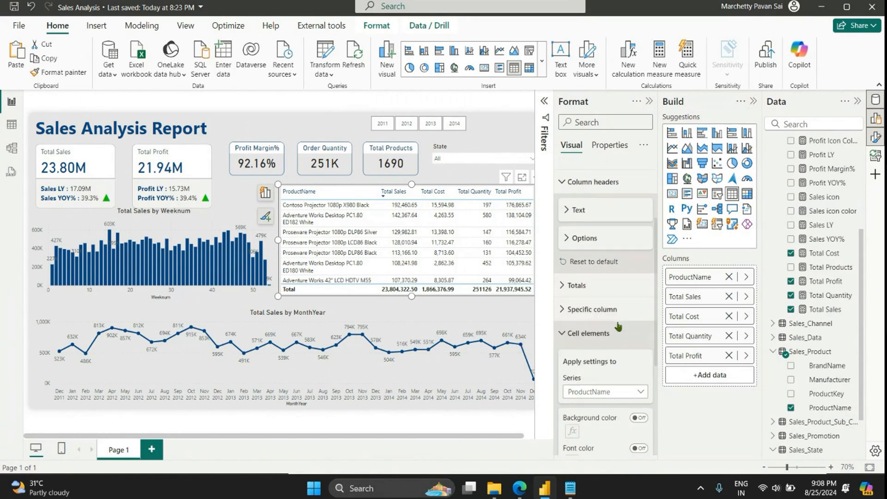
scroll(618, 326, "down", 1)
left_click(591, 370)
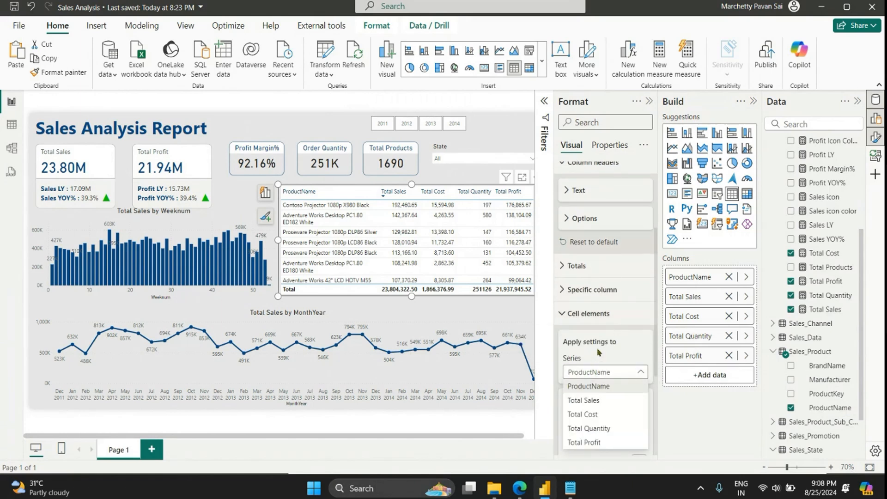
left_click(598, 353)
scroll(601, 332, "down", 6)
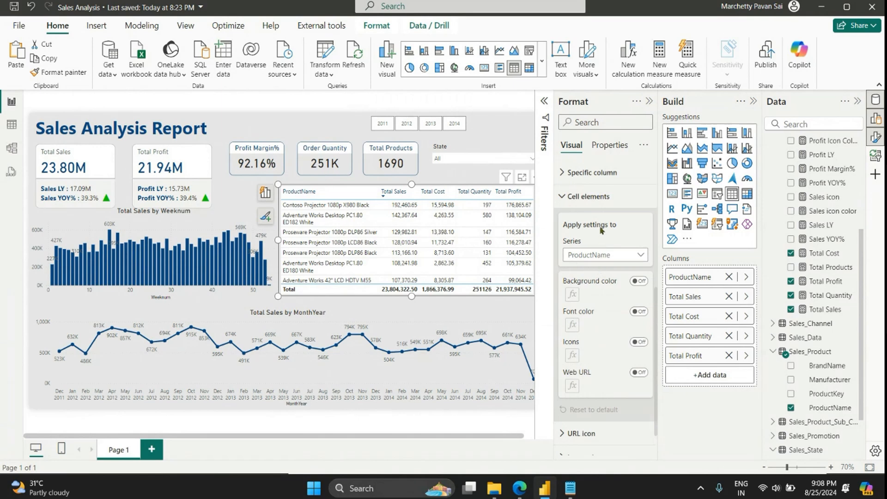
Step: Give the values of the product table's Total Sales column the recently used light grey background
left_click(592, 173)
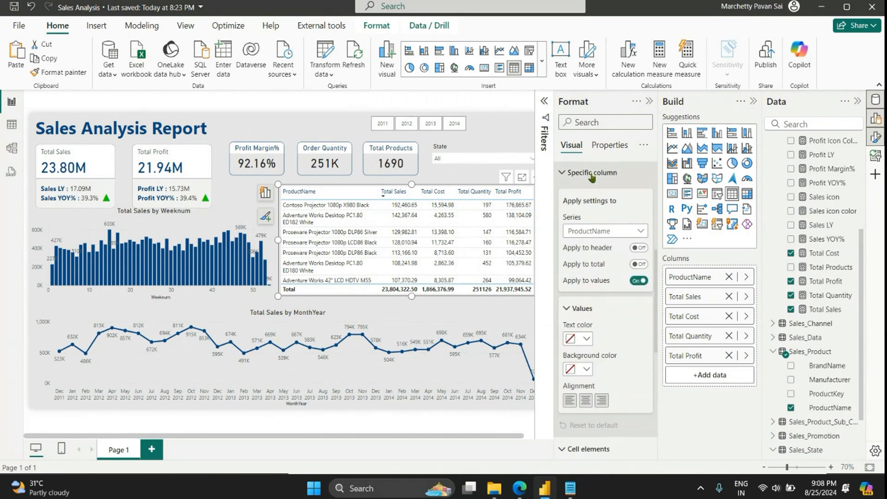
left_click(599, 230)
left_click(604, 255)
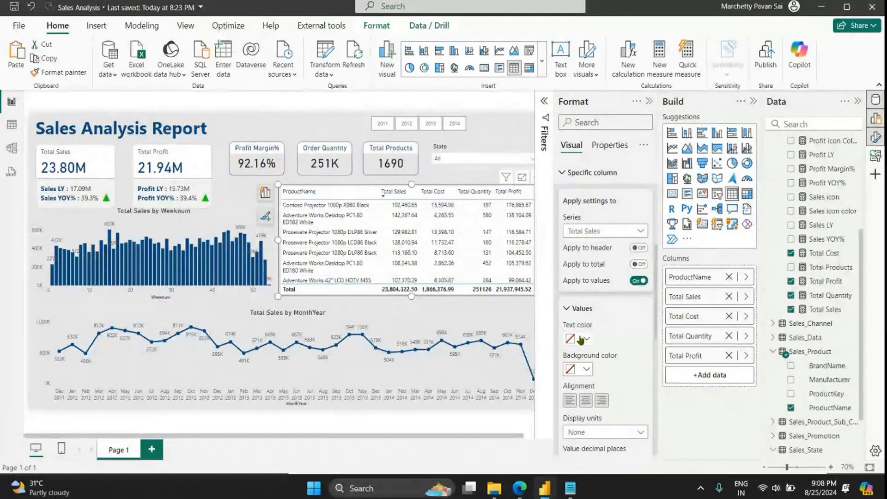
left_click(578, 369)
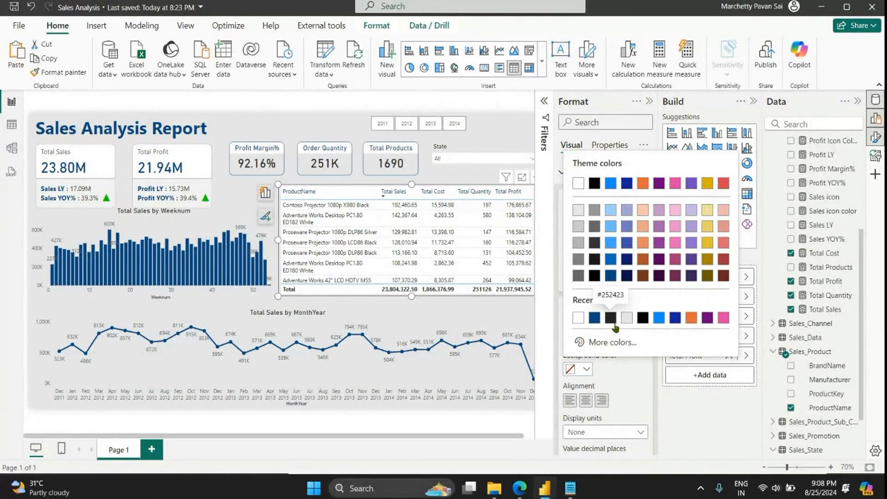
left_click(626, 317)
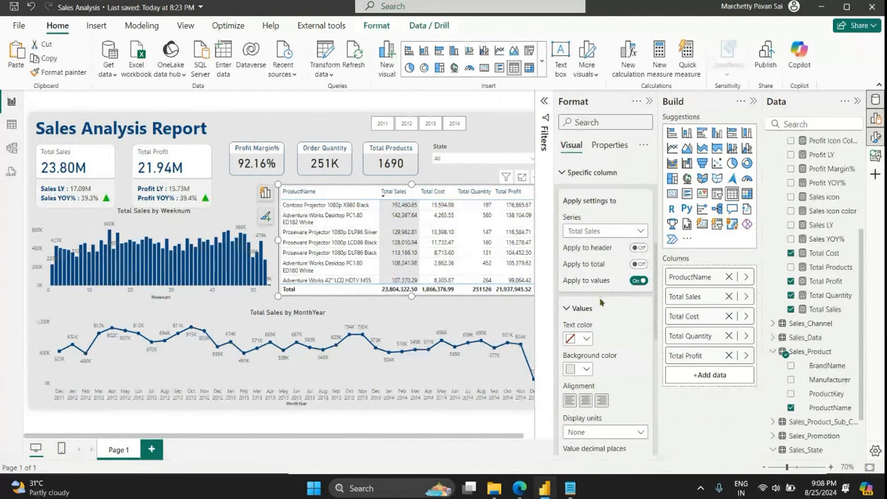
Step: Apply the same light grey background to the values of the product table's Total Cost column
scroll(600, 295, "down", 1)
scroll(599, 318, "up", 1)
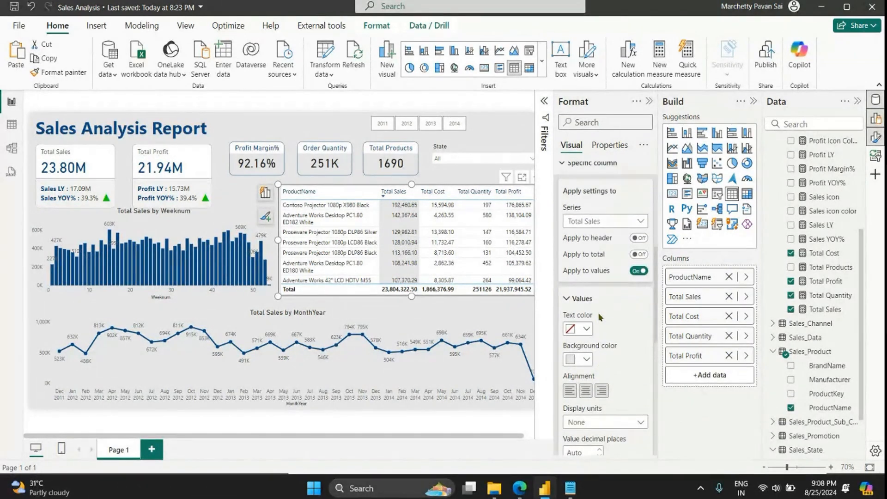
left_click(614, 228)
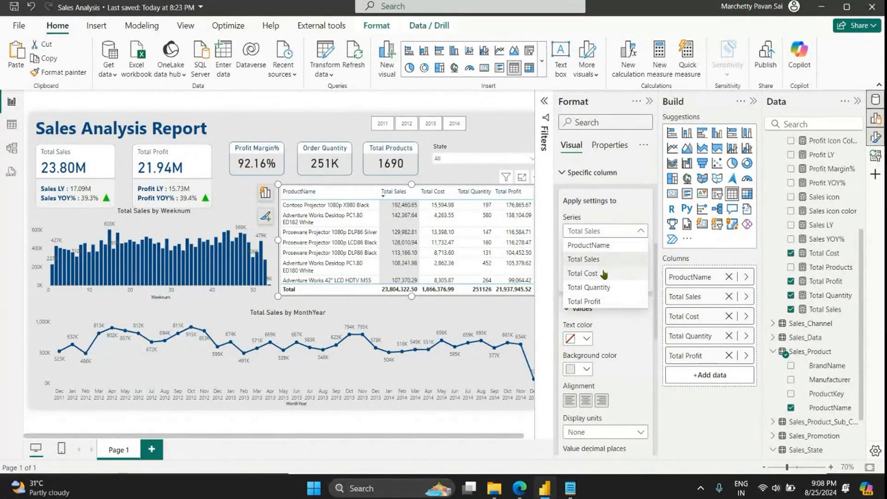
left_click(582, 273)
left_click(578, 369)
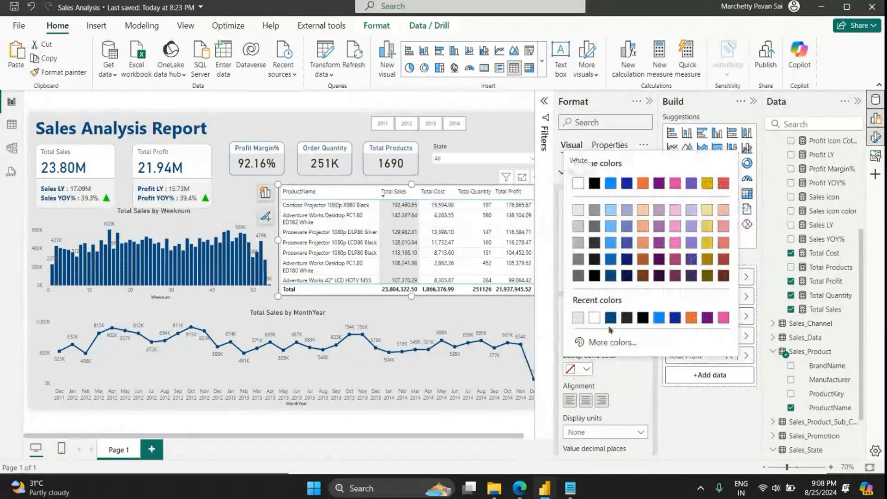
left_click(578, 319)
Step: Apply the light grey background to the values of the product table's Total Quantity column
left_click(587, 240)
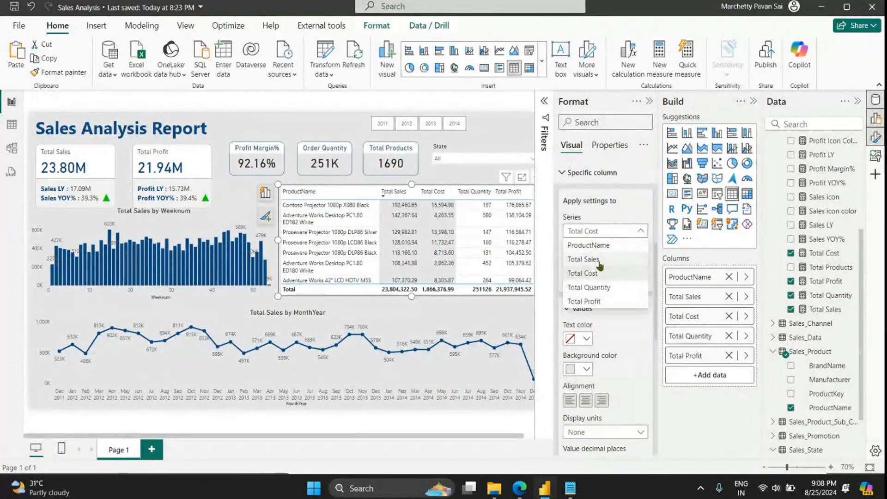
left_click(597, 284)
left_click(574, 370)
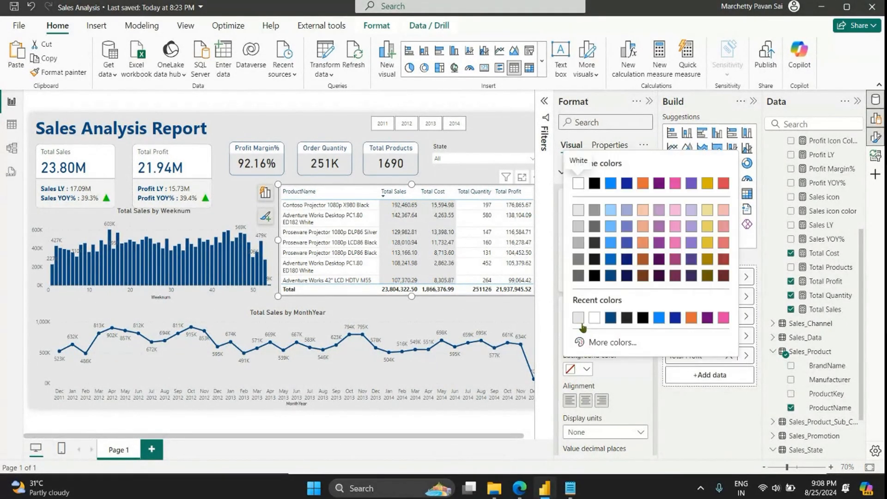
left_click(580, 319)
Step: Apply the light grey background to the Total Profit column's values and collapse the expanded formatting sections
left_click(587, 232)
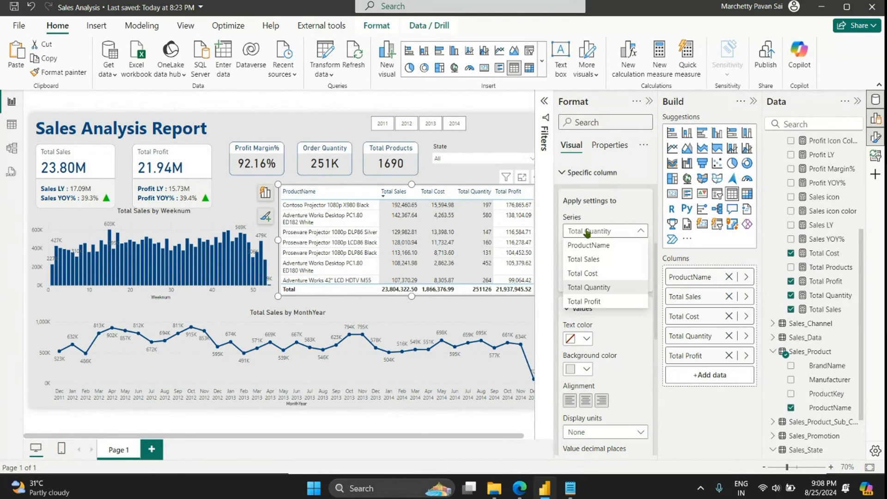
left_click(587, 300)
left_click(577, 369)
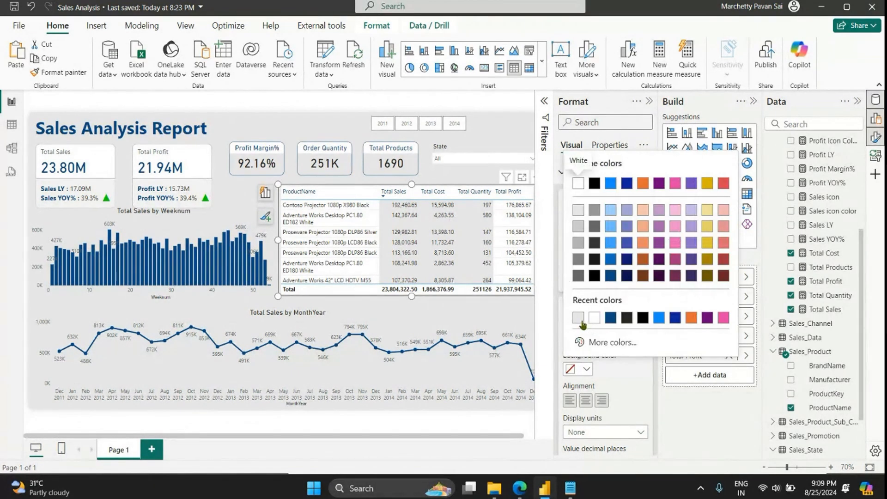
left_click(580, 321)
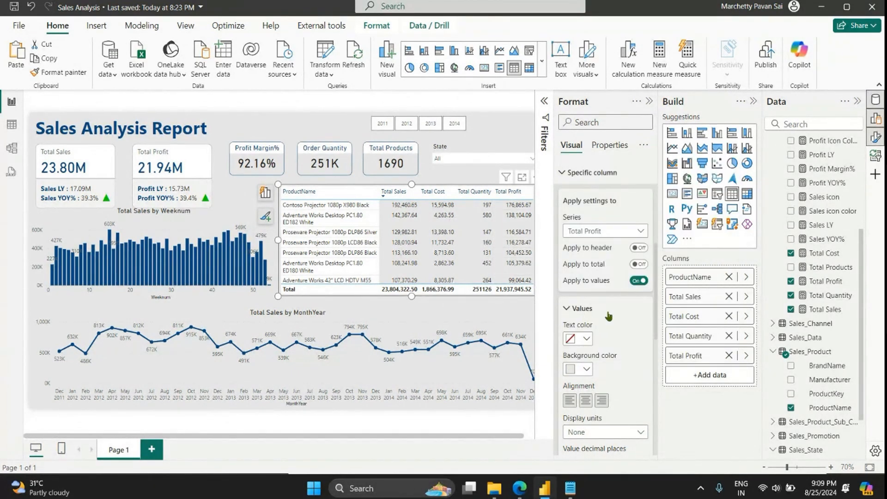
scroll(573, 211, "up", 2)
left_click(566, 234)
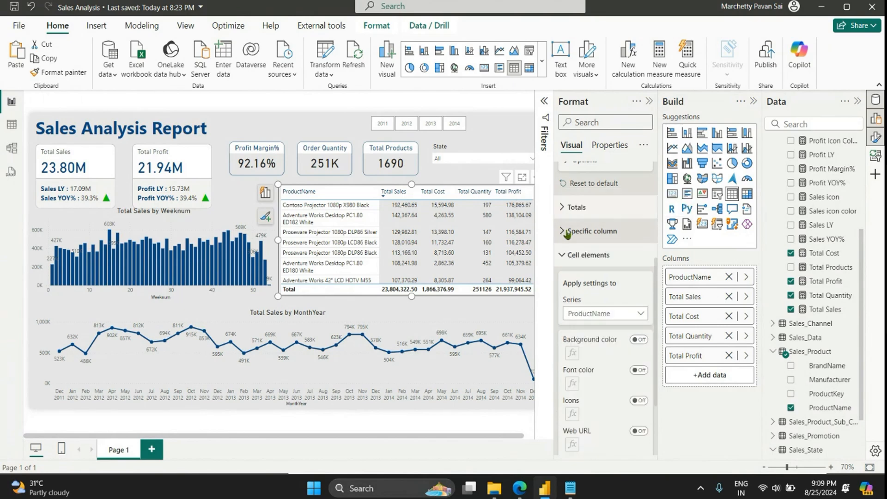
left_click(570, 254)
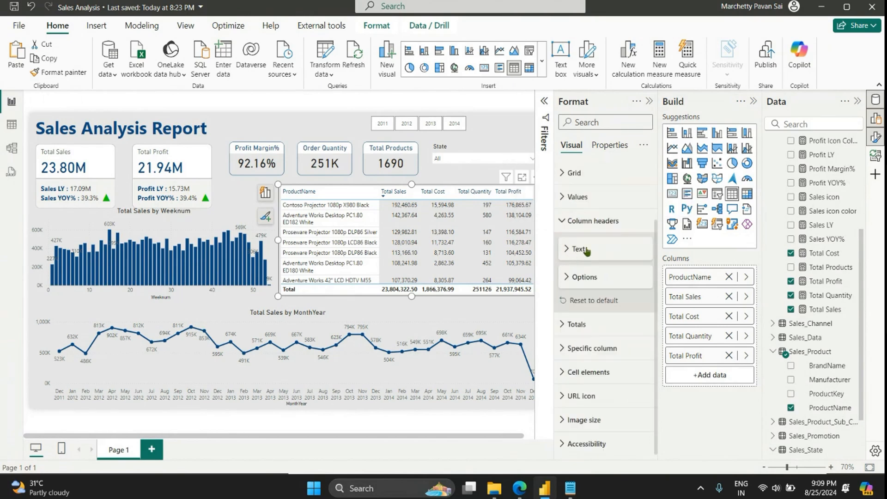
left_click(578, 224)
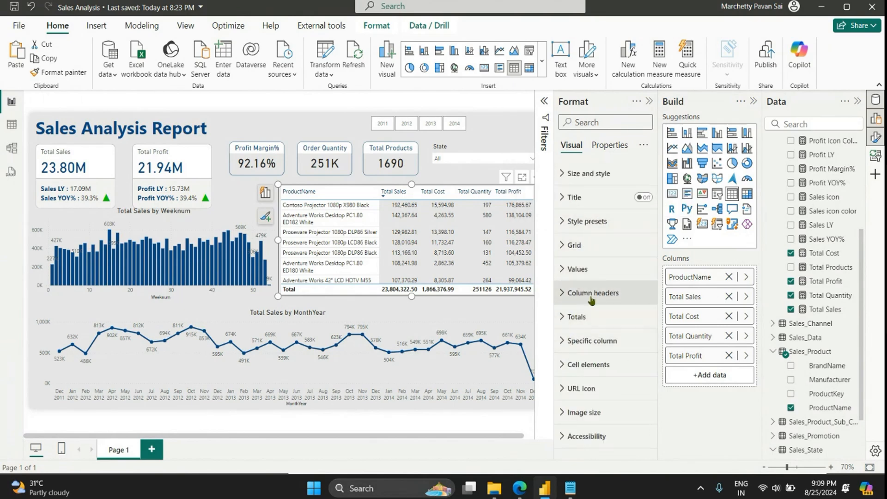
Step: Make the product table's values bold
left_click(583, 276)
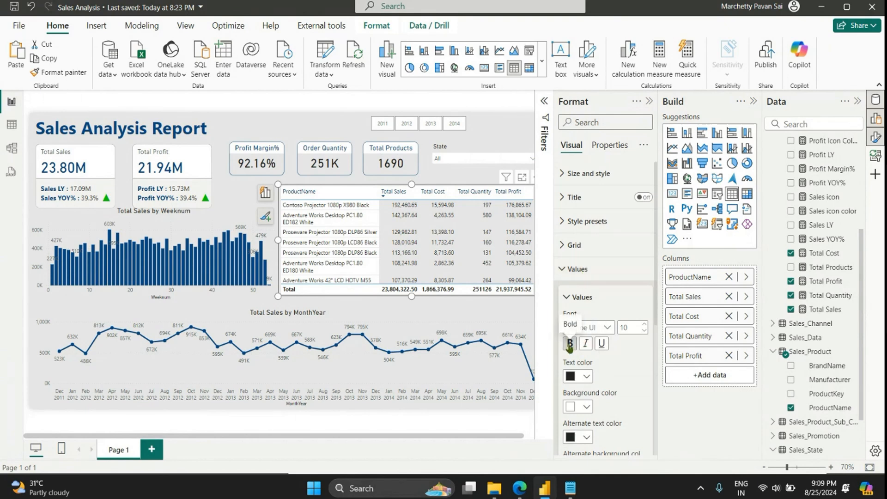
left_click(570, 344)
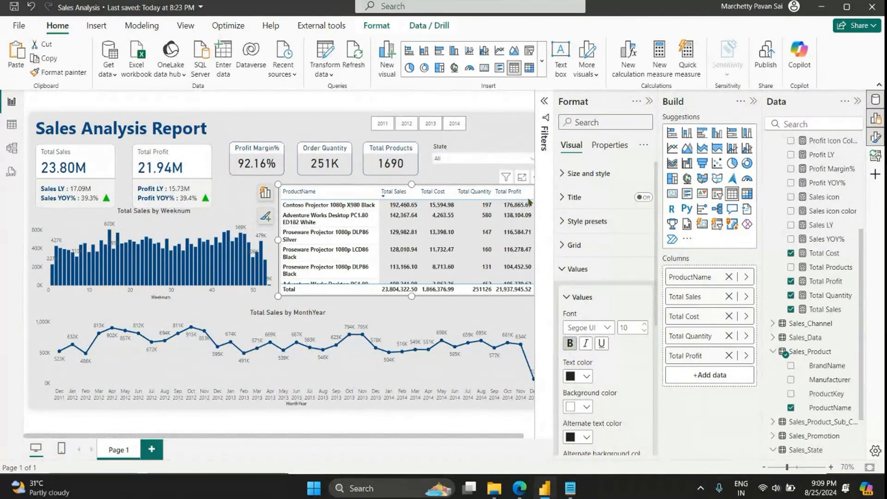
left_click(577, 269)
Step: Make the product table's column header text bold and close the formatting options
left_click(582, 293)
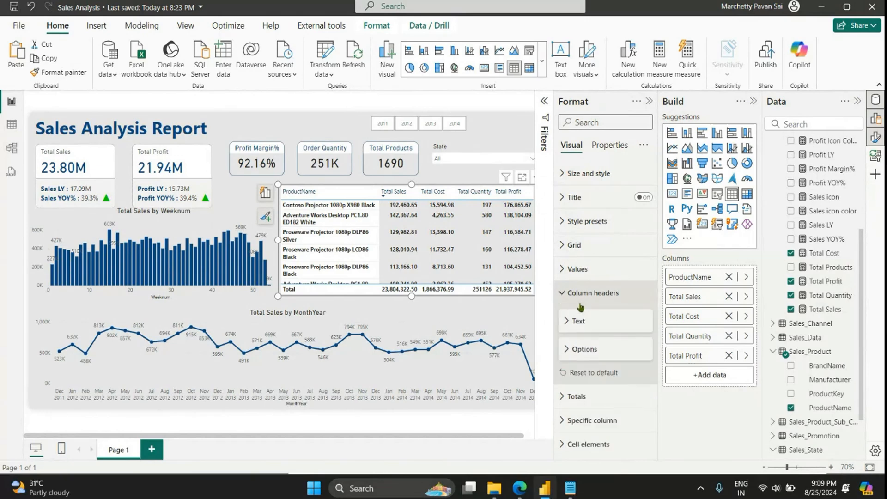
left_click(579, 322)
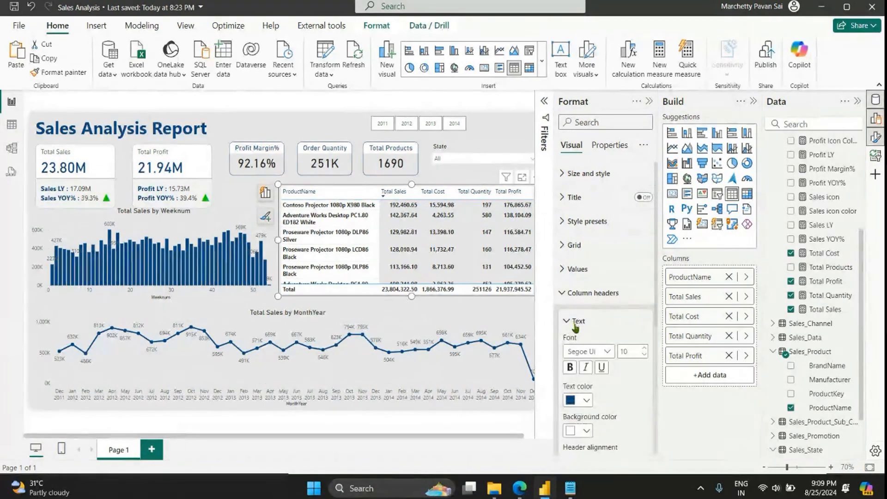
left_click(572, 370)
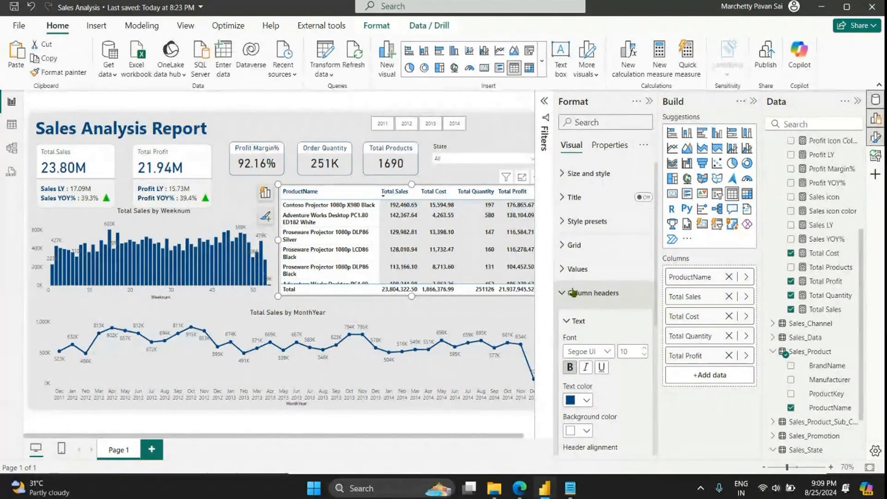
left_click(648, 103)
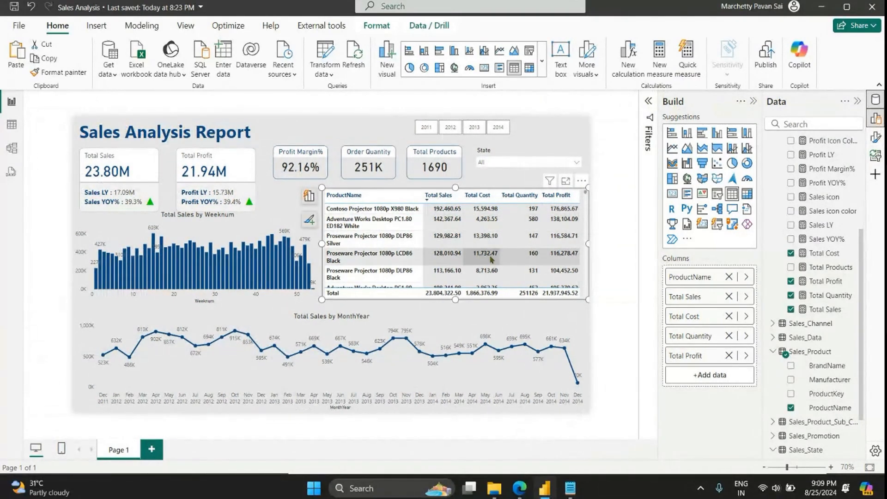
Step: Filter the product table to the top 10 ProductName items by Total Sales and narrow the table slightly from its left edge
left_click(650, 101)
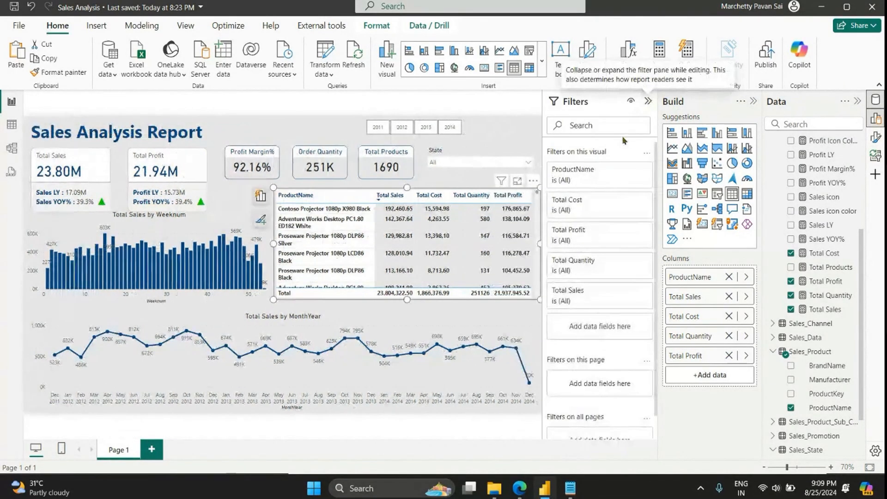
left_click(592, 173)
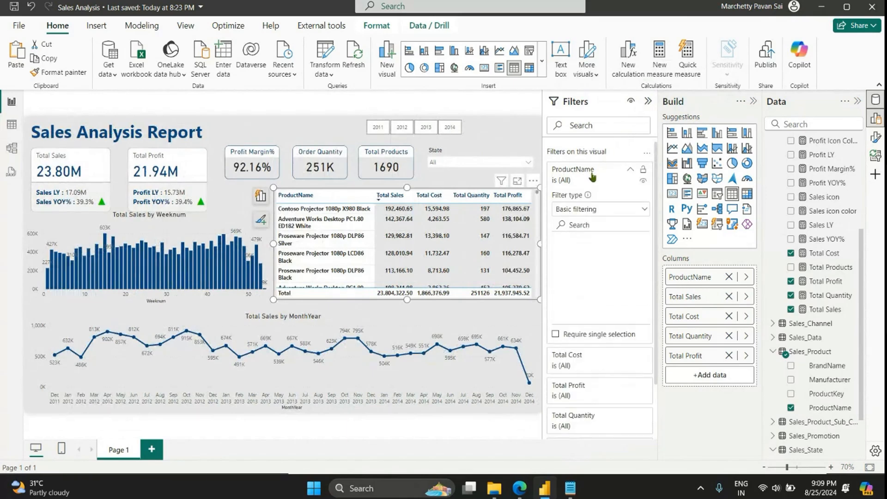
left_click(595, 210)
left_click(581, 252)
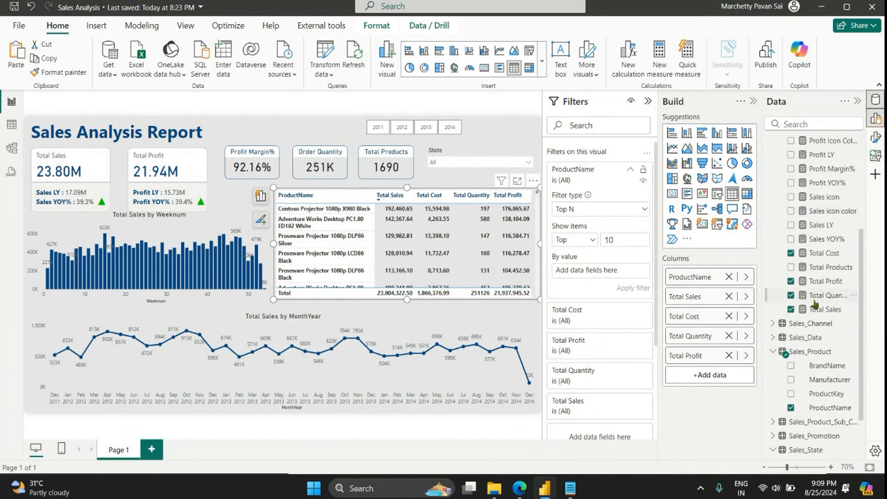
left_click_drag(822, 308, 602, 271)
left_click(628, 286)
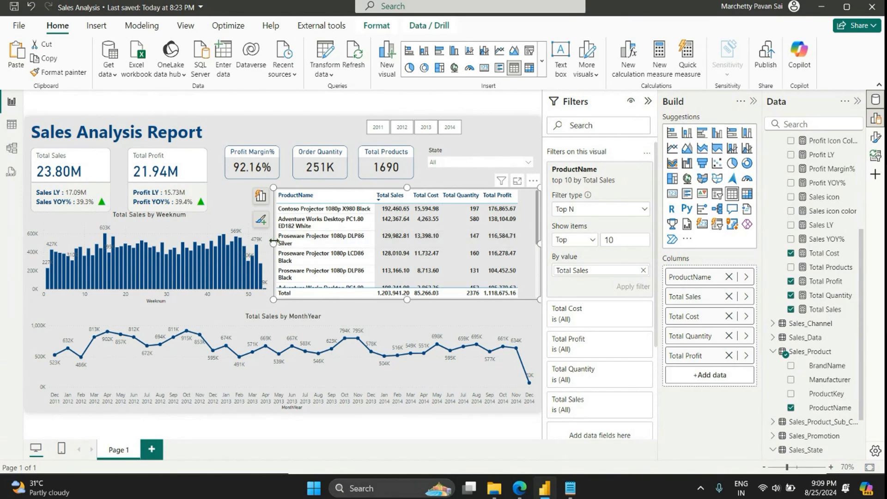
left_click_drag(279, 245, 283, 245)
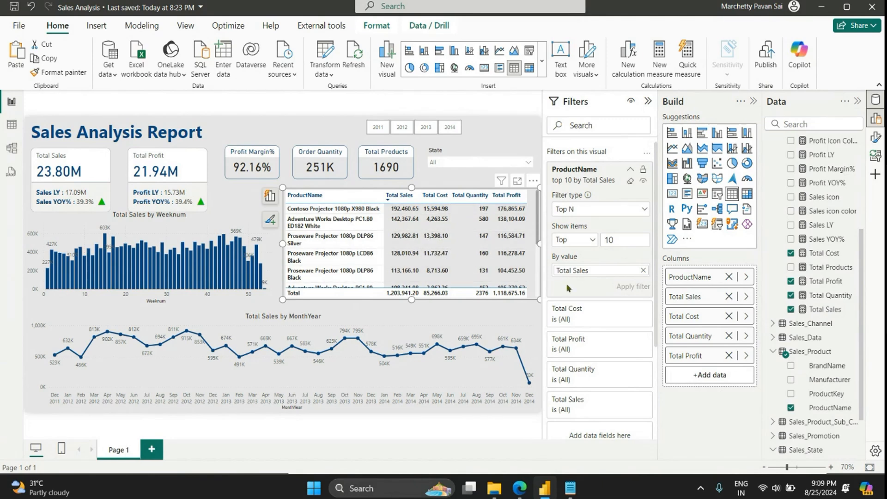
left_click(632, 170)
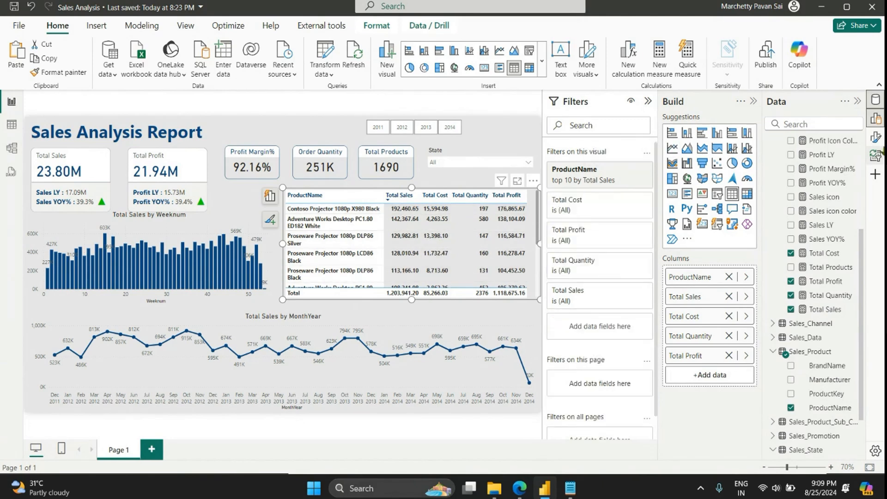
Step: Turn on the product table's title, set its text to Top 10 Products in bold, and close the formatting options
left_click(874, 139)
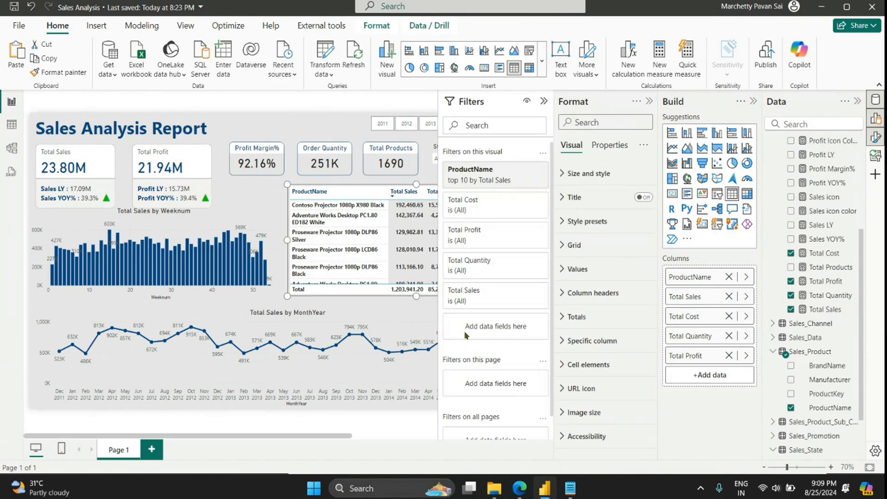
left_click(643, 197)
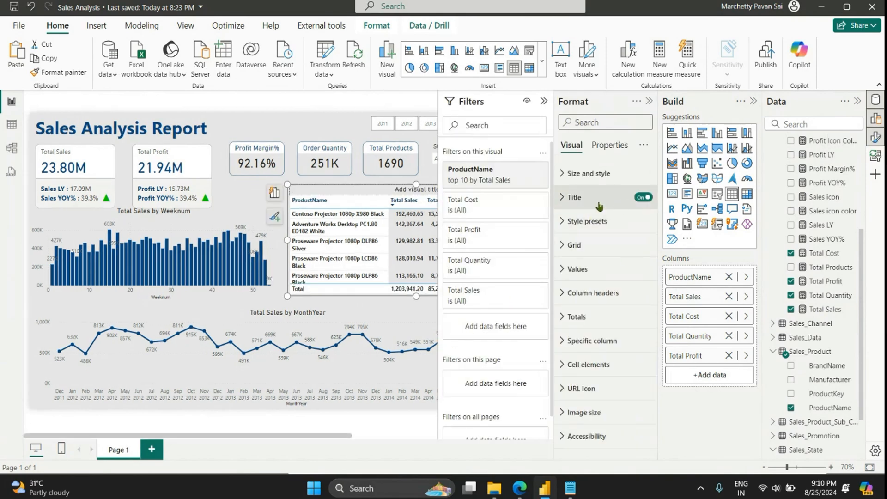
left_click(598, 198)
left_click(589, 254)
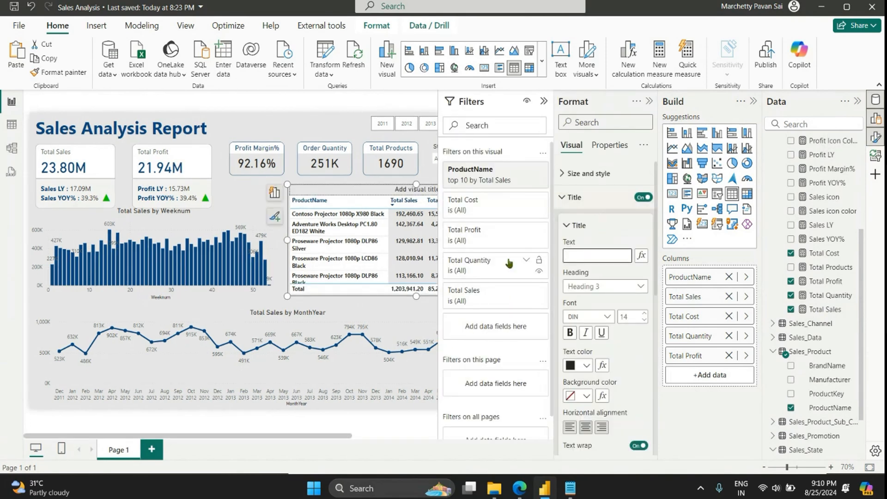
type("Top 10 Product")
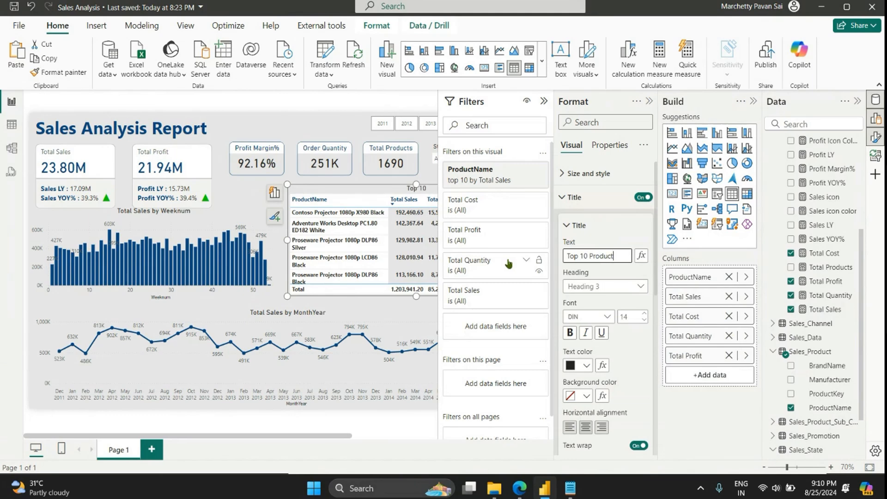
type("s i")
key("BackSpace")
key("BackSpace")
left_click(569, 332)
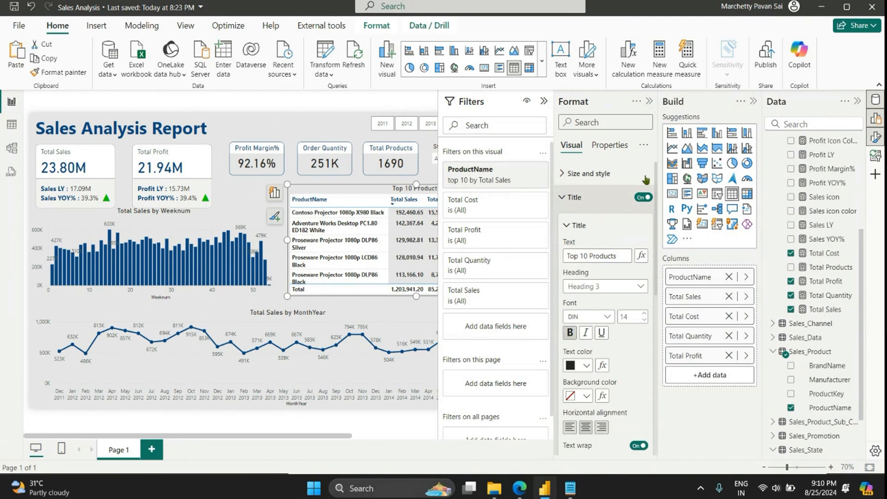
left_click(648, 101)
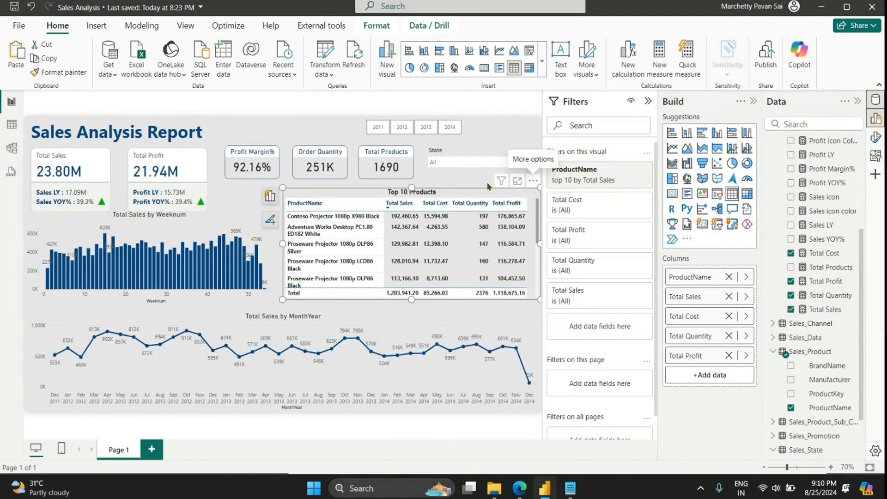
left_click(529, 174)
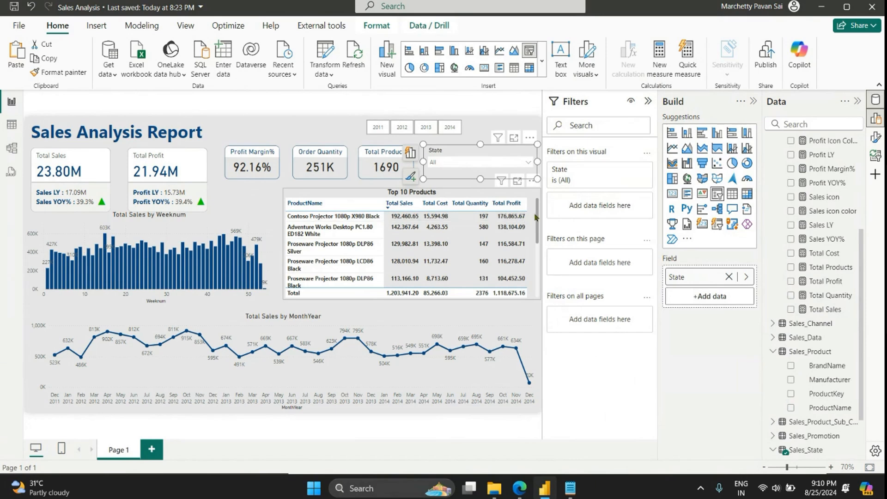
scroll(536, 216, "down", 2)
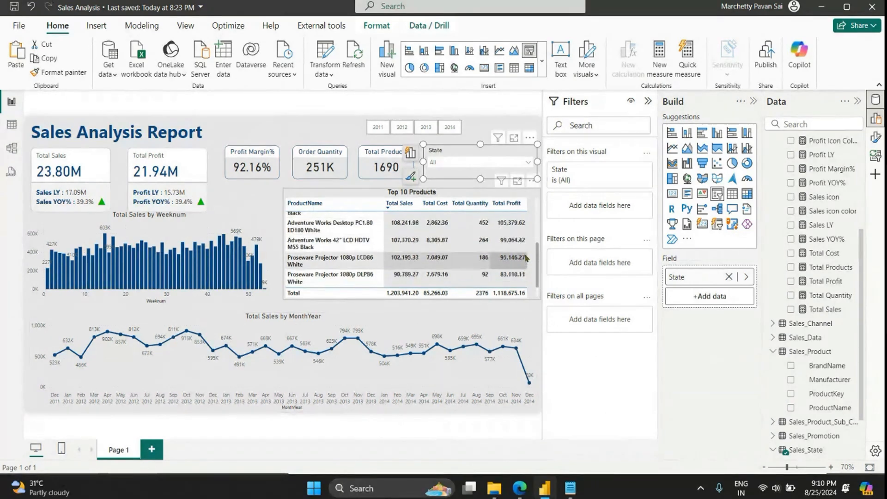
scroll(532, 229, "up", 2)
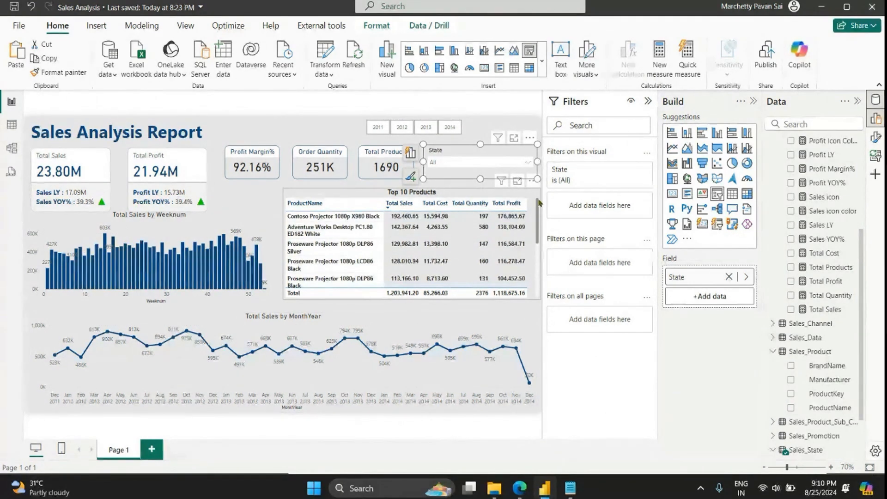
left_click(309, 199)
left_click(252, 197)
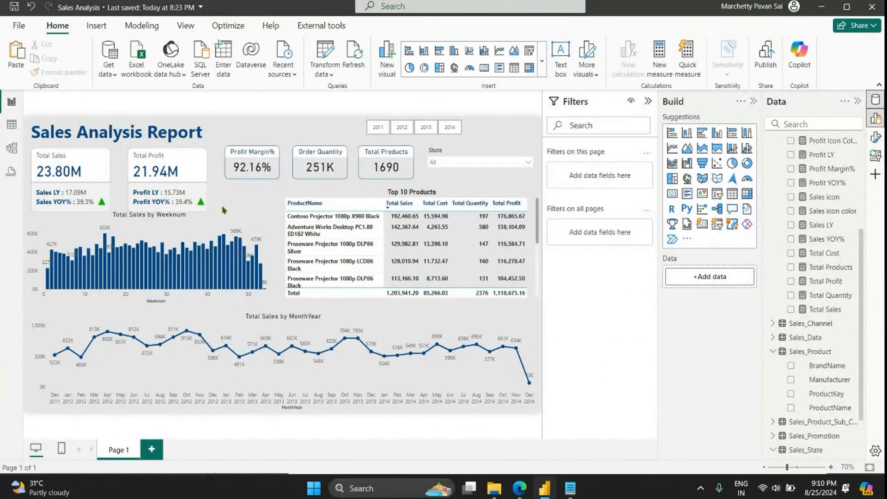
Step: Widen the weekly Total Sales chart slightly towards the Top 10 Products table
left_click(267, 273)
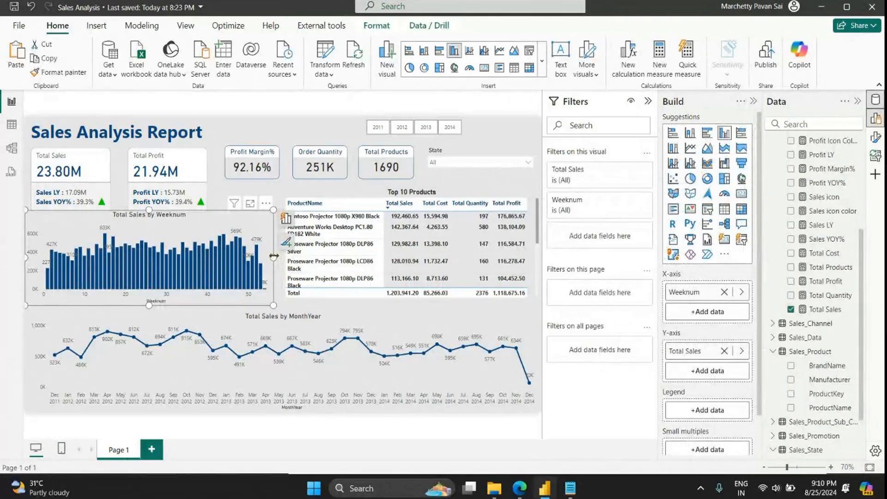
left_click_drag(274, 256, 279, 257)
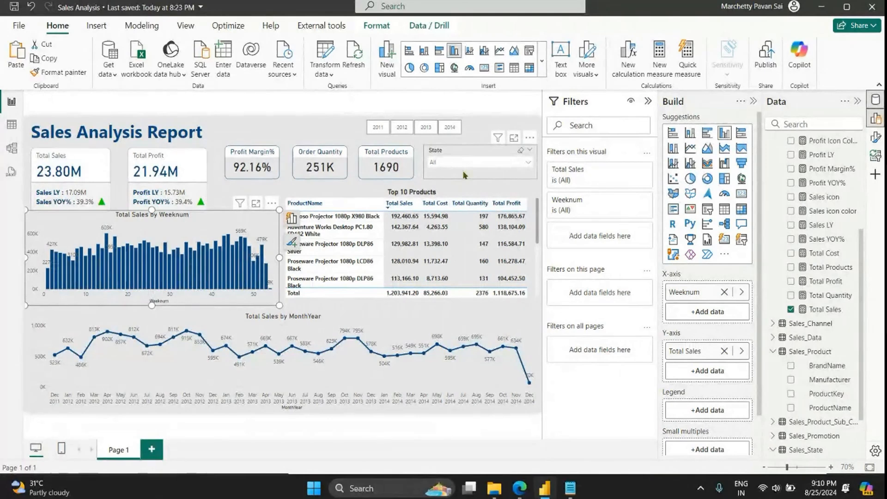
scroll(512, 213, "down", 2)
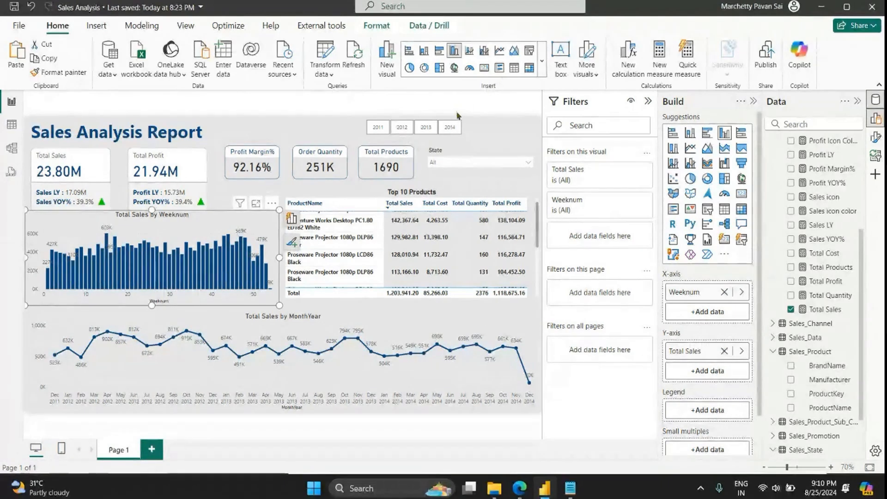
Step: Move the Year slicer to the right so that it lines up above the State slicer
left_click_drag(465, 129, 535, 128)
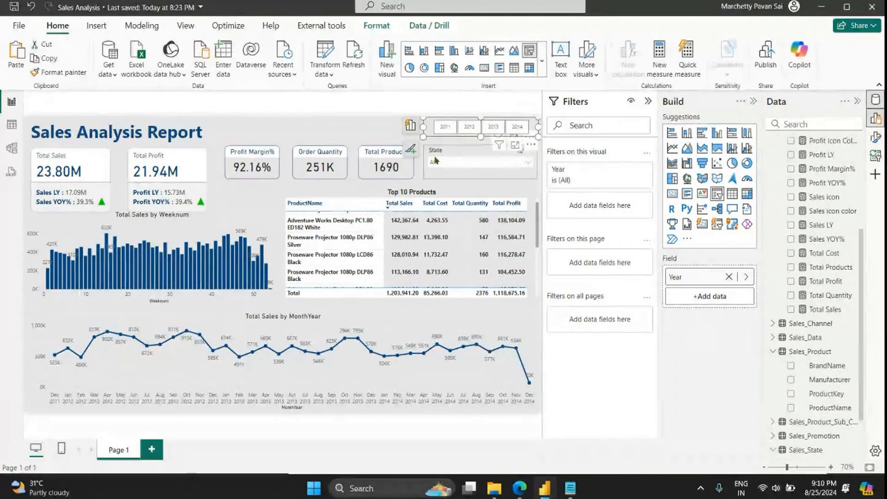
left_click(342, 139)
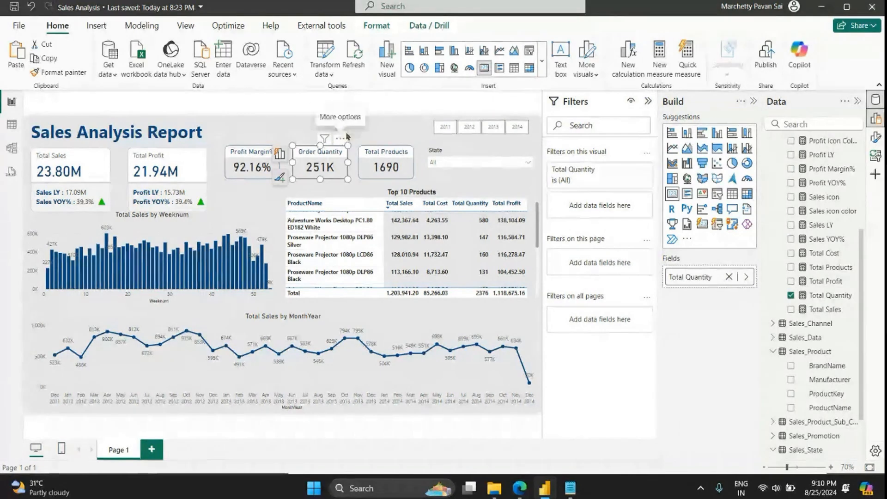
left_click(362, 128)
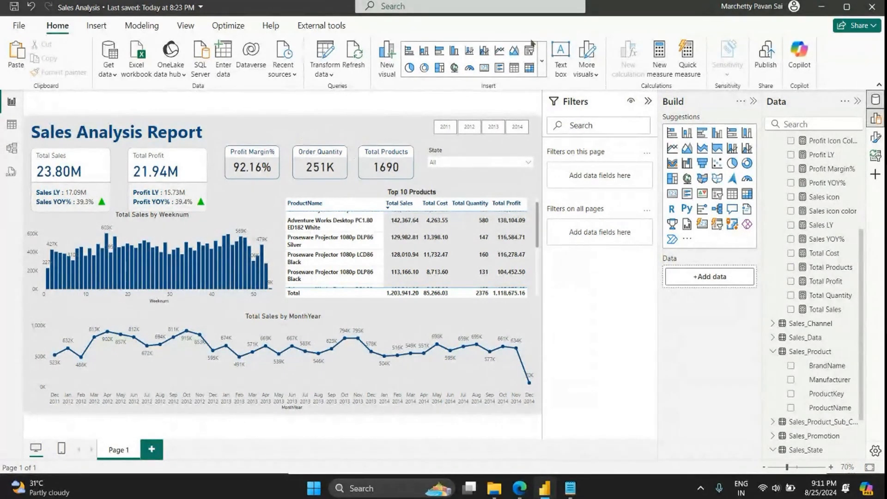
scroll(431, 238, "down", 5)
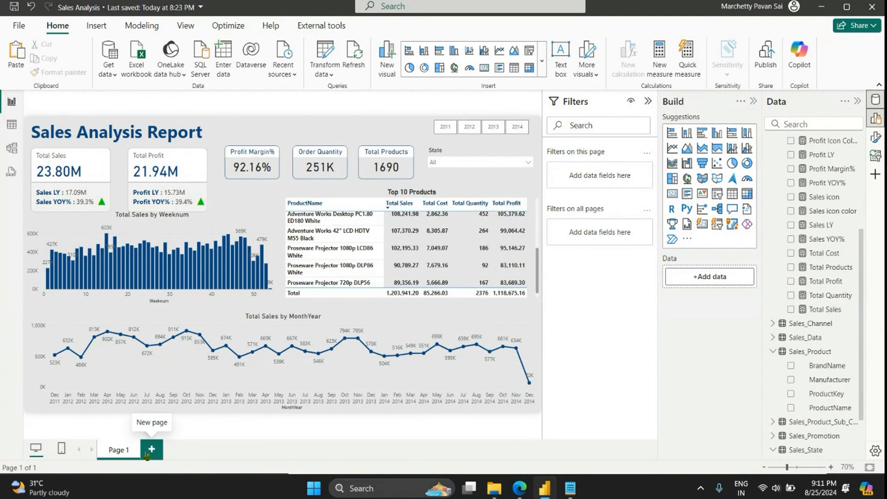
Step: Add a new report page and rename Page 1 as Sales
left_click(148, 451)
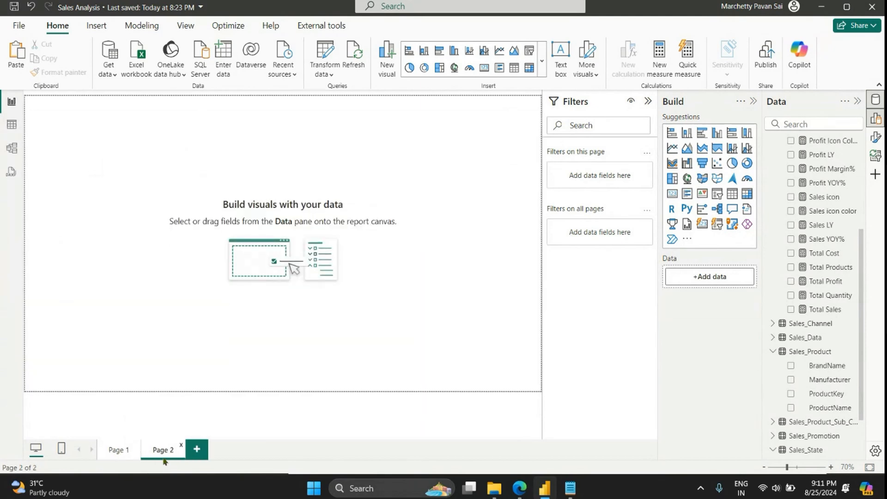
left_click(133, 449)
double_click(120, 448)
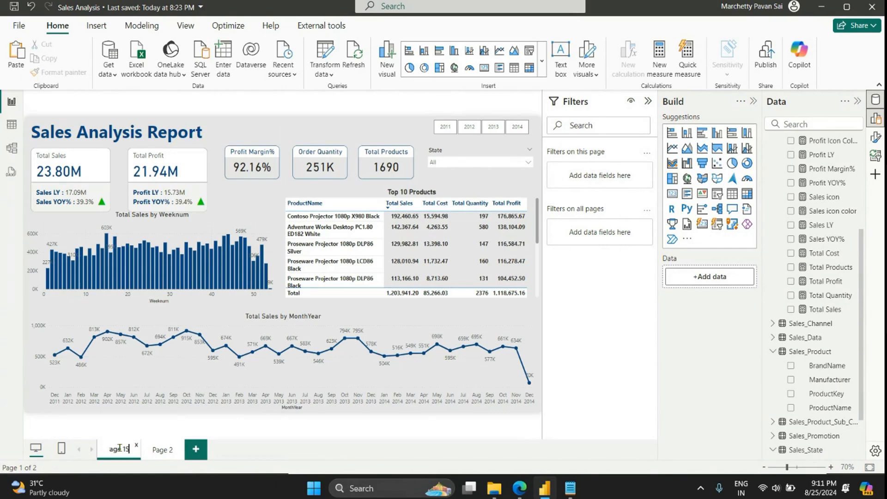
key("ctrl+a")
key("BackSpace")
type("Sales")
key("Return")
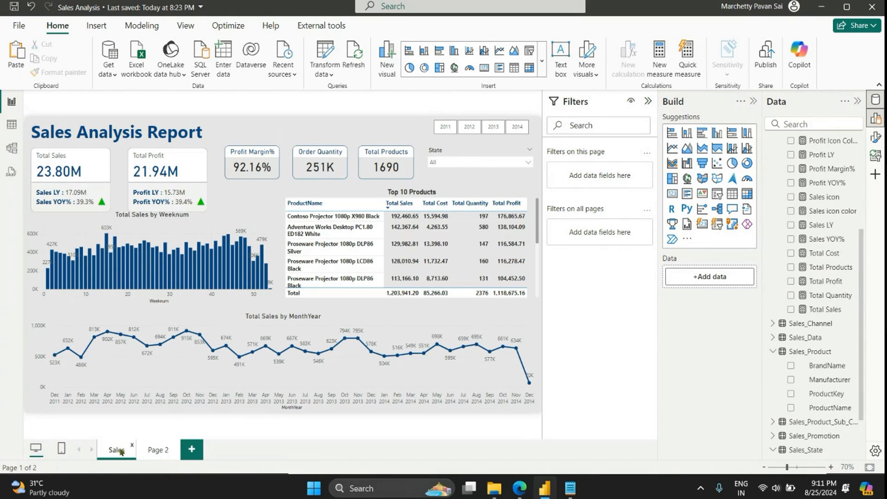
Step: Rename Page 2 as Regional Analysis
left_click(148, 452)
double_click(148, 451)
key("ctrl+a")
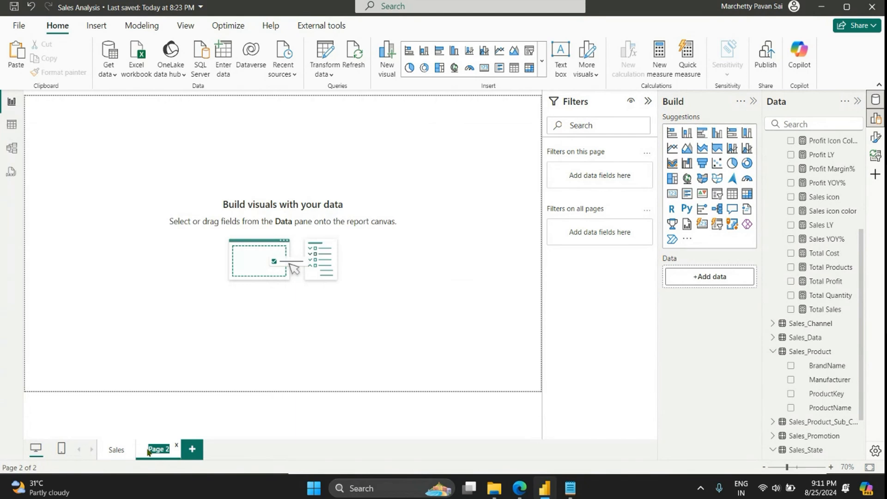
type("Region")
key("Return")
double_click(165, 447)
key("Right")
type("al Analys")
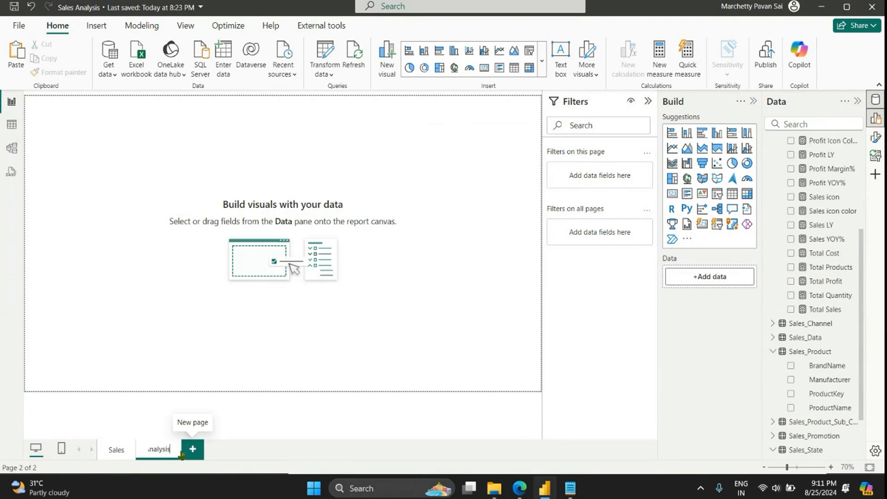
key("Return")
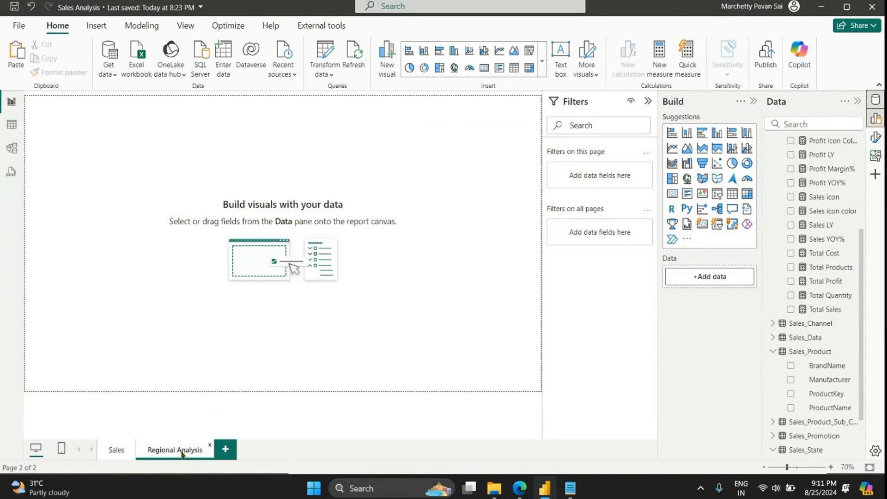
Step: Rename the Sales page as Sales Performance Analysis
left_click(116, 449)
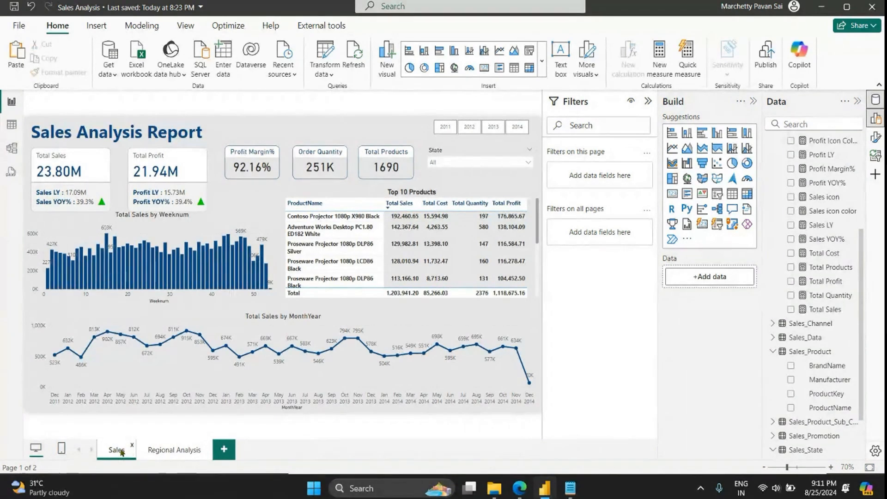
double_click(119, 450)
left_click(124, 449)
type("A")
type("nalysis")
key("Return")
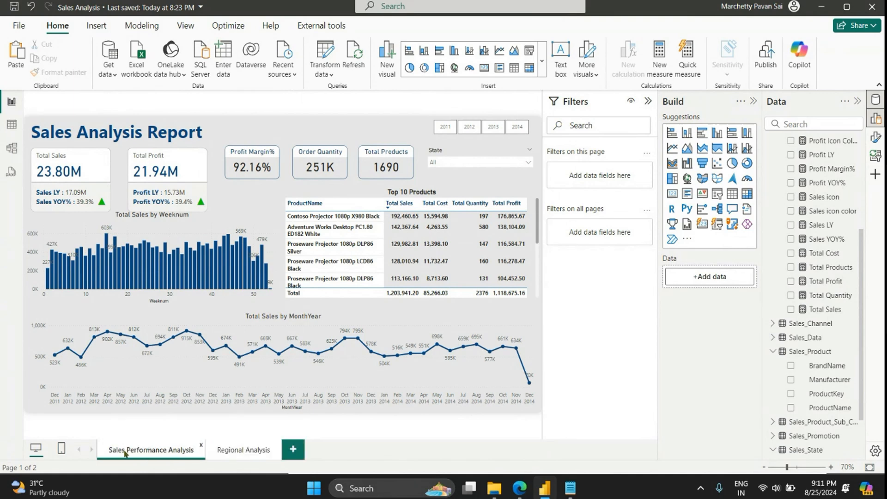
Step: Duplicate the Sales Performance Analysis page
left_click(249, 450)
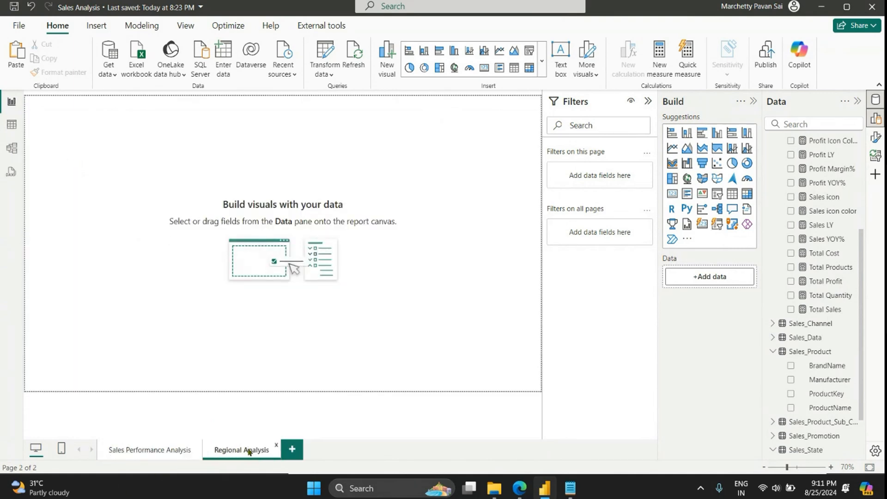
left_click(166, 451)
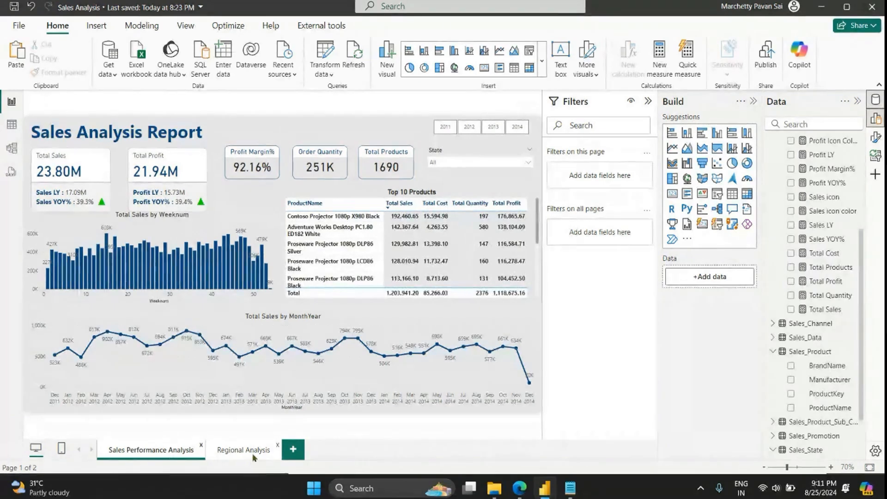
left_click(253, 455)
left_click(162, 455)
right_click(162, 455)
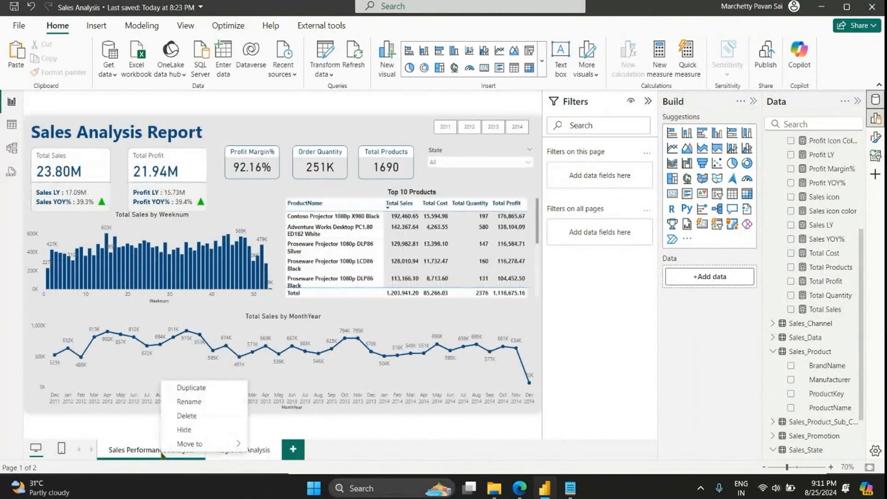
left_click(218, 392)
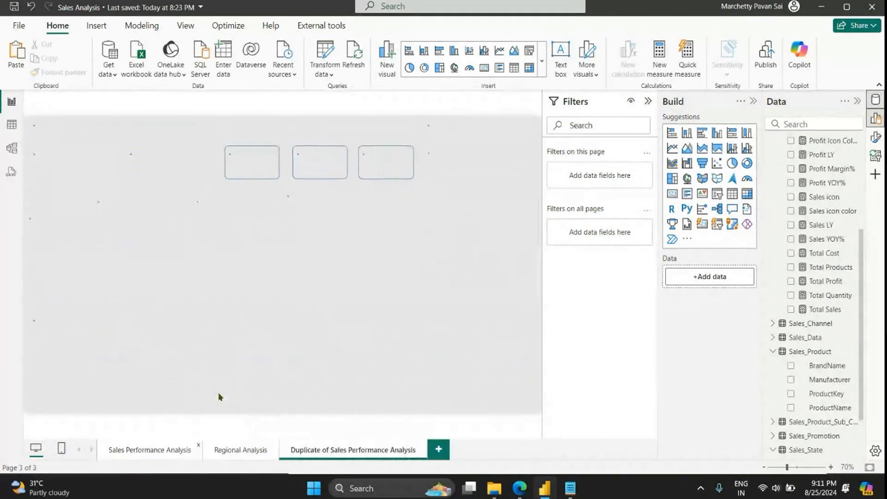
Step: Delete the empty Regional Analysis page from the report
left_click(271, 452)
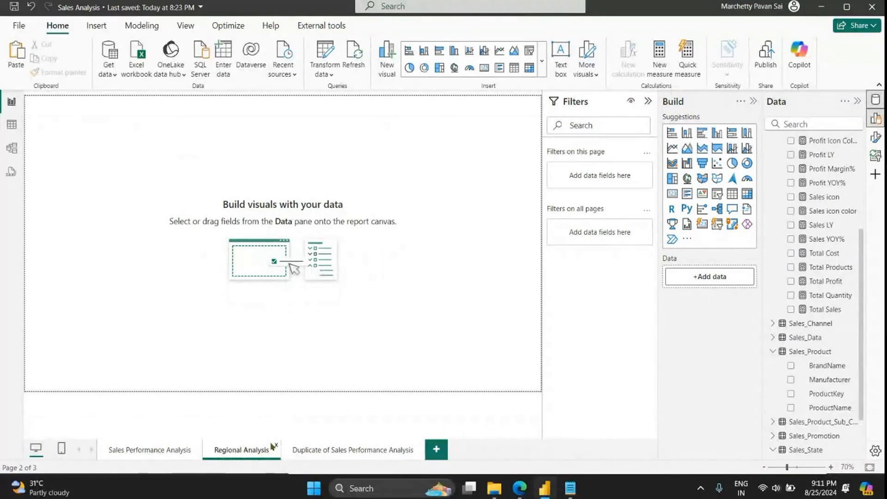
left_click(276, 445)
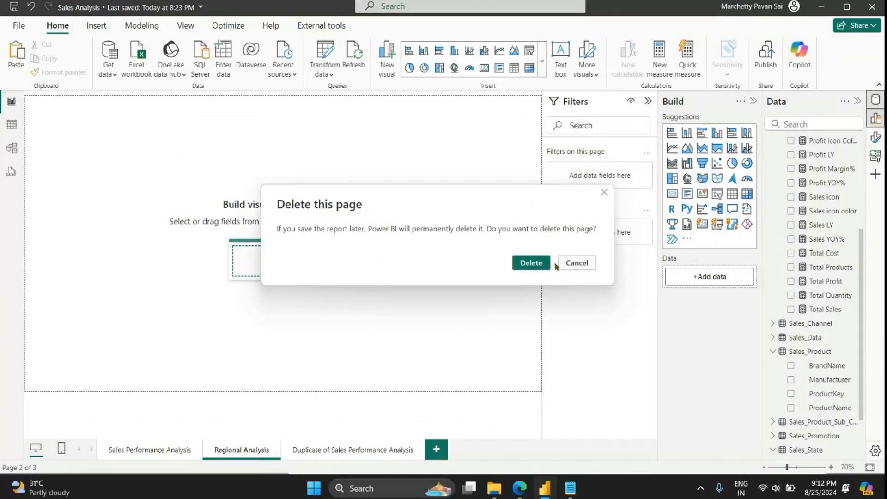
left_click(531, 262)
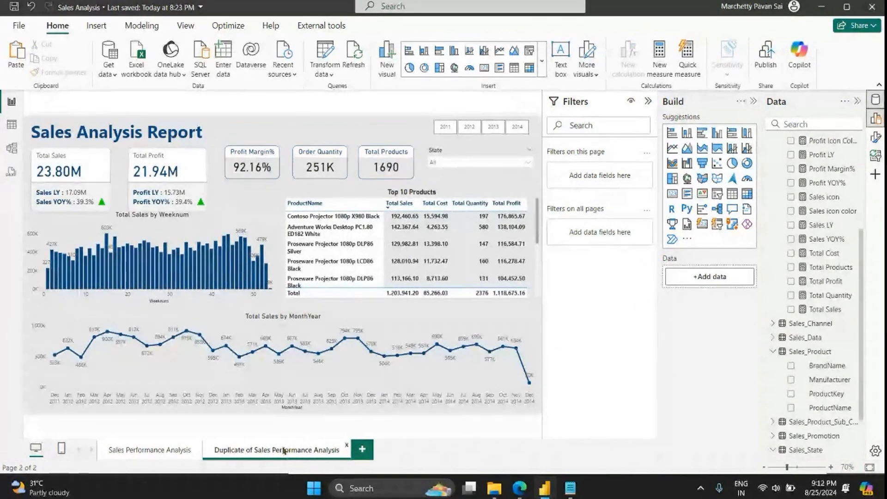
Step: Rename the Duplicate of Sales Performance Analysis page as Regional Analysis
right_click(255, 451)
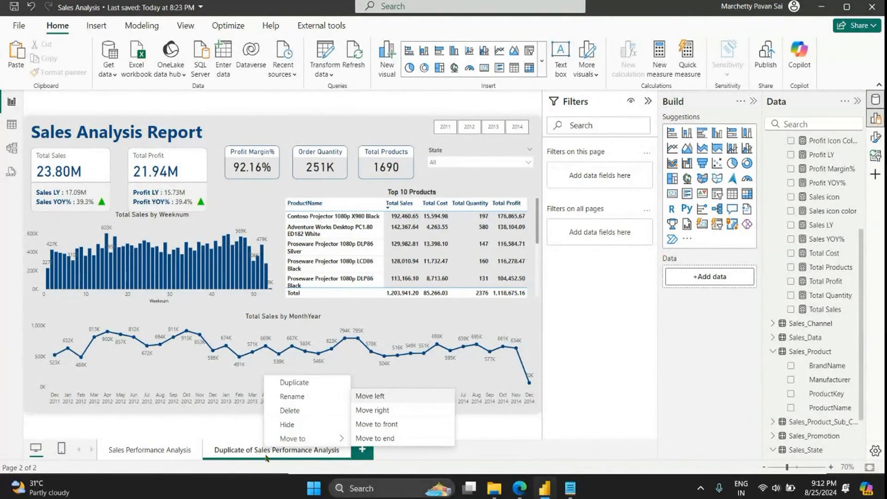
left_click(253, 452)
double_click(258, 451)
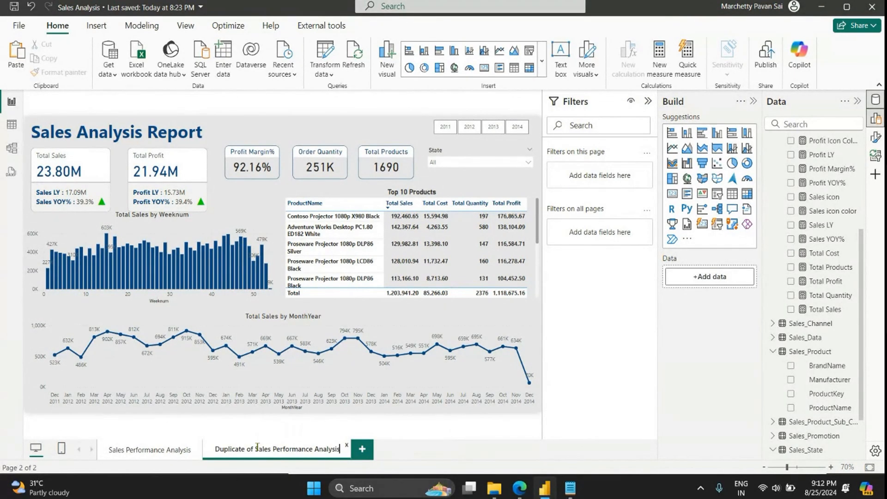
key("ctrl+Left")
key("ctrl+Left")
key("ctrl+Left")
key("BackSpace")
key("BackSpace")
key("BackSpace")
key("BackSpace")
key("BackSpace")
key("BackSpace")
key("BackSpace")
key("BackSpace")
key("BackSpace")
key("BackSpace")
key("BackSpace")
key("BackSpace")
key("BackSpace")
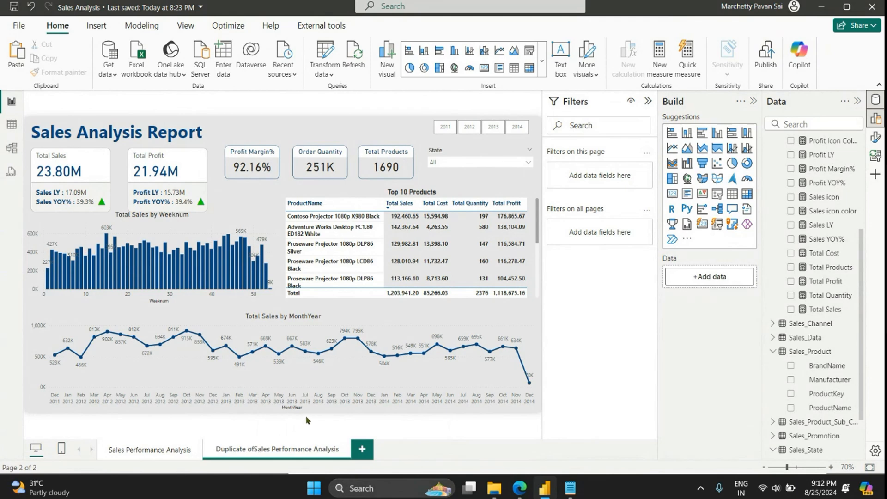
left_click(328, 449)
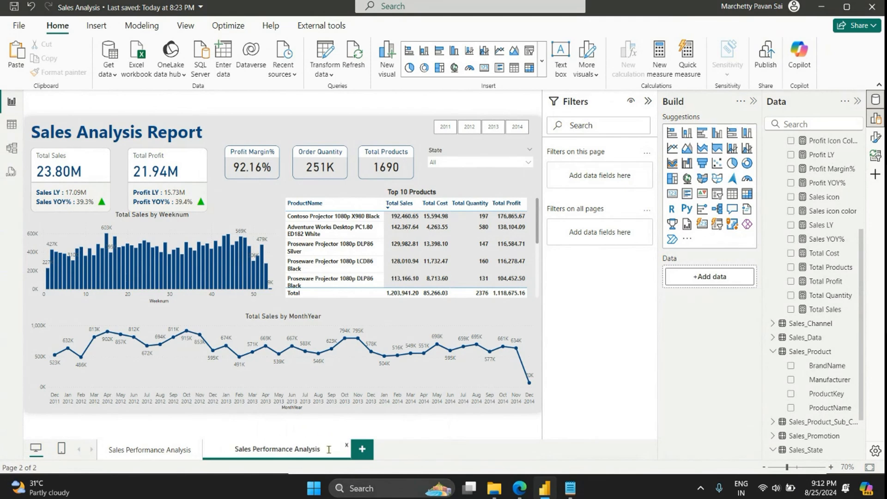
left_click_drag(315, 452, 292, 449)
type("Regional")
key("Return")
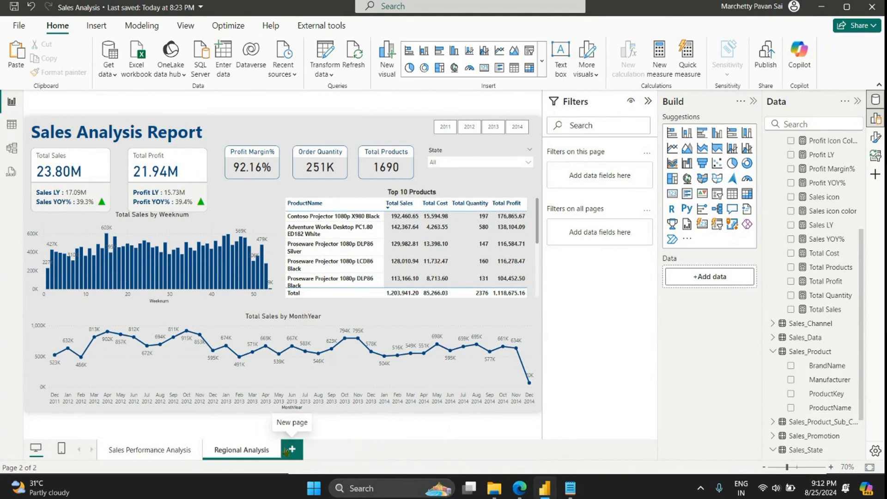
Step: Delete the weekly sales column chart, the Top 10 Products table and the Total Sales by MonthYear line chart from the Regional Analysis page
left_click(228, 224)
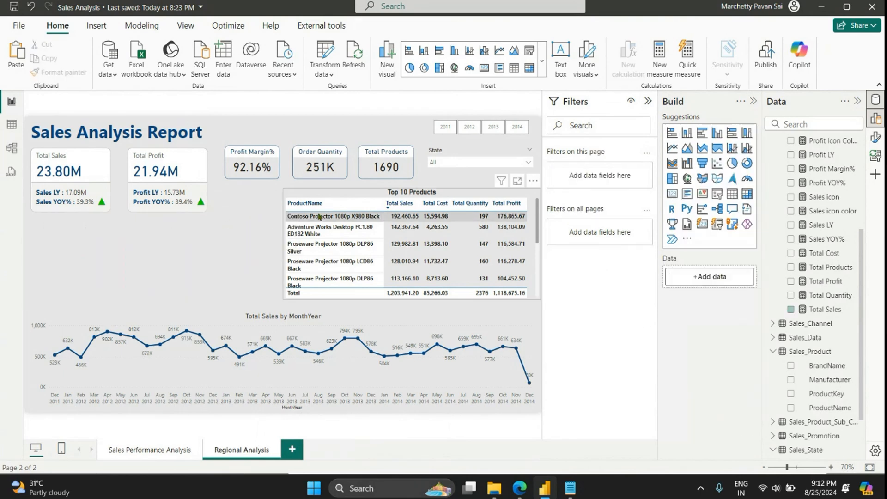
key("Delete")
left_click(331, 195)
key("Delete")
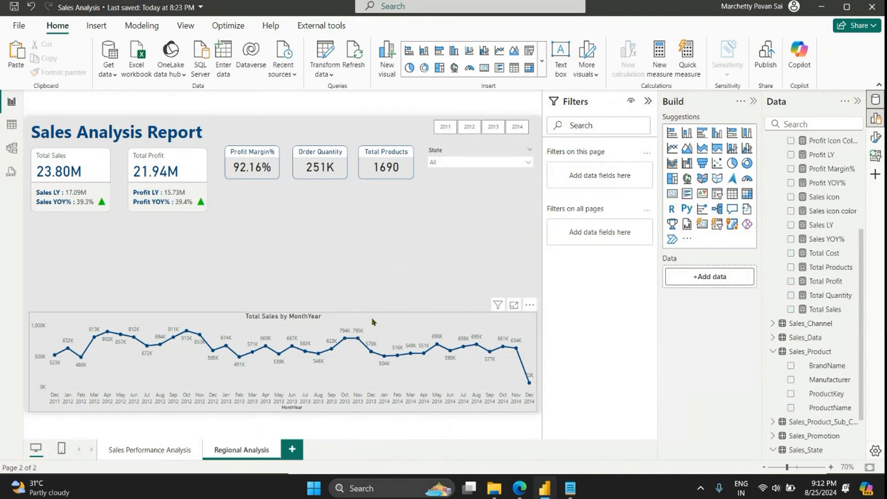
left_click(373, 322)
key("Delete")
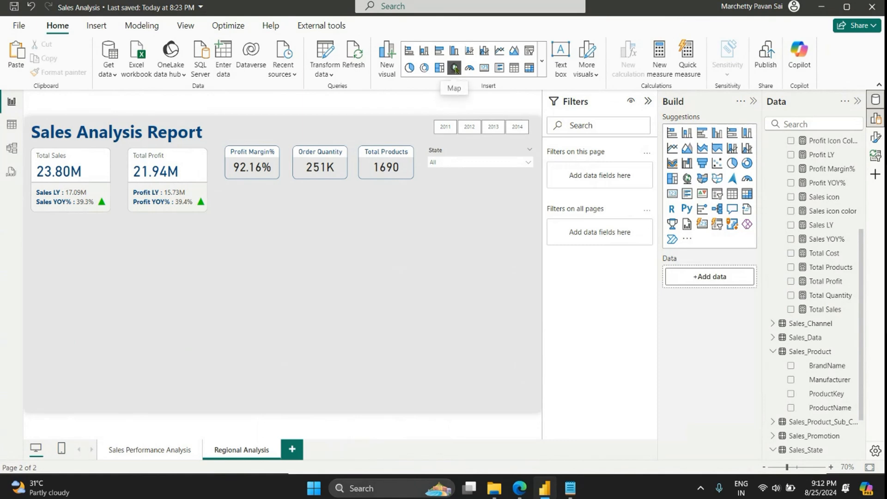
Step: Insert a map visual and size it to fill the empty area beneath the Total Sales and Total Profit cards
scroll(838, 326, "down", 1)
scroll(835, 314, "up", 3)
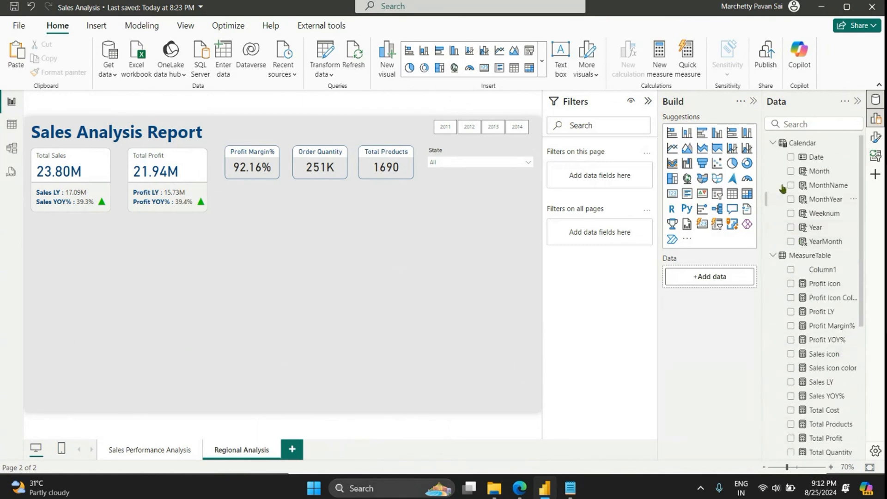
left_click(773, 158)
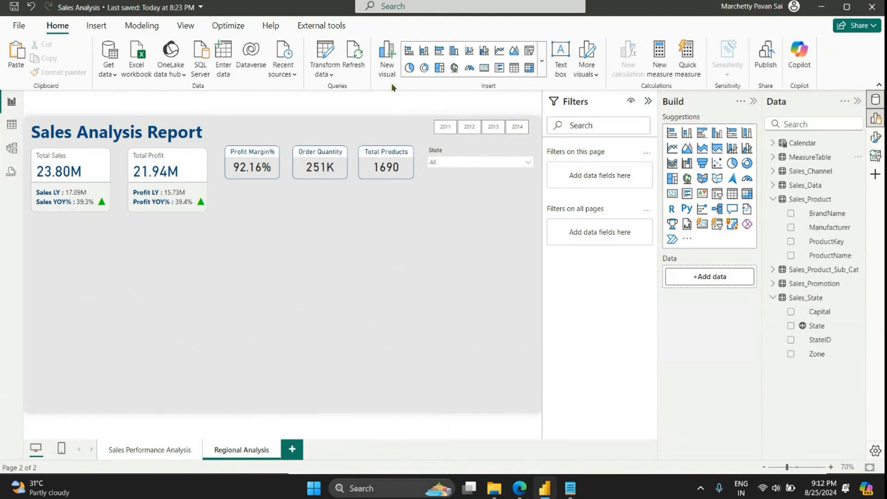
left_click(543, 70)
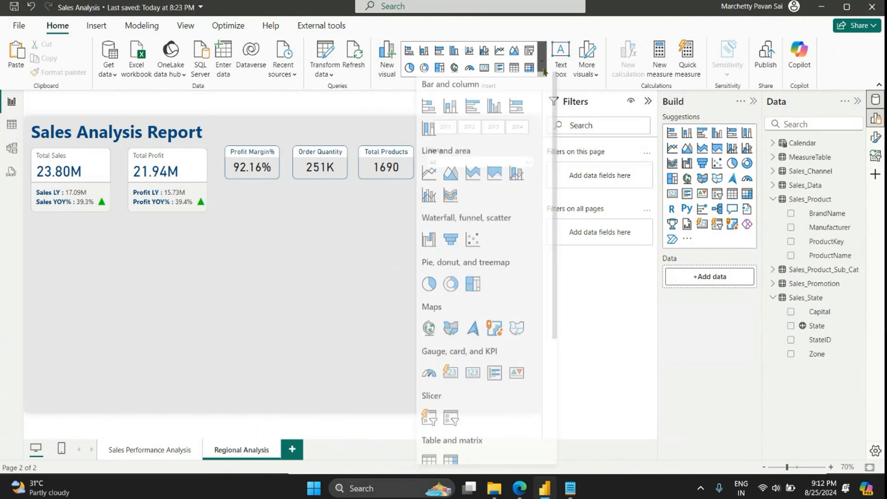
left_click(429, 333)
left_click_drag(139, 328, 262, 397)
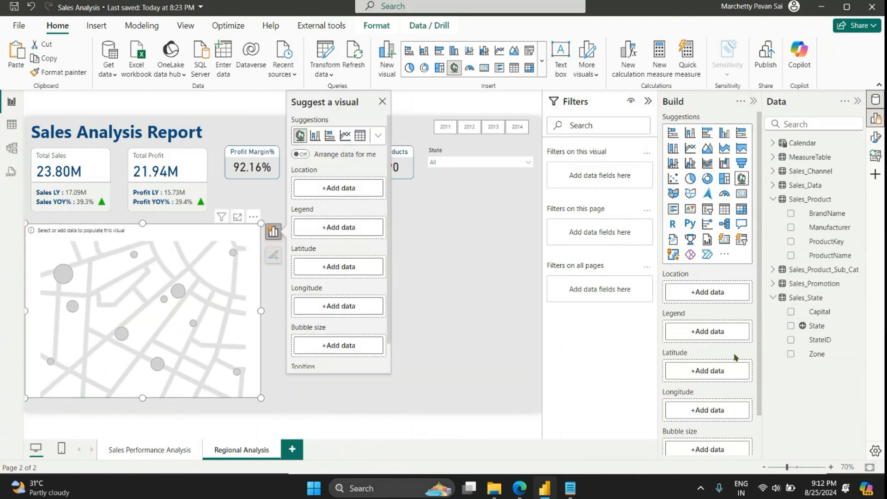
Step: Assign State as the map's location and Total Sales as its bubble size
left_click_drag(824, 326, 711, 296)
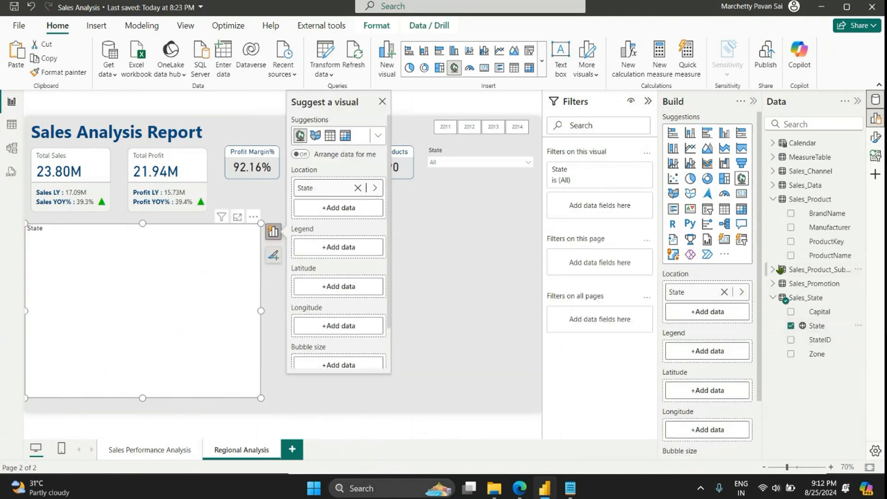
left_click(773, 157)
left_click_drag(826, 368, 701, 405)
scroll(671, 368, "down", 2)
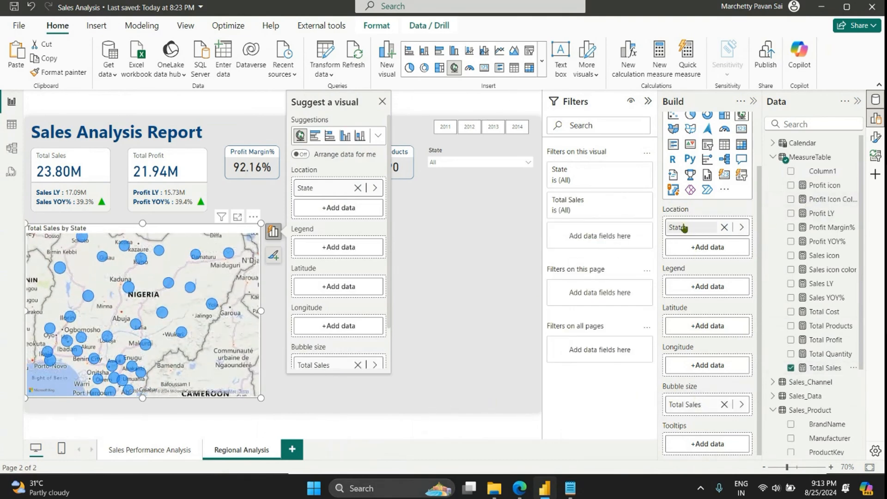
Step: Filter the map's State field to the Top 5 items by Total Sales
left_click(606, 172)
left_click(601, 208)
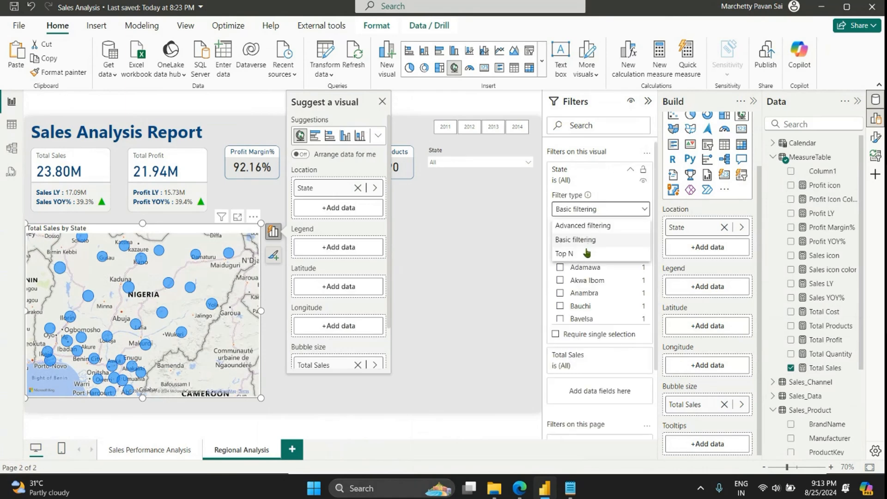
left_click(586, 253)
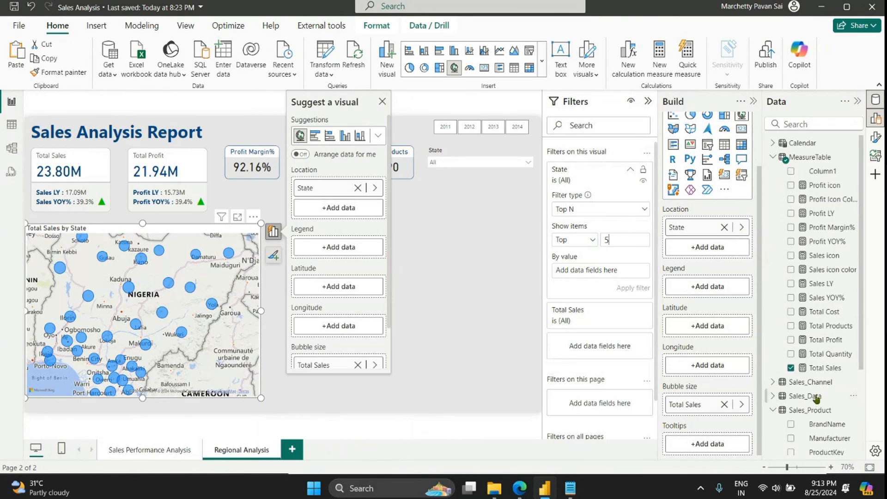
left_click_drag(822, 369, 603, 274)
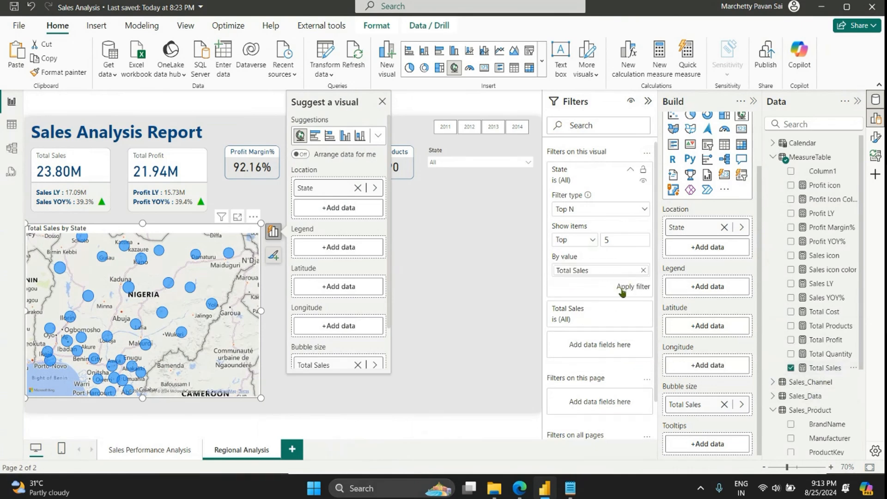
left_click(632, 287)
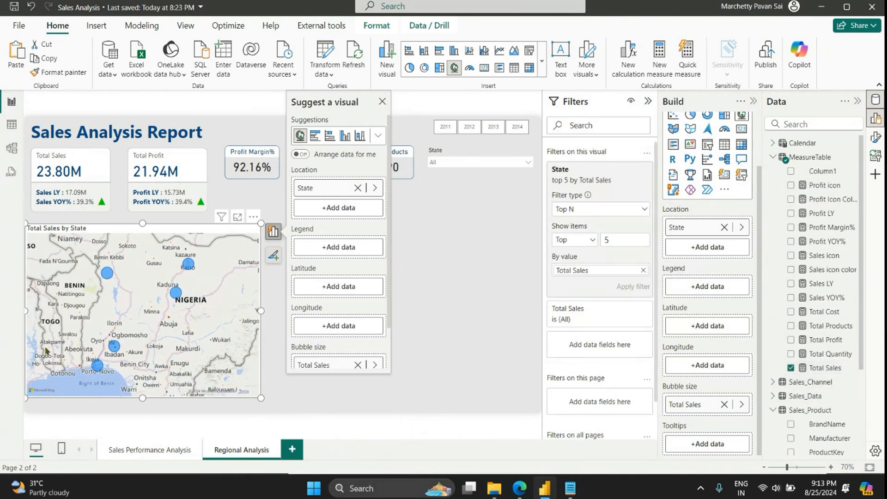
Step: Turn off the map's title and turn on its category labels
left_click(876, 140)
left_click(542, 103)
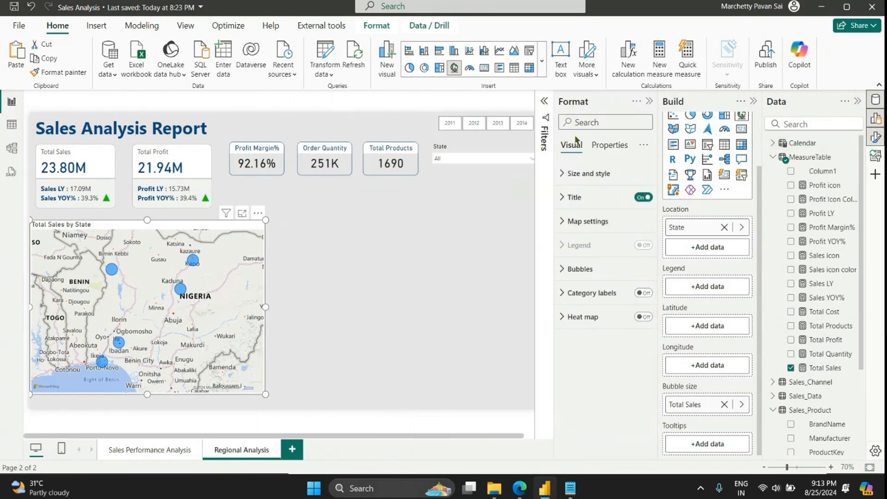
left_click(642, 197)
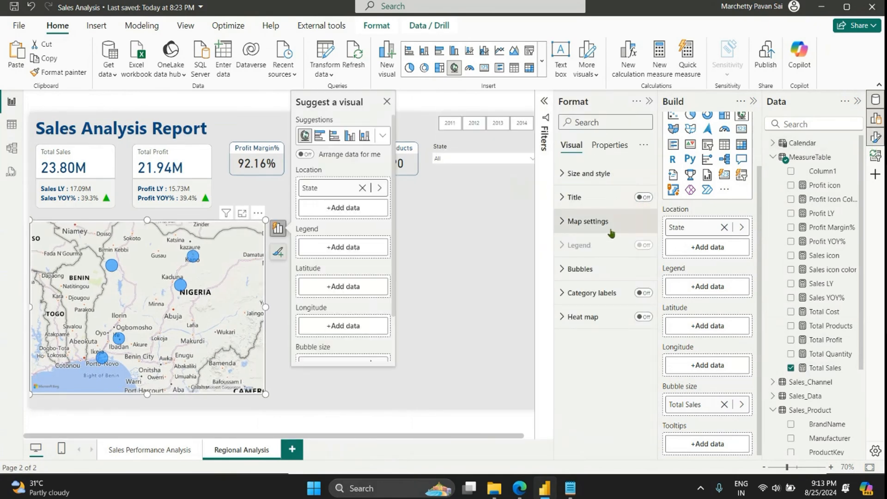
left_click(646, 293)
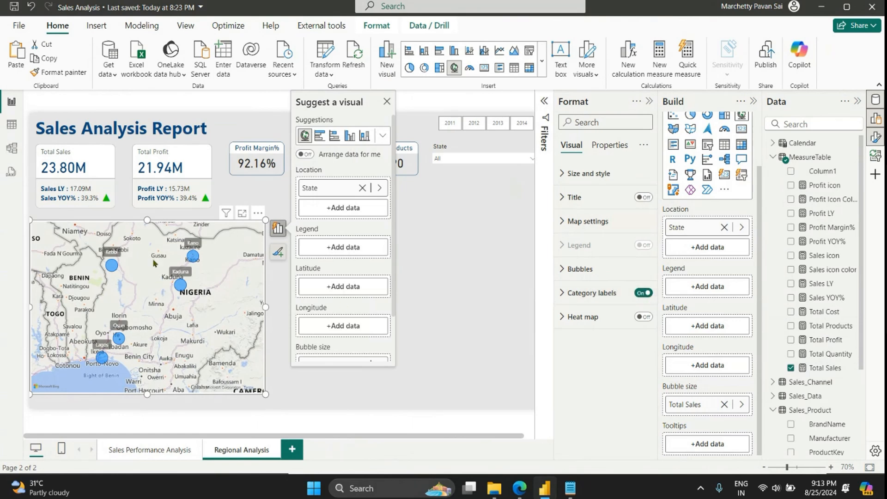
left_click(644, 316)
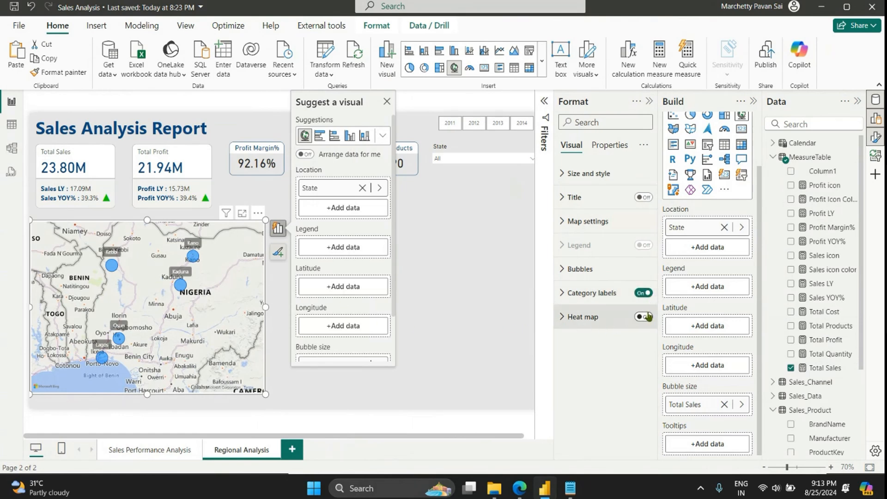
left_click(601, 292)
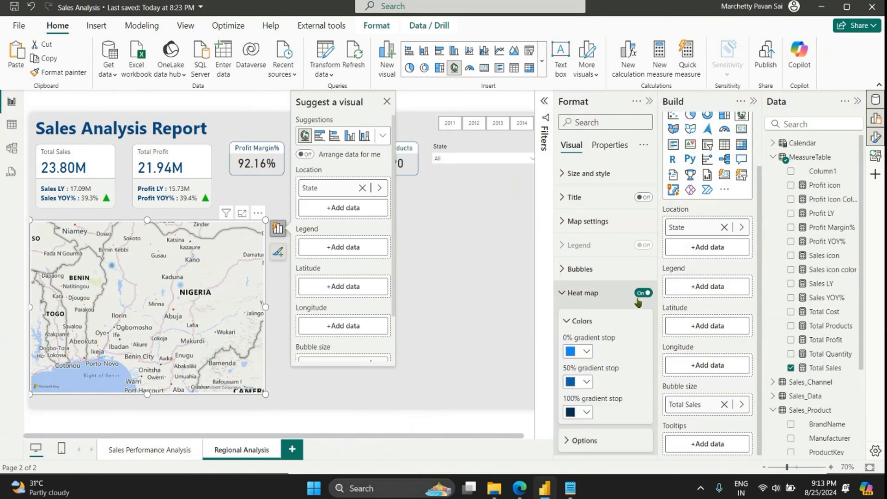
left_click(643, 292)
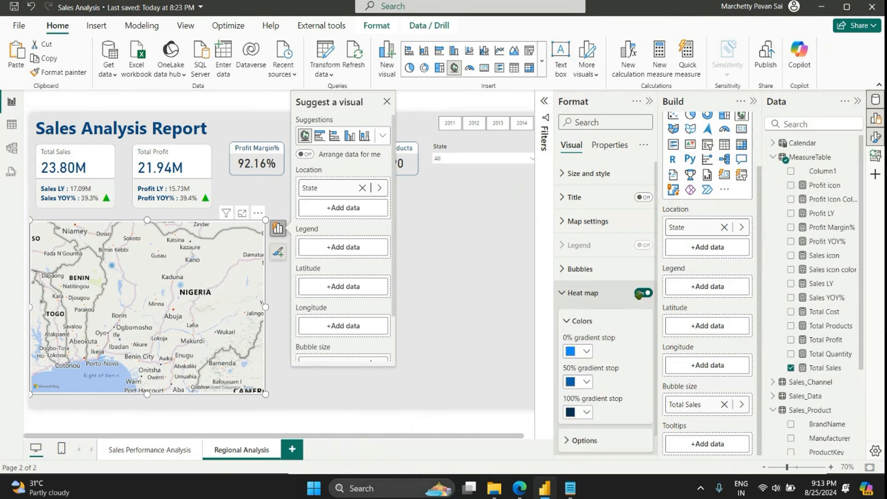
left_click(608, 277)
left_click(609, 279)
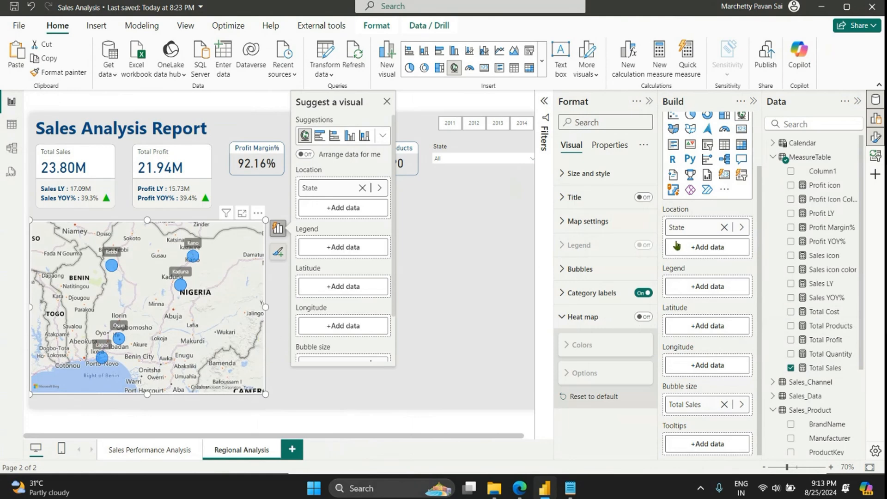
Step: Set the map style to Grayscale
left_click(608, 219)
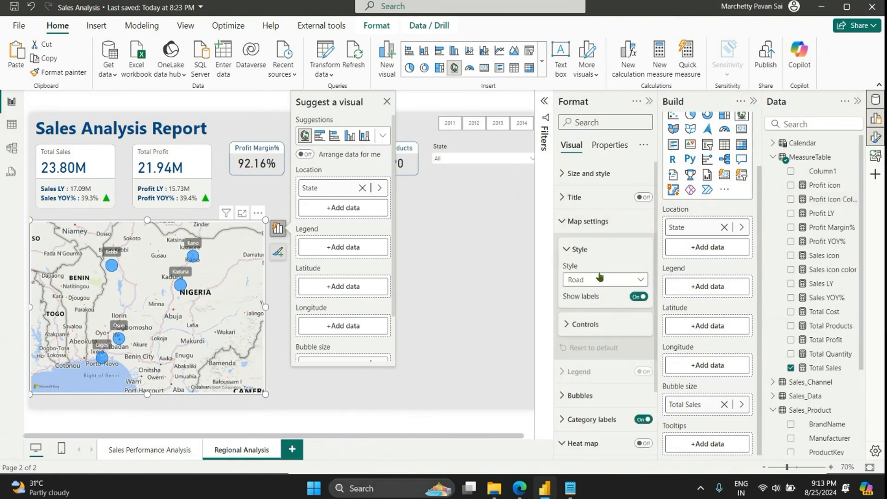
left_click(601, 279)
left_click(583, 335)
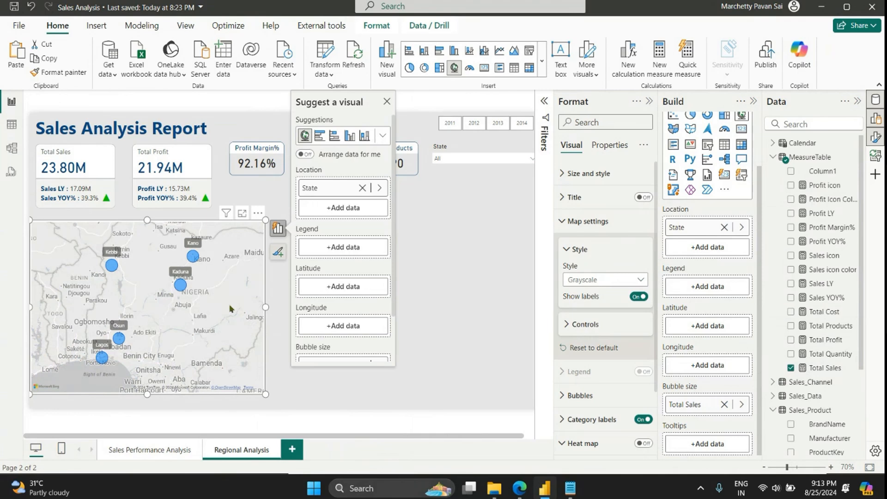
Step: Change the default colour of the map's bubbles to dark blue
left_click(579, 395)
scroll(582, 370, "down", 5)
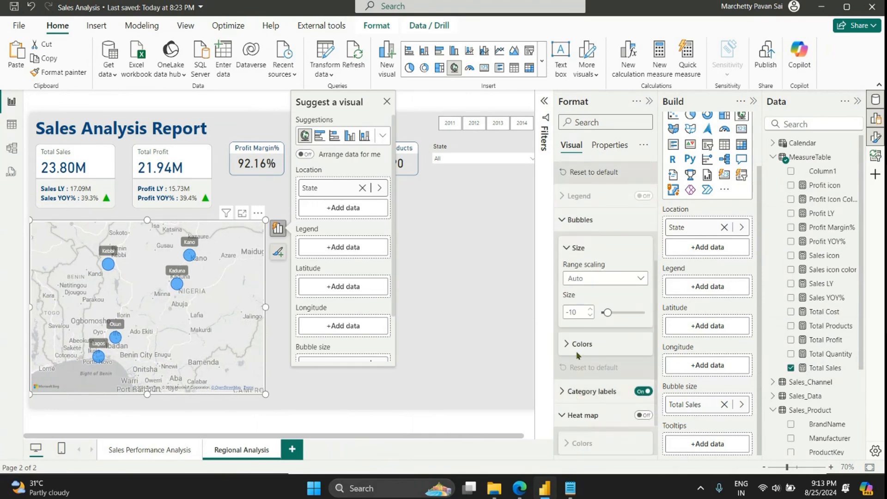
left_click(576, 346)
left_click(586, 375)
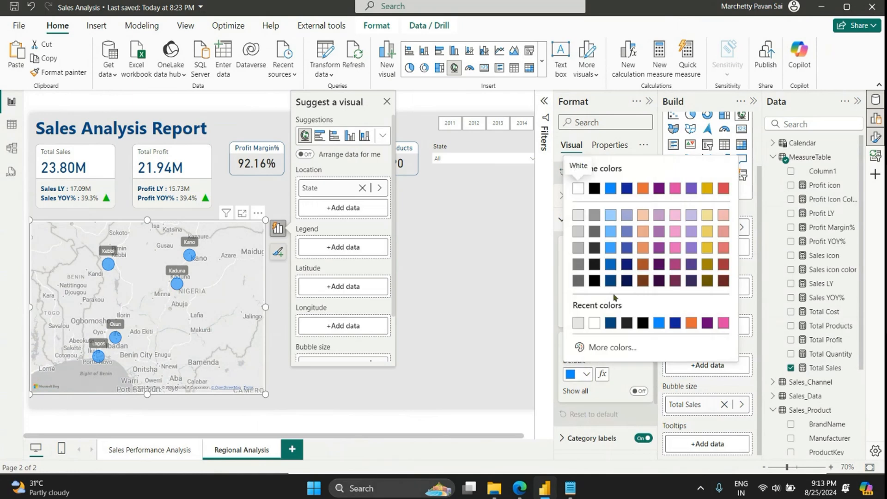
left_click(611, 281)
left_click(326, 381)
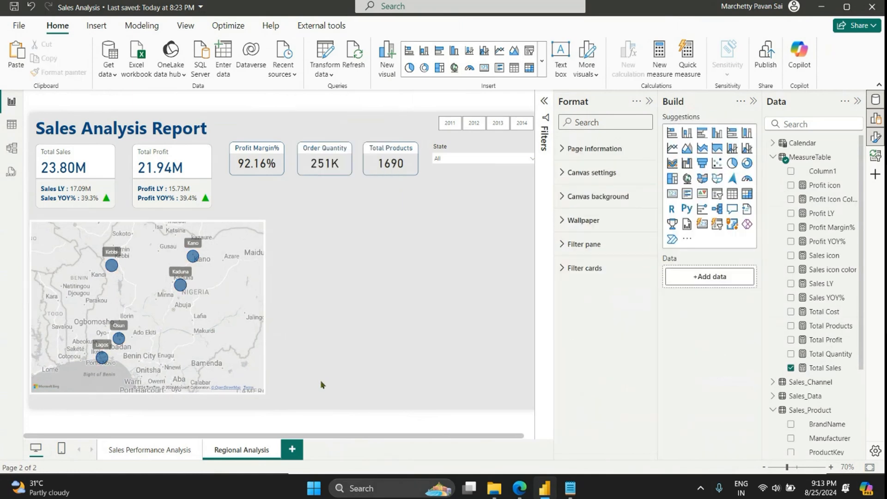
Step: Extend the map's lower edge slightly towards the lower edge of the page
left_click(263, 351)
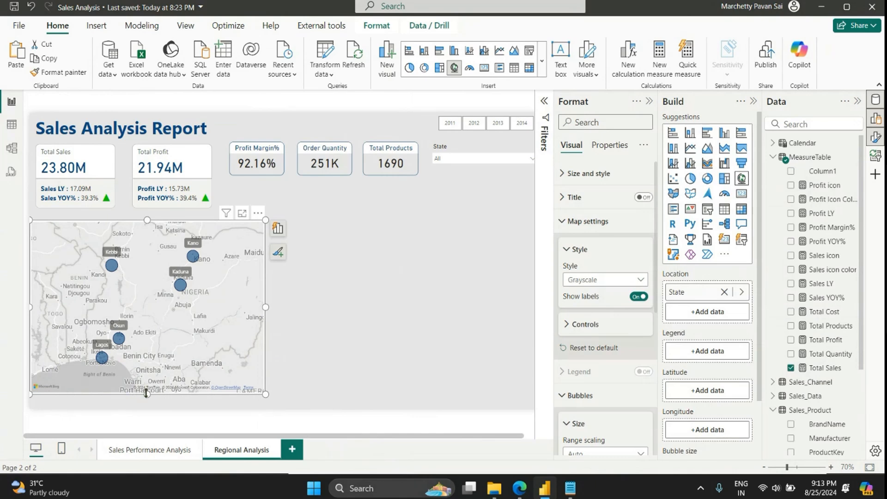
left_click_drag(147, 393, 147, 401)
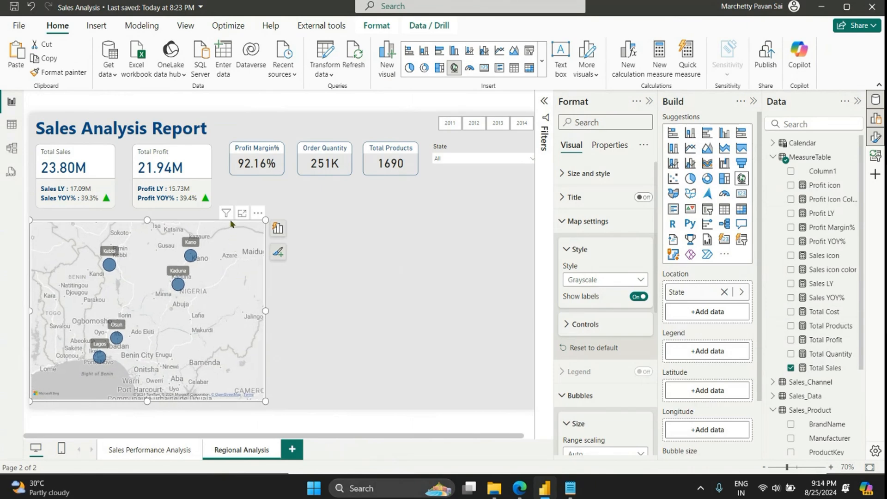
Step: Nudge the map slightly up and towards the right, and view the tooltips of its state bubbles
left_click_drag(231, 224, 237, 222)
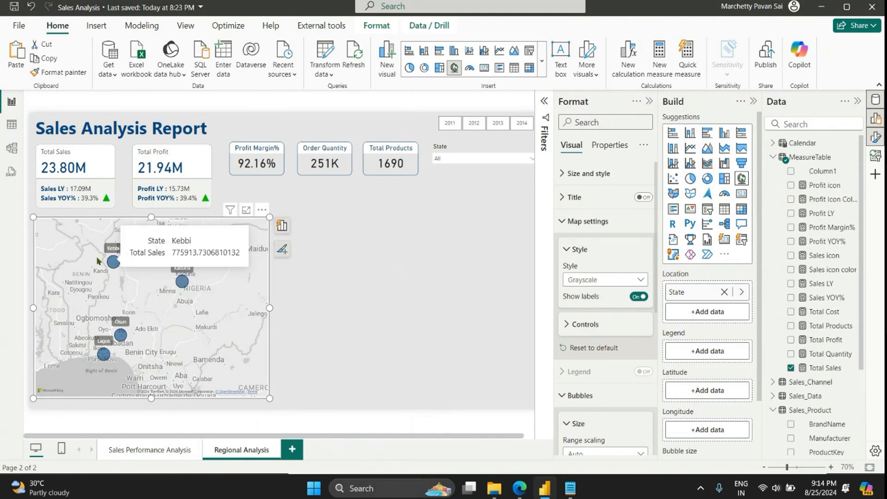
mouse_move(110, 265)
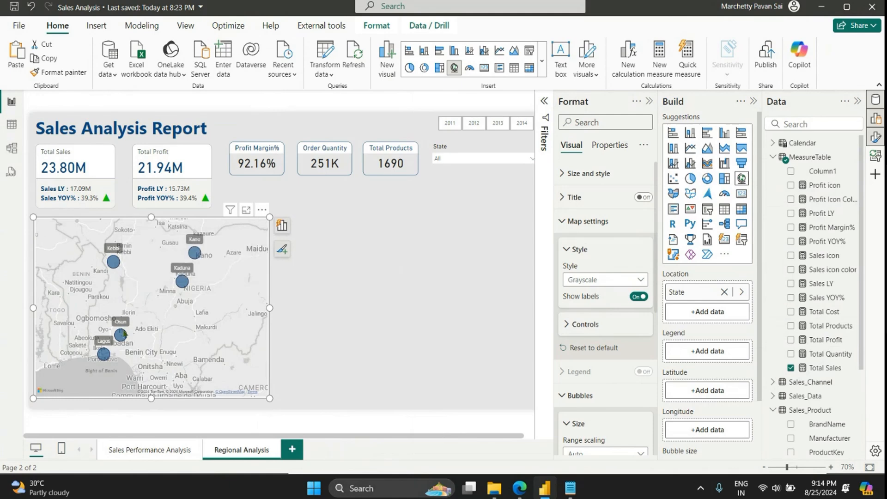
mouse_move(106, 356)
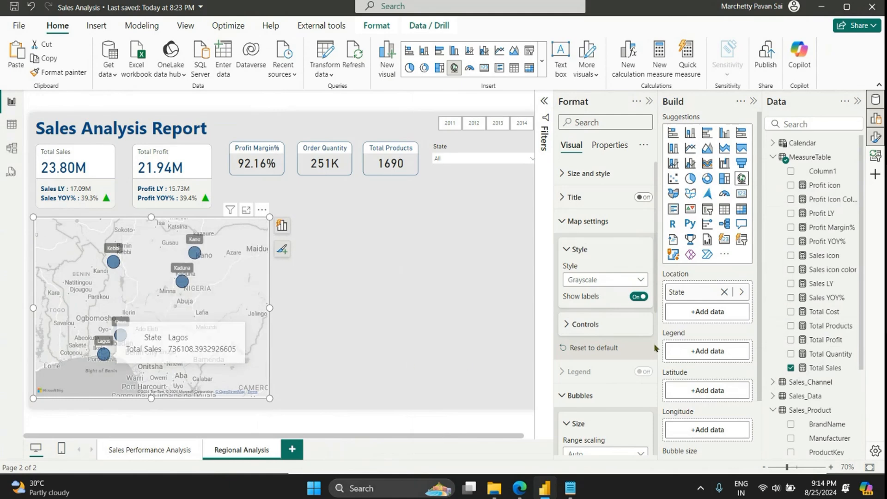
Step: Add Total Quantity, Total Profit and Total Cost to the map's tooltips
scroll(674, 344, "down", 3)
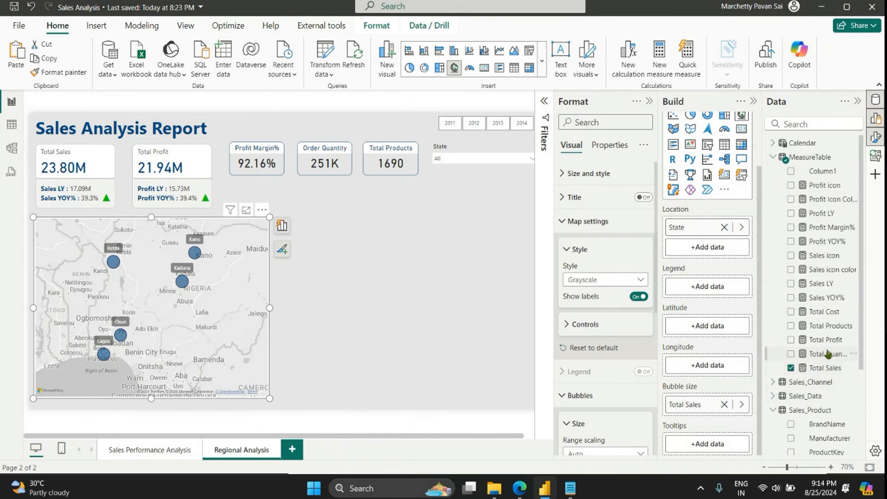
left_click_drag(827, 353, 716, 443)
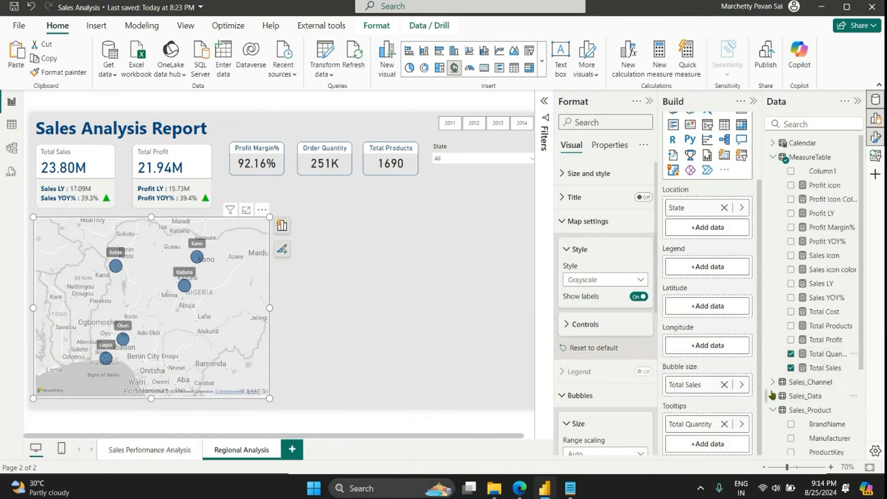
left_click(819, 342)
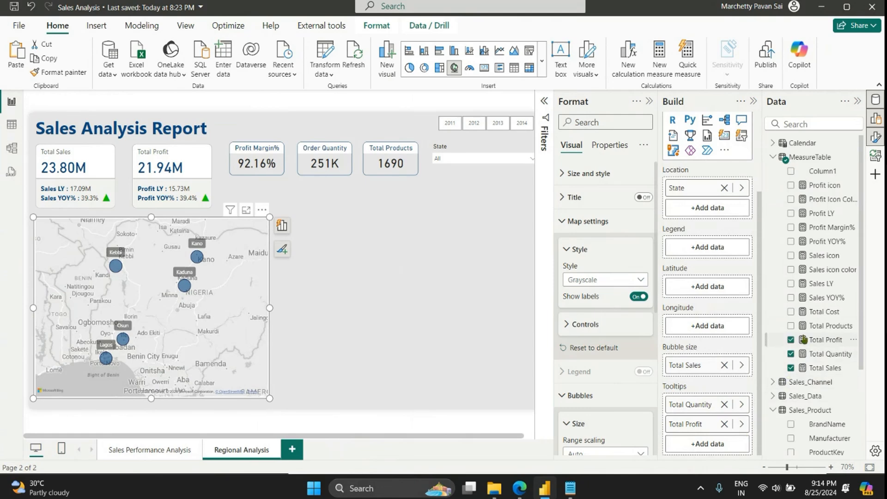
left_click(825, 311)
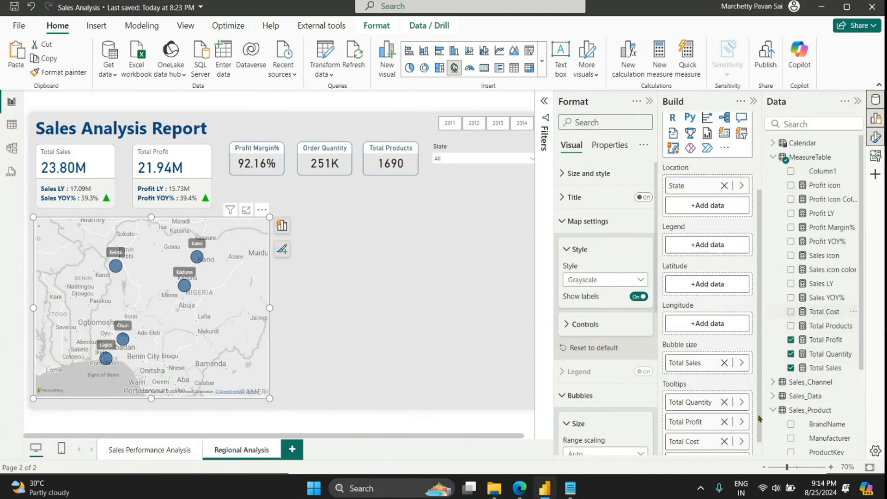
left_click_drag(814, 372, 714, 446)
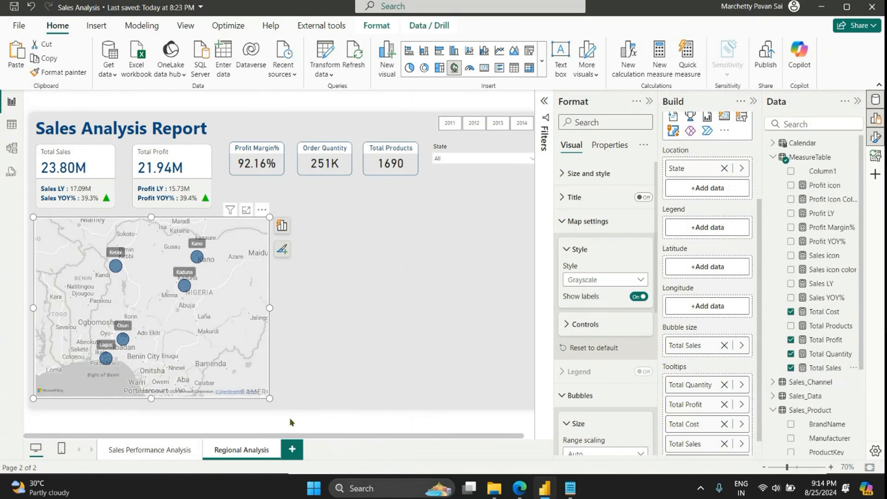
mouse_move(120, 344)
left_click(723, 443)
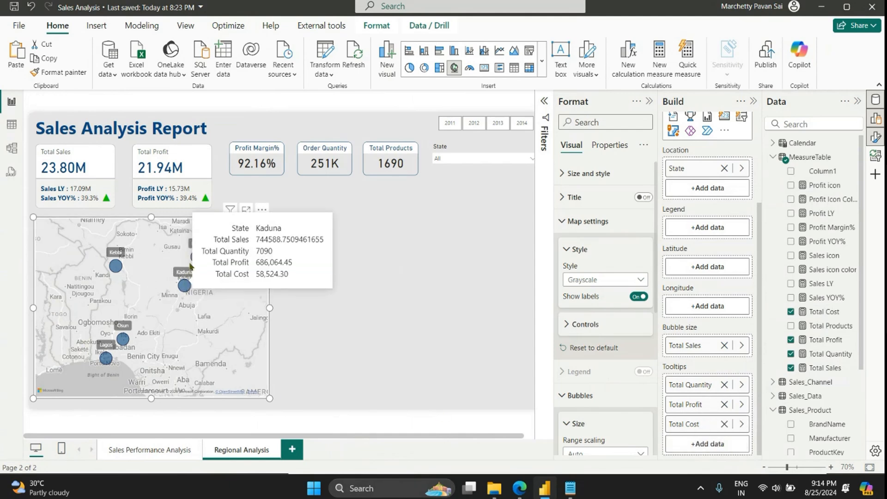
mouse_move(197, 255)
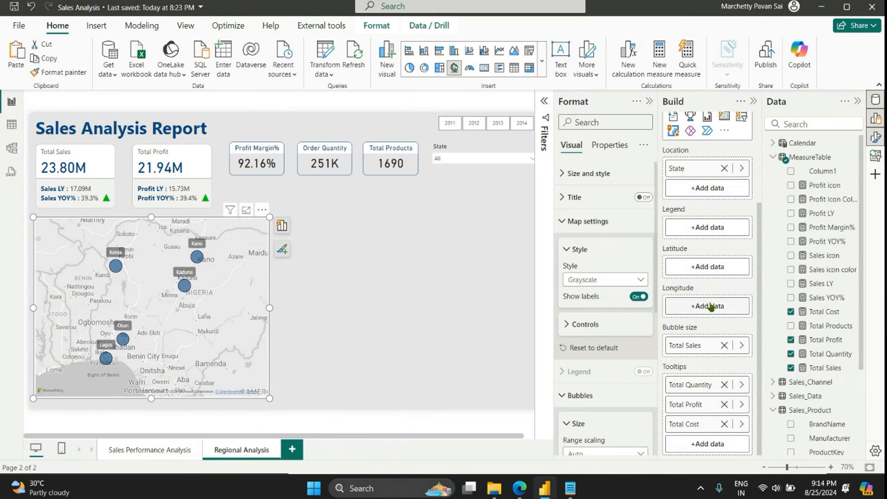
Step: Use the State field as the map's legend so each state's bubble gets its own colour
scroll(709, 306, "up", 3)
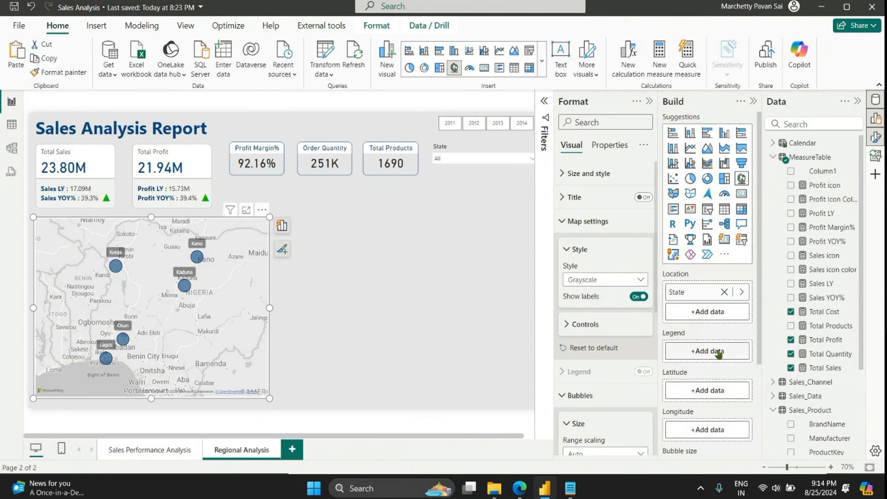
scroll(830, 389, "down", 5)
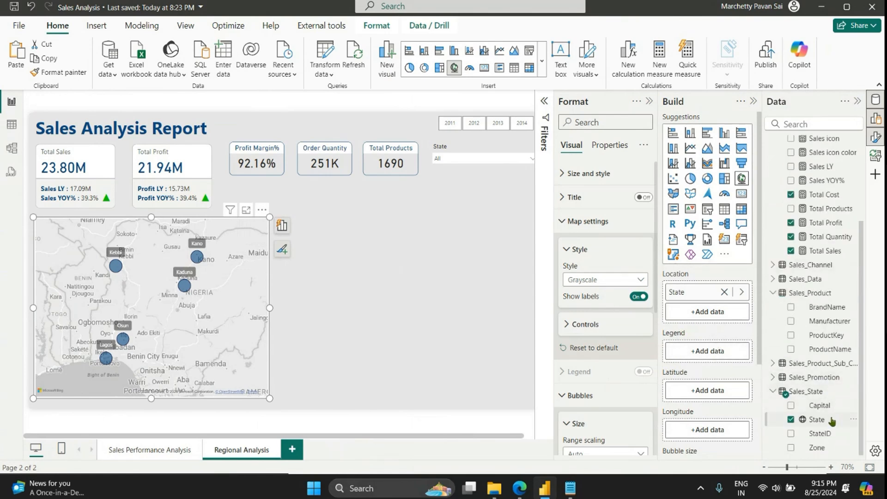
left_click_drag(829, 419, 718, 354)
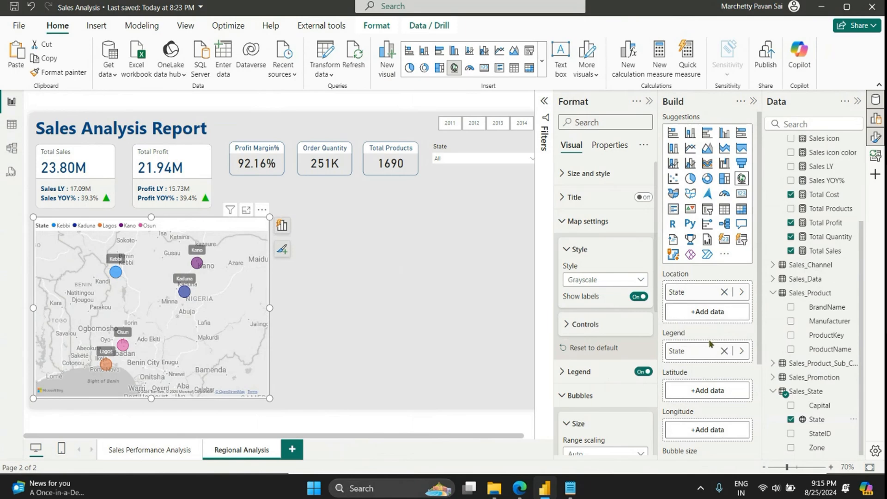
Step: Narrow the map to span the combined width of the Total Sales and Total Profit cards above it
left_click(649, 102)
left_click(436, 284)
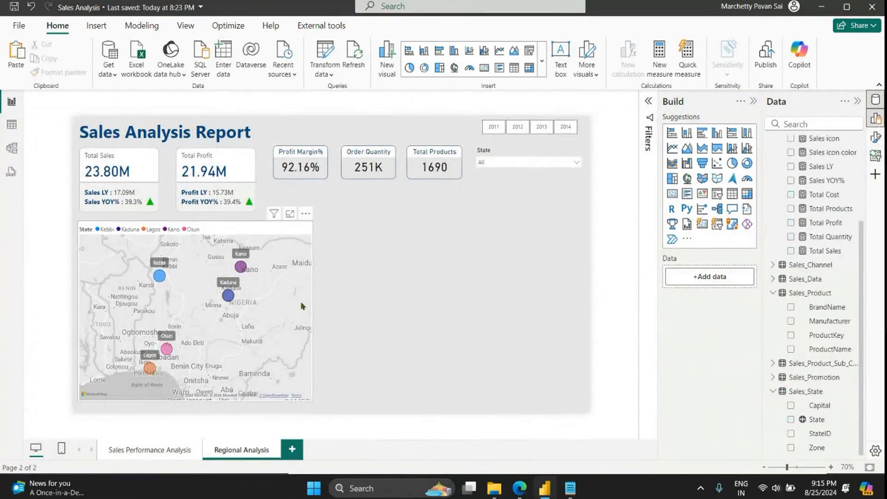
left_click(302, 306)
left_click_drag(312, 401, 254, 397)
left_click(323, 323)
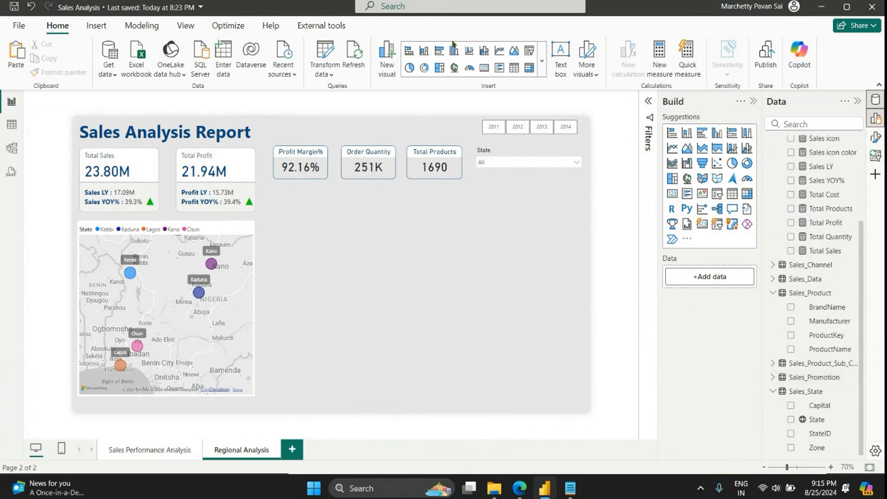
Step: Insert a wide clustered bar chart beside the map with PromotionName on the Y-axis and Total Sales on the X-axis
left_click(439, 50)
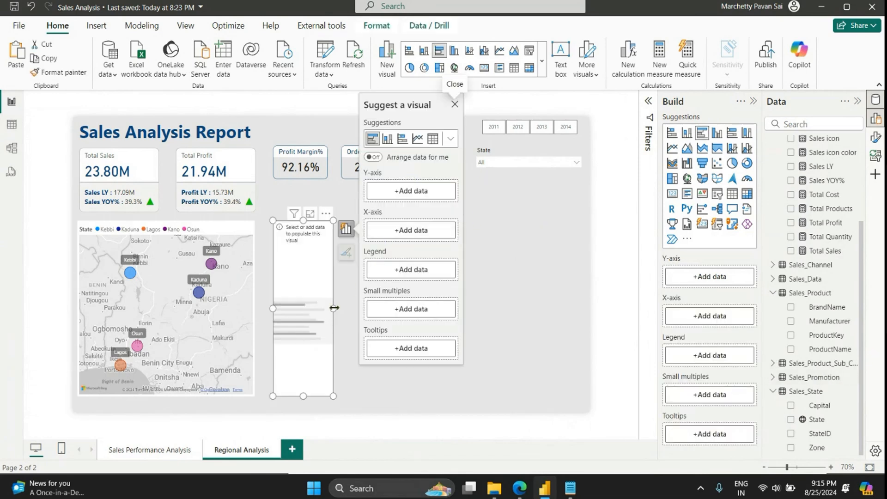
left_click_drag(334, 308, 530, 305)
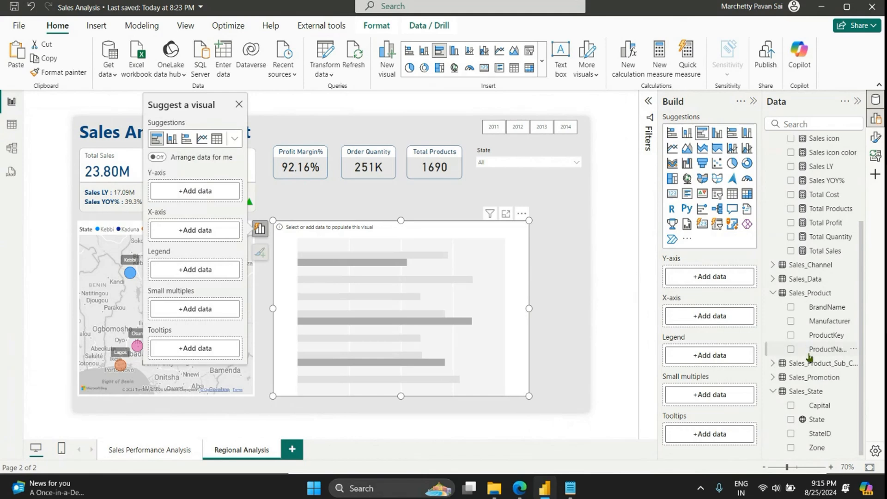
left_click(772, 377)
scroll(770, 377, "down", 1)
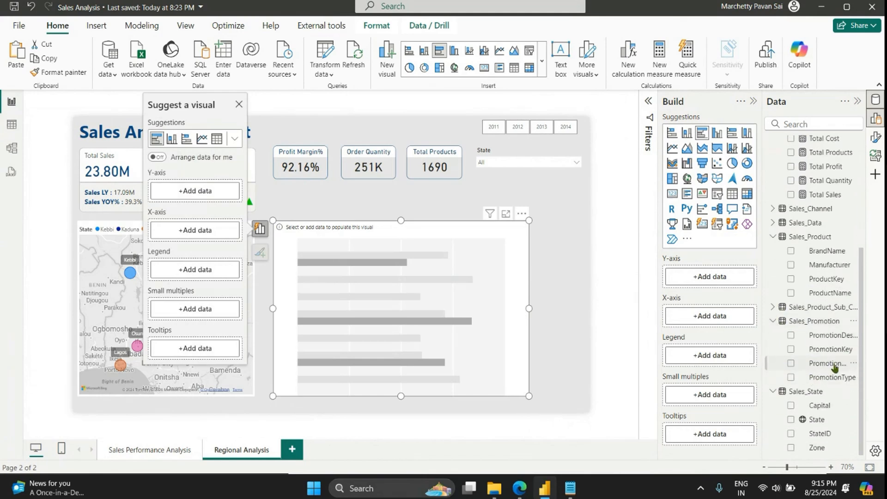
left_click_drag(829, 364, 704, 277)
scroll(834, 251, "up", 3)
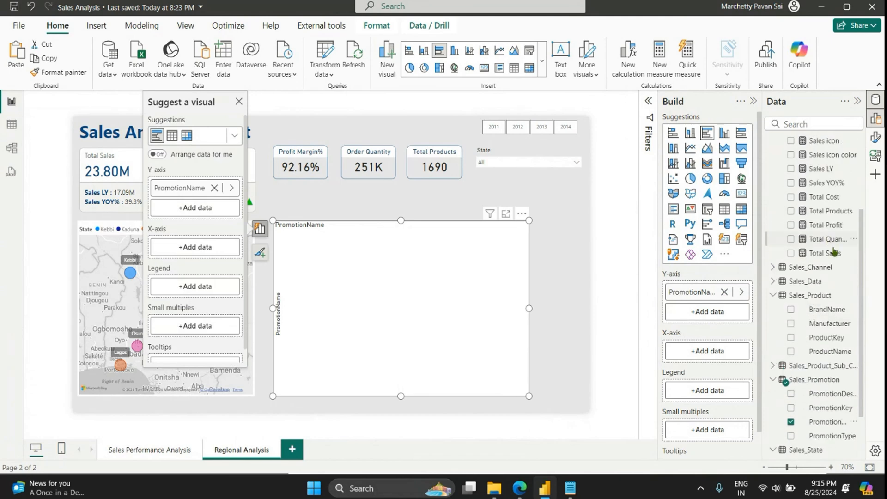
left_click_drag(831, 252, 711, 353)
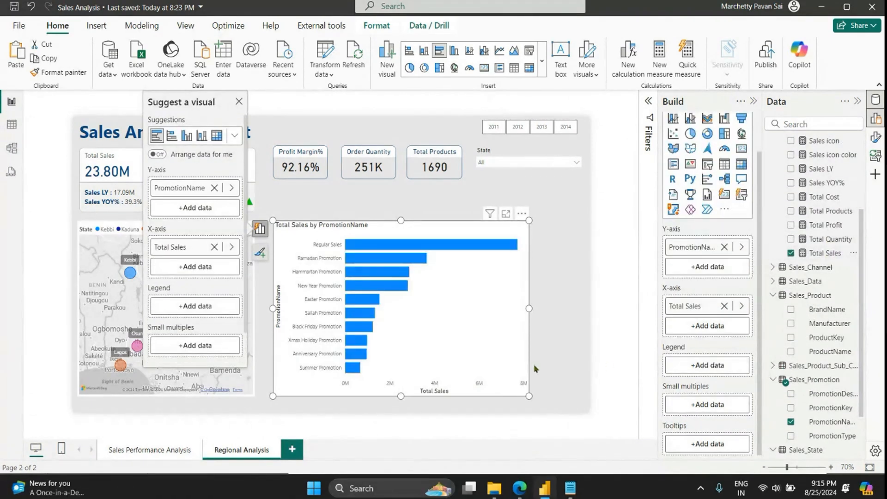
Step: Turn off the Y-axis title of the promotion bar chart
left_click(875, 138)
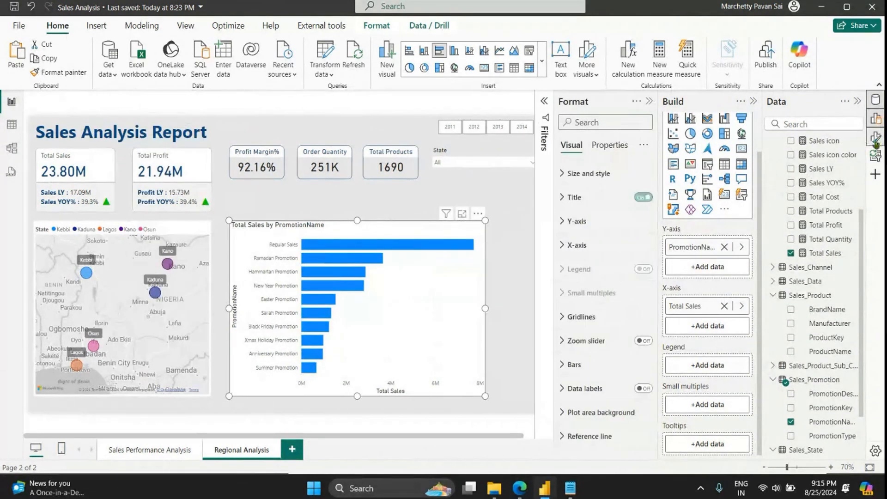
left_click(577, 221)
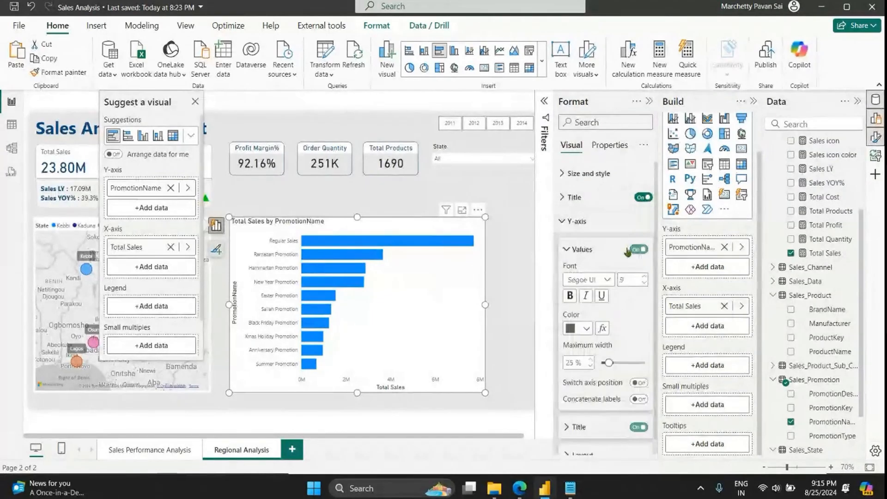
left_click(638, 427)
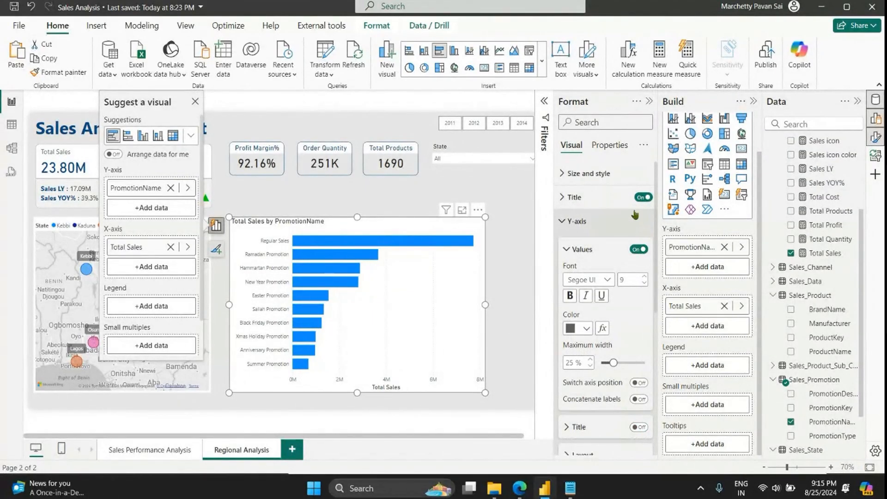
Step: Turn off the background of the promotion bar chart
left_click(600, 174)
left_click(638, 396)
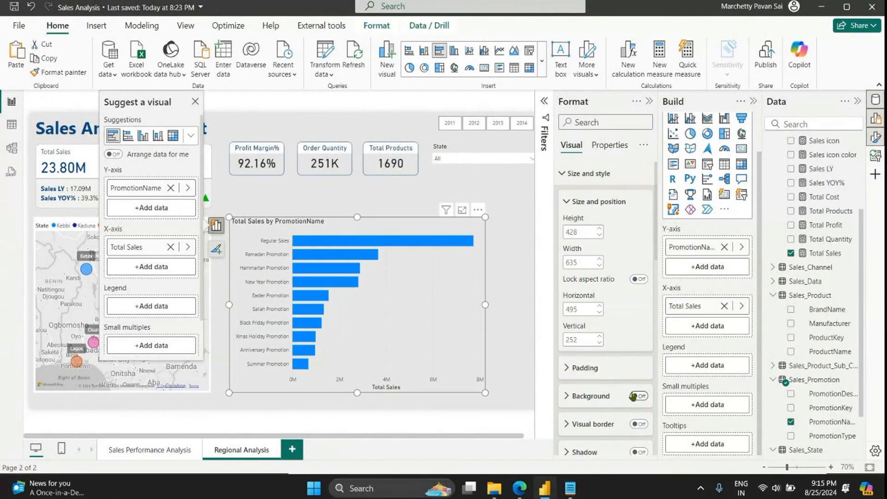
left_click(579, 201)
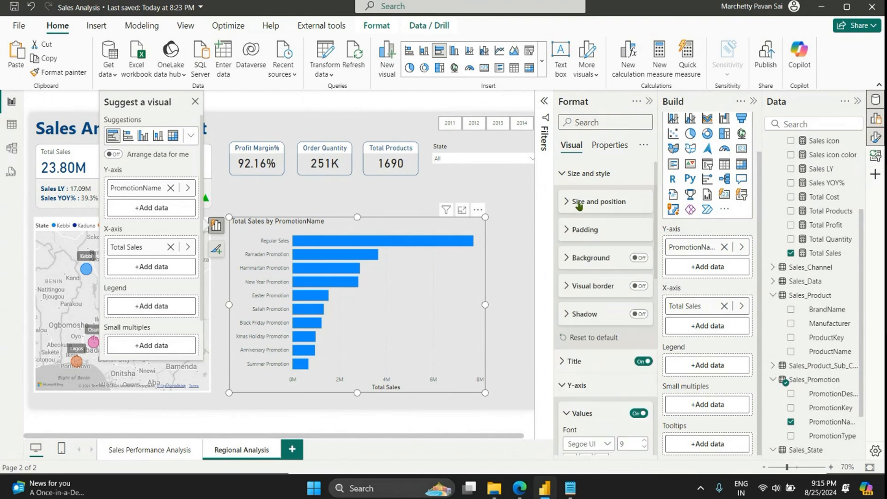
left_click(590, 177)
left_click(580, 221)
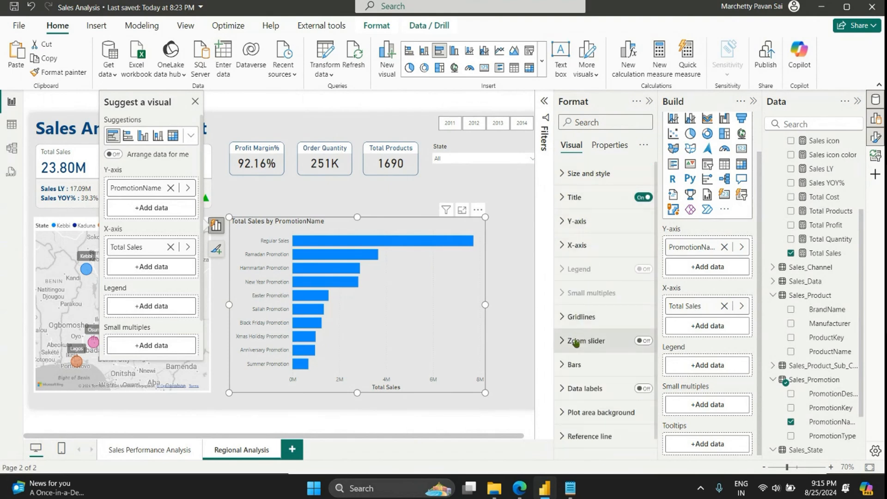
Step: Change the colour of all bars in the promotion chart to dark blue
left_click(574, 365)
scroll(606, 351, "down", 4)
left_click(585, 305)
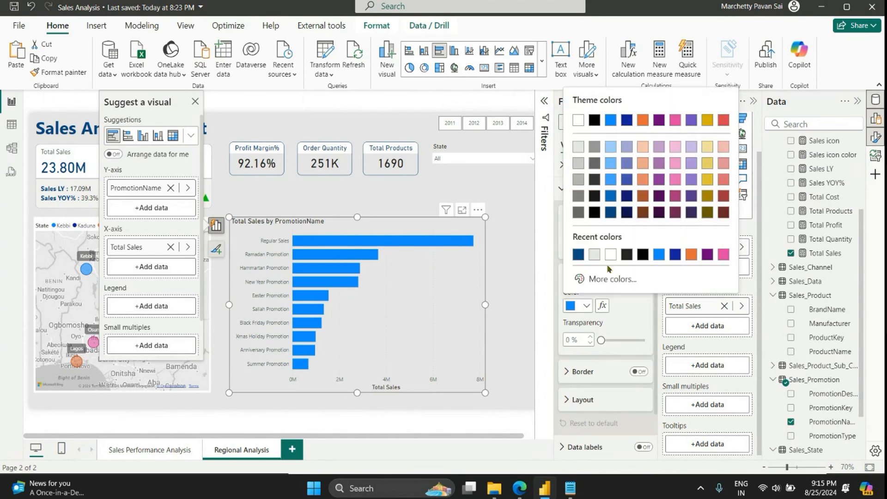
left_click(611, 217)
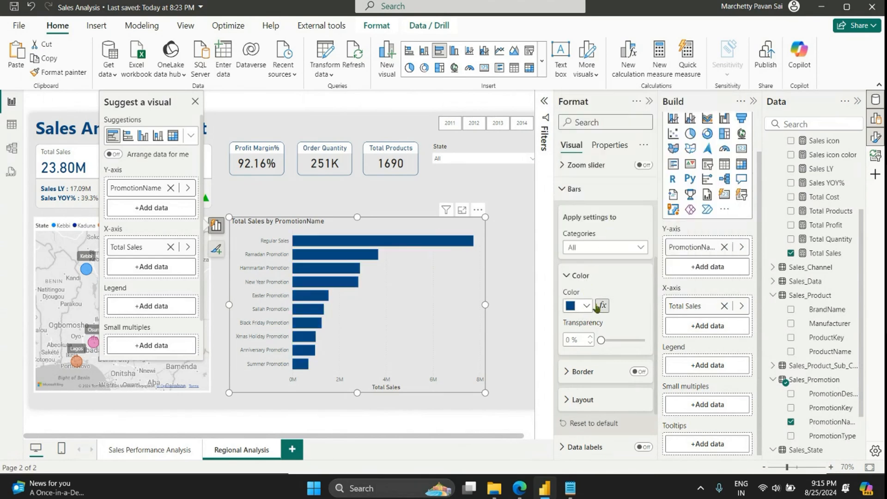
left_click(574, 188)
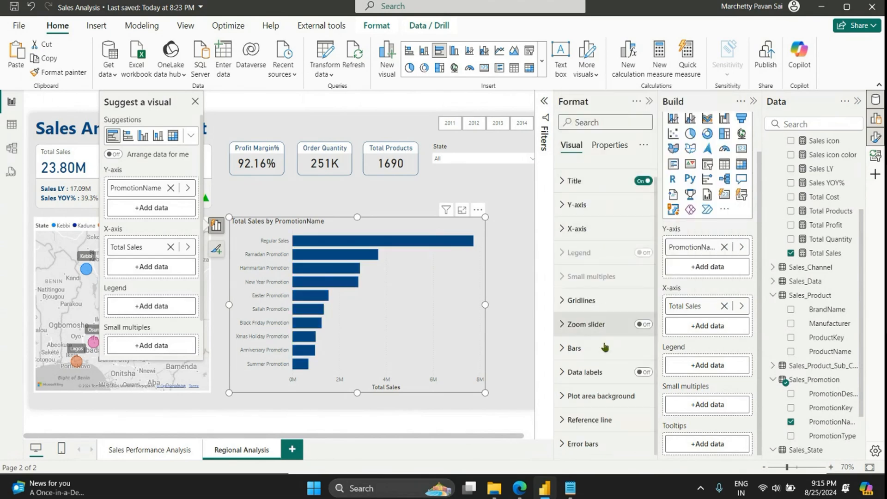
Step: Turn on the bar chart's data labels and hide its X-axis values and title
left_click(649, 373)
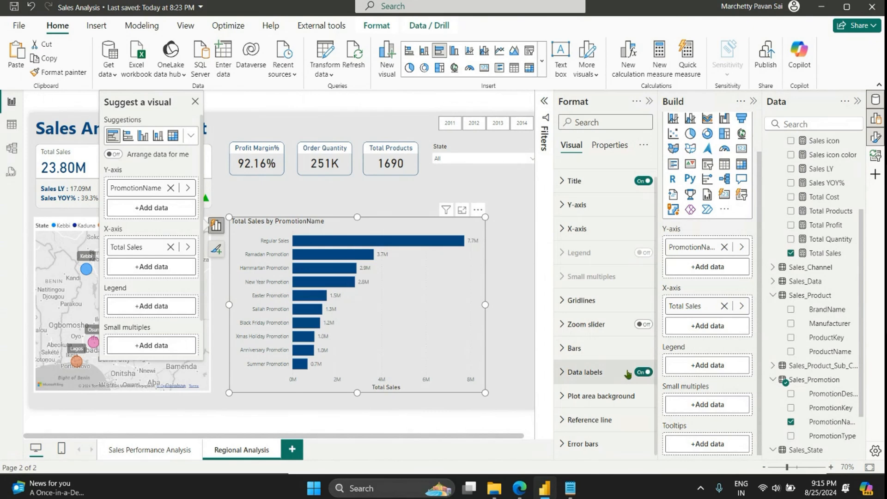
left_click(576, 228)
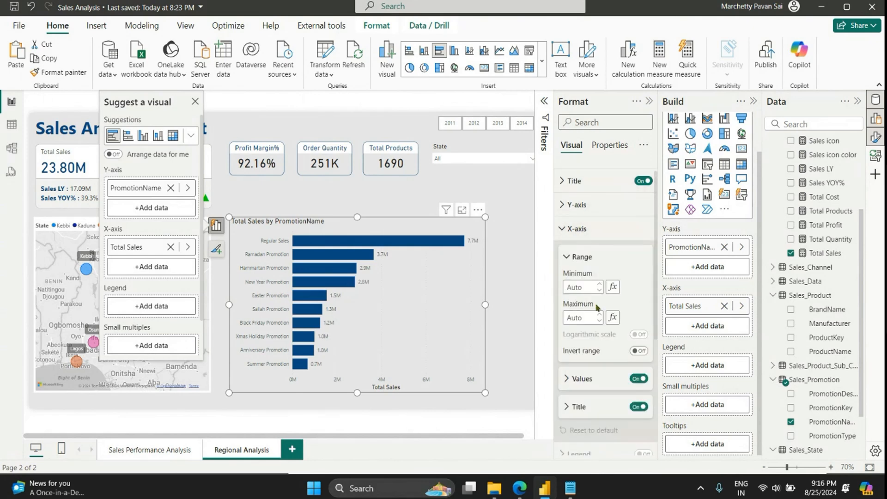
left_click(629, 382)
left_click(639, 378)
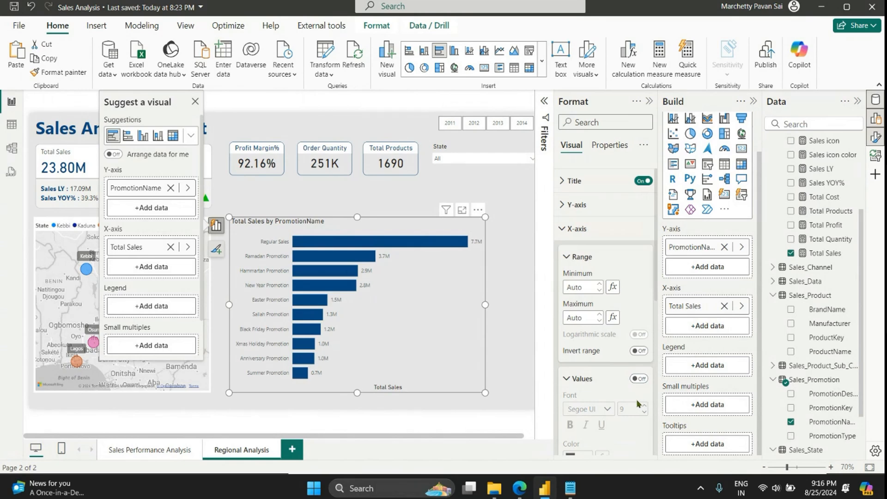
left_click(604, 380)
left_click(639, 407)
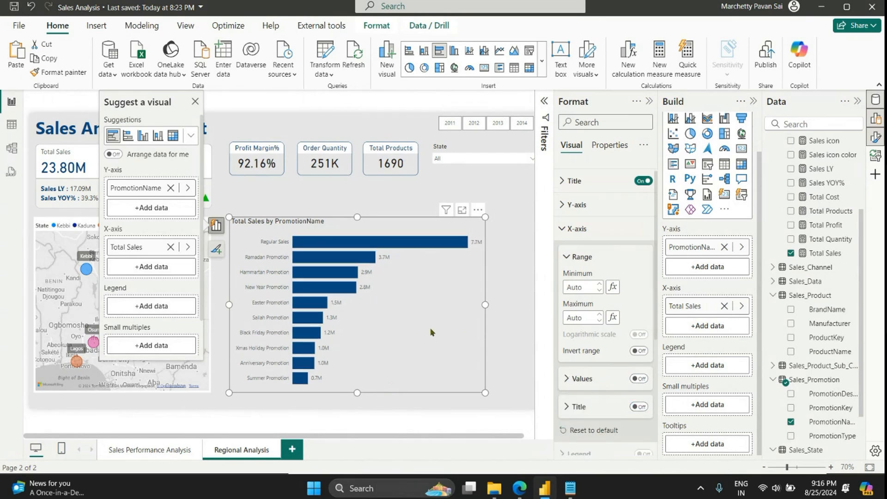
Step: Centre the bar chart's title and shrink the chart slightly from its lower-right corner
left_click(574, 181)
left_click(585, 411)
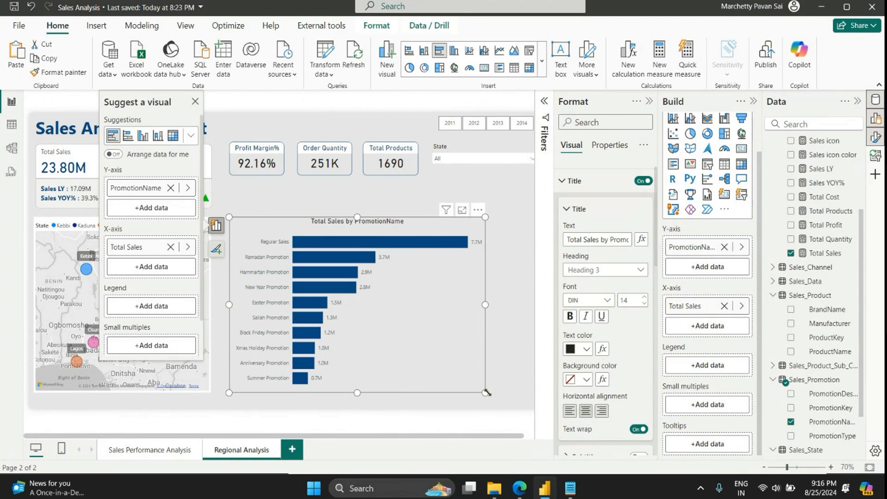
left_click_drag(486, 393, 470, 363)
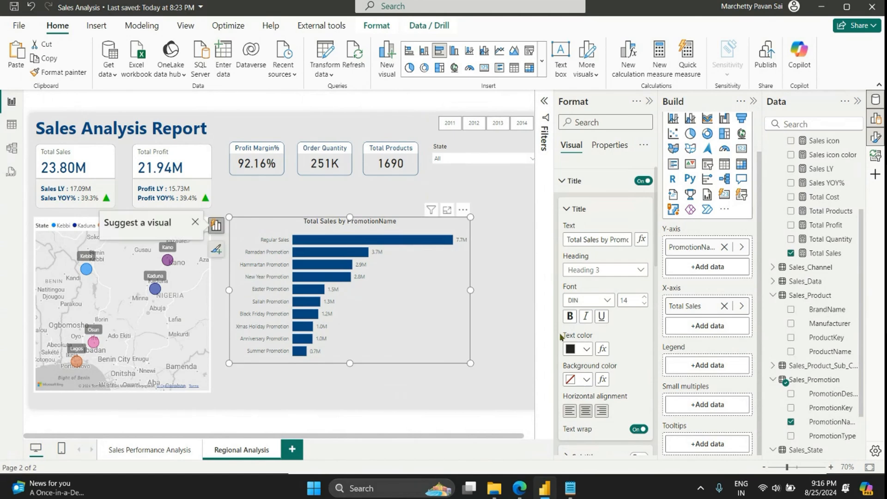
Step: Set the maximum width of the promotion bar chart's Y-axis labels to 47%
left_click(582, 180)
left_click(591, 204)
left_click_drag(612, 346, 640, 347)
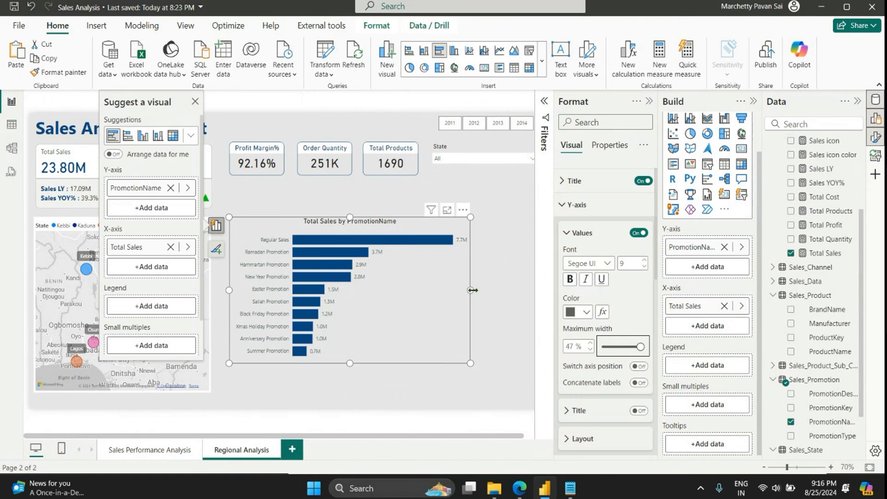
Step: Make the promotion chart narrower and shorter, and move it up beneath the Profit Margin% and Order Quantity cards, beside the map
left_click_drag(469, 292, 387, 292)
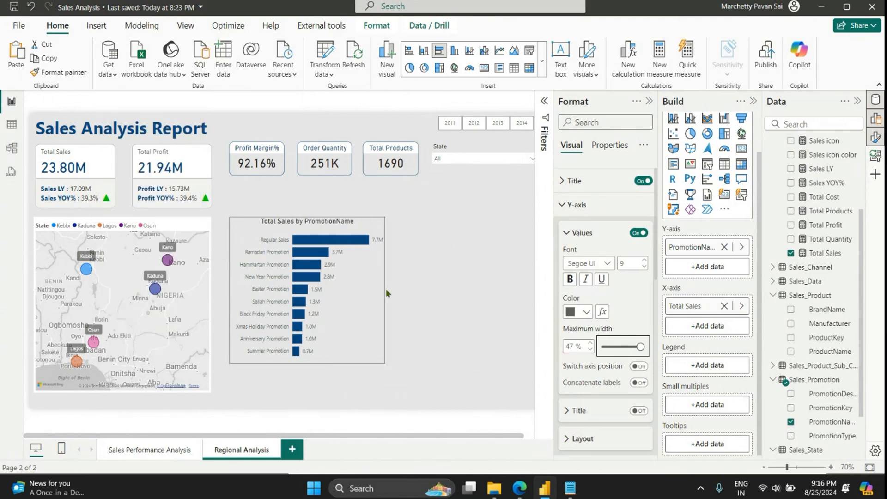
left_click_drag(306, 363, 307, 340)
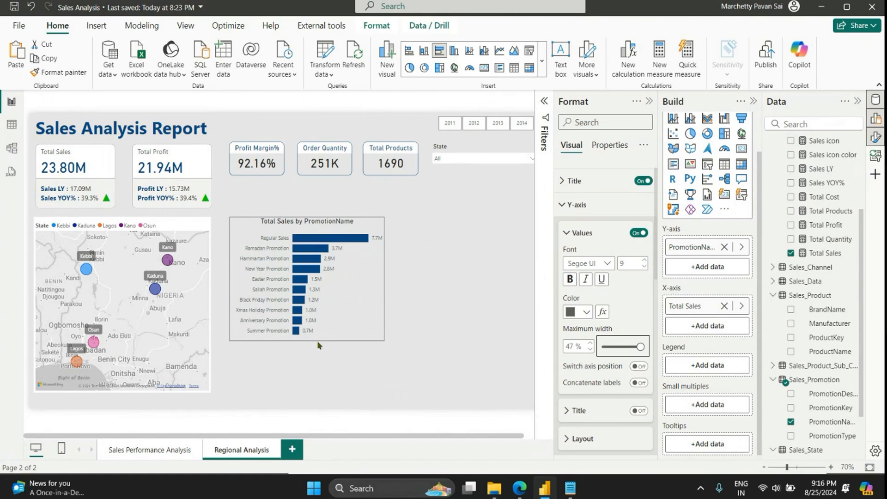
left_click_drag(333, 312, 316, 303)
left_click(303, 339)
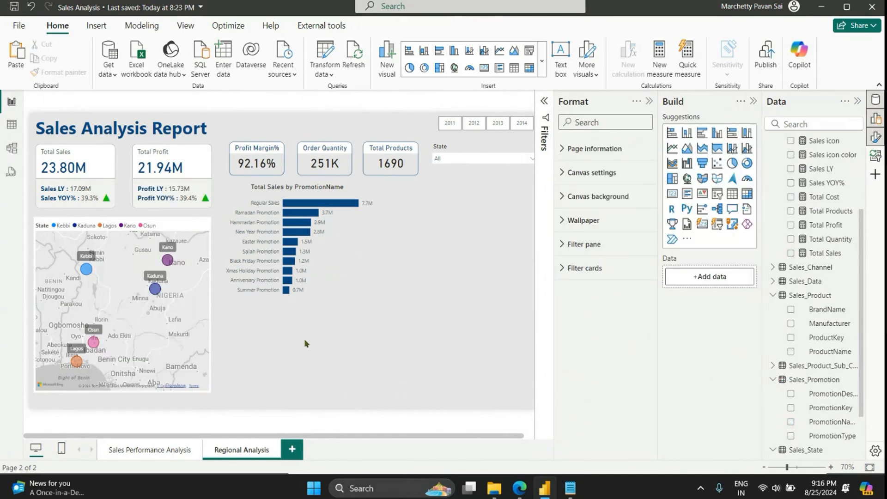
Step: Compare with the Sales Performance Analysis page, and enlarge the Regional Analysis promotion chart slightly from its lower-right corner
left_click(648, 101)
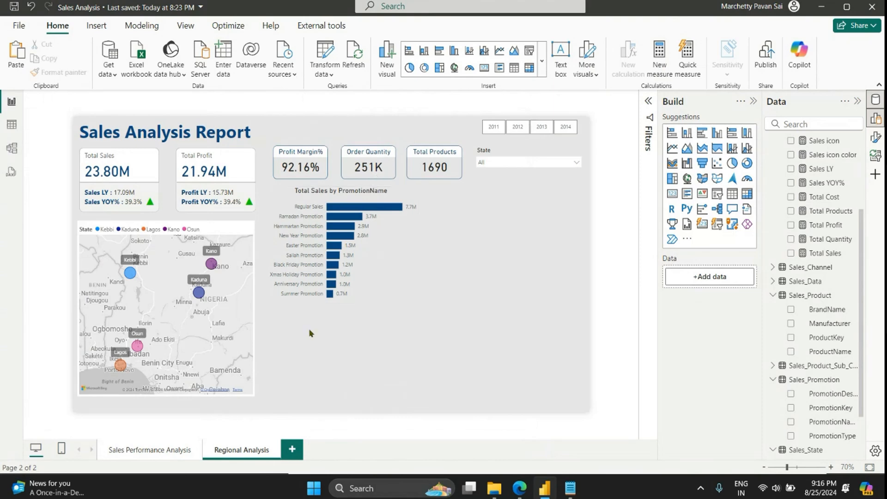
left_click(169, 448)
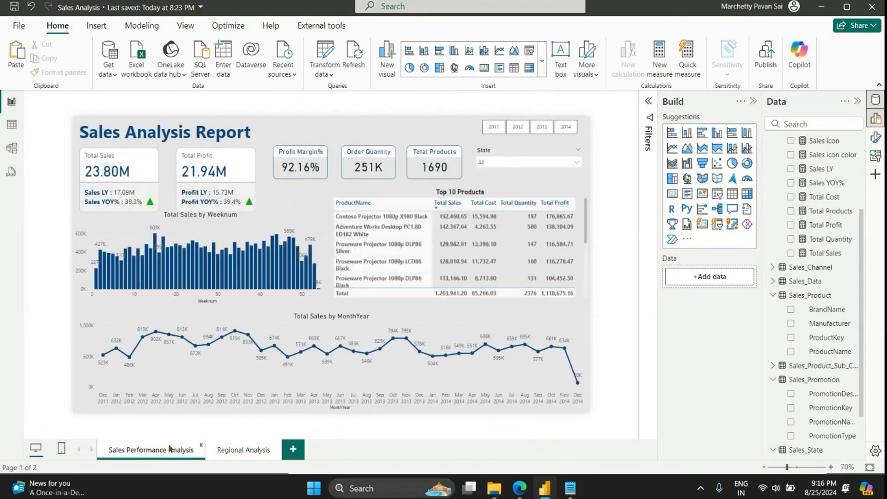
left_click(236, 450)
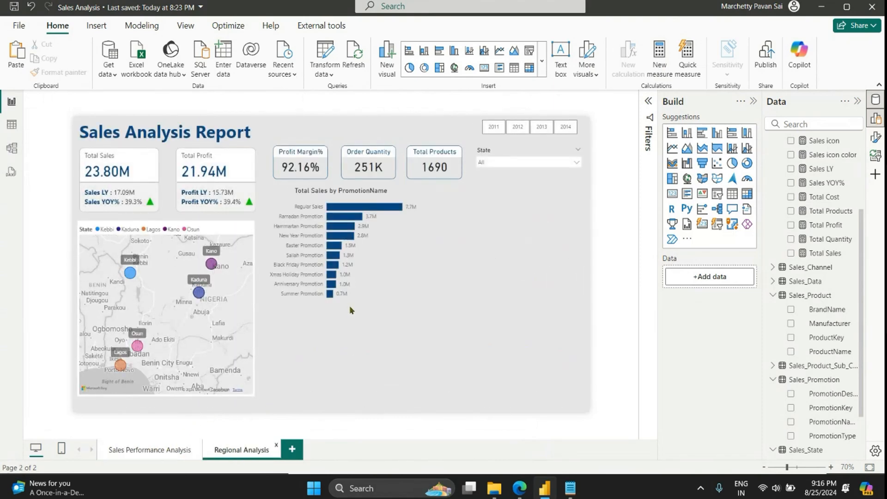
left_click(409, 283)
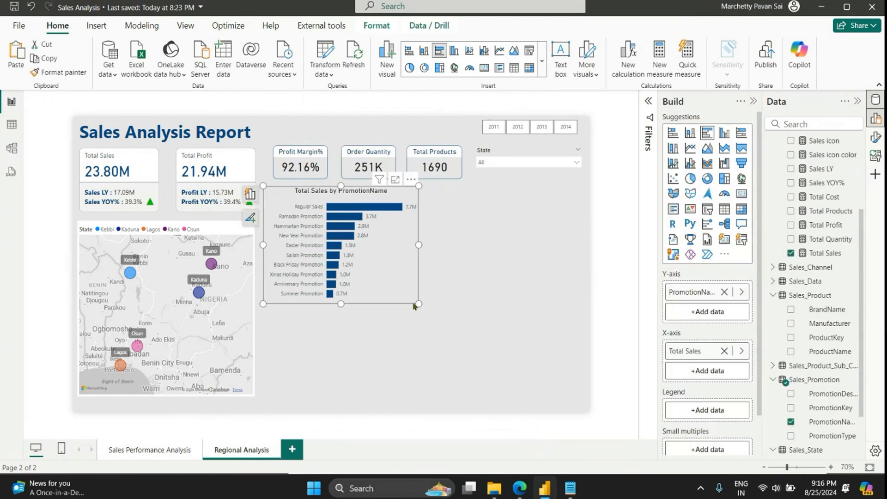
left_click_drag(418, 304, 442, 320)
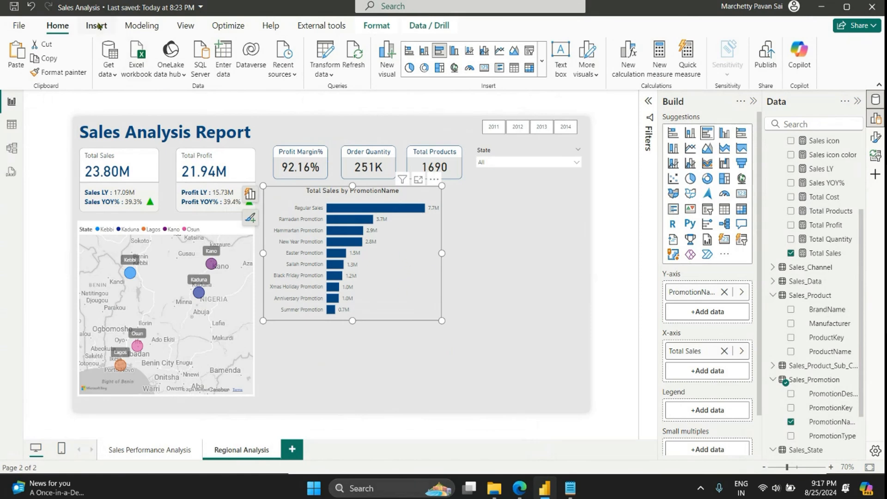
Step: Start a new fields parameter and add PromotionName from the Sales_Promotion table as its first field
left_click(139, 26)
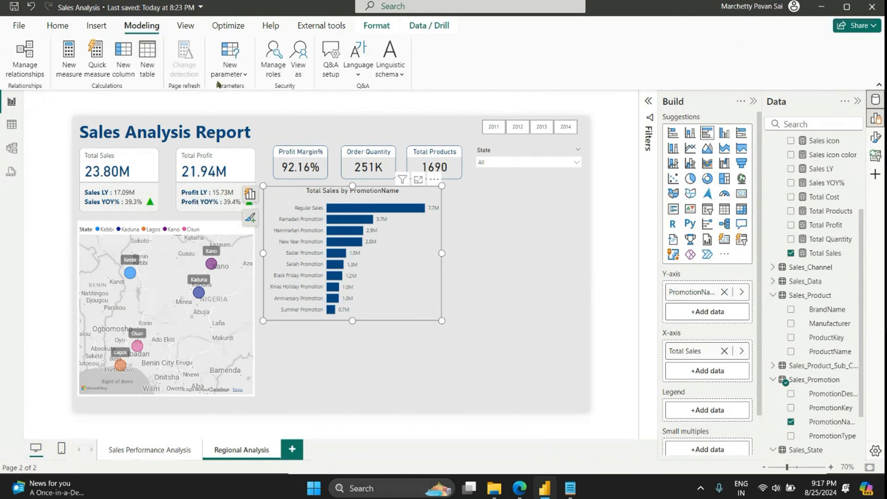
left_click(229, 70)
left_click(234, 112)
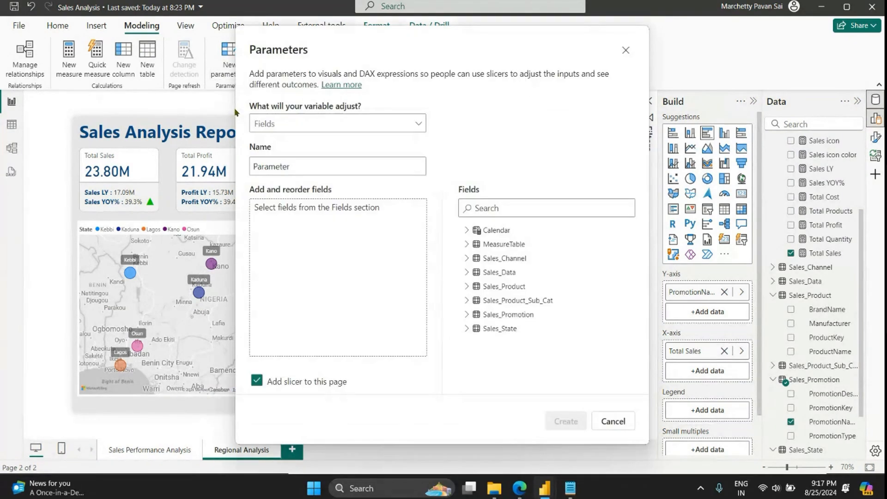
left_click(277, 166)
left_click_drag(305, 165, 242, 165)
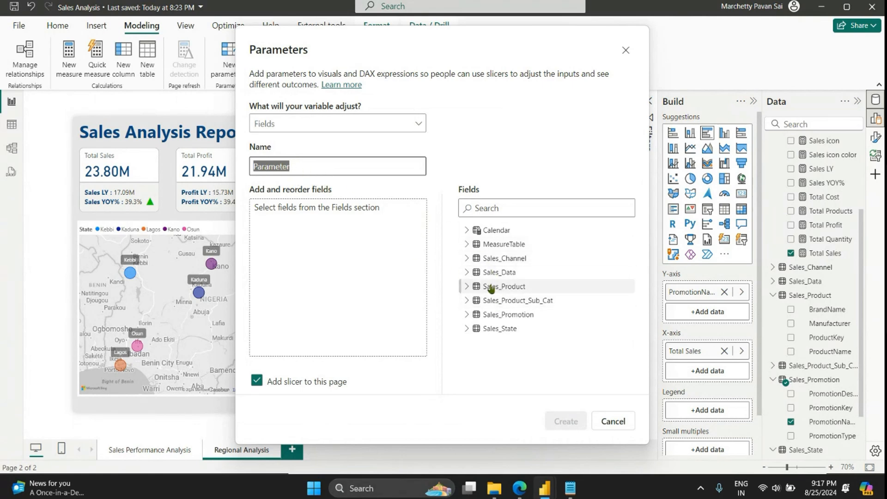
left_click(463, 313)
left_click_drag(525, 365, 329, 249)
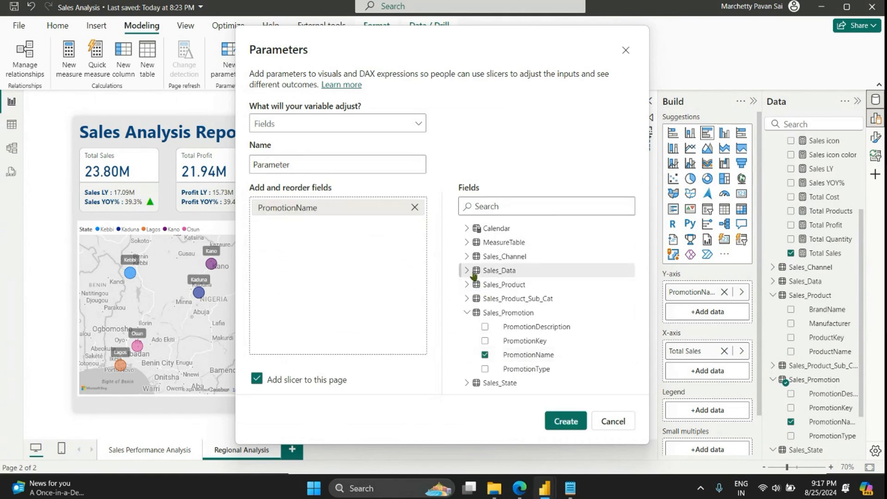
Step: Add BrandName from the Sales_Product table to the parameter's fields
left_click(463, 285)
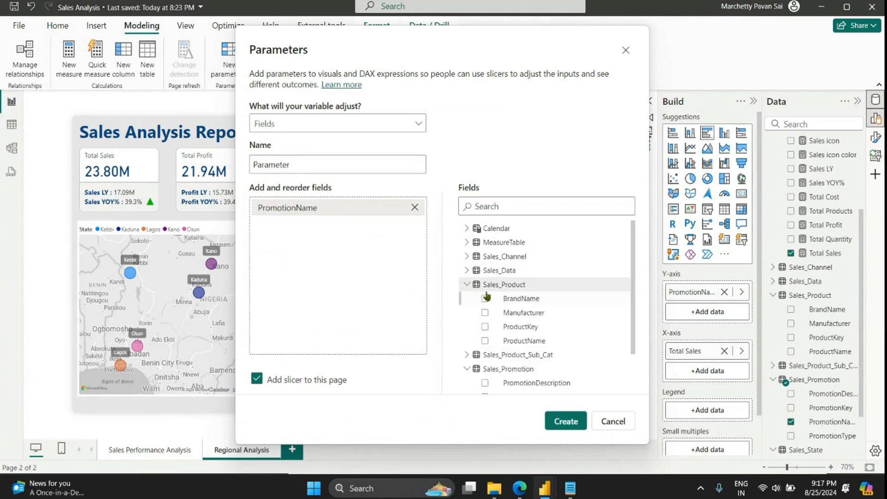
left_click_drag(510, 298, 349, 269)
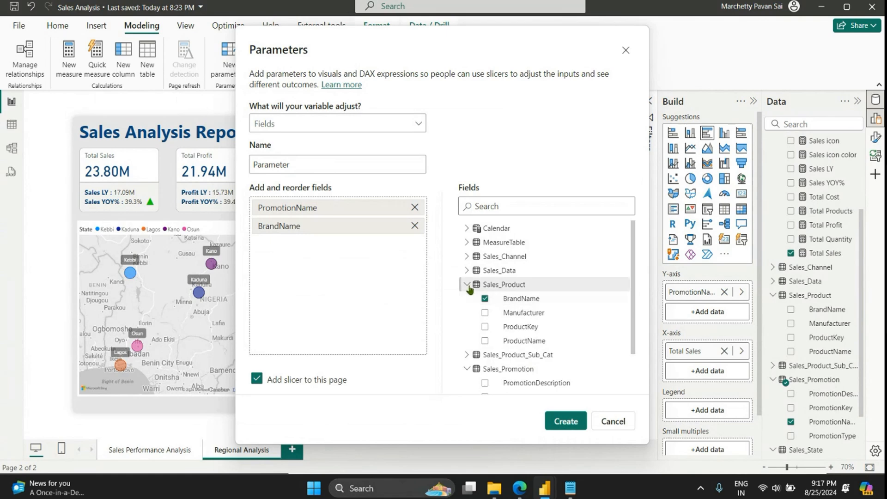
left_click(466, 284)
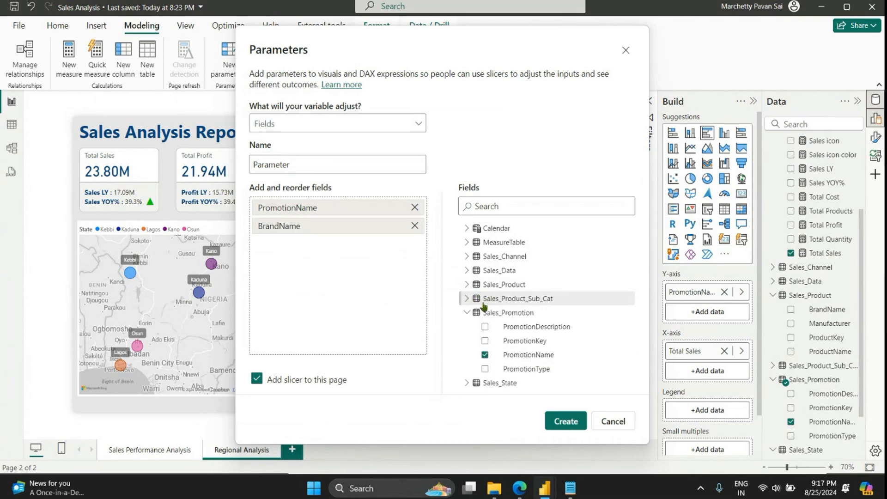
left_click(466, 284)
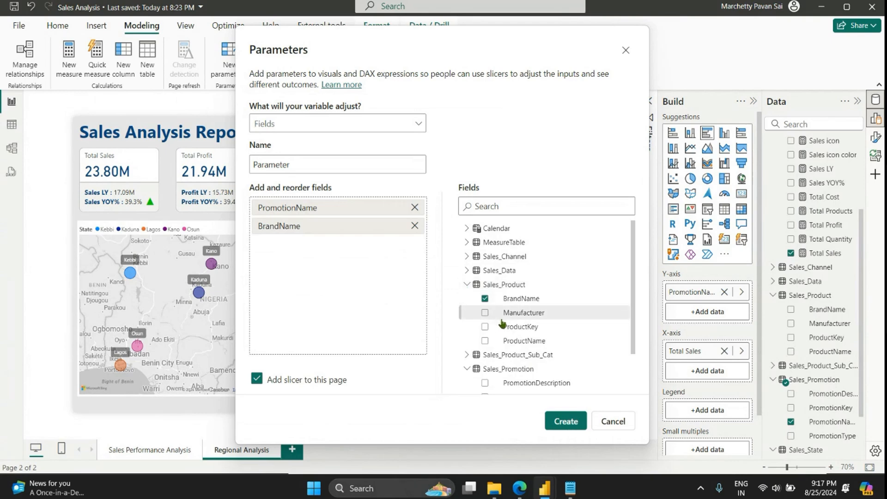
left_click(466, 284)
Step: Add Product Category and Product Sub Category from Sales_Product_Sub_Cat, and create the parameter with a slicer on this page
left_click(466, 298)
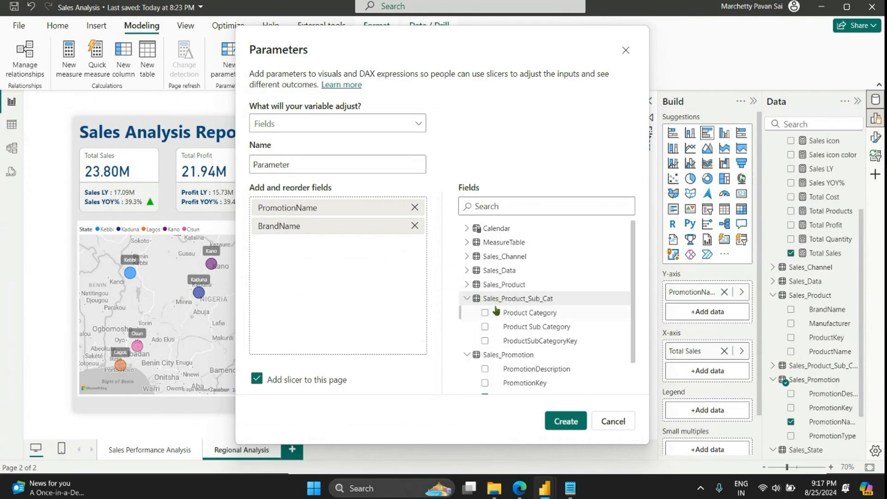
left_click_drag(513, 313, 358, 298)
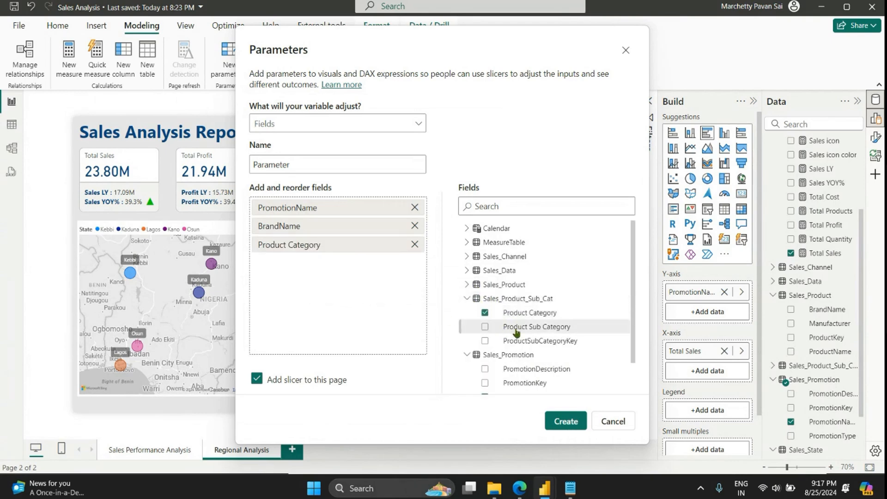
left_click_drag(516, 330, 392, 316)
left_click(466, 297)
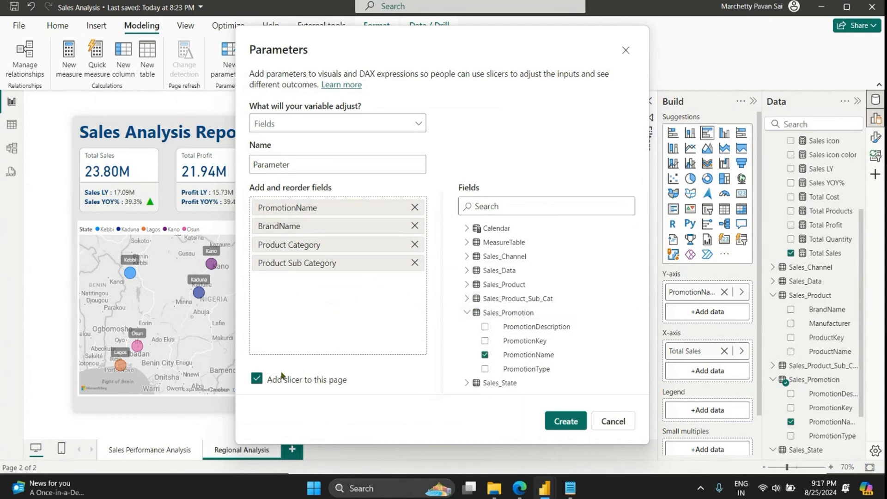
left_click(576, 426)
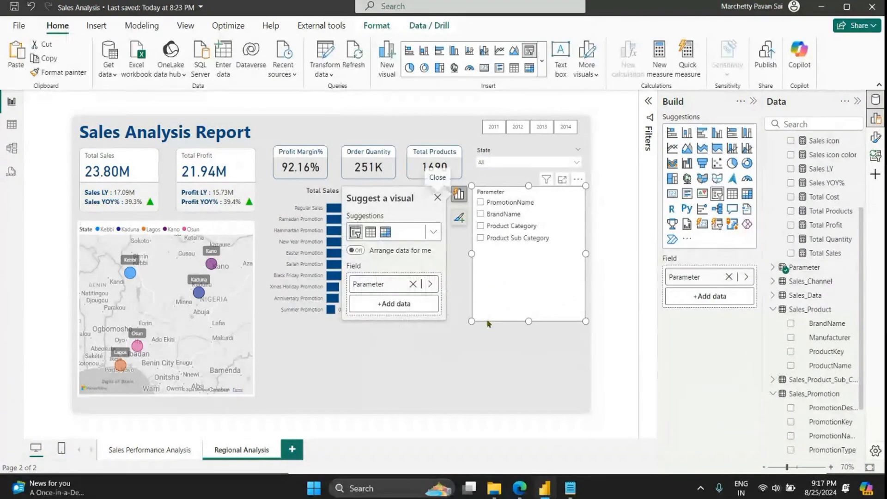
Step: Shorten the parameter slicer, widen it slightly from its lower-left corner, and turn off its background
left_click_drag(471, 323, 461, 262)
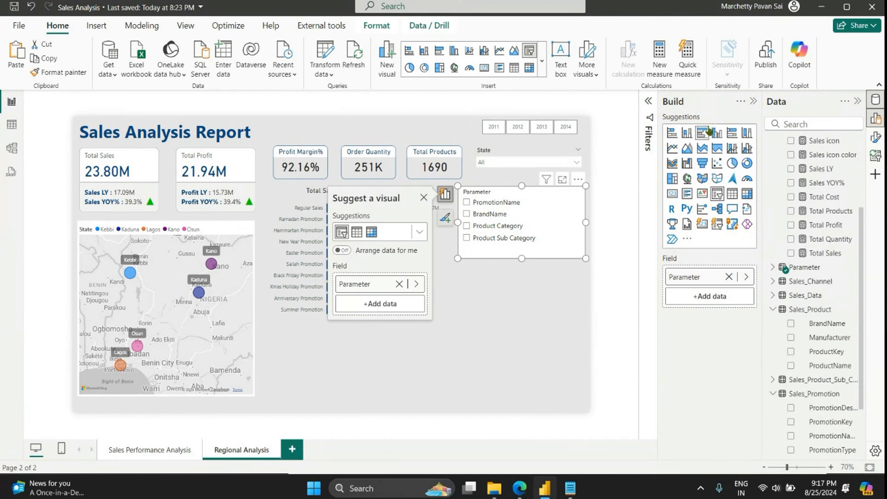
left_click(875, 137)
left_click(610, 222)
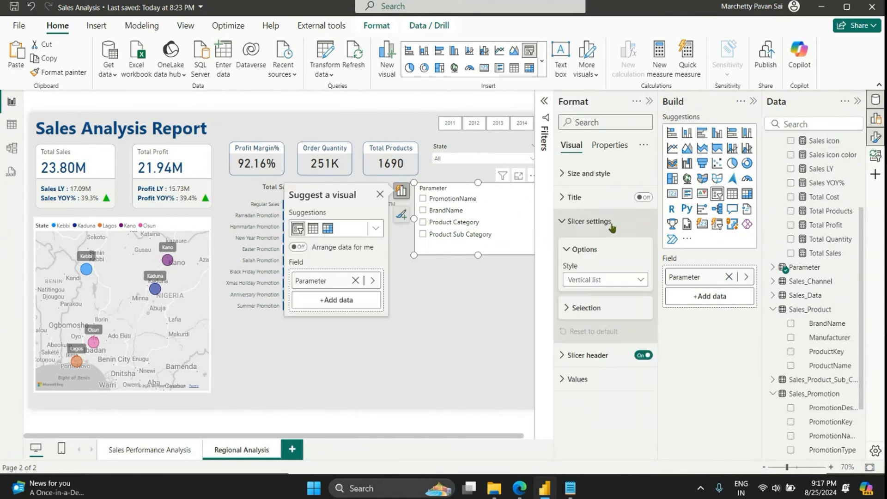
left_click(591, 281)
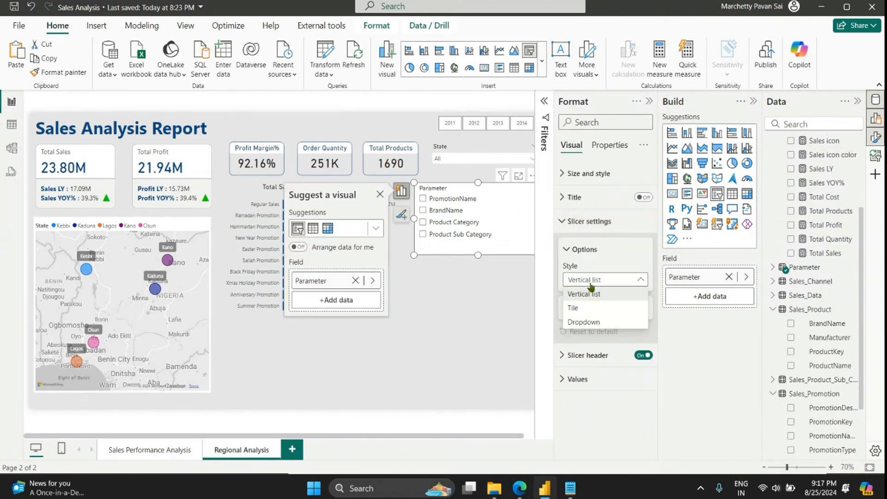
left_click(591, 283)
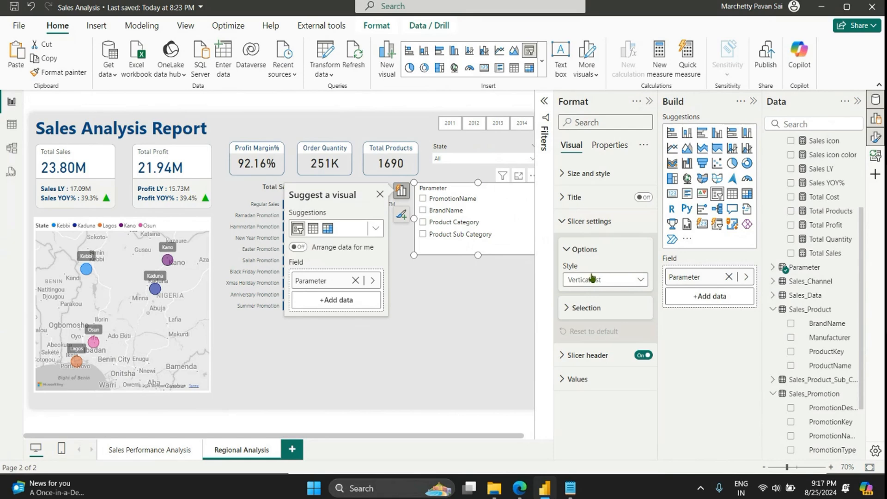
left_click(595, 175)
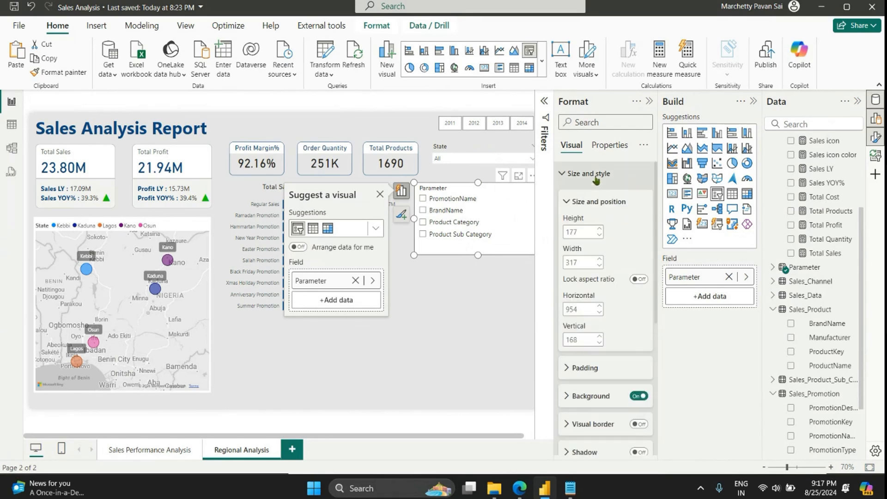
left_click(638, 395)
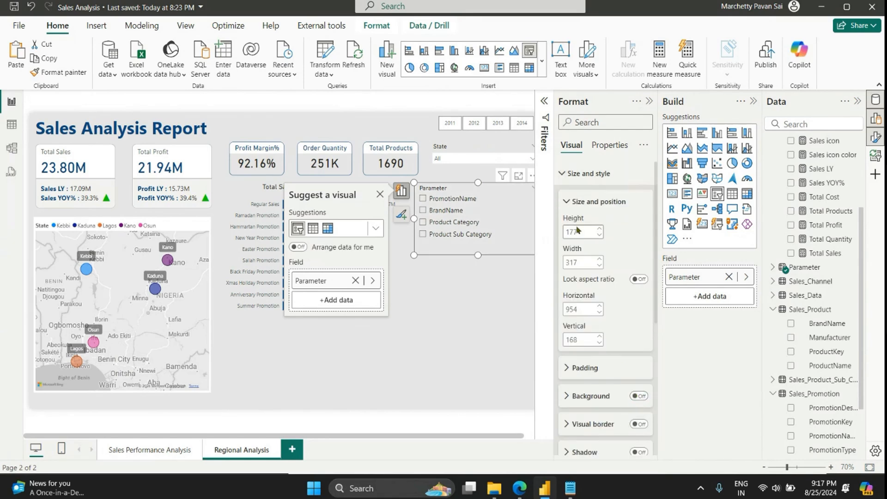
left_click(573, 174)
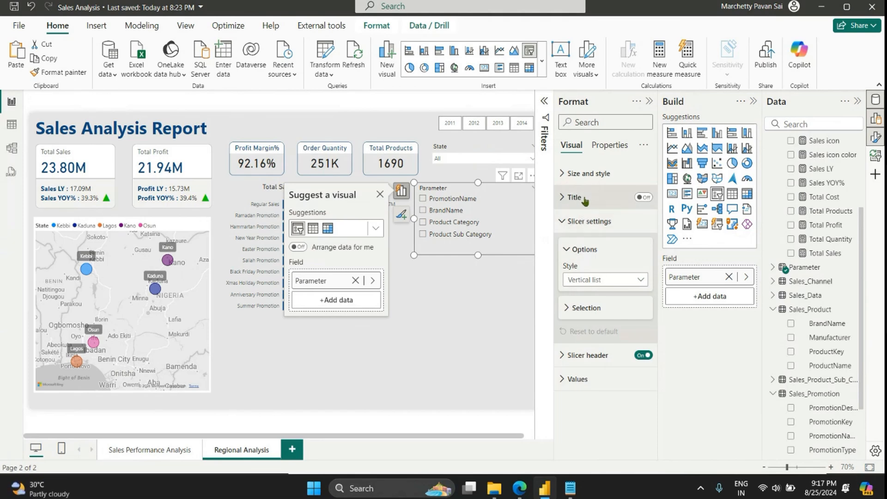
Step: Turn off the parameter slicer's header and keep its visual title switched off
left_click(643, 197)
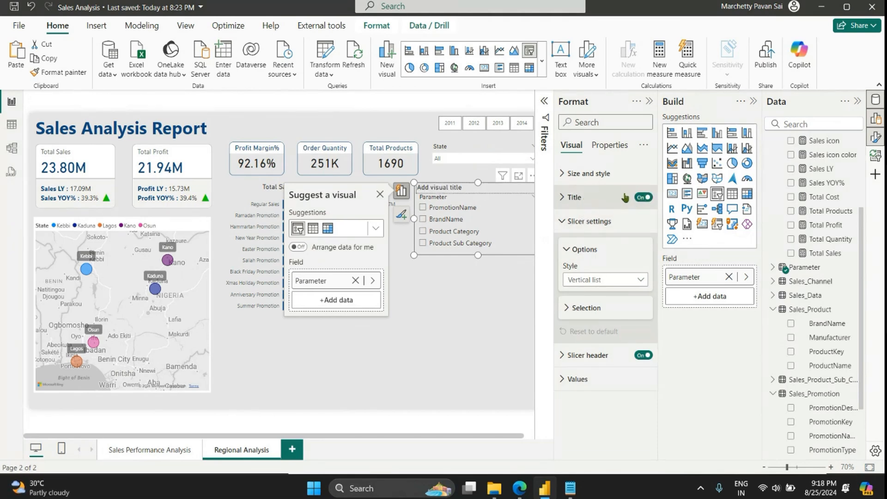
left_click(642, 355)
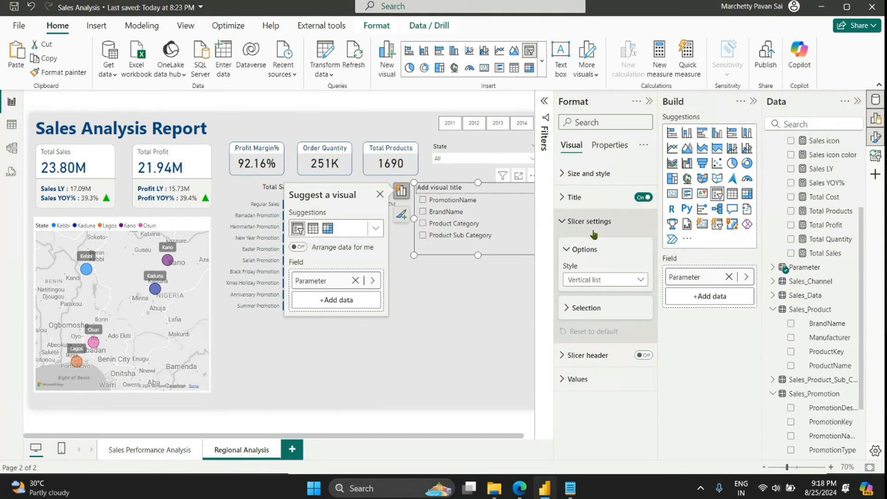
left_click(588, 204)
left_click(595, 255)
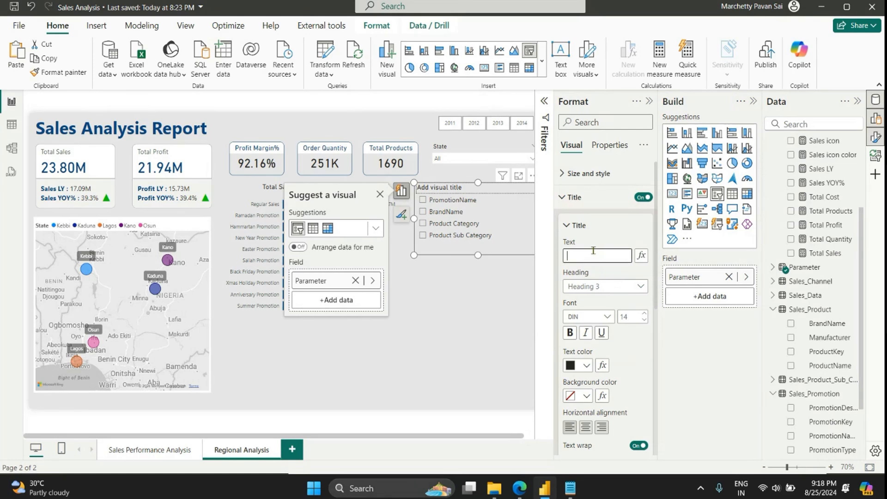
left_click(642, 197)
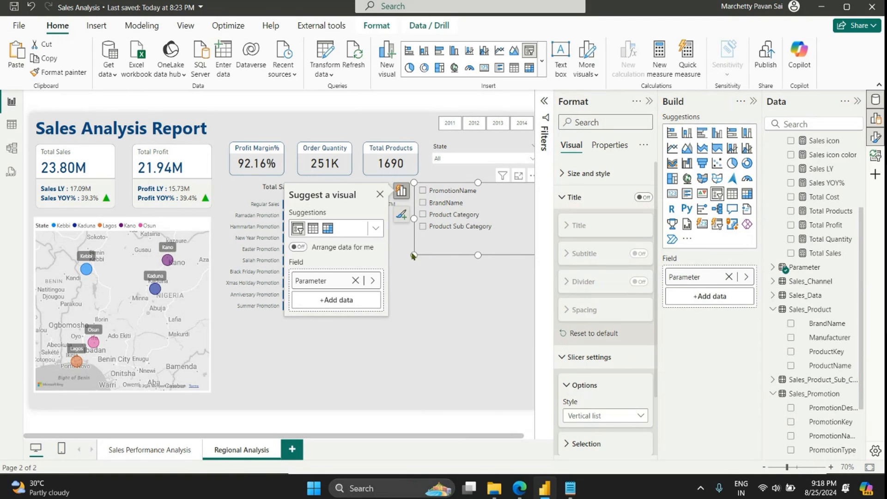
Step: Narrow the parameter slicer, place it beside the promotion chart, and test selecting and clearing its PromotionName option
mouse_move(415, 254)
left_mouse_down()
mouse_move(455, 259)
mouse_move(421, 246)
left_mouse_up()
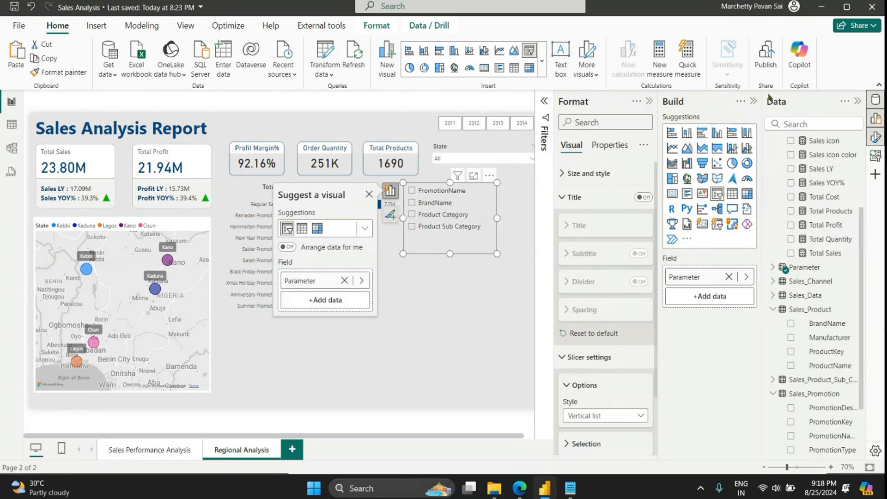
left_click(752, 102)
left_click(503, 271)
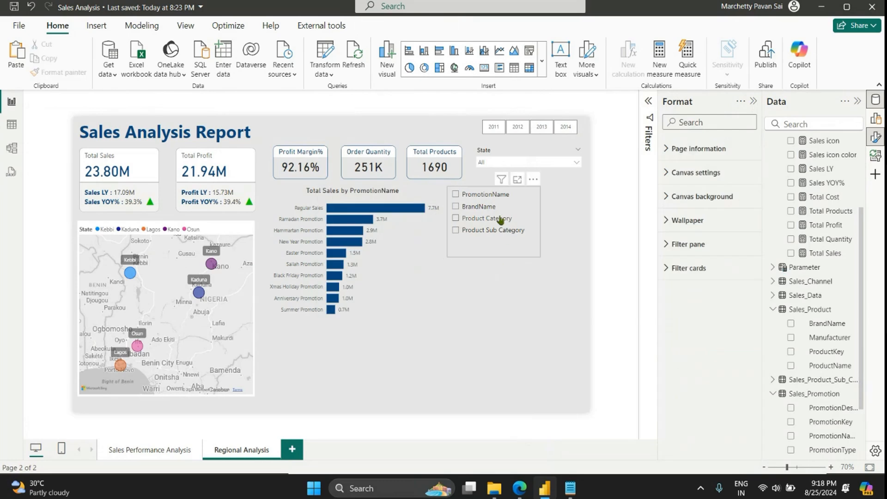
left_click(455, 195)
left_click(455, 196)
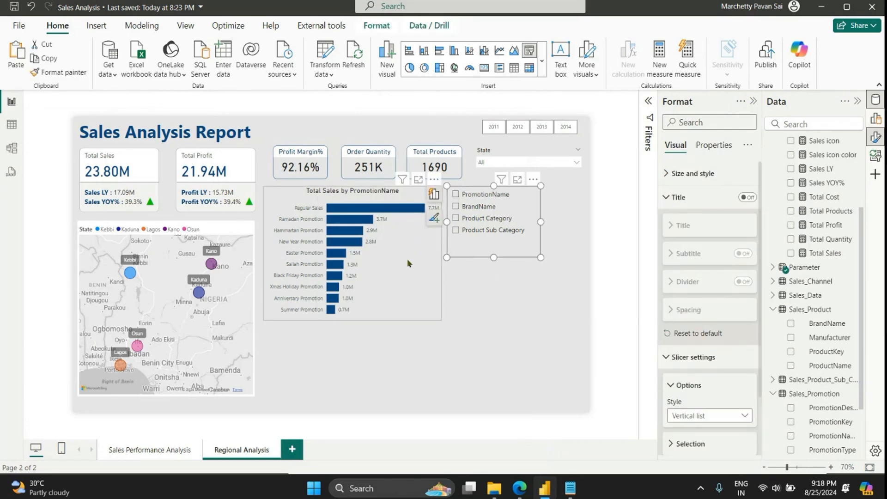
Step: Replace PromotionName with the Parameter field on the Y-axis of the Total Sales bar chart
left_click(407, 263)
left_click(677, 197)
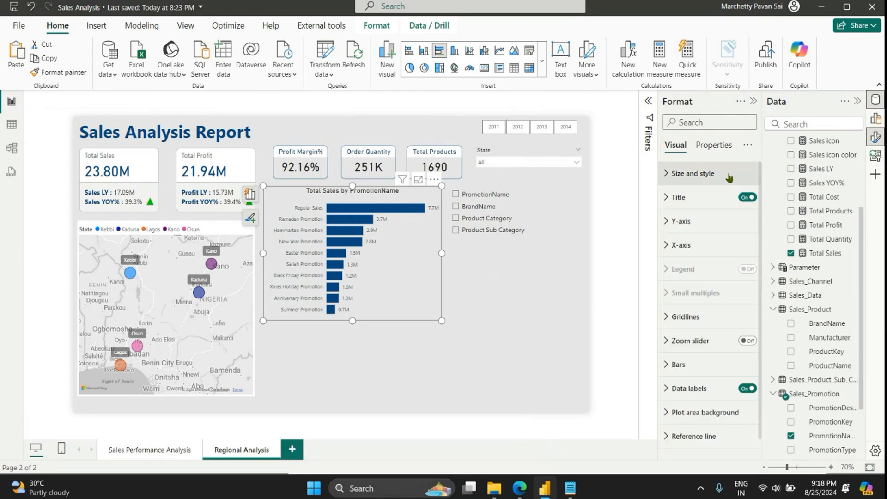
left_click(872, 120)
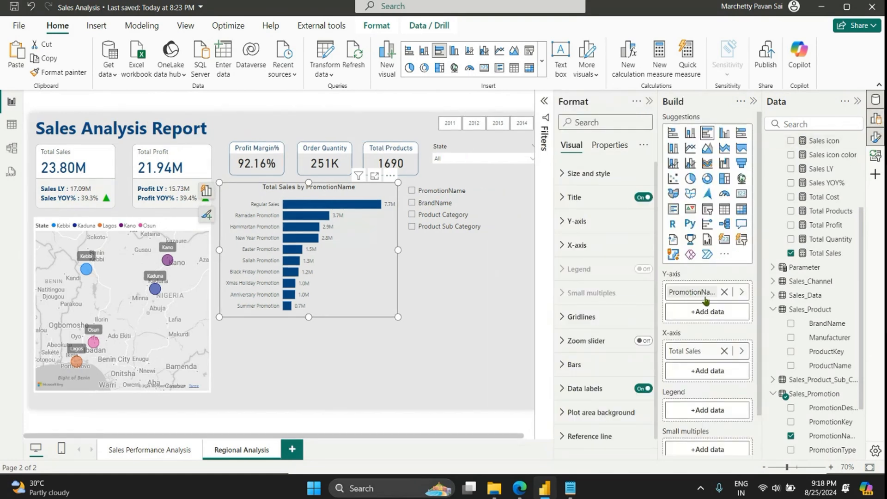
left_click(742, 293)
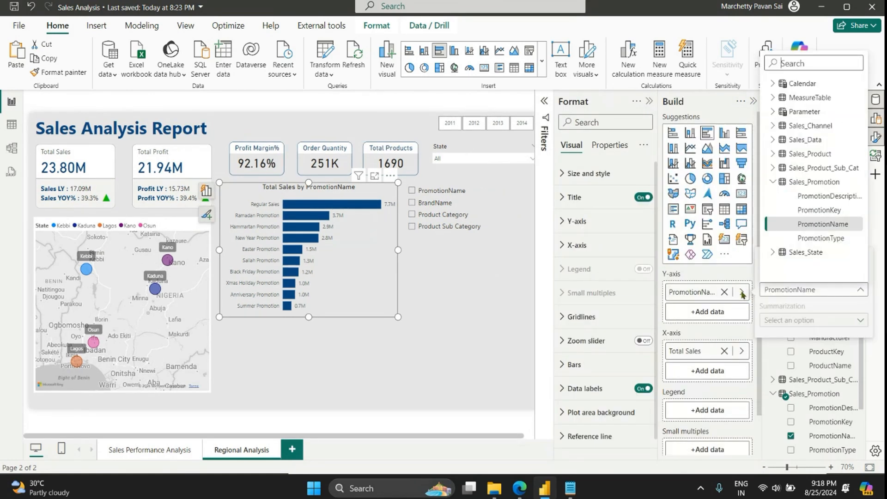
left_click(772, 112)
left_click(806, 126)
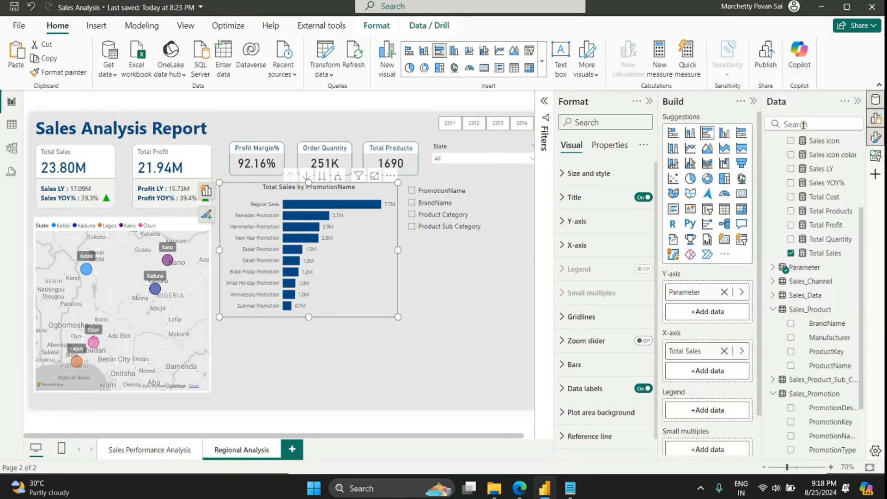
left_click(753, 102)
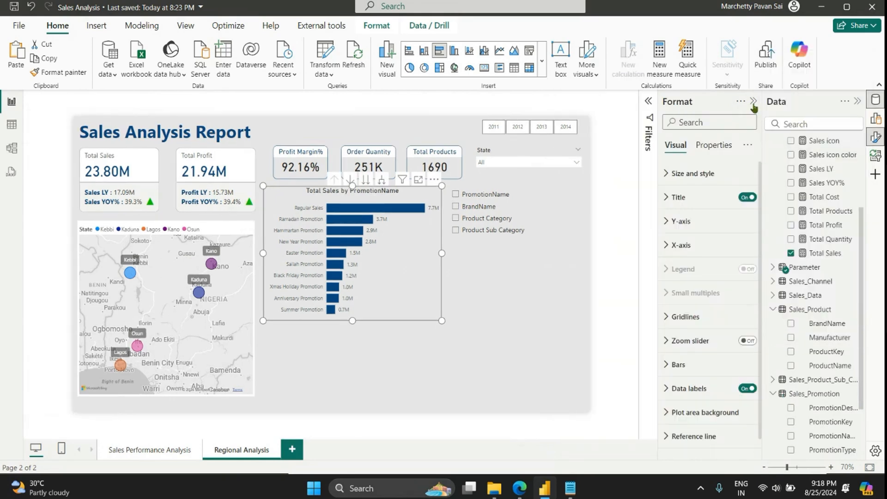
Step: Test the parameter slicer by selecting PromotionName, BrandName, Product Category and Product Sub Category one after another
left_click(454, 196)
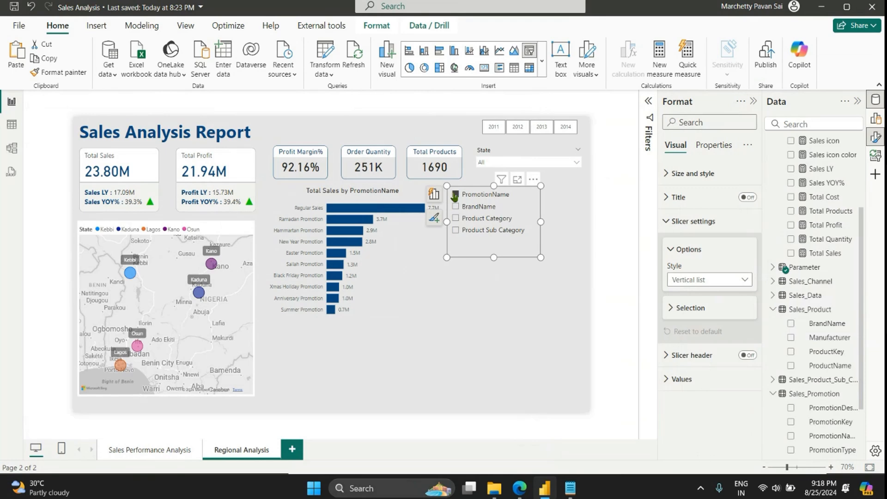
left_click(456, 206)
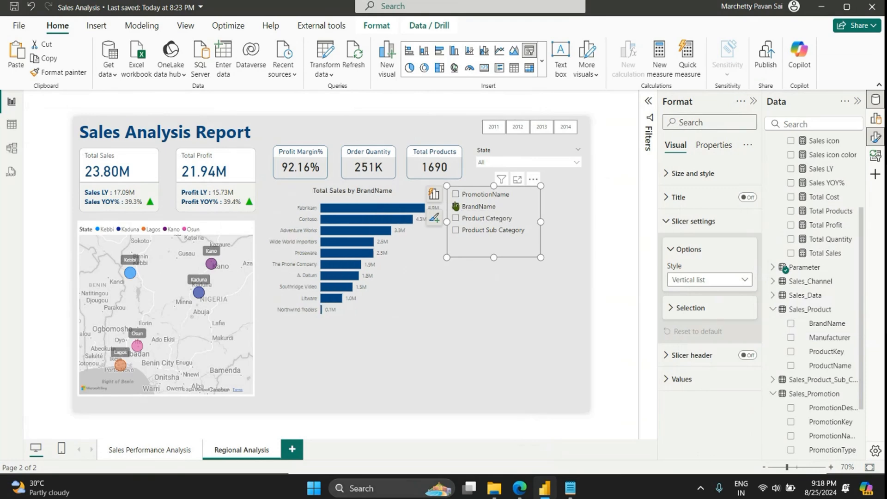
left_click(455, 219)
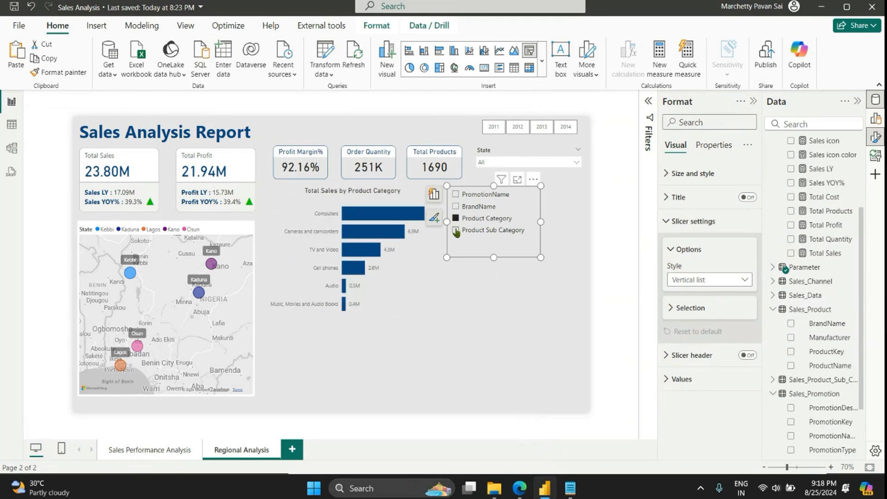
left_click(456, 230)
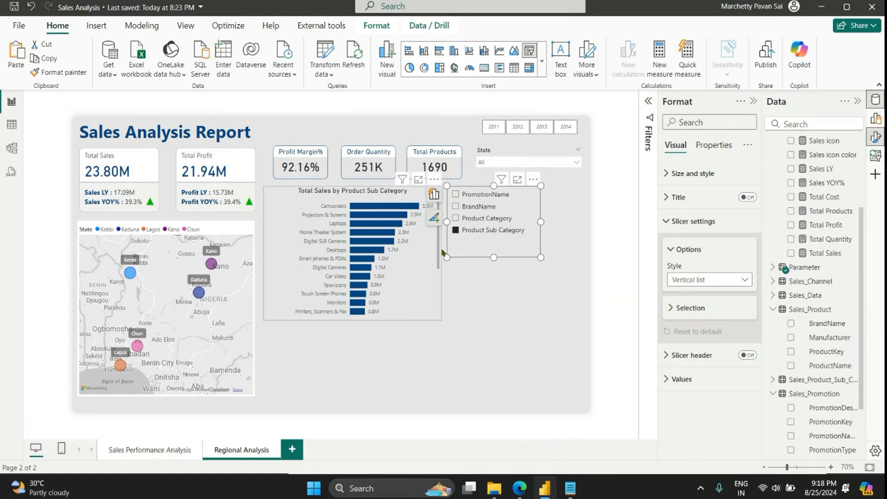
scroll(439, 318, "down", 5)
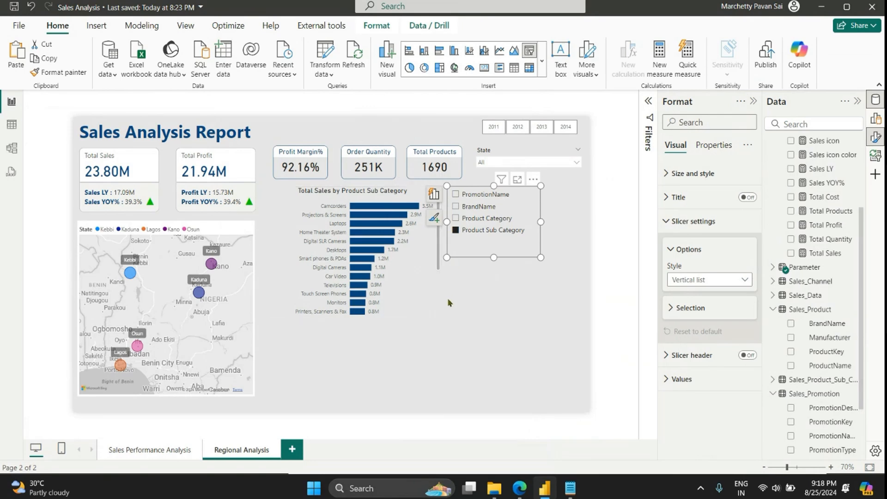
Step: Shift the bar chart slightly, extend it to the page's lower edge, and lower its upper edge to free space above it
left_click_drag(437, 311, 441, 265)
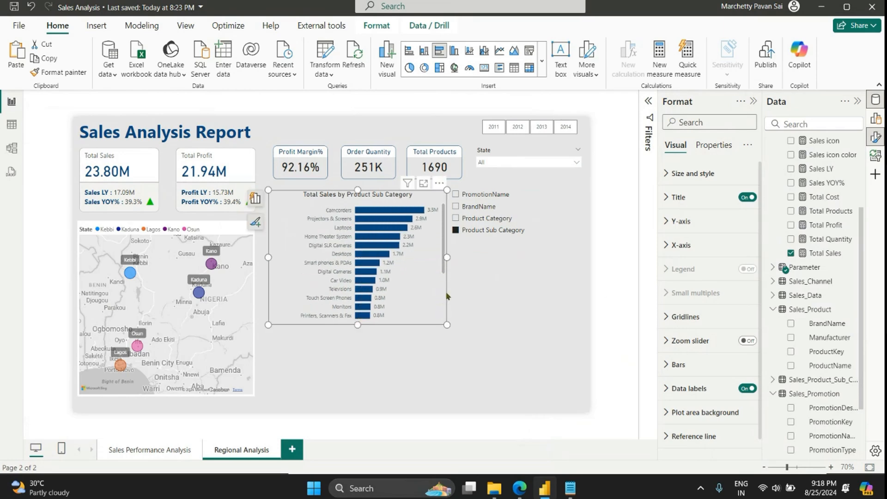
left_click_drag(447, 324, 483, 413)
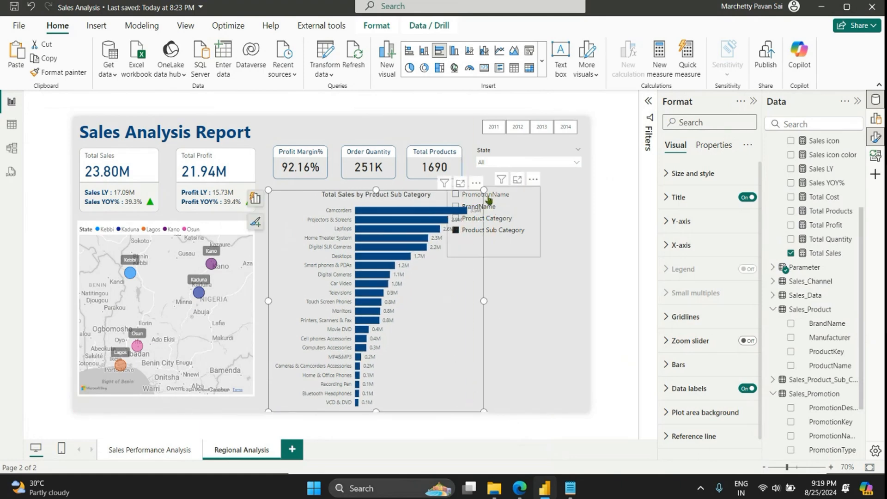
left_click_drag(483, 190, 462, 229)
Step: Place the parameter slicer above the bar chart in Tile style, shaped into a single row of four tiles
left_click_drag(507, 194, 343, 200)
left_click(699, 221)
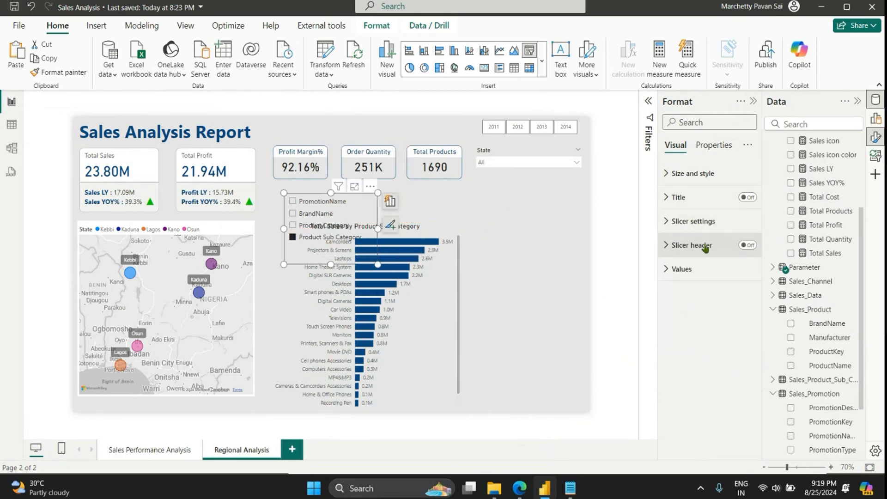
left_click(700, 221)
left_click(690, 280)
left_click(680, 307)
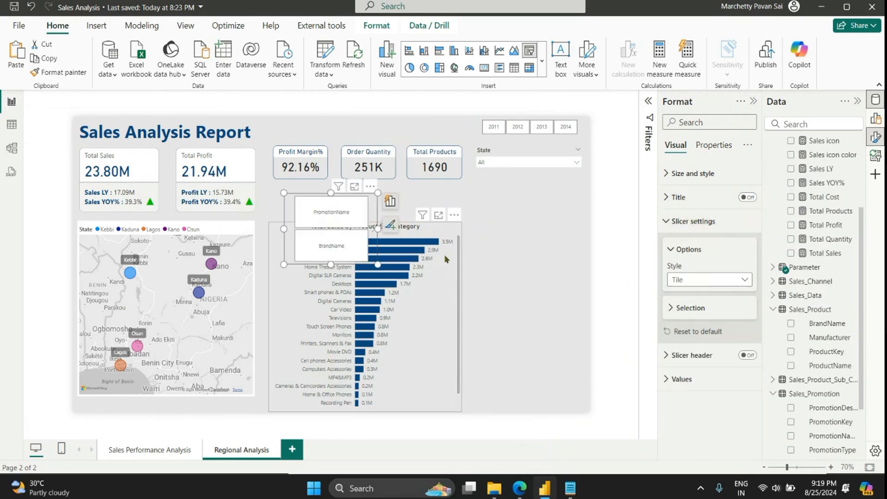
left_click_drag(381, 264, 515, 207)
left_click(511, 239)
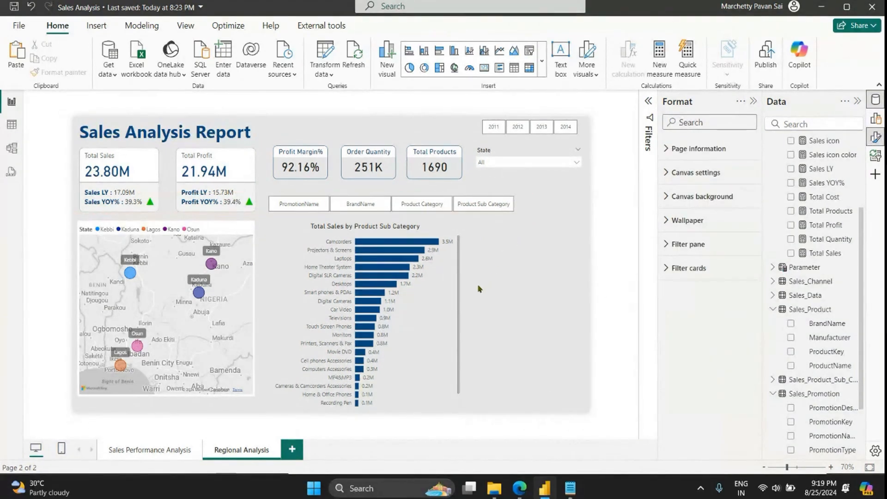
Step: Check the tile slicer by switching the chart through PromotionName, BrandName, Product Category and Product Sub Category
scroll(443, 310, "down", 1)
left_click(297, 206)
left_click(358, 205)
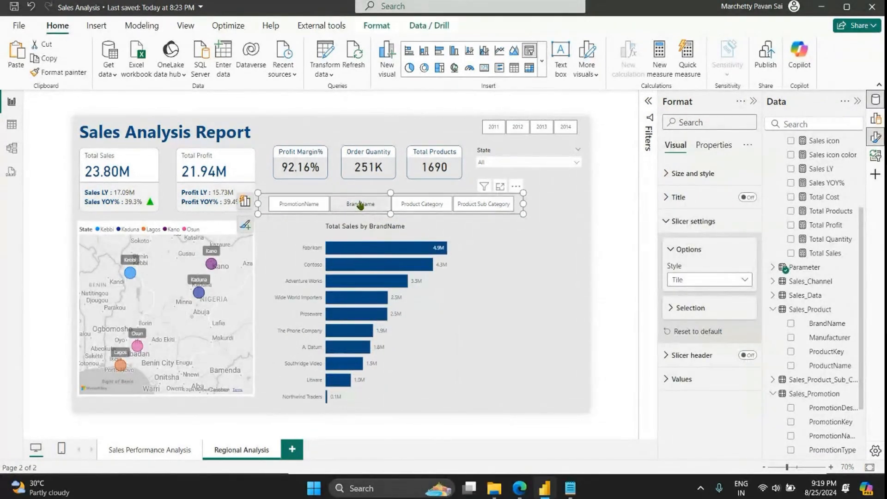
left_click(420, 205)
left_click(463, 206)
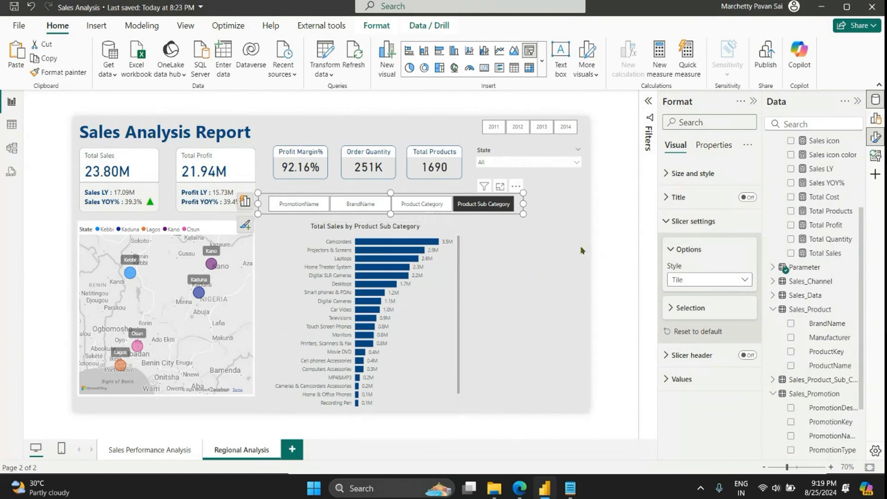
left_click(527, 245)
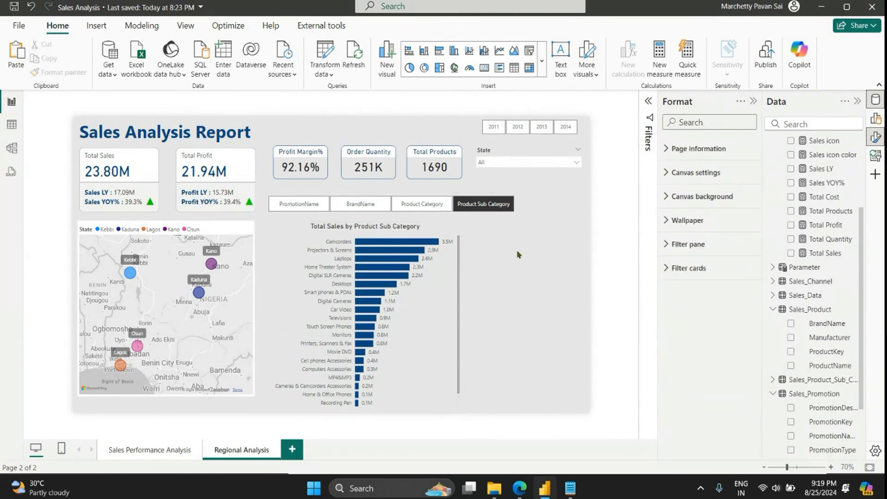
Step: Narrow the Total Sales bar chart from its right edge to make room for another visual beside it
left_click(441, 324)
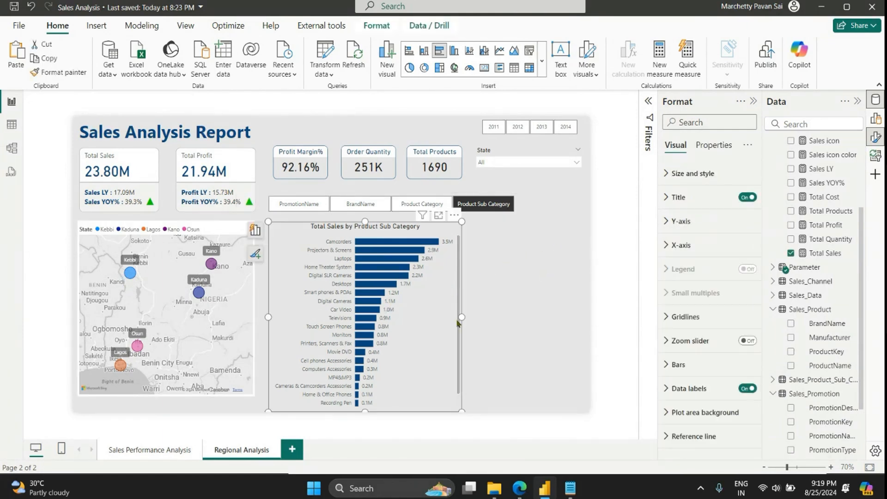
left_click_drag(458, 317, 435, 325)
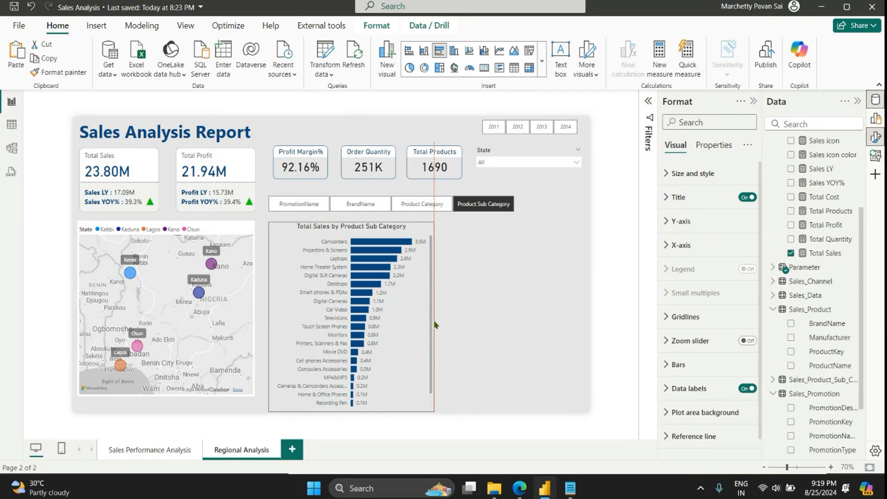
left_click(471, 295)
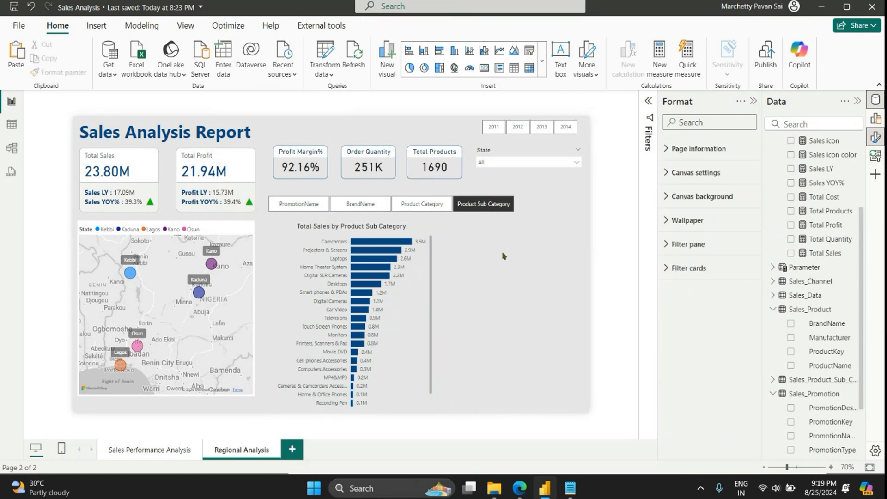
Step: Insert a line and stacked column chart beside the bar chart and widen it to the page's right edge
left_click(468, 50)
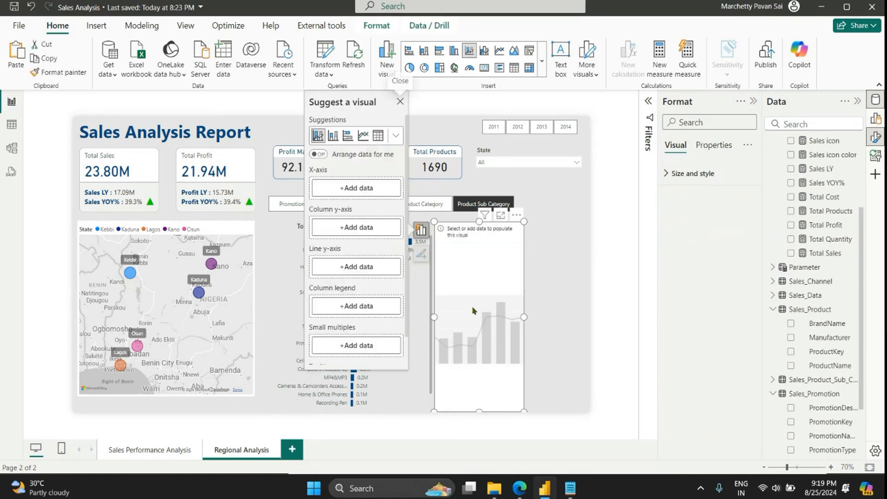
left_click_drag(524, 316, 585, 317)
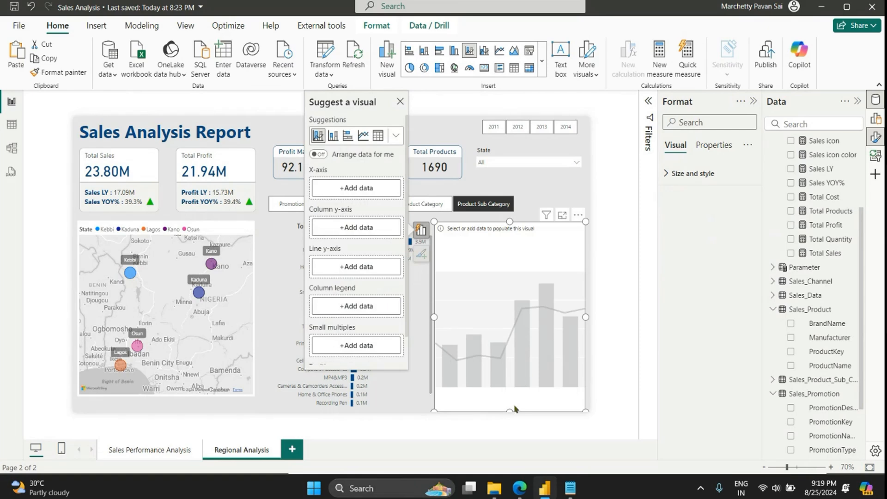
left_click(509, 416)
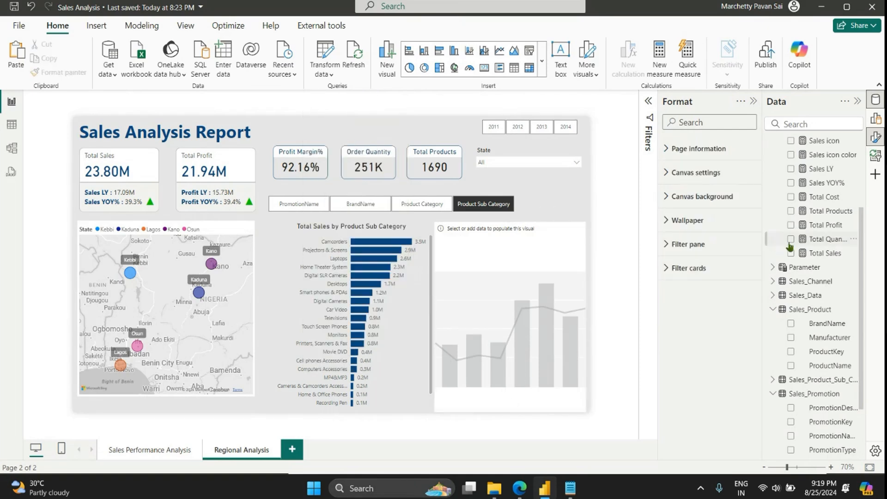
Step: Expand the Sales_Channel table to show its fields
scroll(813, 341, "up", 2)
left_click(813, 342)
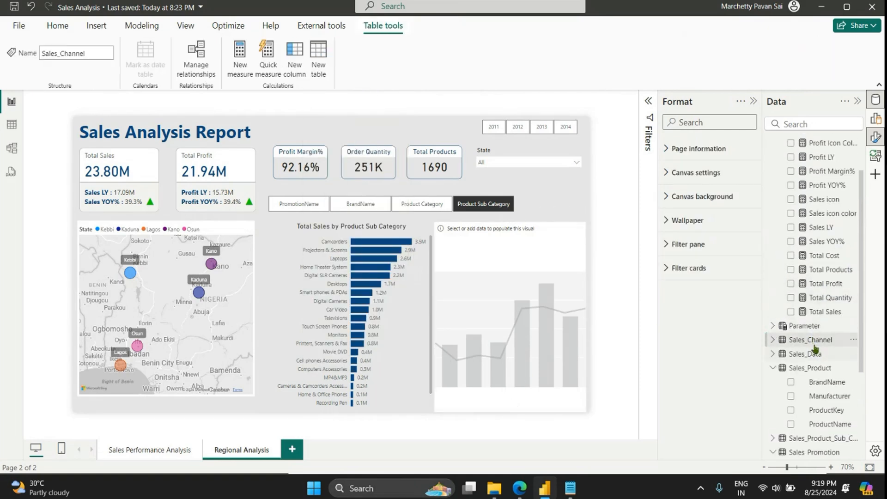
left_click(772, 340)
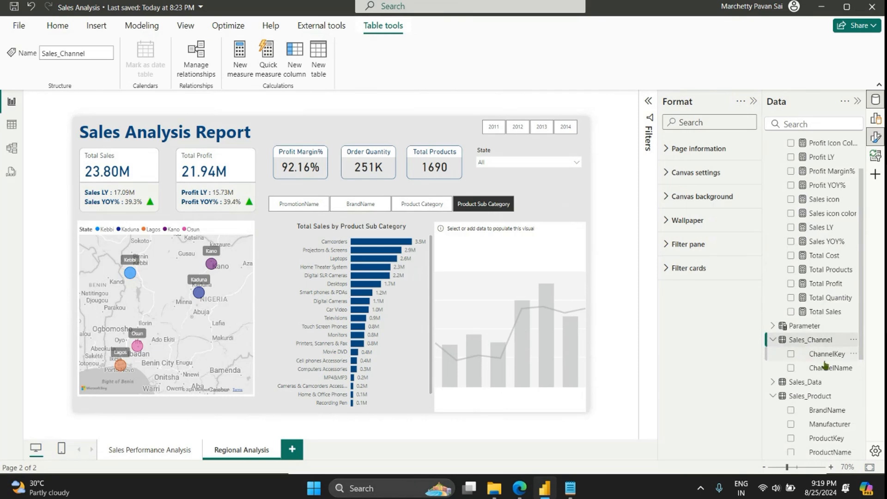
left_click(875, 118)
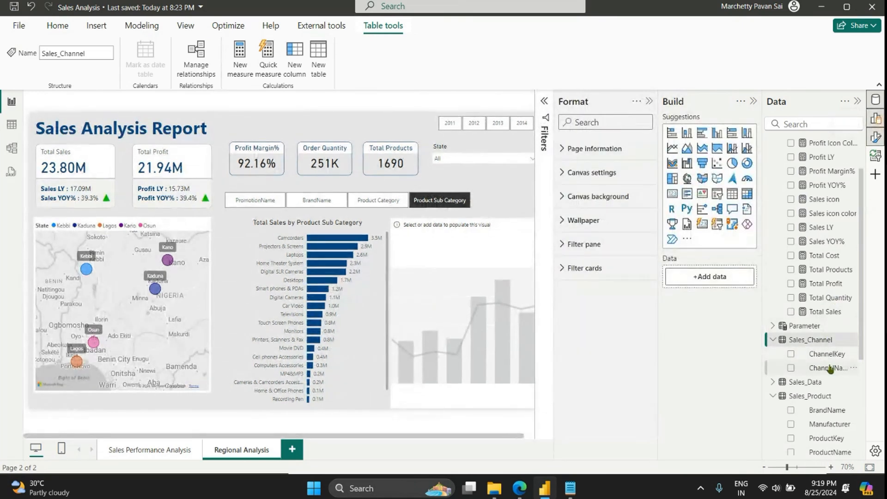
left_click_drag(827, 368, 726, 301)
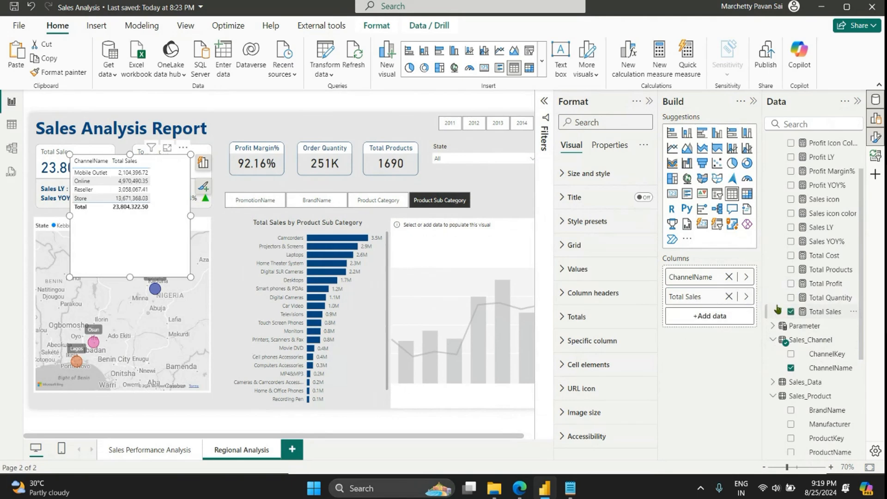
left_click_drag(821, 286, 729, 317)
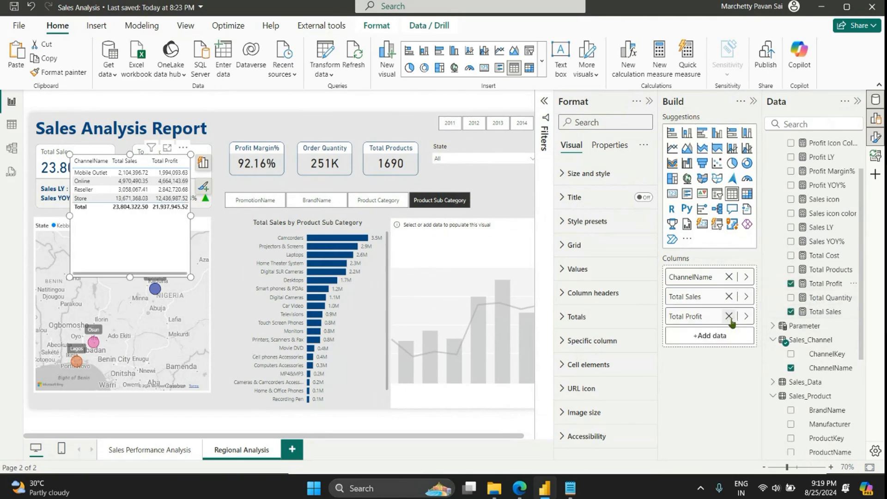
left_click(752, 103)
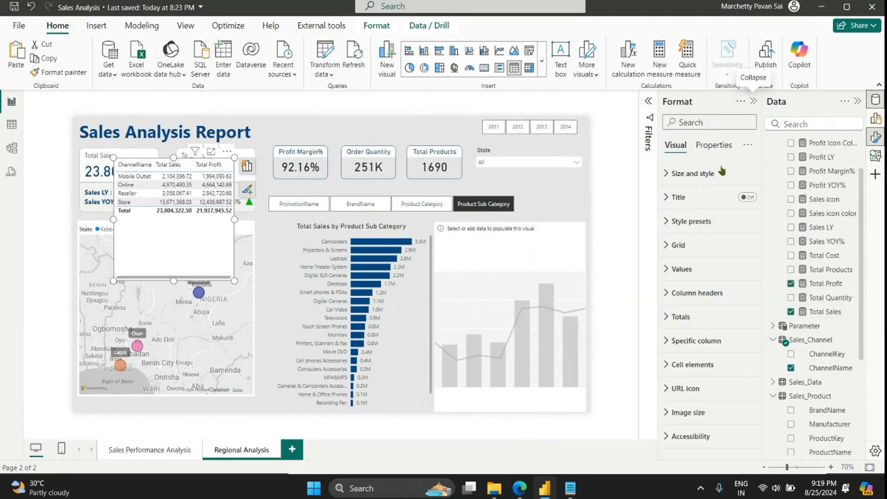
left_click_drag(207, 260, 528, 343)
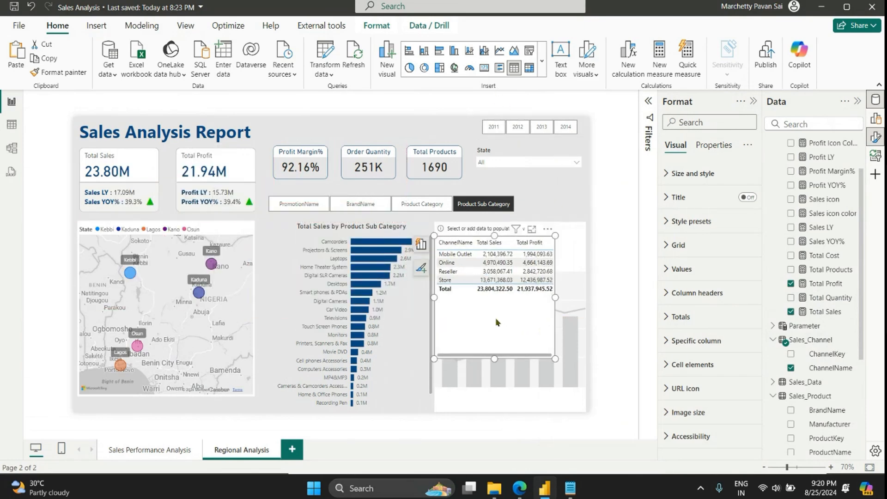
key("Delete")
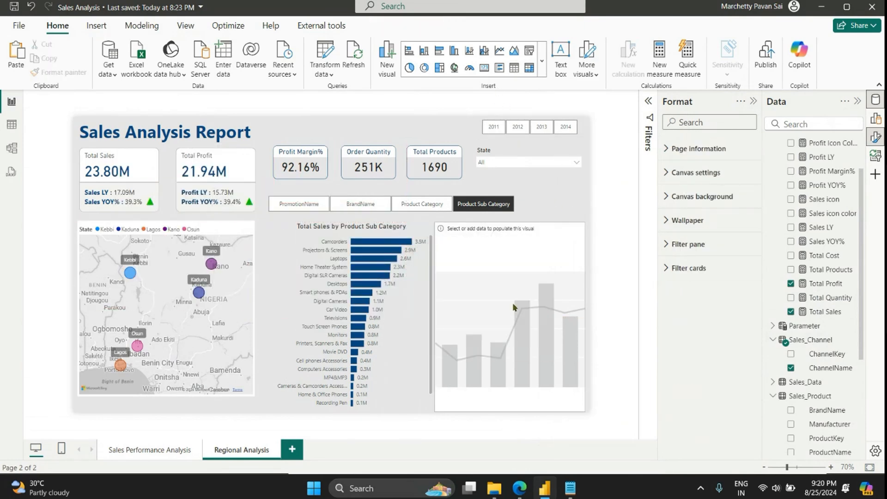
Step: Assign ChannelName to the X-axis and Total Sales to the Column y-axis of the empty line and stacked column chart
left_click(538, 292)
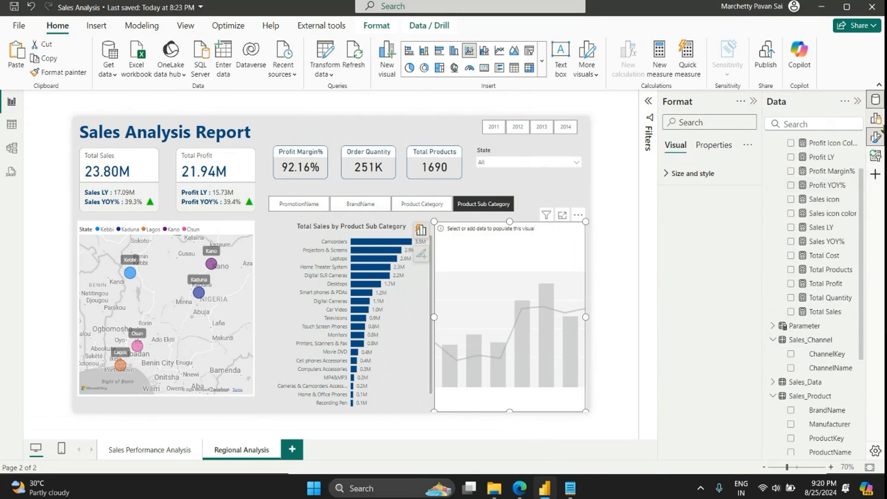
left_click(875, 118)
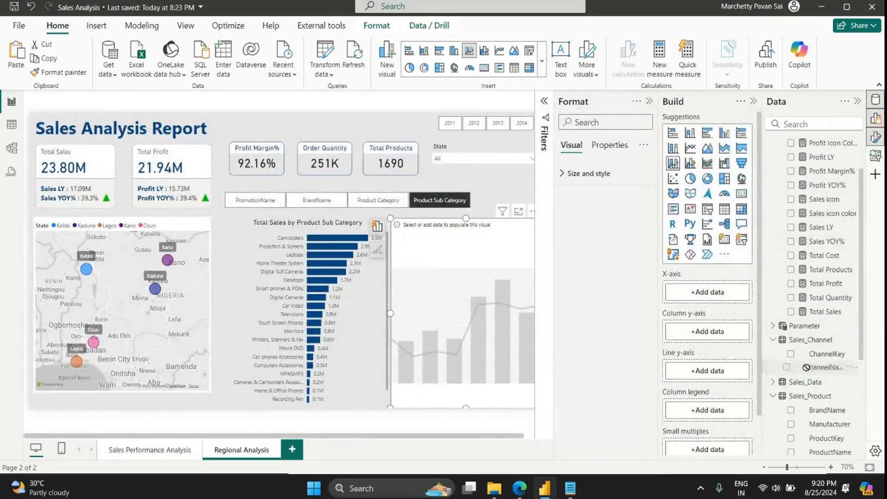
left_click_drag(827, 368, 707, 292)
left_click_drag(831, 308, 721, 353)
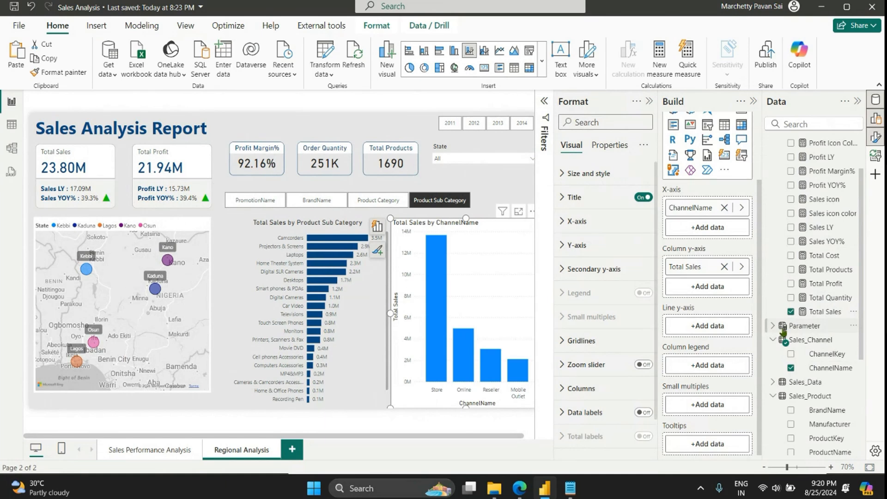
Step: Add Total Profit to the channel chart's Column y-axis and Total Quantity to its Line y-axis
left_click_drag(828, 288, 720, 305)
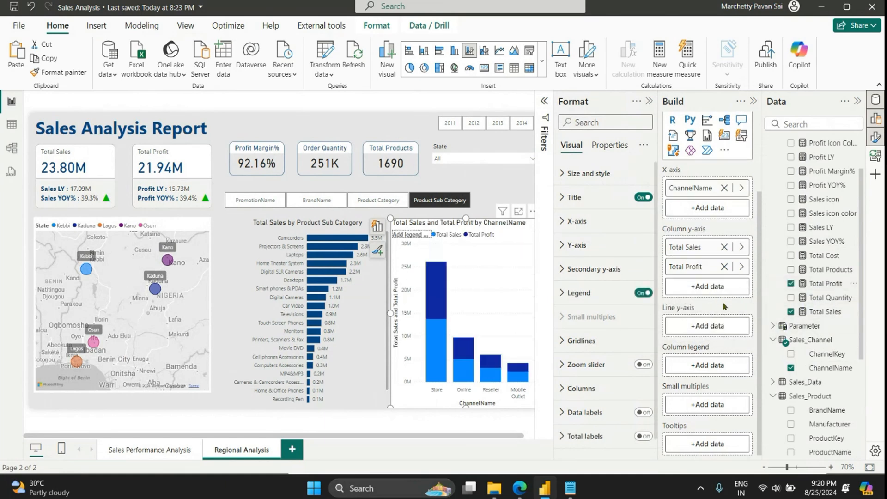
left_click_drag(818, 300, 698, 329)
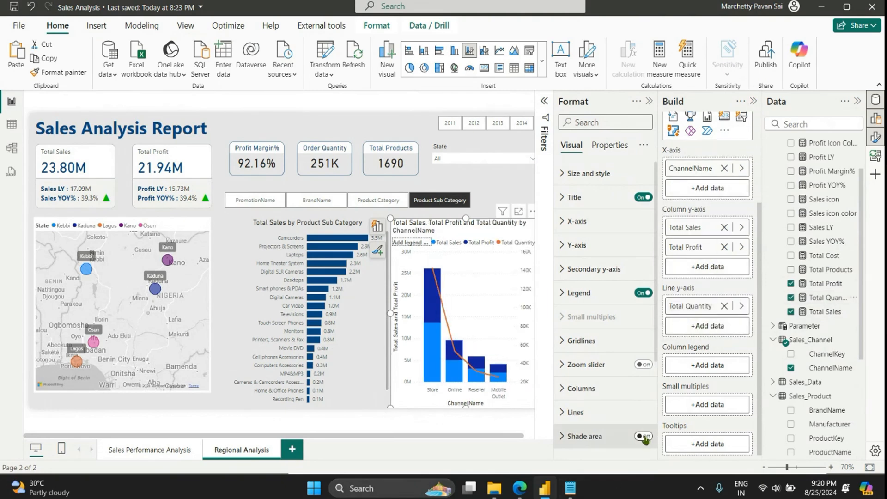
Step: Turn on data labels for the channel combo chart and try its line markers on and off
scroll(644, 415, "down", 3)
left_click(645, 367)
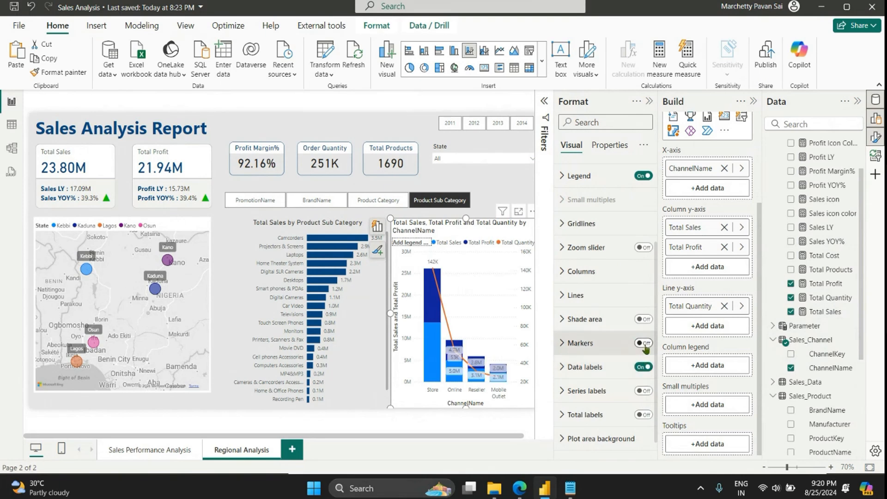
left_click(648, 344)
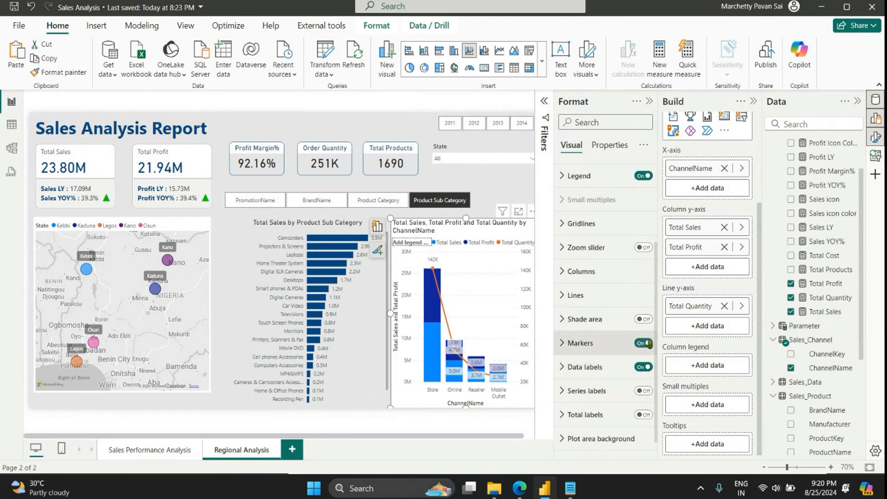
left_click(641, 344)
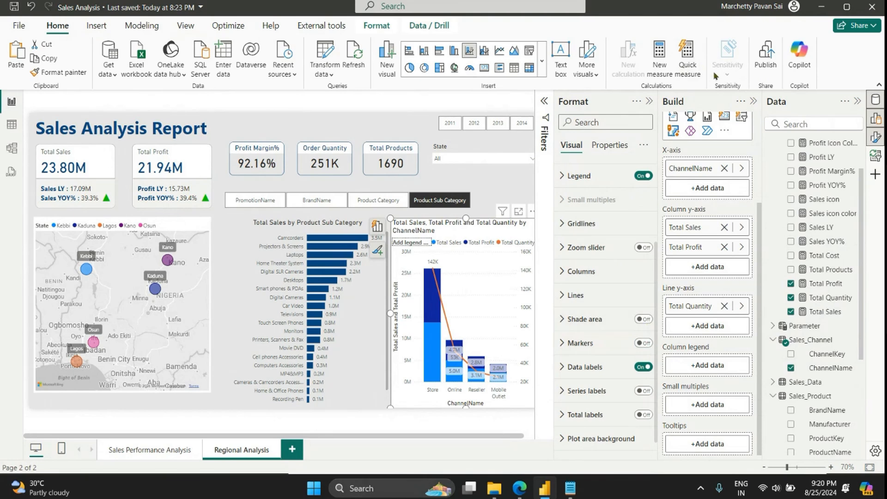
Step: Collapse the Build pane and turn off the channel combo chart's background
left_click(750, 101)
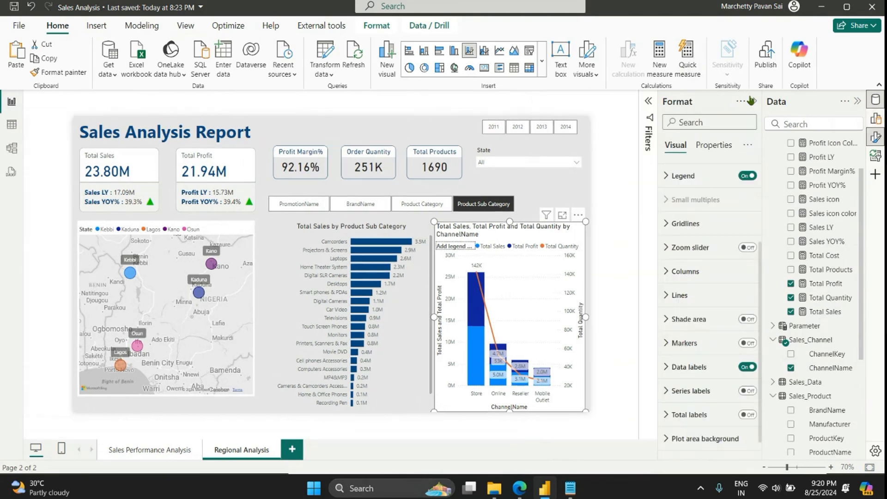
left_click(673, 175)
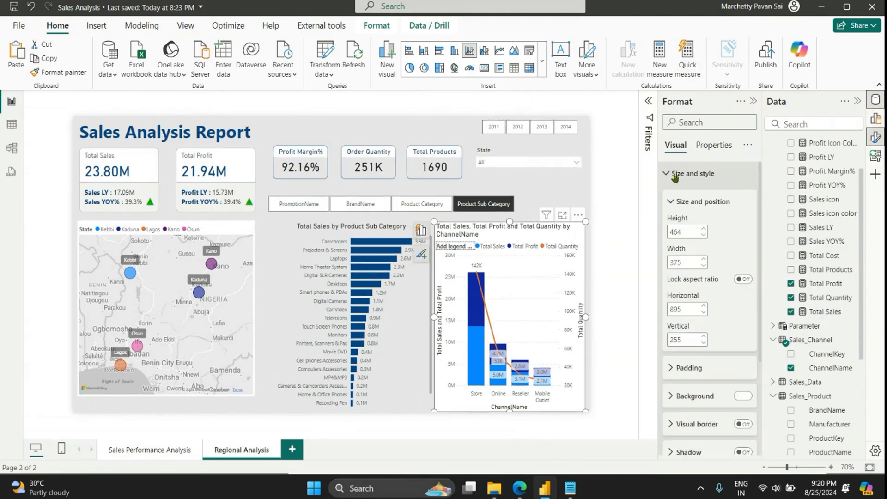
left_click(738, 396)
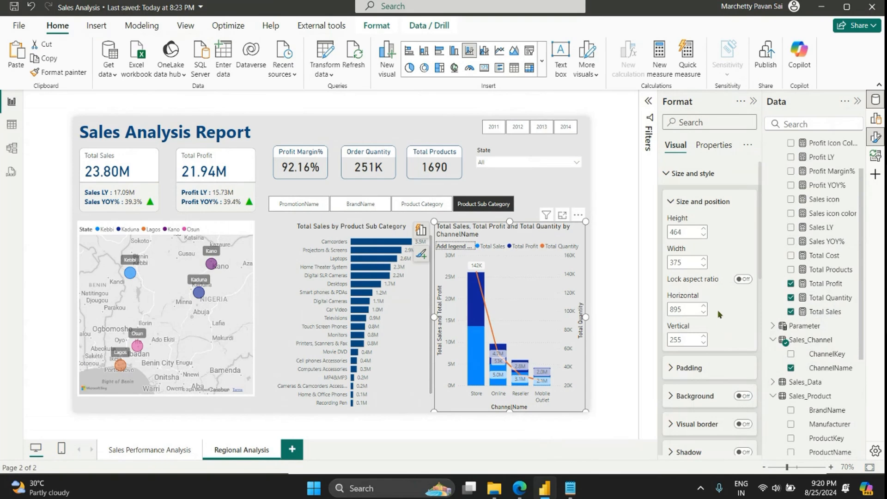
left_click(673, 174)
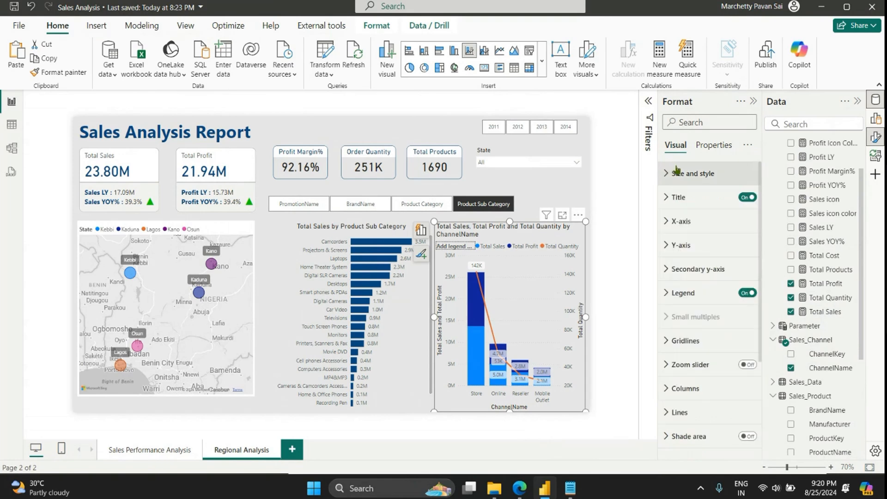
Step: Hide the Y-axis title and the X-axis title of the channel combo chart, keeping the axis values on
left_click(692, 244)
left_click(743, 423)
left_click(738, 395)
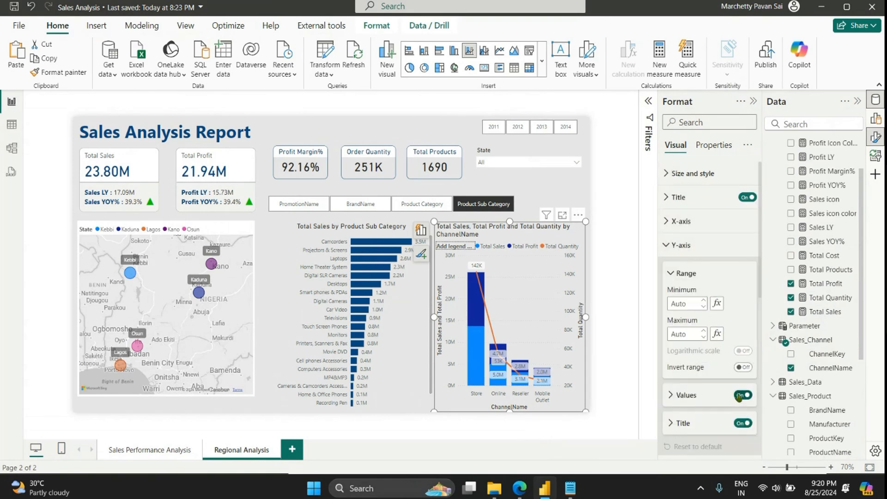
left_click(743, 424)
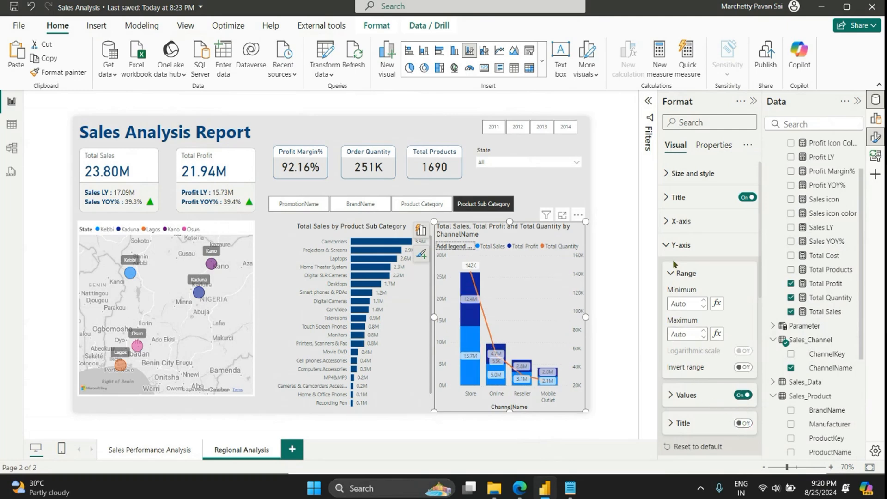
left_click(675, 245)
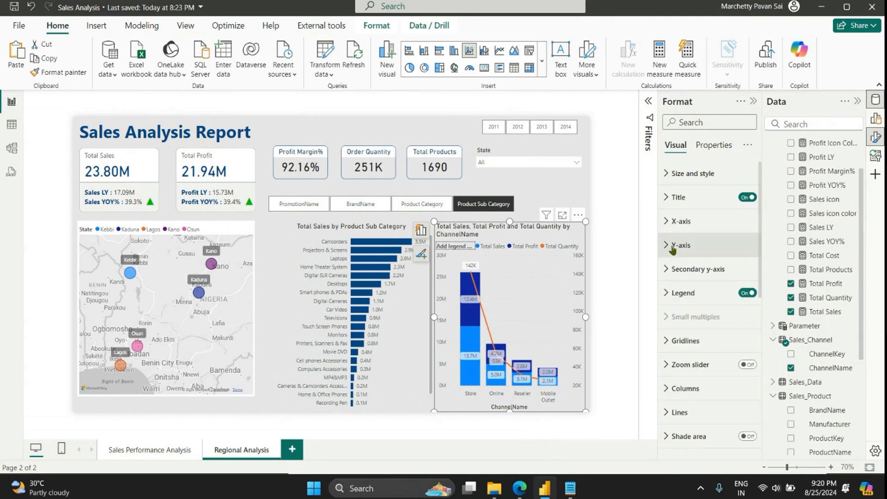
left_click(682, 221)
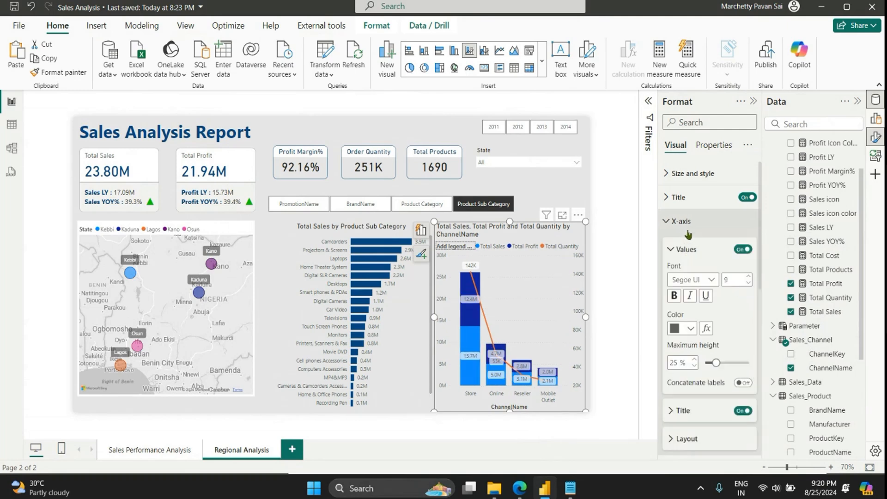
left_click(740, 413)
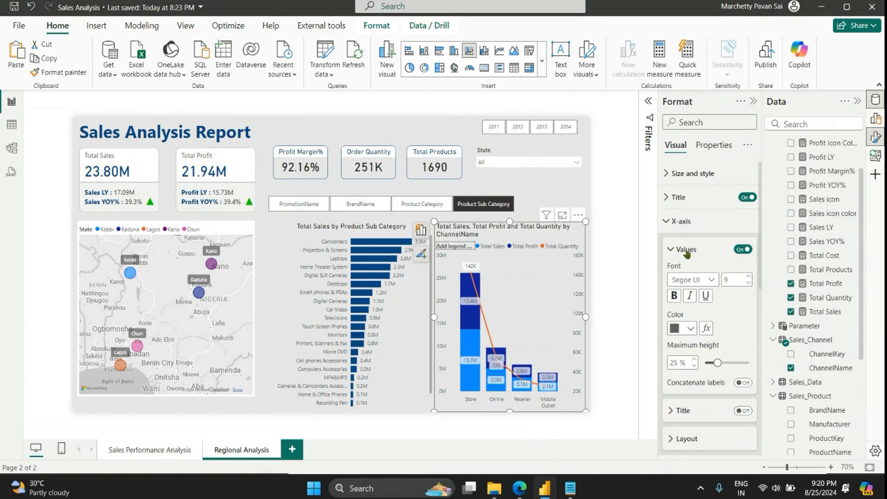
Step: Change the combo chart's title to "Channel Wise Sales, Profit and Qty" and center it
left_click(678, 197)
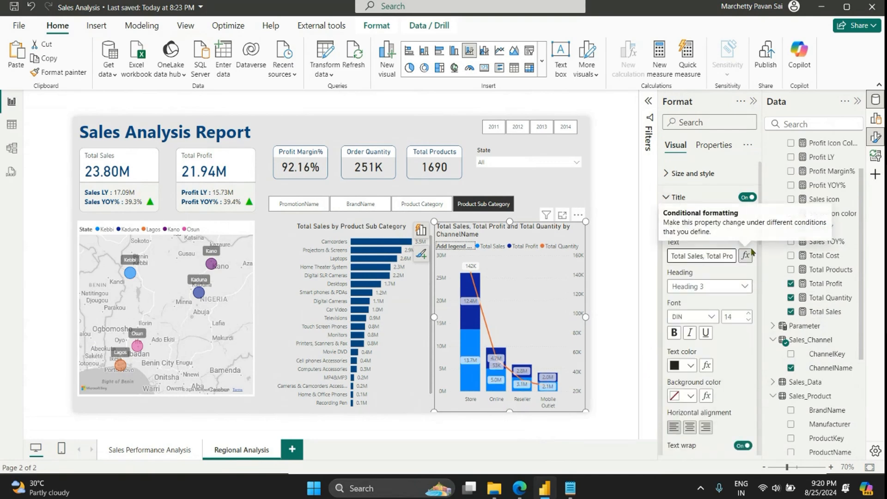
key("ctrl+a")
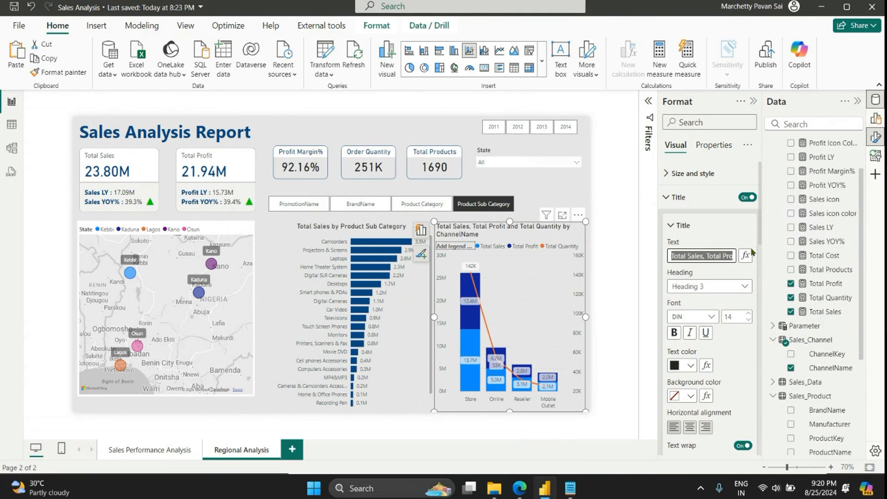
type("Channel Wise")
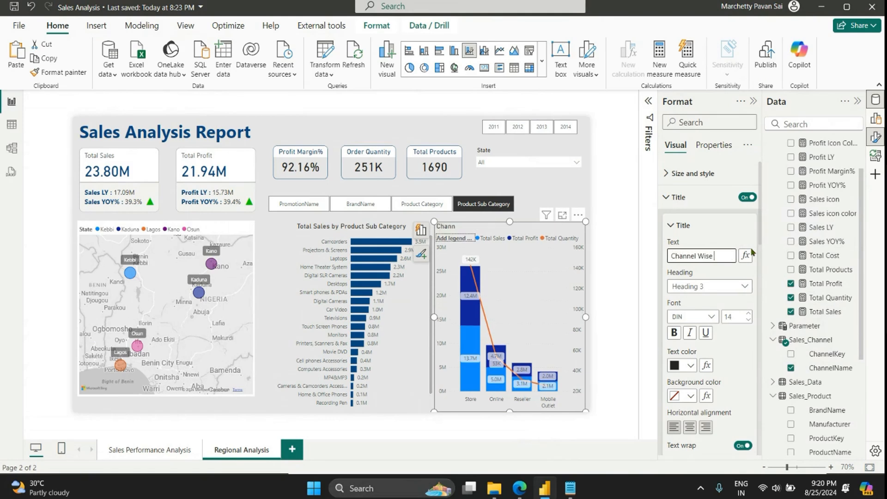
type(" Sales, Profit and")
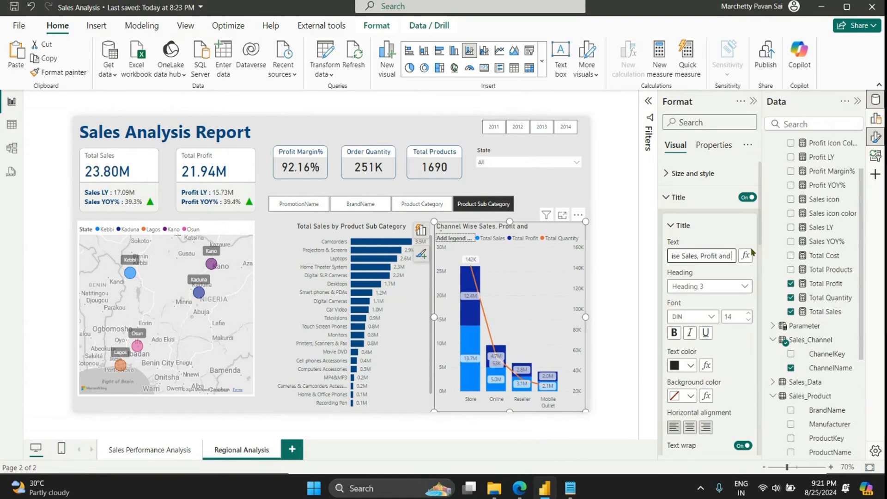
type("Qty")
left_click(688, 428)
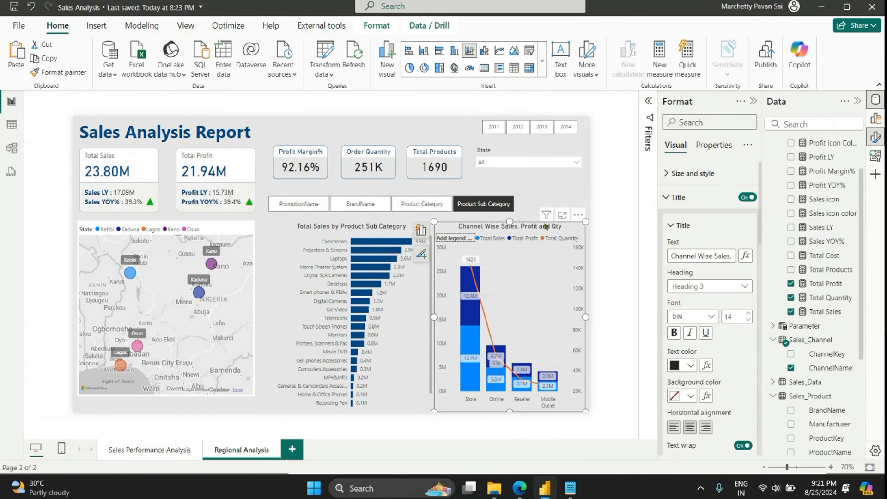
Step: Make the X-axis category labels of the channel combo chart bold
left_click(537, 193)
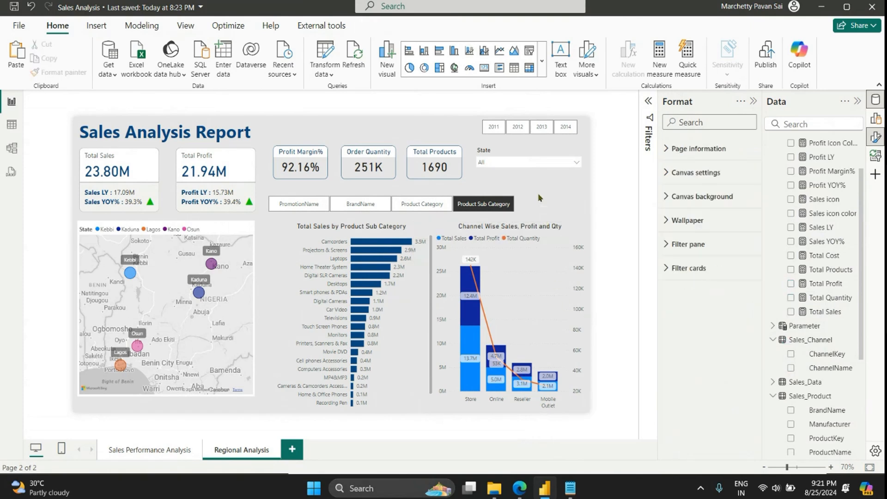
left_click(527, 232)
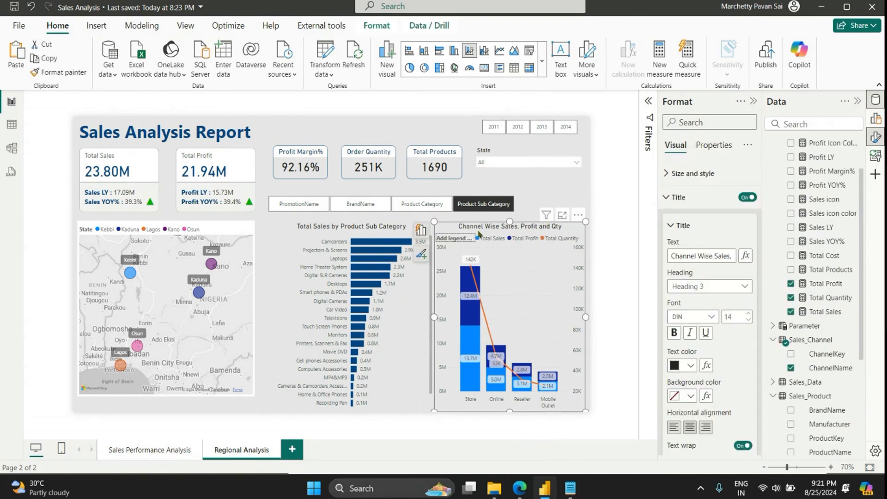
left_click(678, 203)
scroll(705, 428, "down", 3)
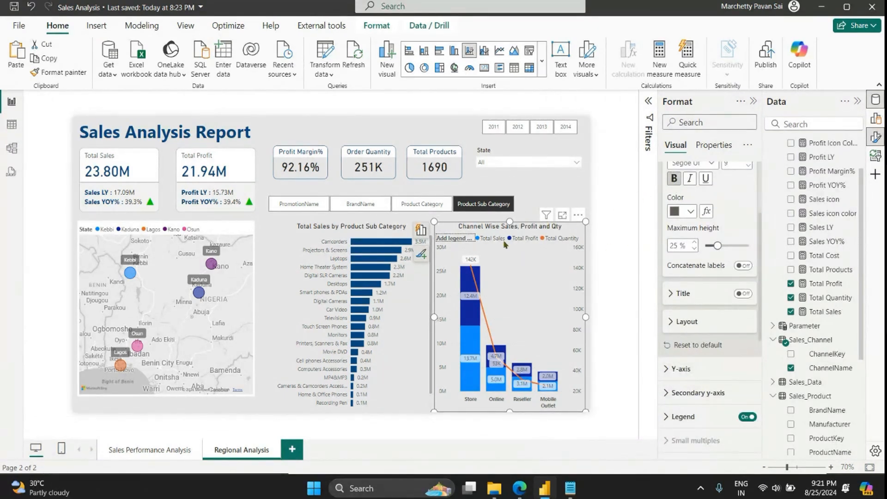
scroll(674, 295, "up", 3)
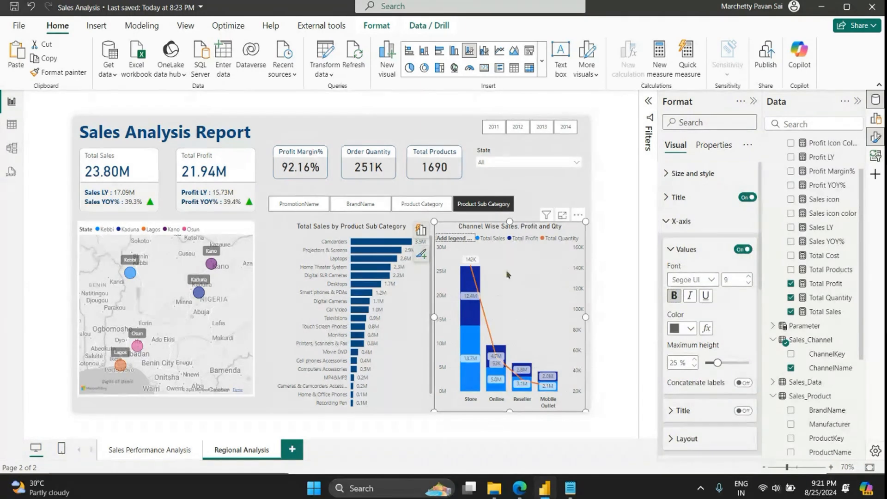
Step: Make the Y-axis category labels of the Total Sales by Product Sub Category bar chart bold and black
left_click(287, 230)
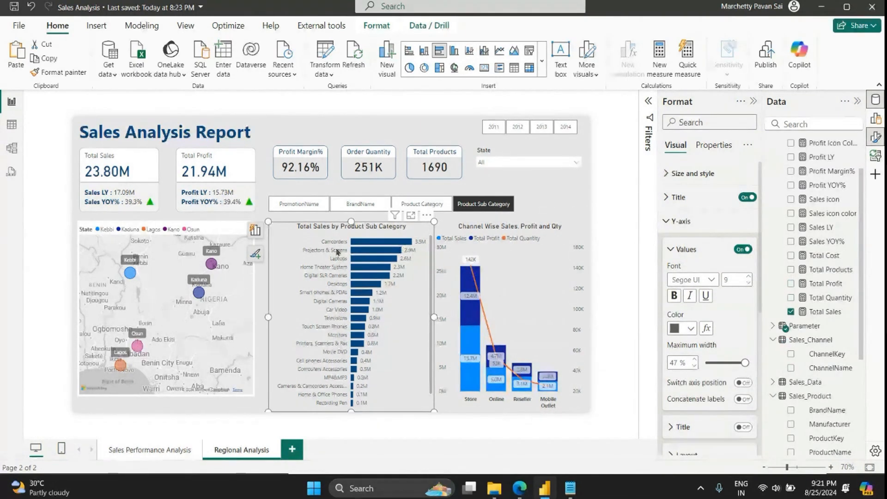
left_click(674, 295)
left_click(681, 328)
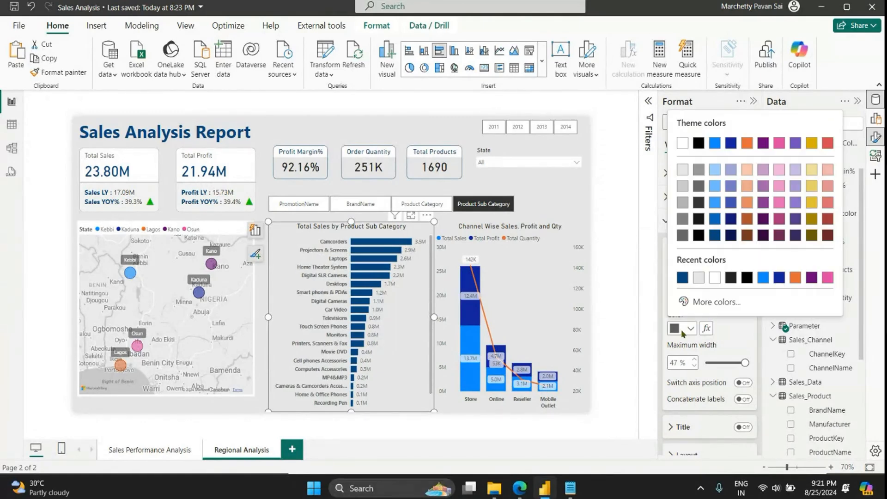
left_click(700, 237)
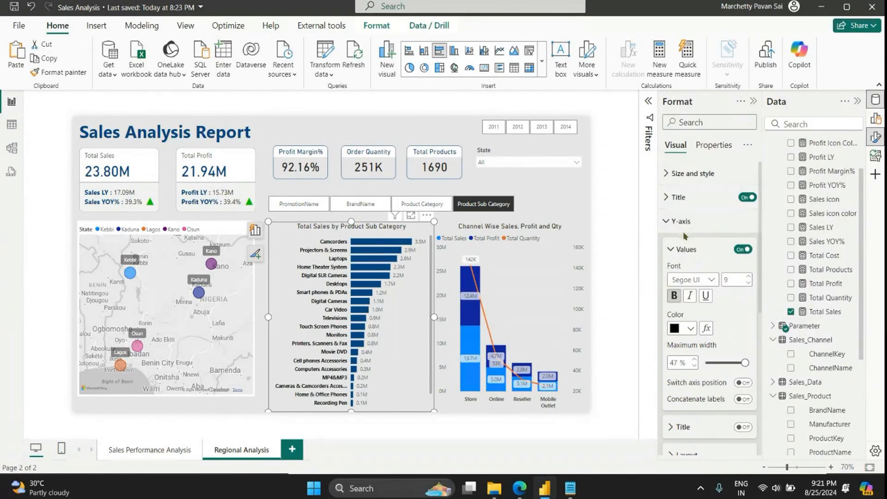
left_click(683, 227)
left_click(691, 247)
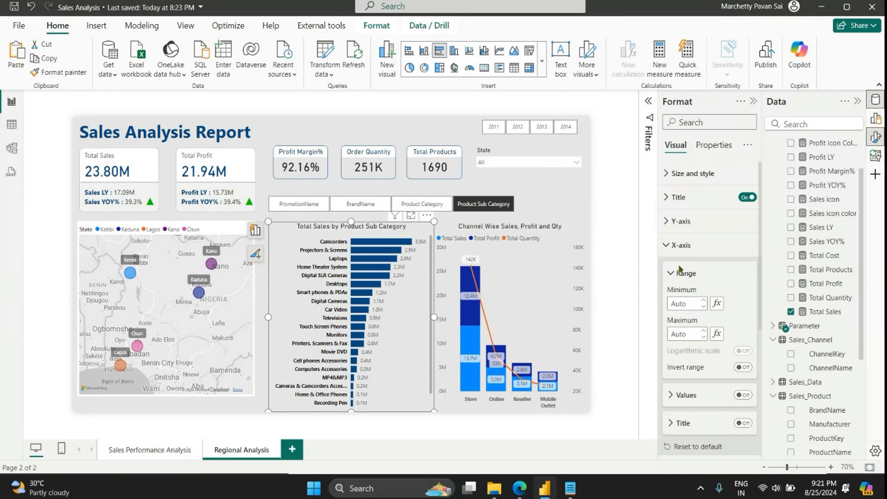
Step: Make the titles of the channel combo chart and the Product Sub Category bar chart bold
left_click(562, 234)
left_click(678, 197)
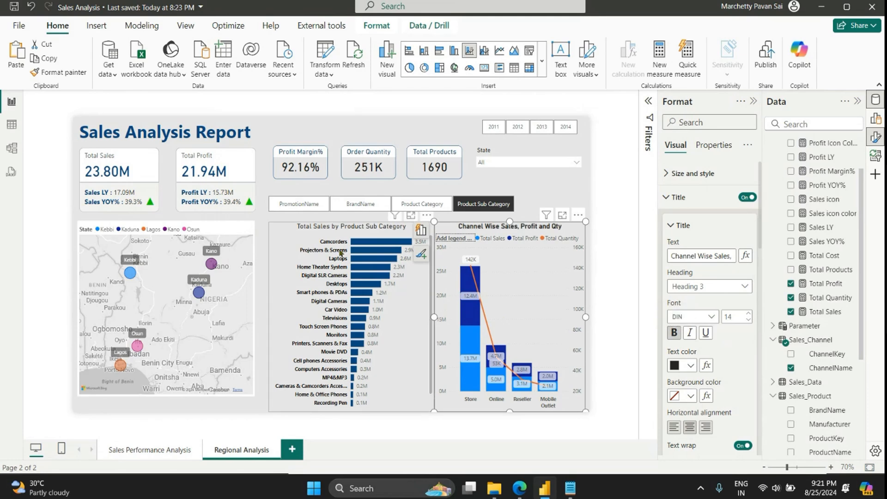
left_click(313, 228)
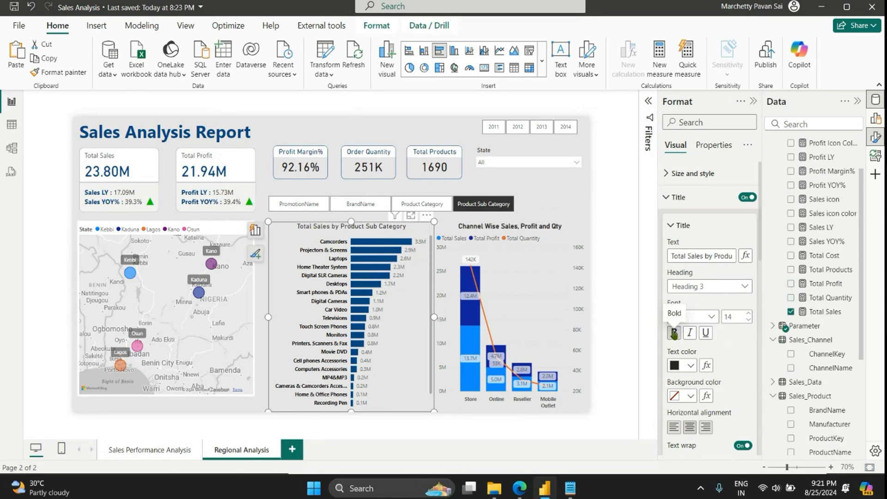
left_click(674, 333)
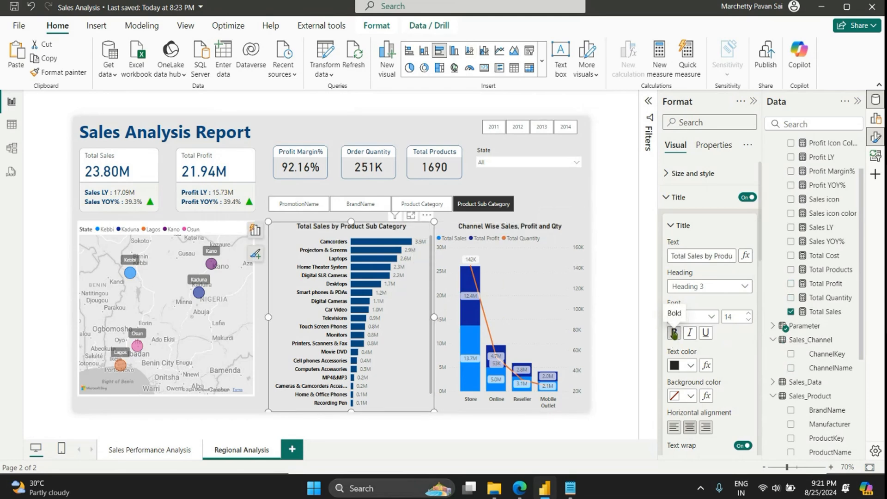
left_click(538, 188)
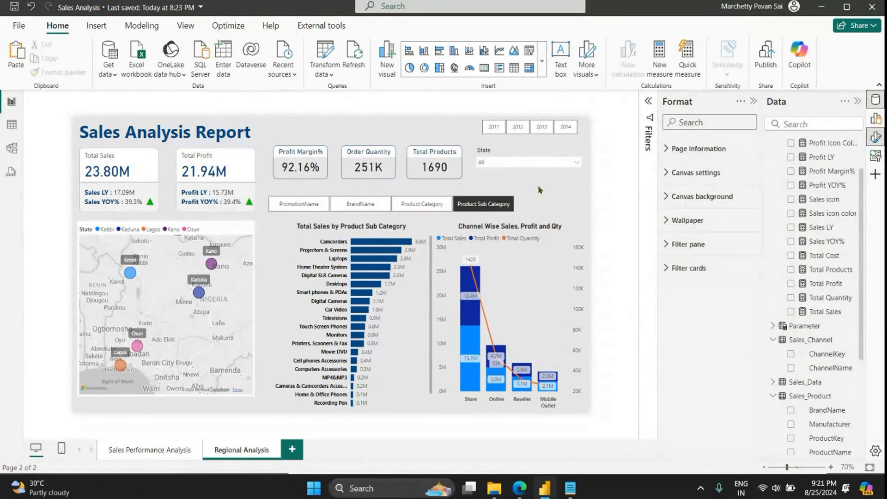
Step: Widen the parameter slicer above the charts so its buttons extend to near the combo chart's right edge
left_click(520, 209)
left_click_drag(522, 207, 574, 206)
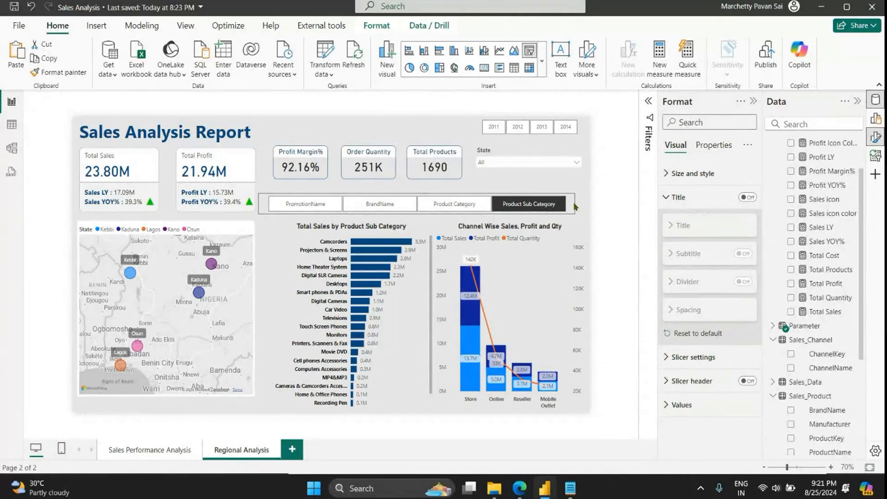
left_click(471, 186)
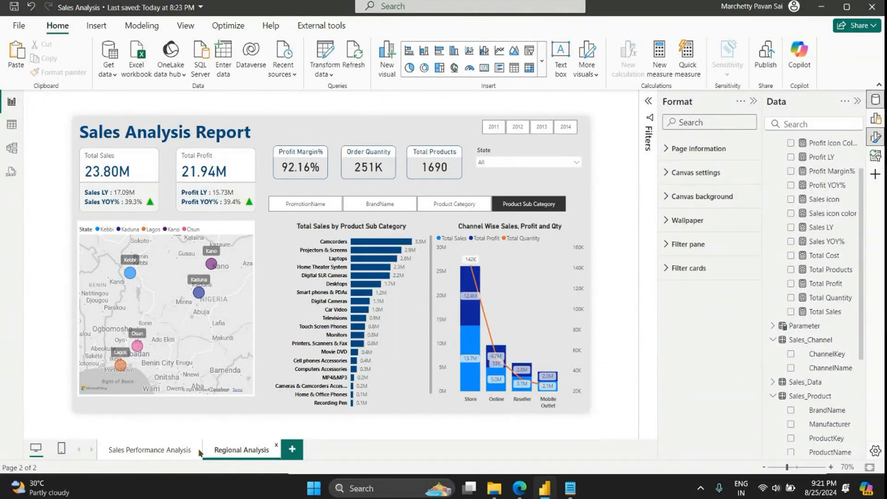
Step: Review the Sales Performance Analysis page and return to the Regional Analysis page
left_click(157, 451)
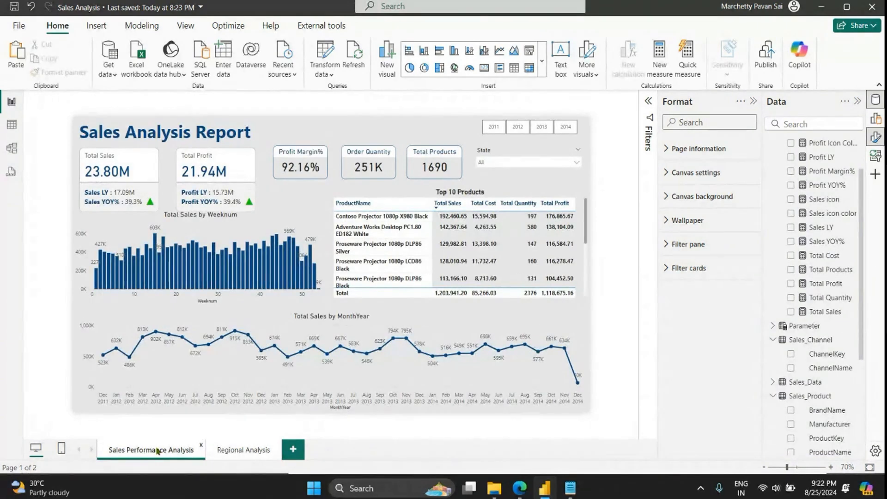
left_click(238, 451)
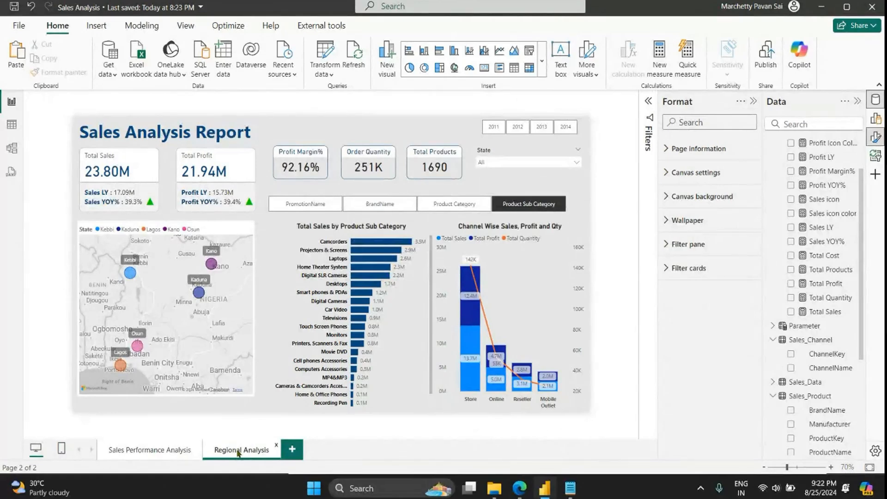
Step: Insert a page navigator on the Sales Performance Analysis page and place it between the report title and the year slicer
left_click(157, 455)
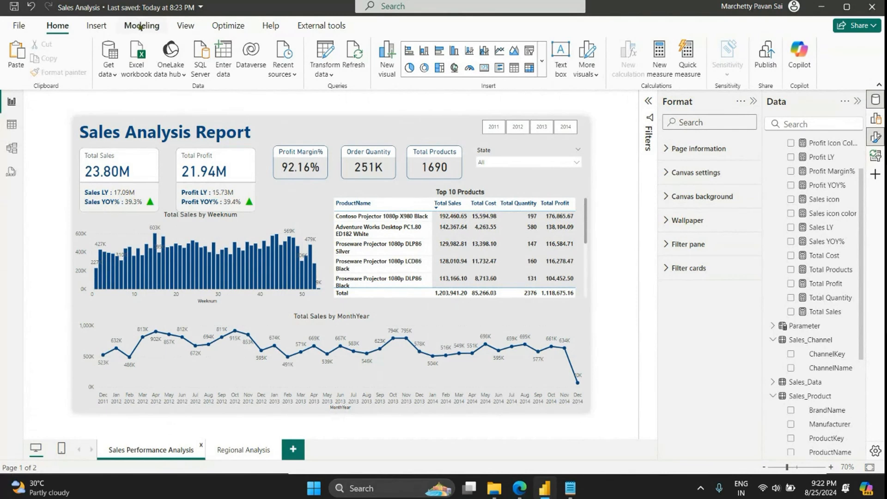
left_click(88, 35)
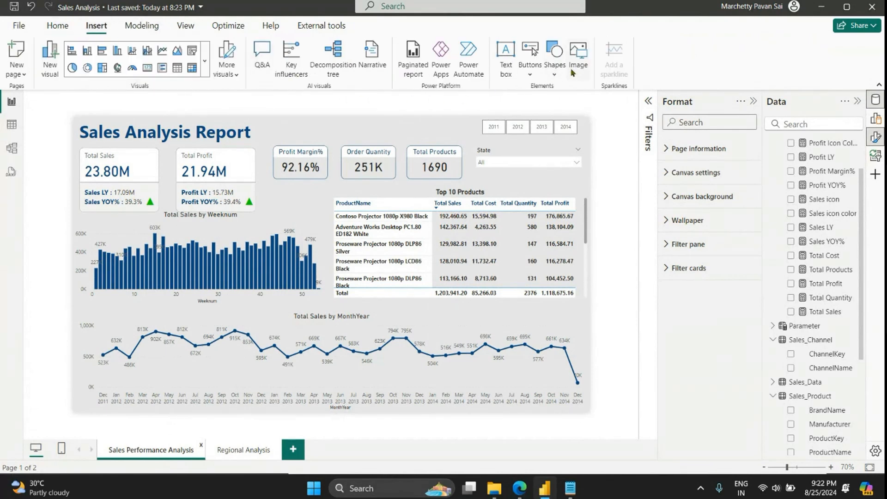
left_click(530, 60)
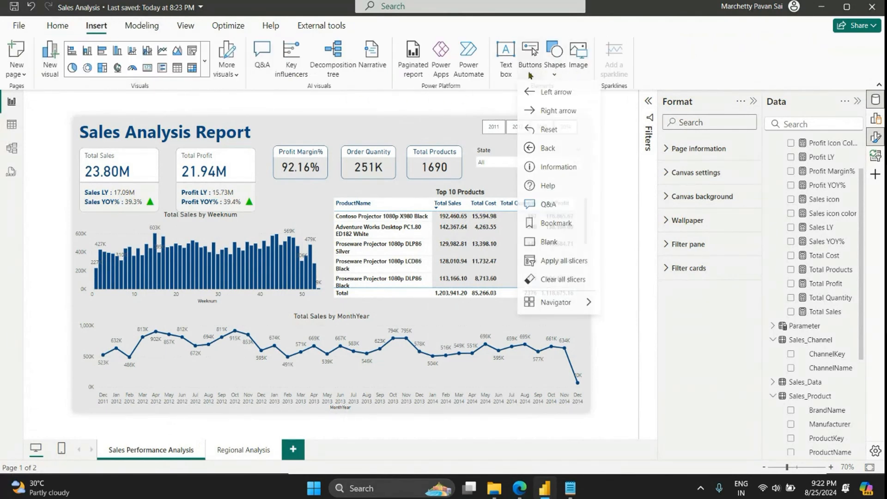
mouse_move(589, 302)
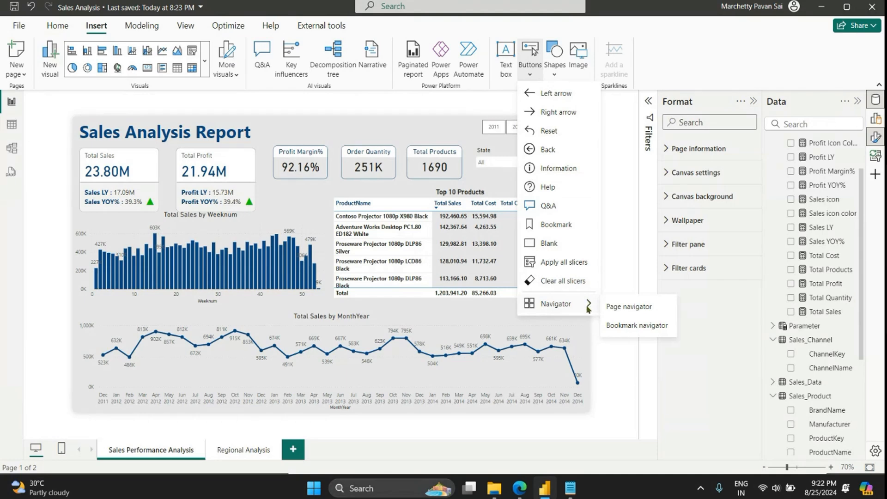
left_click(614, 307)
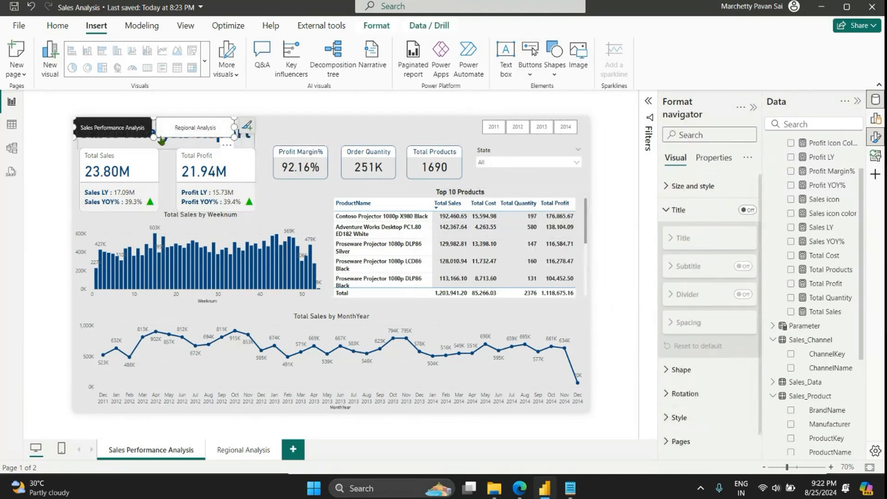
left_click_drag(155, 130, 369, 131)
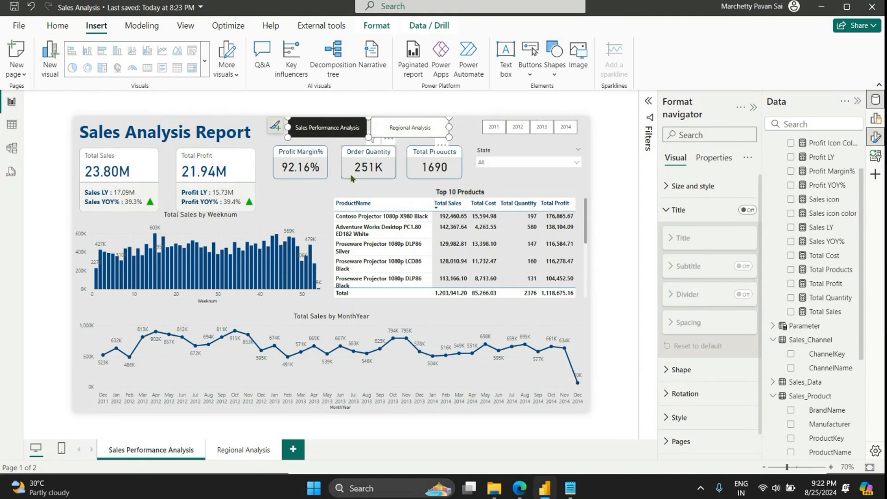
Step: Place a copy of the page navigator on the Regional Analysis page, between the report title and the year slicer
left_click(242, 451)
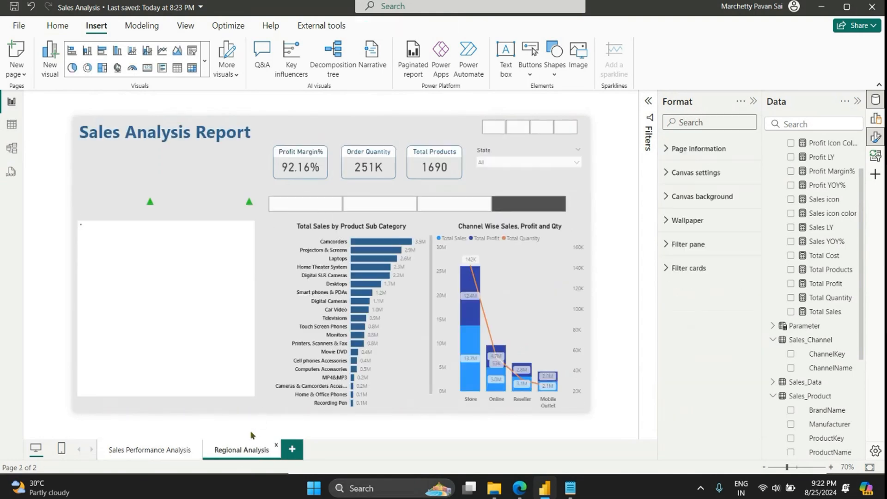
left_click(350, 135)
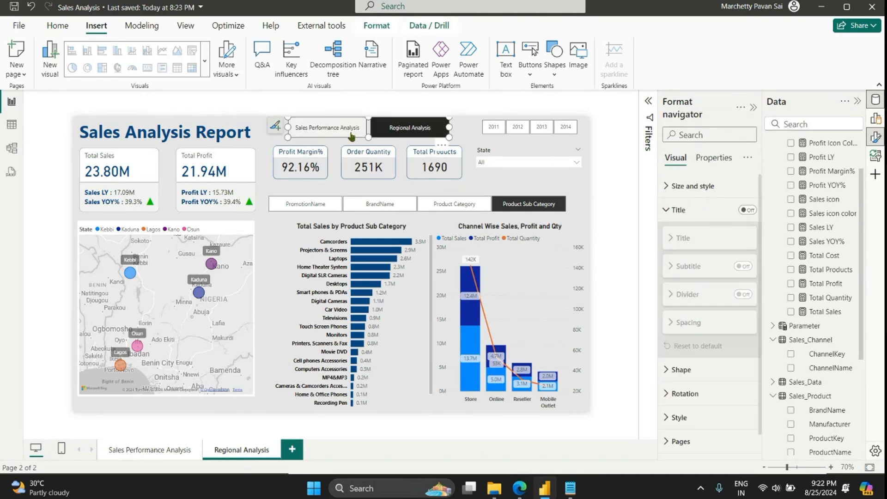
left_click_drag(369, 133, 367, 129)
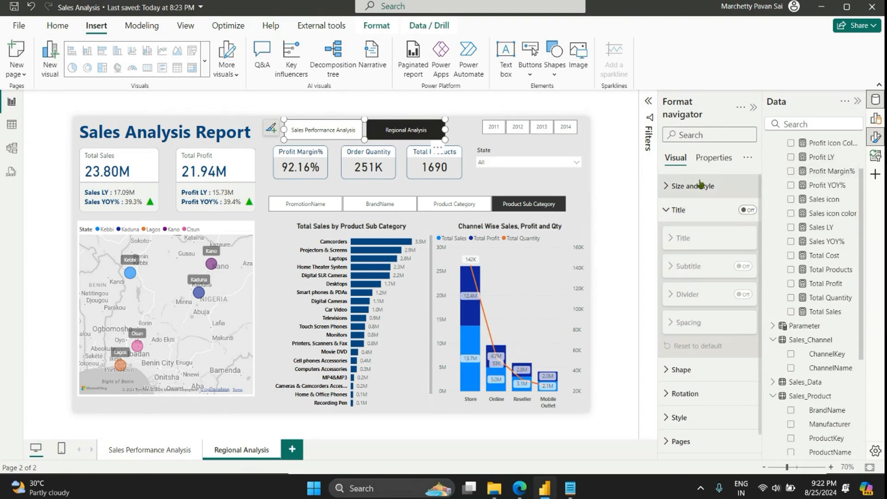
Step: Make the text of the Regional Analysis page navigator bold for the Selected state
left_click(670, 213)
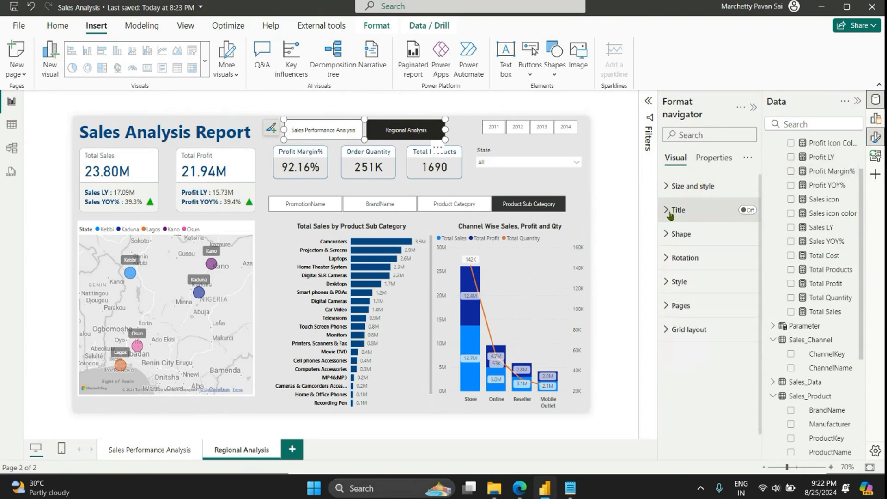
left_click(679, 280)
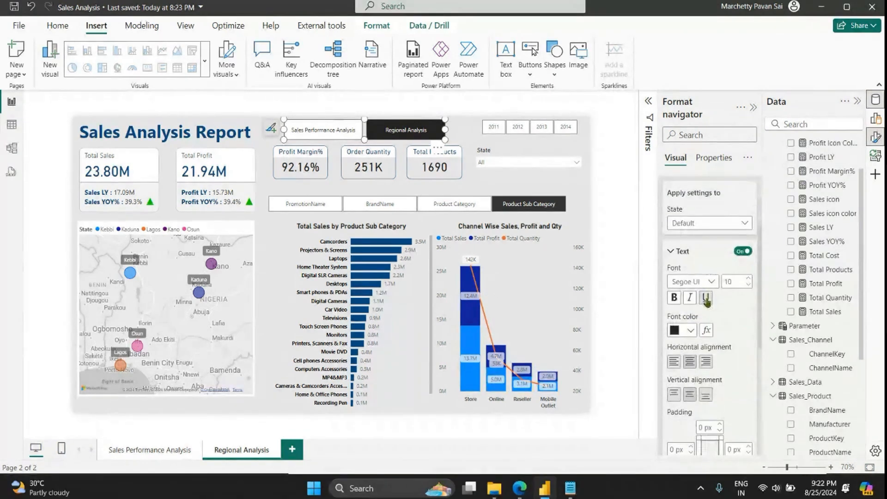
left_click(690, 223)
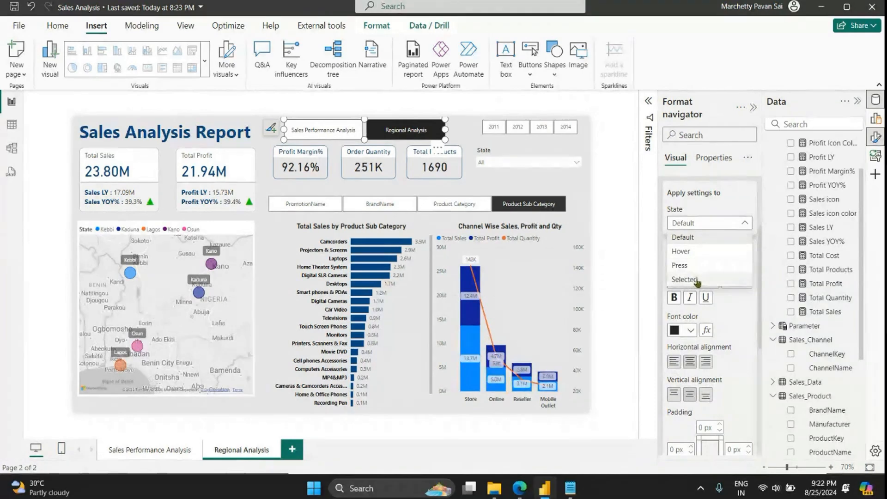
left_click(682, 278)
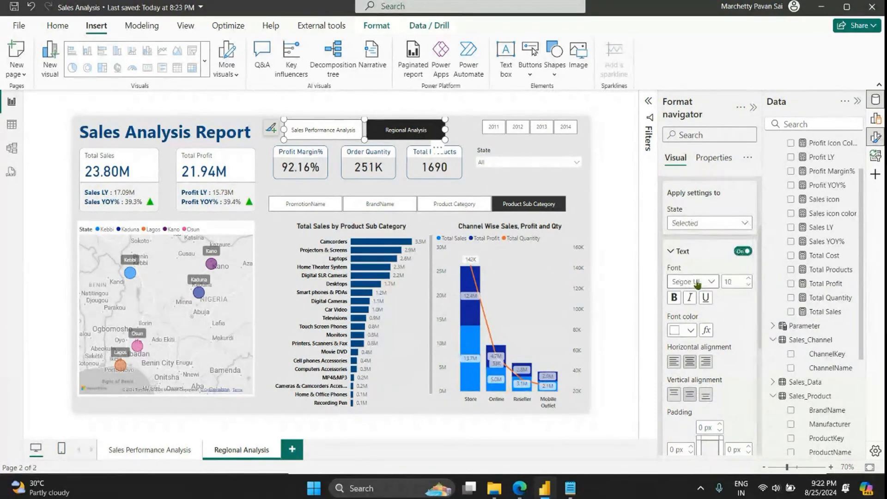
left_click(674, 298)
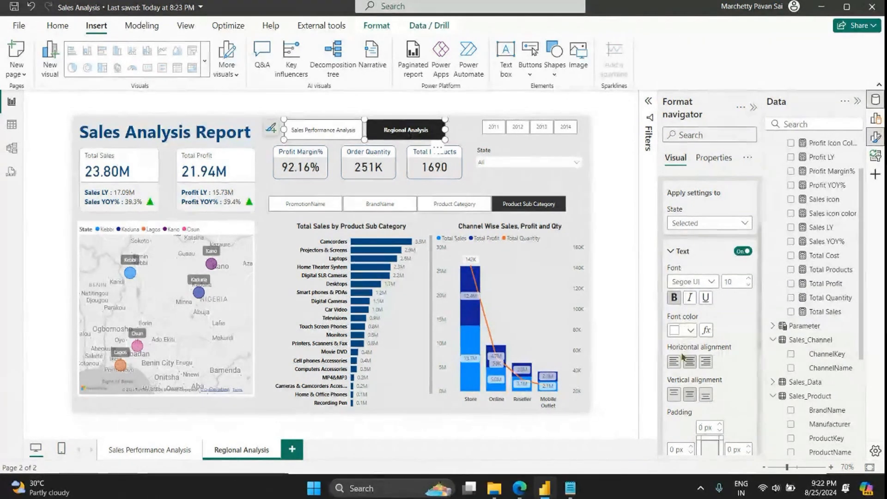
Step: Set the navigator's Selected-state fill to dark blue on the Regional Analysis page
scroll(686, 323, "down", 3)
scroll(687, 323, "down", 3)
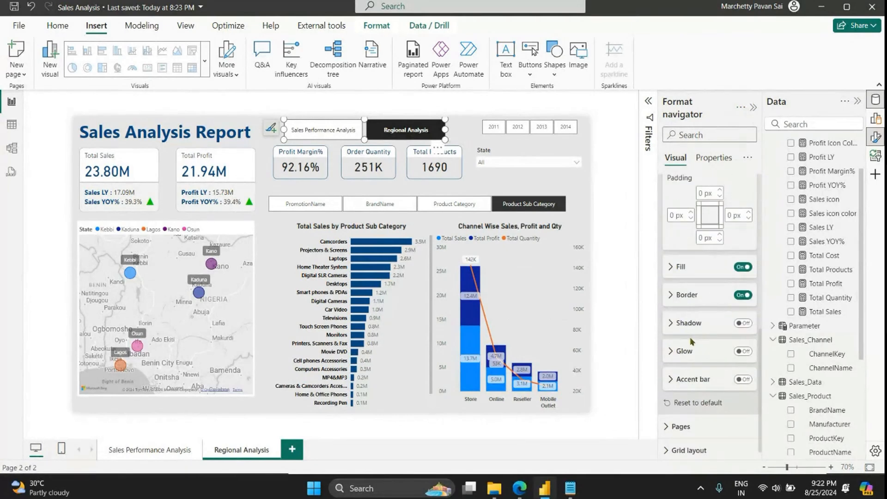
left_click(681, 267)
left_click(688, 297)
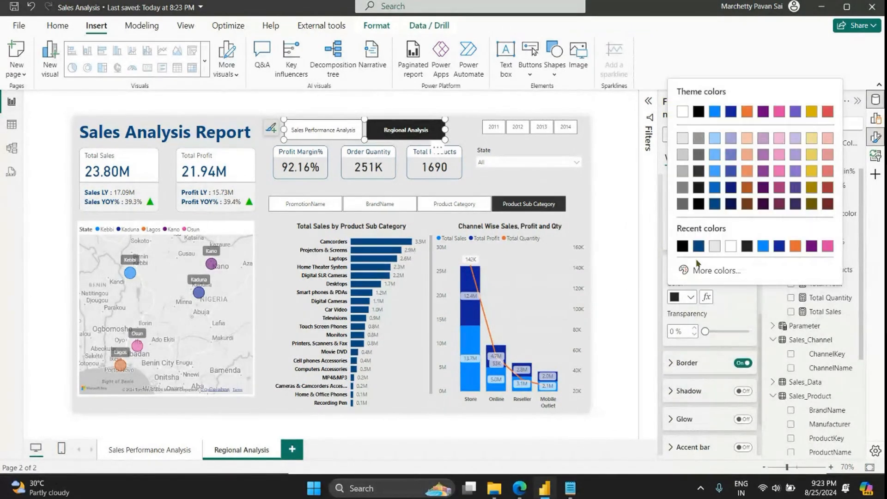
left_click(715, 203)
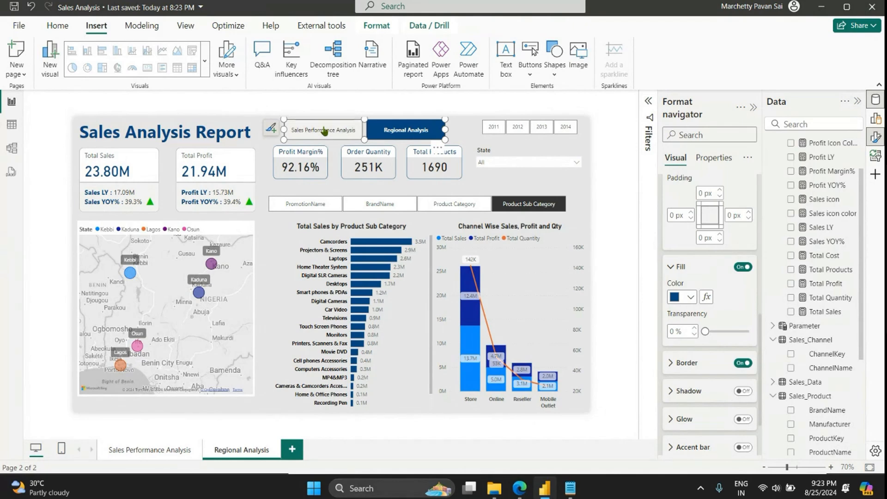
Step: Set the Selected-state fill of the page navigator on the Sales Performance Analysis page to dark blue
left_click(336, 133, "ctrl")
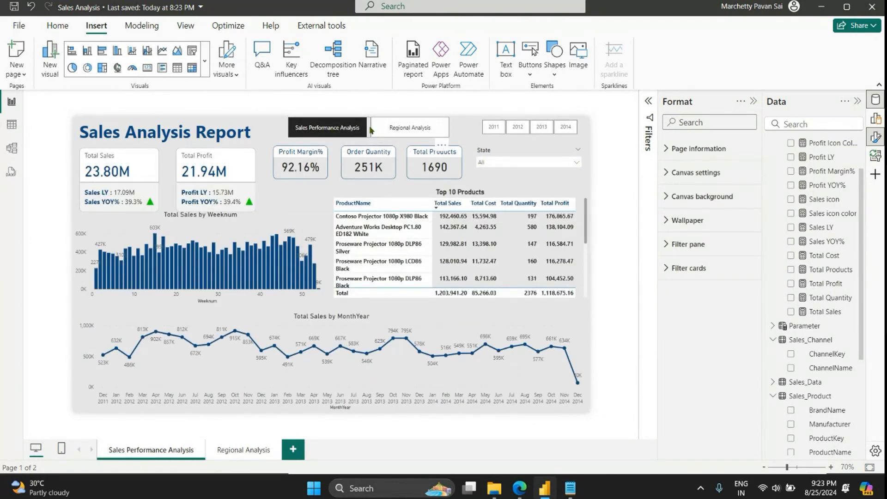
left_click(370, 127)
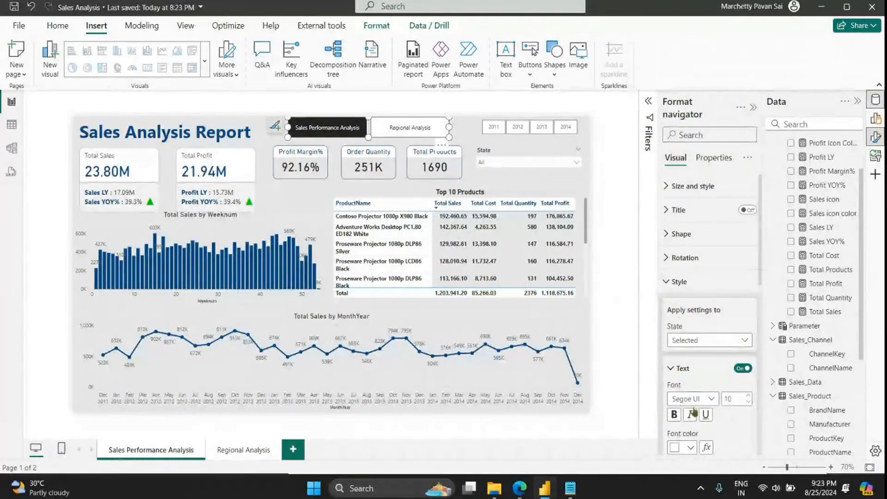
scroll(687, 406, "down", 2)
scroll(686, 406, "down", 5)
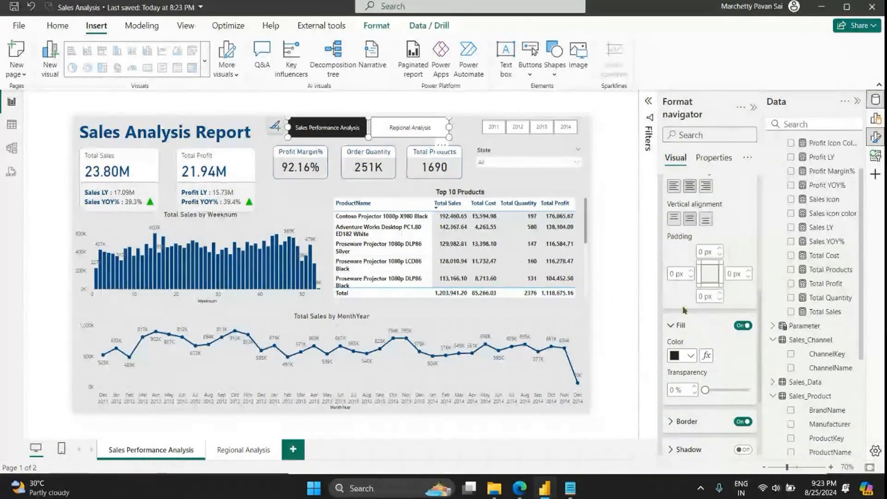
scroll(702, 344, "up", 4)
left_click(694, 223)
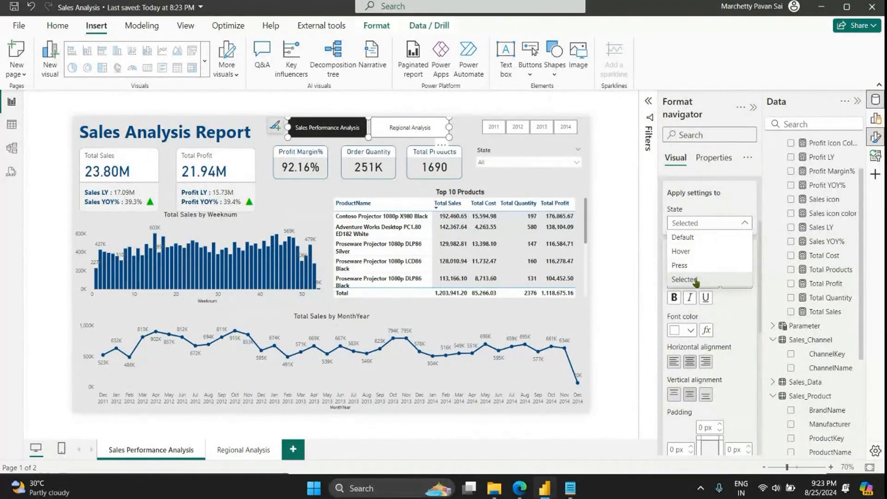
left_click(696, 280)
scroll(696, 282, "down", 5)
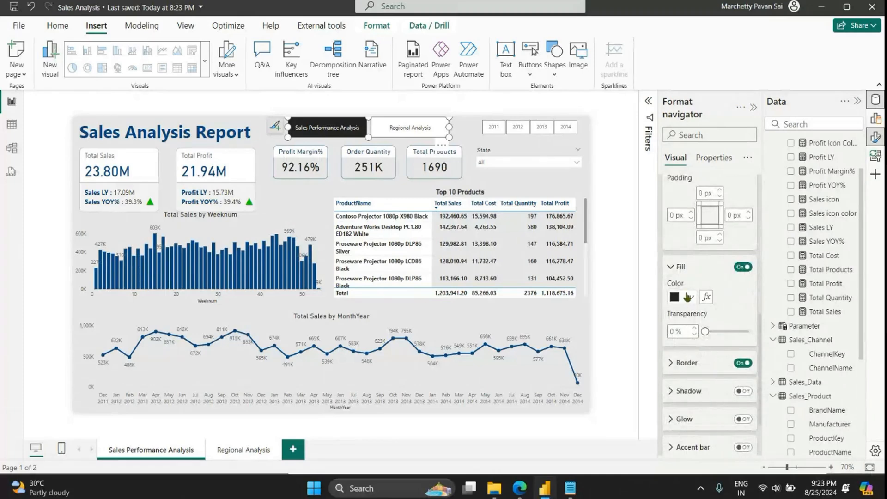
left_click(690, 297)
left_click(717, 207)
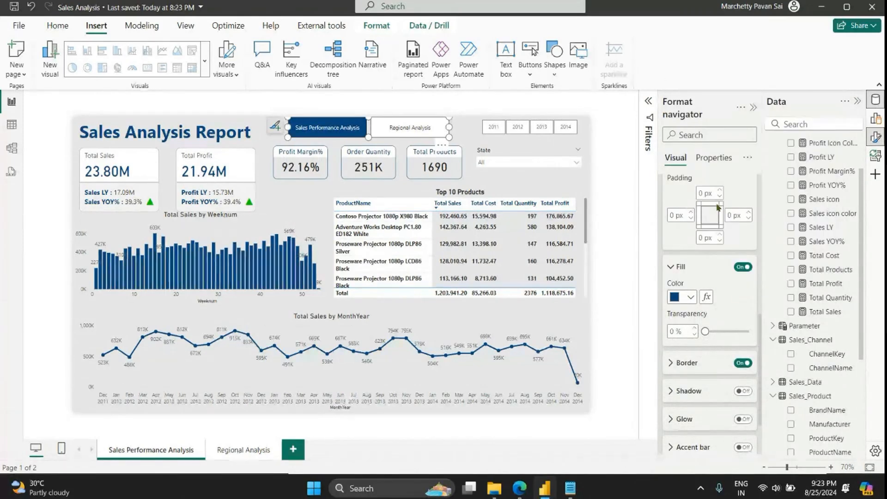
Step: Move the Sales Performance Analysis page's navigator slightly down from the canvas's upper edge
left_click(465, 126)
left_click(370, 135)
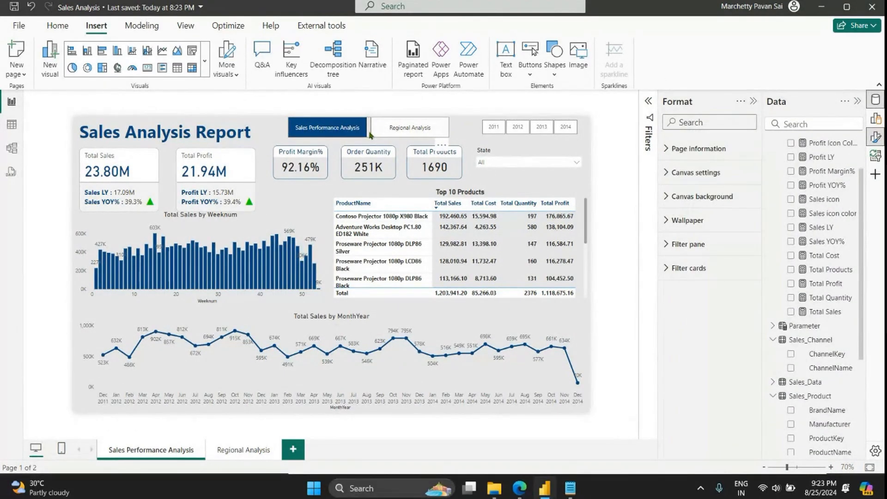
left_click_drag(370, 135, 370, 137)
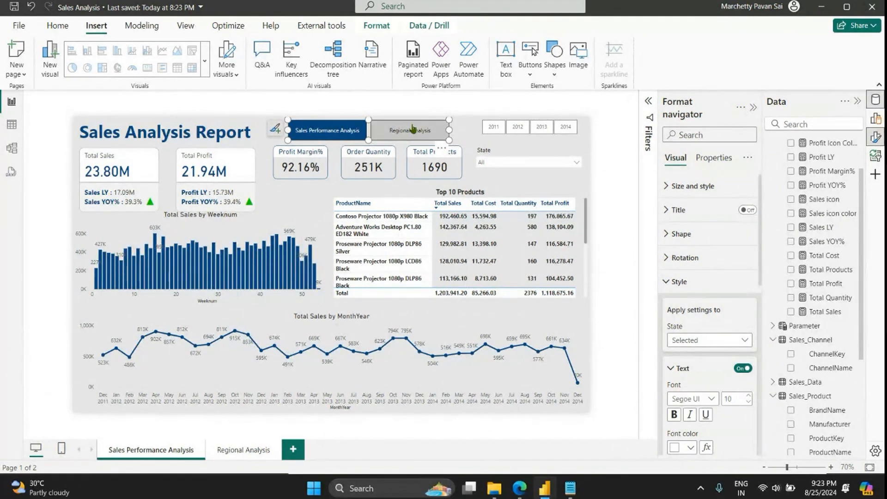
Step: Test the page navigator by switching between the two report pages, ending on Regional Analysis
left_click(414, 131, "ctrl")
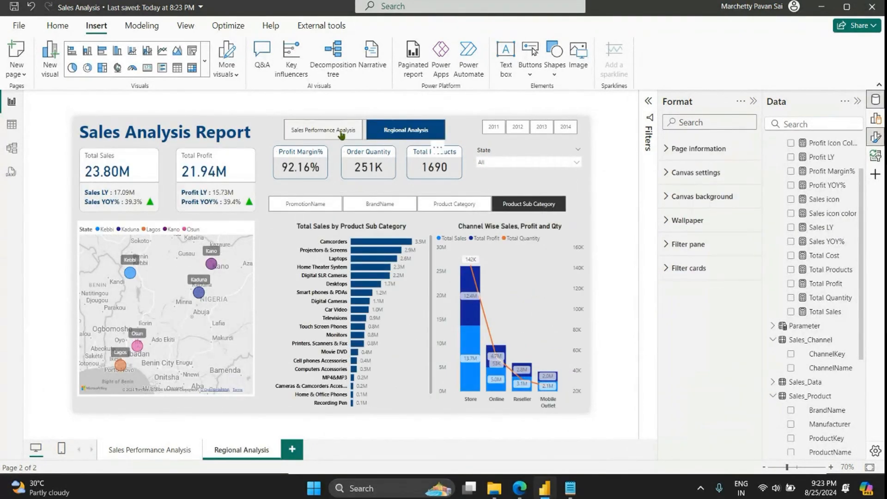
left_click(332, 132, "ctrl")
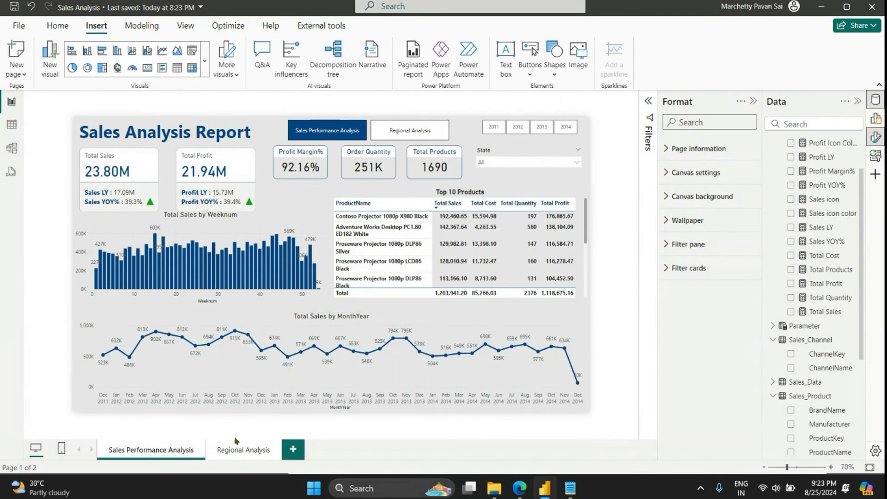
left_click(241, 450)
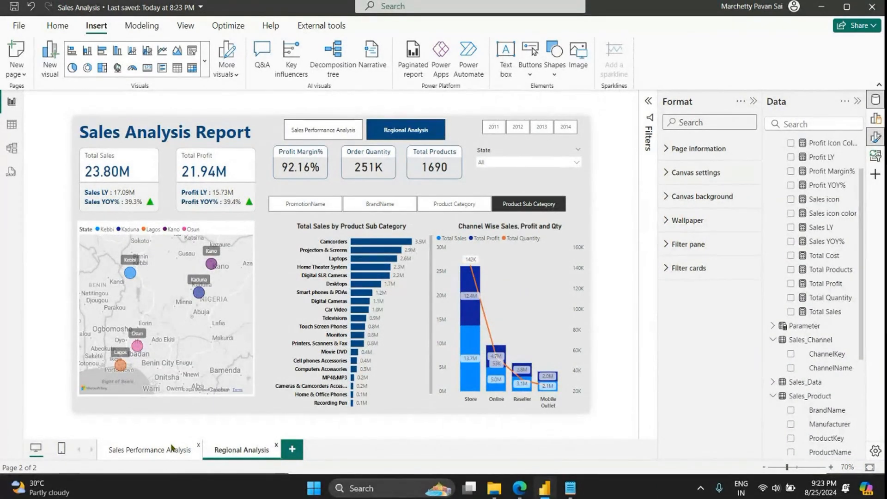
Step: Test the State slicer on the Regional Analysis page with Abia and Adamawa, and clear the state selection
left_click(572, 161)
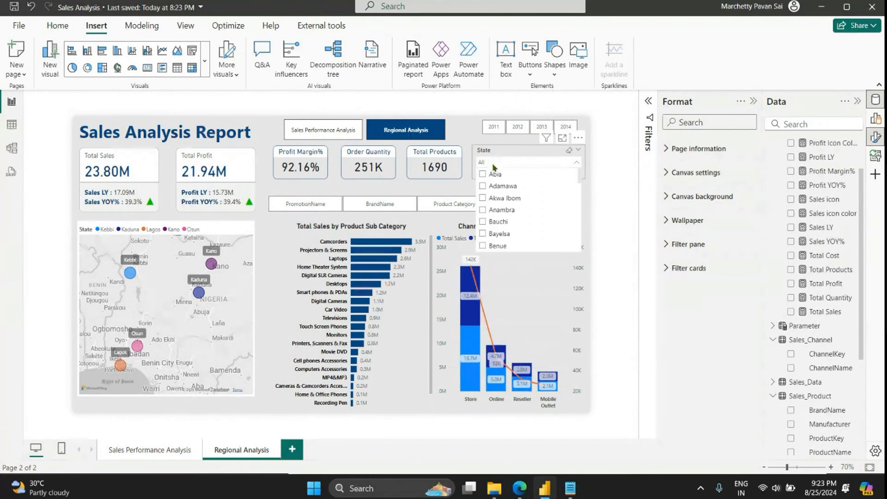
left_click(482, 175)
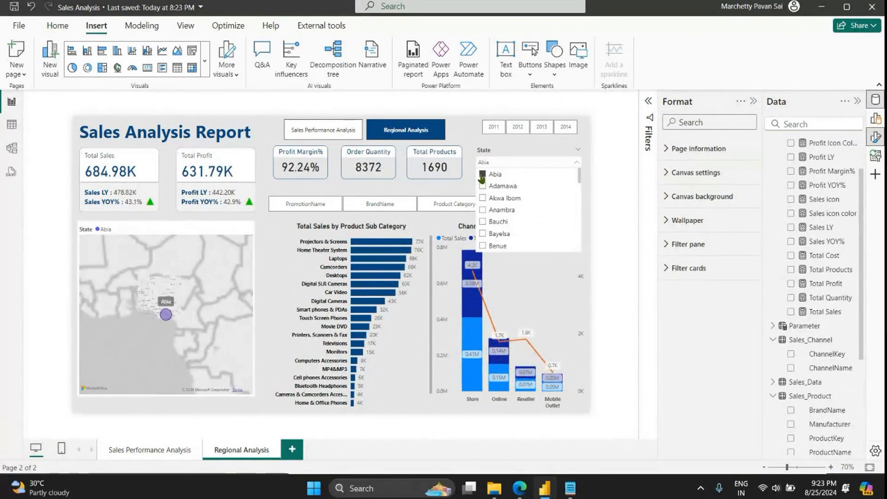
left_click(482, 187)
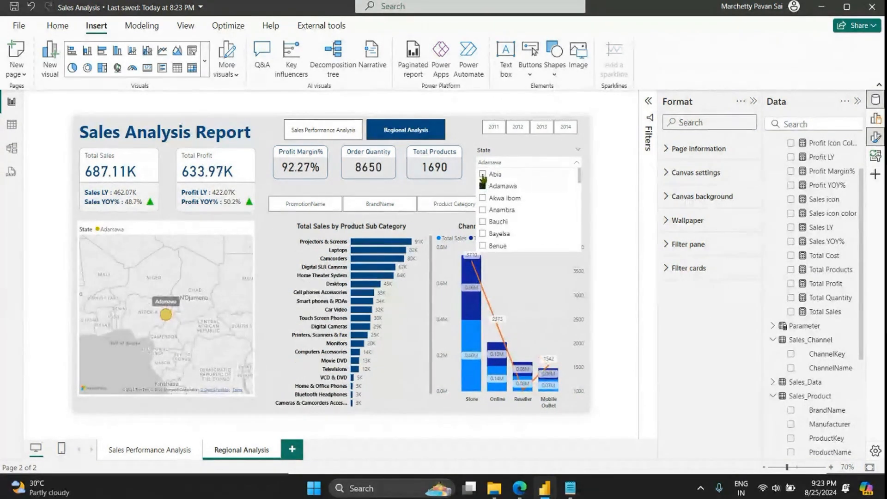
left_click(482, 175)
left_click(482, 175)
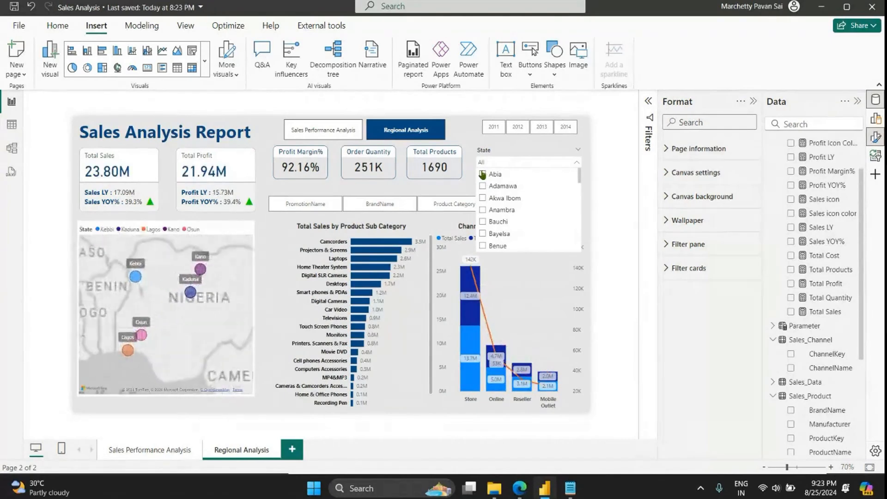
Step: Test the year slicer on the Regional Analysis page by filtering through 2011, 2012, 2013 and 2014
left_click(493, 127)
left_click(516, 129)
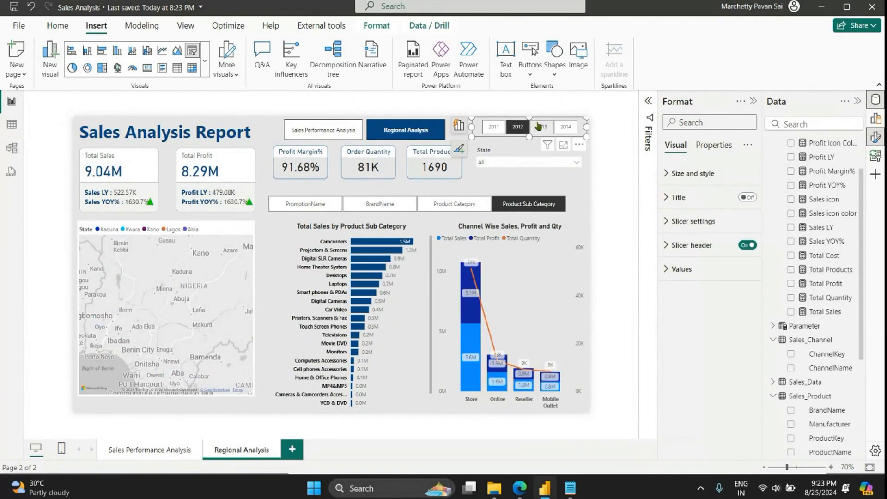
left_click(542, 128)
left_click(559, 129)
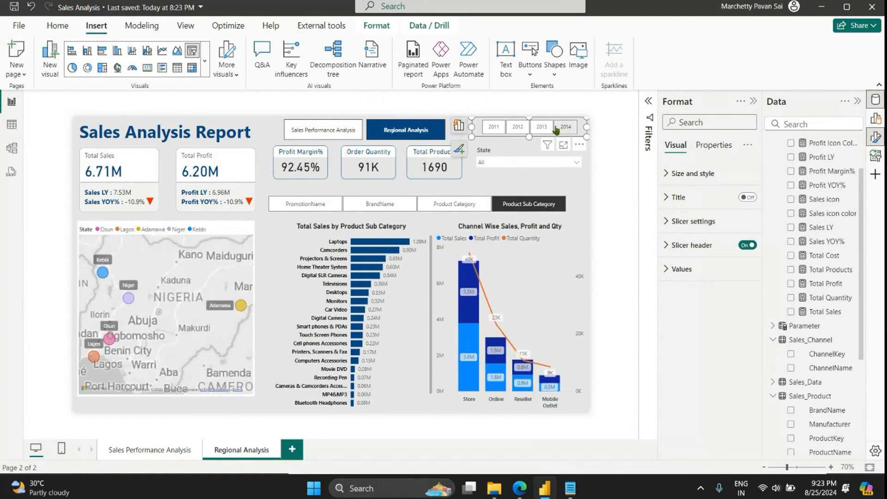